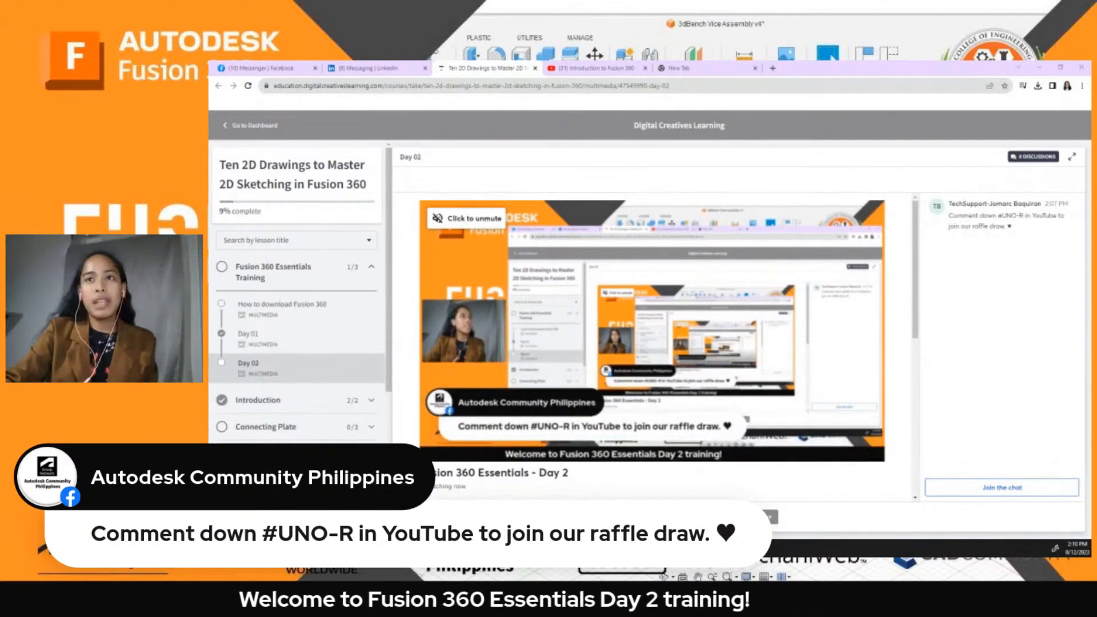
Switch to Fusion 360 and close the untitled design with the three plates, discarding its unsaved changes.
{"action": "key", "text": "alt+Tab"}
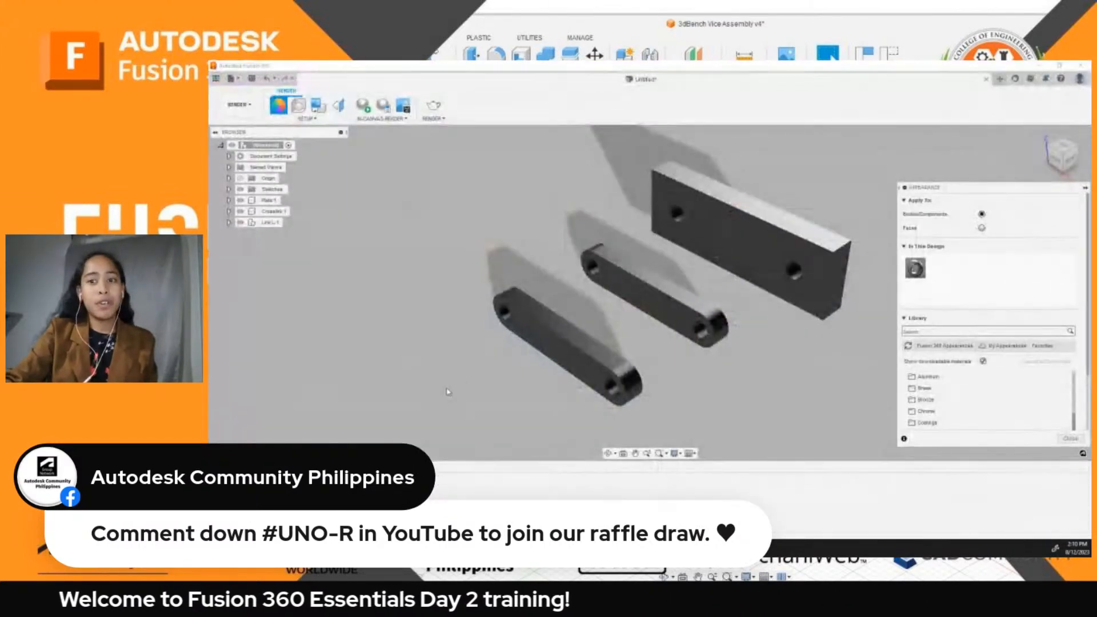
{"action": "left_click", "coordinate": [986, 79]}
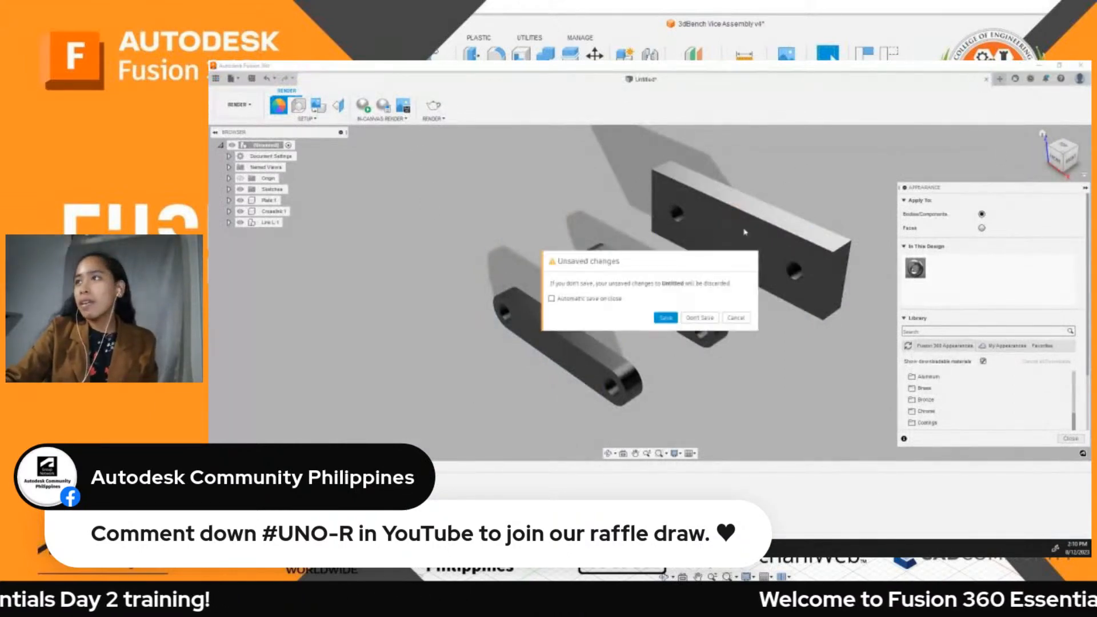
{"action": "left_click", "coordinate": [695, 319]}
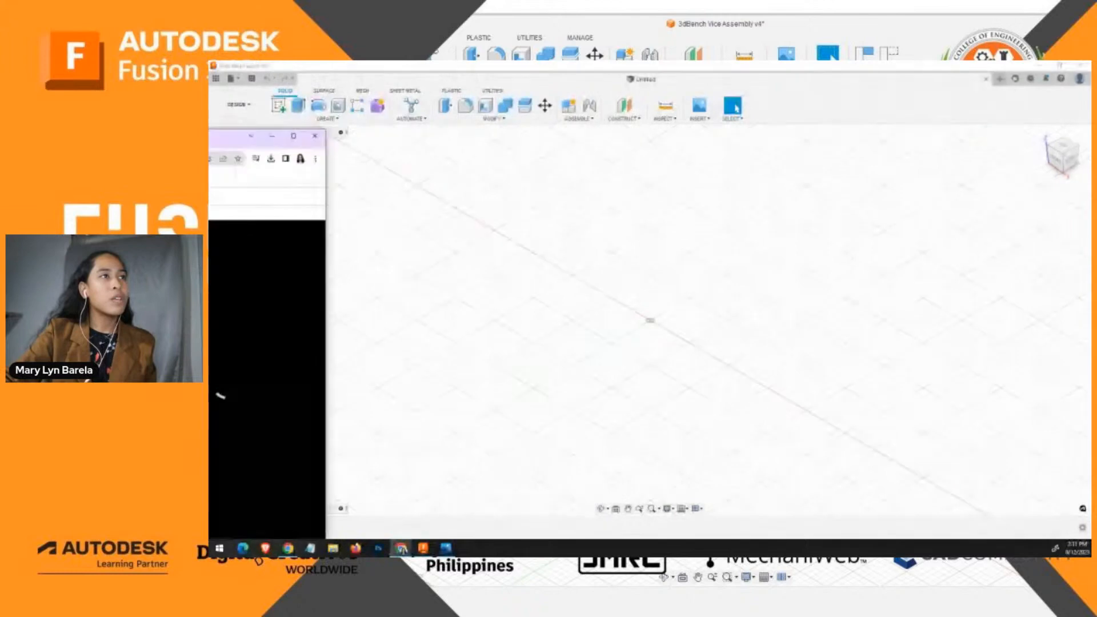
Bring the browser window with the "Fusion 360 Essentials - Day 2" YouTube livestream into view and examine its video page and live chat.
{"action": "left_click_drag", "start_coordinate": [210, 137], "coordinate": [525, 137]}
{"action": "double_click", "coordinate": [525, 137]}
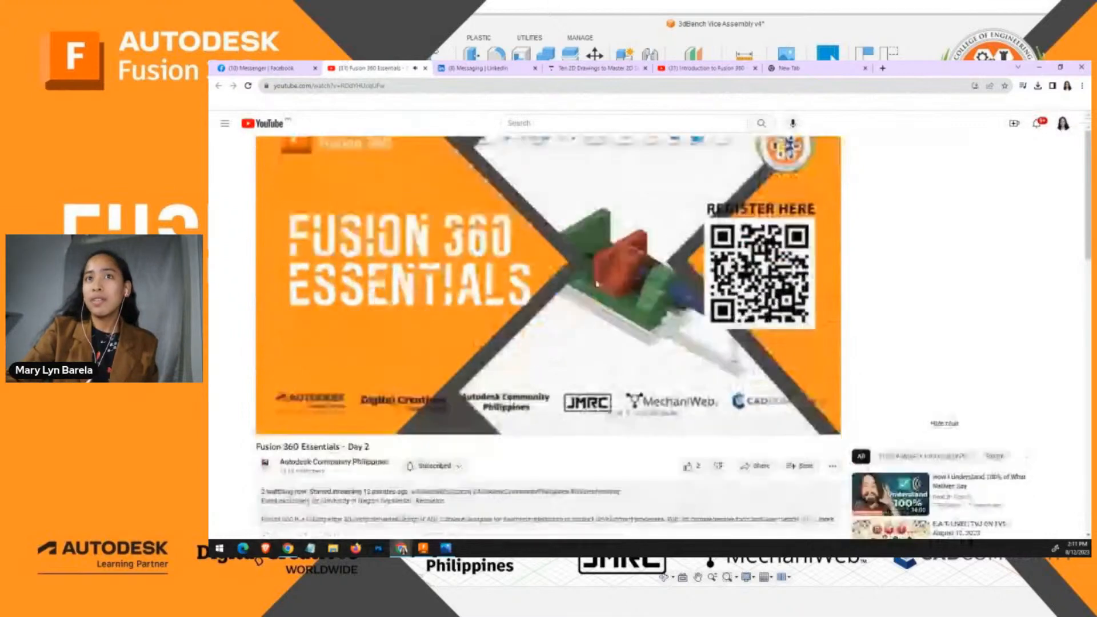
{"action": "scroll", "coordinate": [595, 229], "scroll_direction": "down", "scroll_amount": 5}
{"action": "scroll", "coordinate": [602, 271], "scroll_direction": "up", "scroll_amount": 5}
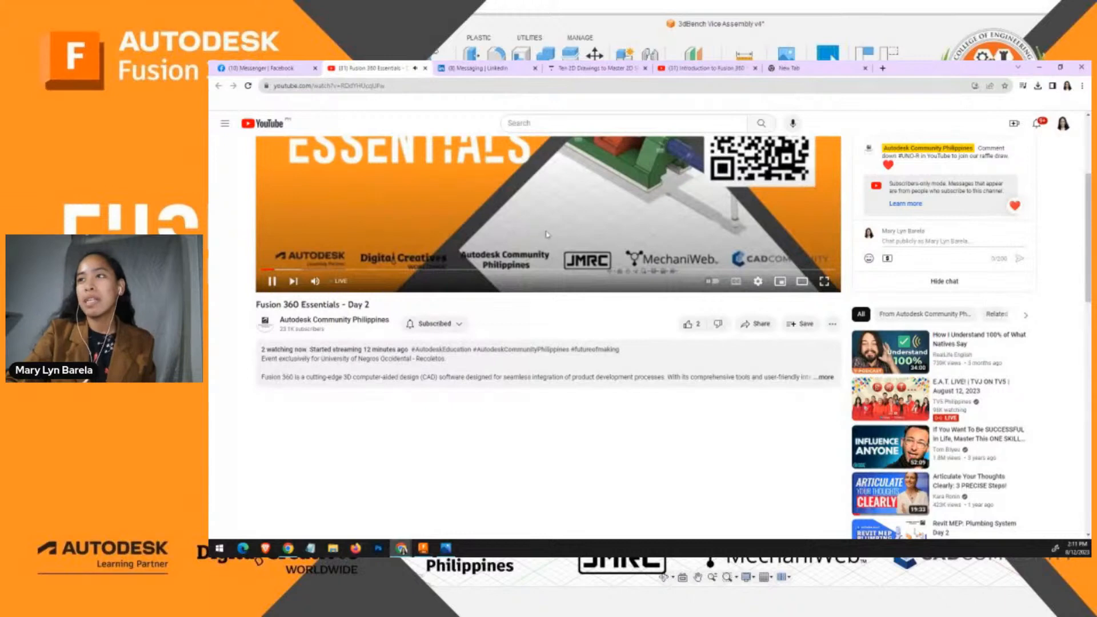
{"action": "scroll", "coordinate": [515, 232], "scroll_direction": "up", "scroll_amount": 3}
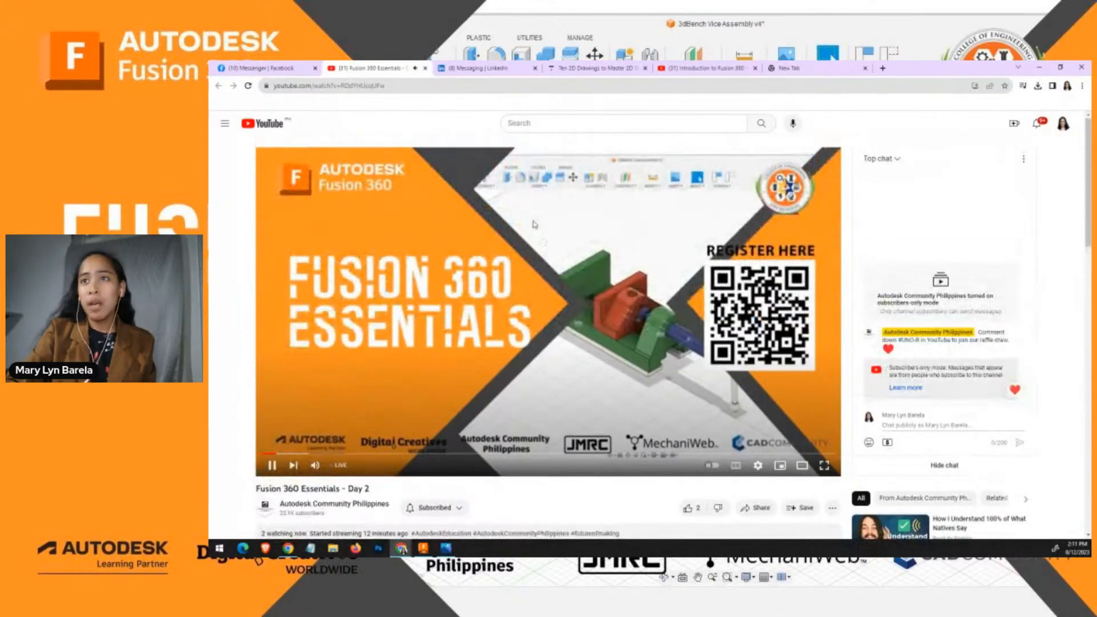
{"action": "scroll", "coordinate": [535, 234], "scroll_direction": "down", "scroll_amount": 3}
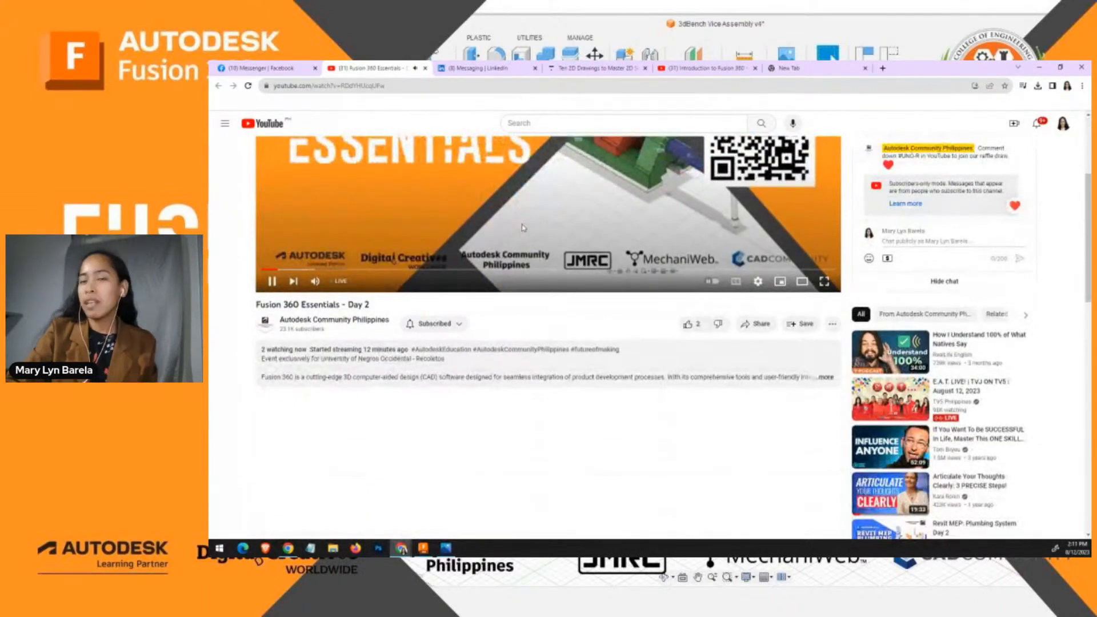
{"action": "scroll", "coordinate": [525, 227], "scroll_direction": "up", "scroll_amount": 2}
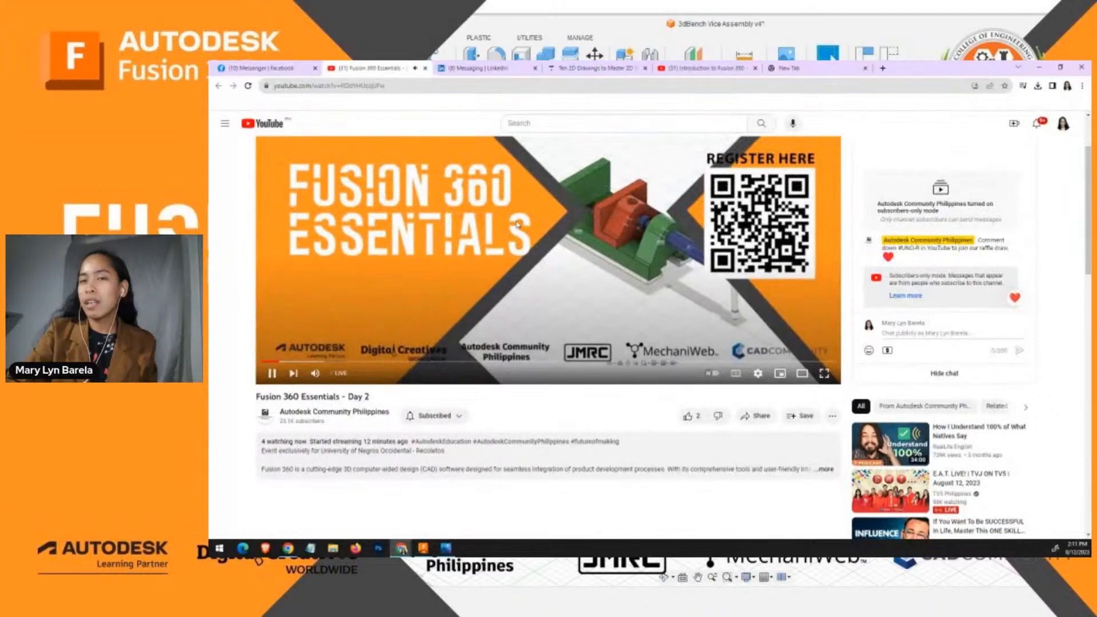
{"action": "scroll", "coordinate": [514, 227], "scroll_direction": "down", "scroll_amount": 2}
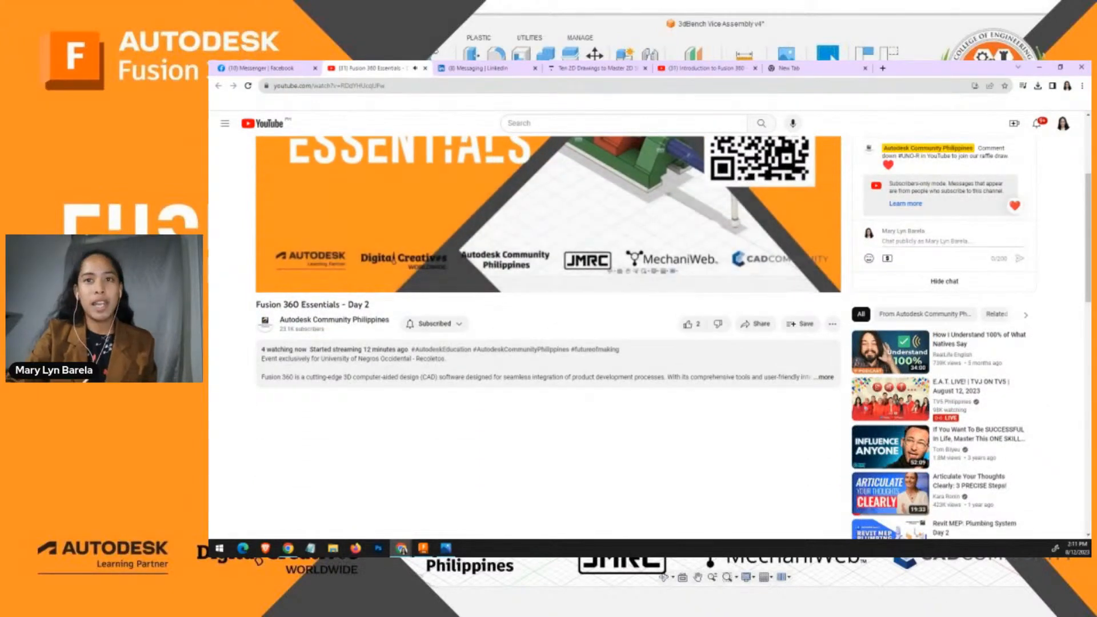
Merge the two separate Facebook event pages for Fusion 360 Essentials into the main browser window.
{"action": "key", "text": "alt+Tab"}
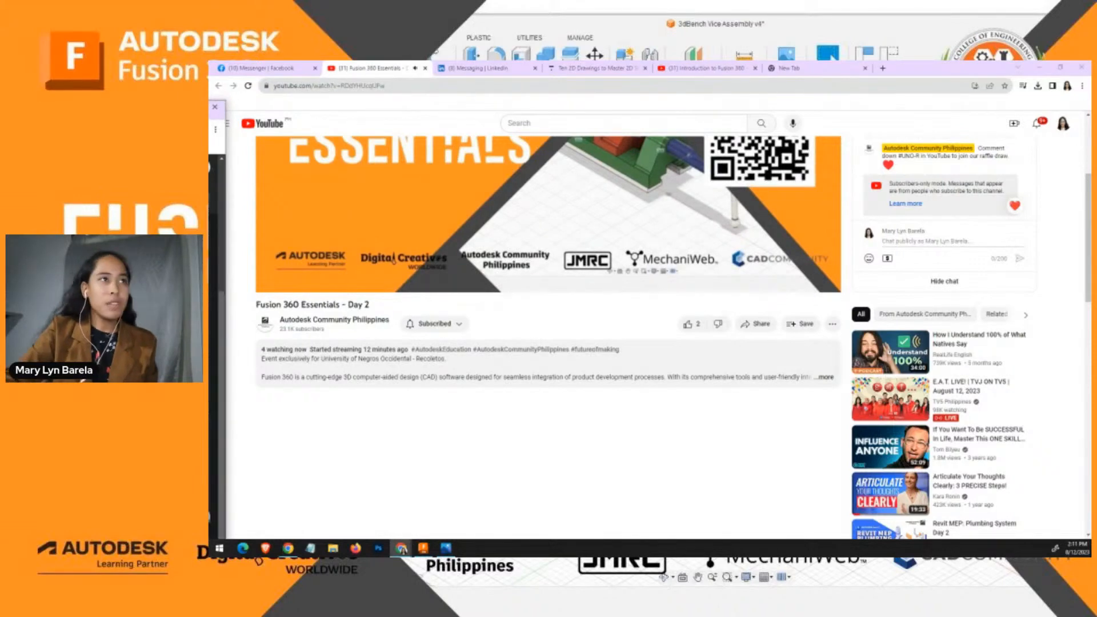
{"action": "left_click_drag", "start_coordinate": [209, 107], "coordinate": [369, 73]}
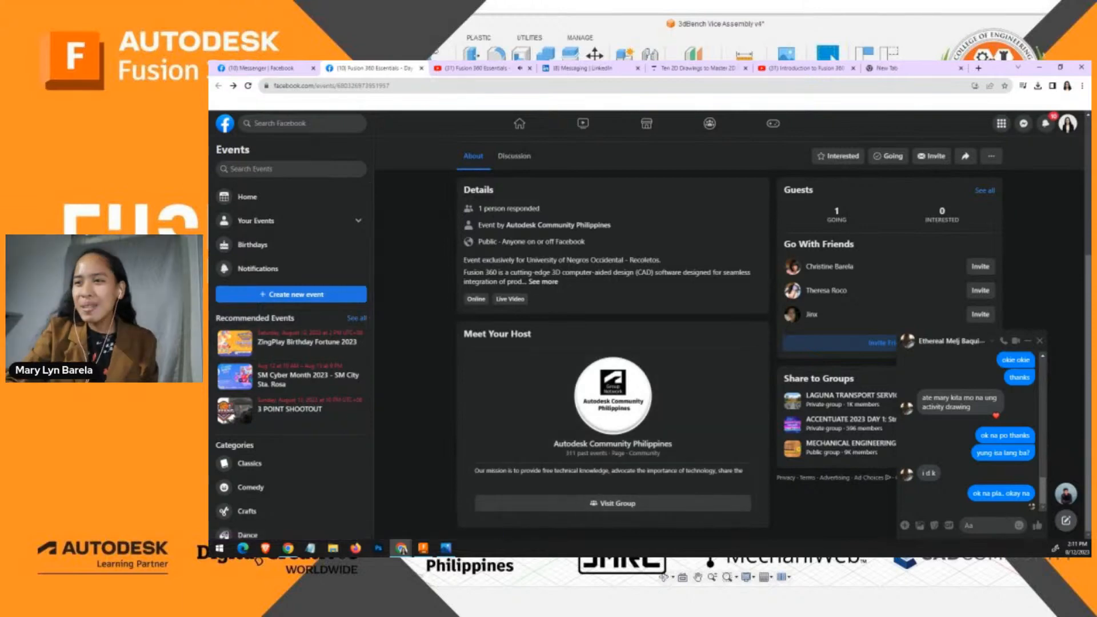
{"action": "left_click_drag", "start_coordinate": [210, 153], "coordinate": [318, 152]}
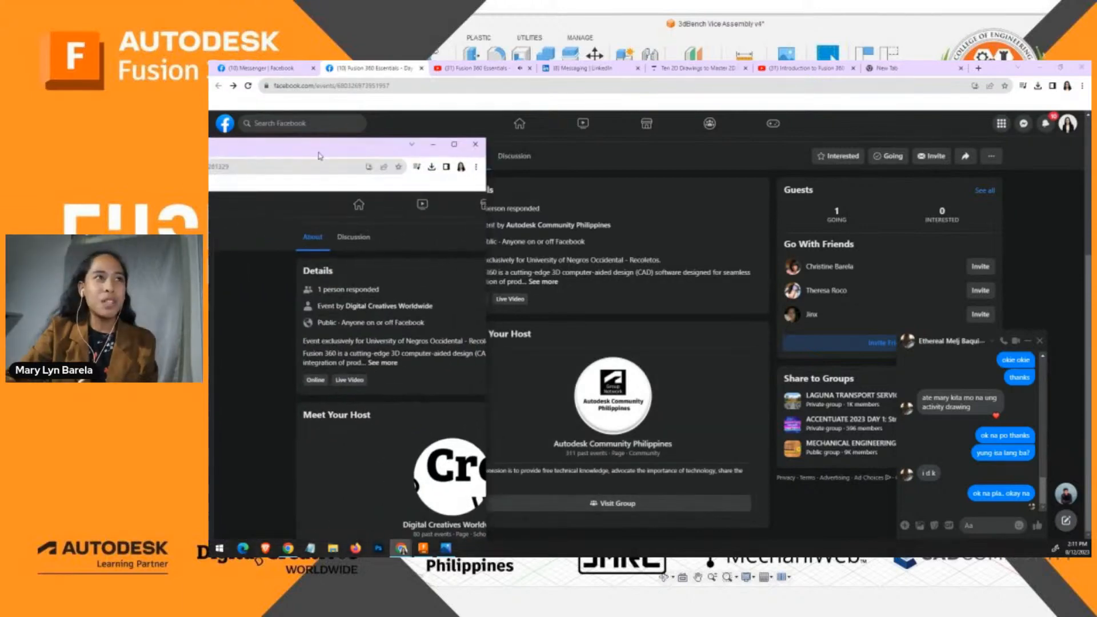
{"action": "left_click_drag", "start_coordinate": [210, 148], "coordinate": [443, 69]}
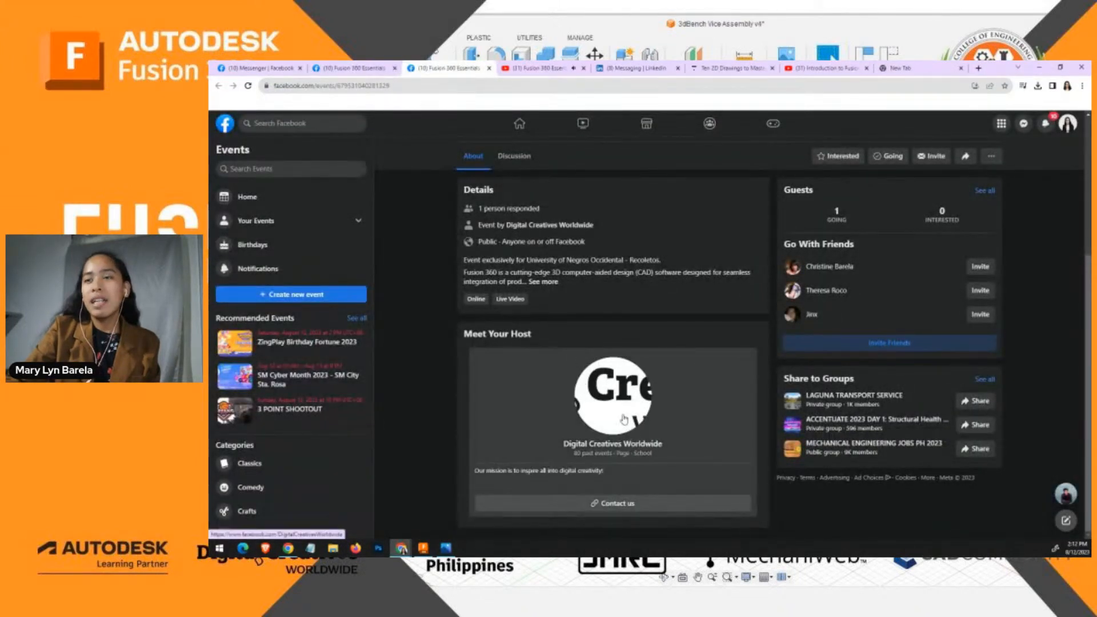
Return to the YouTube livestream page and look over the area around its video description.
{"action": "left_click", "coordinate": [535, 70]}
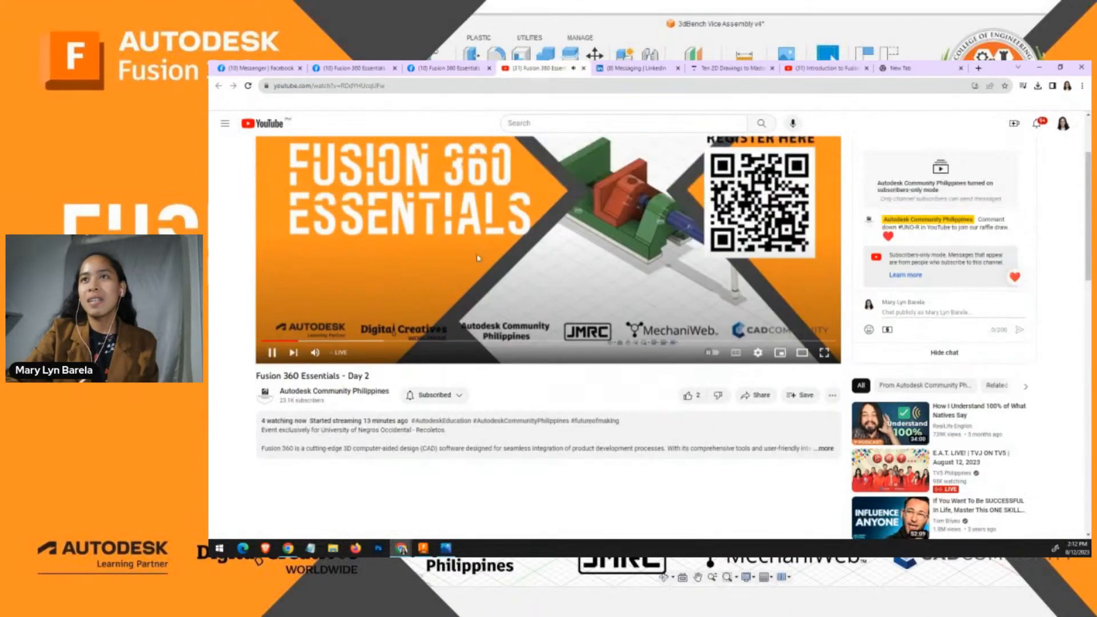
{"action": "scroll", "coordinate": [478, 258], "scroll_direction": "down", "scroll_amount": 3}
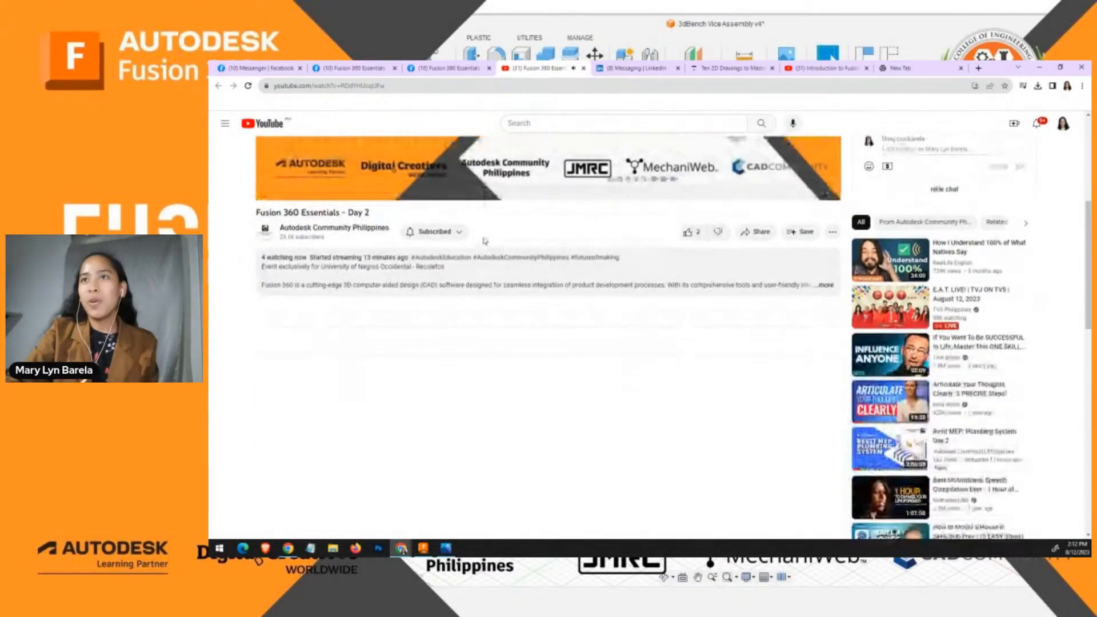
{"action": "scroll", "coordinate": [485, 240], "scroll_direction": "up", "scroll_amount": 2}
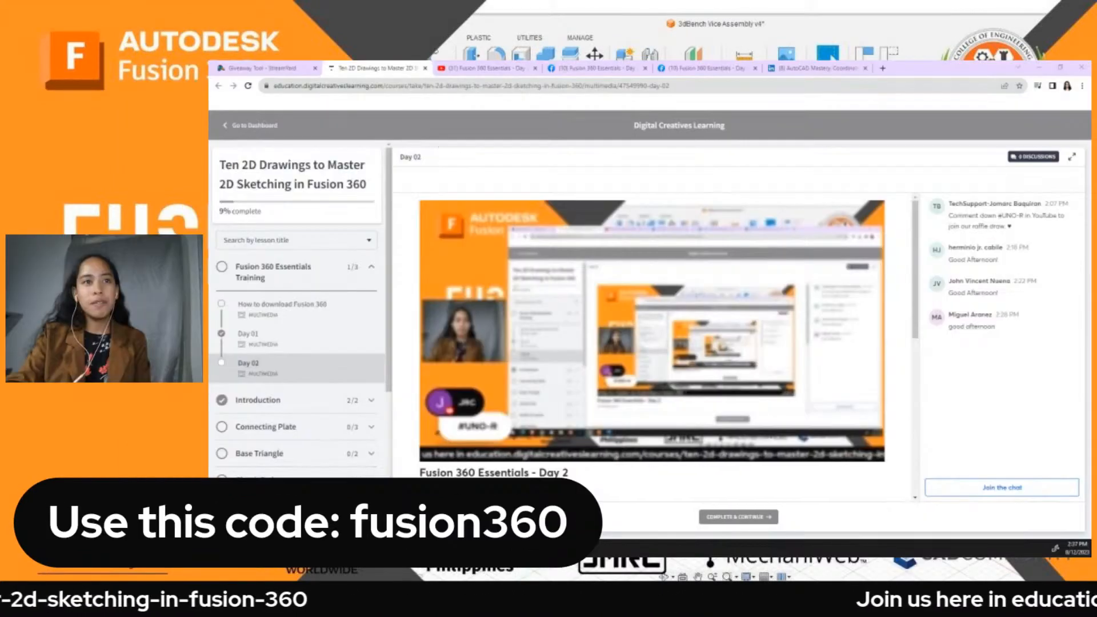
Switch to Fusion 360, show the data panel and browse the folders and designs in the Office-room project.
{"action": "key", "text": "alt+Tab"}
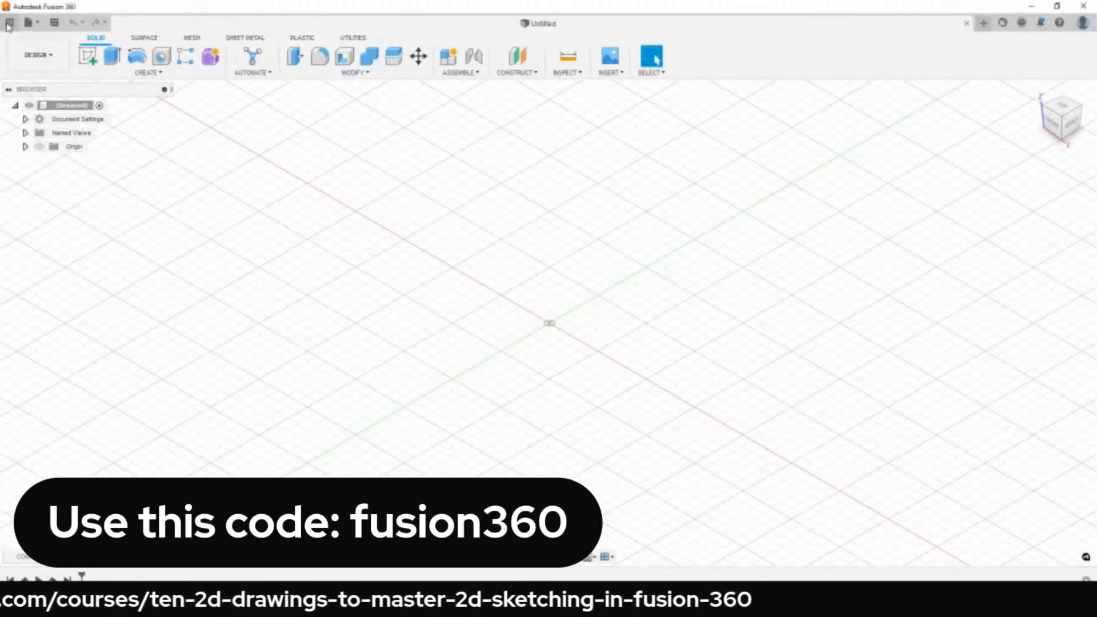
{"action": "left_click", "coordinate": [9, 24]}
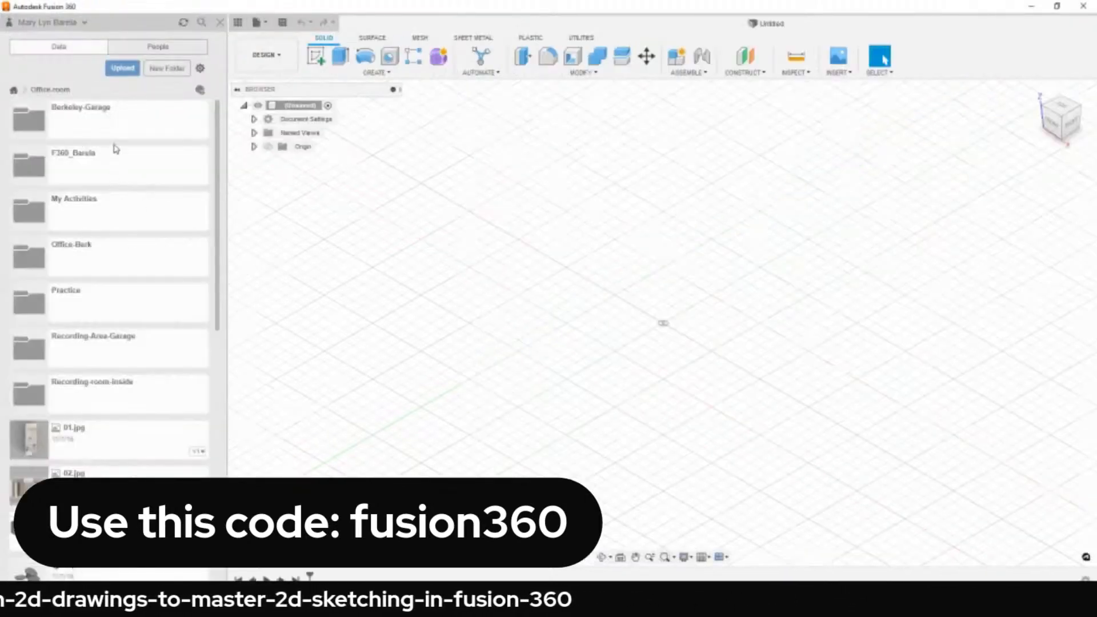
{"action": "left_click", "coordinate": [108, 241]}
{"action": "scroll", "coordinate": [108, 240], "scroll_direction": "up", "scroll_amount": 8}
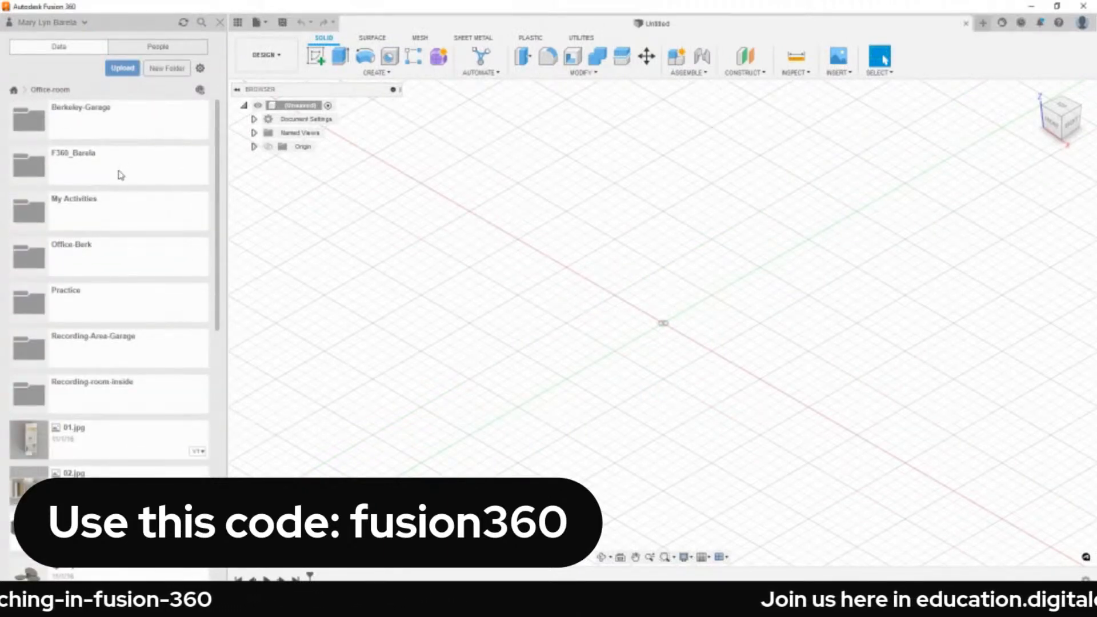
{"action": "scroll", "coordinate": [132, 186], "scroll_direction": "down", "scroll_amount": 10}
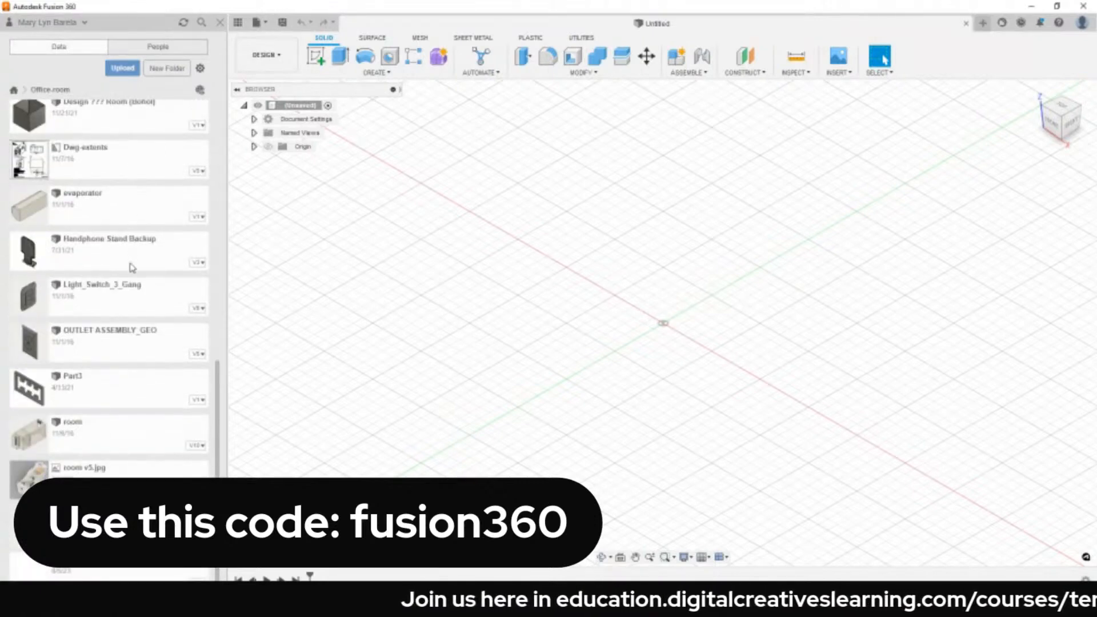
{"action": "scroll", "coordinate": [150, 297], "scroll_direction": "up", "scroll_amount": 10}
{"action": "scroll", "coordinate": [152, 240], "scroll_direction": "down", "scroll_amount": 10}
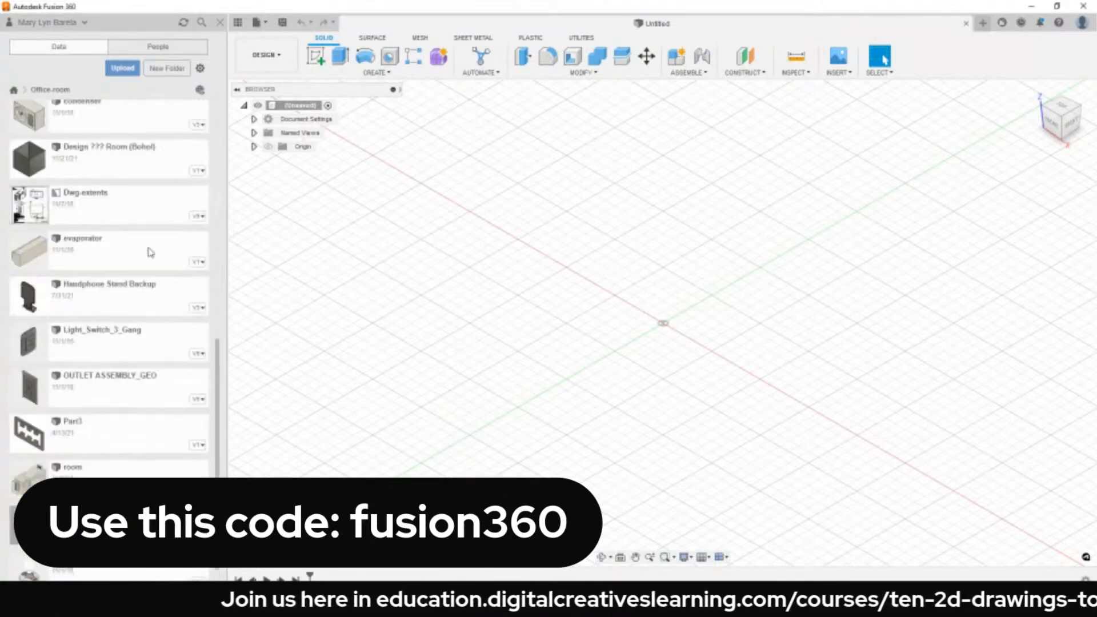
{"action": "scroll", "coordinate": [142, 285], "scroll_direction": "up", "scroll_amount": 10}
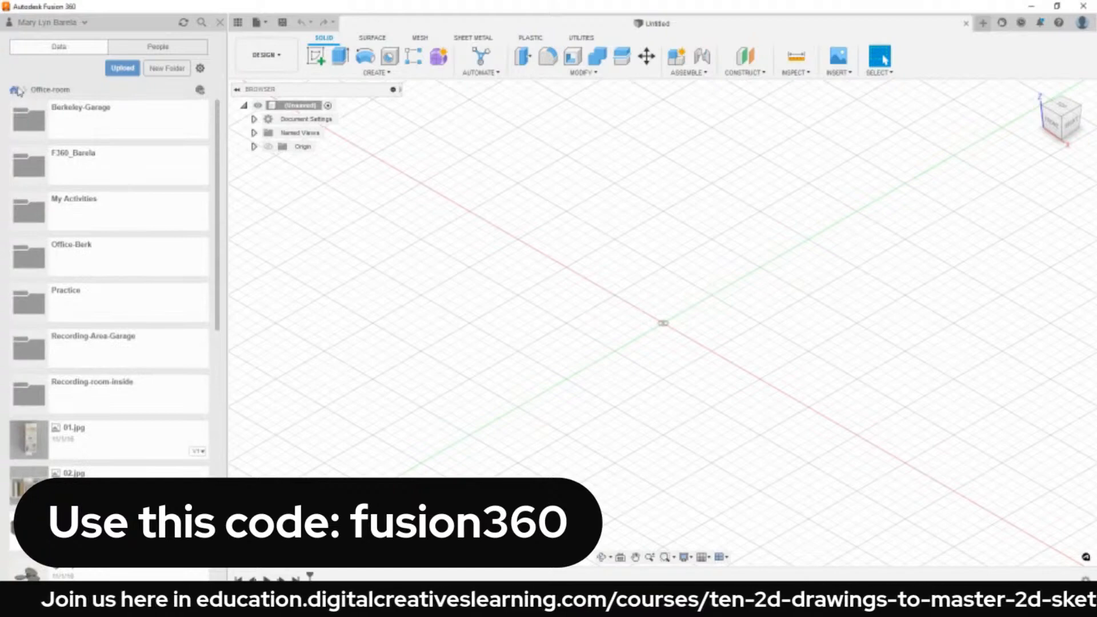
Go back to the list of all projects, look through the projects, libraries and samples, and close the data panel.
{"action": "left_click", "coordinate": [14, 89]}
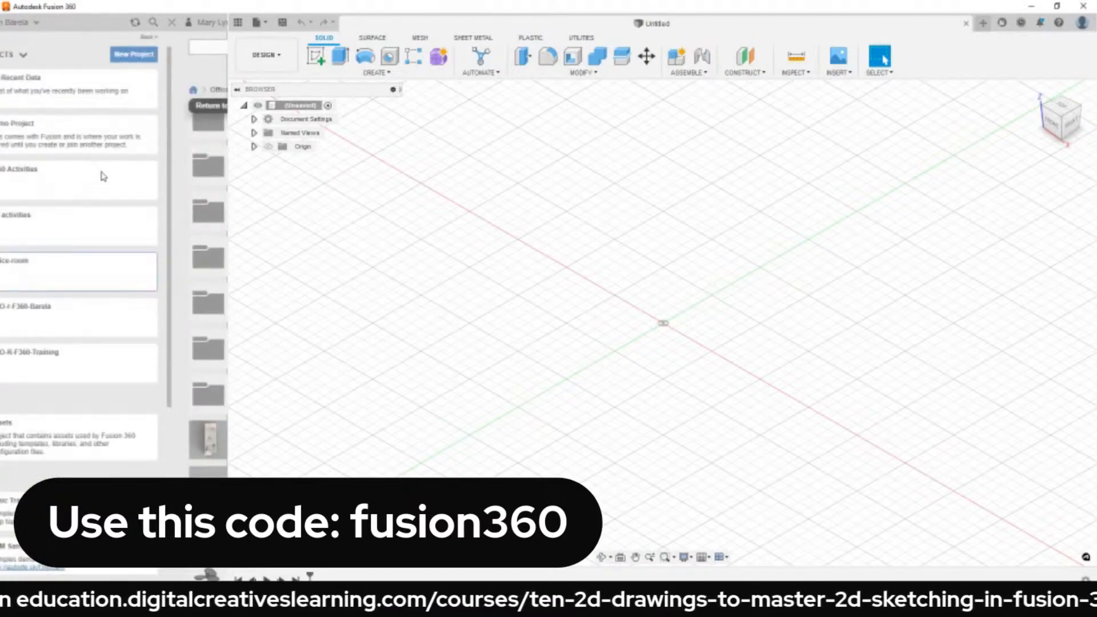
{"action": "scroll", "coordinate": [96, 196], "scroll_direction": "down", "scroll_amount": 5}
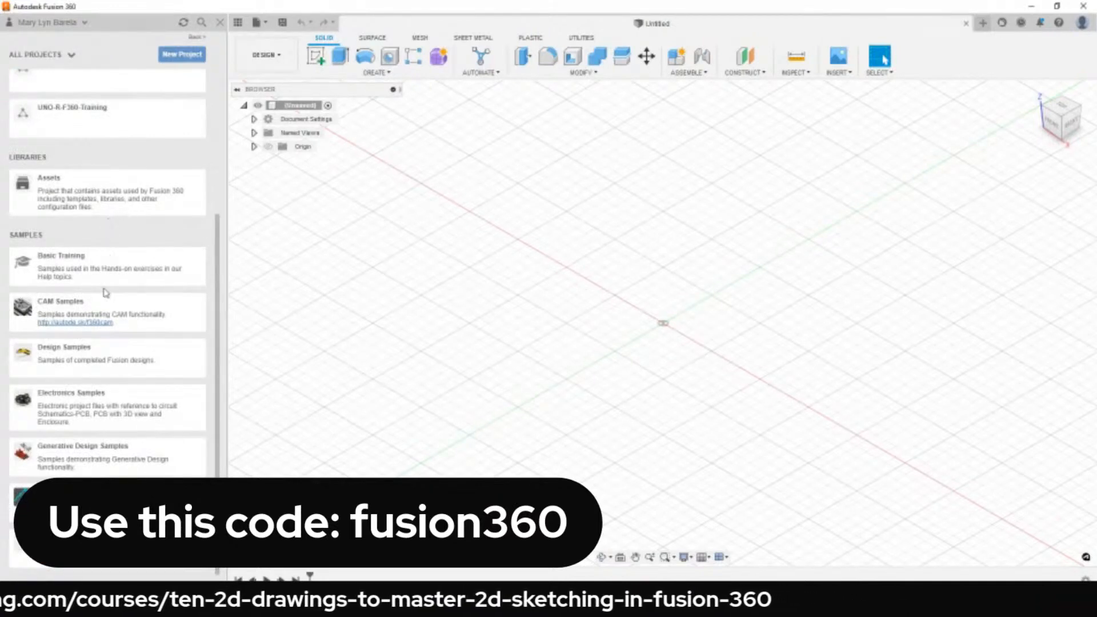
{"action": "scroll", "coordinate": [138, 247], "scroll_direction": "up", "scroll_amount": 5}
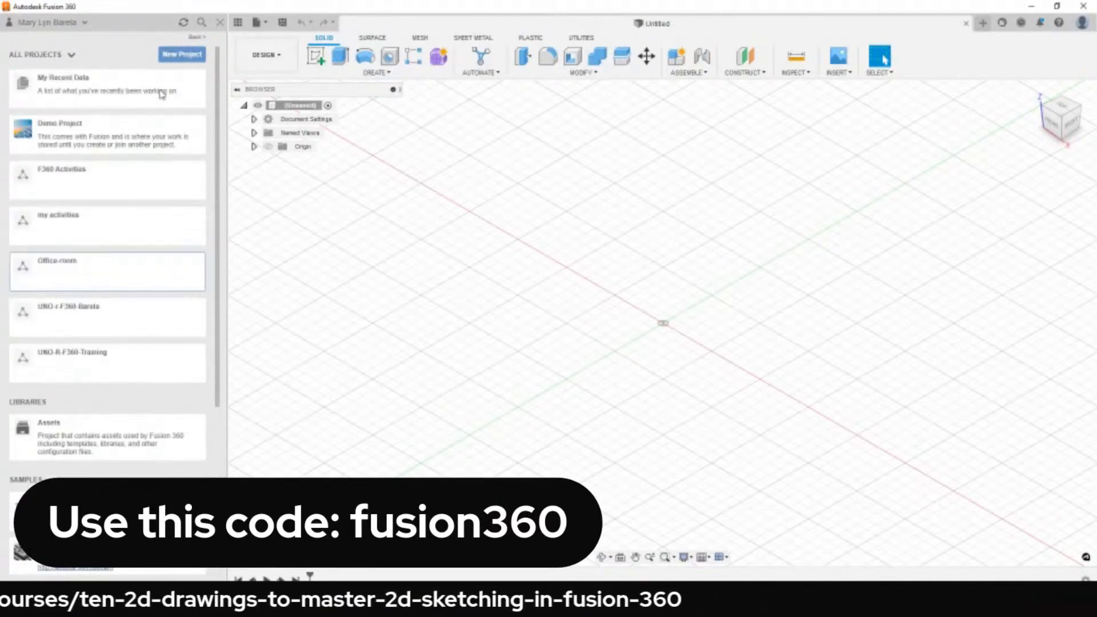
{"action": "left_click", "coordinate": [193, 60]}
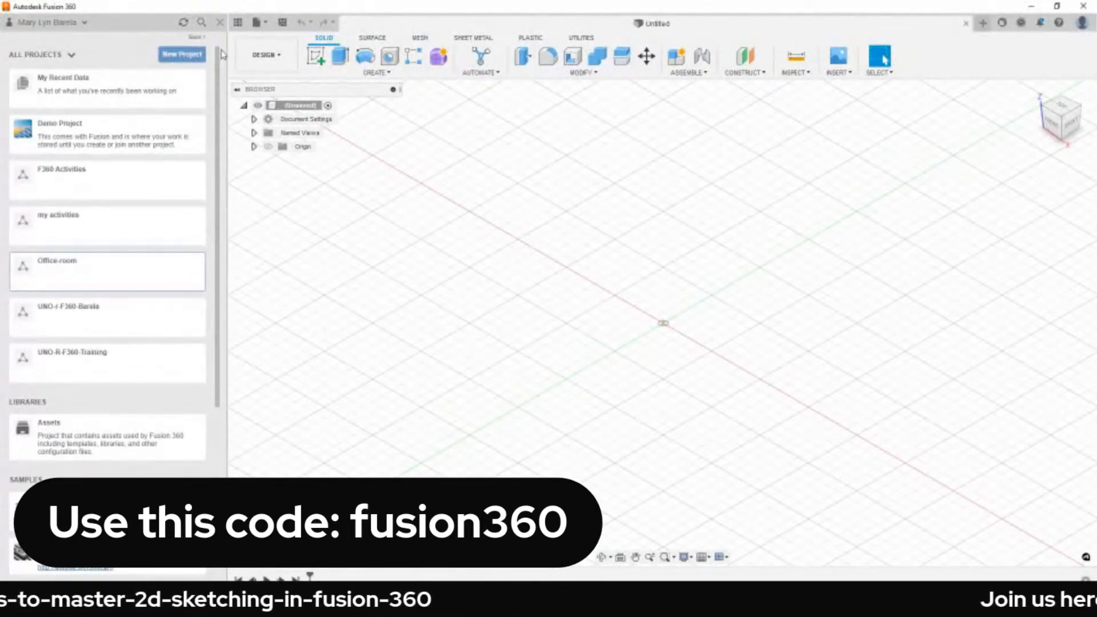
{"action": "left_click", "coordinate": [220, 22]}
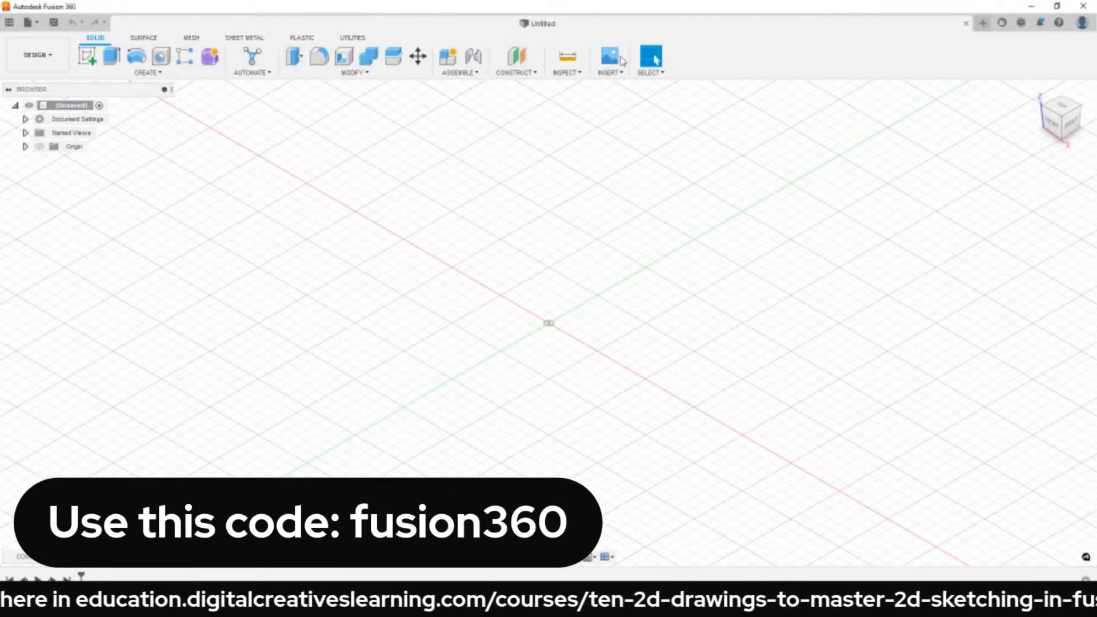
Switch to the Render workspace to show its tools, and return to the Design workspace.
{"action": "left_click", "coordinate": [52, 55]}
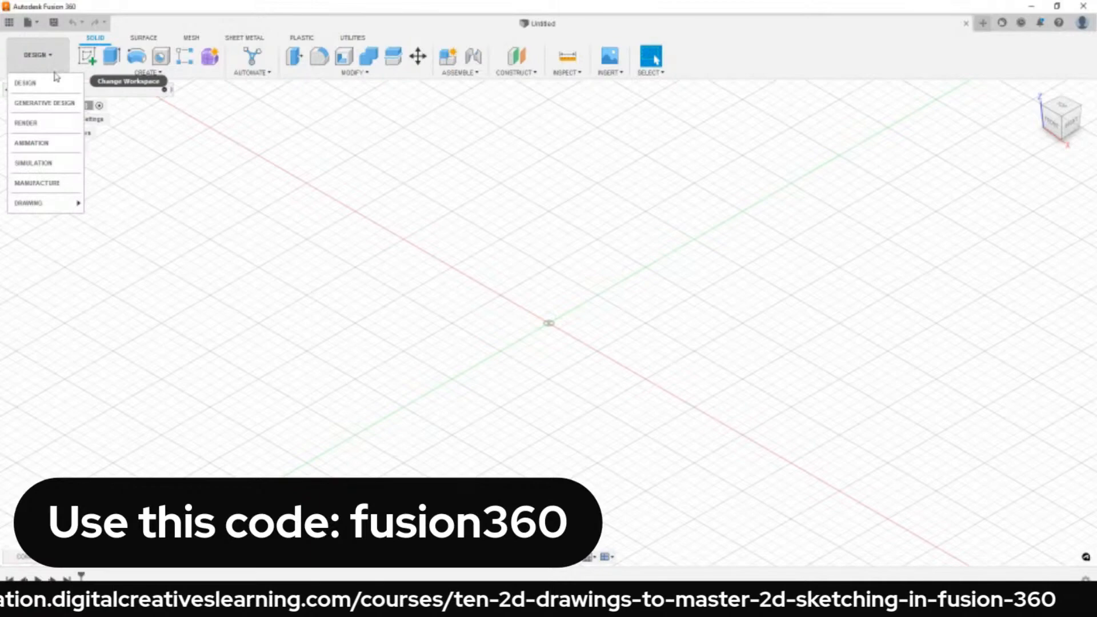
{"action": "left_click", "coordinate": [55, 123]}
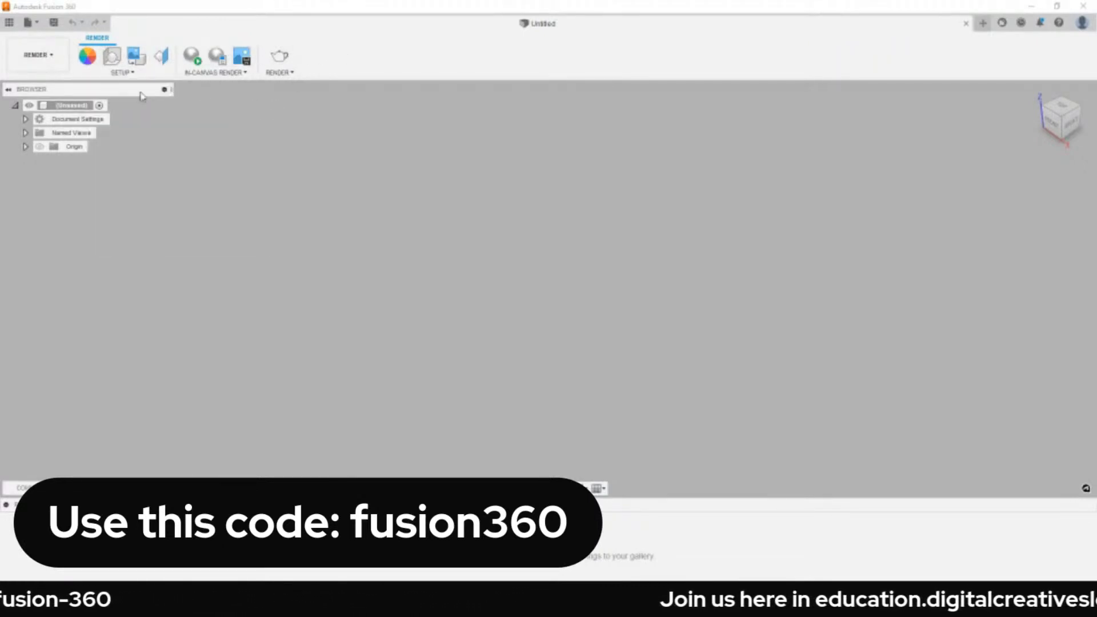
{"action": "left_click", "coordinate": [51, 57]}
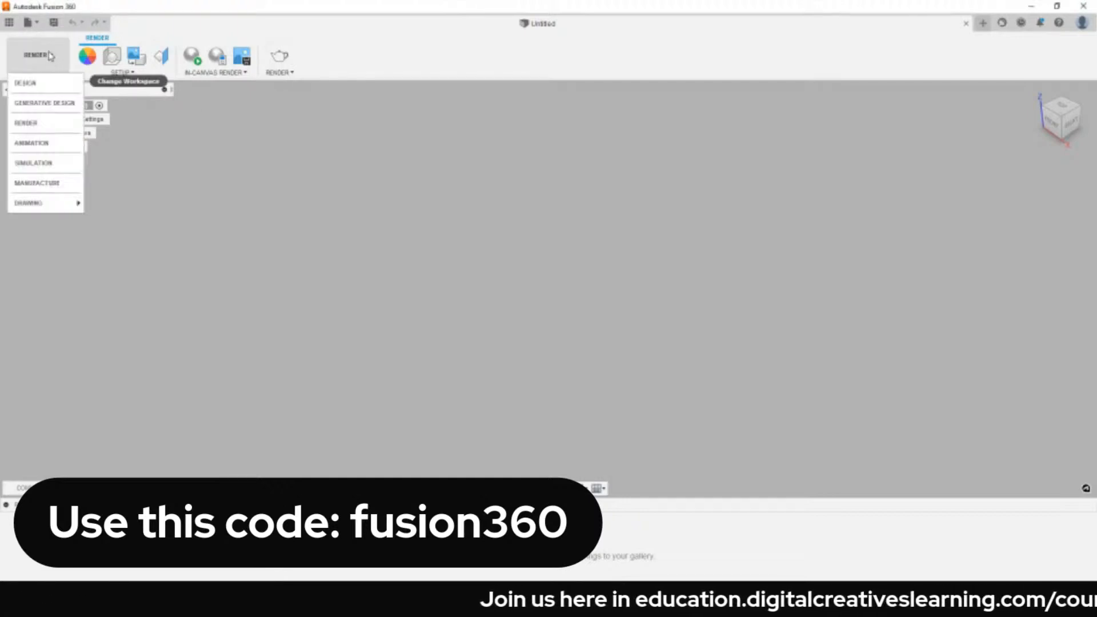
{"action": "left_click", "coordinate": [45, 86]}
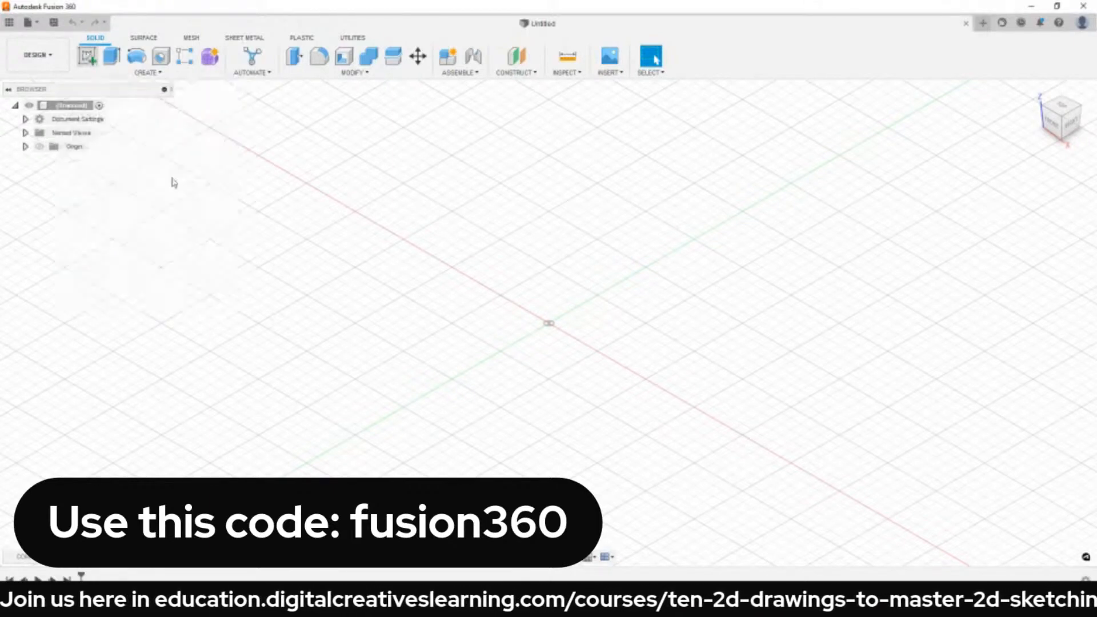
Create a new sketch on the front (XZ) origin plane.
{"action": "right_click", "coordinate": [342, 273]}
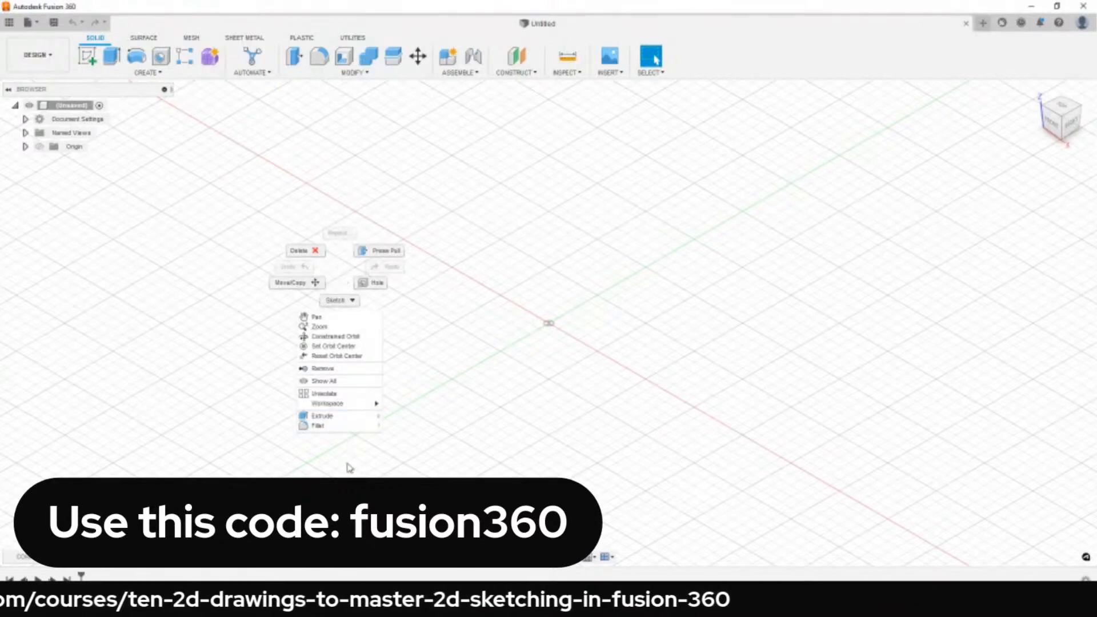
{"action": "left_click", "coordinate": [347, 302]}
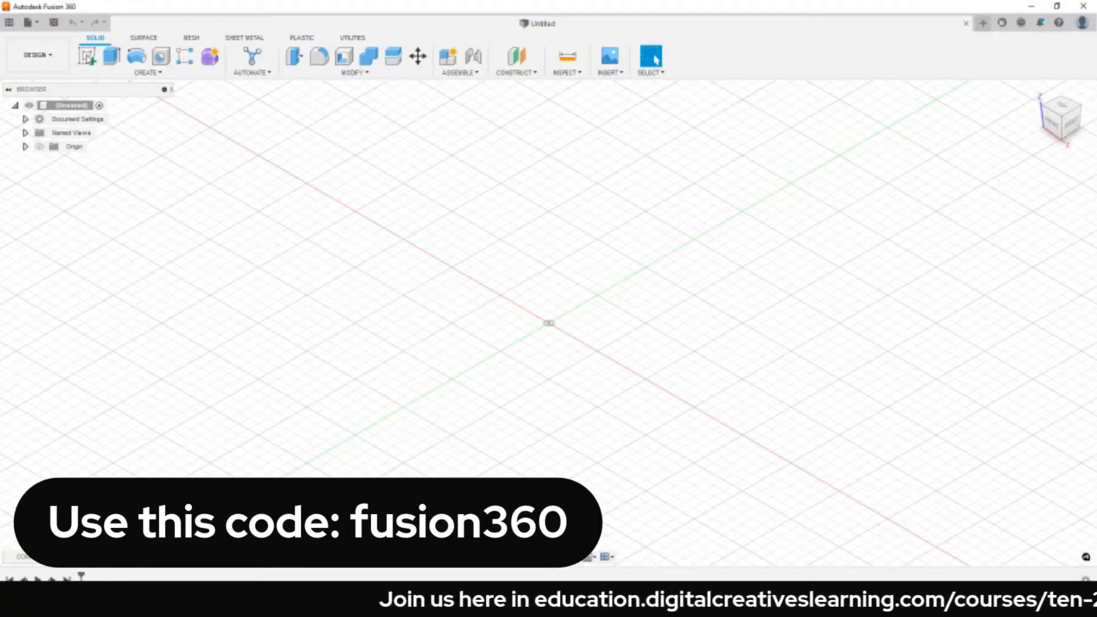
{"action": "left_click", "coordinate": [89, 59]}
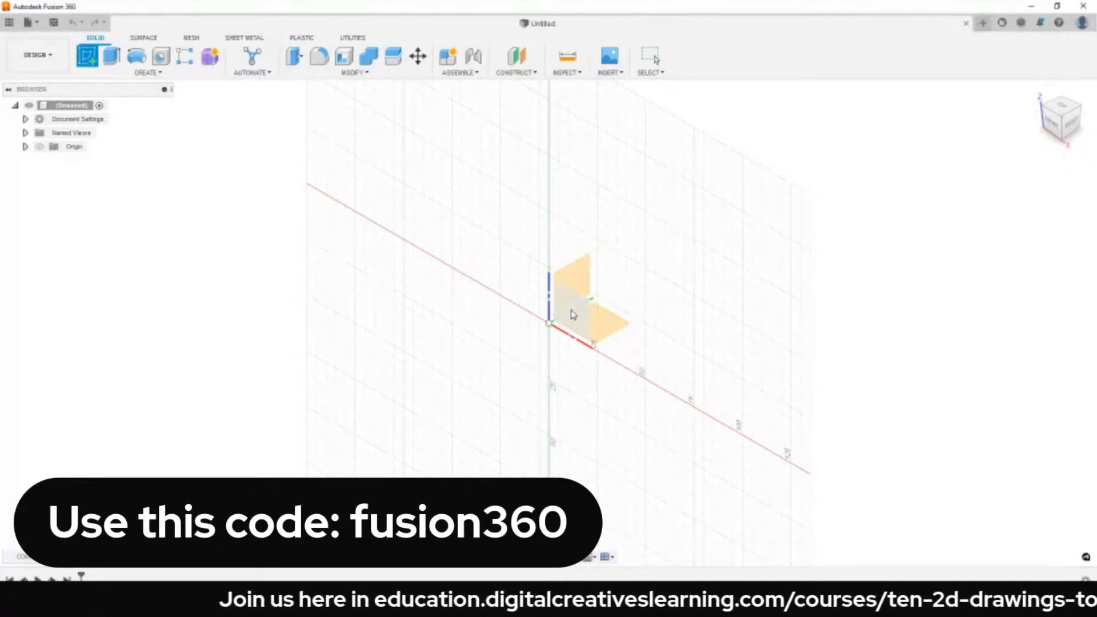
{"action": "left_click", "coordinate": [573, 315]}
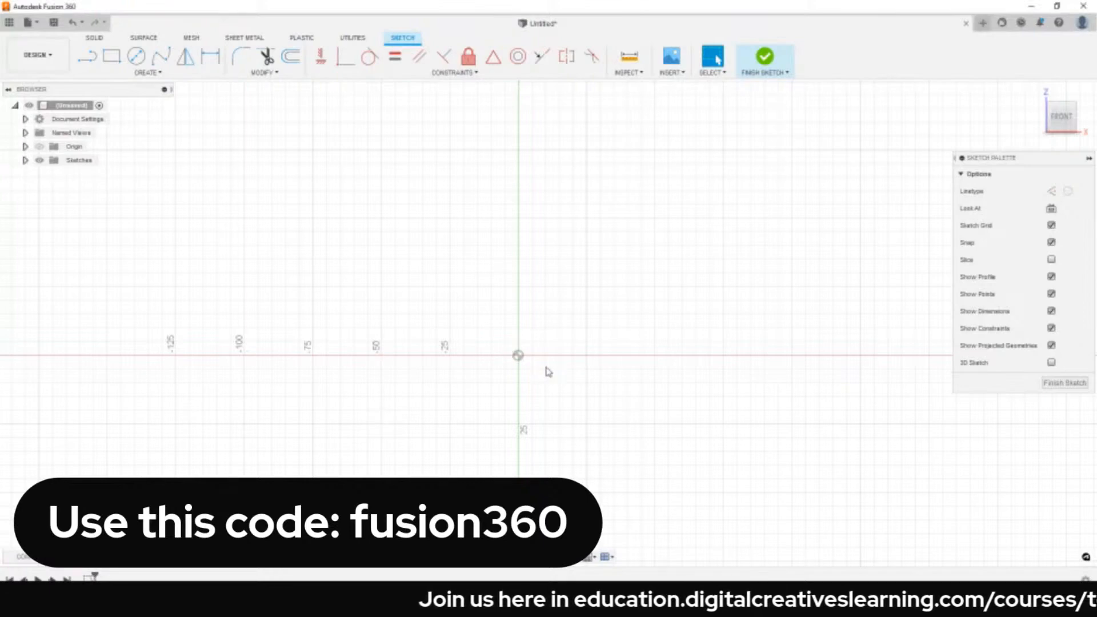
{"action": "key", "text": "r"}
{"action": "left_click", "coordinate": [534, 376]}
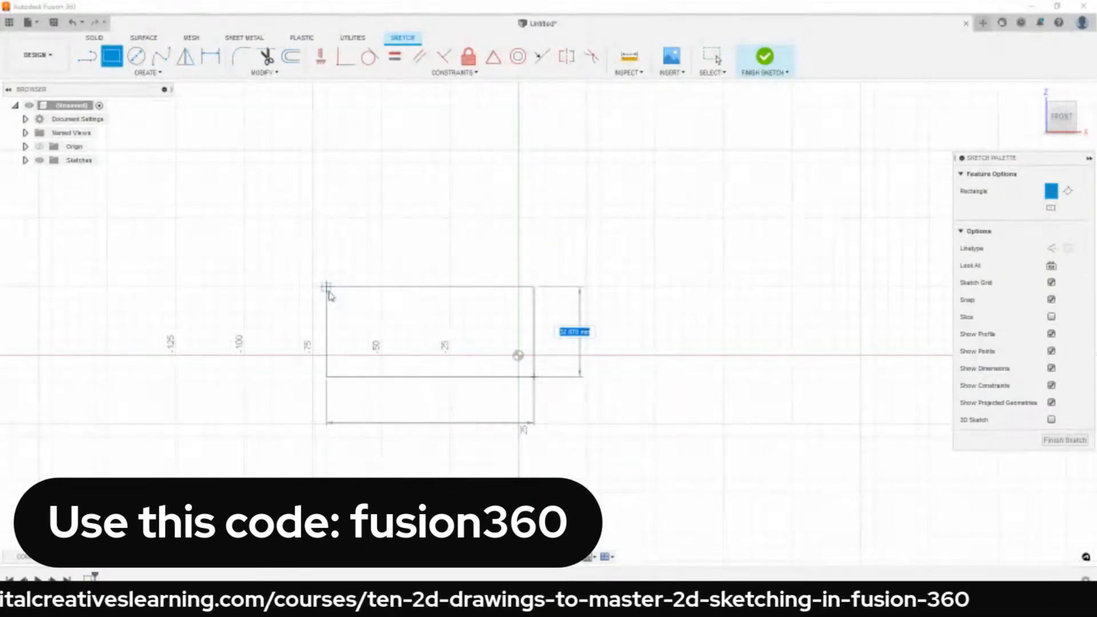
{"action": "left_click", "coordinate": [326, 287]}
{"action": "key", "text": "Escape"}
{"action": "key", "text": "ctrl+z"}
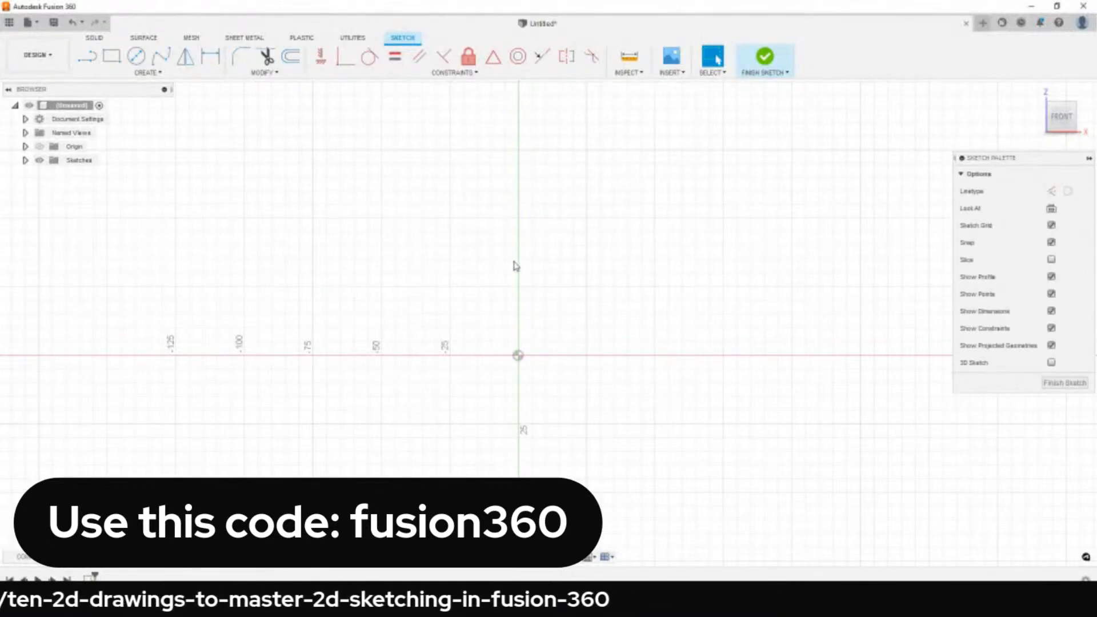
Sketch a two-point rectangle about 80 mm wide and 25 mm high above the origin.
{"action": "key", "text": "r"}
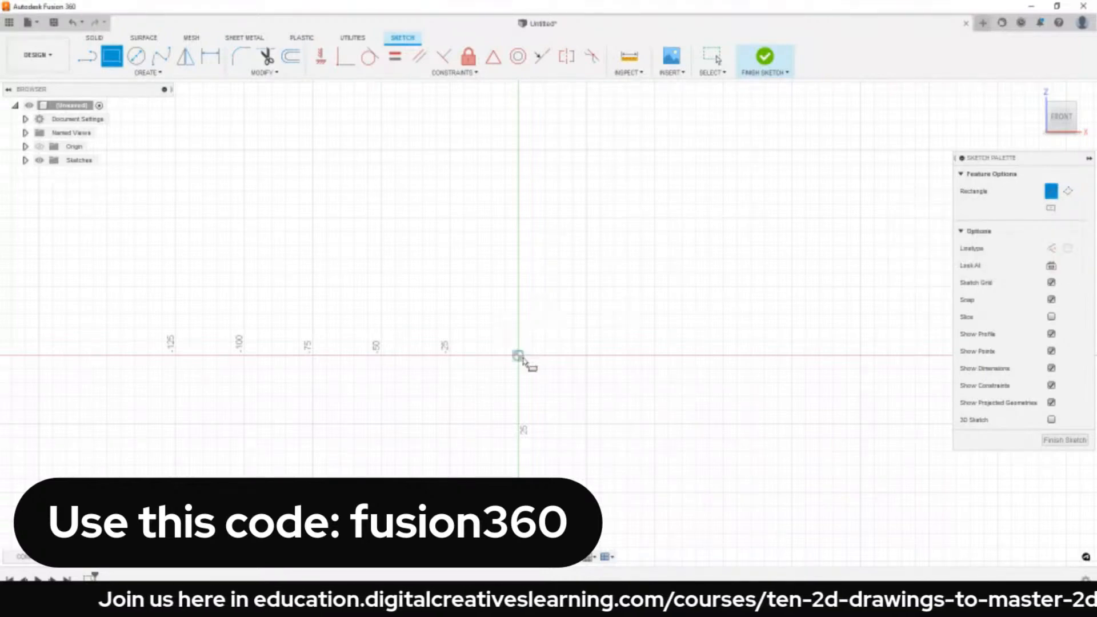
{"action": "left_click", "coordinate": [423, 231]}
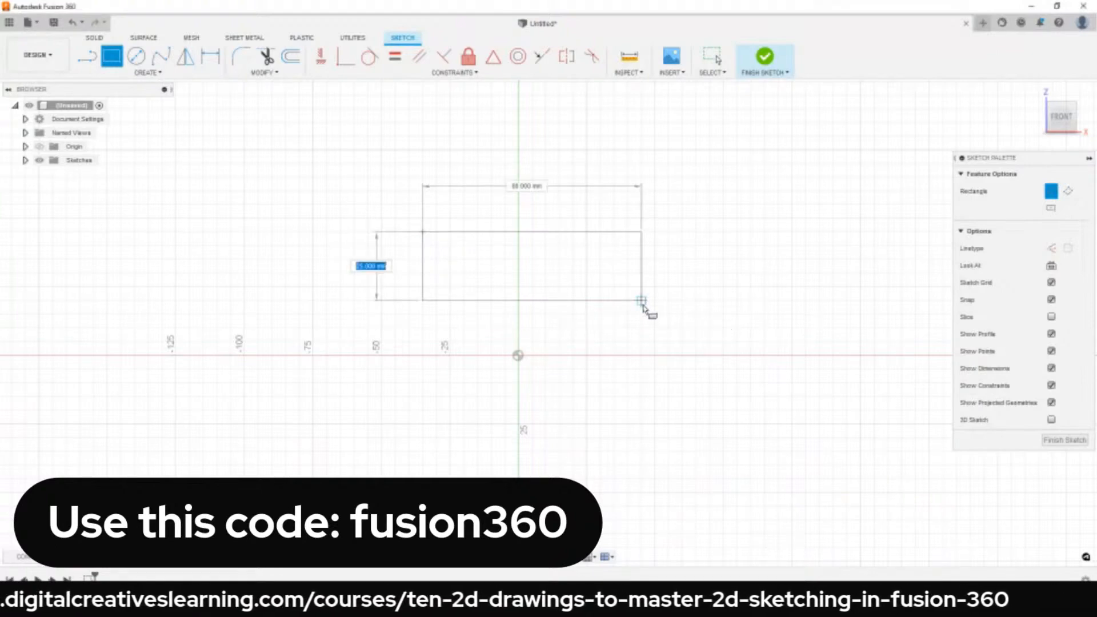
{"action": "left_click", "coordinate": [641, 300]}
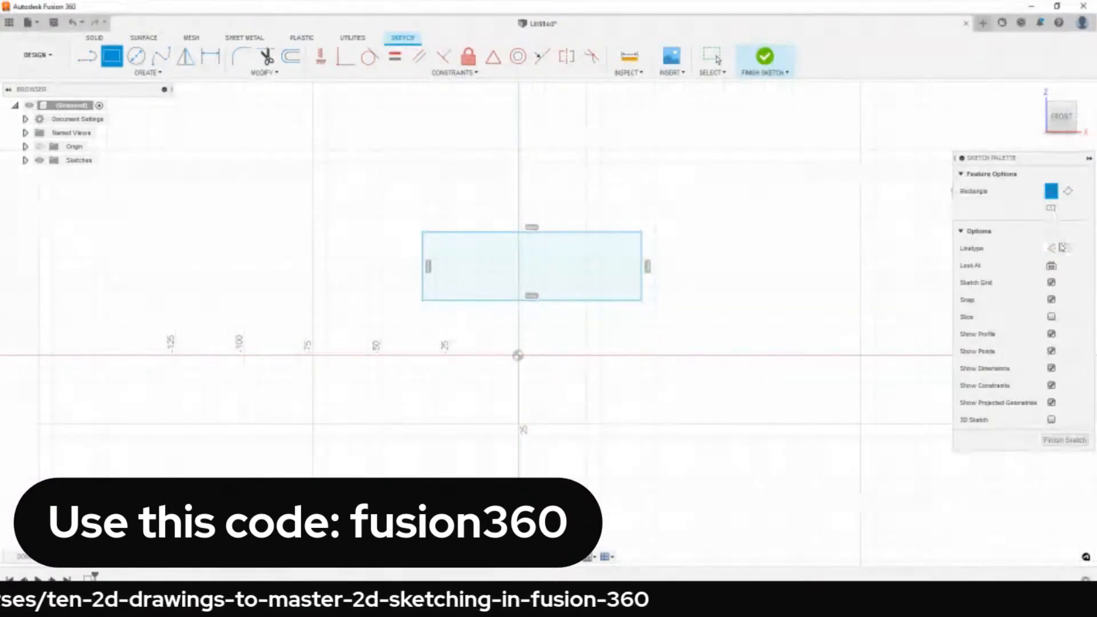
Sketch a three-point rectangle below and to the left of the origin, starting with its horizontal upper edge.
{"action": "left_click", "coordinate": [1069, 191]}
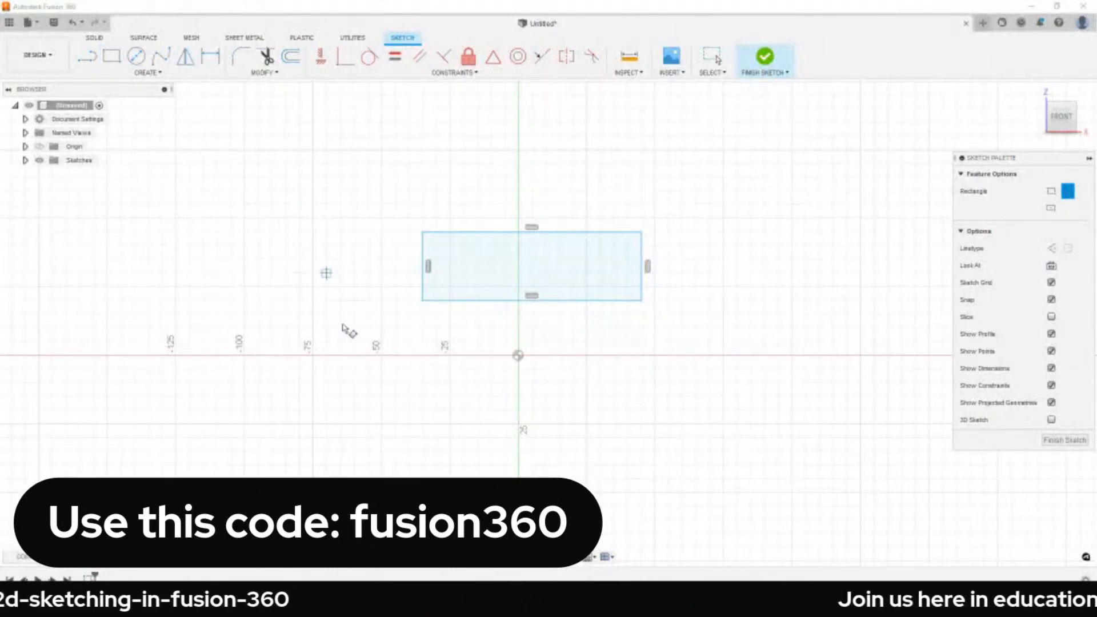
{"action": "scroll", "coordinate": [320, 413], "scroll_direction": "up", "scroll_amount": 2}
{"action": "scroll", "coordinate": [320, 400], "scroll_direction": "down", "scroll_amount": 2}
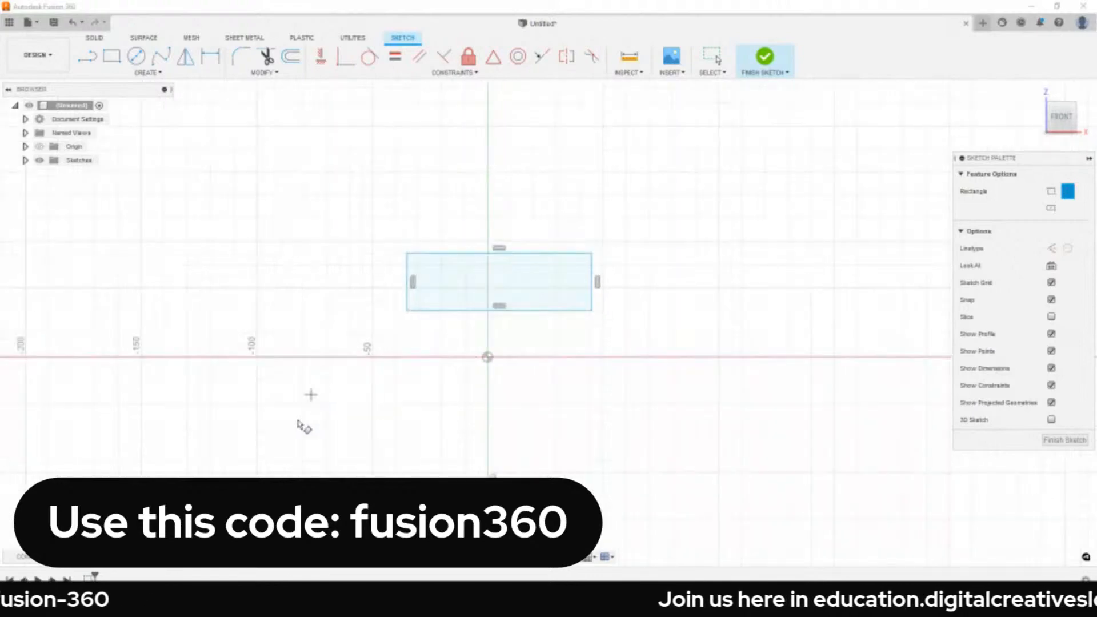
{"action": "left_click", "coordinate": [268, 394]}
{"action": "left_click", "coordinate": [442, 395]}
{"action": "left_click", "coordinate": [444, 494]}
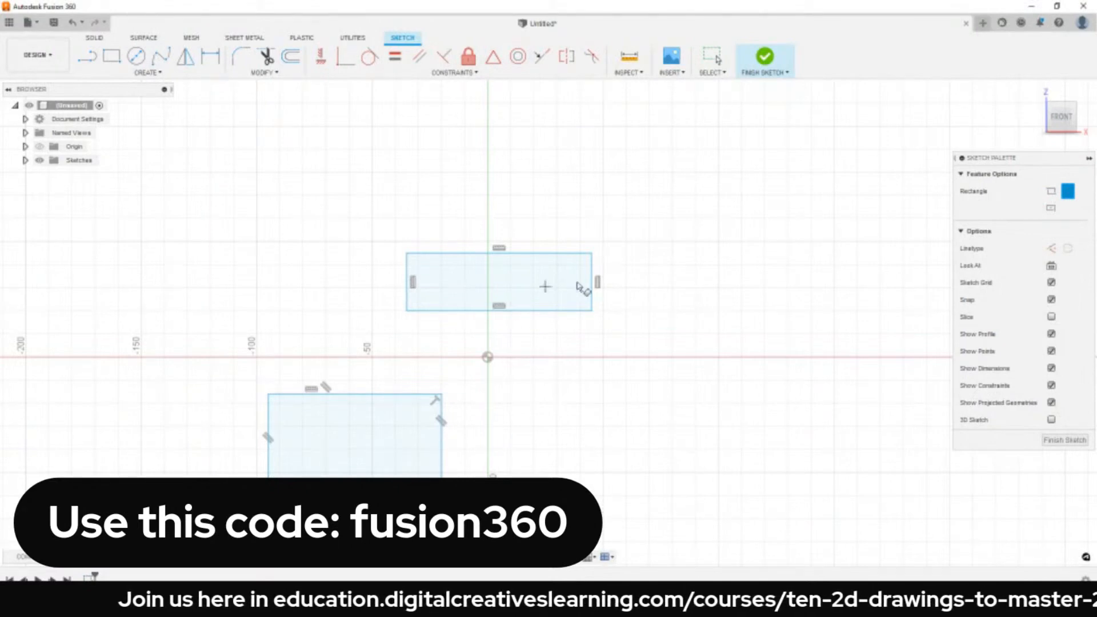
Sketch a center rectangle to the right of the origin, slightly below the first rectangle, and leave the Rectangle command.
{"action": "left_click", "coordinate": [1051, 209]}
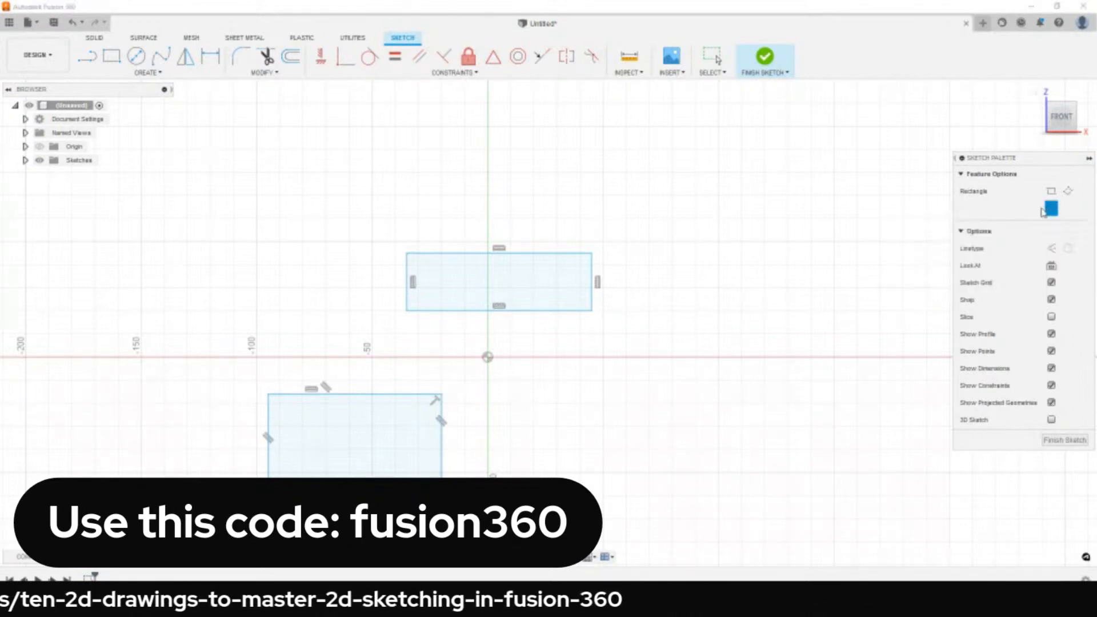
{"action": "left_click", "coordinate": [649, 403]}
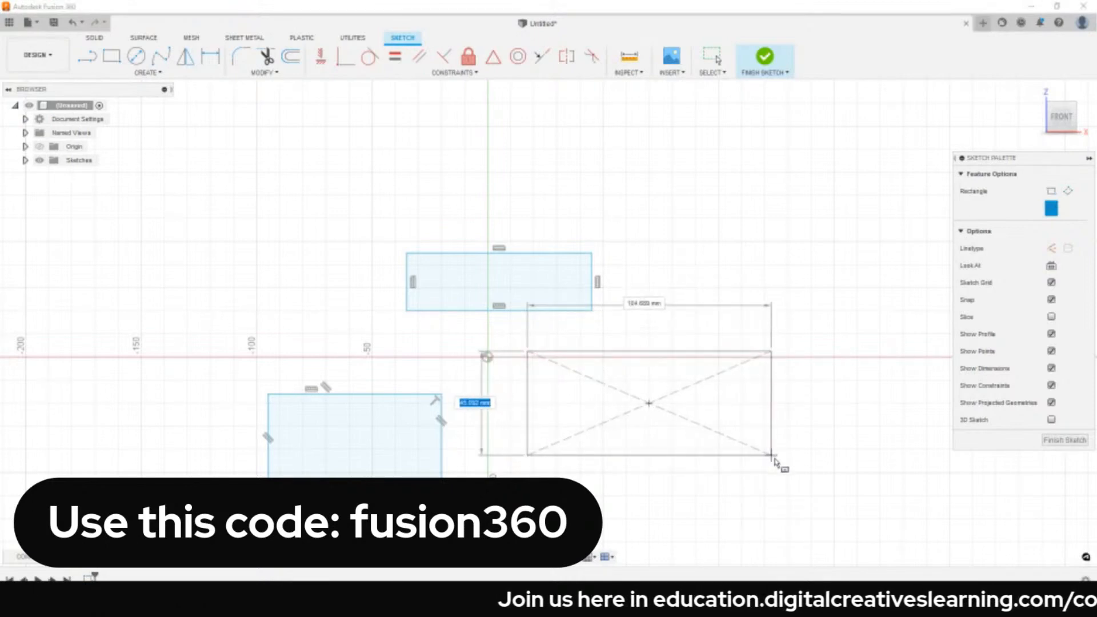
{"action": "left_click", "coordinate": [776, 459]}
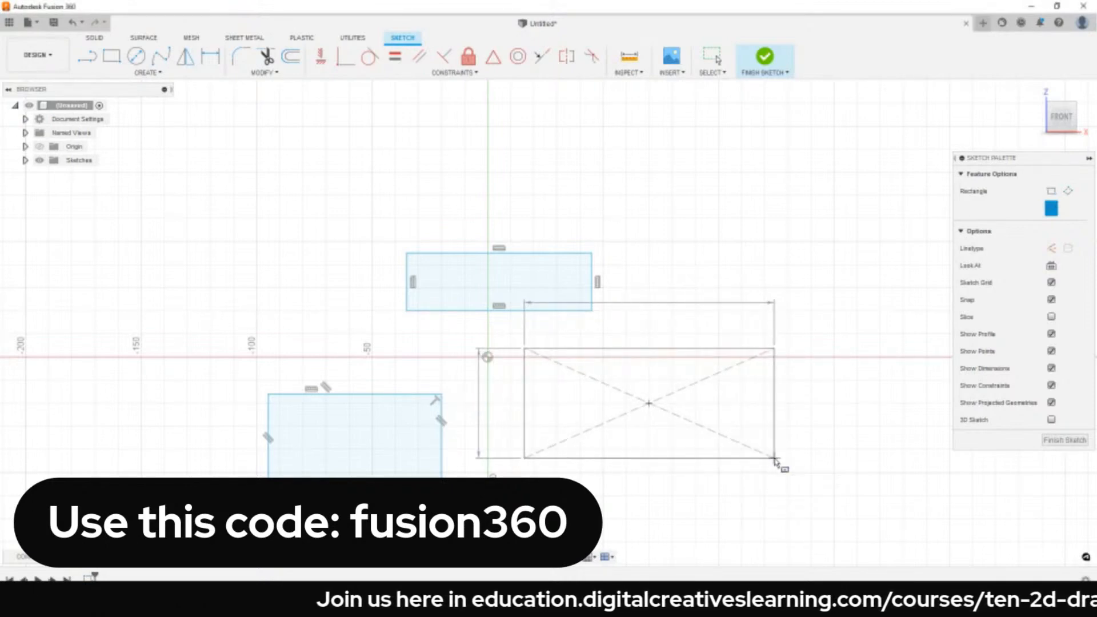
{"action": "key", "text": "Escape"}
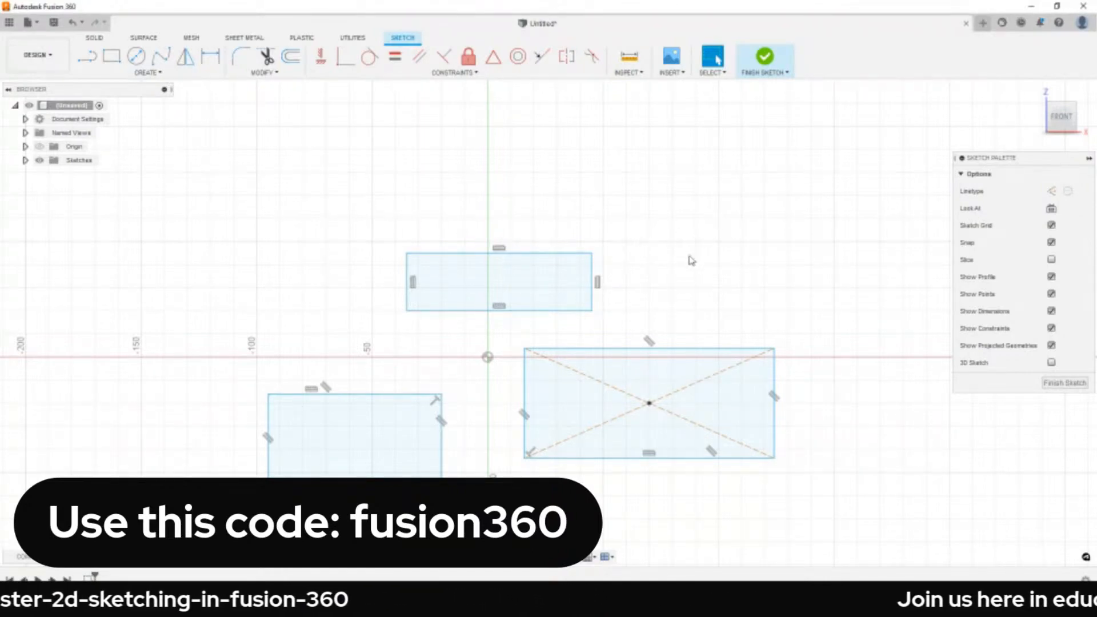
Select all three rectangles together and delete them from the sketch.
{"action": "scroll", "coordinate": [689, 260], "scroll_direction": "up", "scroll_amount": 1}
{"action": "scroll", "coordinate": [691, 270], "scroll_direction": "down", "scroll_amount": 1}
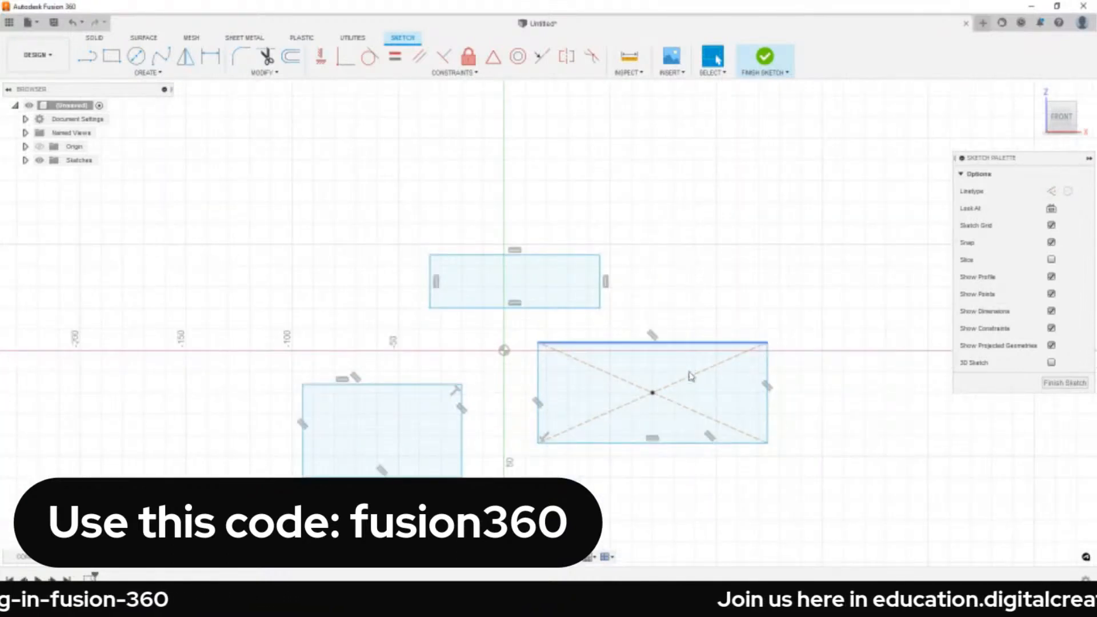
{"action": "middle_click_drag", "start_coordinate": [692, 376], "coordinate": [621, 284]}
{"action": "key", "text": "Escape"}
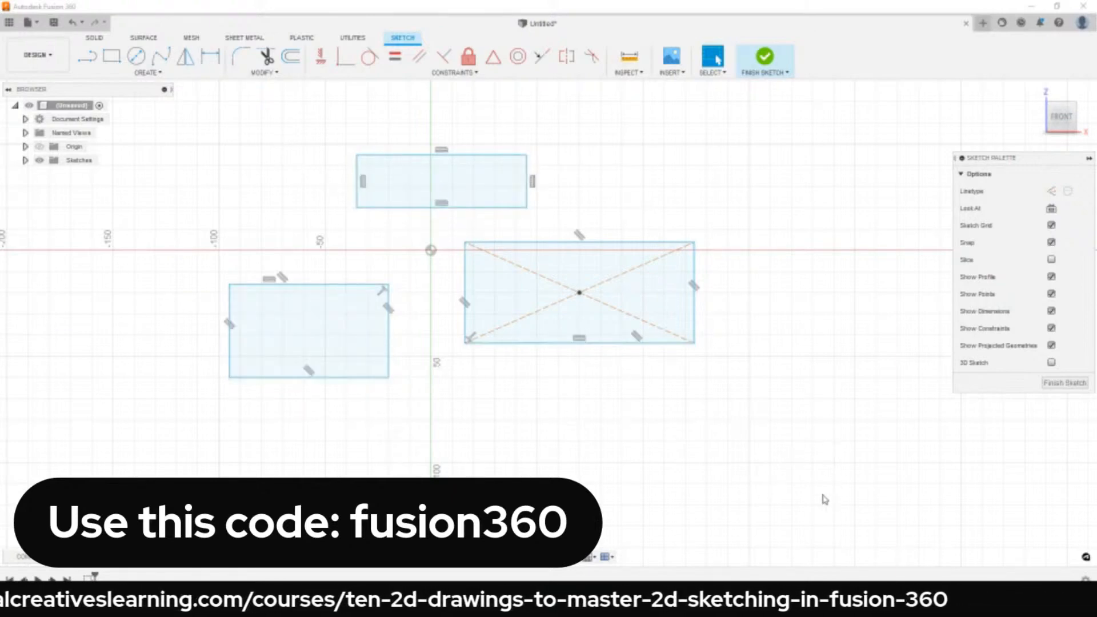
{"action": "mouse_move", "coordinate": [822, 447]}
{"action": "left_mouse_down"}
{"action": "mouse_move", "coordinate": [404, 284]}
{"action": "mouse_move", "coordinate": [236, 165]}
{"action": "mouse_move", "coordinate": [181, 101]}
{"action": "left_mouse_up"}
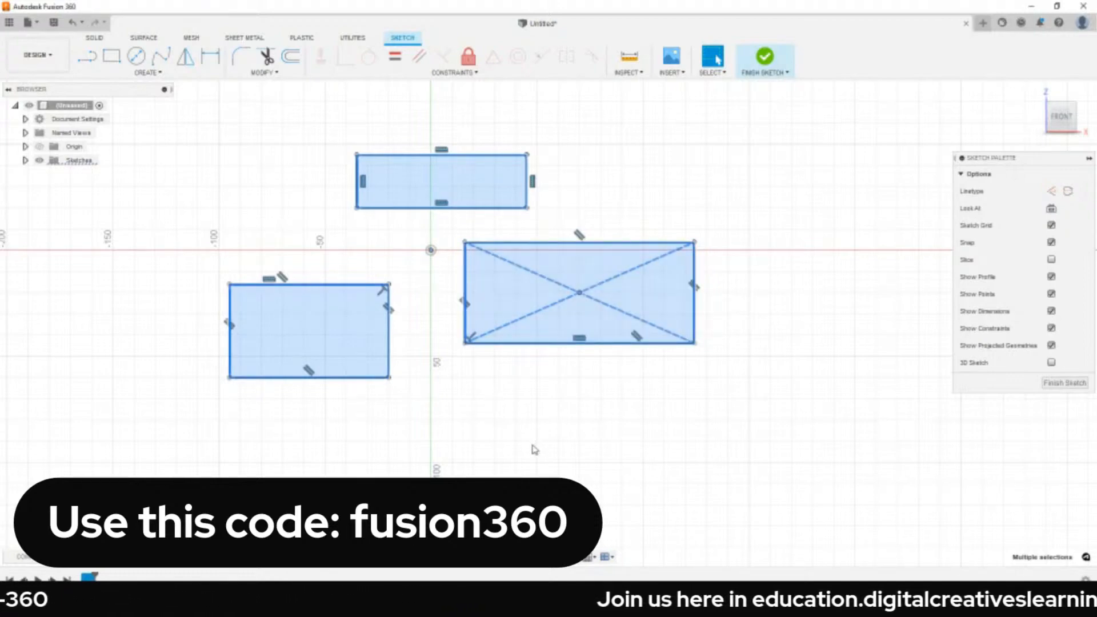
{"action": "key", "text": "Delete"}
With the Line tool, sketch a horizontal line above the origin, a tangent arc curving down around its right end, and a parallel line back left.
{"action": "key", "text": "l"}
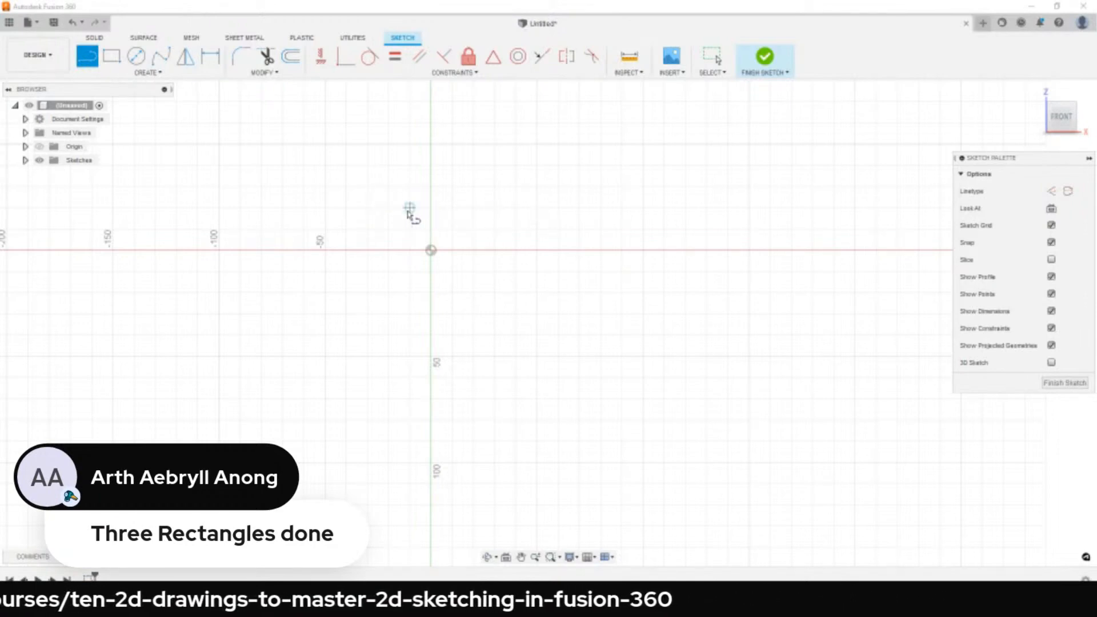
{"action": "left_click", "coordinate": [351, 202]}
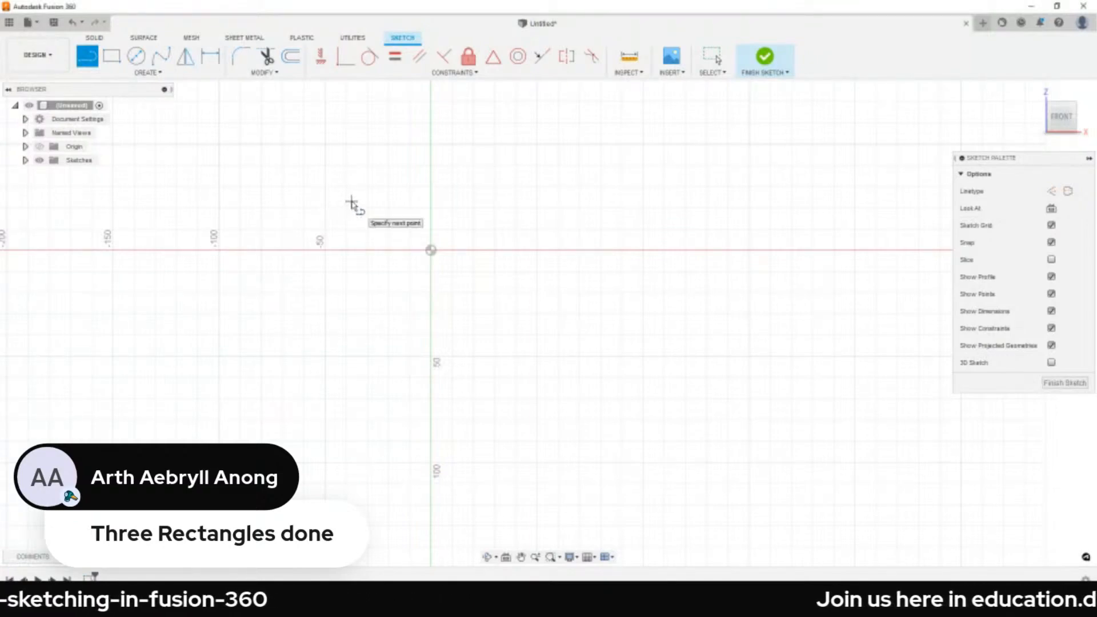
{"action": "left_click", "coordinate": [516, 201]}
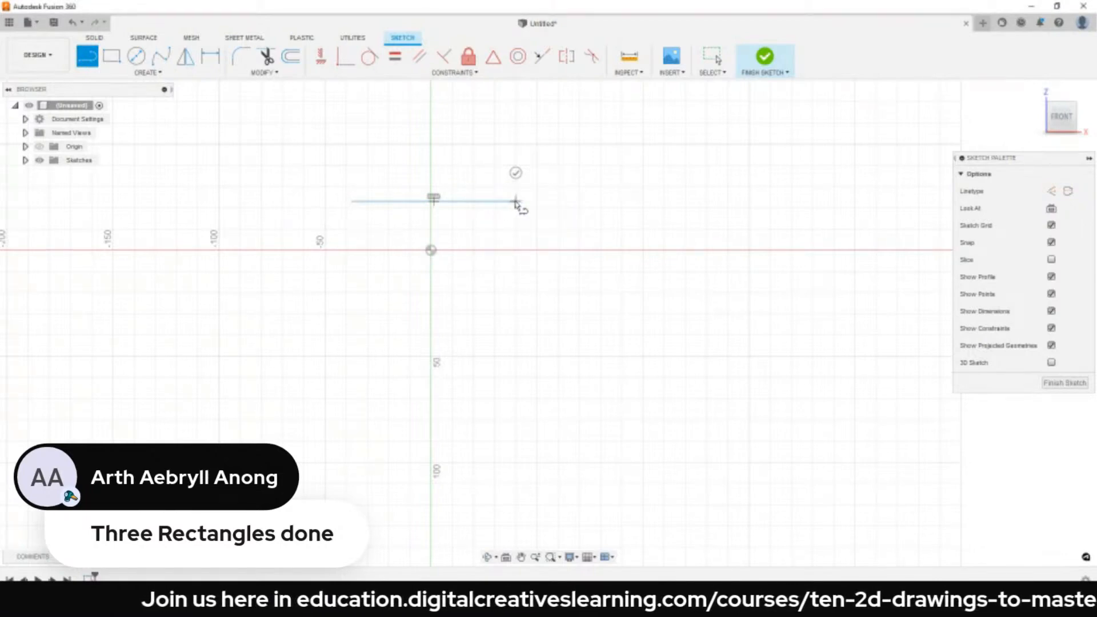
{"action": "left_click_drag", "start_coordinate": [516, 203], "coordinate": [522, 305]}
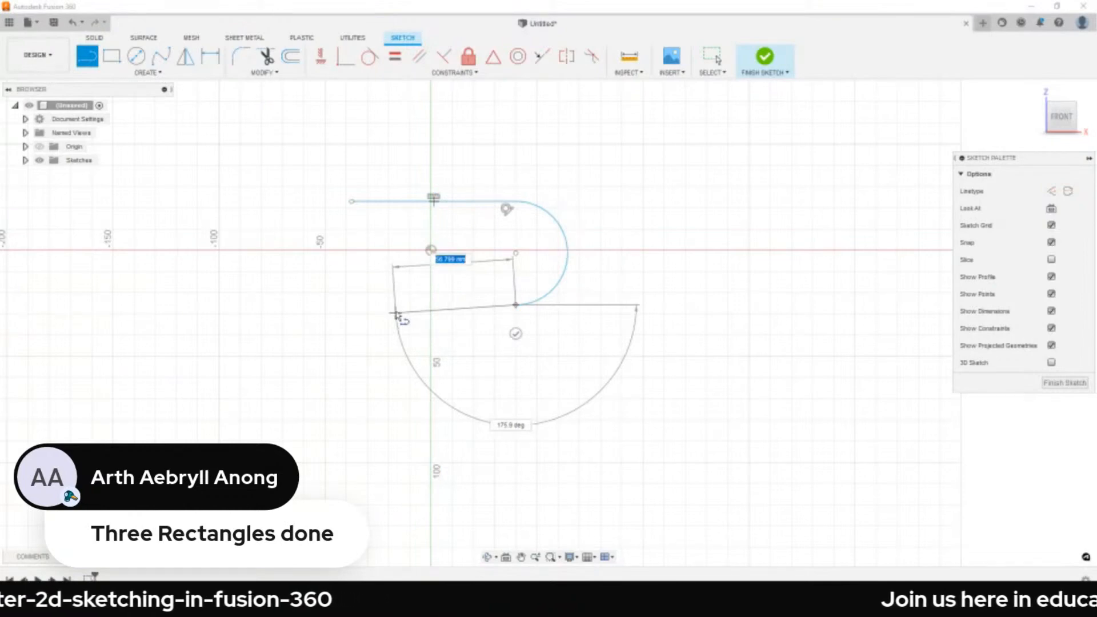
{"action": "left_click", "coordinate": [396, 314]}
{"action": "key", "text": "Escape"}
{"action": "left_click", "coordinate": [394, 305]}
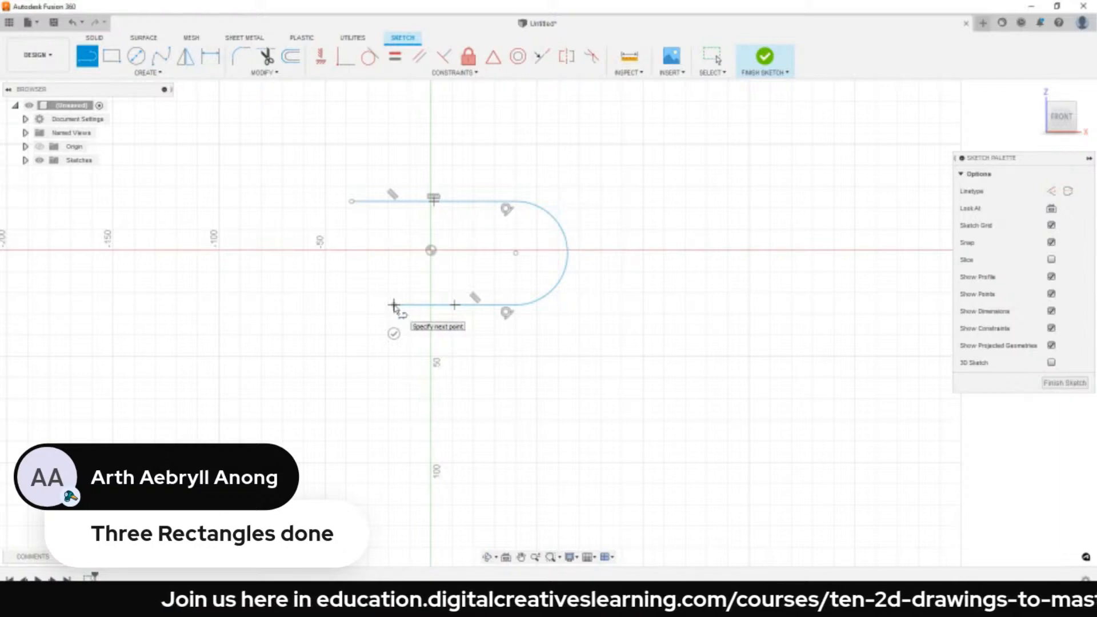
Continue the line chain with further arcs and straight segments around the shape, and close the profile at its starting point.
{"action": "left_click_drag", "start_coordinate": [394, 306], "coordinate": [343, 451]}
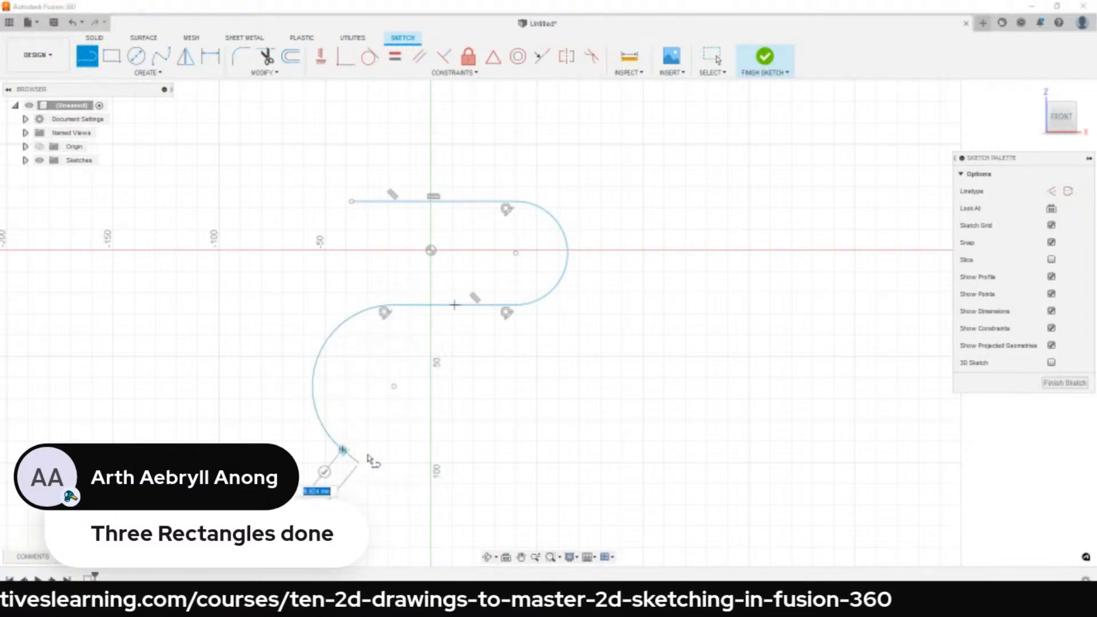
{"action": "left_click", "coordinate": [481, 449]}
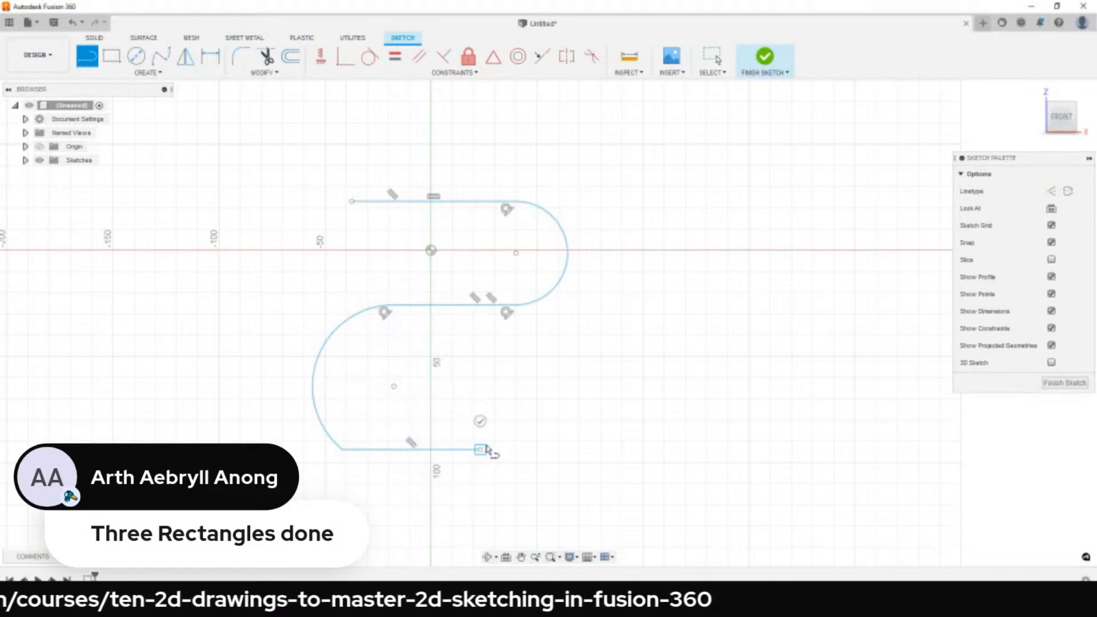
{"action": "mouse_move", "coordinate": [481, 449]}
{"action": "left_mouse_down"}
{"action": "mouse_move", "coordinate": [589, 384]}
{"action": "mouse_move", "coordinate": [473, 369]}
{"action": "mouse_move", "coordinate": [474, 358]}
{"action": "mouse_move", "coordinate": [566, 365]}
{"action": "mouse_move", "coordinate": [561, 382]}
{"action": "mouse_move", "coordinate": [615, 436]}
{"action": "mouse_move", "coordinate": [506, 415]}
{"action": "mouse_move", "coordinate": [571, 380]}
{"action": "mouse_move", "coordinate": [523, 394]}
{"action": "mouse_move", "coordinate": [507, 419]}
{"action": "mouse_move", "coordinate": [568, 363]}
{"action": "mouse_move", "coordinate": [554, 359]}
{"action": "mouse_move", "coordinate": [666, 366]}
{"action": "mouse_move", "coordinate": [657, 311]}
{"action": "mouse_move", "coordinate": [674, 285]}
{"action": "mouse_move", "coordinate": [642, 206]}
{"action": "mouse_move", "coordinate": [489, 147]}
{"action": "mouse_move", "coordinate": [441, 152]}
{"action": "mouse_move", "coordinate": [455, 153]}
{"action": "left_mouse_up"}
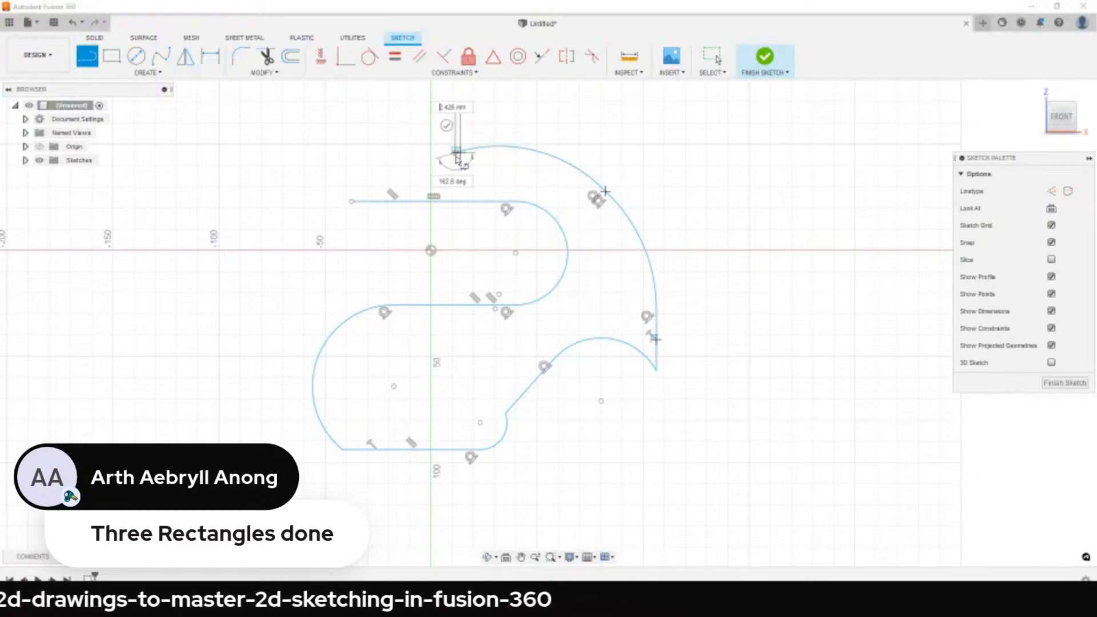
{"action": "left_click", "coordinate": [353, 201]}
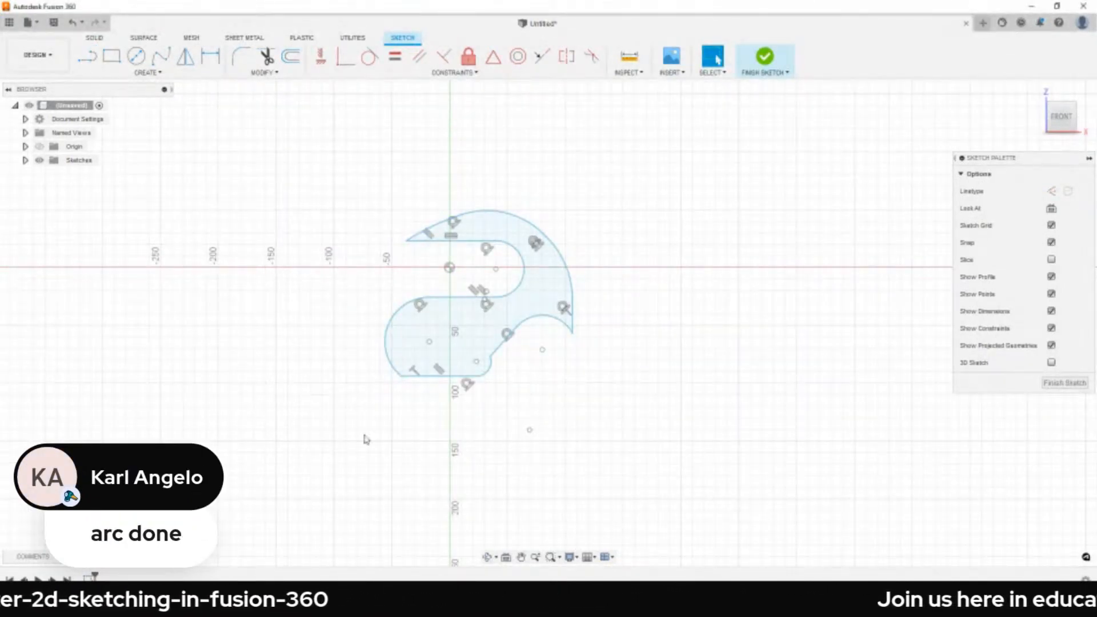
Select the entire closed line-and-arc profile and delete it.
{"action": "mouse_move", "coordinate": [749, 449]}
{"action": "left_mouse_down"}
{"action": "mouse_move", "coordinate": [387, 377]}
{"action": "mouse_move", "coordinate": [275, 190]}
{"action": "left_mouse_up"}
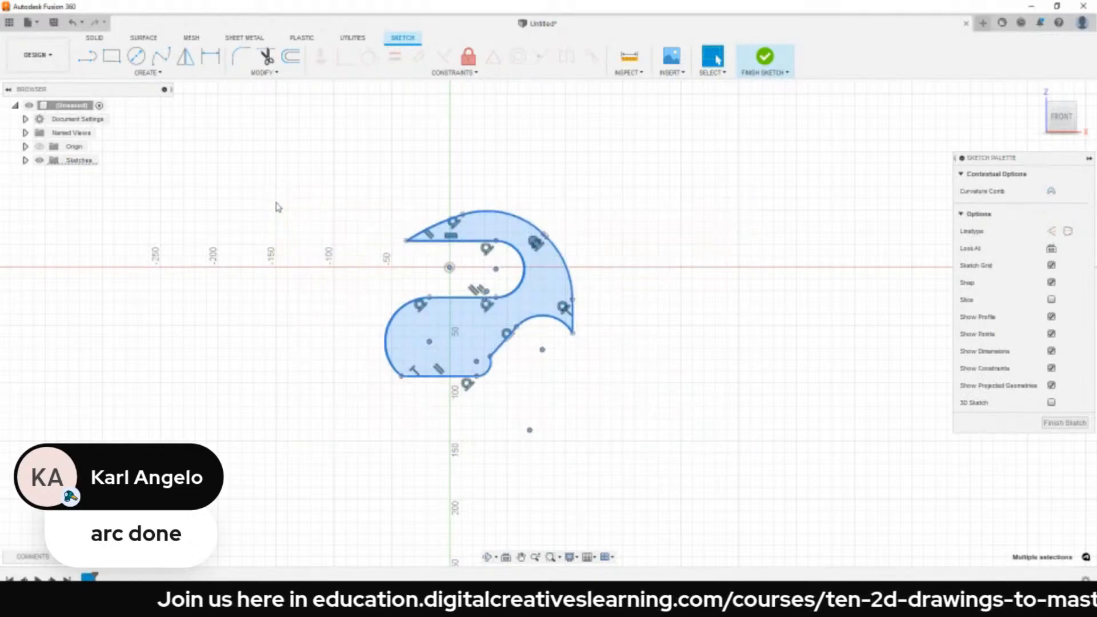
{"action": "key", "text": "Delete"}
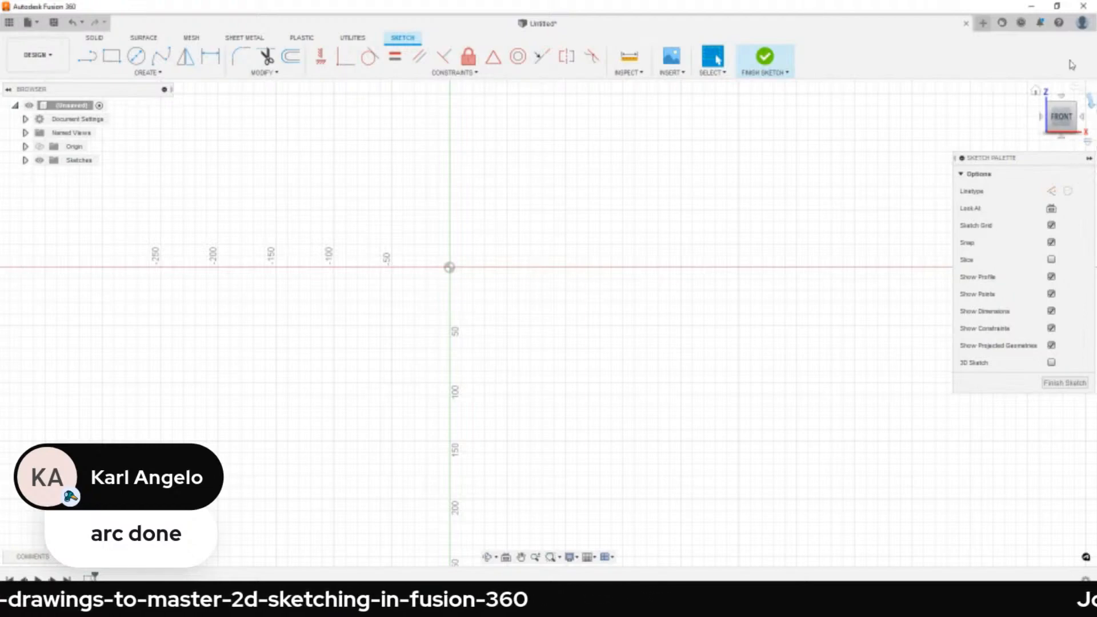
Collapse the Sketch Palette, expand it again to show how it is restored, and leave it collapsed.
{"action": "left_click", "coordinate": [1090, 159]}
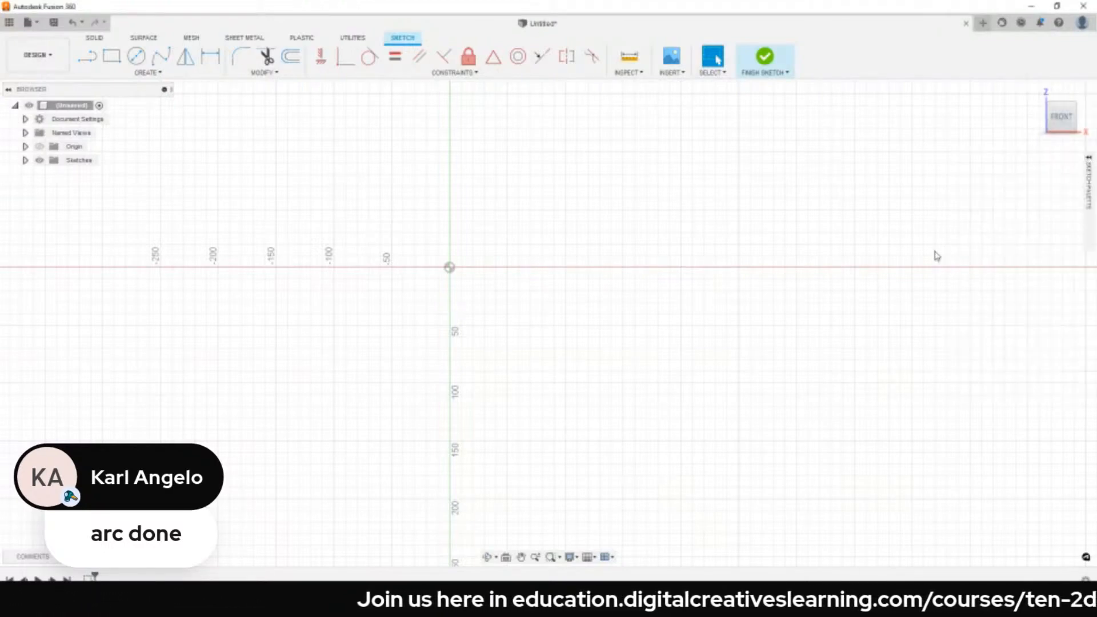
{"action": "mouse_move", "coordinate": [1090, 162]}
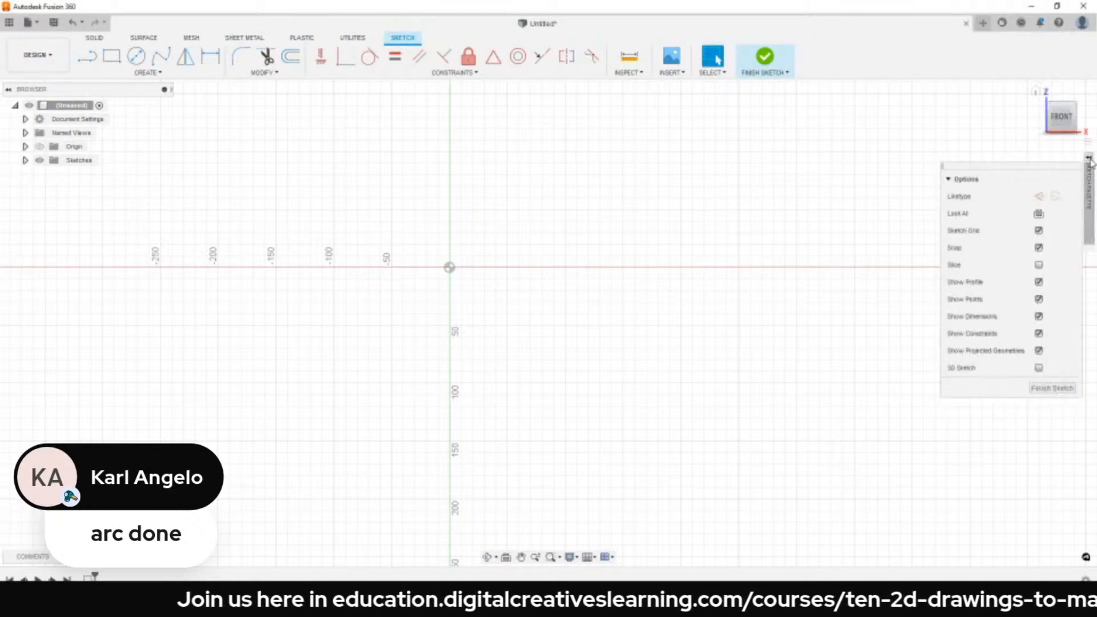
{"action": "left_click", "coordinate": [1090, 160]}
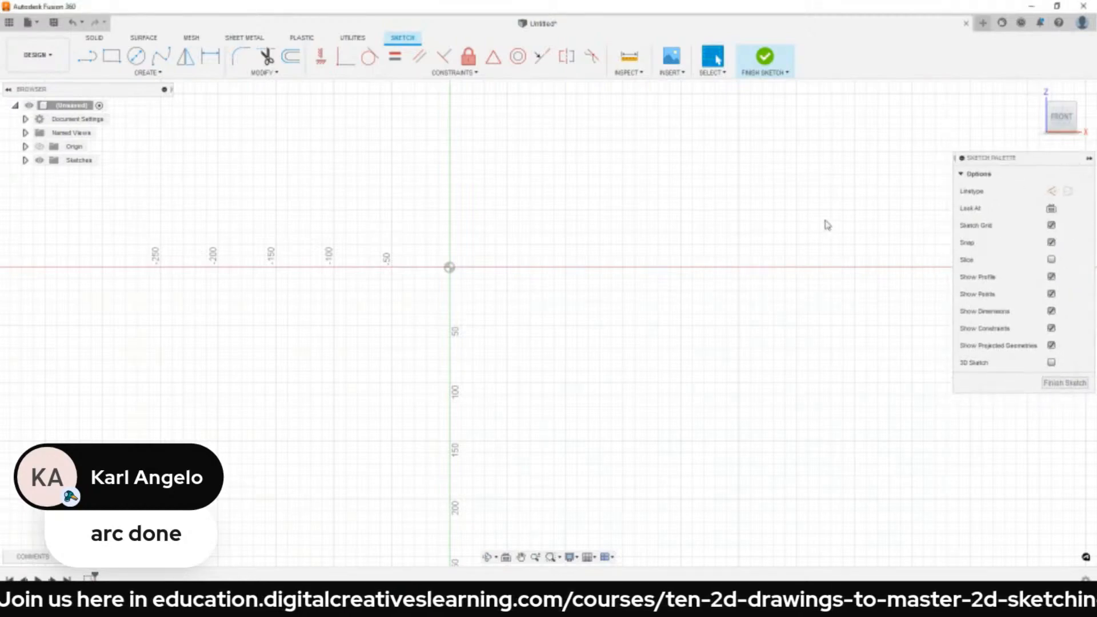
{"action": "left_click", "coordinate": [1090, 161]}
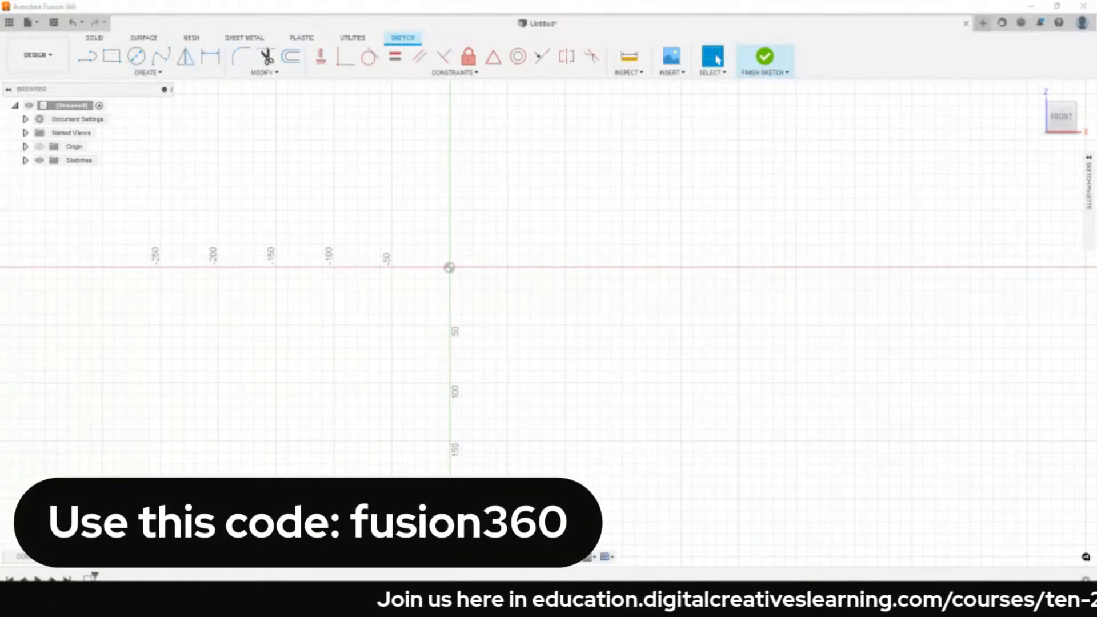
Sketch three separate center-diameter circles near the horizontal axis, one left of the origin and two to its right.
{"action": "left_click", "coordinate": [136, 55]}
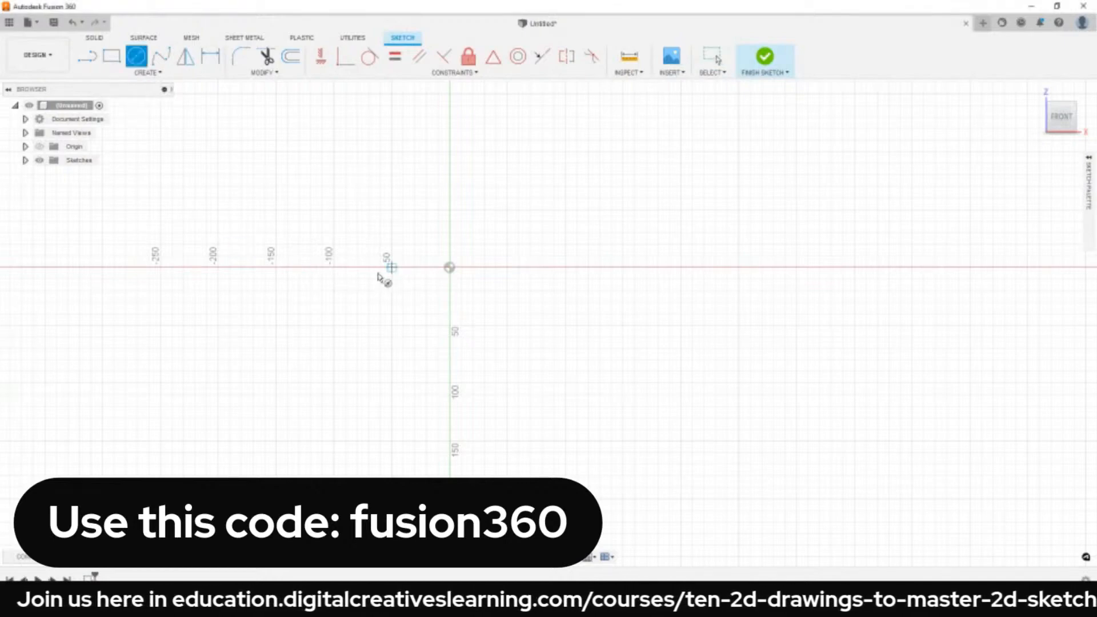
{"action": "left_click", "coordinate": [345, 291]}
{"action": "left_click", "coordinate": [372, 313]}
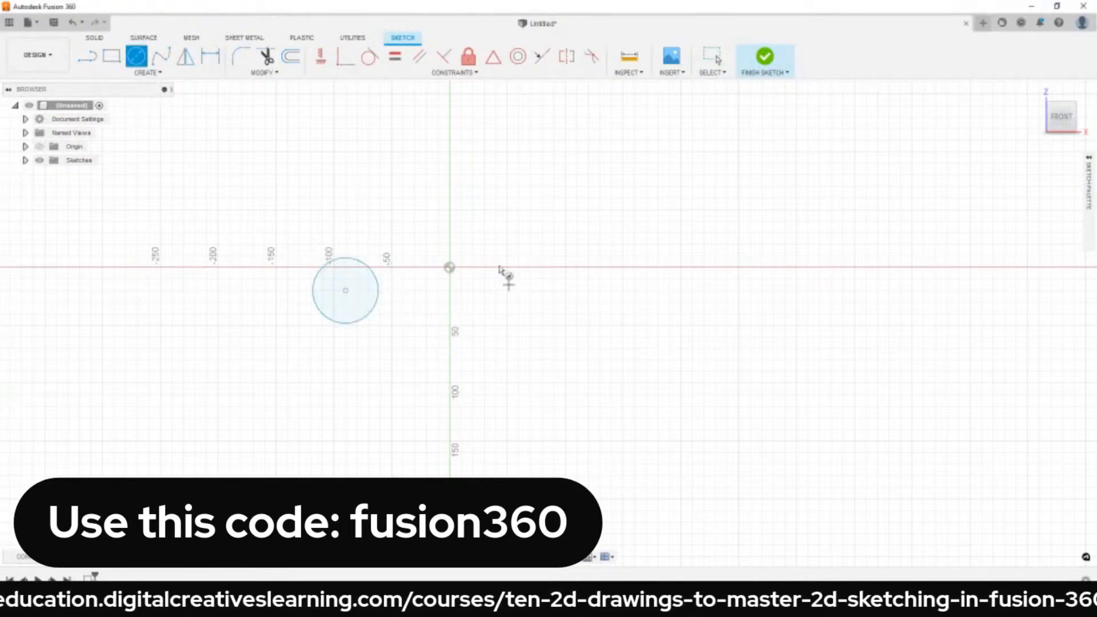
{"action": "left_click", "coordinate": [501, 275]}
{"action": "left_click", "coordinate": [523, 296]}
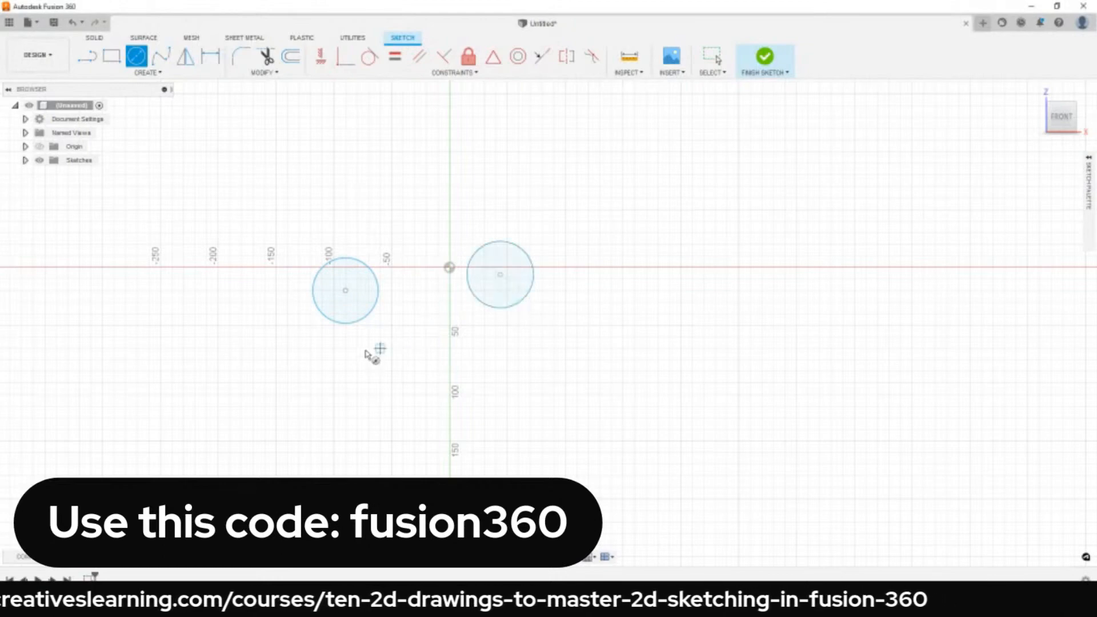
{"action": "left_click", "coordinate": [605, 275]}
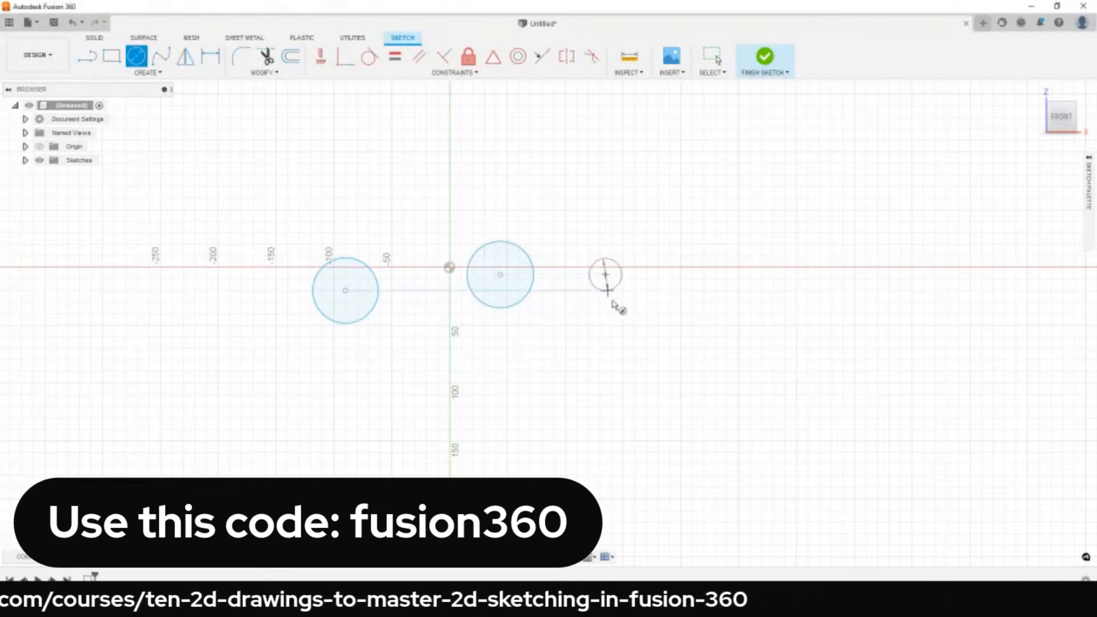
{"action": "left_click", "coordinate": [607, 304]}
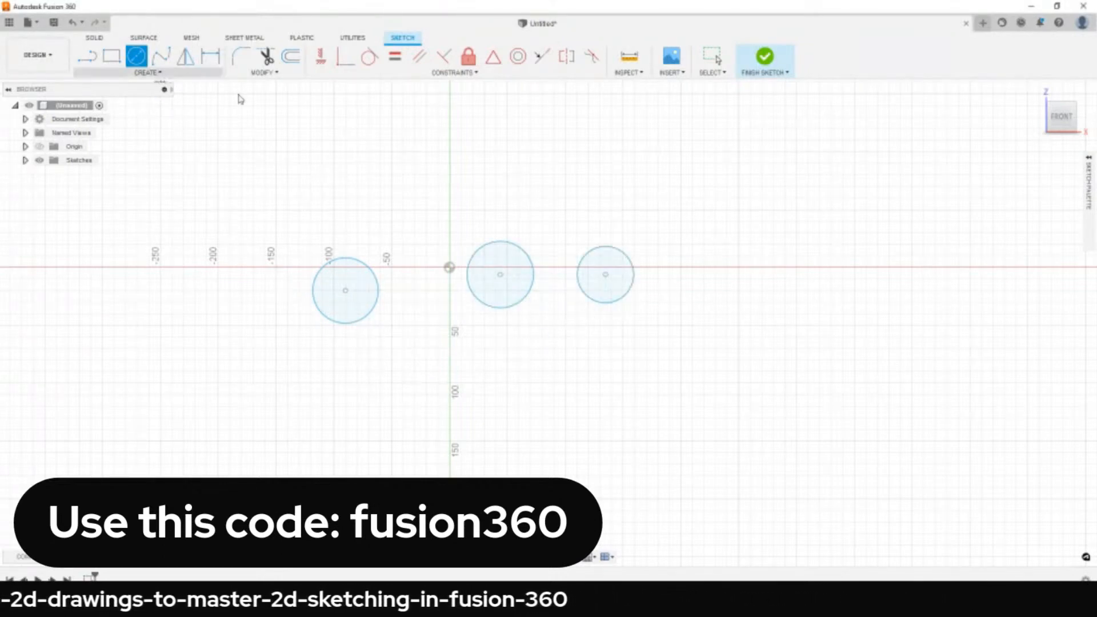
Sketch a fourth, clearly larger center-diameter circle below the two circles on the positive side of the origin.
{"action": "left_click", "coordinate": [514, 415]}
{"action": "left_click", "coordinate": [580, 426]}
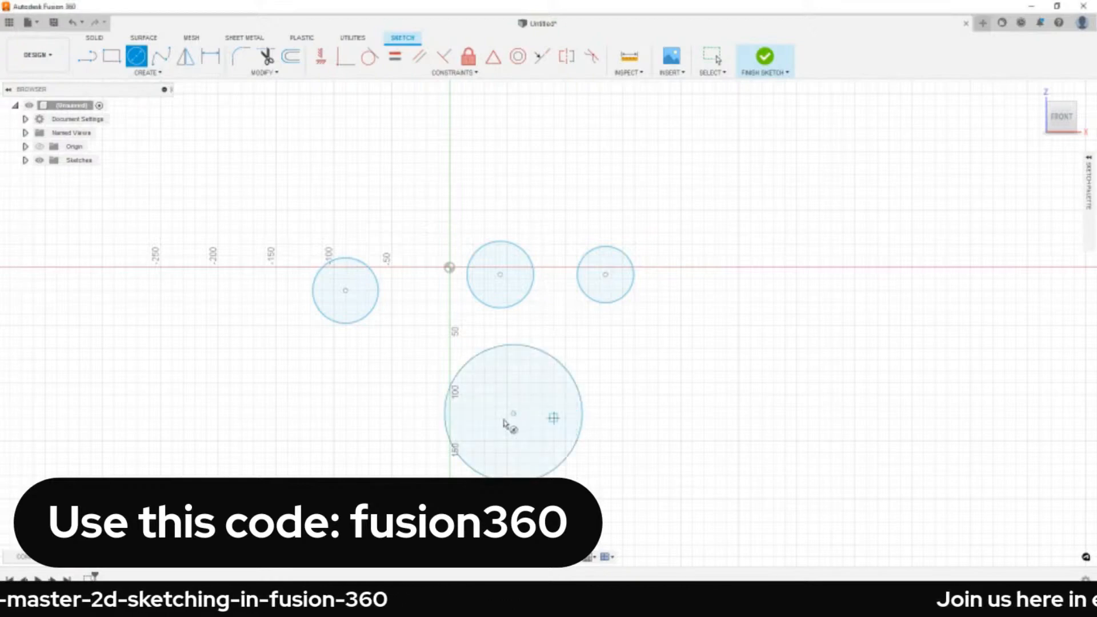
{"action": "key", "text": "Escape"}
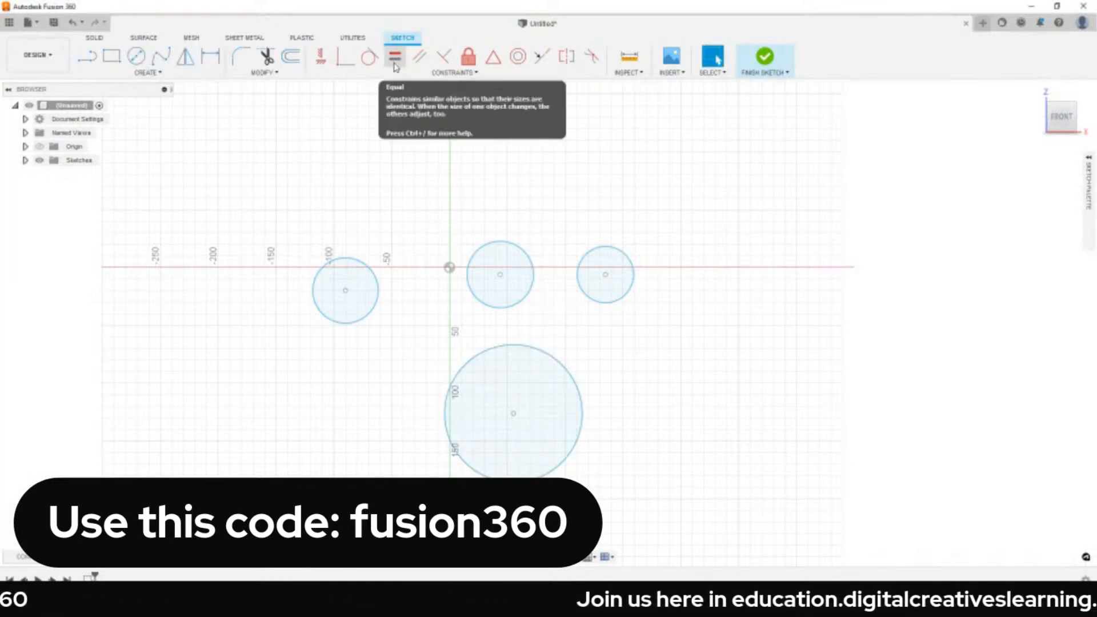
Apply an Equal constraint between the circle on the negative X side and the large circle below the axis.
{"action": "left_click", "coordinate": [395, 60]}
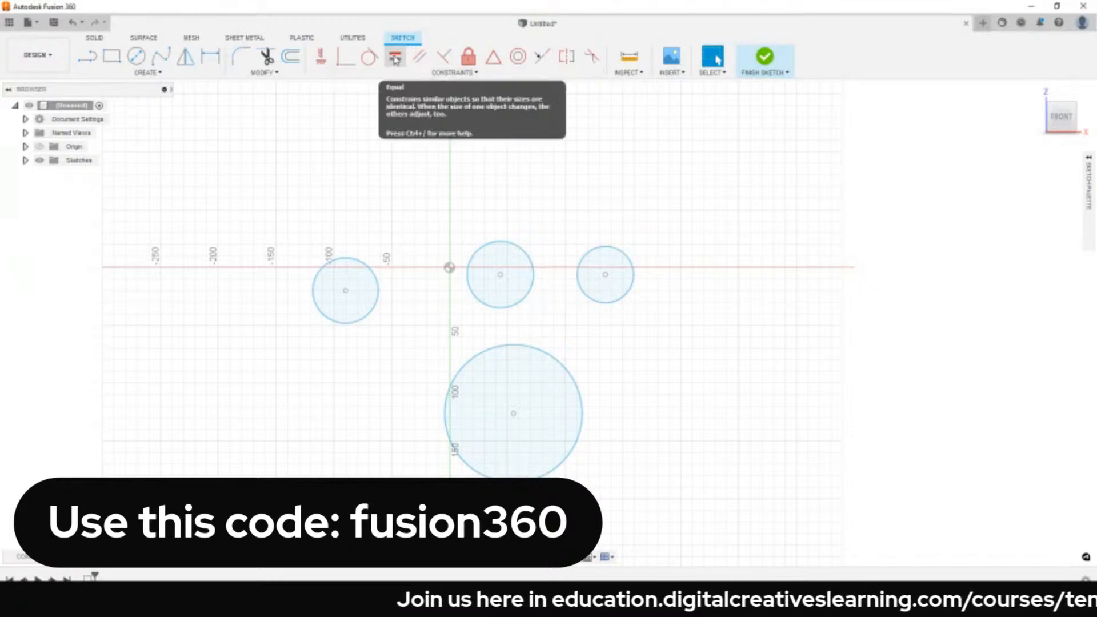
{"action": "left_click", "coordinate": [395, 58]}
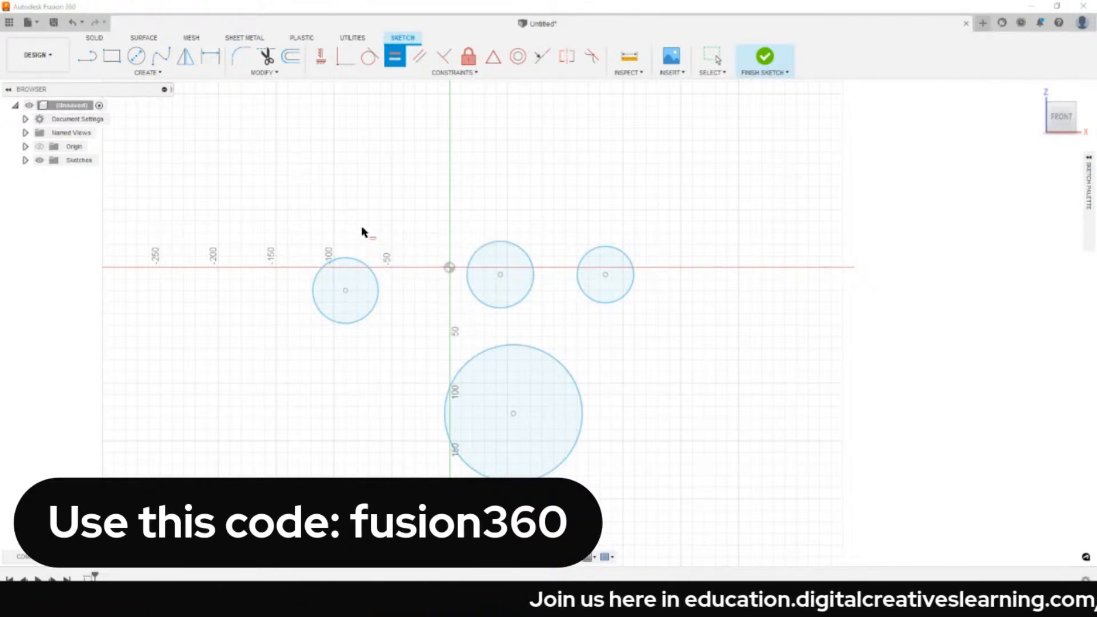
{"action": "left_click", "coordinate": [371, 273]}
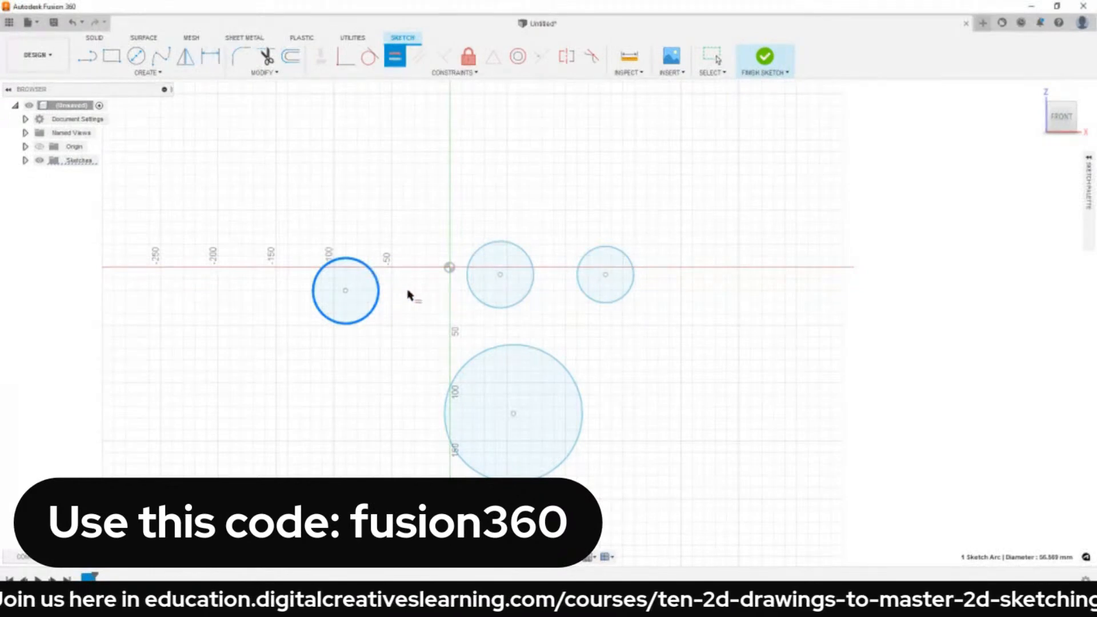
{"action": "left_click", "coordinate": [495, 351]}
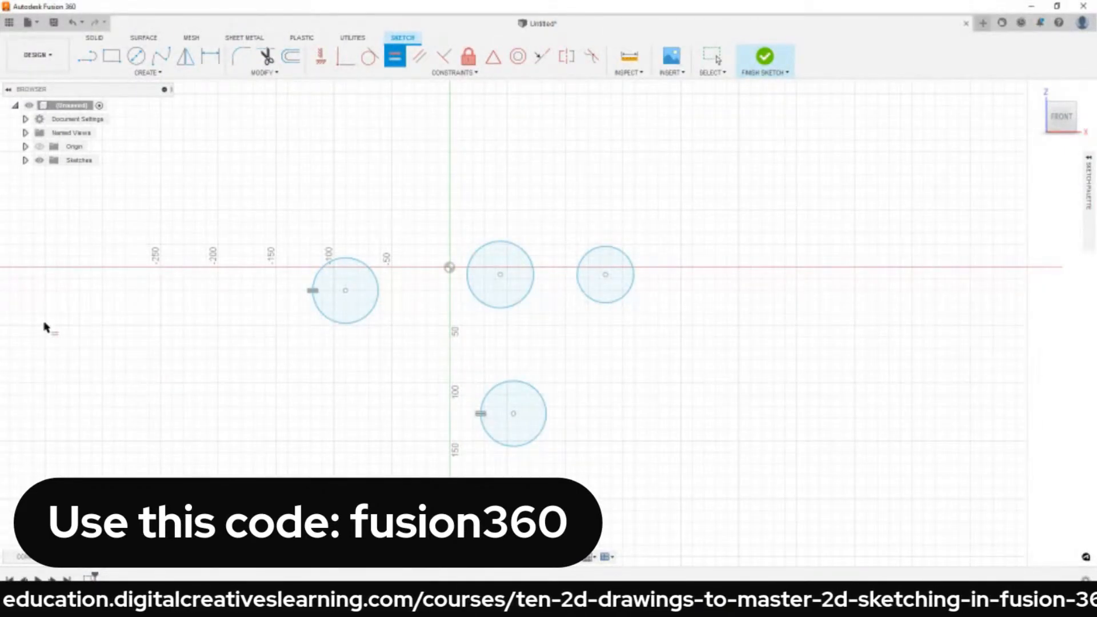
{"action": "key", "text": "Escape"}
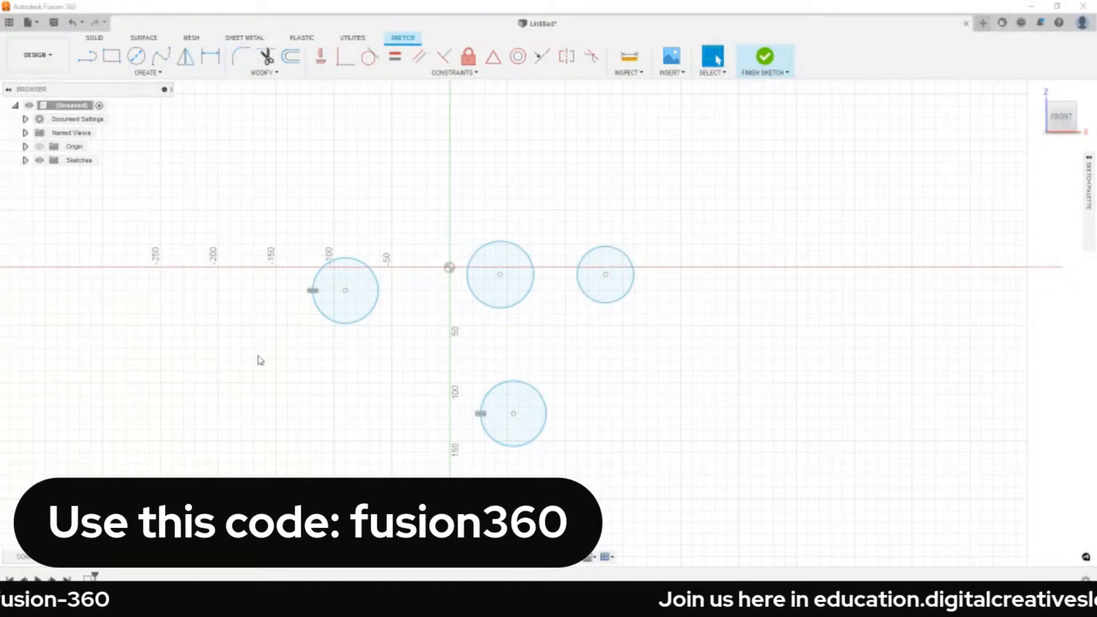
Sketch a large freehand circle centered above the horizontal axis, about 200 mm from the origin on the negative X side.
{"action": "key", "text": "c"}
{"action": "left_click", "coordinate": [218, 233]}
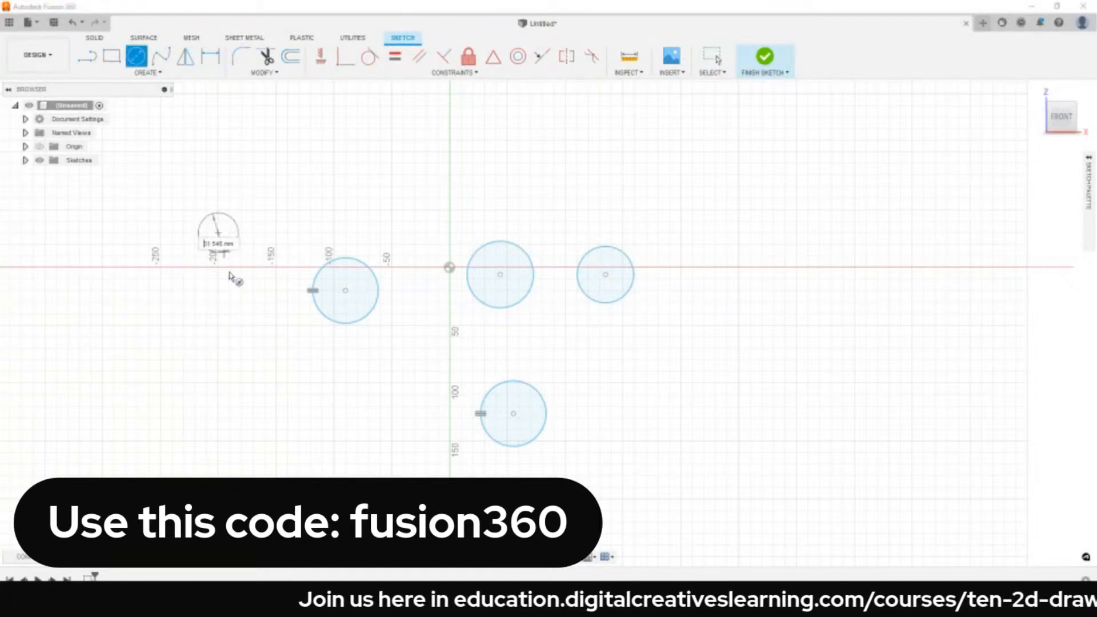
{"action": "left_click", "coordinate": [242, 290]}
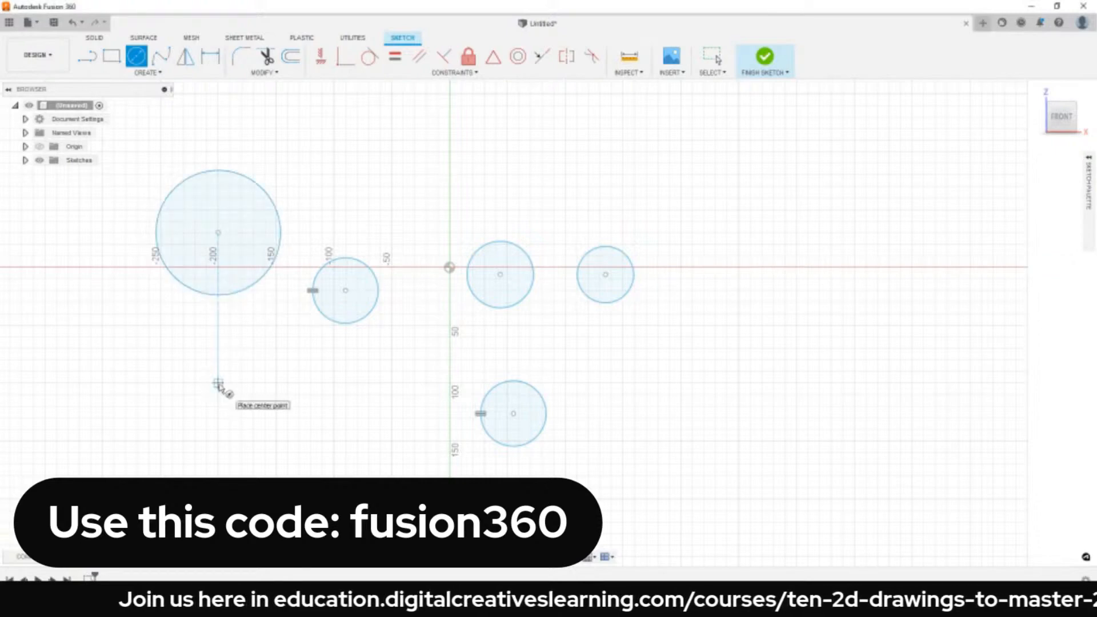
{"action": "key", "text": "Escape"}
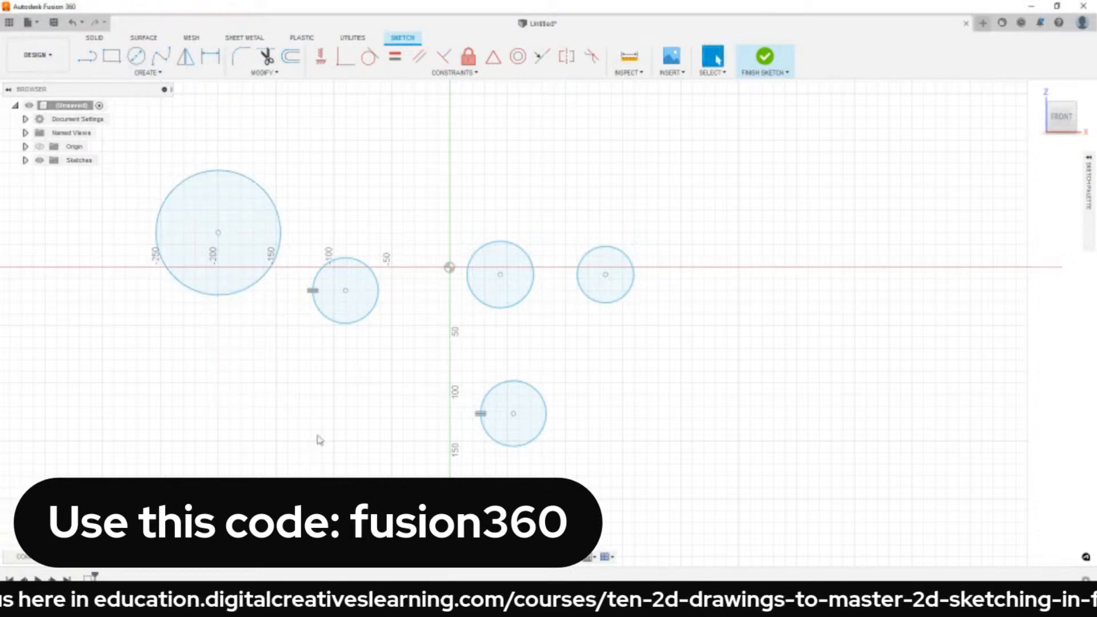
Sketch a 100 mm diameter circle directly below the large freehand circle, and move its diameter dimension outside the circle.
{"action": "key", "text": "c"}
{"action": "left_click", "coordinate": [218, 407]}
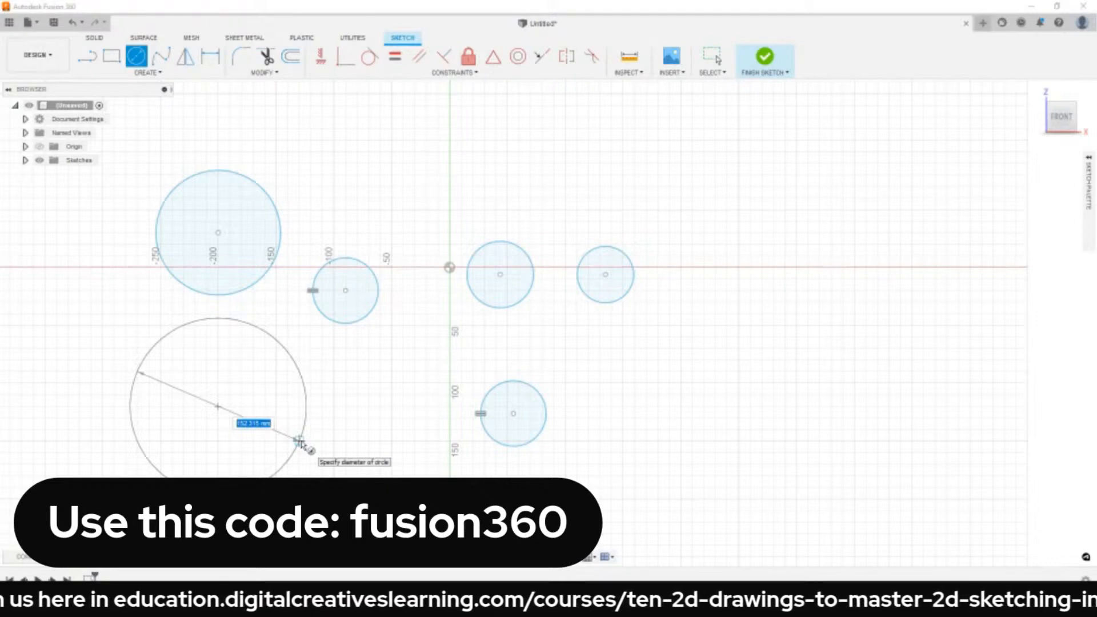
{"action": "type", "text": "100"}
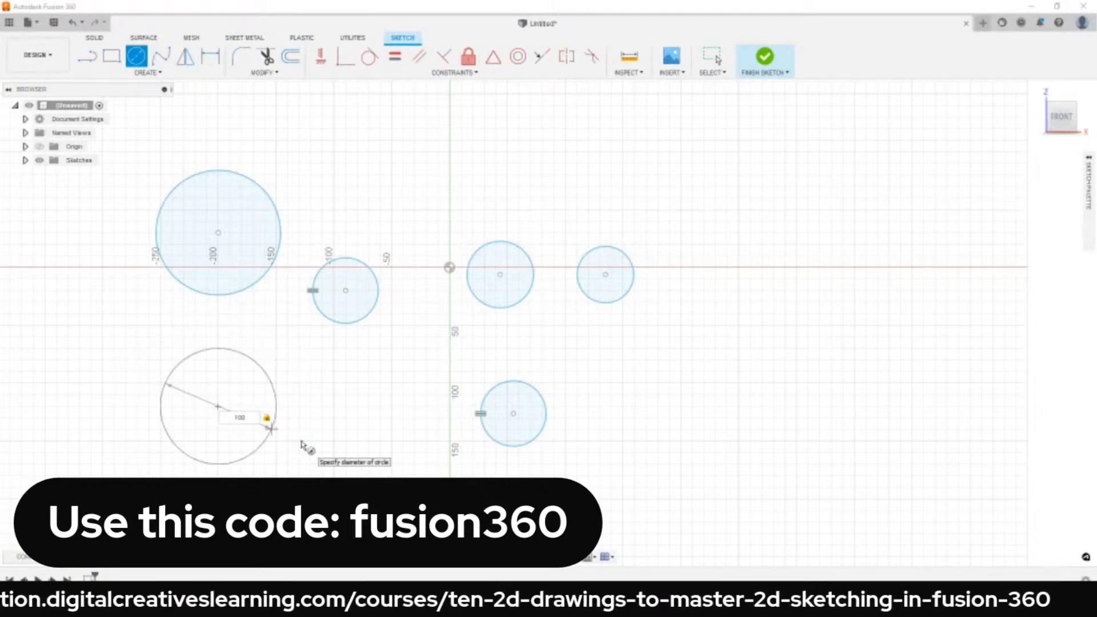
{"action": "key", "text": "Return"}
{"action": "key", "text": "Escape"}
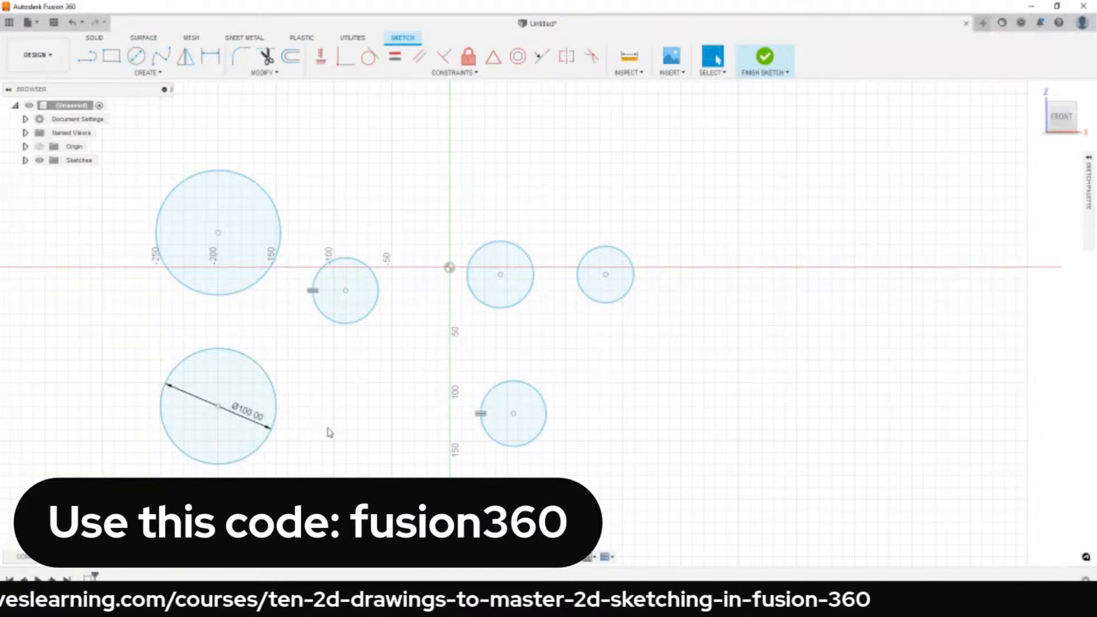
{"action": "left_click_drag", "start_coordinate": [235, 412], "coordinate": [297, 453]}
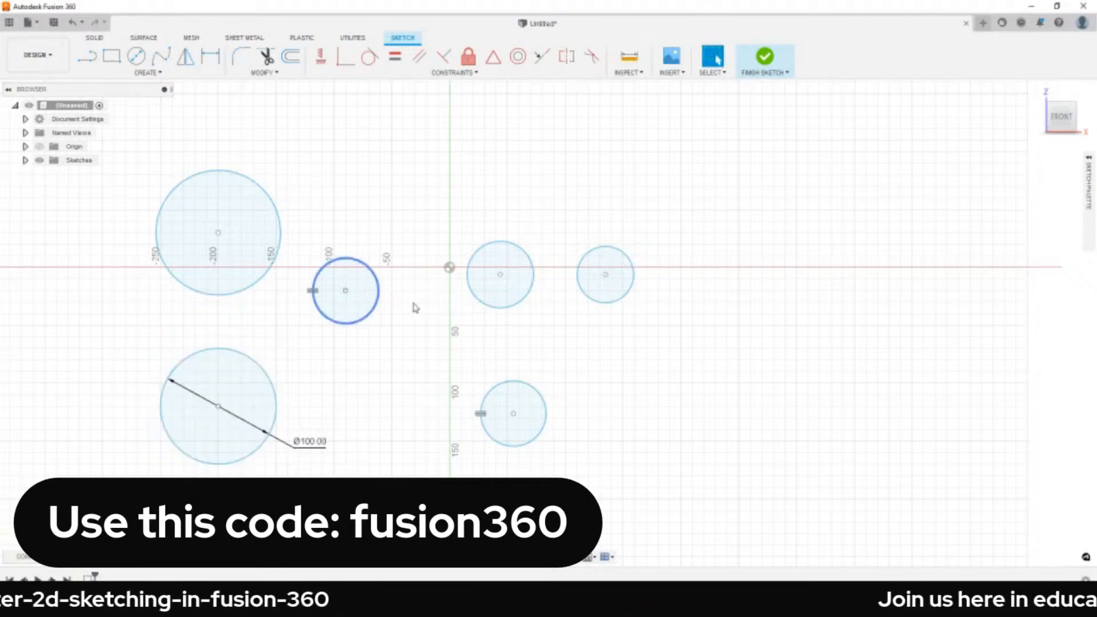
Select all the practice circles in the sketch together with the dimension and delete them.
{"action": "scroll", "coordinate": [441, 380], "scroll_direction": "down", "scroll_amount": 1}
{"action": "scroll", "coordinate": [442, 380], "scroll_direction": "down", "scroll_amount": 1}
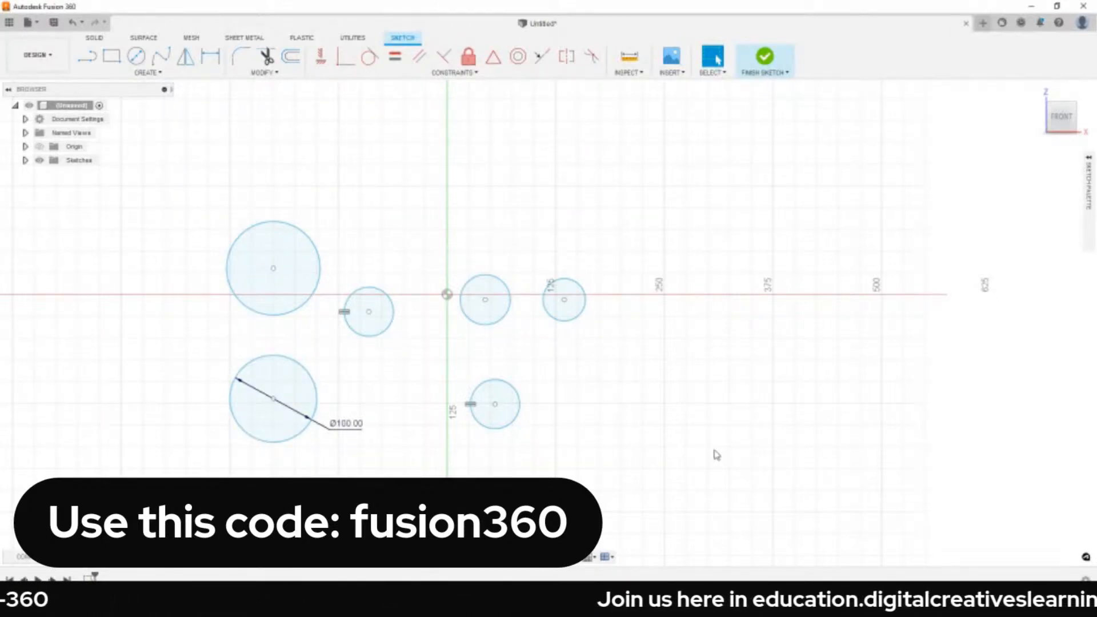
{"action": "mouse_move", "coordinate": [711, 488]}
{"action": "left_mouse_down"}
{"action": "mouse_move", "coordinate": [595, 476]}
{"action": "mouse_move", "coordinate": [183, 208]}
{"action": "mouse_move", "coordinate": [183, 190]}
{"action": "left_mouse_up"}
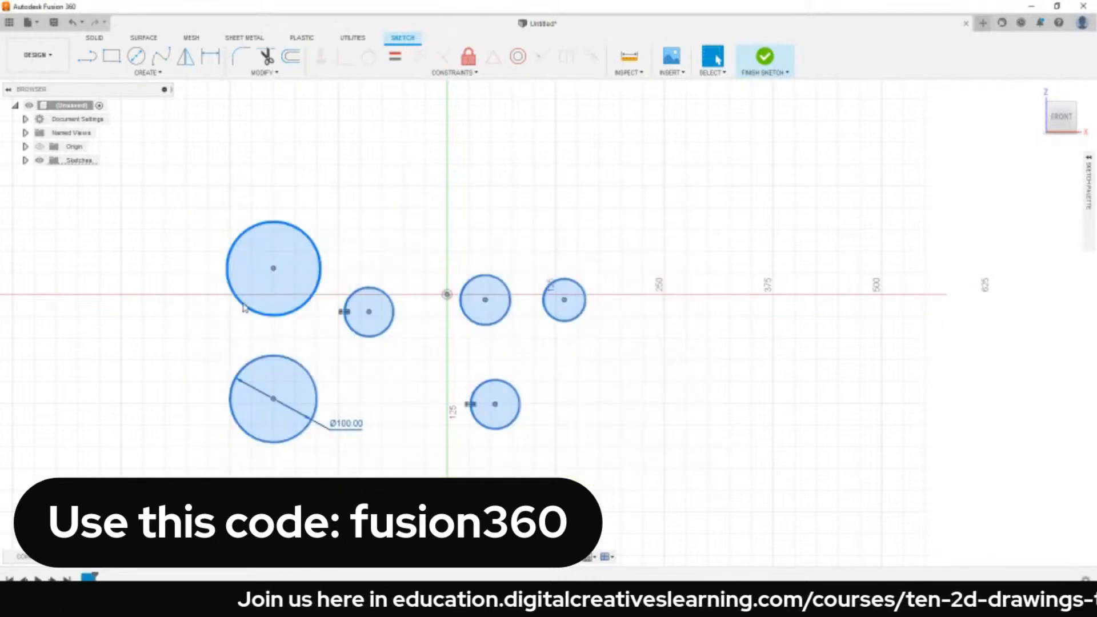
{"action": "key", "text": "Delete"}
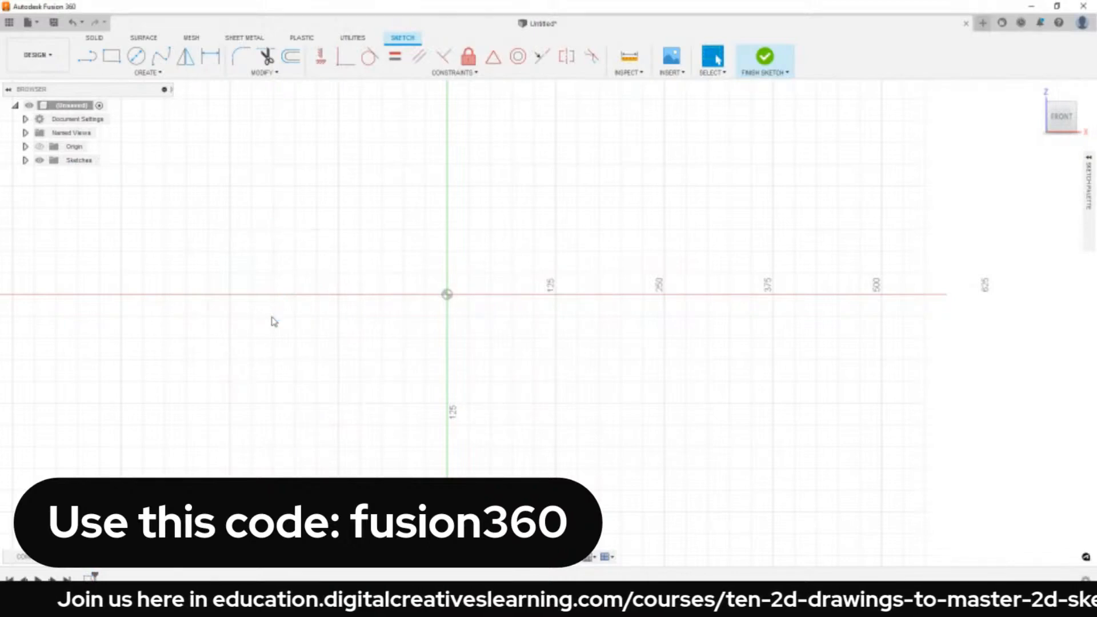
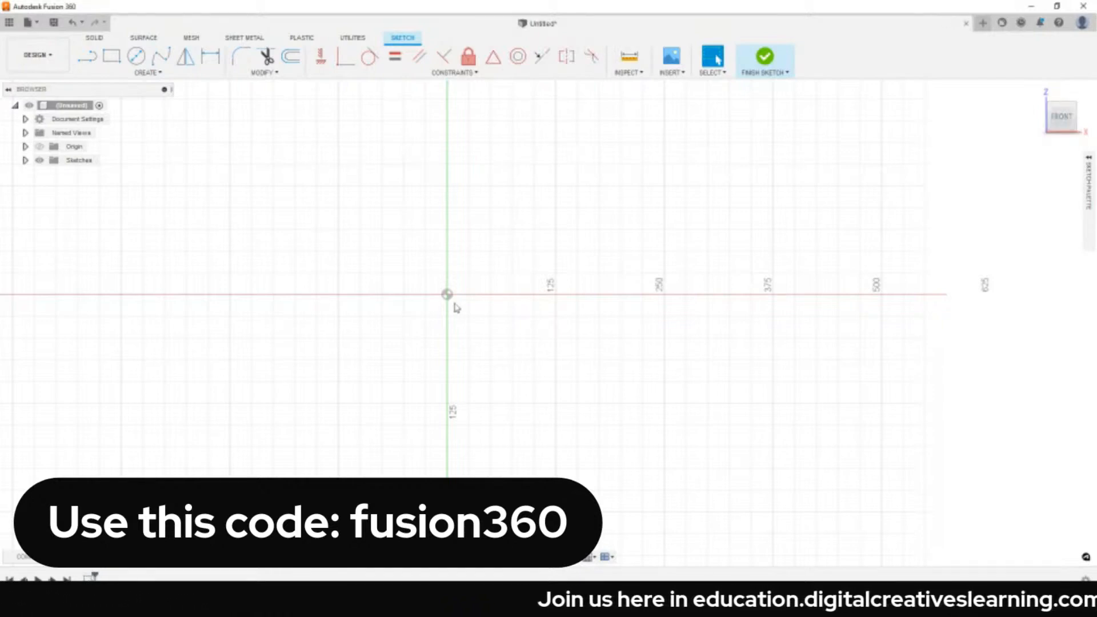
Close the practice design without saving its changes.
{"action": "left_click", "coordinate": [966, 23]}
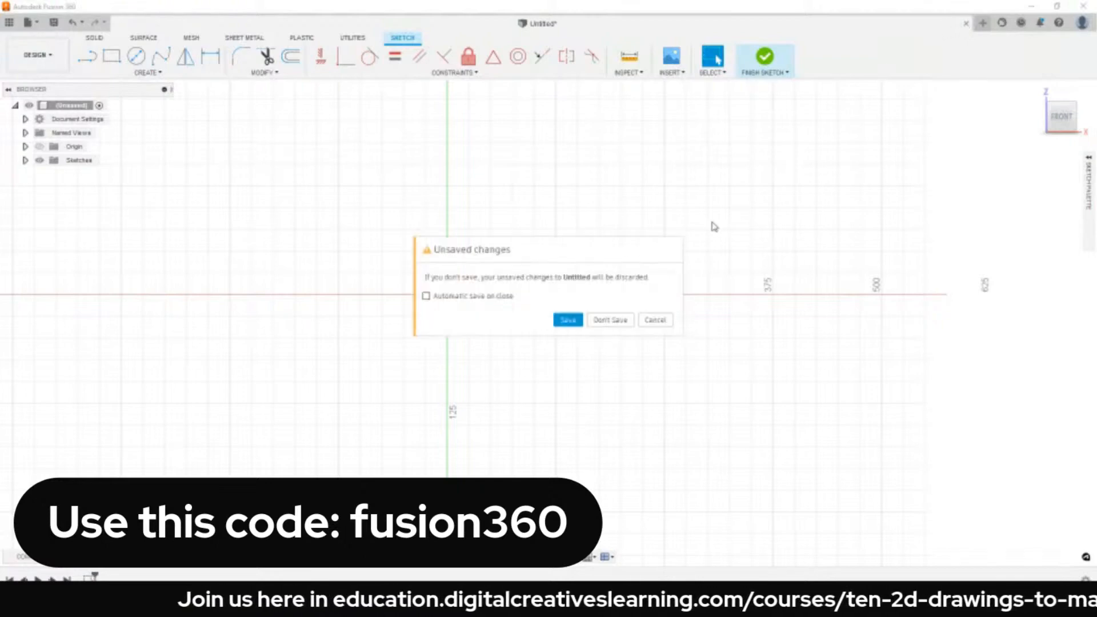
{"action": "left_click", "coordinate": [610, 320]}
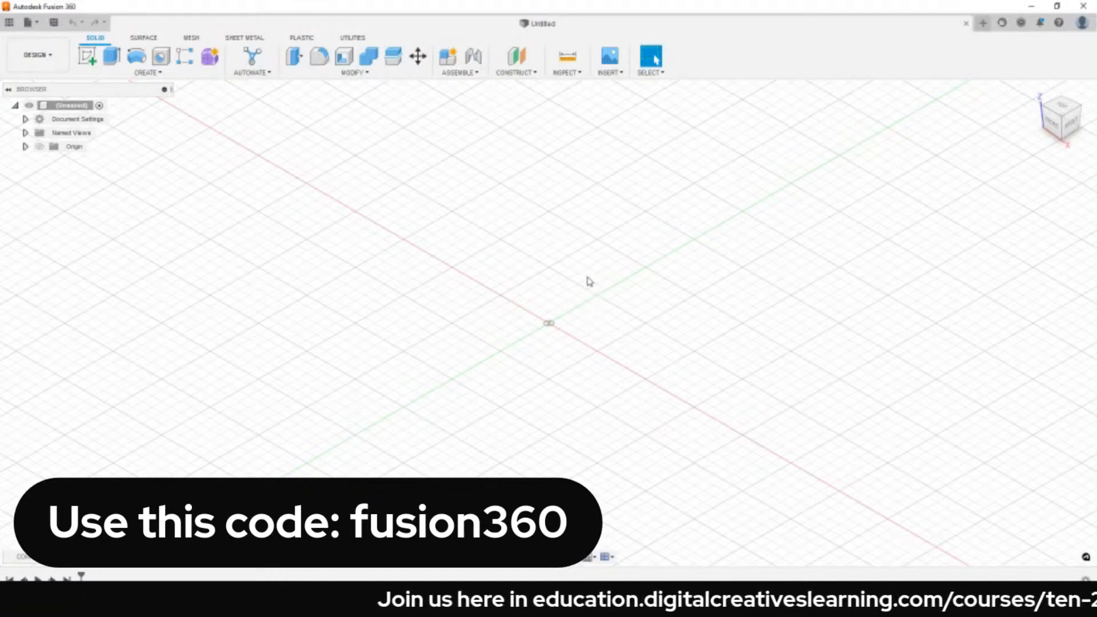
Check the rotator assembly drawing Assy.jpg in the image viewer, and start a new sketch on the front plane in Fusion 360.
{"action": "key", "text": "alt+Tab"}
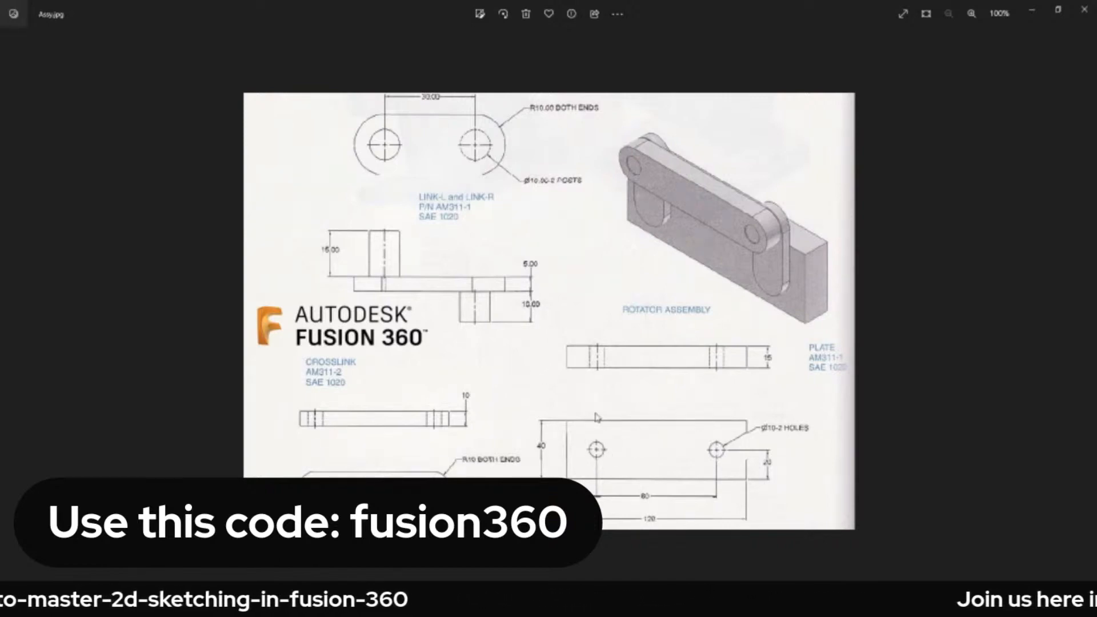
{"action": "key", "text": "alt+Tab"}
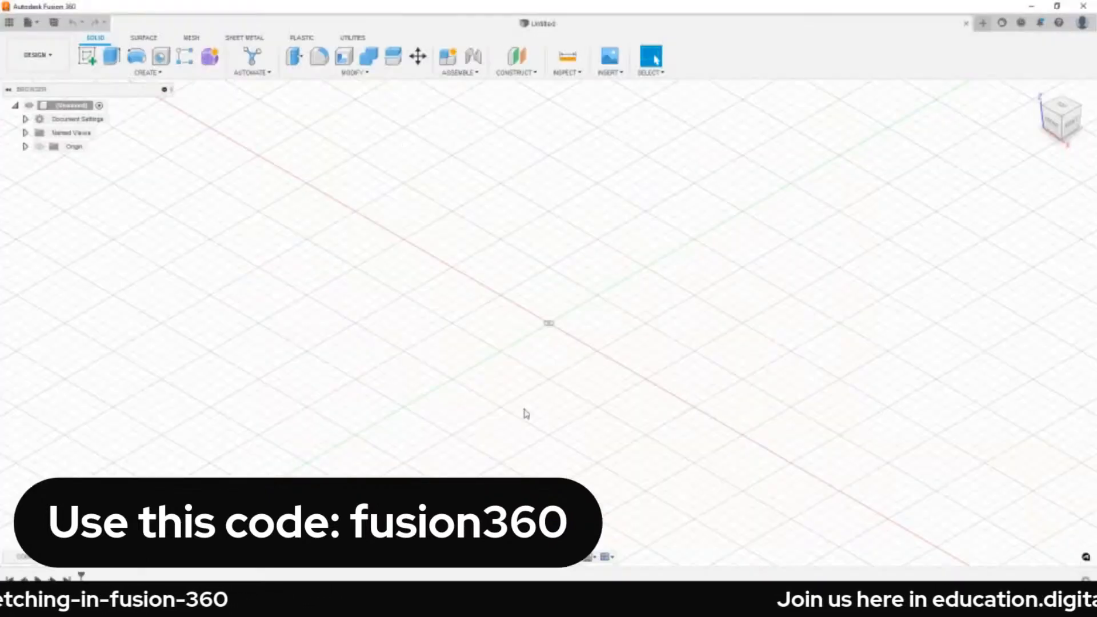
{"action": "left_click", "coordinate": [90, 58]}
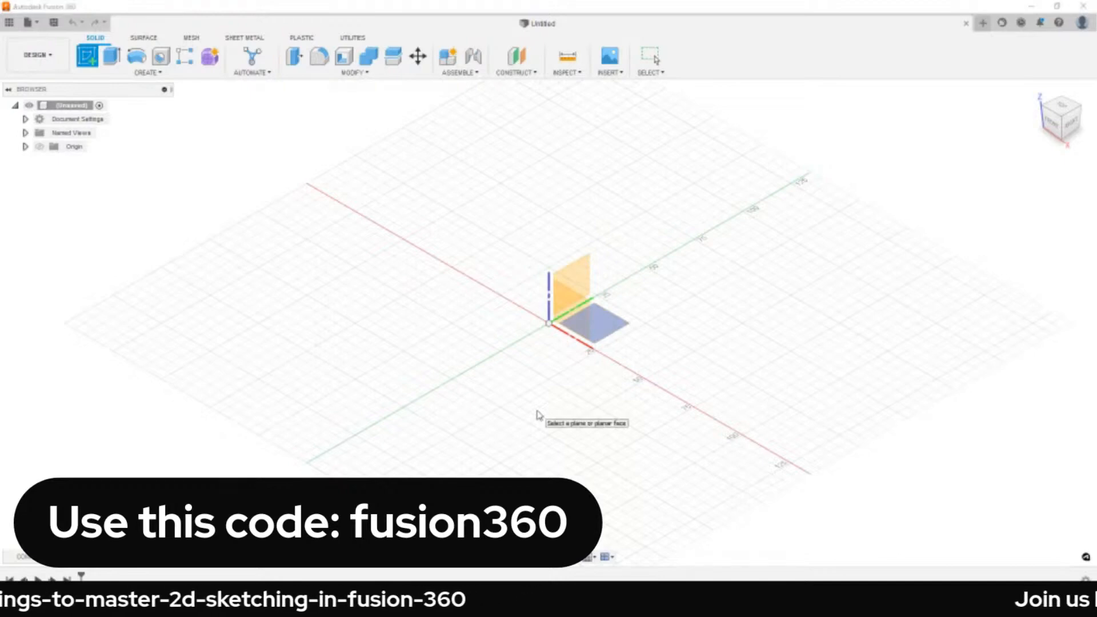
{"action": "key", "text": "alt+Tab"}
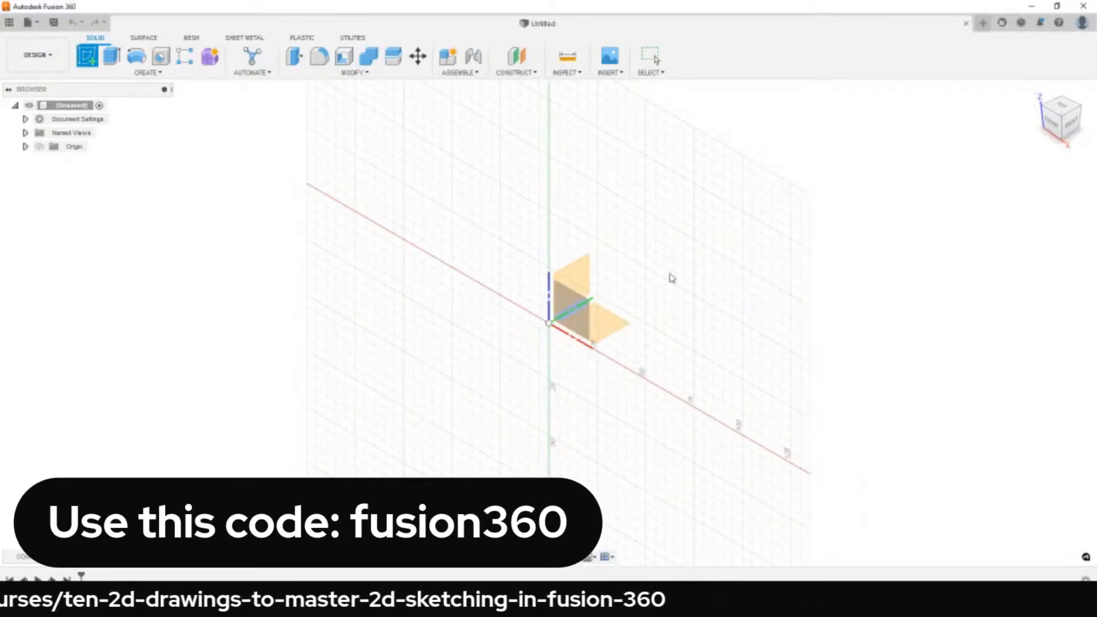
{"action": "left_click", "coordinate": [578, 313]}
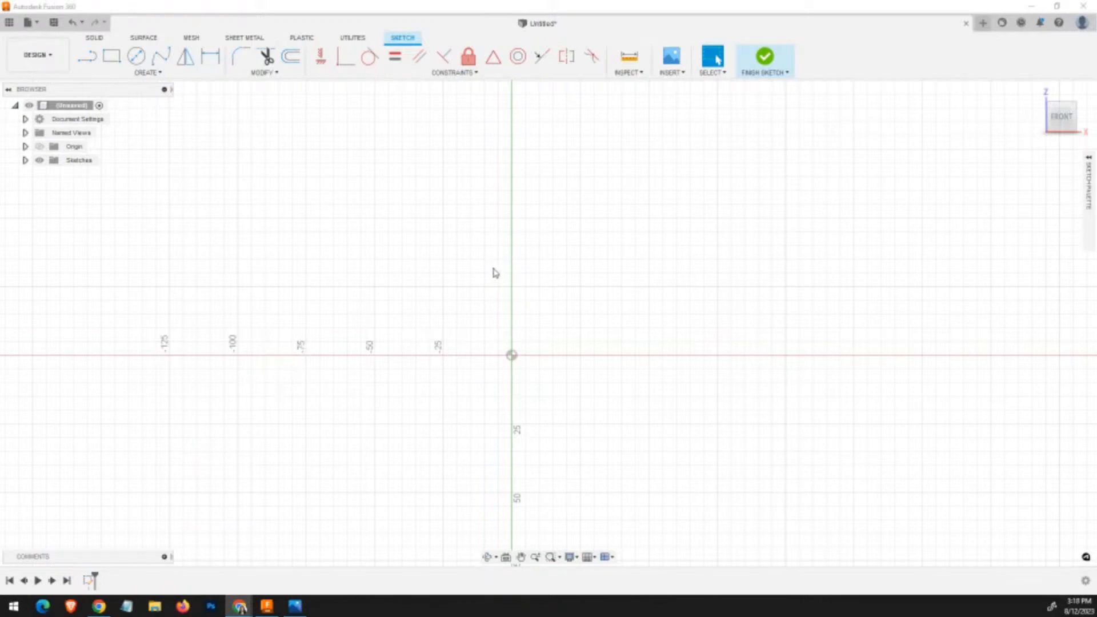
Sketch a two-point rectangle from the origin, extending along positive X and below the horizontal axis, without entering dimensions.
{"action": "left_click", "coordinate": [550, 248]}
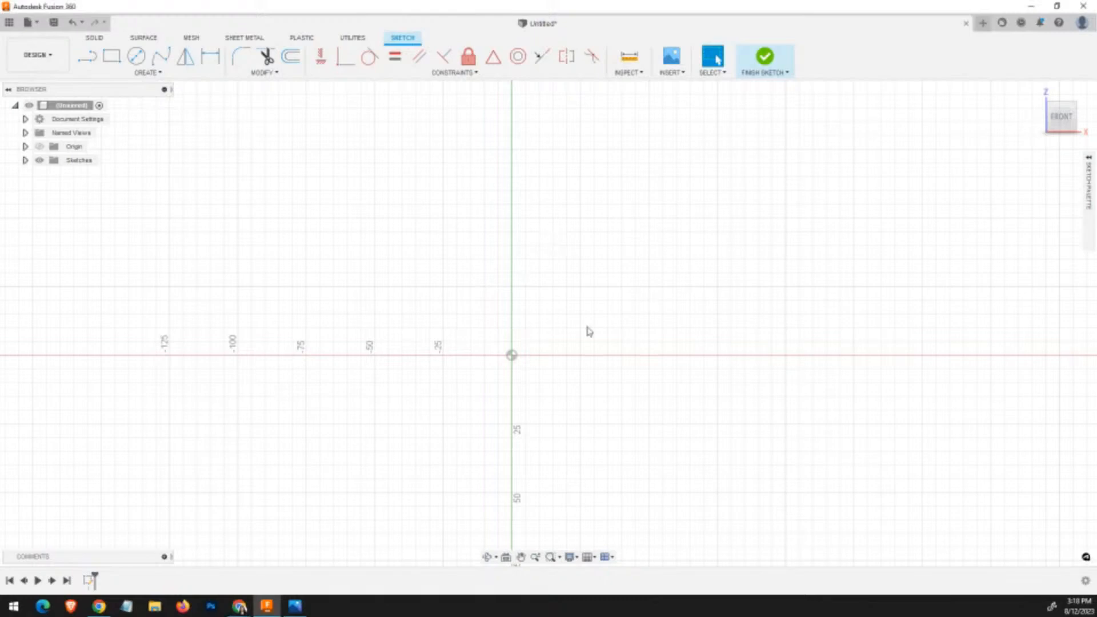
{"action": "key", "text": "r"}
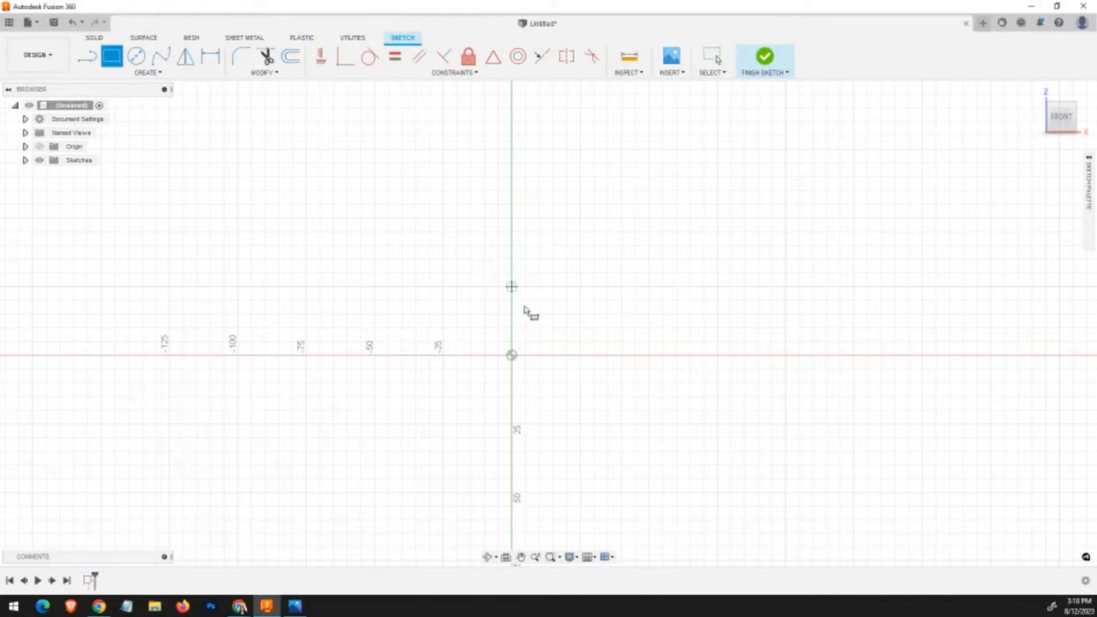
{"action": "left_click", "coordinate": [513, 356]}
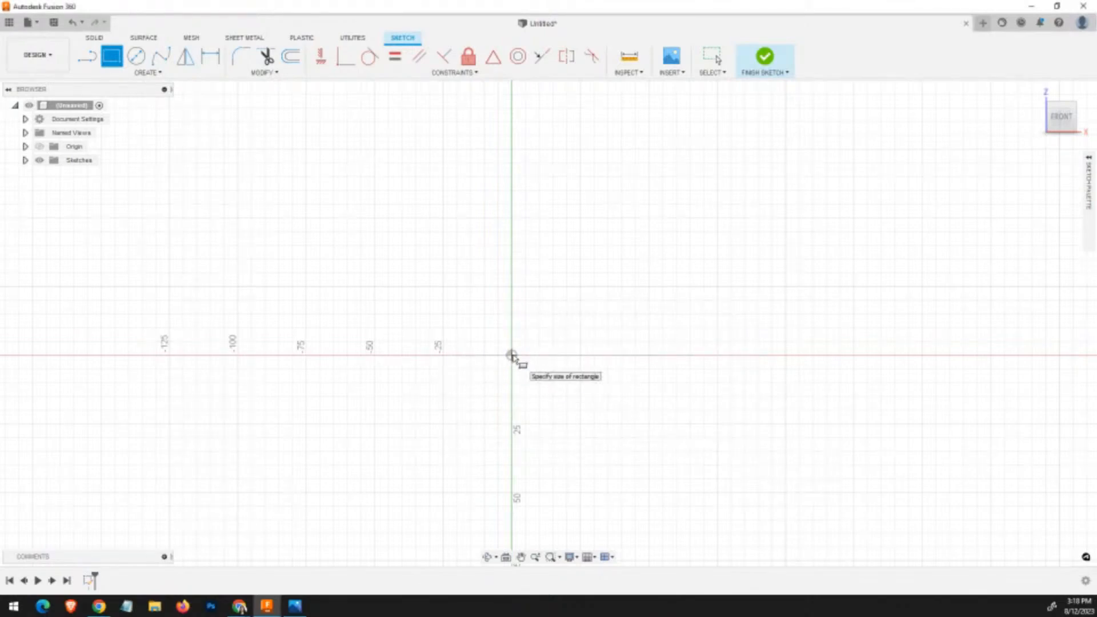
{"action": "left_click", "coordinate": [737, 451]}
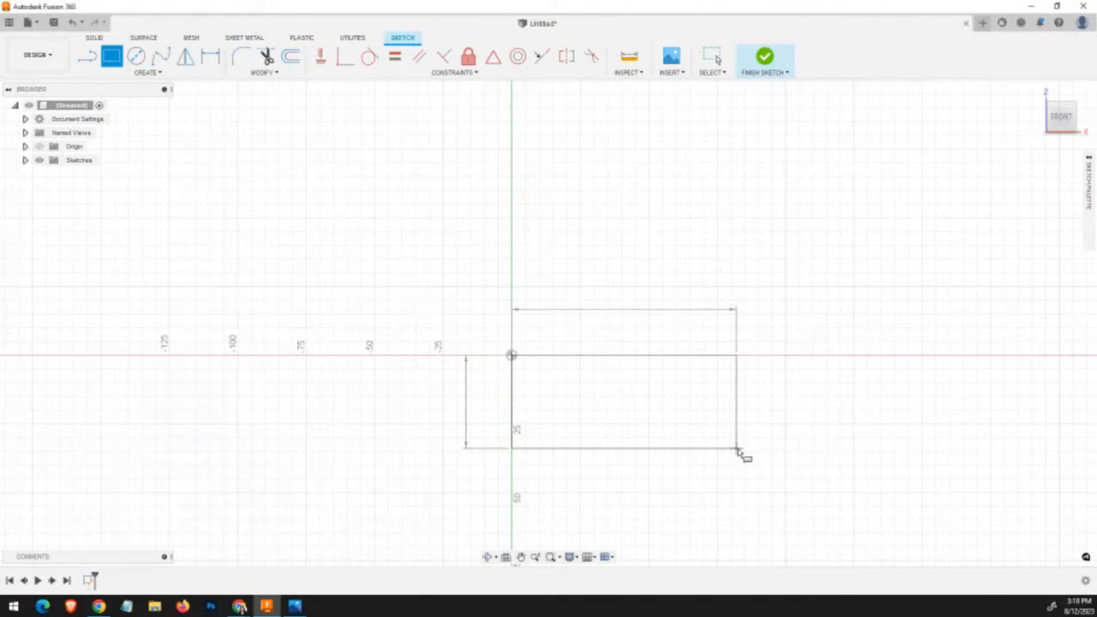
{"action": "key", "text": "Escape"}
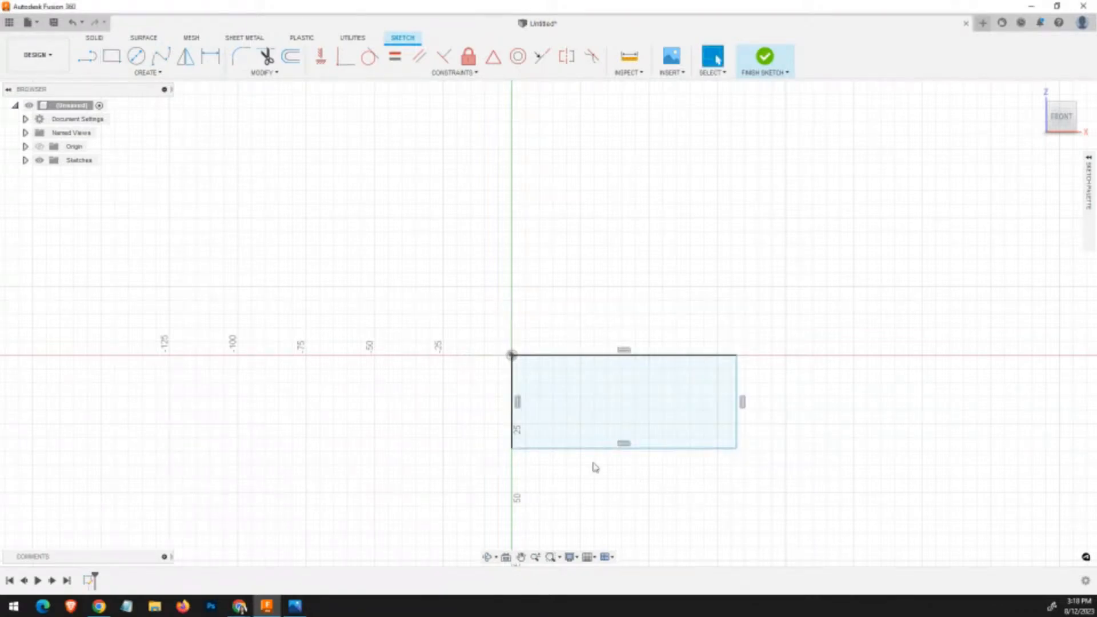
Reshape the rectangle to about 73 mm long by freely moving its lower and outer vertical edges.
{"action": "mouse_move", "coordinate": [639, 448]}
{"action": "left_mouse_down"}
{"action": "mouse_move", "coordinate": [639, 433]}
{"action": "mouse_move", "coordinate": [650, 522]}
{"action": "mouse_move", "coordinate": [657, 461]}
{"action": "mouse_move", "coordinate": [743, 442]}
{"action": "left_mouse_up"}
{"action": "mouse_move", "coordinate": [738, 394]}
{"action": "left_mouse_down"}
{"action": "mouse_move", "coordinate": [808, 394]}
{"action": "mouse_move", "coordinate": [644, 406]}
{"action": "mouse_move", "coordinate": [743, 409]}
{"action": "mouse_move", "coordinate": [611, 409]}
{"action": "mouse_move", "coordinate": [784, 414]}
{"action": "mouse_move", "coordinate": [607, 394]}
{"action": "mouse_move", "coordinate": [742, 406]}
{"action": "mouse_move", "coordinate": [754, 420]}
{"action": "mouse_move", "coordinate": [623, 412]}
{"action": "mouse_move", "coordinate": [777, 412]}
{"action": "mouse_move", "coordinate": [694, 421]}
{"action": "mouse_move", "coordinate": [761, 400]}
{"action": "mouse_move", "coordinate": [676, 526]}
{"action": "mouse_move", "coordinate": [718, 362]}
{"action": "mouse_move", "coordinate": [667, 402]}
{"action": "mouse_move", "coordinate": [772, 419]}
{"action": "mouse_move", "coordinate": [681, 456]}
{"action": "mouse_move", "coordinate": [666, 447]}
{"action": "mouse_move", "coordinate": [668, 421]}
{"action": "left_mouse_up"}
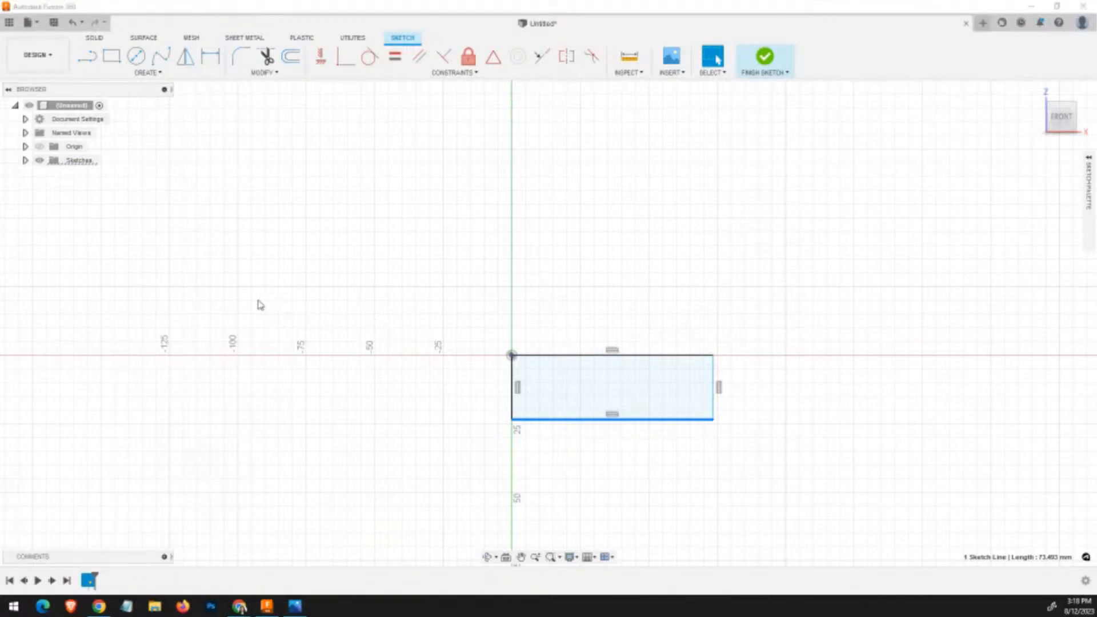
Examine the plate dimensions in the Assy.jpg reference drawing, return to the Fusion 360 sketch, and clear the edge selection.
{"action": "key", "text": "alt+Tab"}
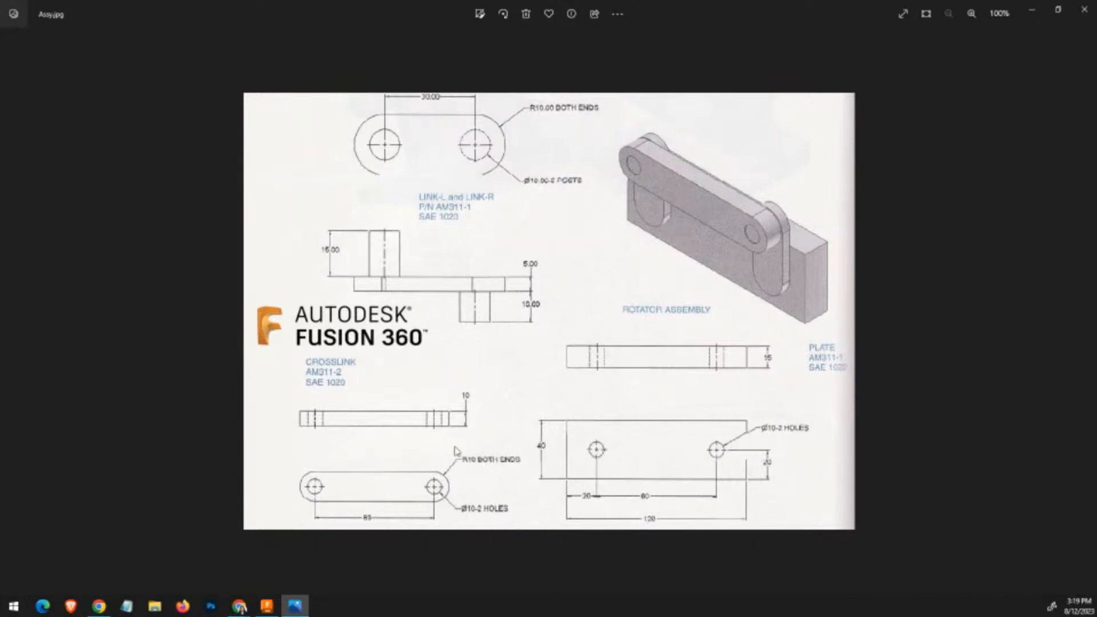
{"action": "key", "text": "alt+Tab"}
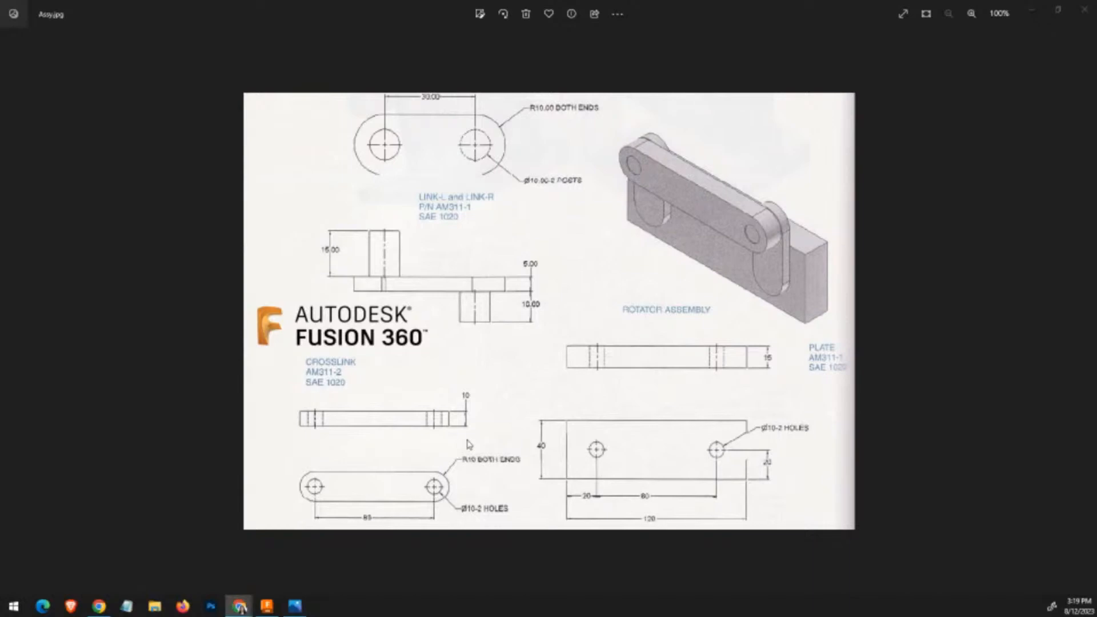
{"action": "key", "text": "alt+Tab"}
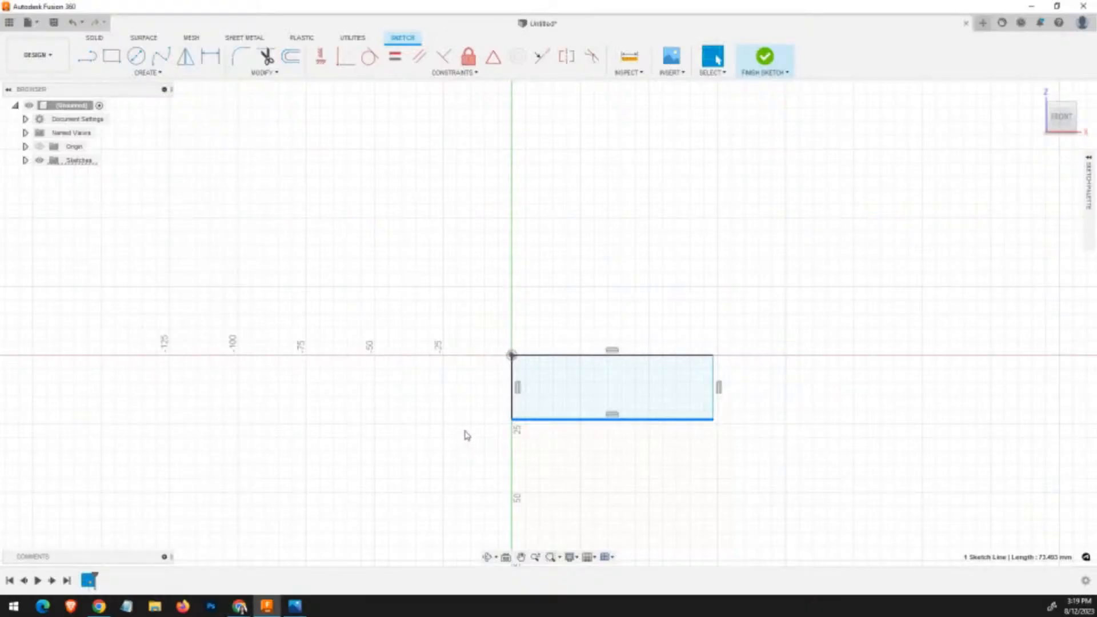
{"action": "left_click", "coordinate": [671, 499]}
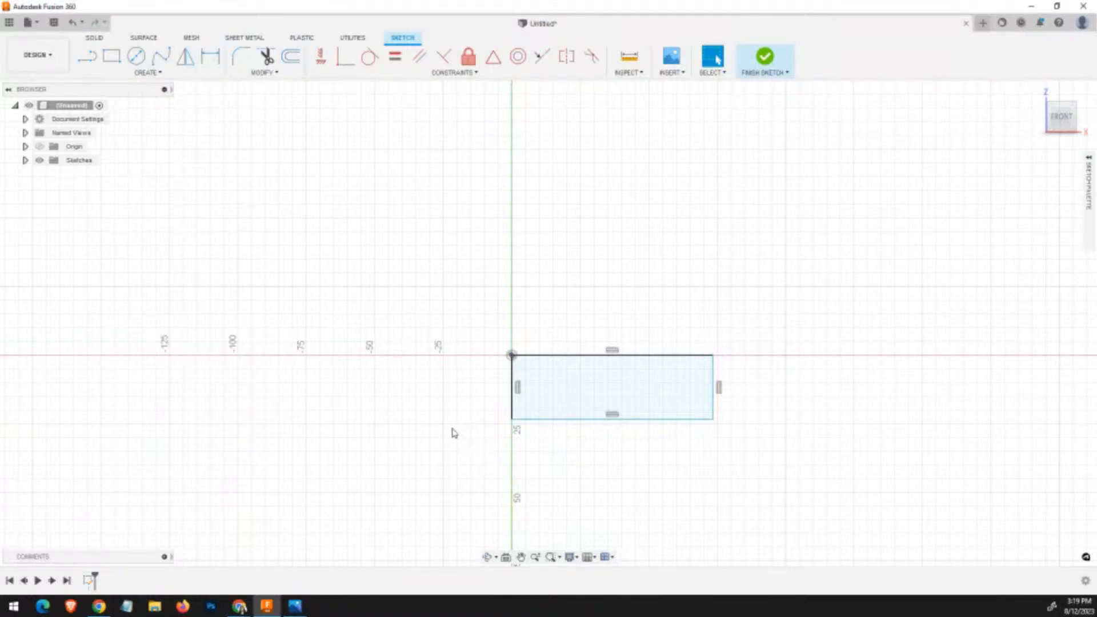
Delete the entire freely drawn rectangle so the sketch is empty.
{"action": "left_click_drag", "start_coordinate": [760, 501], "coordinate": [440, 296]}
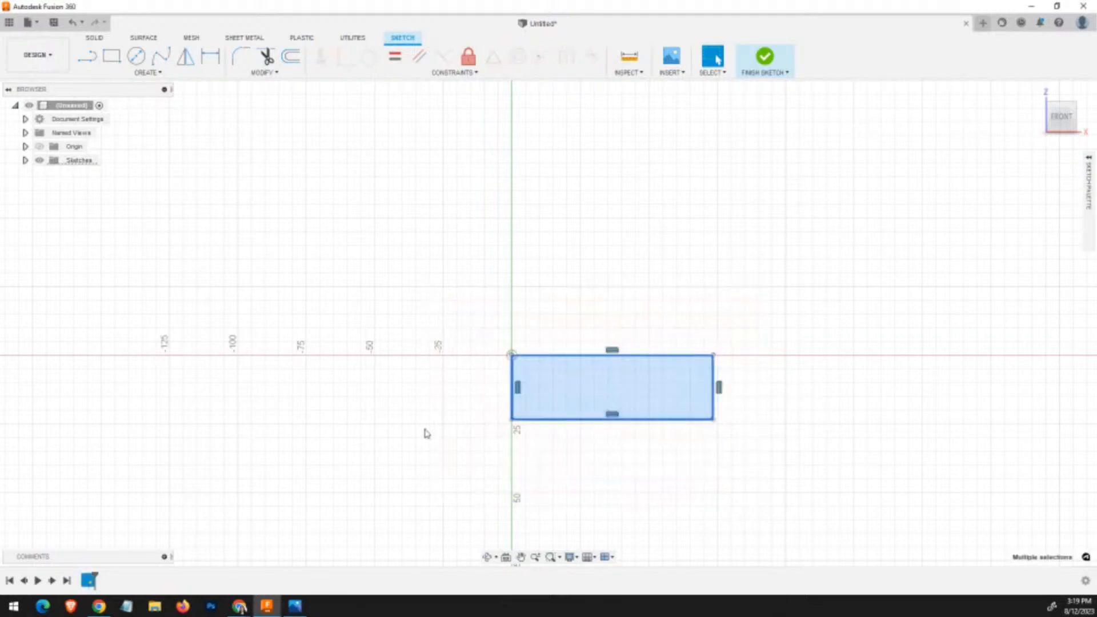
{"action": "left_click", "coordinate": [586, 467]}
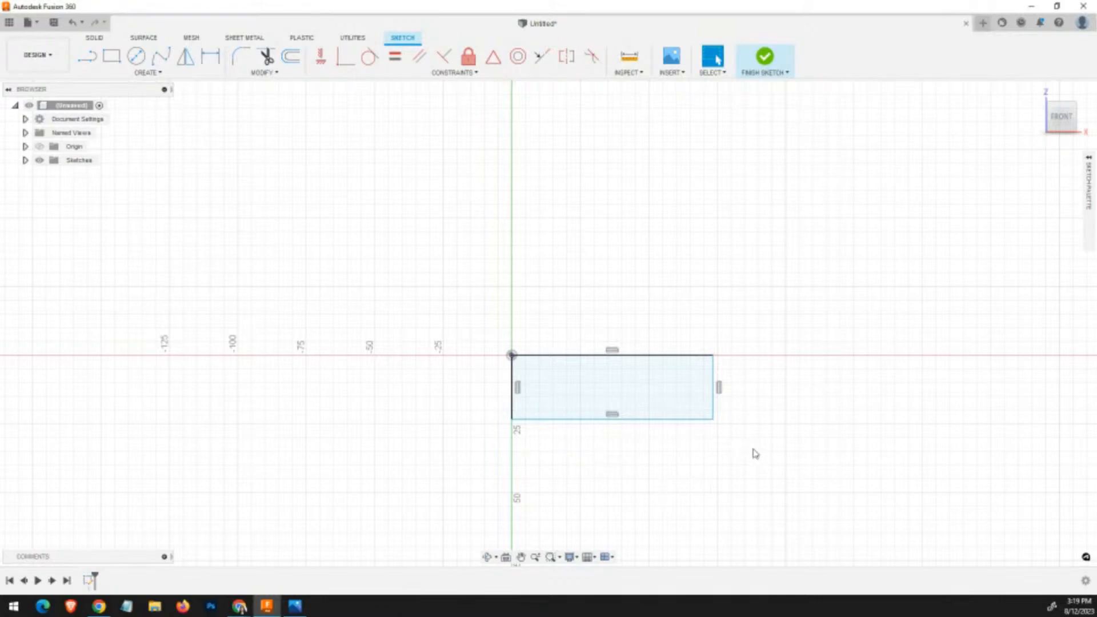
{"action": "mouse_move", "coordinate": [753, 451]}
{"action": "left_mouse_down"}
{"action": "mouse_move", "coordinate": [600, 419]}
{"action": "mouse_move", "coordinate": [457, 343]}
{"action": "left_mouse_up"}
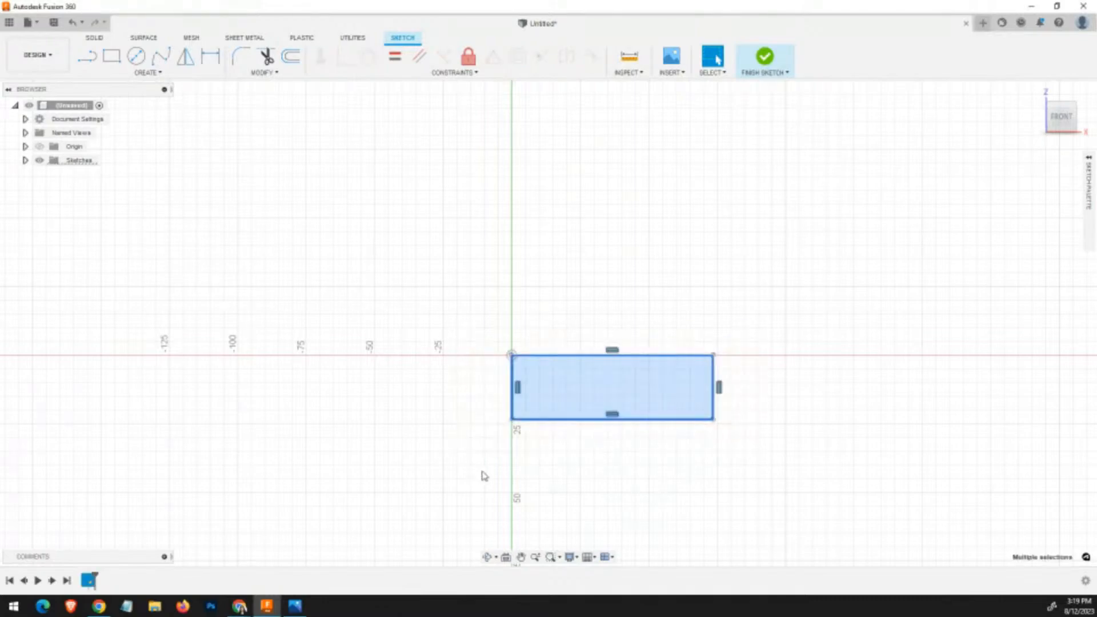
{"action": "key", "text": "Delete"}
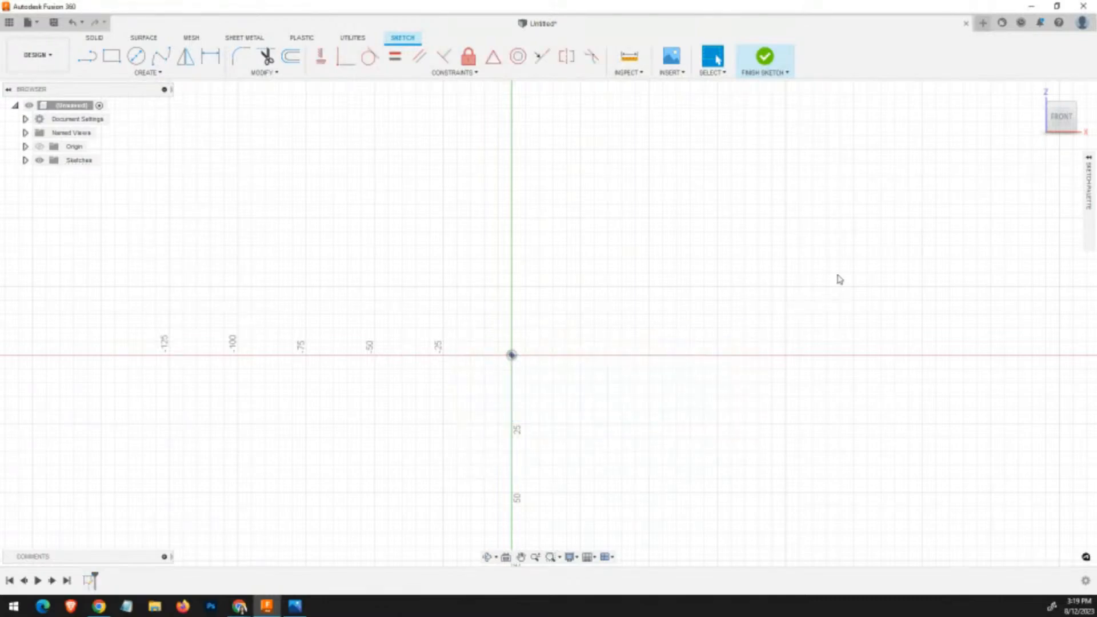
Try a center rectangle from the origin with only its 40 mm height entered, and undo it.
{"action": "key", "text": "r"}
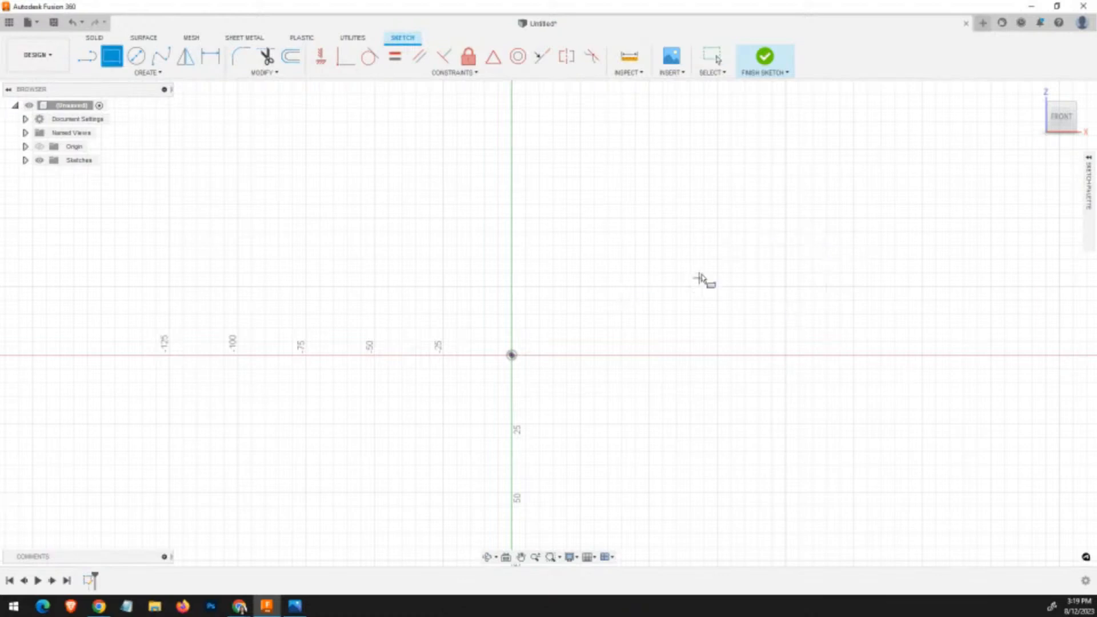
{"action": "left_click", "coordinate": [1090, 166]}
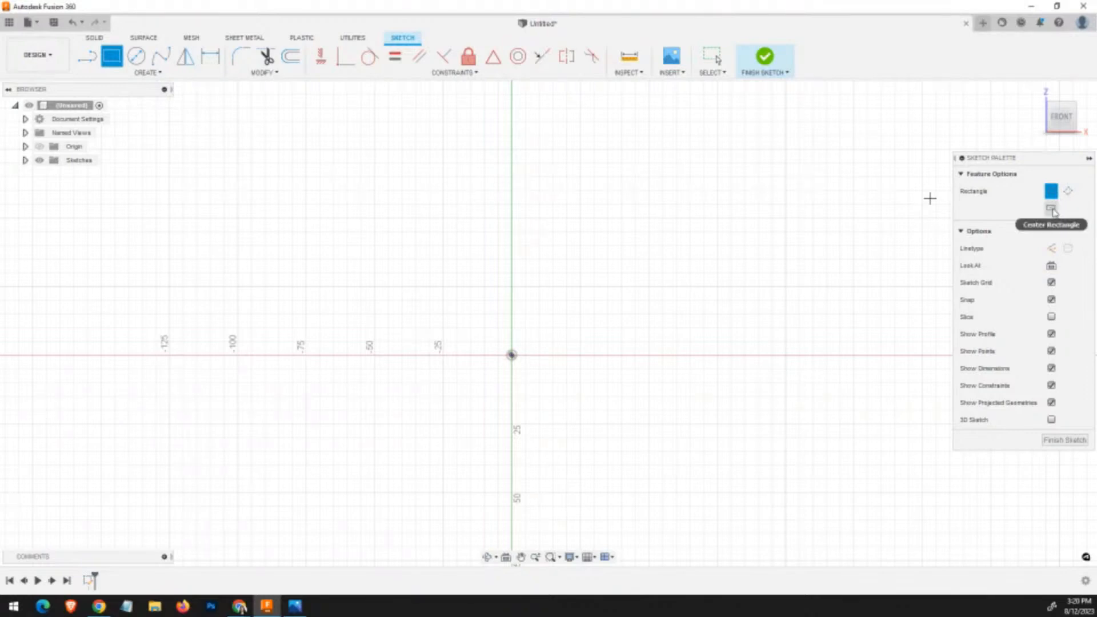
{"action": "left_click", "coordinate": [1052, 210]}
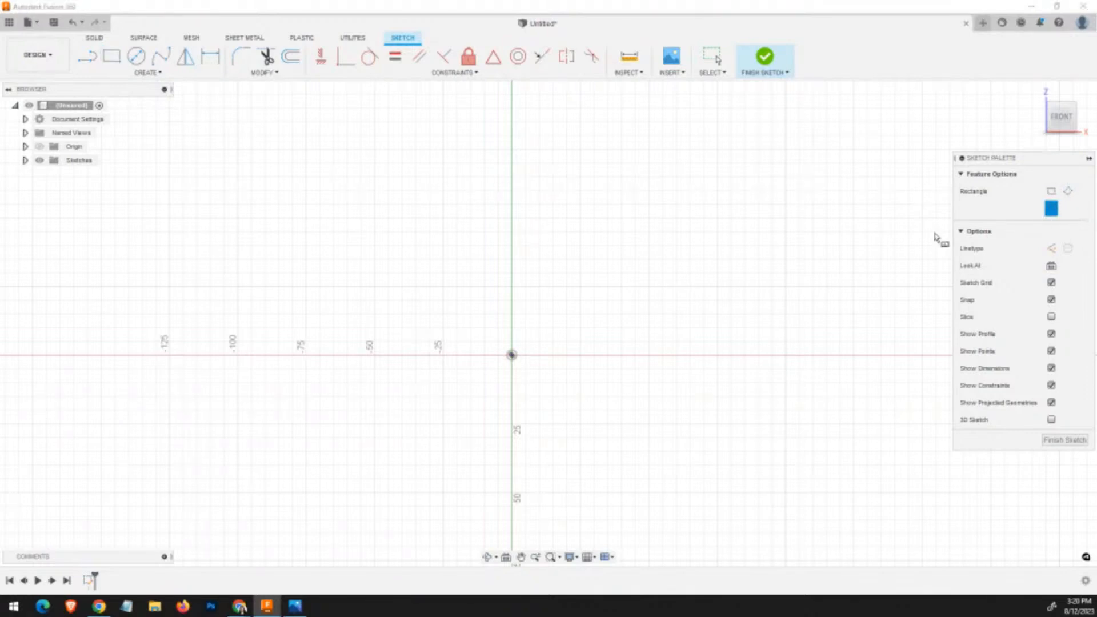
{"action": "left_click", "coordinate": [512, 355]}
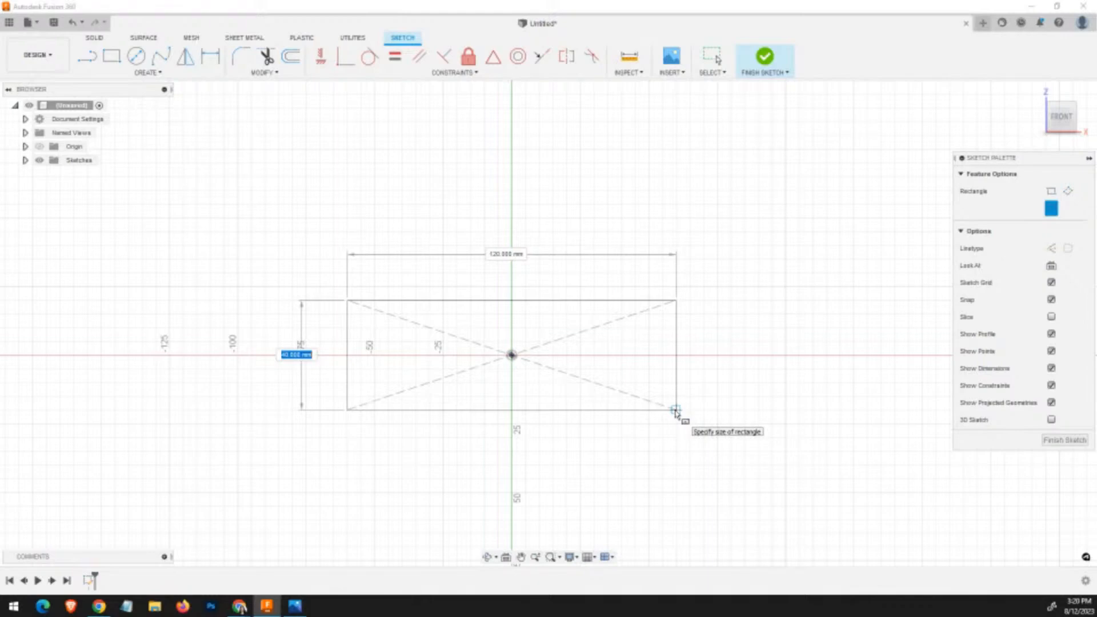
{"action": "type", "text": "40"}
{"action": "key", "text": "Return"}
{"action": "key", "text": "Escape"}
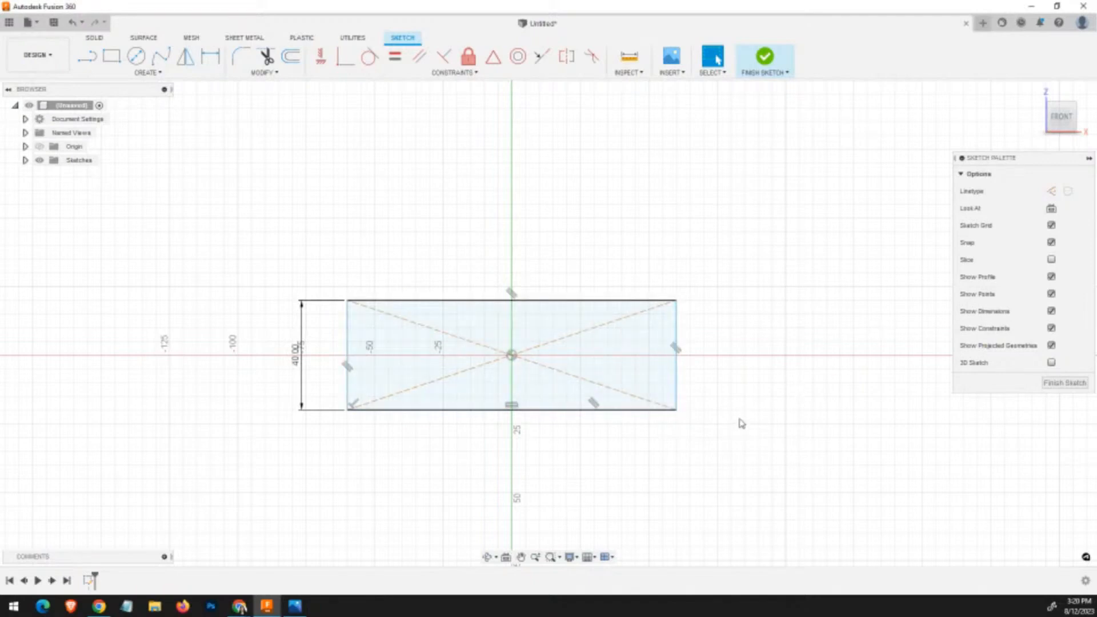
{"action": "key", "text": "ctrl+z"}
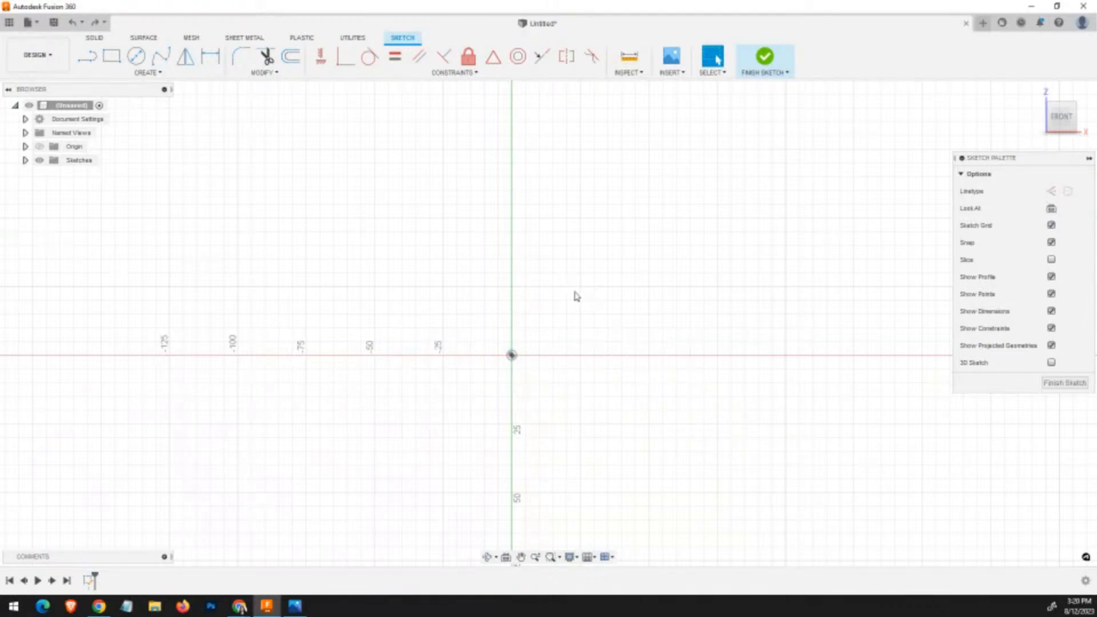
Sketch a center rectangle on the origin, 40 mm high and 120 mm wide, with both dimensions entered.
{"action": "key", "text": "r"}
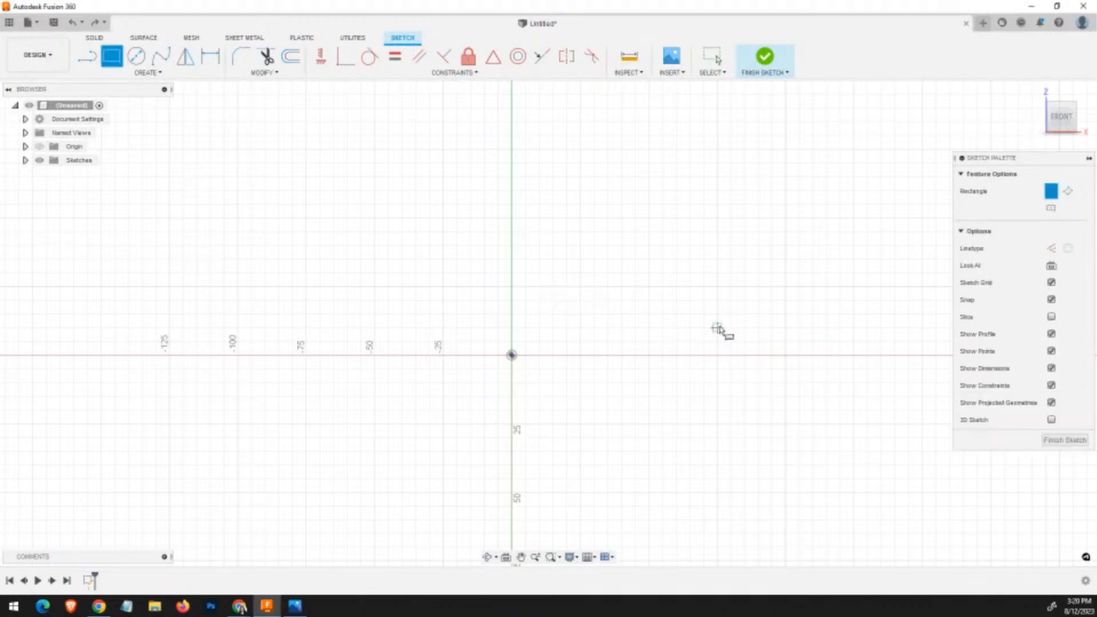
{"action": "left_click", "coordinate": [1052, 211]}
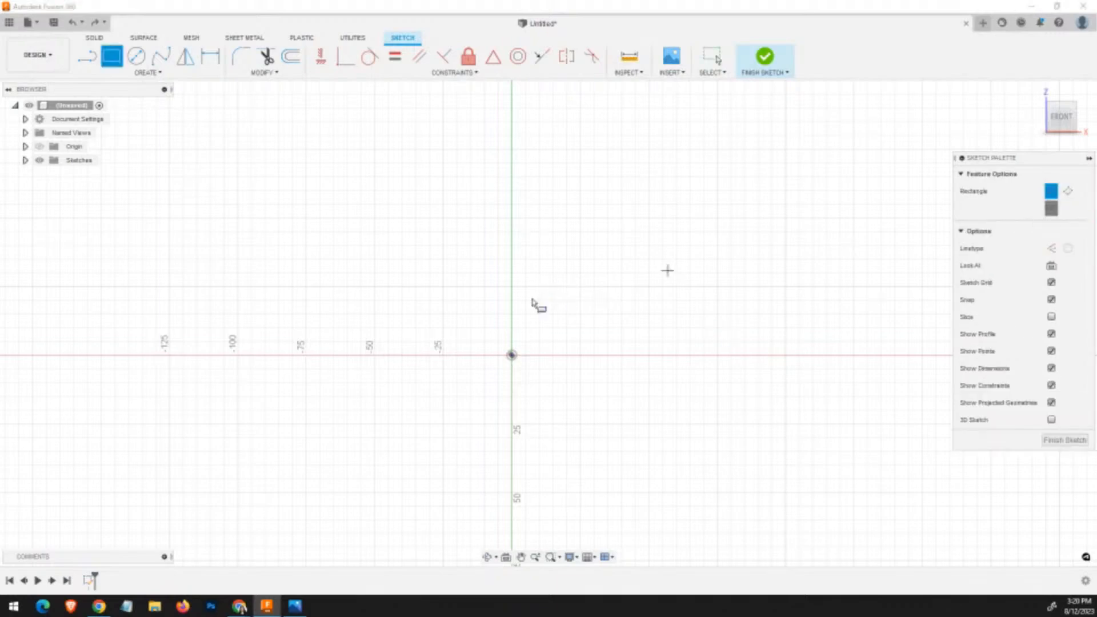
{"action": "left_click", "coordinate": [512, 355]}
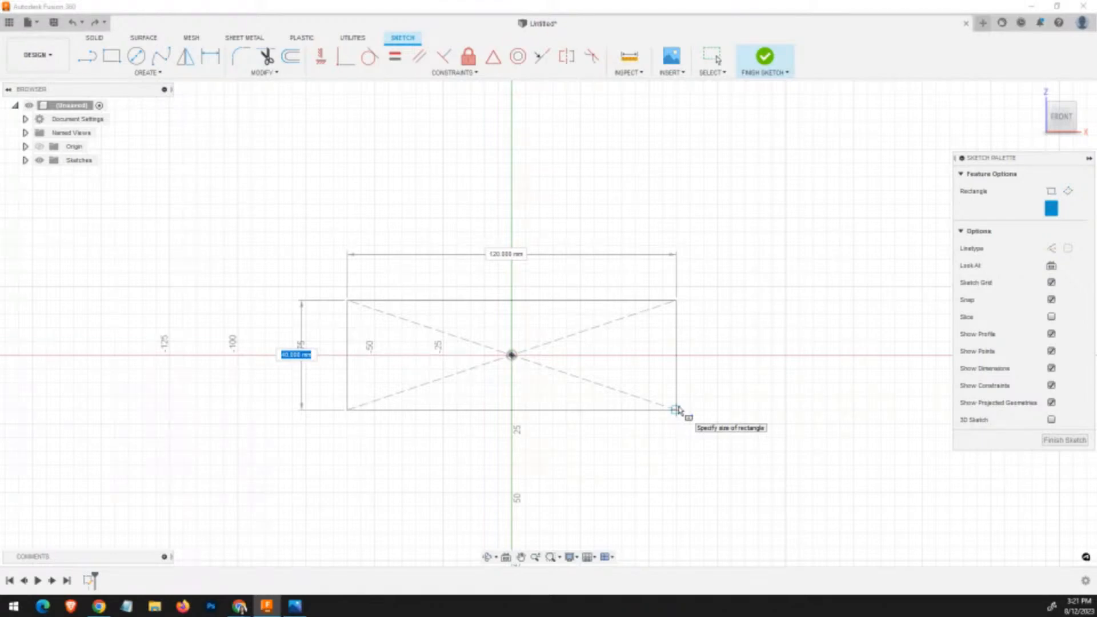
{"action": "type", "text": "40"}
{"action": "key", "text": "Tab"}
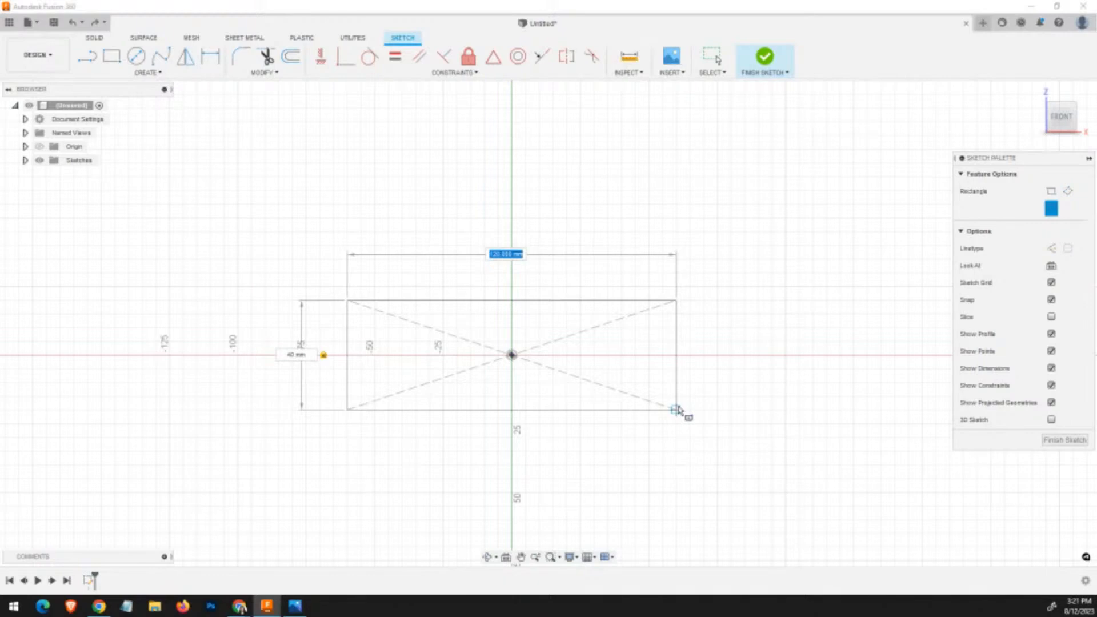
{"action": "type", "text": "120"}
{"action": "key", "text": "Return"}
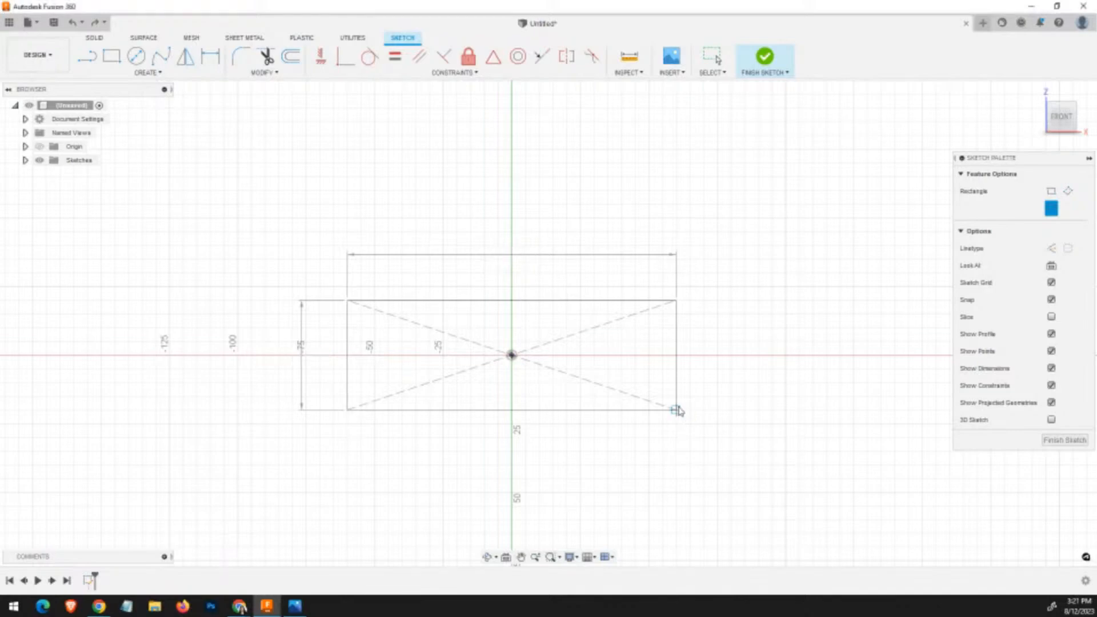
{"action": "key", "text": "Escape"}
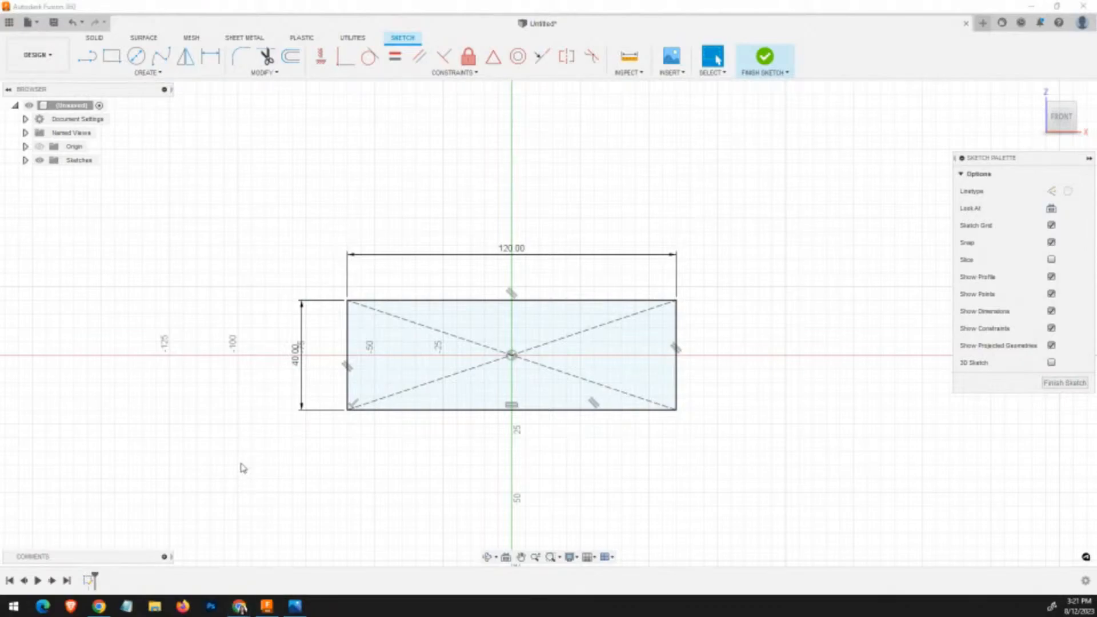
Check the plate's holes in Assy.jpg and sketch a 10 mm diameter circle on the horizontal axis, about 45 mm from the origin along negative X.
{"action": "key", "text": "alt+Tab"}
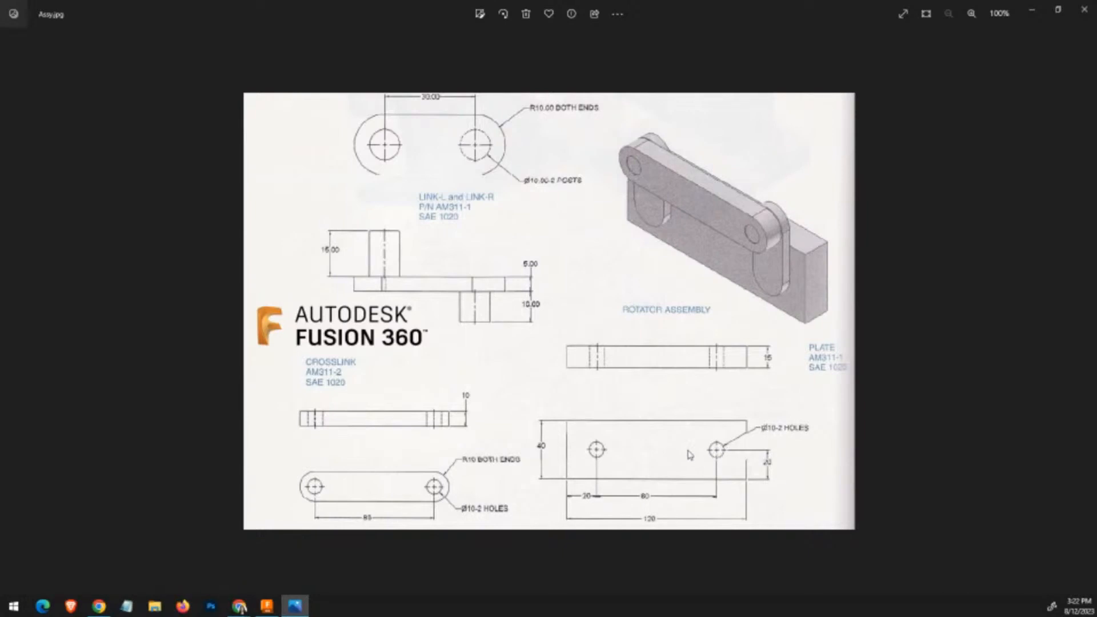
{"action": "key", "text": "alt+Tab"}
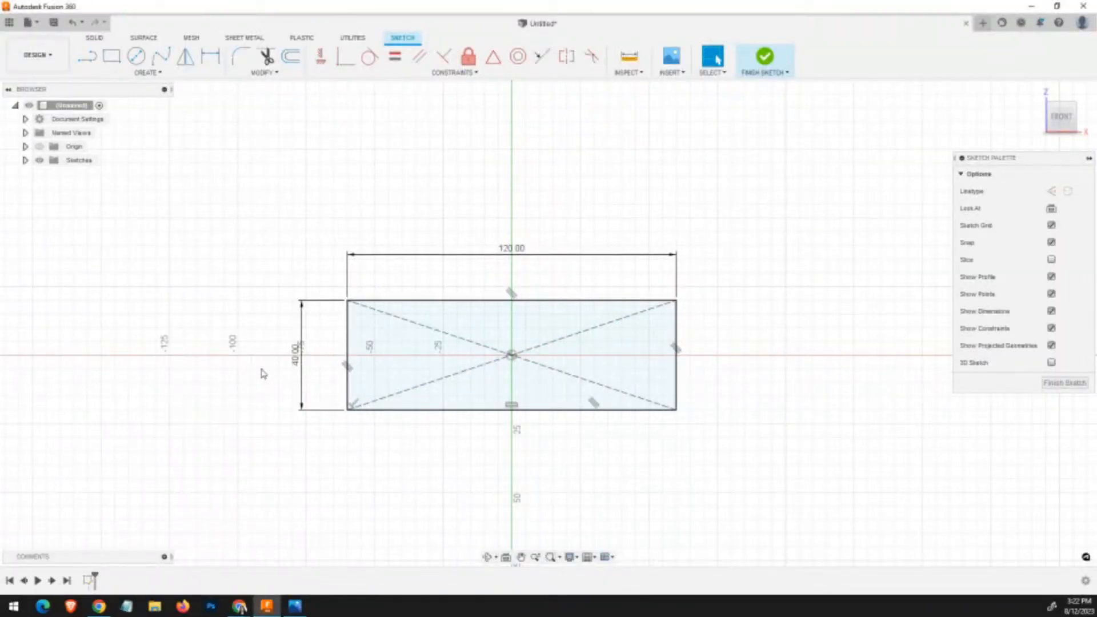
{"action": "key", "text": "c"}
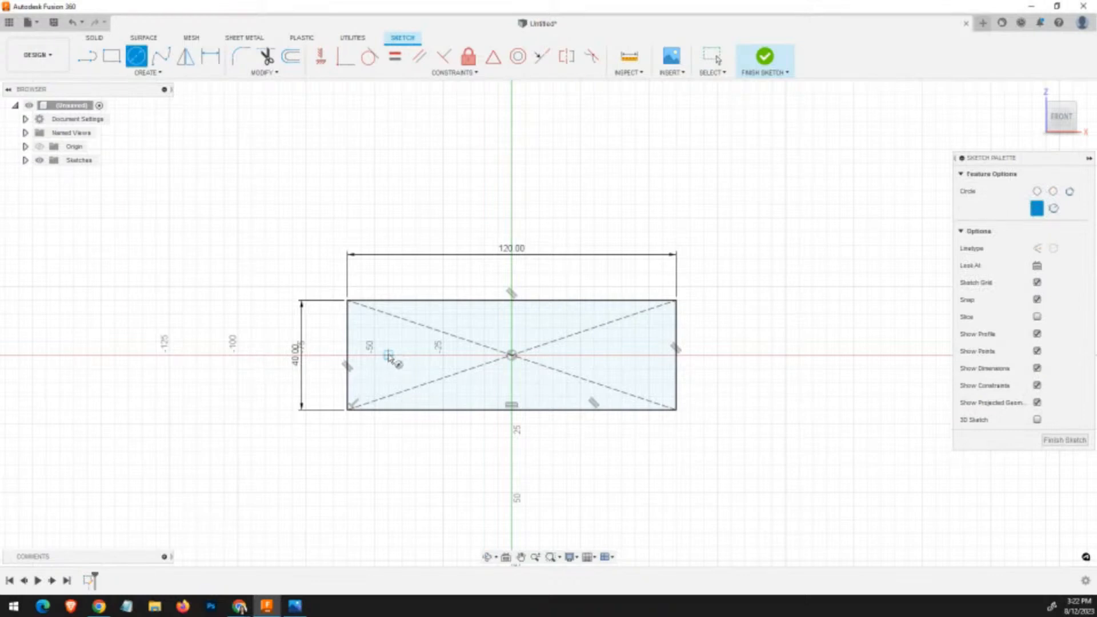
{"action": "left_click", "coordinate": [389, 355]}
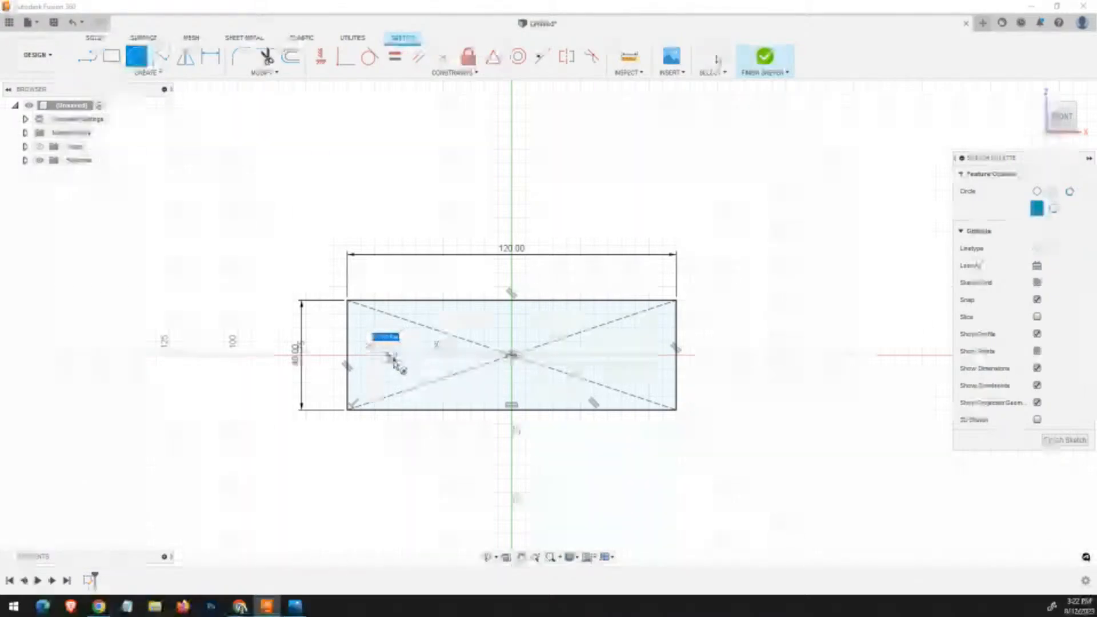
{"action": "type", "text": "10"}
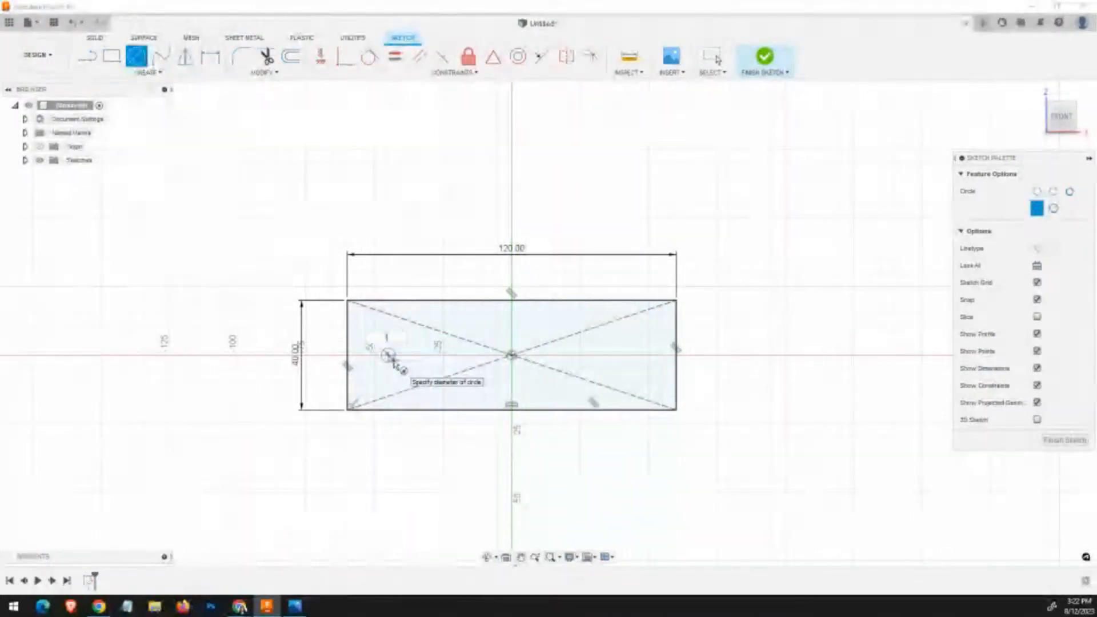
{"action": "key", "text": "Tab"}
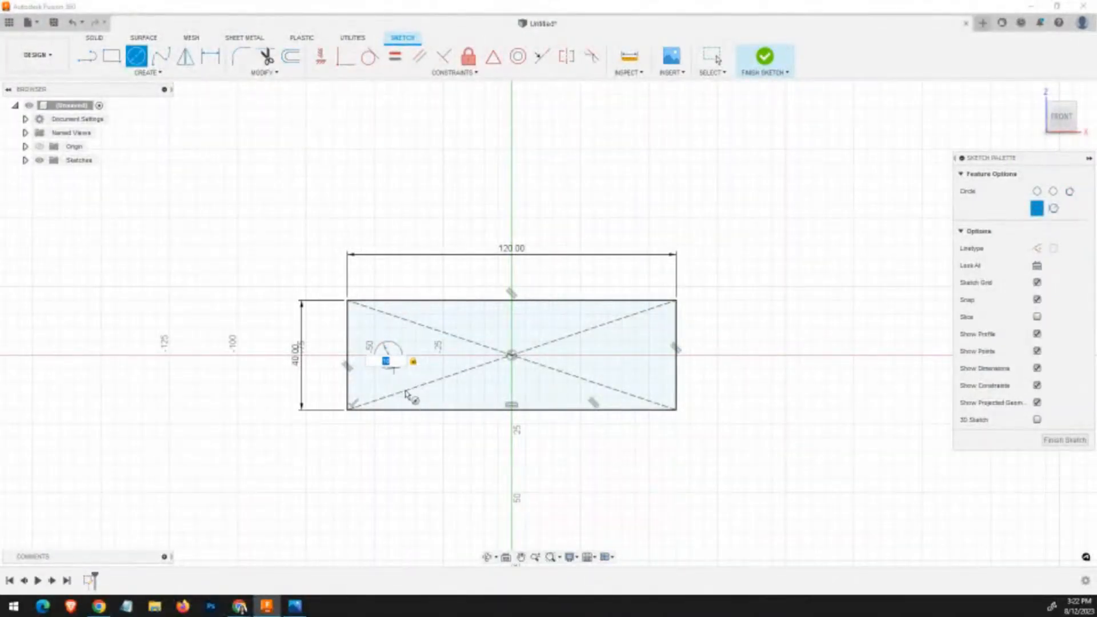
{"action": "key", "text": "Return"}
{"action": "key", "text": "Escape"}
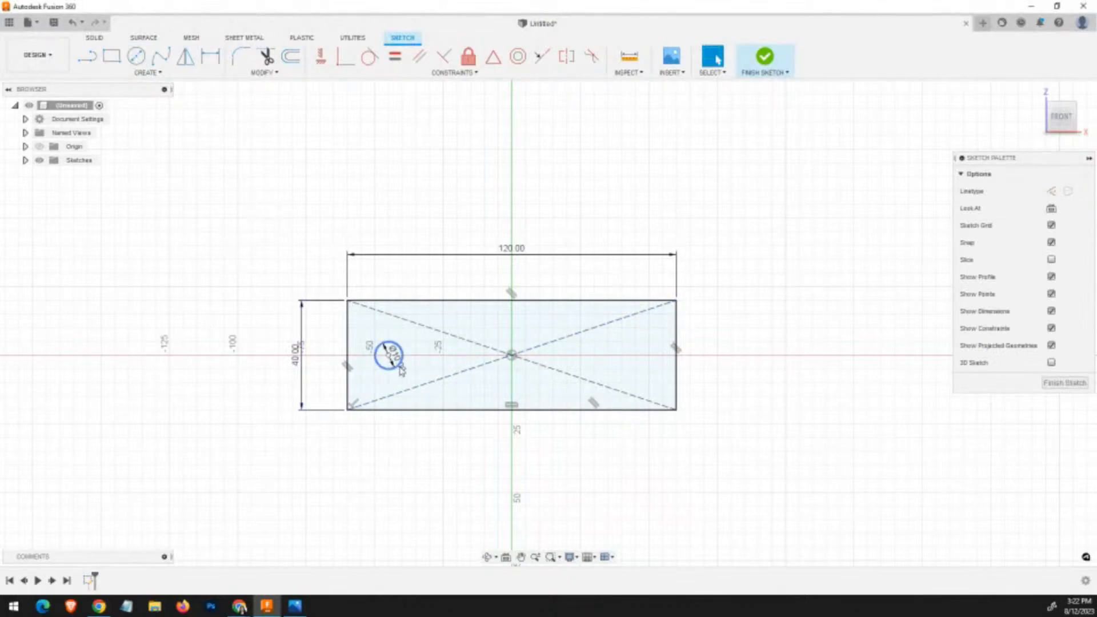
Recheck Assy.jpg and sketch a larger circle without a dimension on the horizontal axis, about 35 mm from the origin along positive X.
{"action": "key", "text": "alt+Tab"}
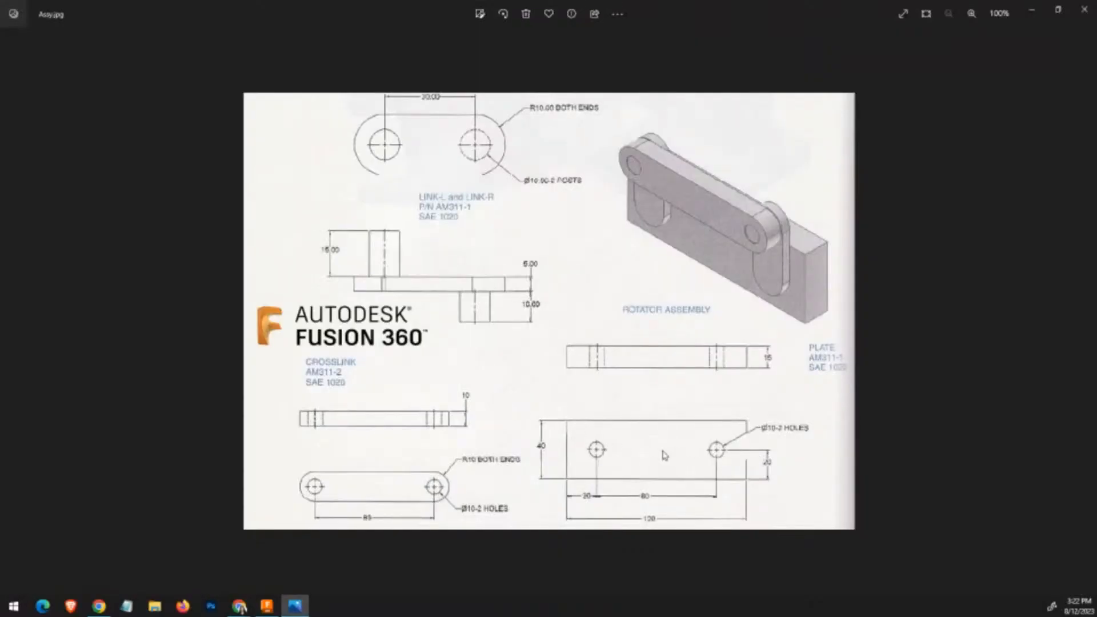
{"action": "key", "text": "alt+Tab"}
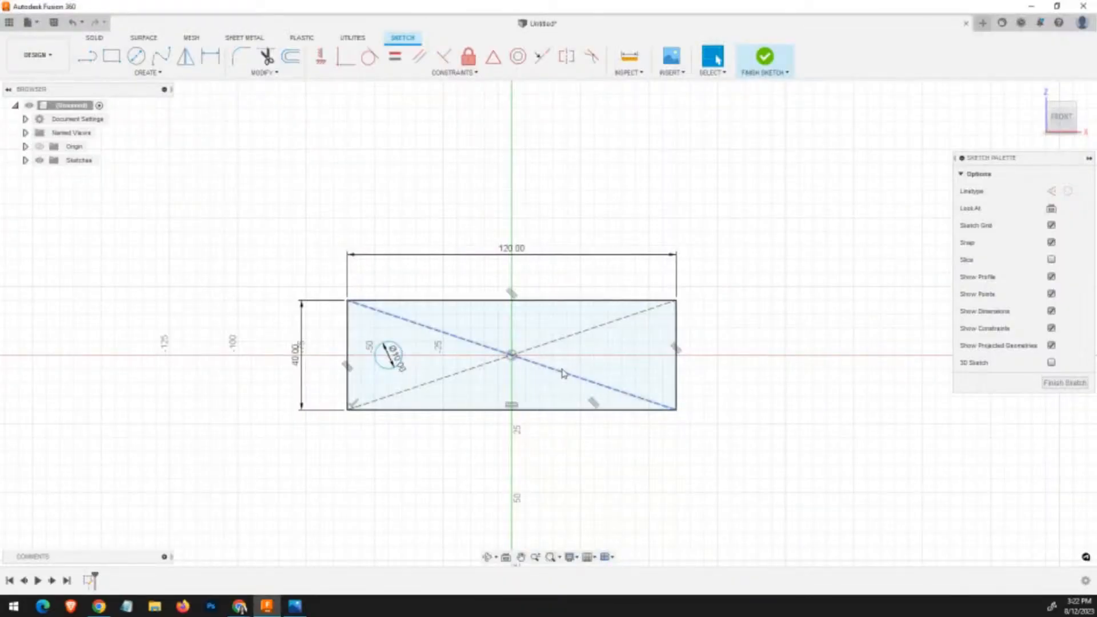
{"action": "key", "text": "c"}
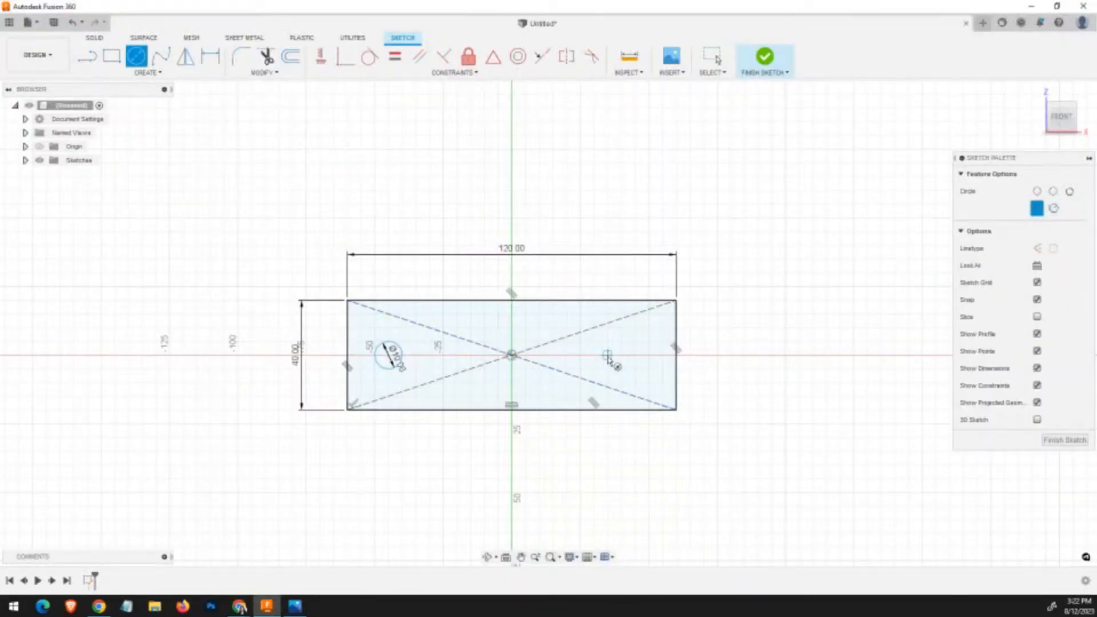
{"action": "left_click", "coordinate": [607, 354]}
{"action": "left_click", "coordinate": [617, 378]}
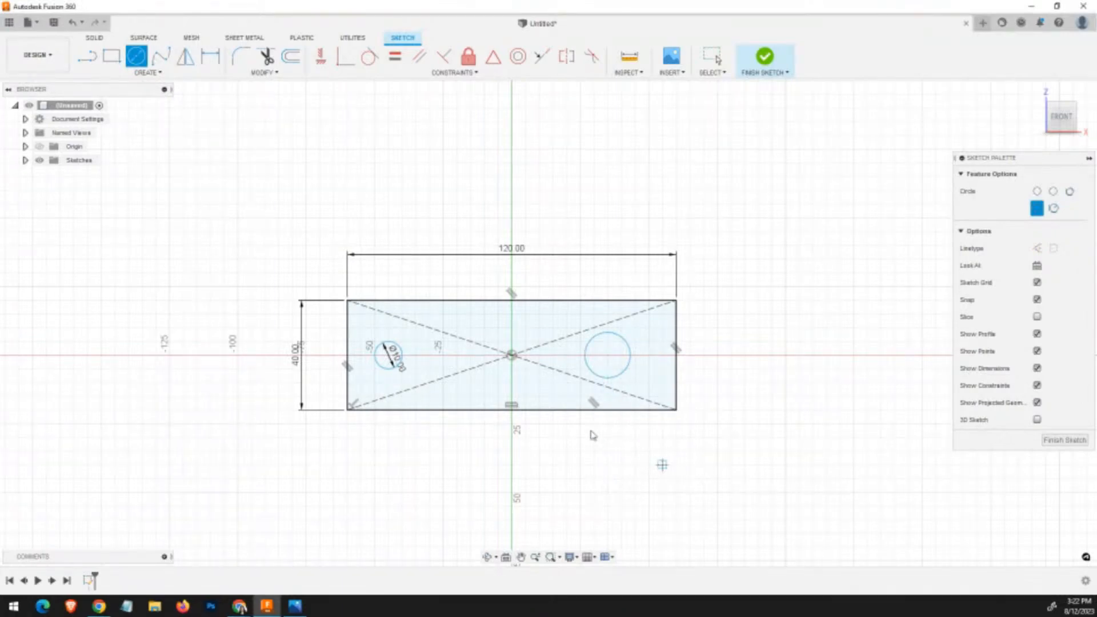
{"action": "key", "text": "Escape"}
Apply an Equal constraint between the 10 mm circle and the larger undimensioned circle.
{"action": "left_click", "coordinate": [395, 56]}
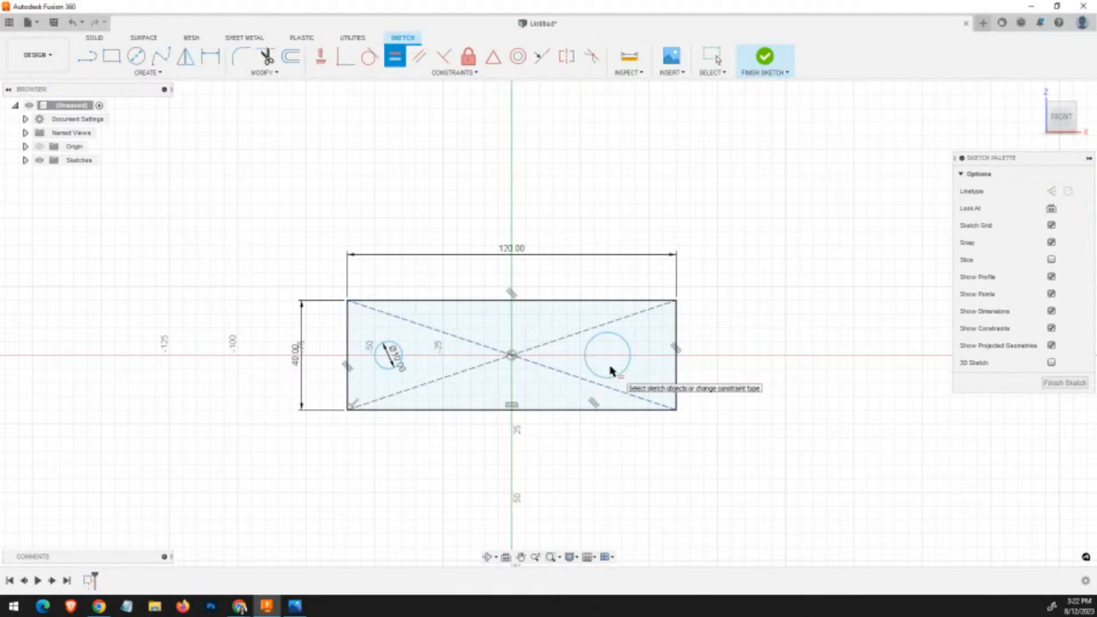
{"action": "left_click", "coordinate": [397, 361]}
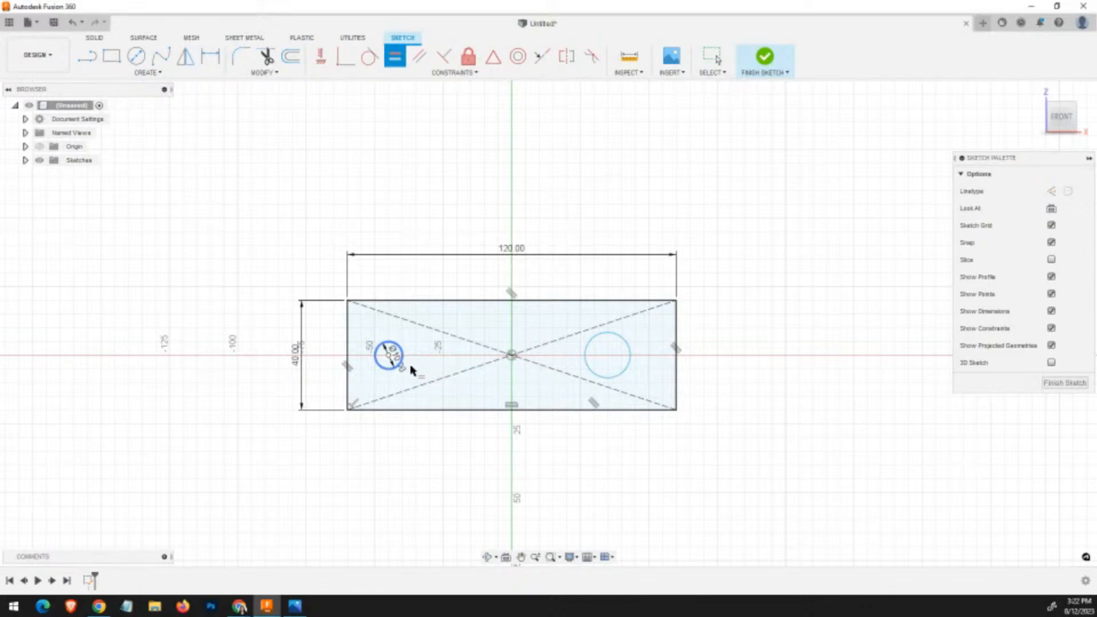
{"action": "left_click", "coordinate": [412, 382]}
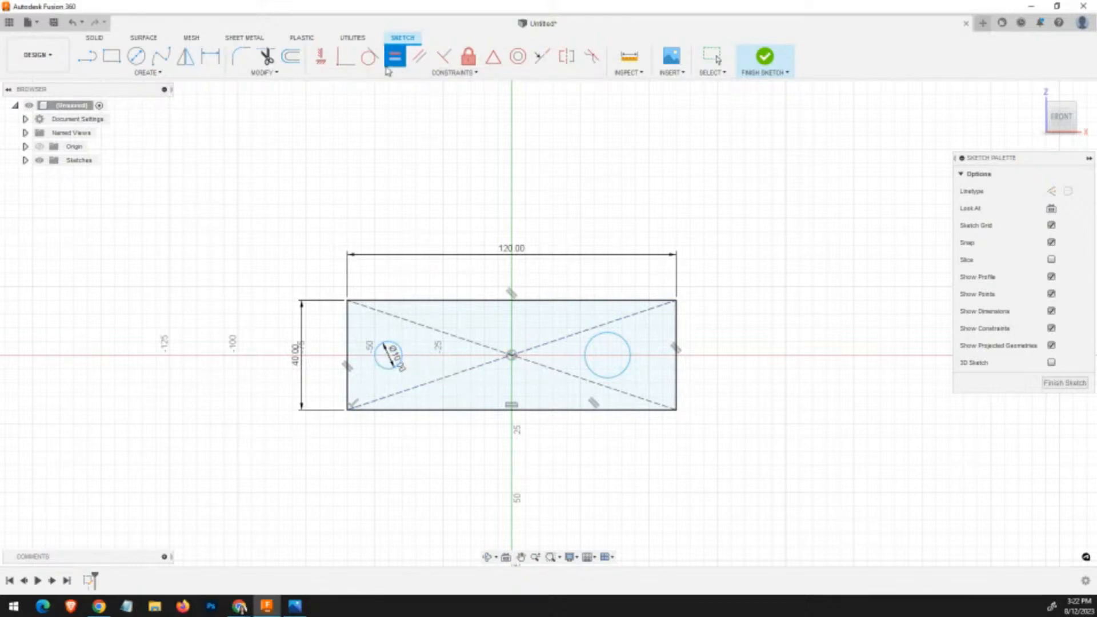
{"action": "left_click", "coordinate": [401, 355]}
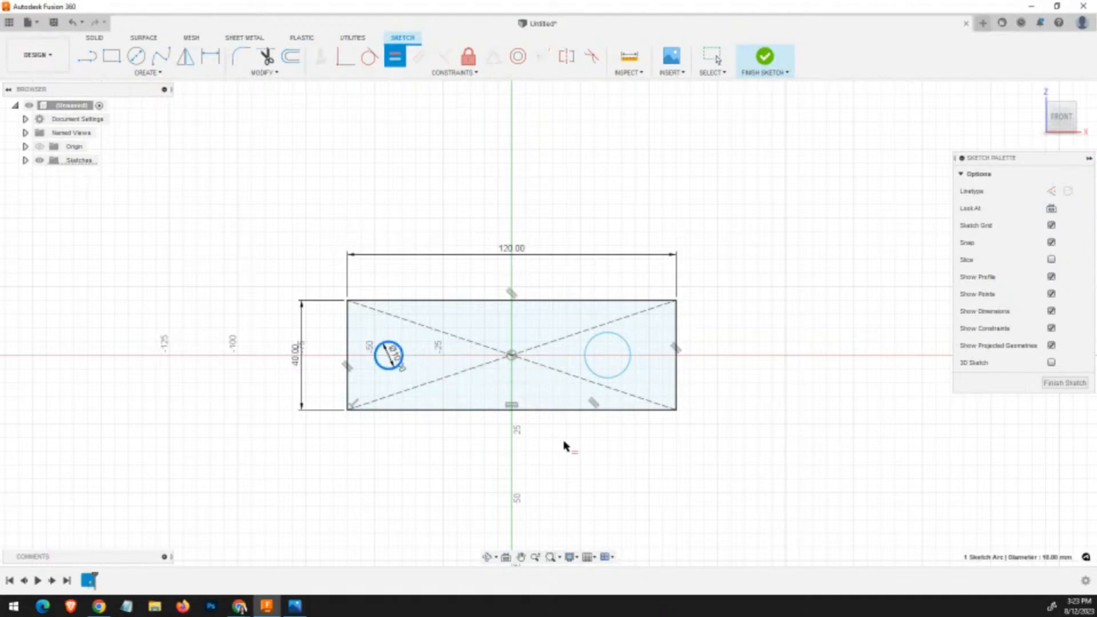
{"action": "left_click", "coordinate": [627, 369]}
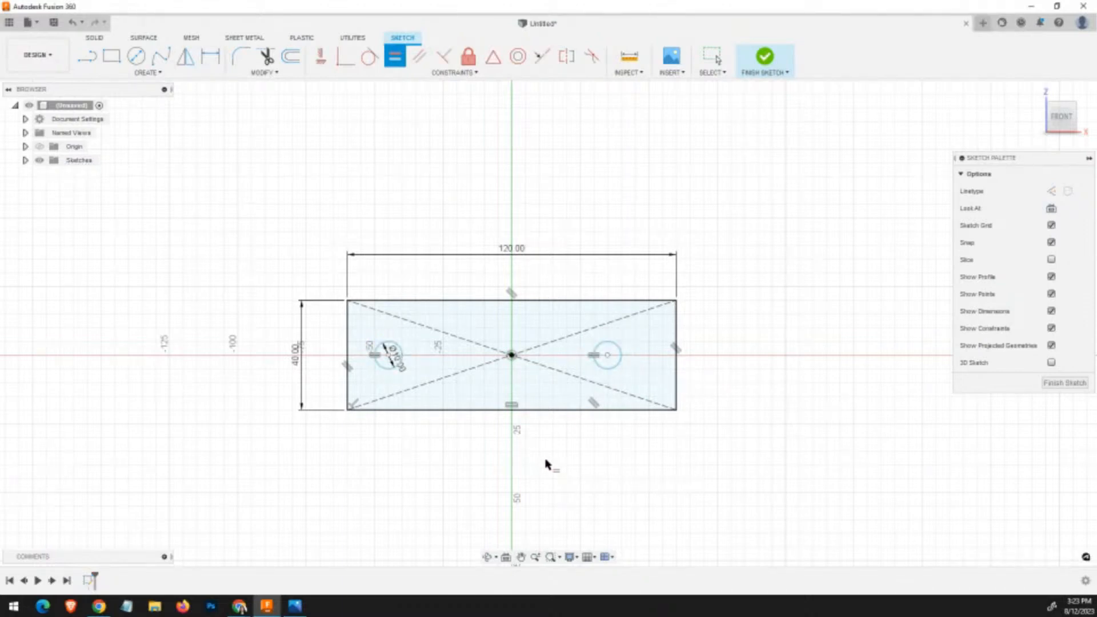
{"action": "key", "text": "Escape"}
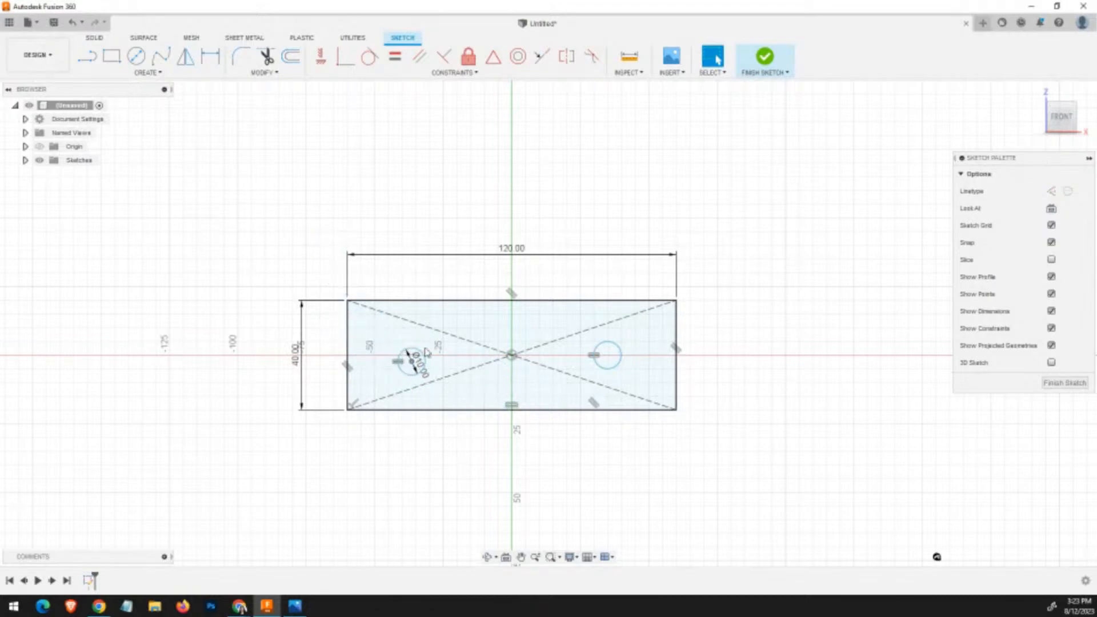
Test the circles' freedom by moving them off the horizontal axis and returning them to their original positions.
{"action": "left_click", "coordinate": [389, 355]}
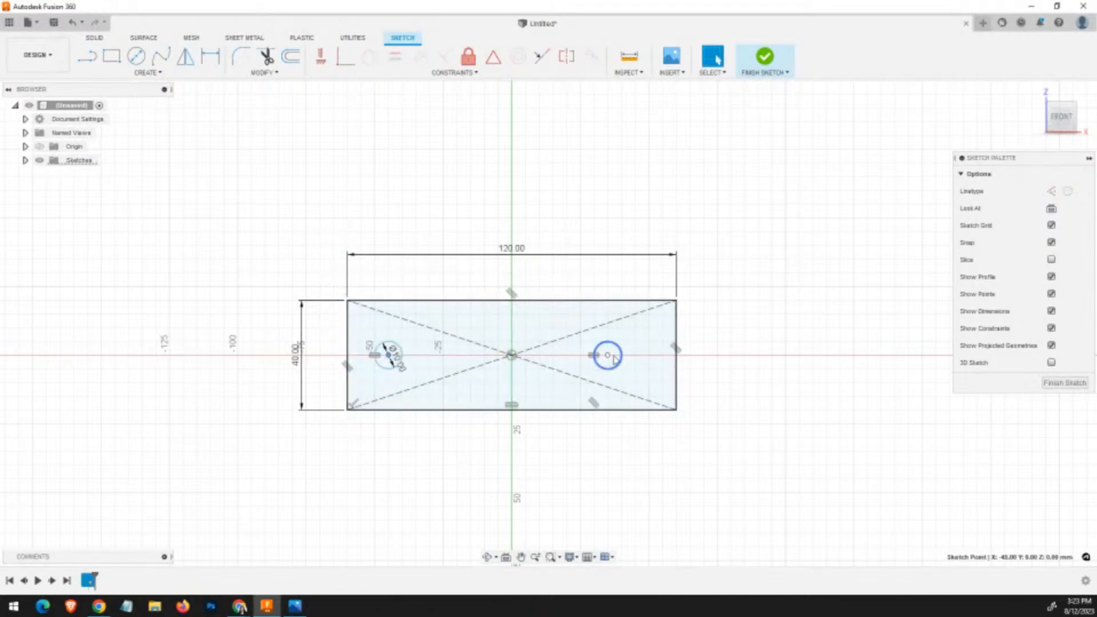
{"action": "left_click_drag", "start_coordinate": [607, 355], "coordinate": [648, 382]}
{"action": "left_click_drag", "start_coordinate": [541, 330], "coordinate": [608, 355]}
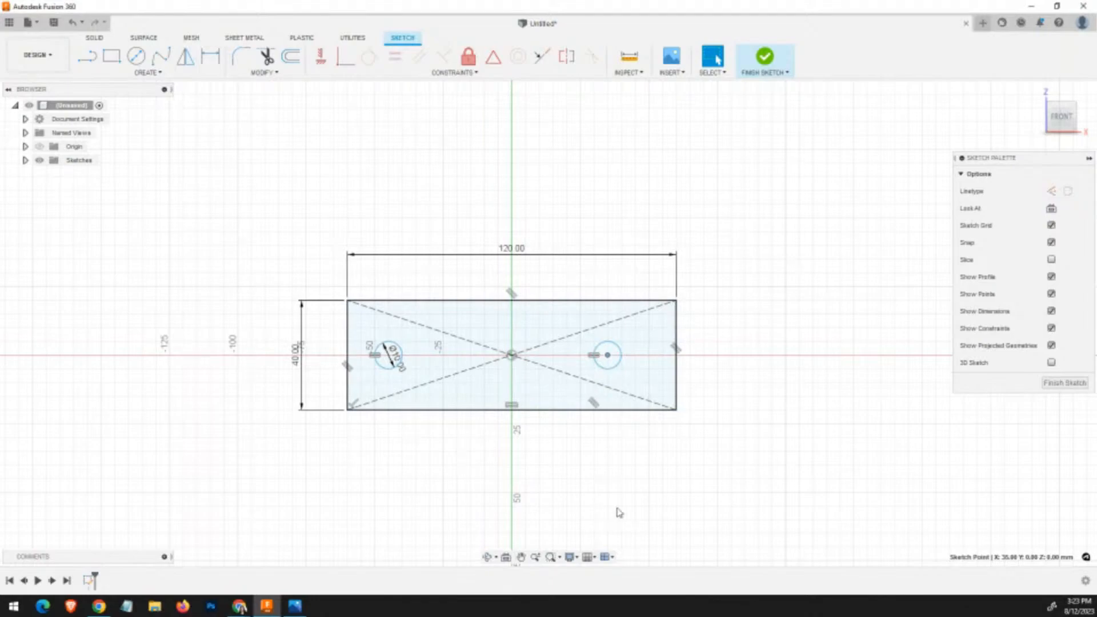
Check the hole spacing in Assy.jpg and dimension the horizontal distance between the two circle centers as 80 mm.
{"action": "key", "text": "alt+Tab"}
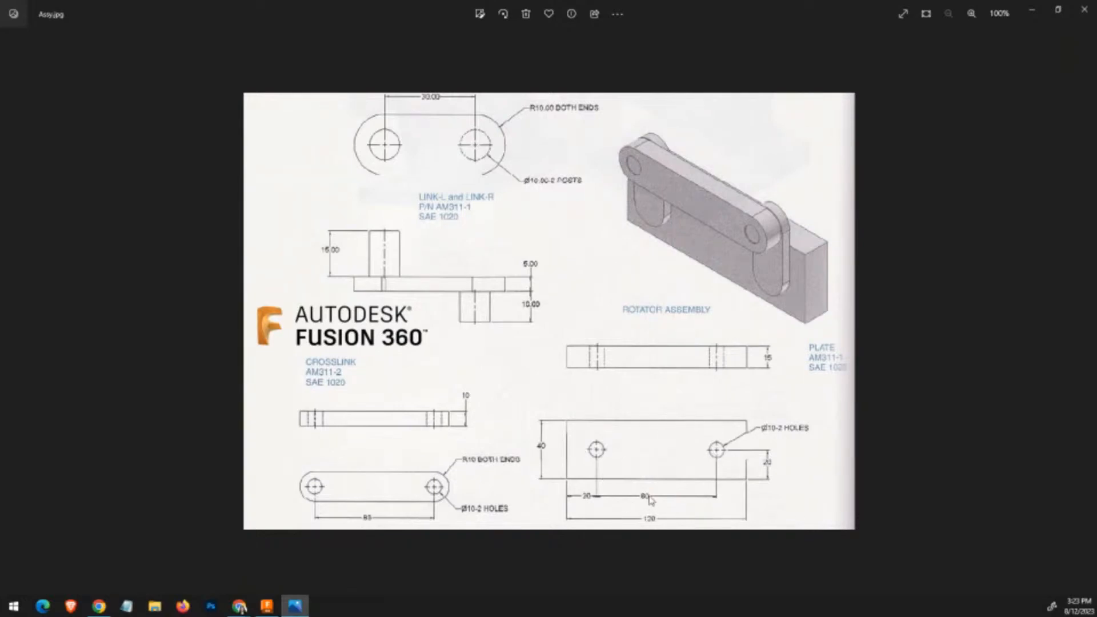
{"action": "key", "text": "alt+Tab"}
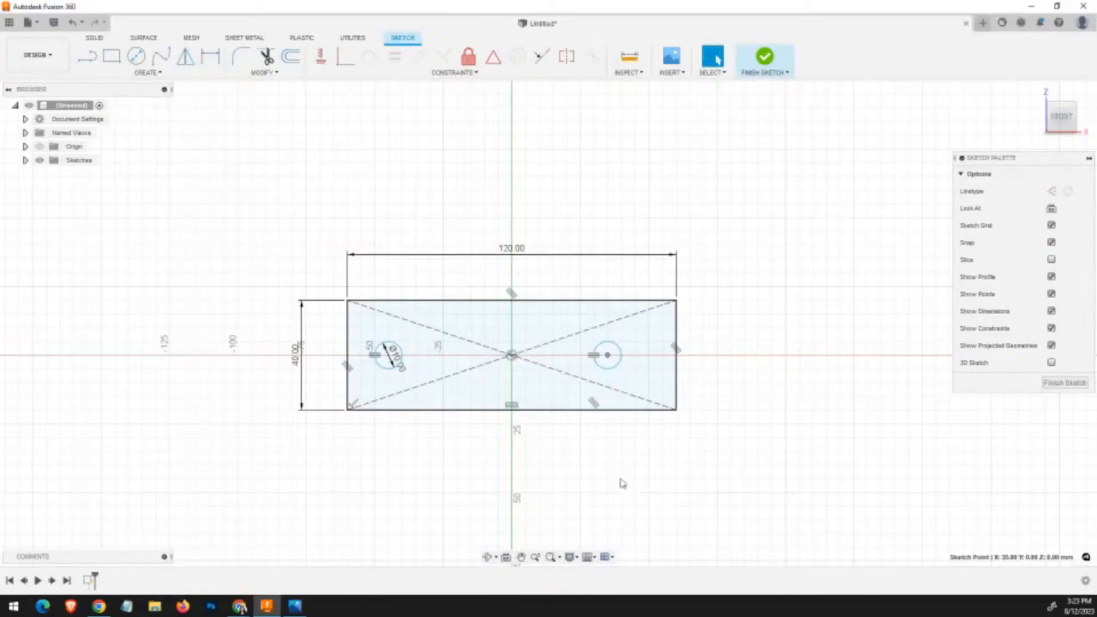
{"action": "key", "text": "d"}
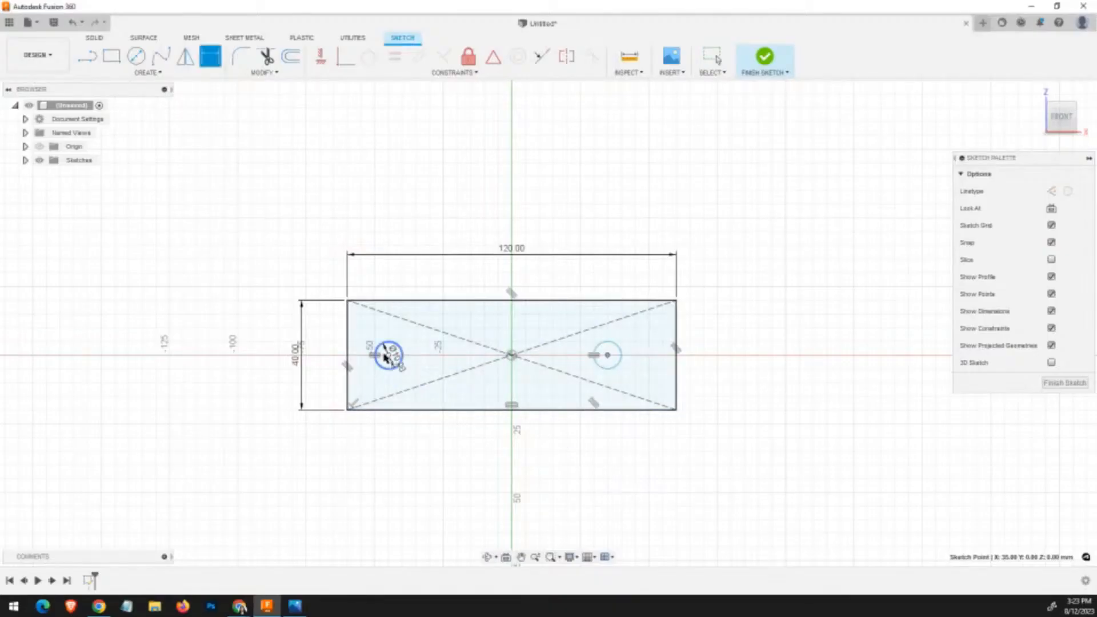
{"action": "left_click", "coordinate": [389, 356]}
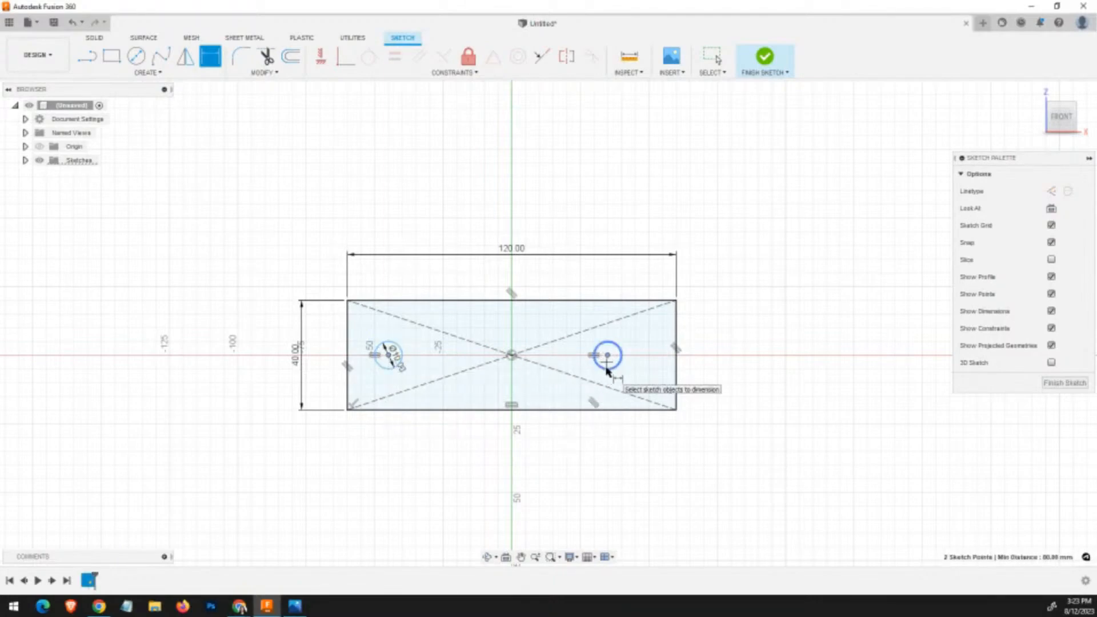
{"action": "left_click", "coordinate": [607, 360]}
{"action": "left_click", "coordinate": [519, 447]}
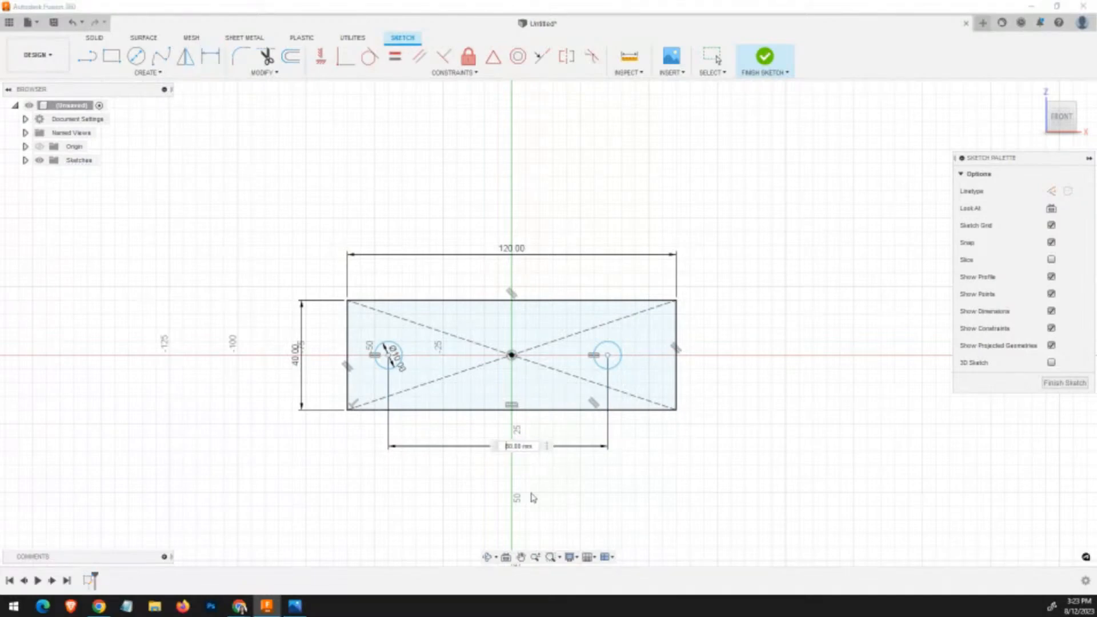
{"action": "type", "text": "6"}
{"action": "key", "text": "Return"}
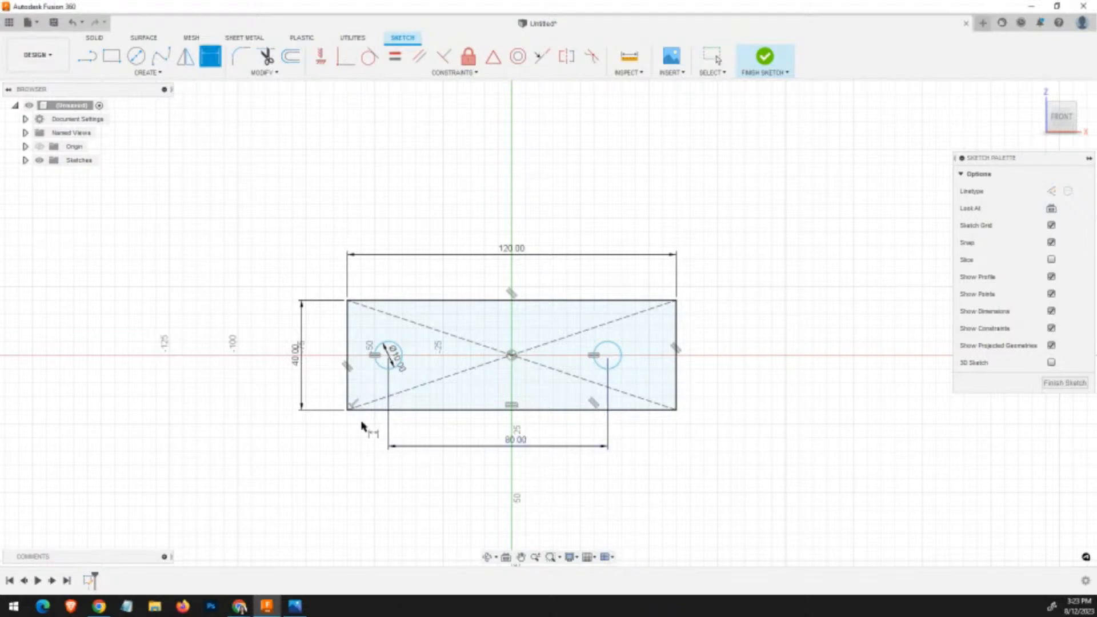
Check Assy.jpg and dimension the 10 mm circle's center 20 mm from the plate's short edge on the negative X side.
{"action": "key", "text": "alt+Tab"}
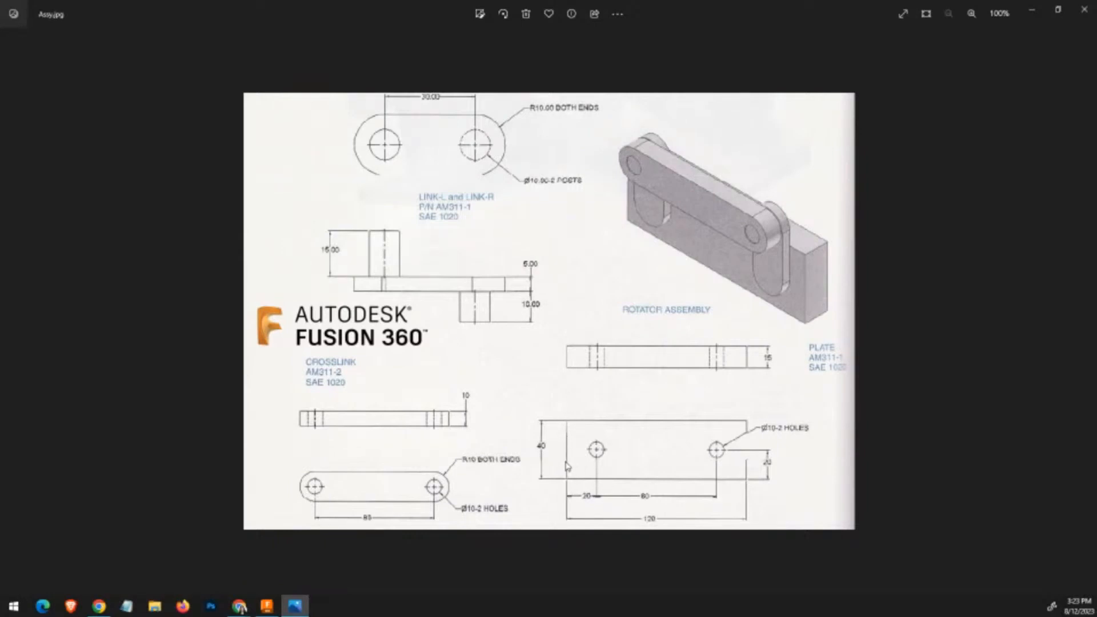
{"action": "key", "text": "alt+Tab"}
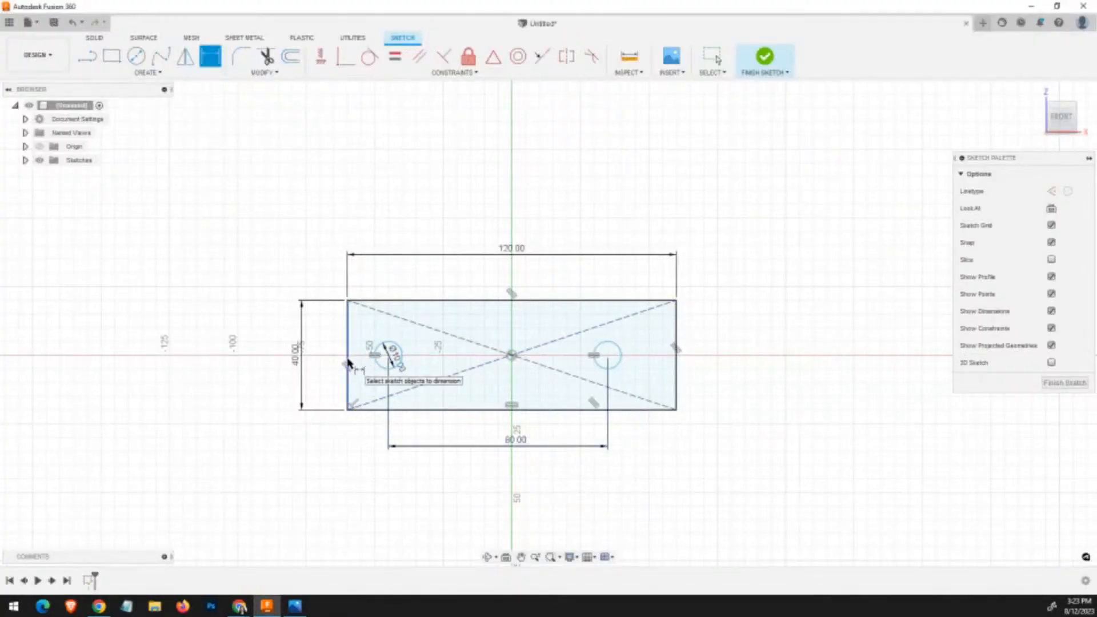
{"action": "left_click", "coordinate": [348, 363]}
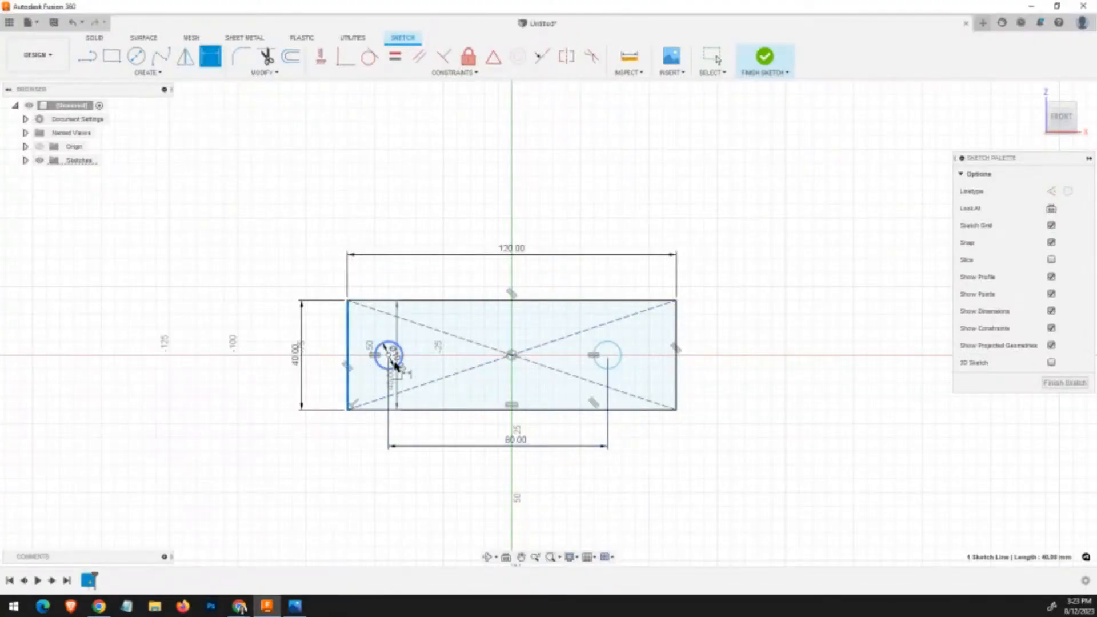
{"action": "left_click", "coordinate": [388, 365]}
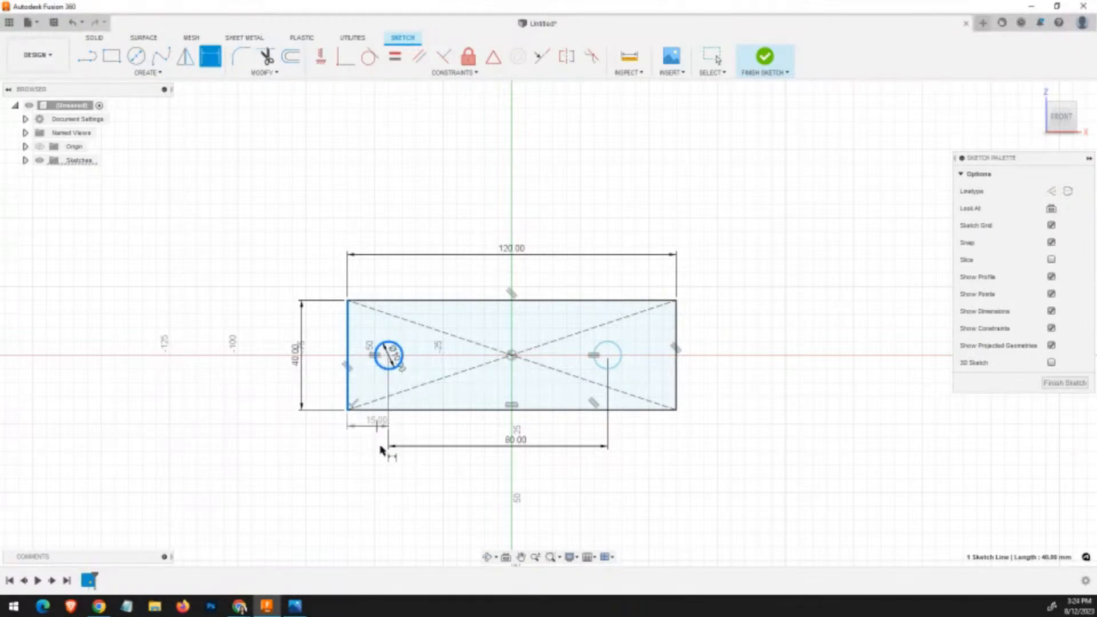
{"action": "left_click", "coordinate": [385, 453]}
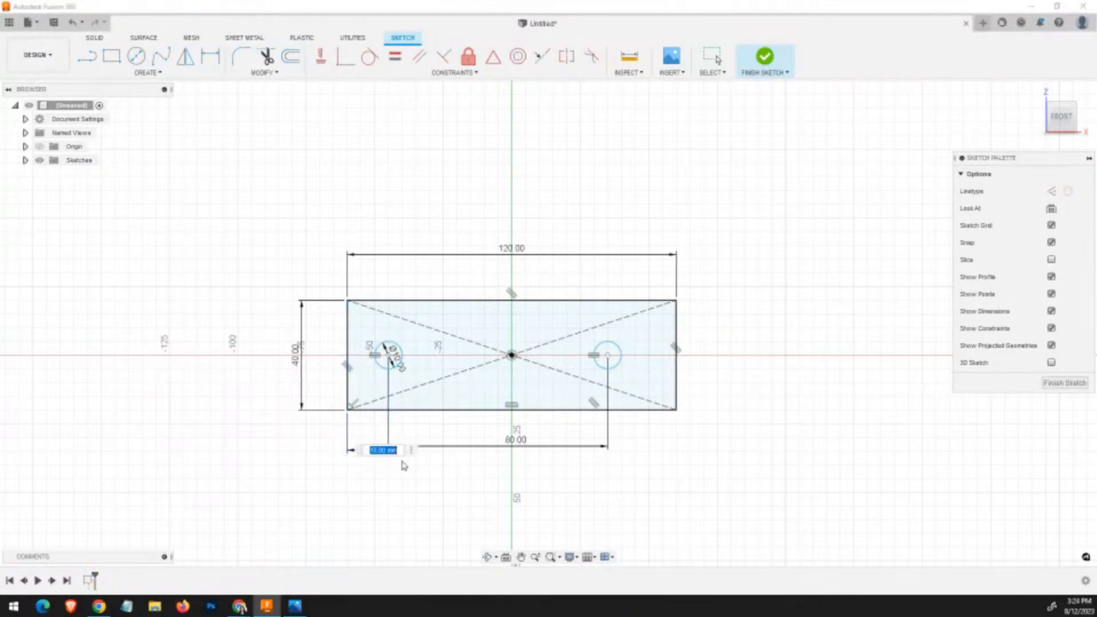
{"action": "type", "text": "20"}
{"action": "key", "text": "Return"}
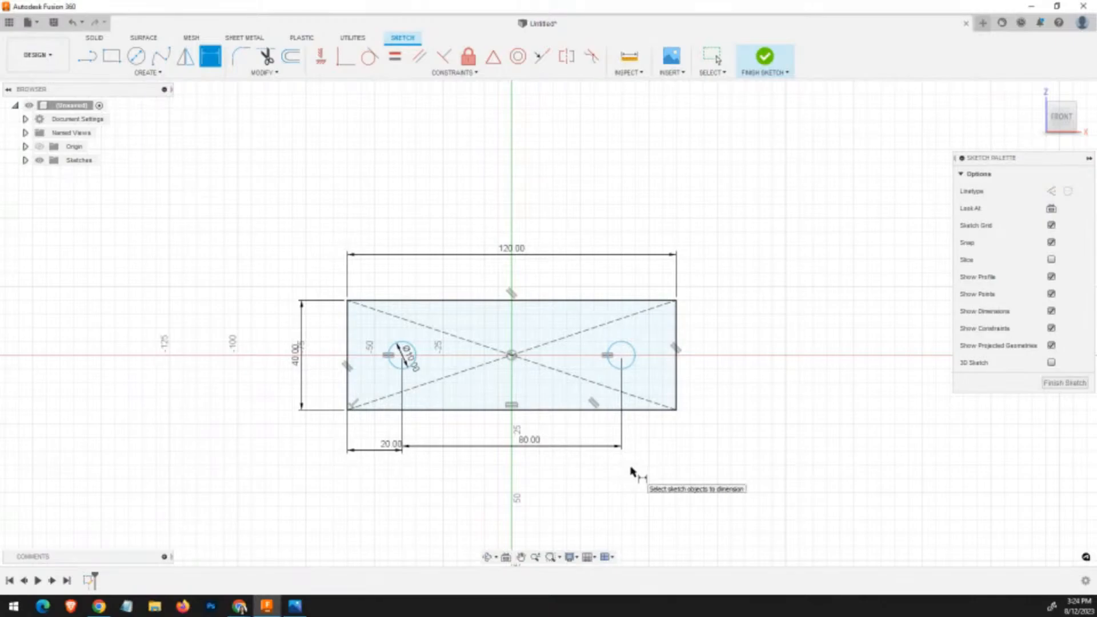
Recheck Assy.jpg and dimension the positive-X circle's center 20 mm vertically from the plate's lower edge.
{"action": "key", "text": "alt+Tab"}
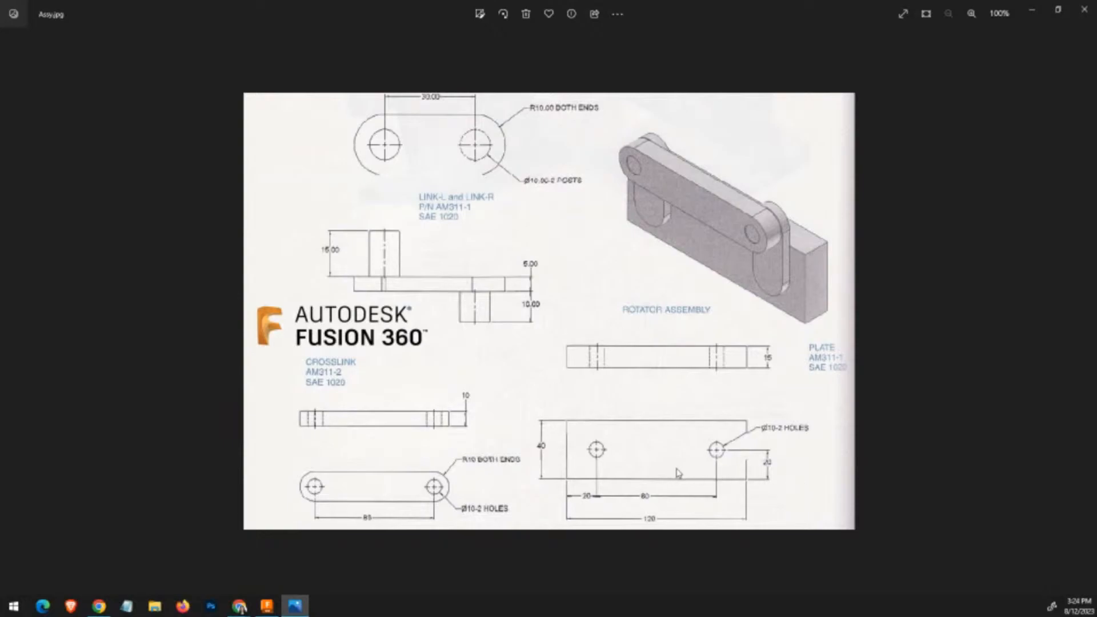
{"action": "key", "text": "alt+Tab"}
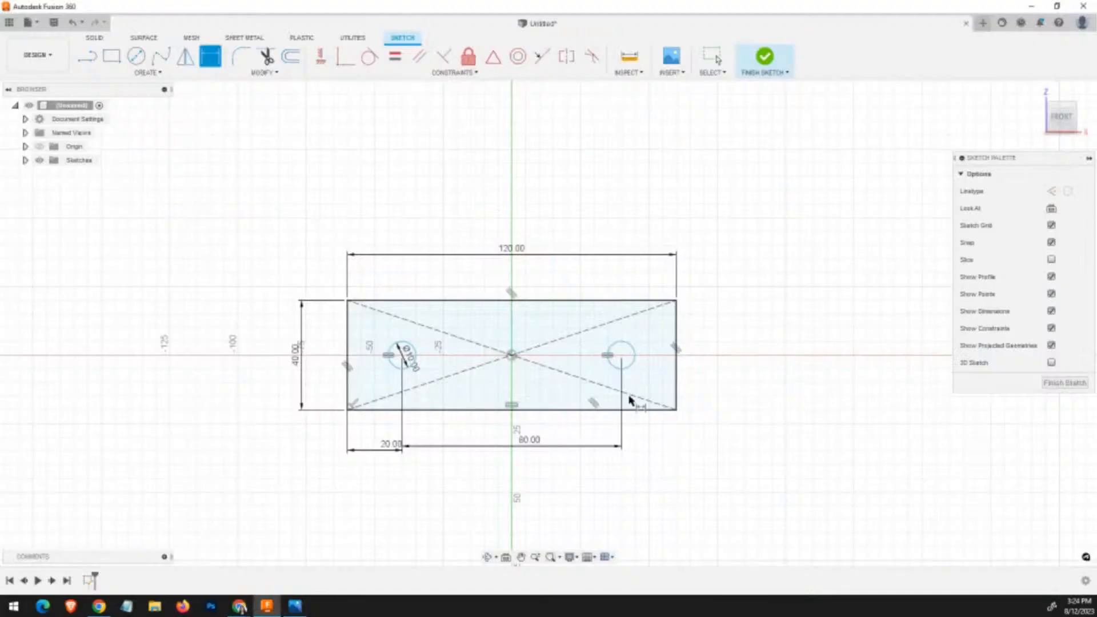
{"action": "left_click", "coordinate": [631, 366]}
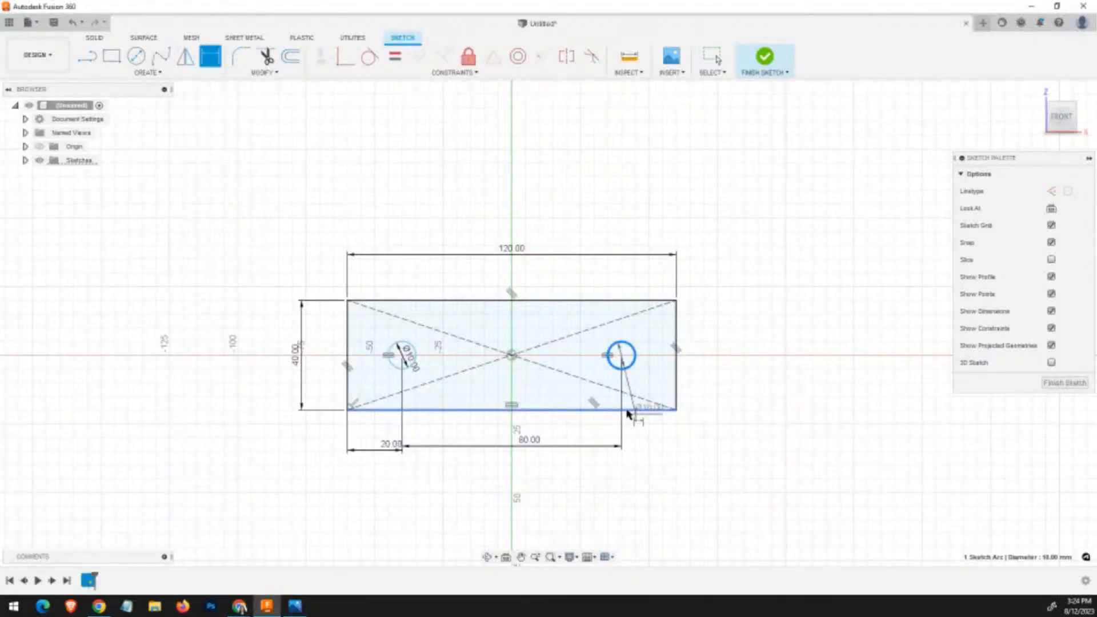
{"action": "left_click", "coordinate": [628, 412]}
{"action": "left_click", "coordinate": [713, 387]}
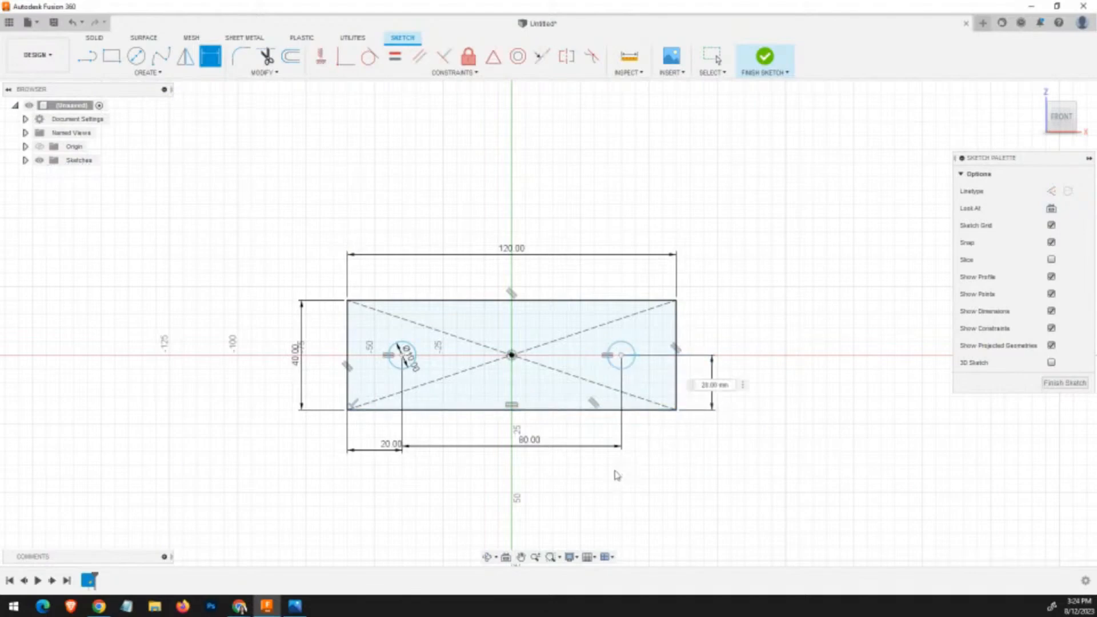
{"action": "type", "text": "1"}
{"action": "key", "text": "Return"}
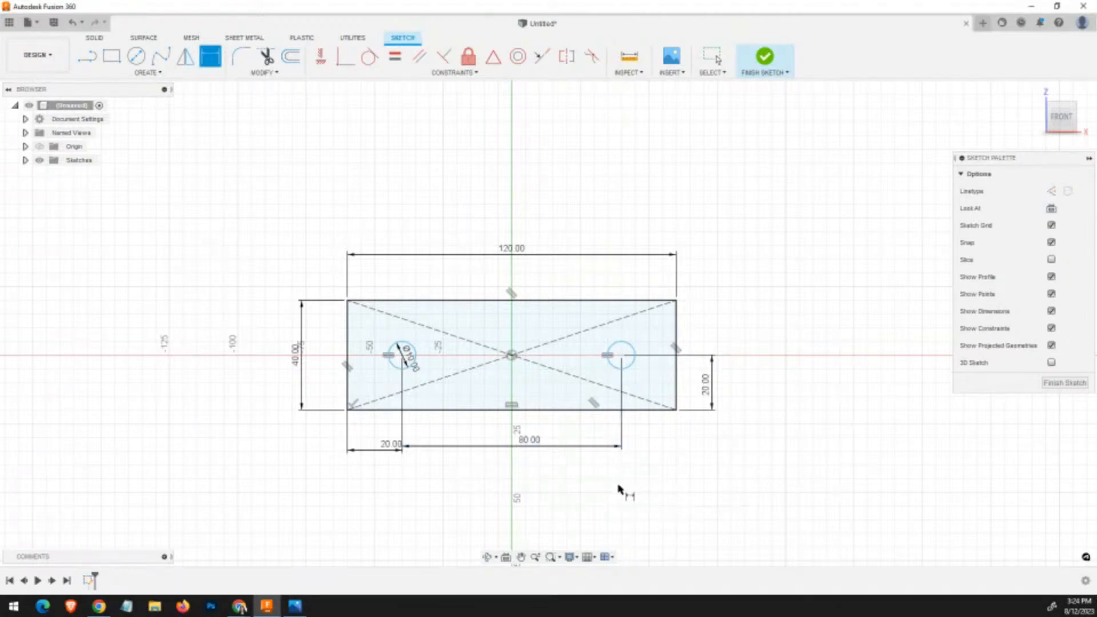
Compare the sketch's dimensions with the plate drawing in Assy.jpg and end the dimension command.
{"action": "key", "text": "alt+Tab"}
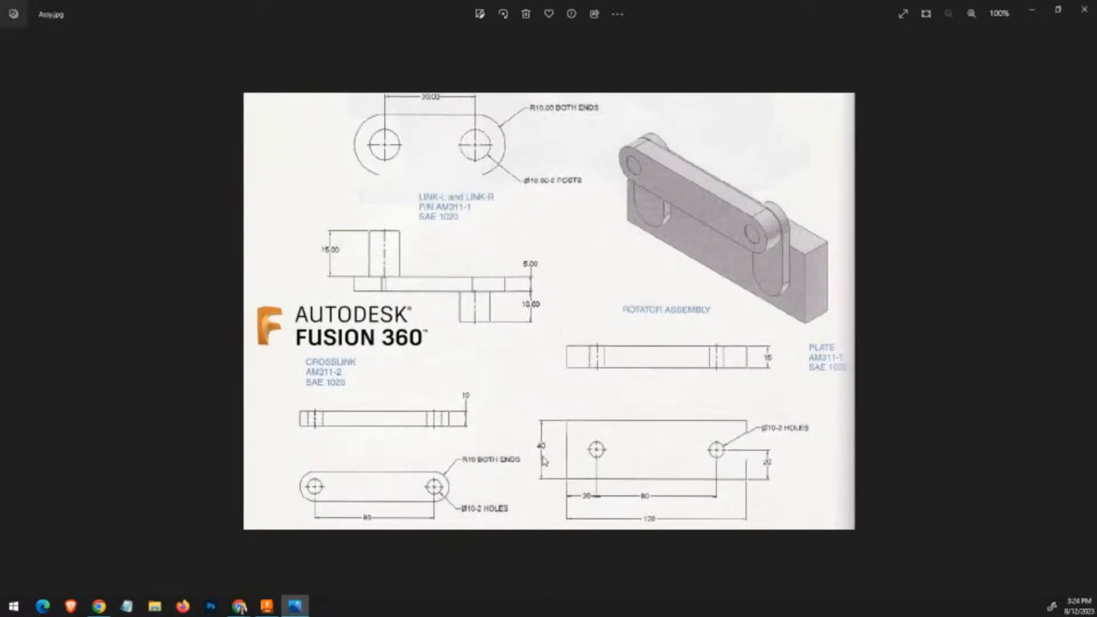
{"action": "key", "text": "alt+Tab"}
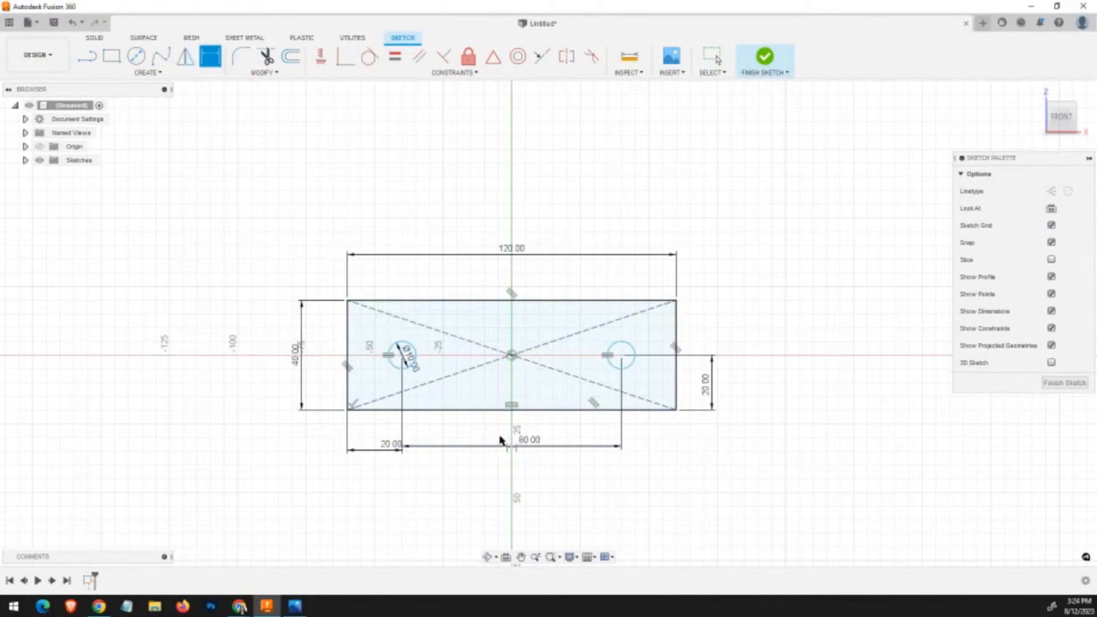
{"action": "key", "text": "alt+Tab"}
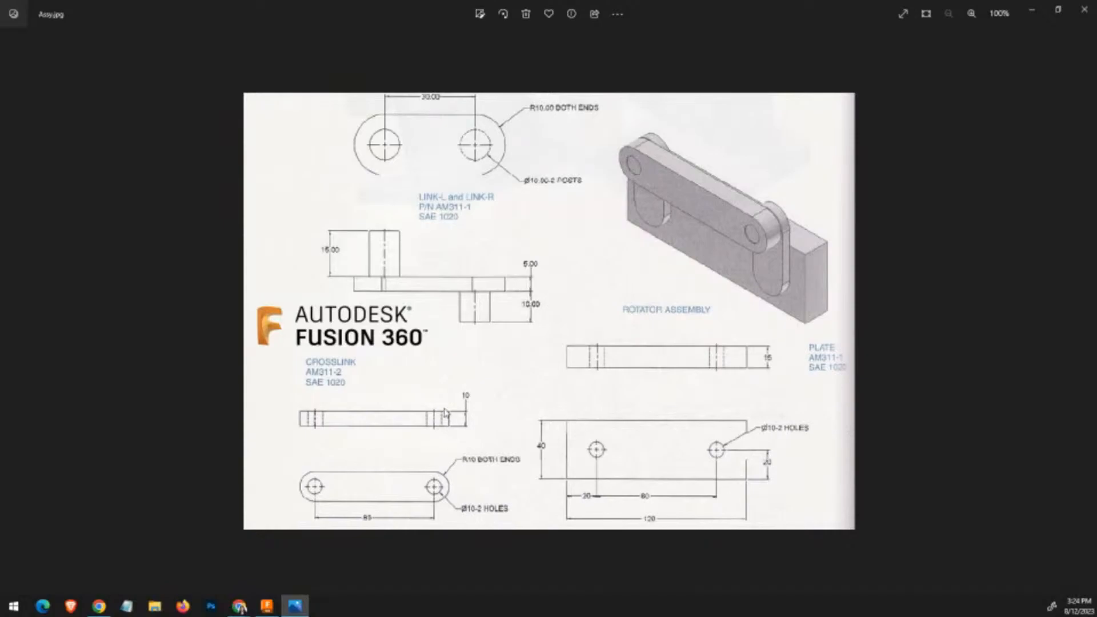
{"action": "key", "text": "alt+Tab"}
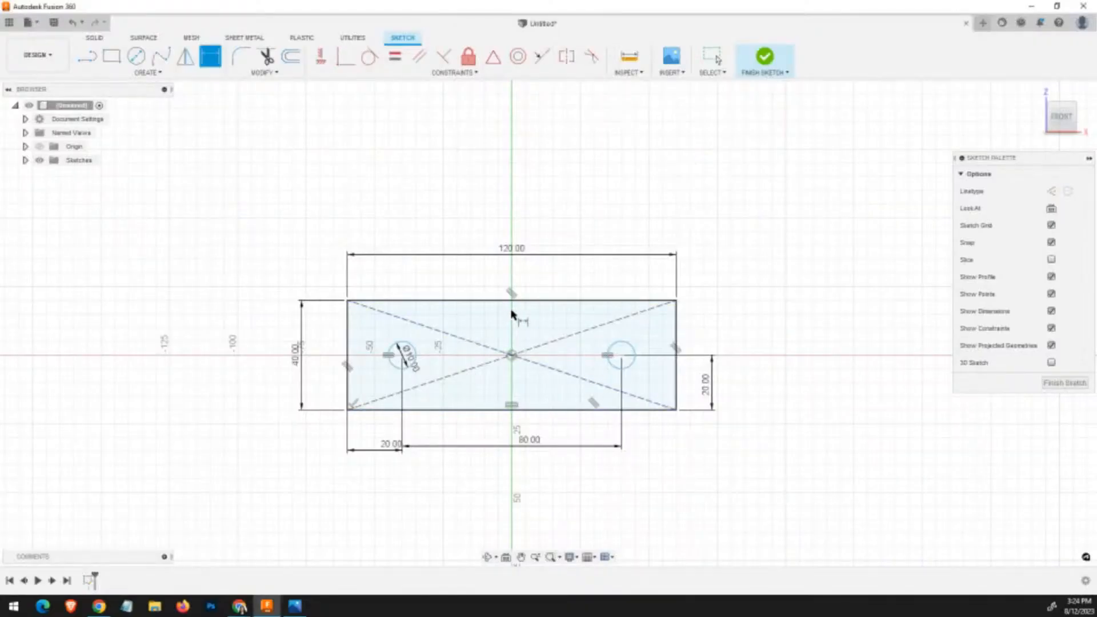
{"action": "key", "text": "Escape"}
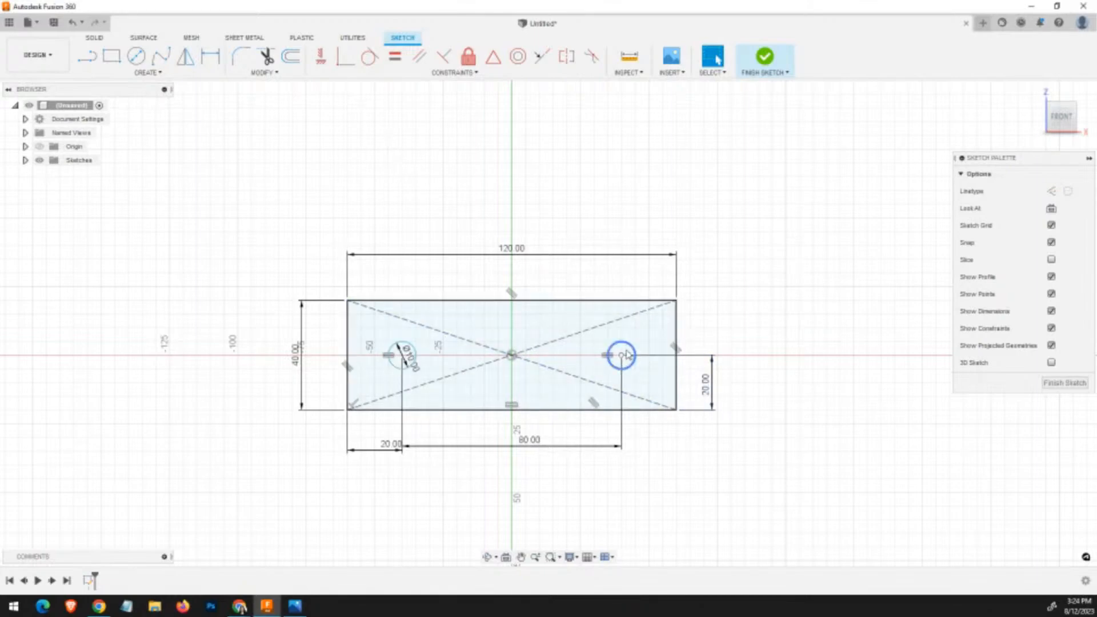
Select the positive-X circle and its center to check how the hole is constrained.
{"action": "left_click", "coordinate": [624, 355]}
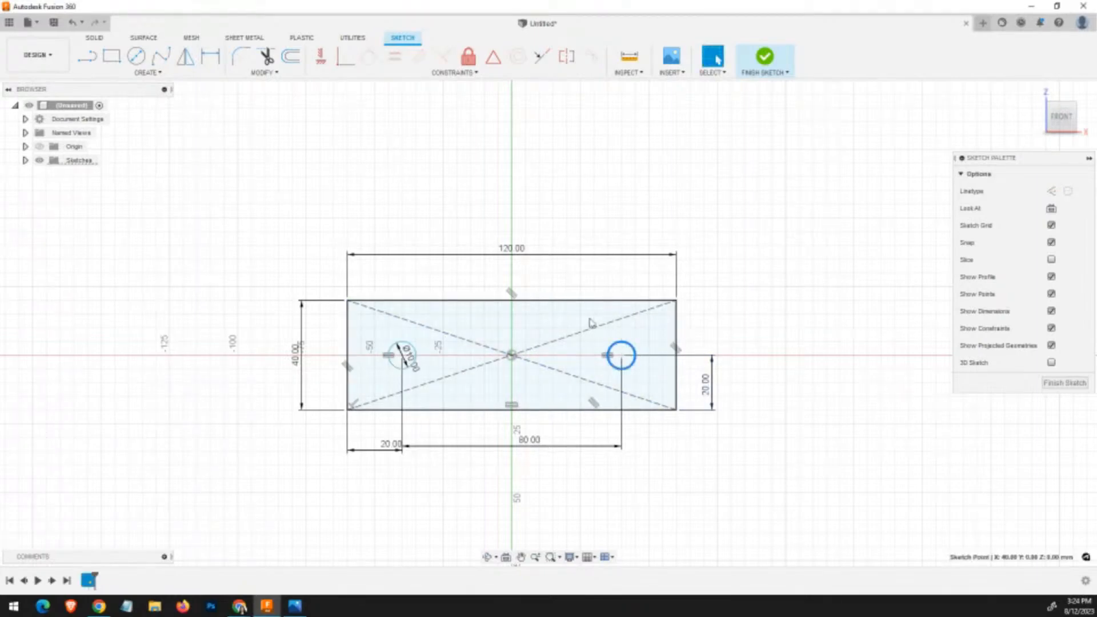
{"action": "left_click", "coordinate": [600, 343]}
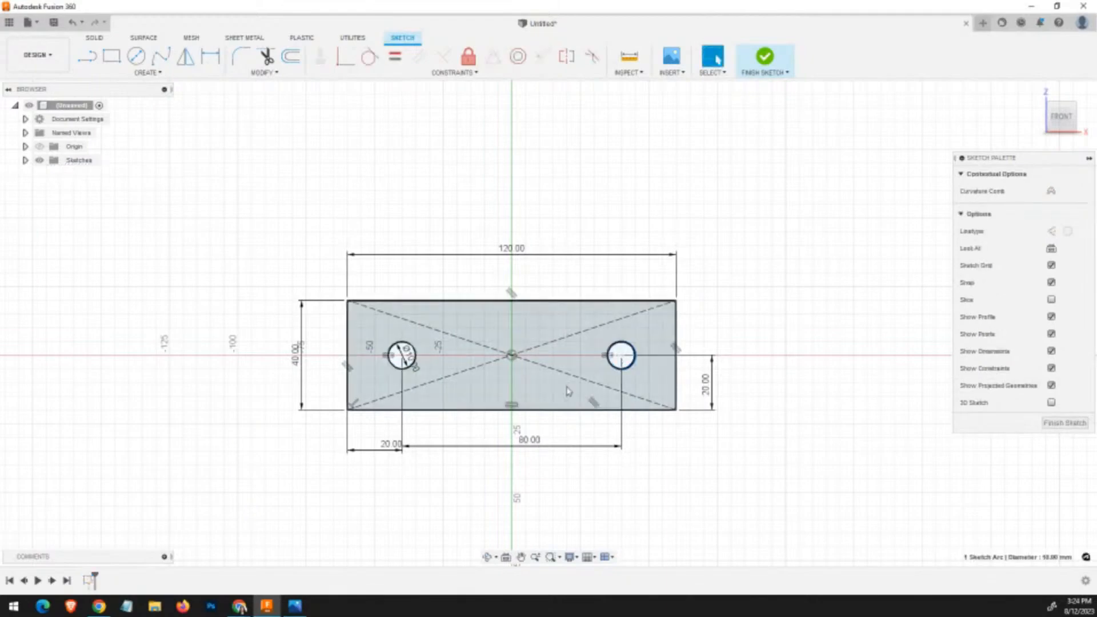
{"action": "left_click", "coordinate": [609, 365]}
{"action": "left_click", "coordinate": [621, 360]}
{"action": "left_click", "coordinate": [628, 361]}
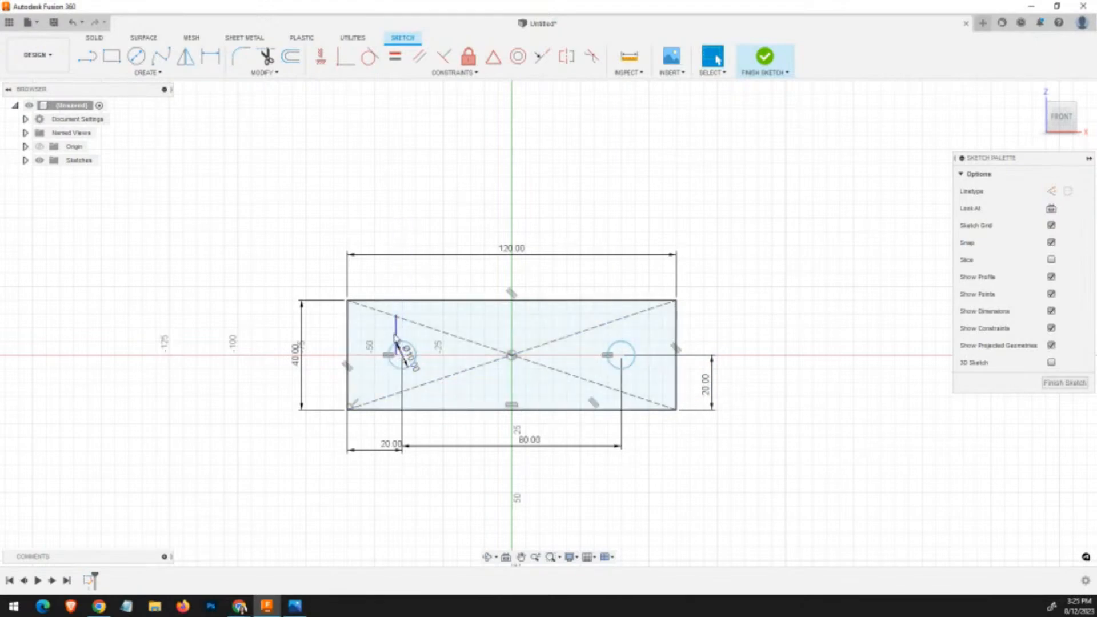
Test the negative-X circle's vertical freedom by moving it below, above and again below the horizontal axis.
{"action": "left_click", "coordinate": [399, 364]}
{"action": "key", "text": "Escape"}
{"action": "mouse_move", "coordinate": [403, 370]}
{"action": "left_mouse_down"}
{"action": "mouse_move", "coordinate": [403, 421]}
{"action": "mouse_move", "coordinate": [396, 319]}
{"action": "mouse_move", "coordinate": [404, 424]}
{"action": "mouse_move", "coordinate": [403, 340]}
{"action": "mouse_move", "coordinate": [411, 414]}
{"action": "mouse_move", "coordinate": [412, 389]}
{"action": "left_mouse_up"}
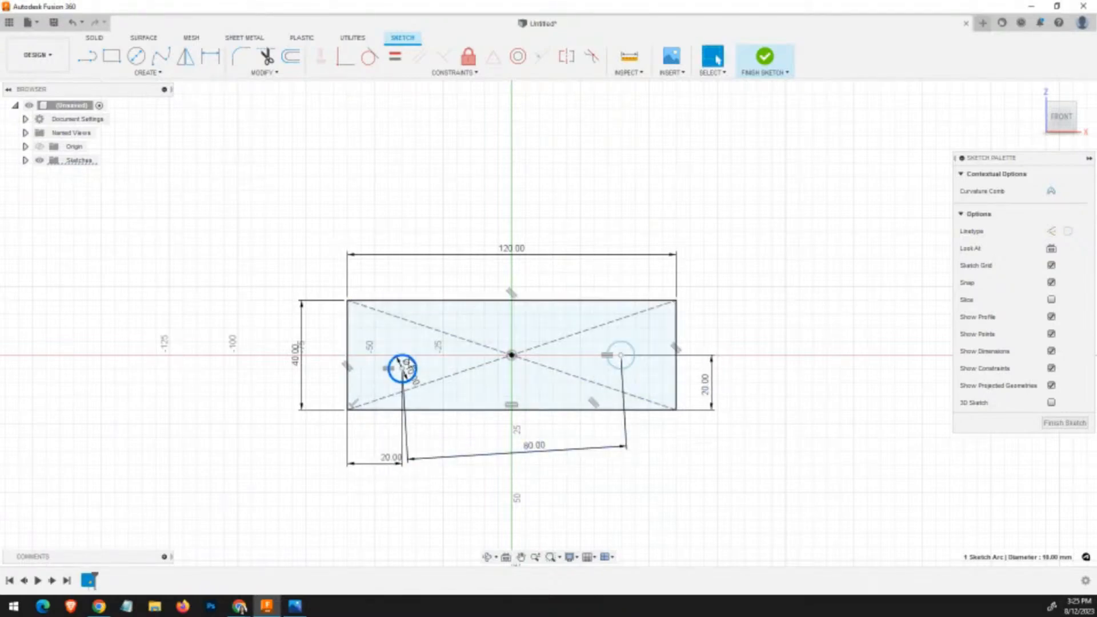
{"action": "mouse_move", "coordinate": [407, 366]}
{"action": "left_mouse_down"}
{"action": "mouse_move", "coordinate": [423, 335]}
{"action": "mouse_move", "coordinate": [400, 369]}
{"action": "mouse_move", "coordinate": [346, 357]}
{"action": "mouse_move", "coordinate": [358, 329]}
{"action": "mouse_move", "coordinate": [420, 343]}
{"action": "mouse_move", "coordinate": [392, 366]}
{"action": "mouse_move", "coordinate": [402, 369]}
{"action": "left_mouse_up"}
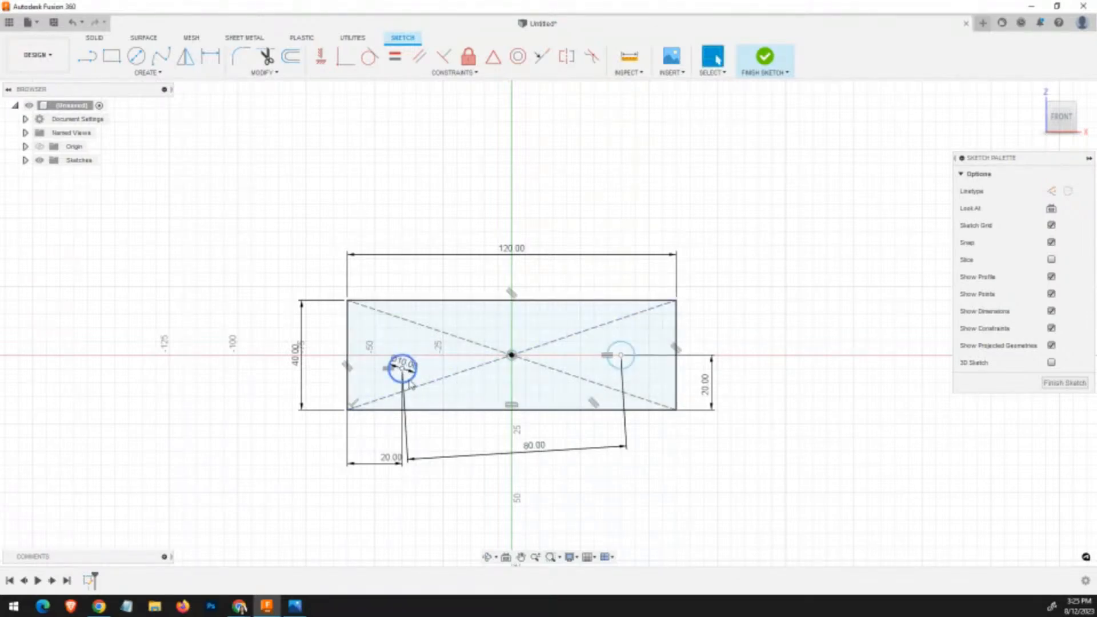
{"action": "left_click", "coordinate": [620, 369]}
{"action": "mouse_move", "coordinate": [402, 368]}
{"action": "left_mouse_down"}
{"action": "mouse_move", "coordinate": [404, 409]}
{"action": "mouse_move", "coordinate": [399, 313]}
{"action": "mouse_move", "coordinate": [403, 345]}
{"action": "left_mouse_up"}
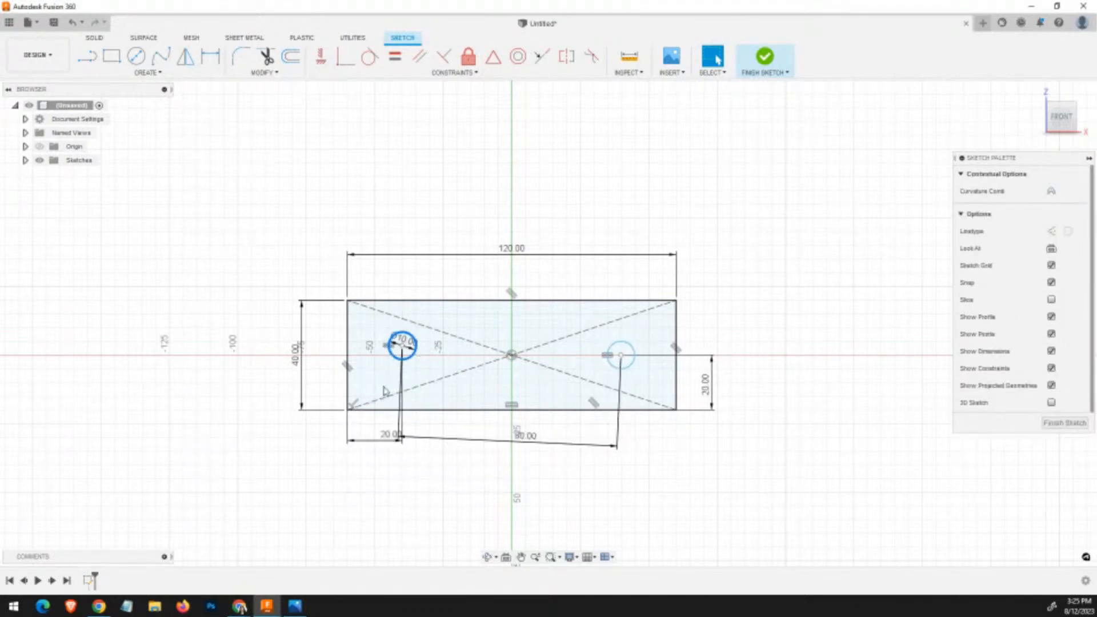
{"action": "left_click_drag", "start_coordinate": [384, 387], "coordinate": [405, 464]}
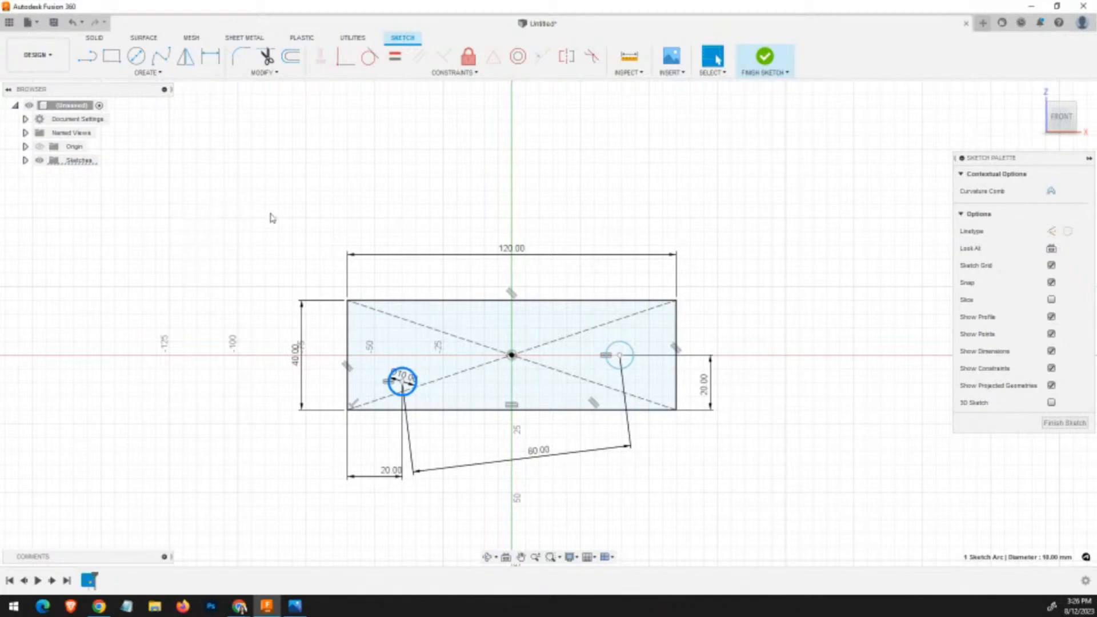
Demonstrate the missing vertical constraint by moving the negative-X circle above the horizontal axis and back below it.
{"action": "left_click", "coordinate": [472, 73]}
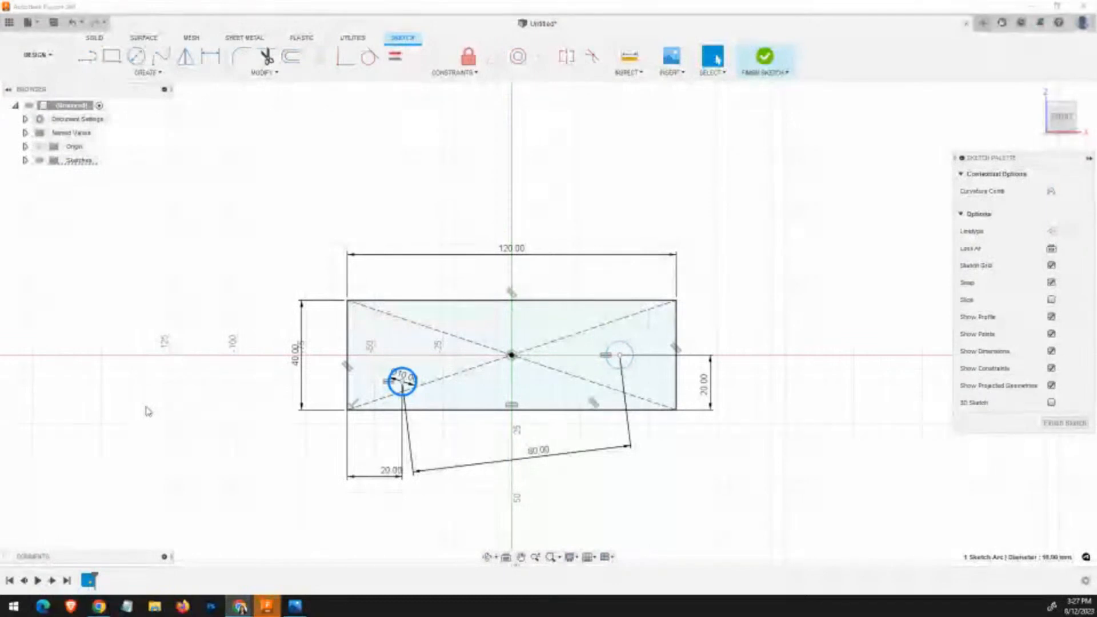
{"action": "left_click", "coordinate": [206, 448]}
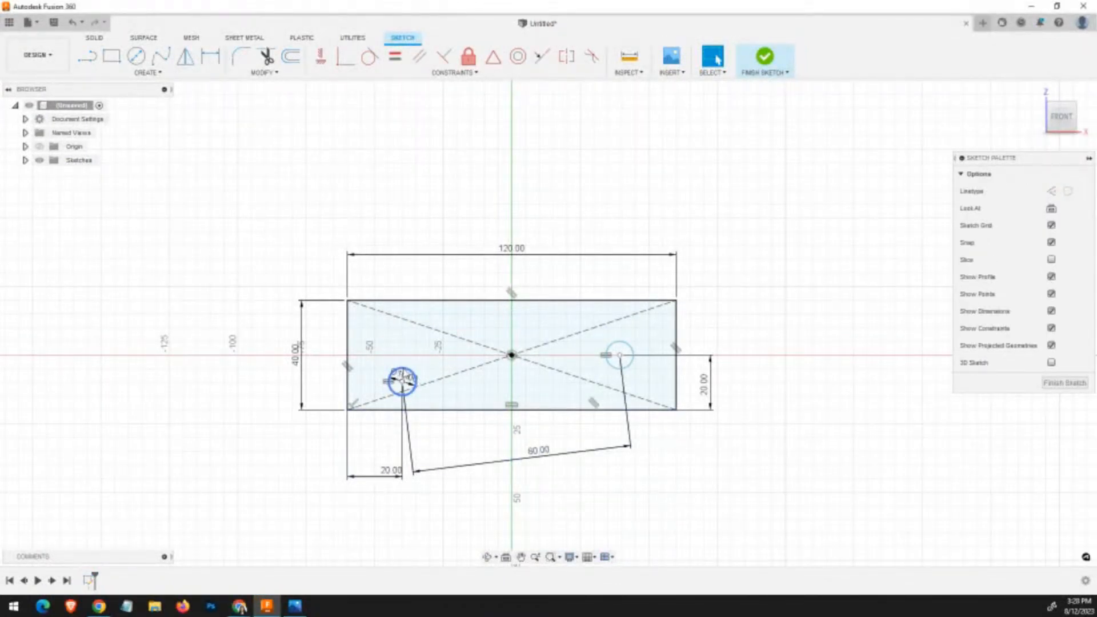
{"action": "left_click_drag", "start_coordinate": [402, 380], "coordinate": [403, 327]}
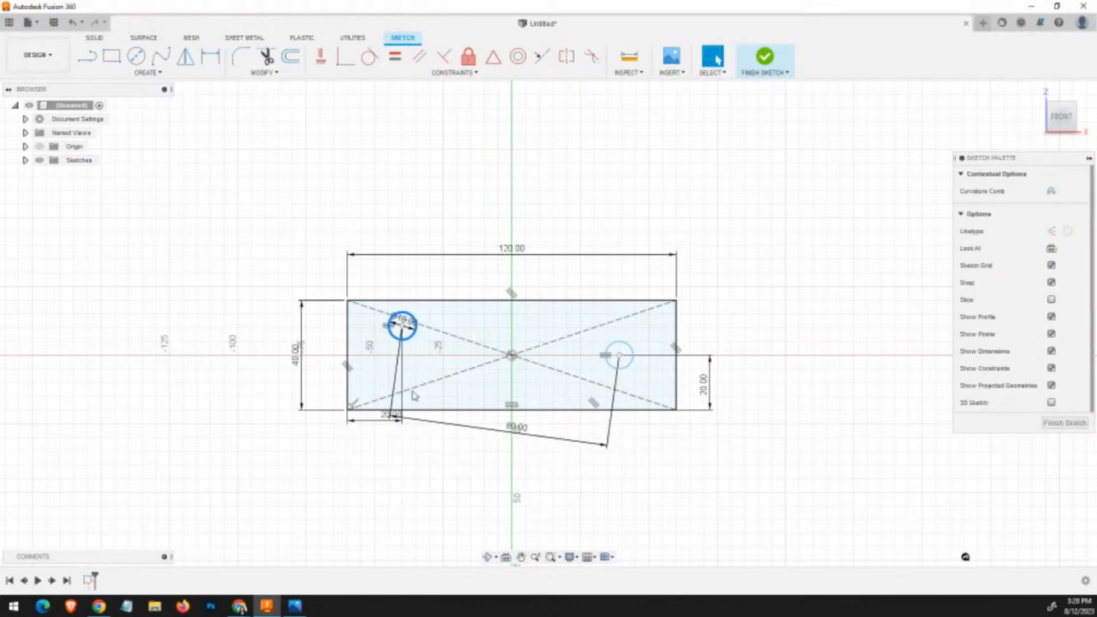
{"action": "mouse_move", "coordinate": [413, 392]}
{"action": "left_mouse_down"}
{"action": "mouse_move", "coordinate": [431, 439]}
{"action": "mouse_move", "coordinate": [416, 365]}
{"action": "mouse_move", "coordinate": [422, 460]}
{"action": "mouse_move", "coordinate": [416, 399]}
{"action": "mouse_move", "coordinate": [422, 430]}
{"action": "left_mouse_up"}
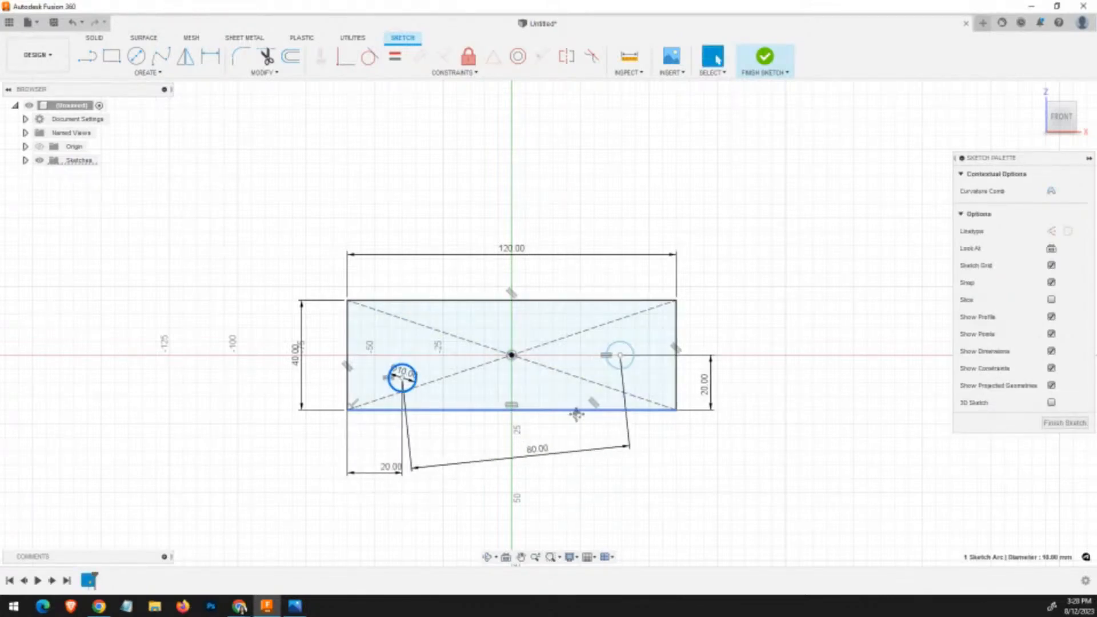
{"action": "mouse_move", "coordinate": [660, 457]}
{"action": "middle_mouse_down"}
{"action": "mouse_move", "coordinate": [568, 490]}
{"action": "mouse_move", "coordinate": [377, 492]}
{"action": "middle_mouse_up"}
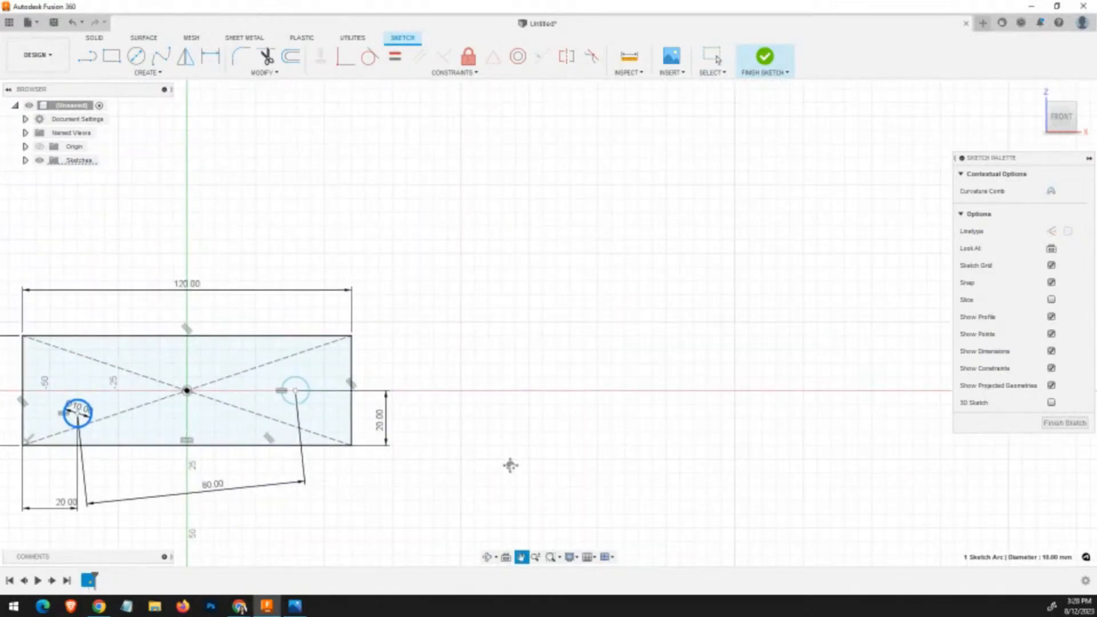
{"action": "middle_click_drag", "start_coordinate": [510, 466], "coordinate": [447, 506]}
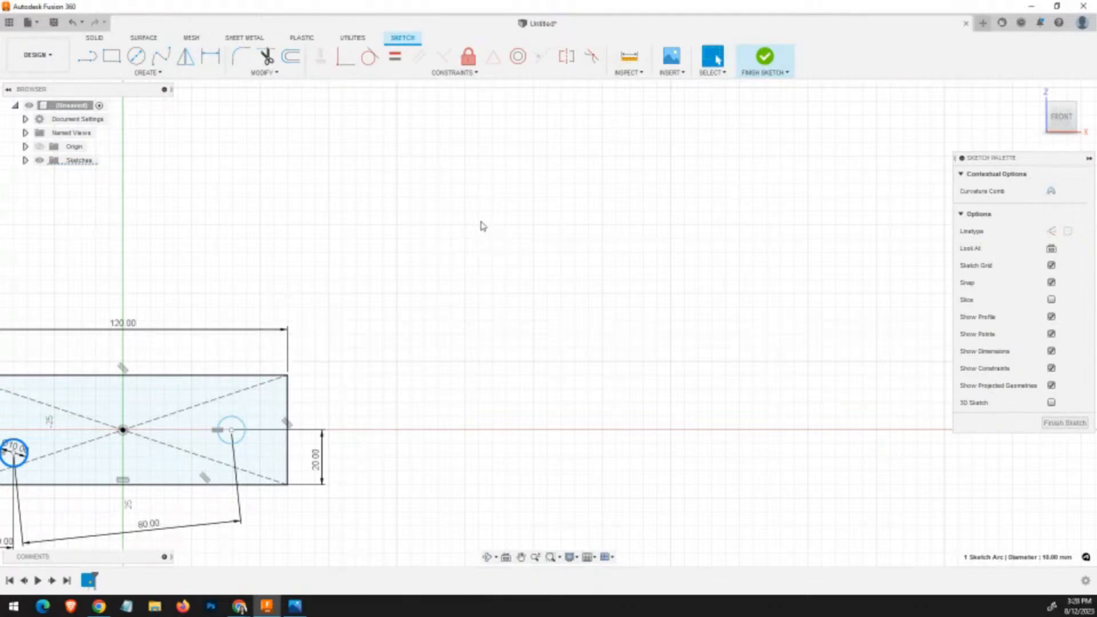
{"action": "left_click", "coordinate": [286, 403]}
{"action": "middle_click_drag", "start_coordinate": [319, 385], "coordinate": [435, 295]}
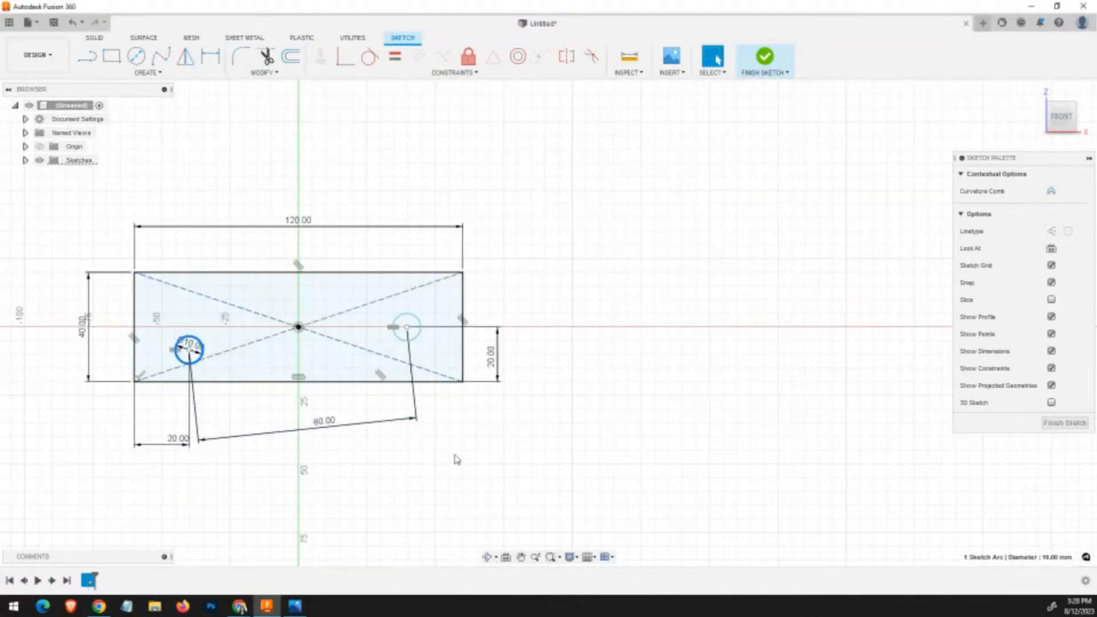
{"action": "left_click", "coordinate": [565, 57]}
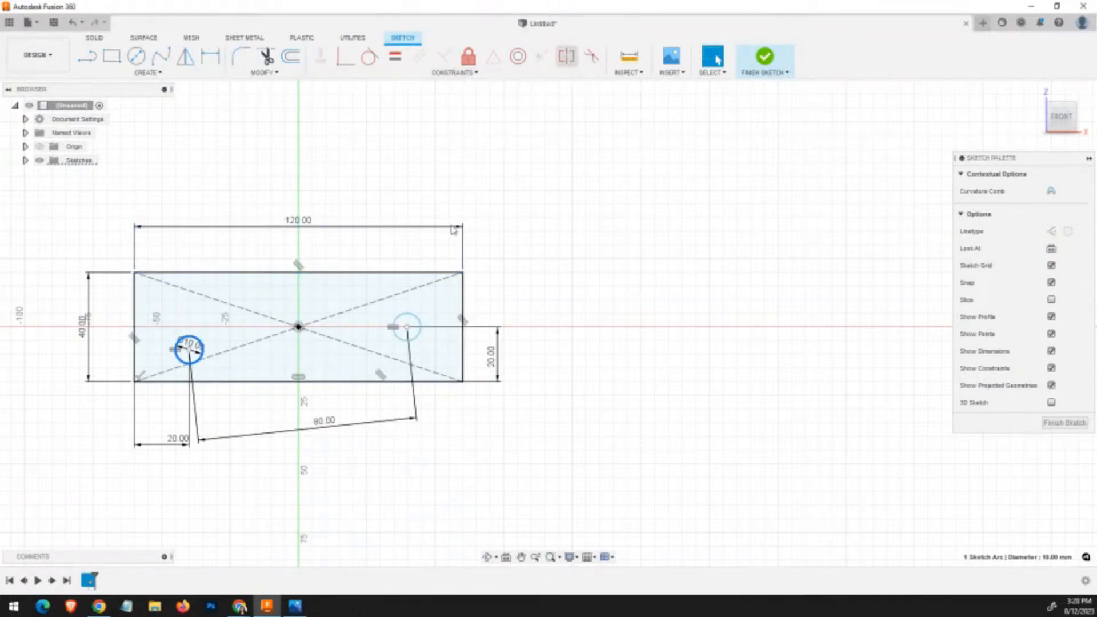
{"action": "left_click", "coordinate": [566, 57]}
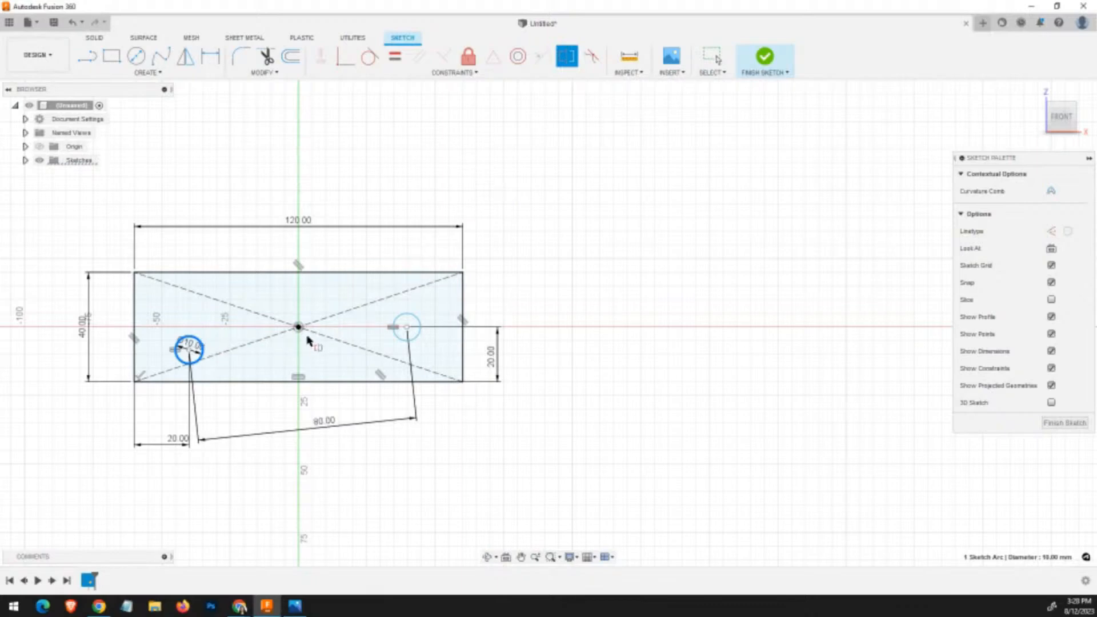
{"action": "left_click", "coordinate": [397, 337]}
{"action": "left_click", "coordinate": [202, 350]}
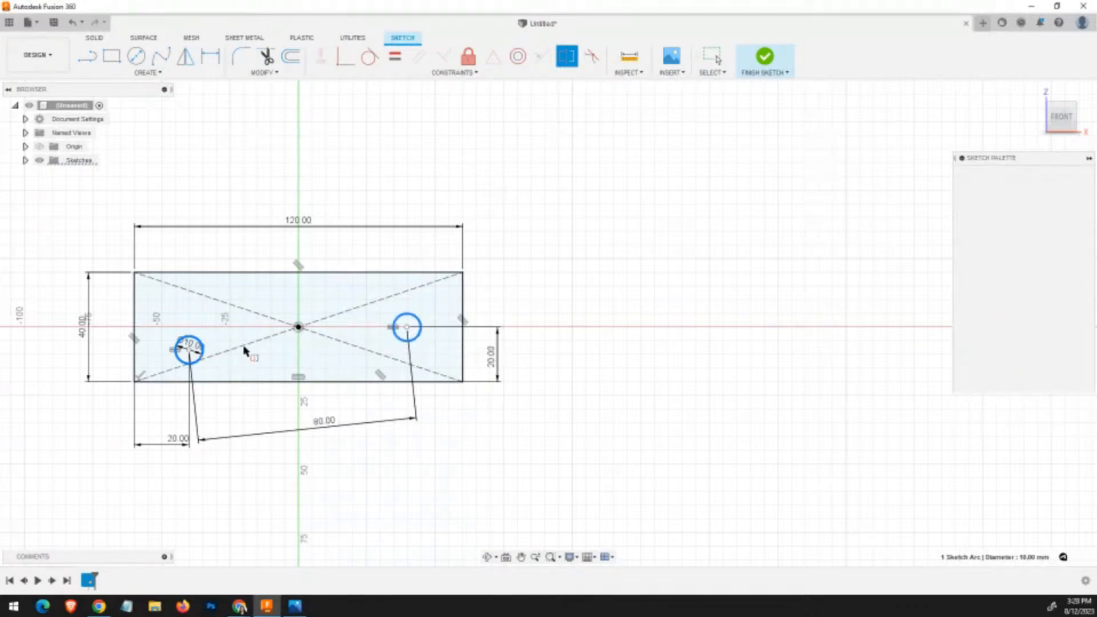
{"action": "key", "text": "Escape"}
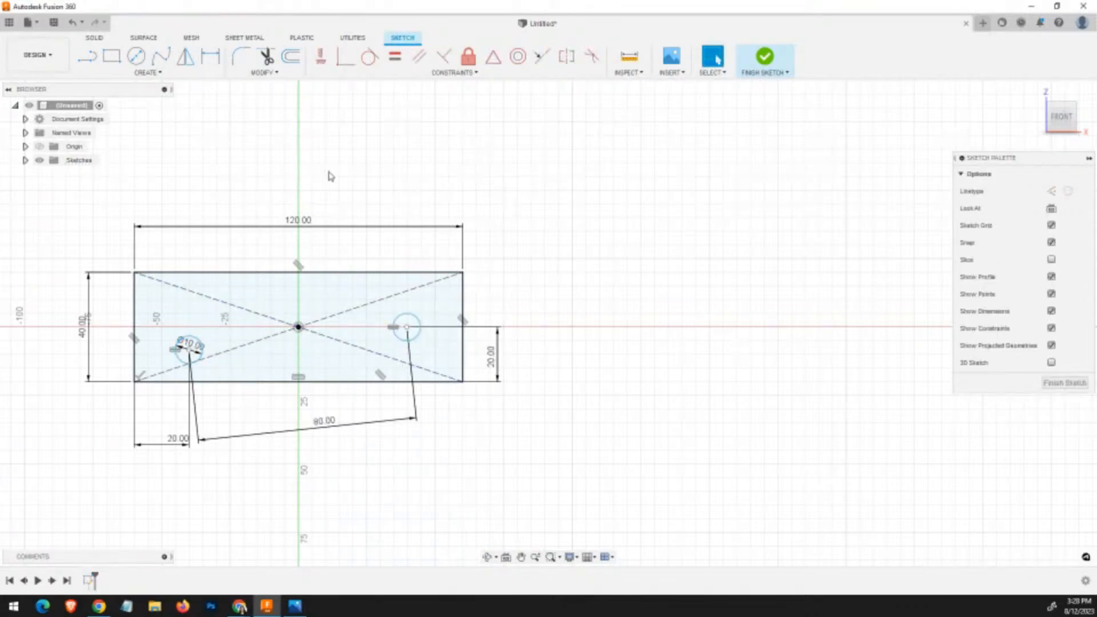
Try to apply a symmetry constraint to the two hole circles about the plate's center point.
{"action": "left_click", "coordinate": [566, 57]}
{"action": "left_click", "coordinate": [417, 336]}
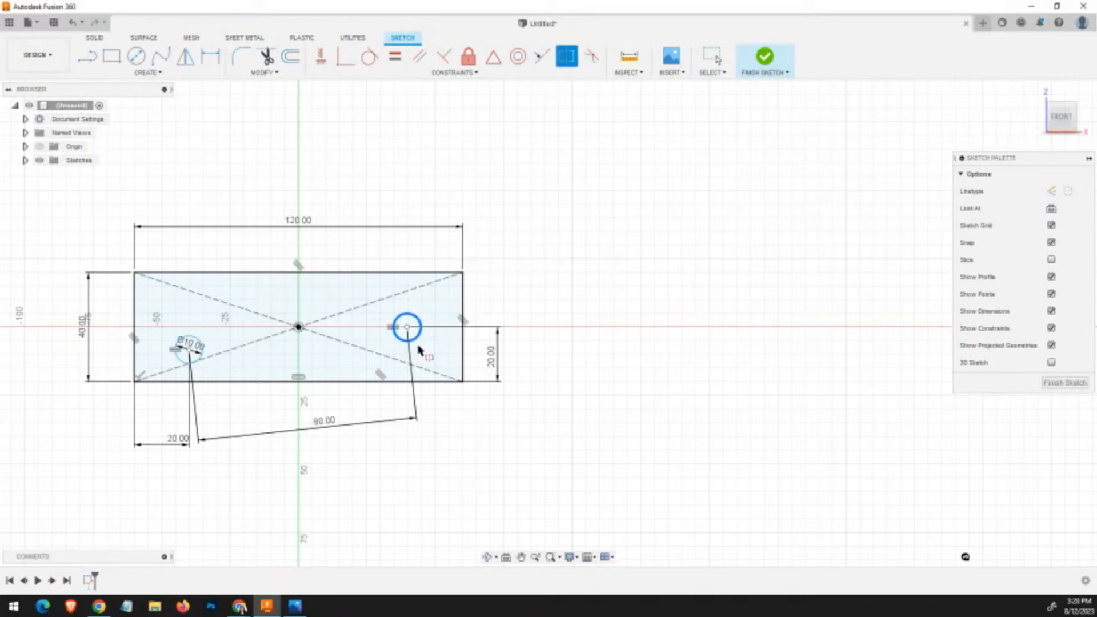
{"action": "left_click", "coordinate": [196, 359]}
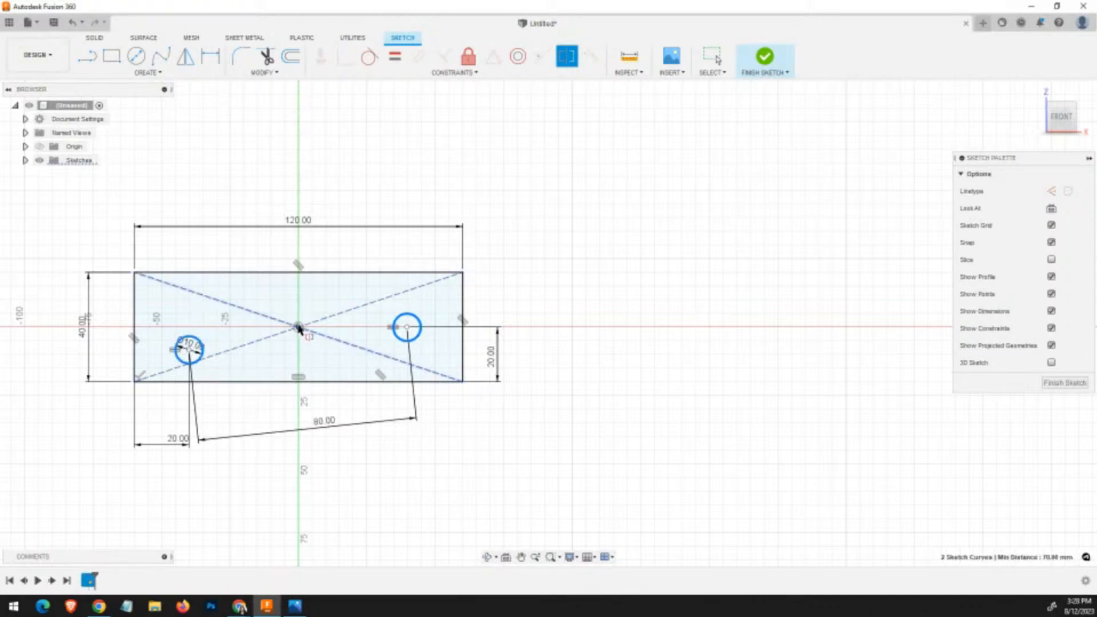
{"action": "left_click", "coordinate": [299, 329]}
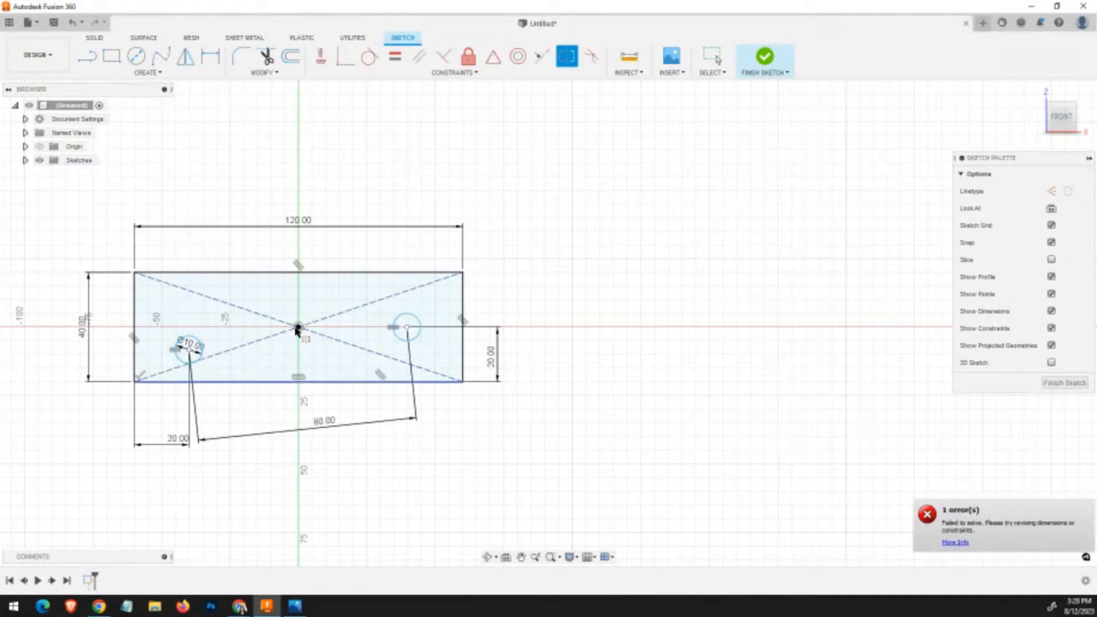
{"action": "left_click", "coordinate": [298, 328]}
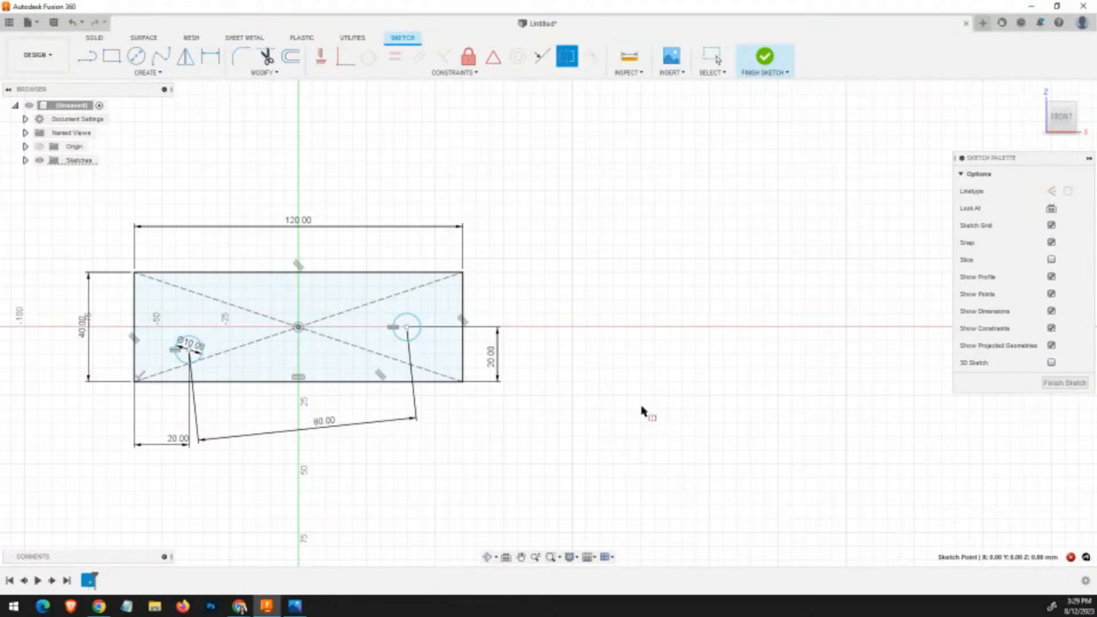
{"action": "key", "text": "Escape"}
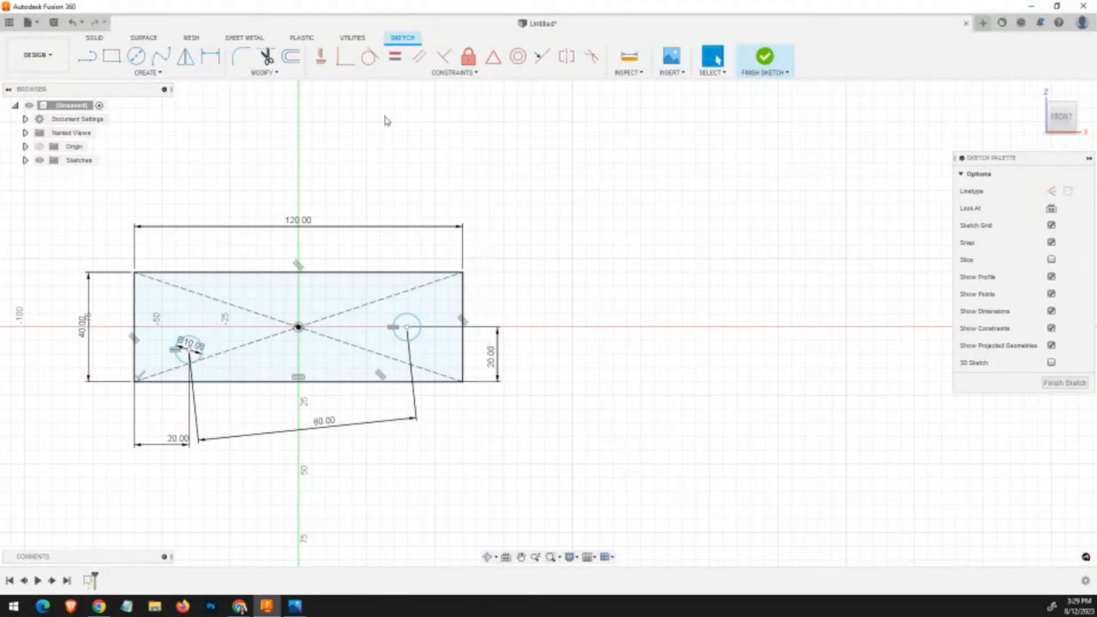
Test the negative-X circle's vertical freedom by moving it above the plate and back to about 4 mm above the horizontal axis.
{"action": "left_click", "coordinate": [322, 58]}
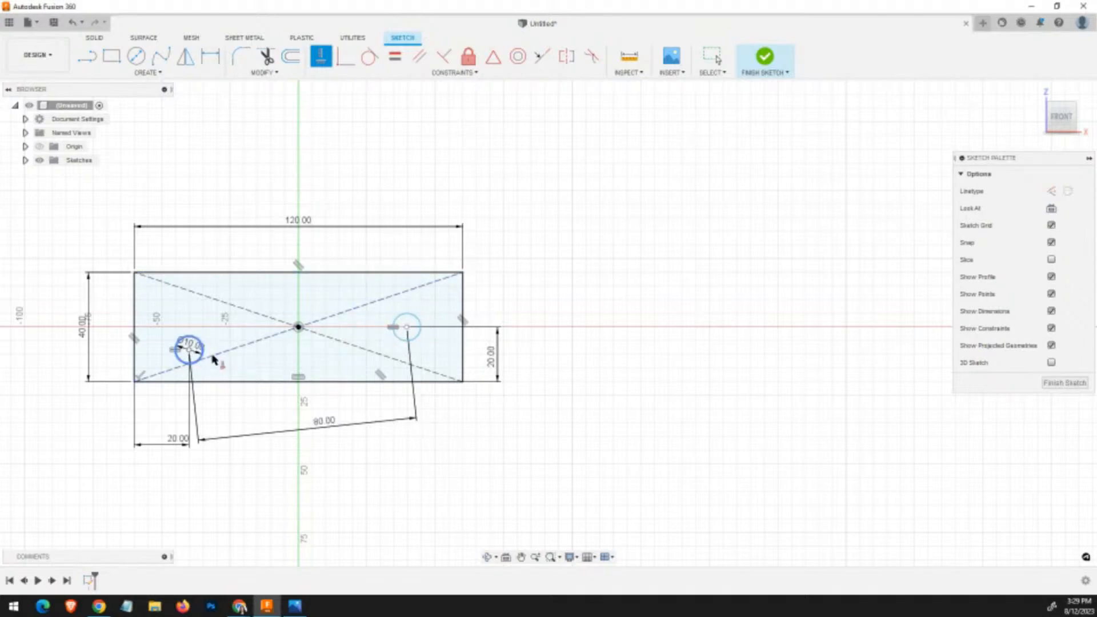
{"action": "key", "text": "Escape"}
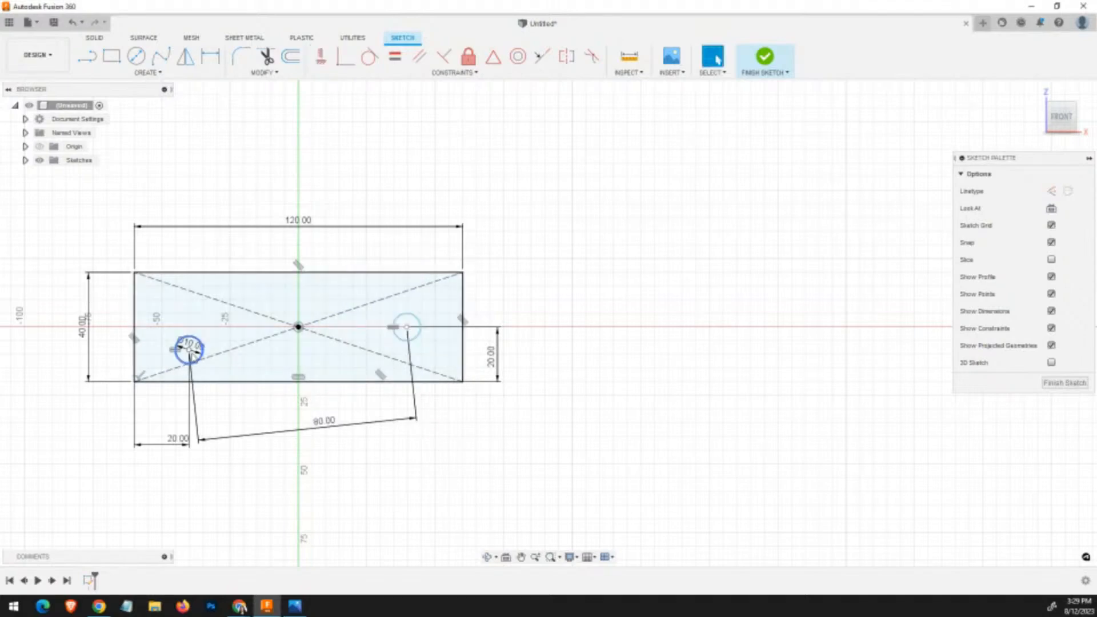
{"action": "left_click", "coordinate": [195, 361]}
{"action": "left_click", "coordinate": [210, 361]}
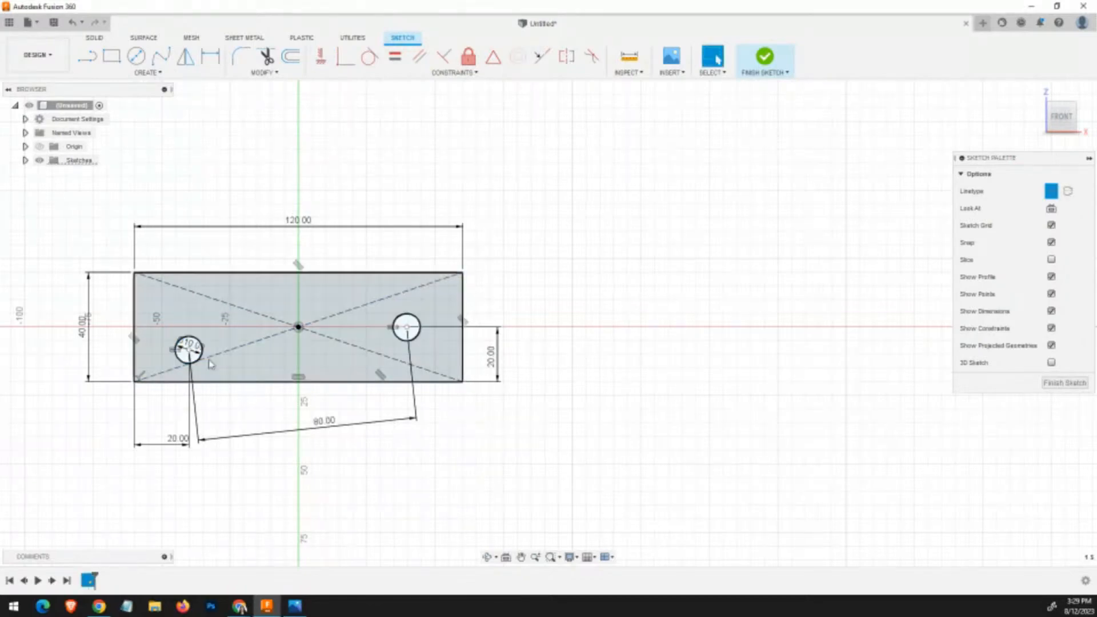
{"action": "left_click_drag", "start_coordinate": [190, 350], "coordinate": [94, 348]}
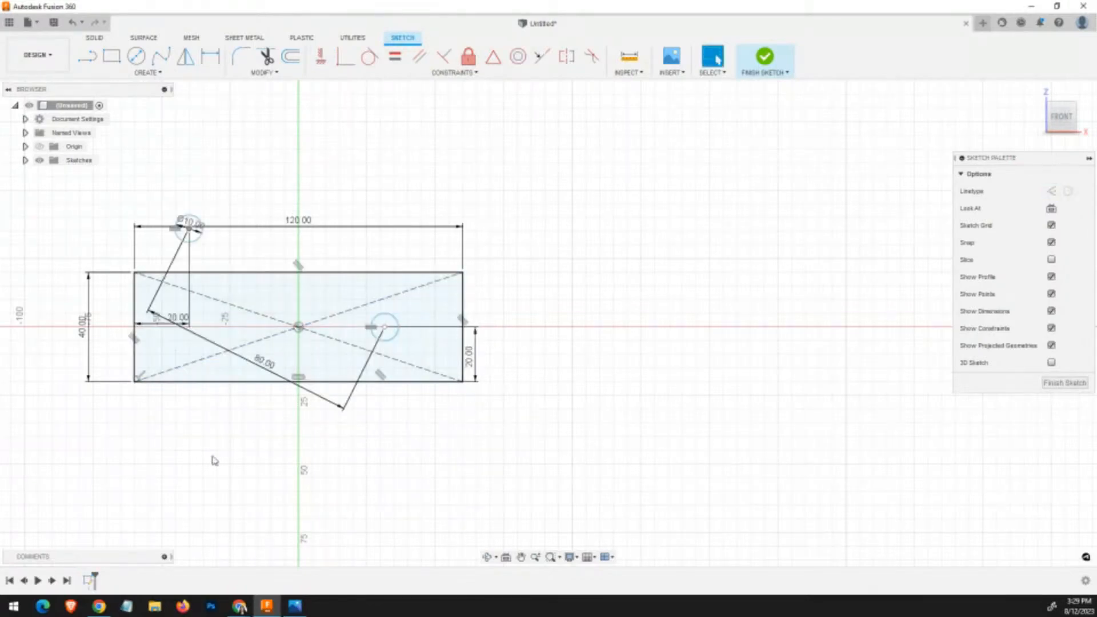
{"action": "left_click_drag", "start_coordinate": [215, 461], "coordinate": [215, 394]}
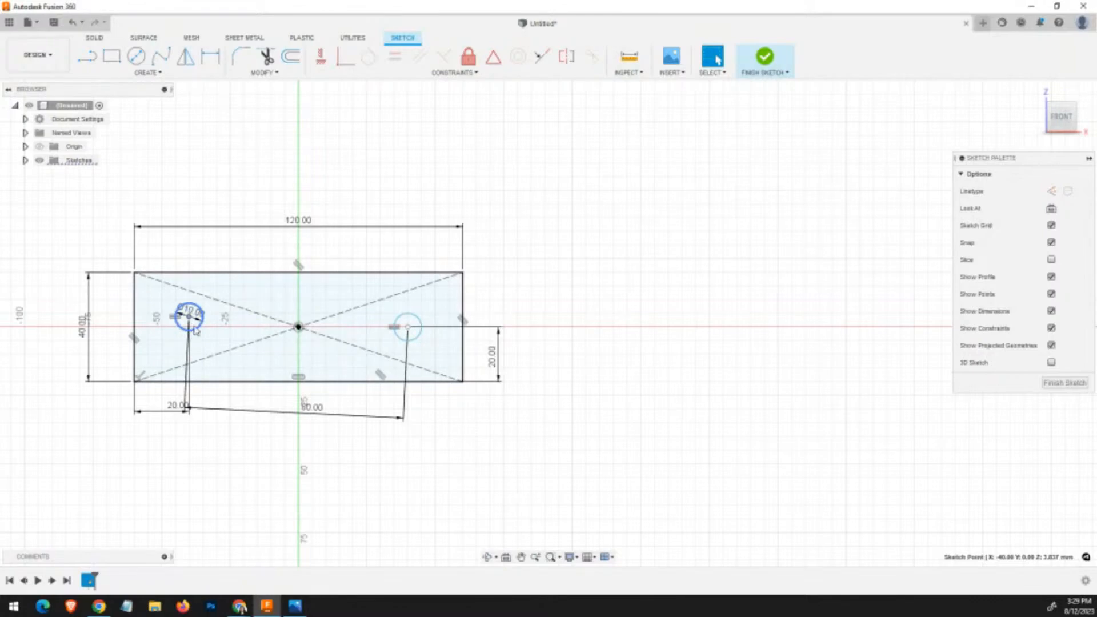
{"action": "left_click", "coordinate": [339, 149]}
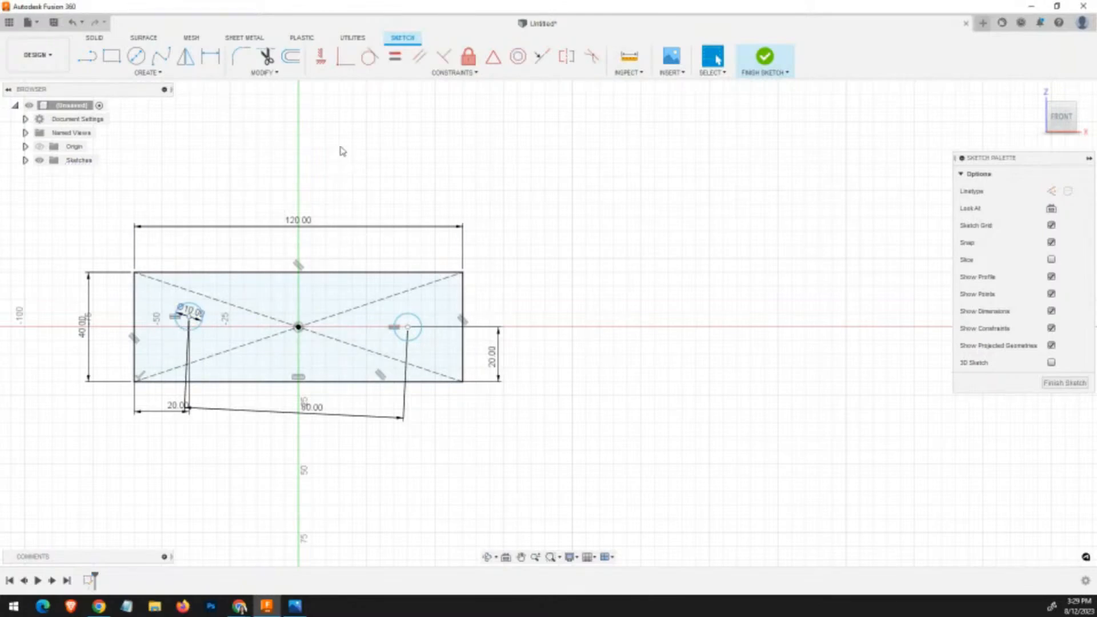
Align the two hole circles' center points with a Horizontal/Vertical constraint.
{"action": "left_click", "coordinate": [321, 57]}
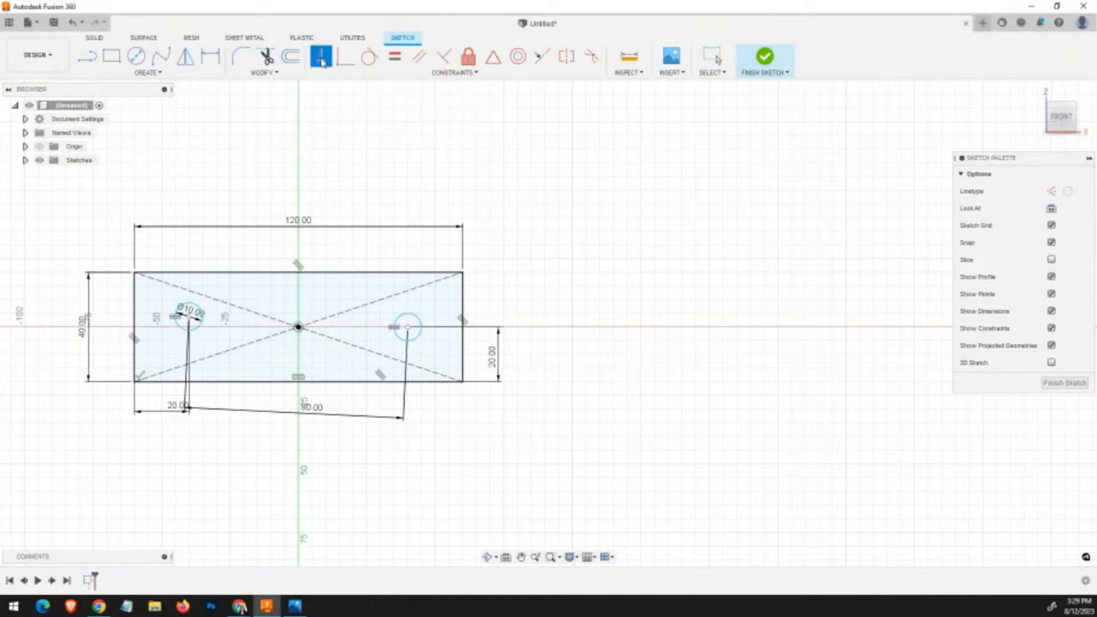
{"action": "left_click", "coordinate": [407, 328]}
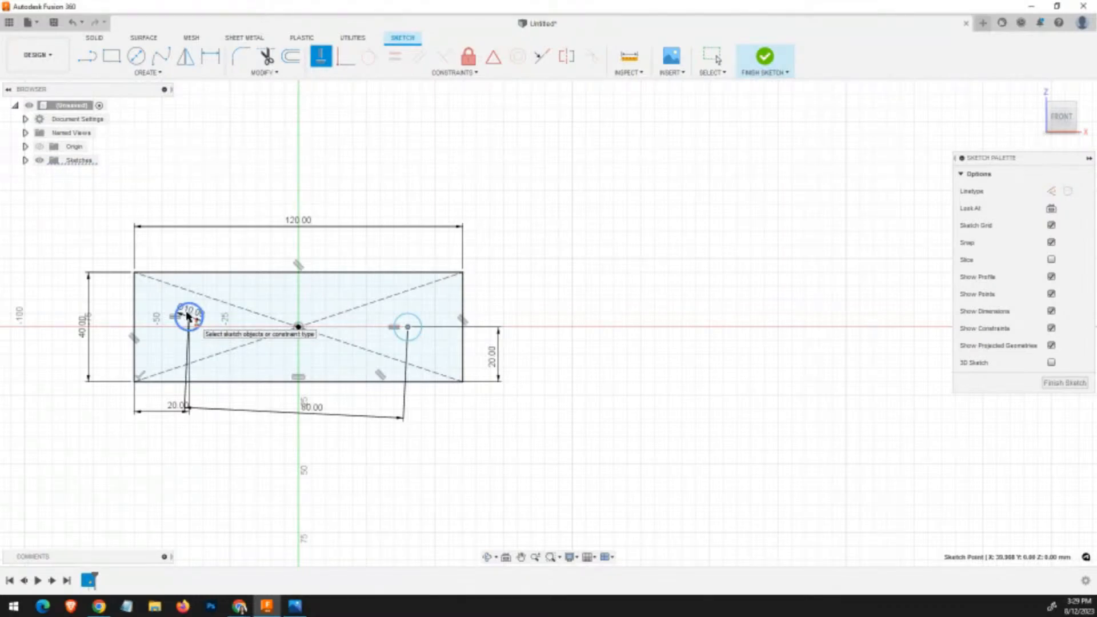
{"action": "left_click", "coordinate": [187, 316]}
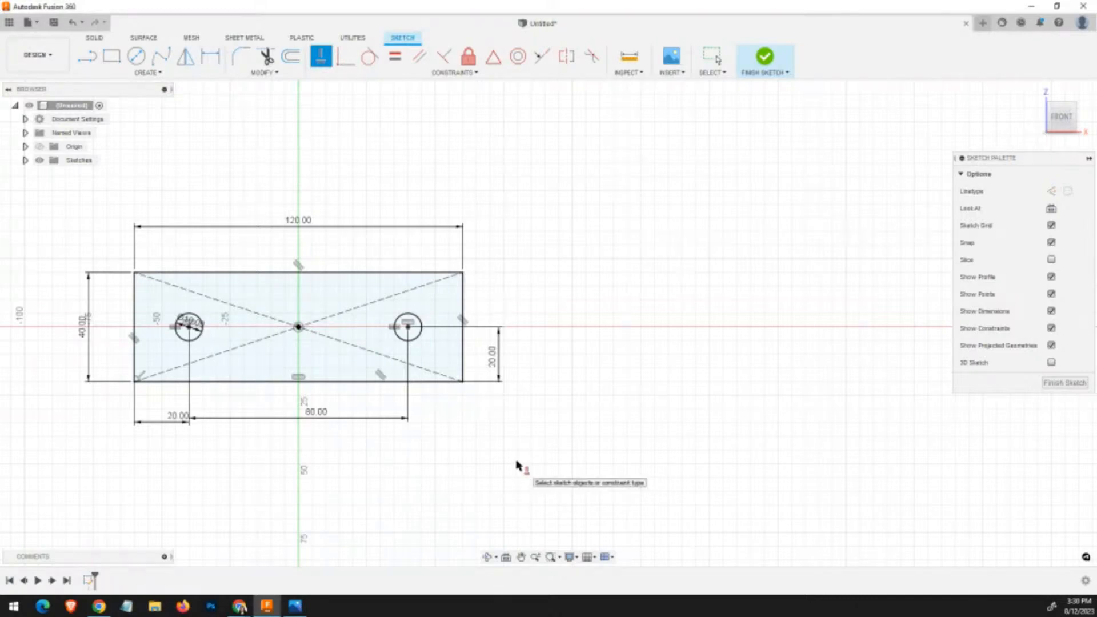
{"action": "key", "text": "Escape"}
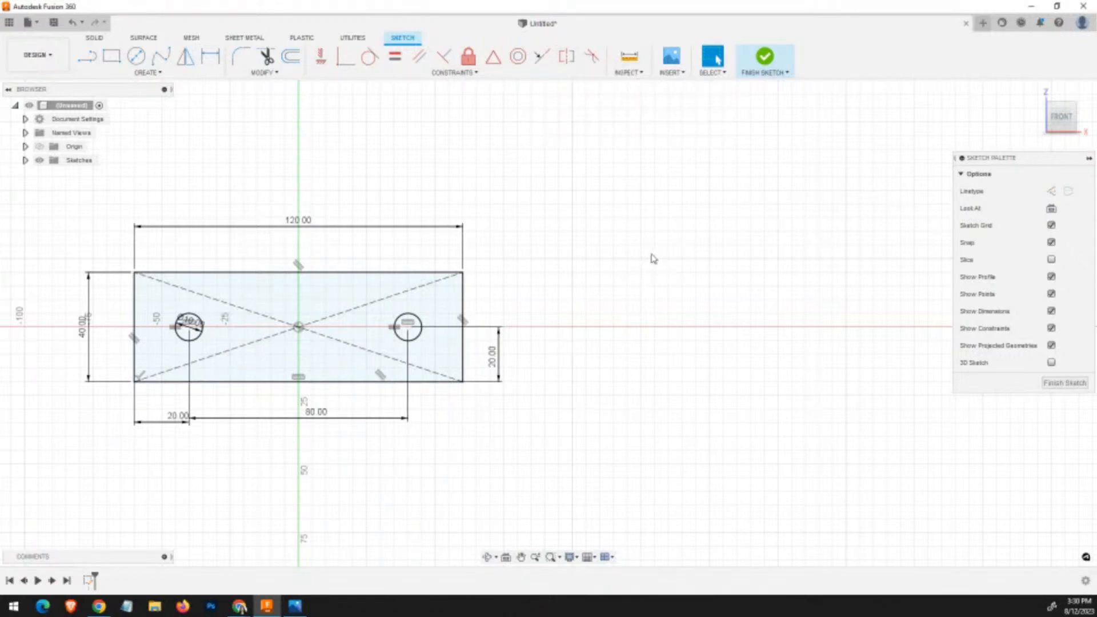
Sketch a vertical line about 48 mm long in the empty area beyond the plate's positive-X side.
{"action": "key", "text": "l"}
{"action": "left_click", "coordinate": [655, 204]}
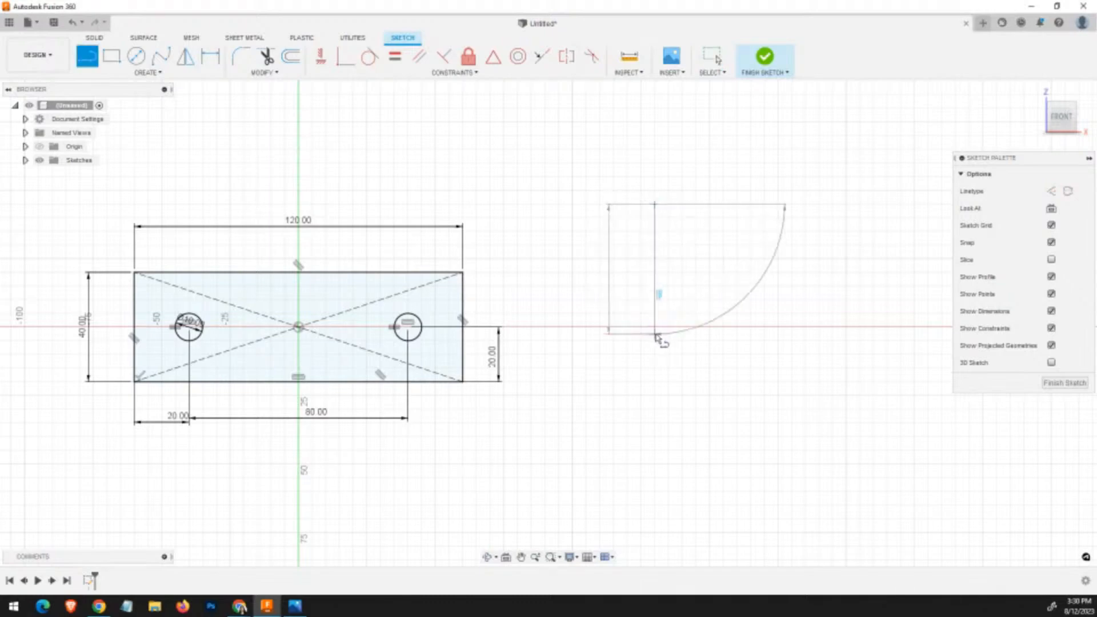
{"action": "left_click", "coordinate": [655, 335]}
{"action": "key", "text": "Escape"}
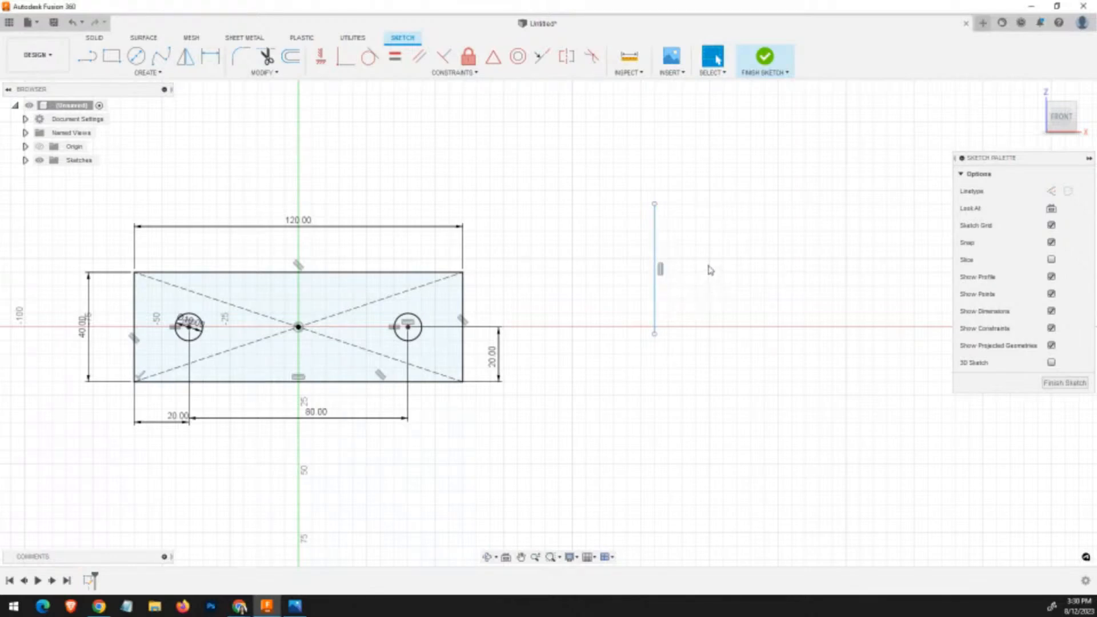
Draw a small circle on the positive-X side of the standalone vertical line and a larger one on its negative-X side.
{"action": "key", "text": "c"}
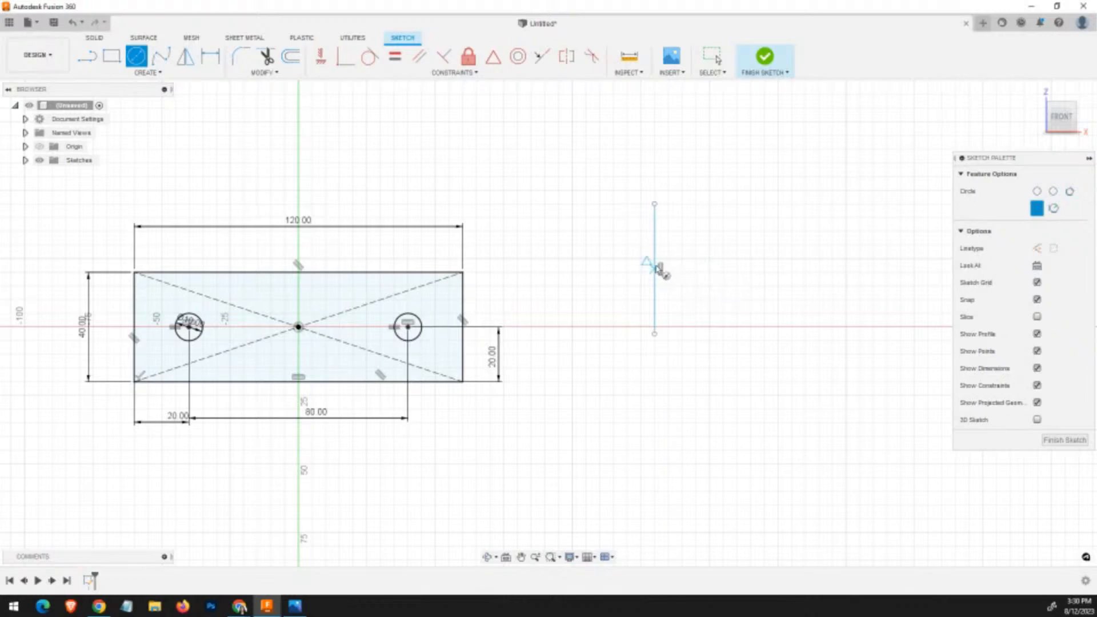
{"action": "left_click", "coordinate": [688, 261]}
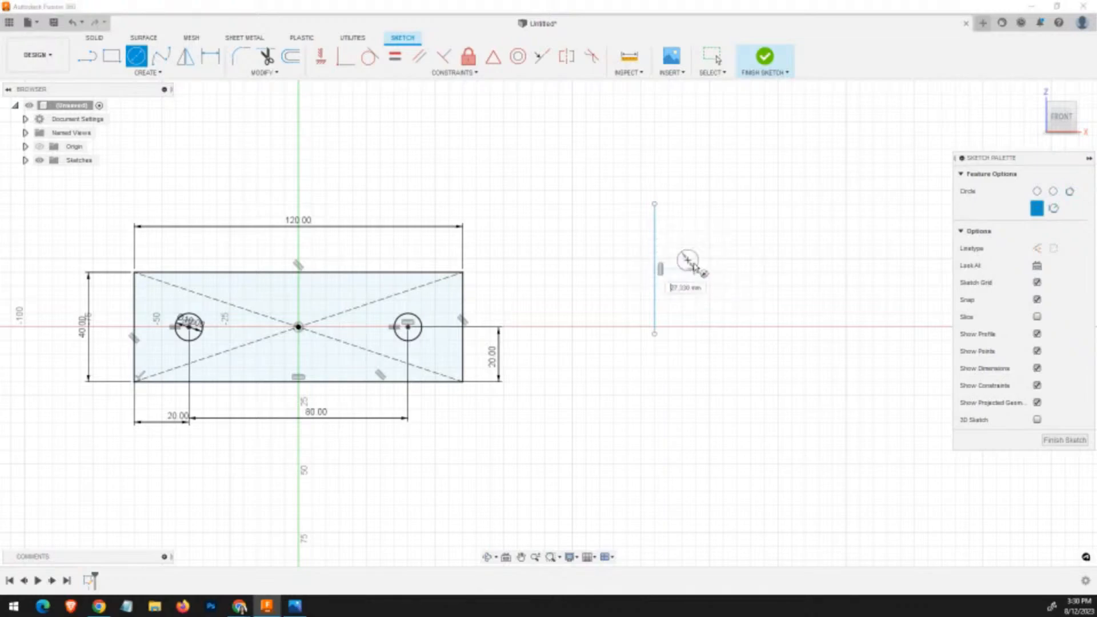
{"action": "key", "text": "Escape"}
{"action": "left_click", "coordinate": [697, 271]}
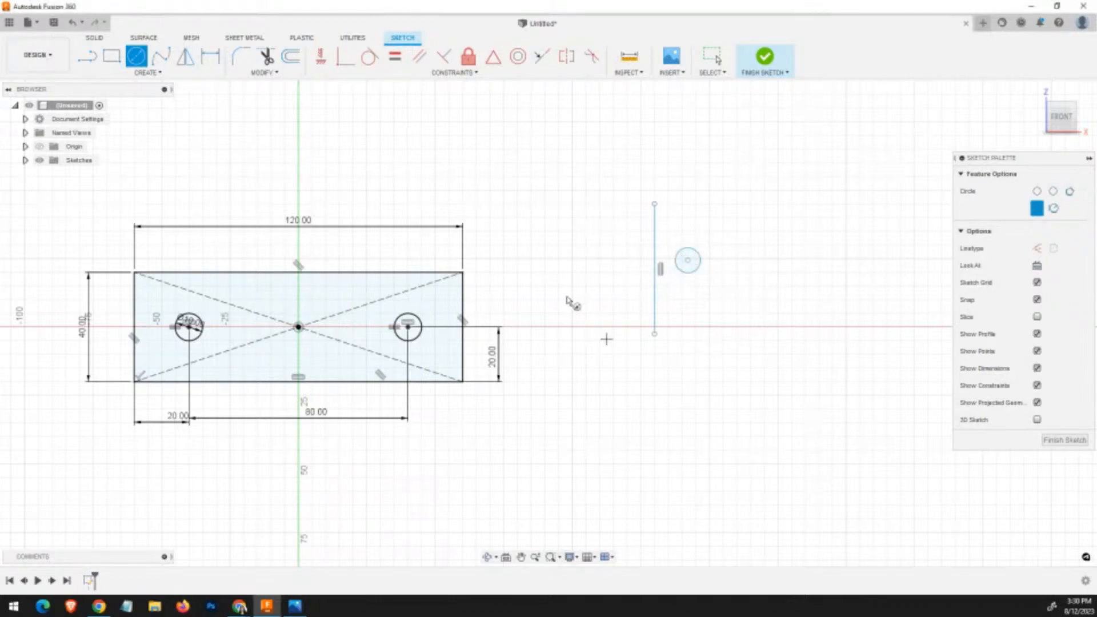
{"action": "left_click", "coordinate": [614, 262]}
{"action": "left_click", "coordinate": [636, 273]}
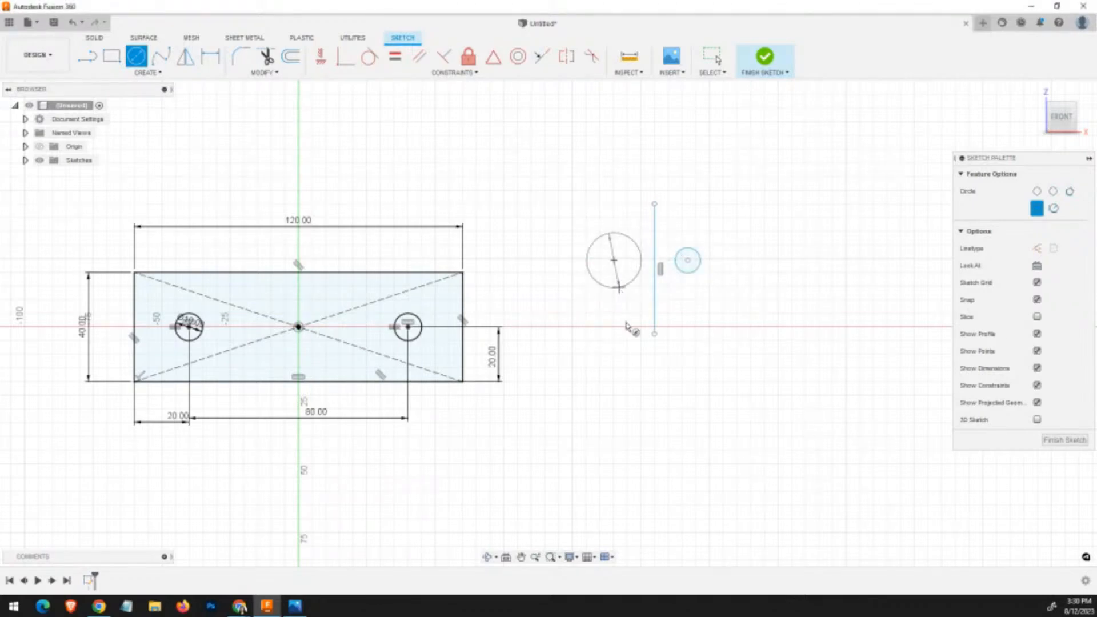
{"action": "key", "text": "Escape"}
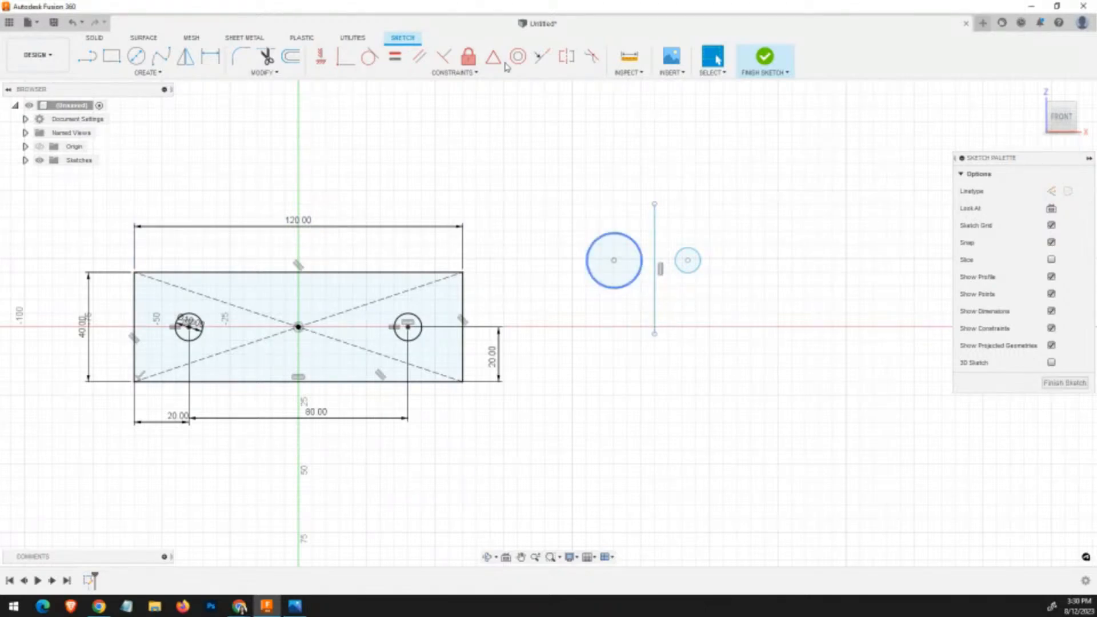
Make the small and large circles symmetric about the standalone vertical line with a Symmetry constraint.
{"action": "left_click", "coordinate": [567, 66]}
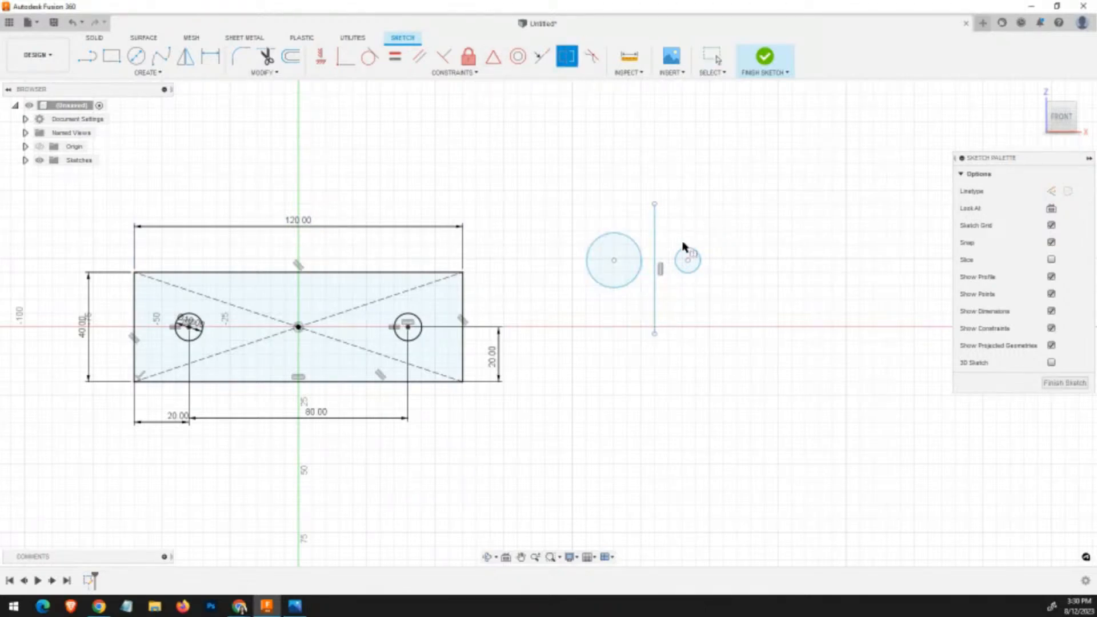
{"action": "left_click", "coordinate": [697, 252]}
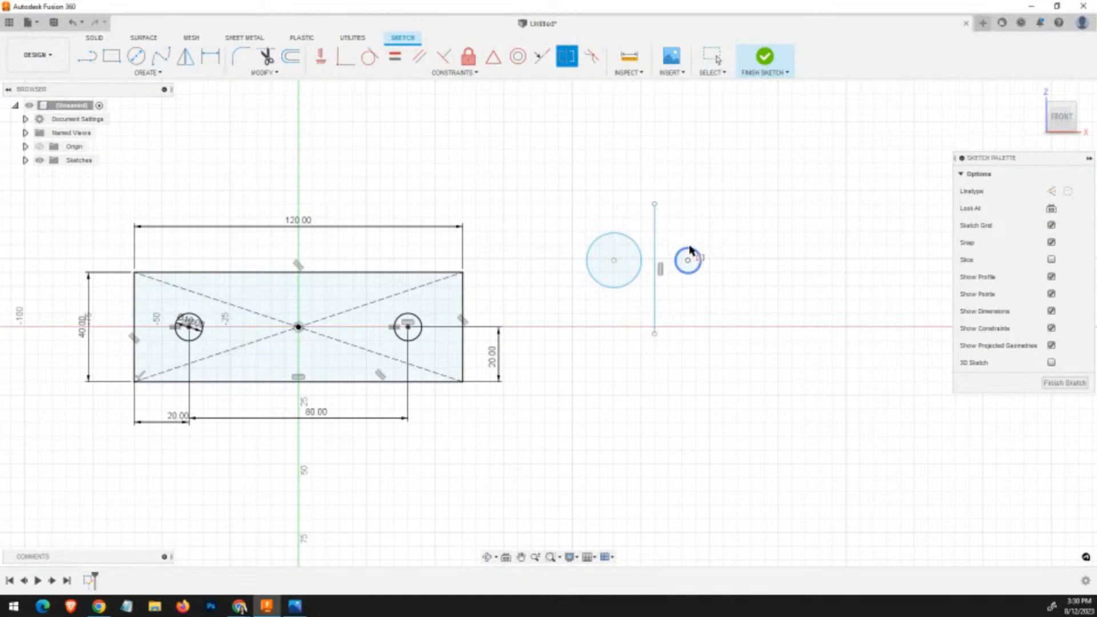
{"action": "left_click", "coordinate": [597, 243]}
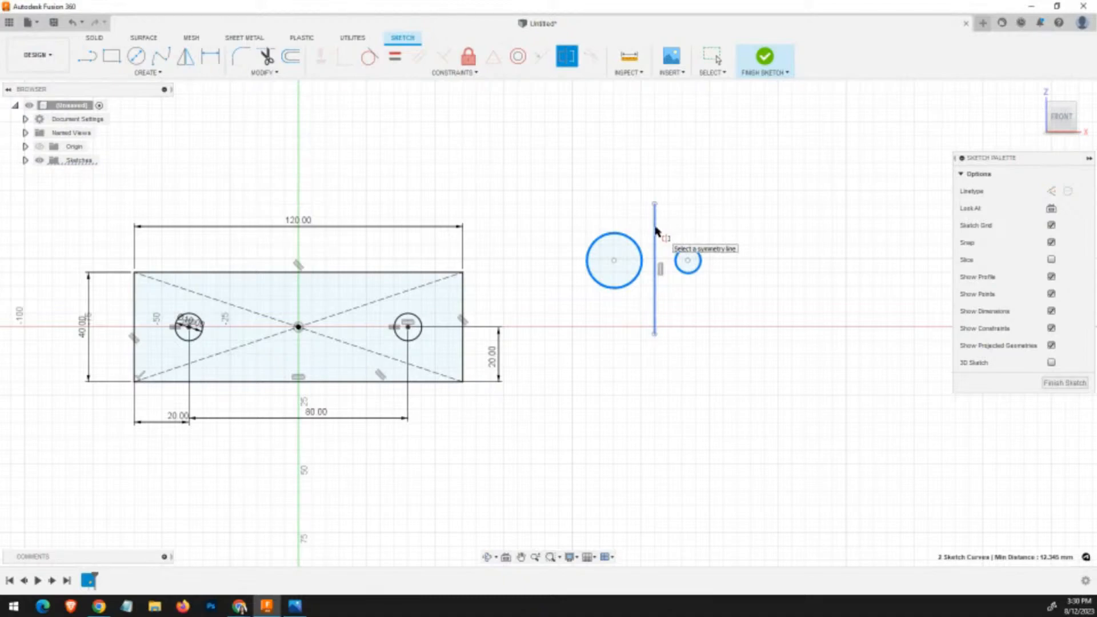
{"action": "left_click", "coordinate": [656, 230]}
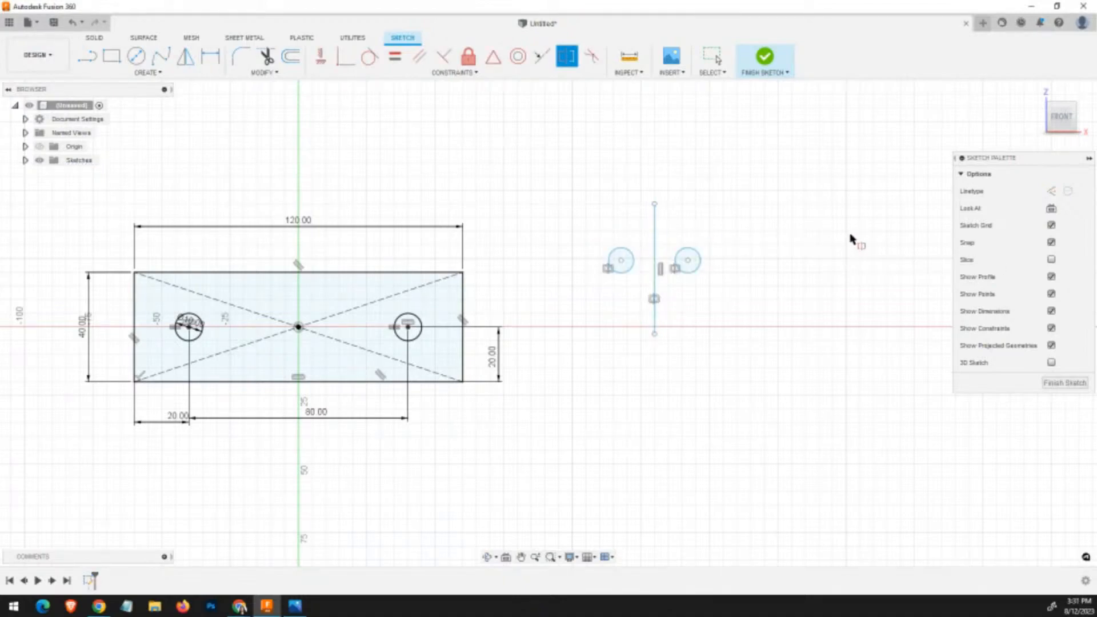
{"action": "key", "text": "Escape"}
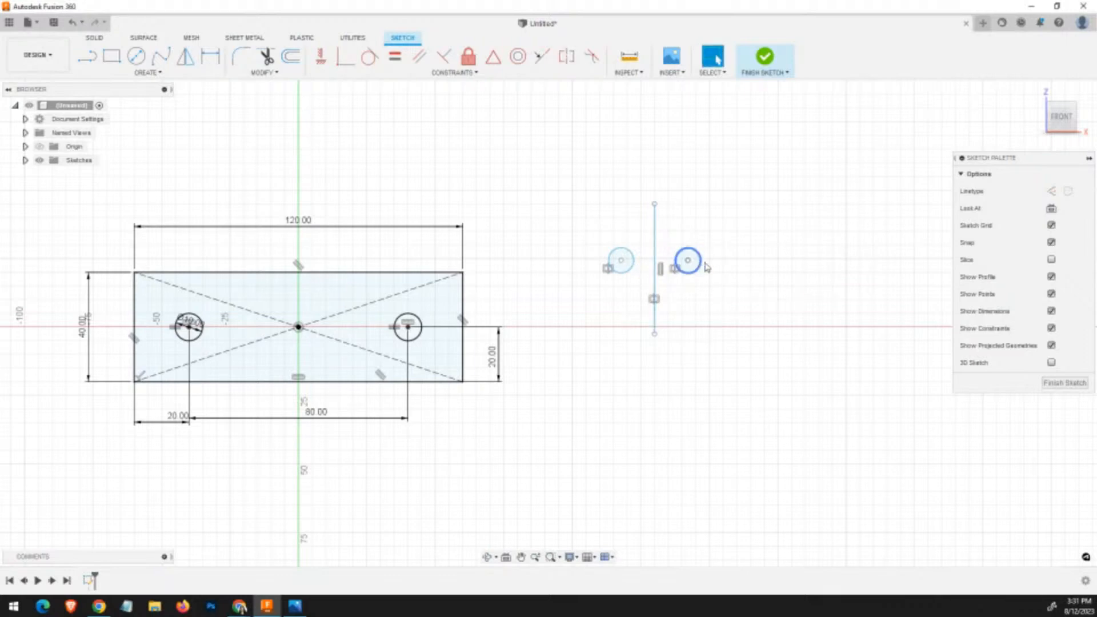
Test the symmetry by shrinking the positive-X circle to about 6 mm diameter and shifting the vertical line slightly.
{"action": "mouse_move", "coordinate": [706, 269]}
{"action": "left_mouse_down"}
{"action": "mouse_move", "coordinate": [840, 270]}
{"action": "mouse_move", "coordinate": [661, 270]}
{"action": "mouse_move", "coordinate": [689, 273]}
{"action": "left_mouse_up"}
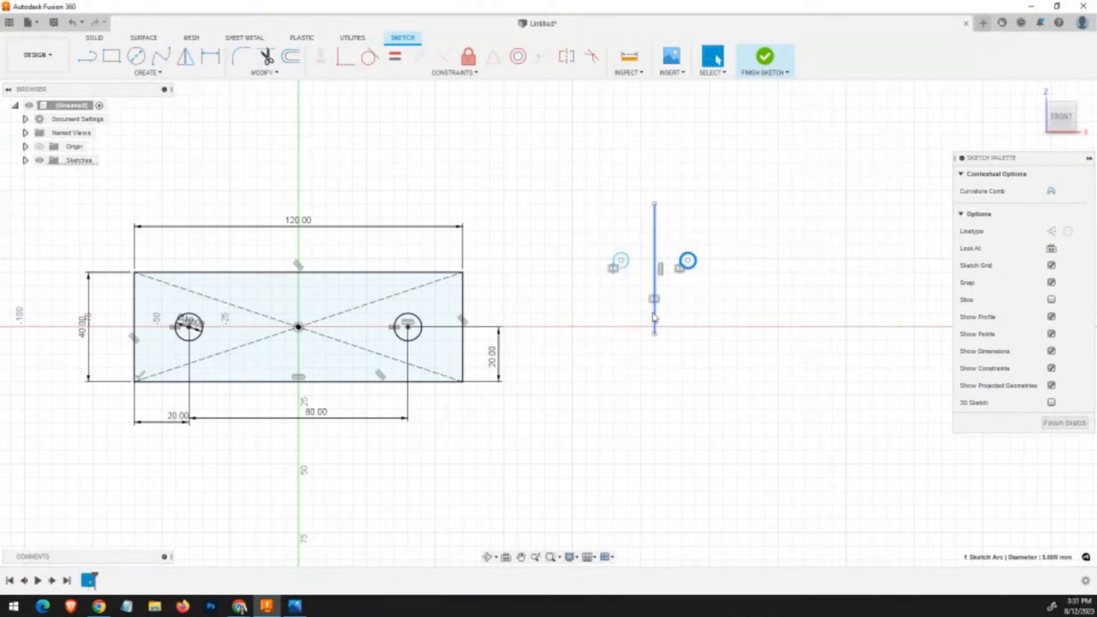
{"action": "mouse_move", "coordinate": [669, 314]}
{"action": "left_mouse_down"}
{"action": "mouse_move", "coordinate": [557, 309]}
{"action": "mouse_move", "coordinate": [670, 308]}
{"action": "mouse_move", "coordinate": [596, 308]}
{"action": "mouse_move", "coordinate": [656, 307]}
{"action": "mouse_move", "coordinate": [646, 181]}
{"action": "mouse_move", "coordinate": [668, 407]}
{"action": "mouse_move", "coordinate": [652, 293]}
{"action": "mouse_move", "coordinate": [710, 302]}
{"action": "mouse_move", "coordinate": [618, 300]}
{"action": "mouse_move", "coordinate": [655, 317]}
{"action": "left_mouse_up"}
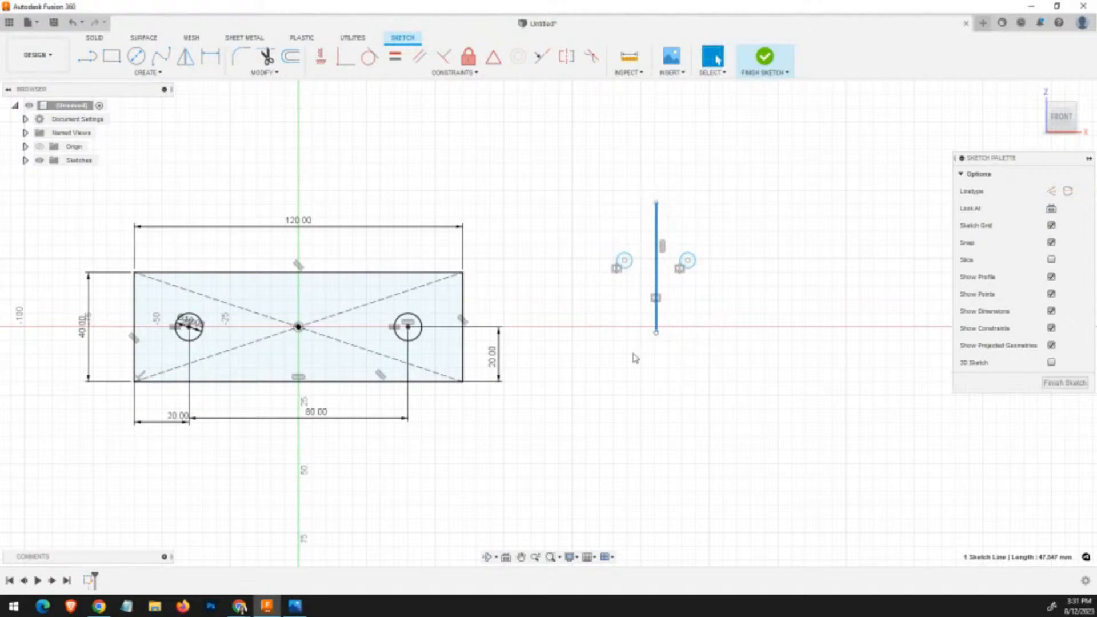
Delete the standalone vertical line and its two symmetric circles beyond the plate's positive-X side.
{"action": "left_click_drag", "start_coordinate": [791, 437], "coordinate": [607, 184]}
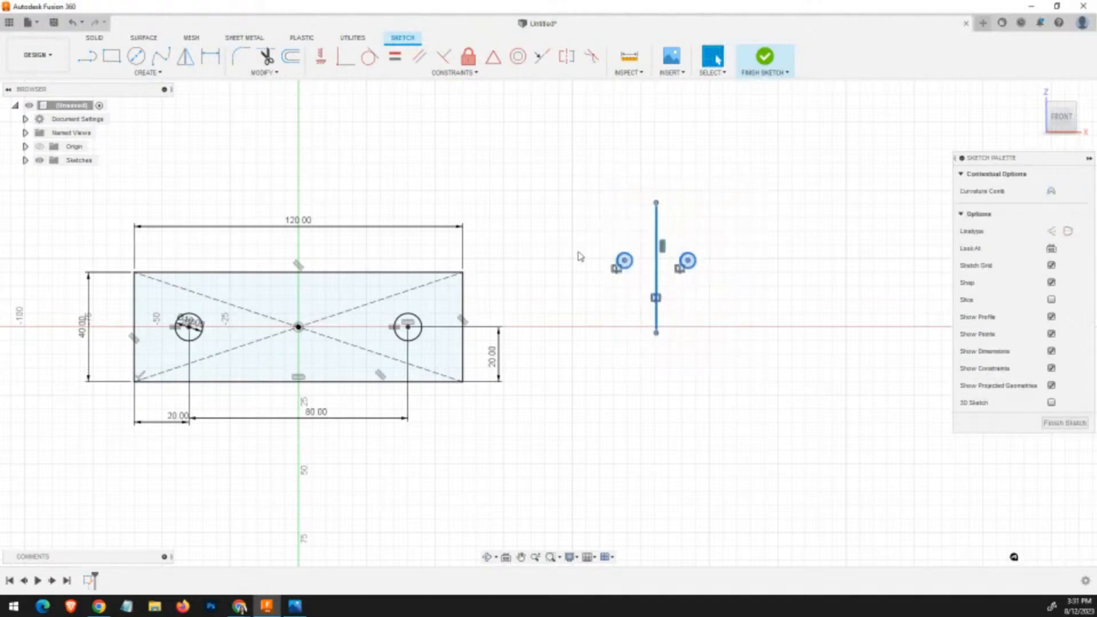
{"action": "key", "text": "Delete"}
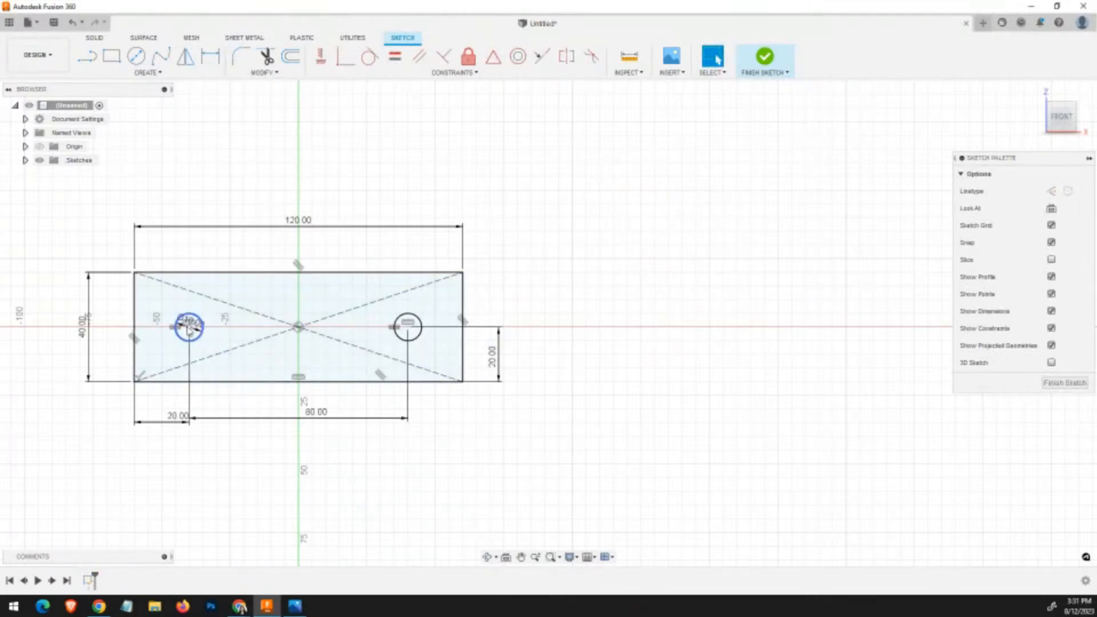
{"action": "left_click", "coordinate": [378, 332]}
Finish the sketch of the plate with its two holes.
{"action": "mouse_move", "coordinate": [424, 476]}
{"action": "middle_mouse_down"}
{"action": "mouse_move", "coordinate": [520, 490]}
{"action": "mouse_move", "coordinate": [567, 475]}
{"action": "mouse_move", "coordinate": [575, 455]}
{"action": "middle_mouse_up"}
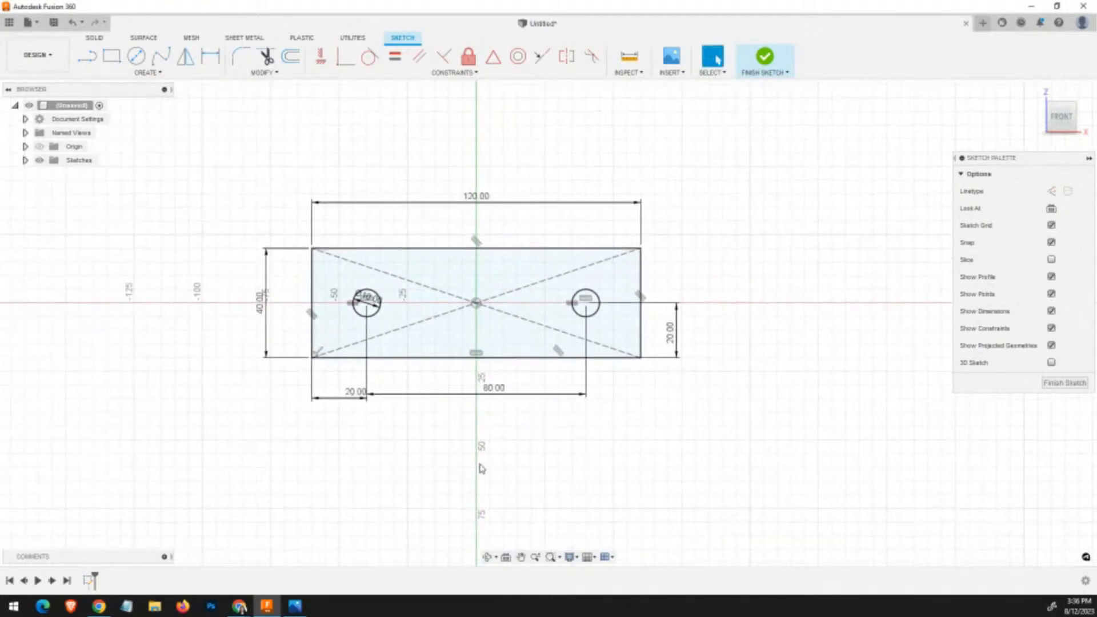
{"action": "scroll", "coordinate": [482, 465], "scroll_direction": "down", "scroll_amount": 1}
{"action": "scroll", "coordinate": [528, 461], "scroll_direction": "up", "scroll_amount": 2}
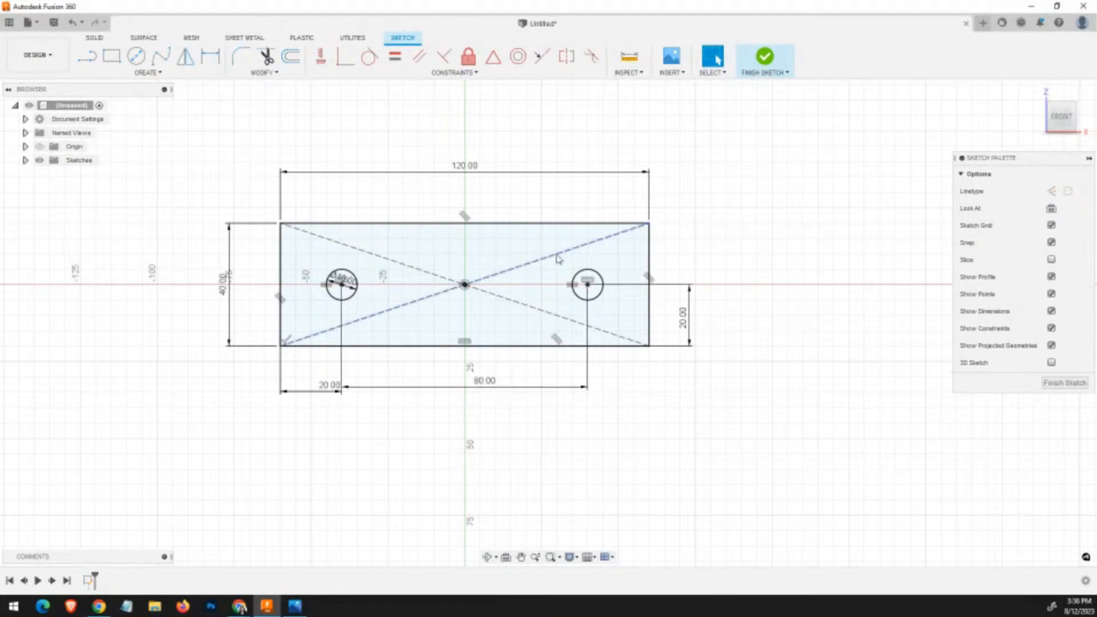
{"action": "left_click", "coordinate": [766, 59]}
{"action": "right_click", "coordinate": [654, 418]}
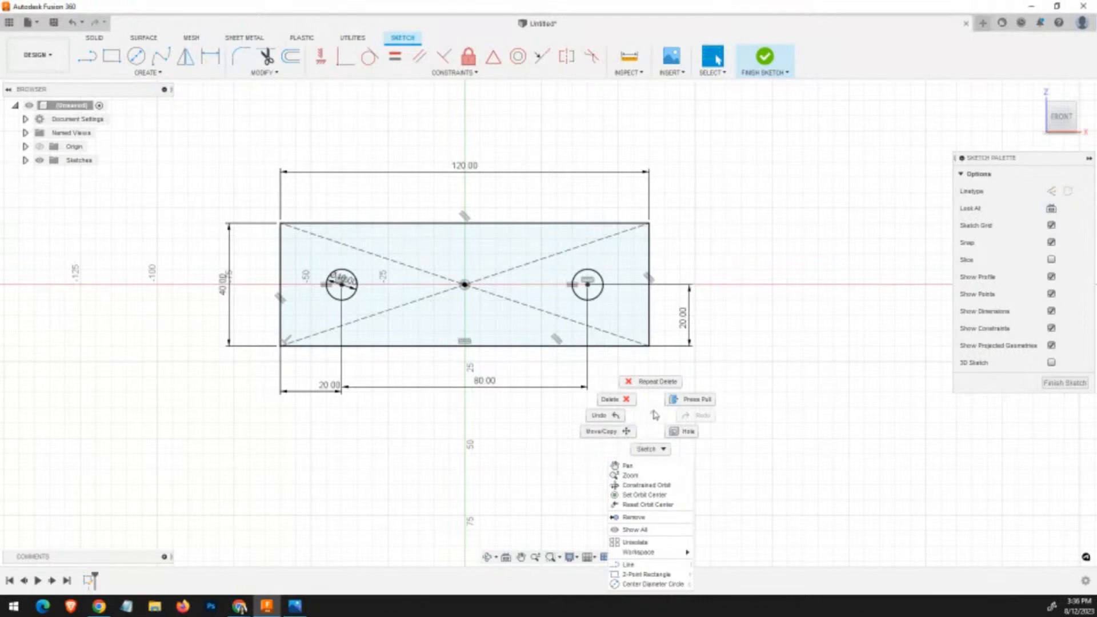
{"action": "left_click", "coordinate": [652, 412]}
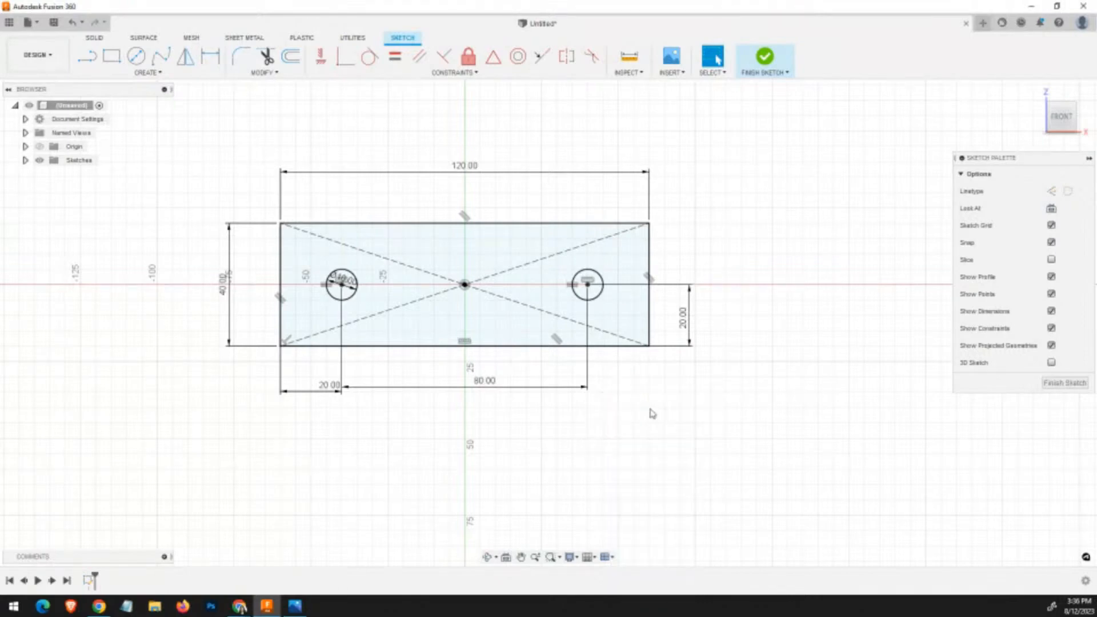
{"action": "right_click", "coordinate": [757, 227]}
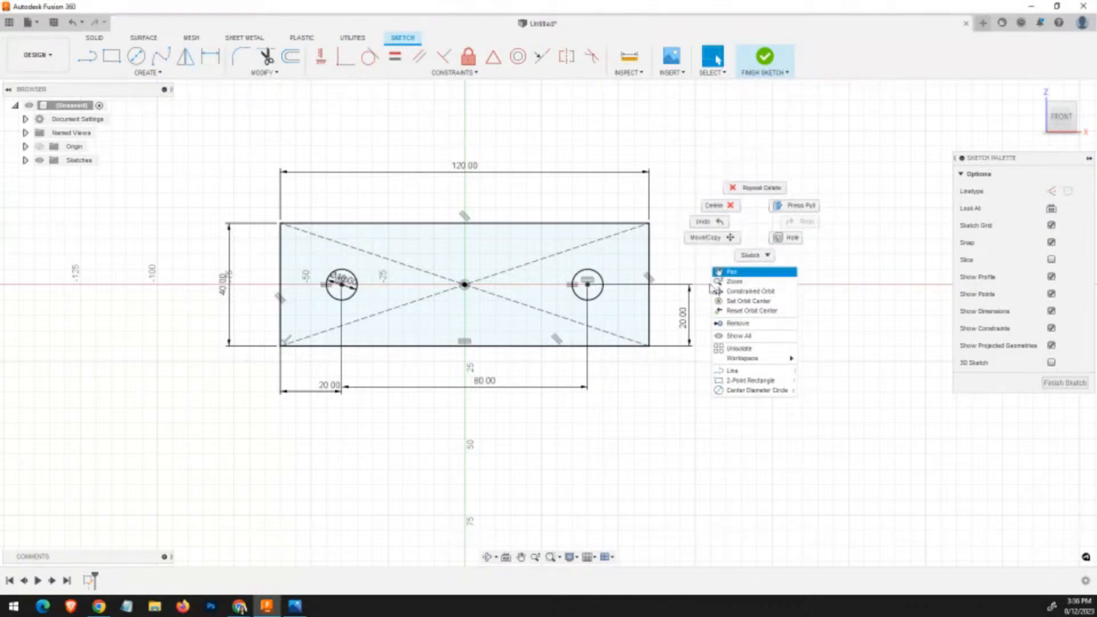
{"action": "left_click", "coordinate": [758, 227]}
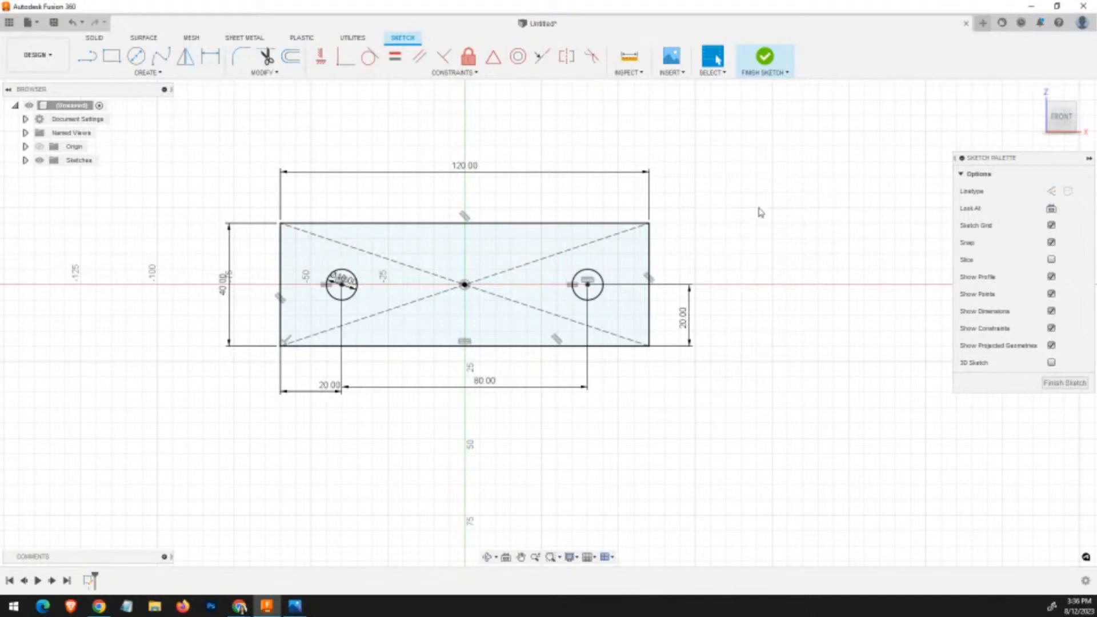
{"action": "left_click", "coordinate": [764, 58]}
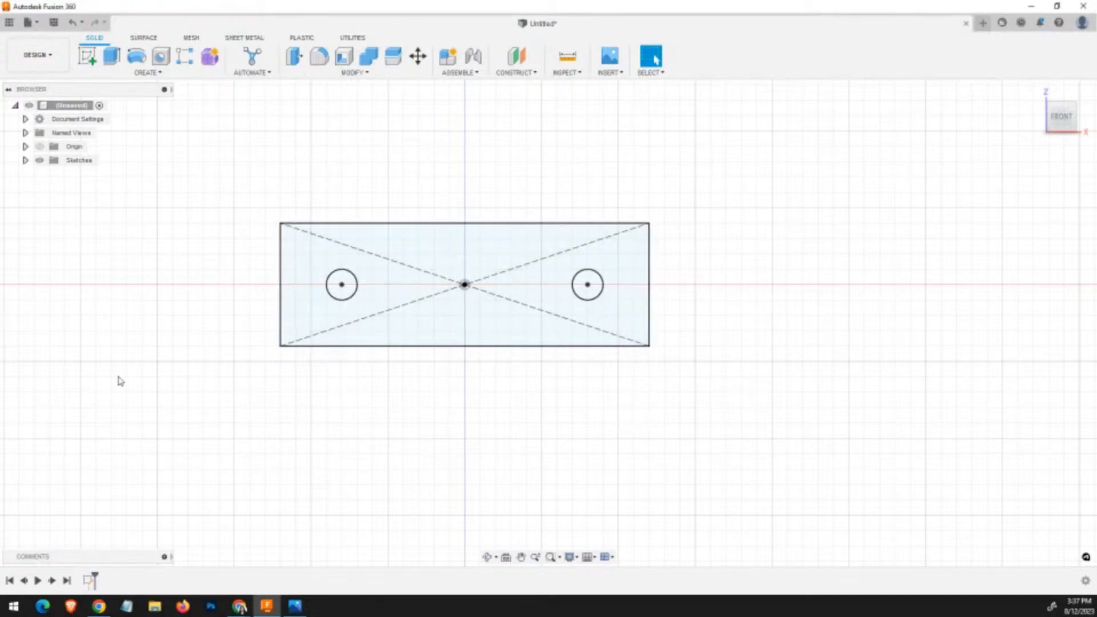
Select the four outline edges of the plate sketch one after another to examine them.
{"action": "left_click", "coordinate": [462, 346]}
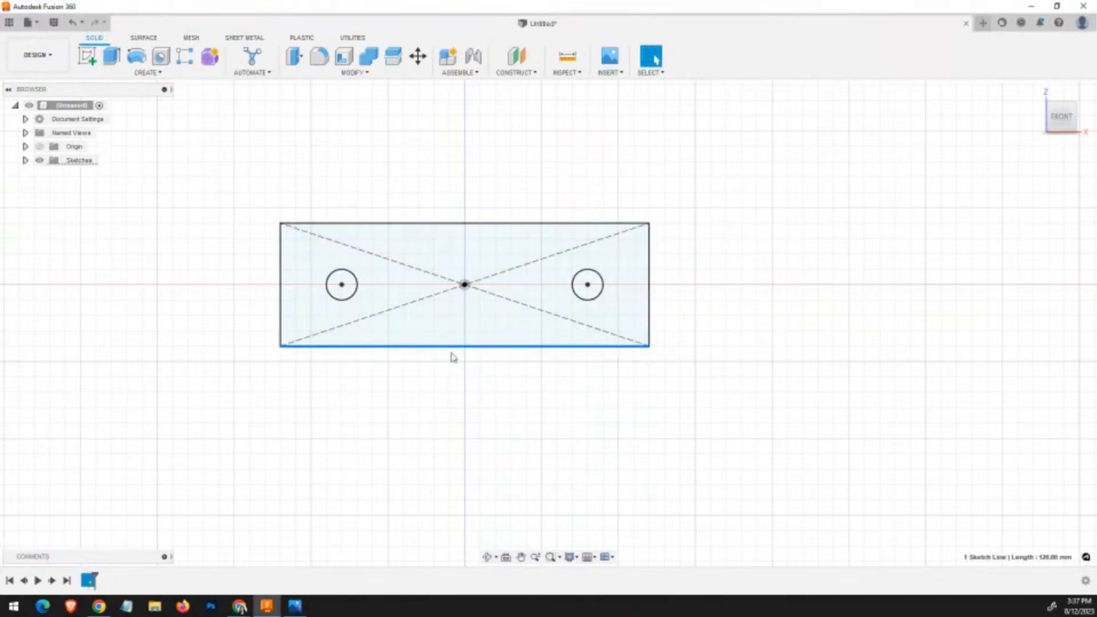
{"action": "left_click_drag", "start_coordinate": [451, 353], "coordinate": [242, 354]}
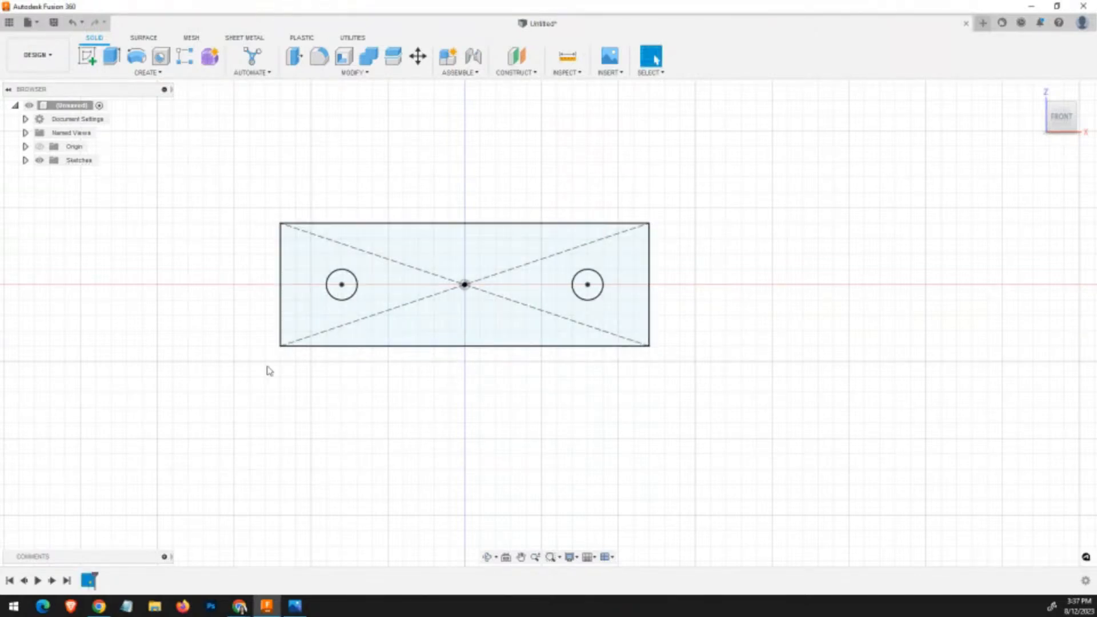
{"action": "left_click", "coordinate": [281, 299]}
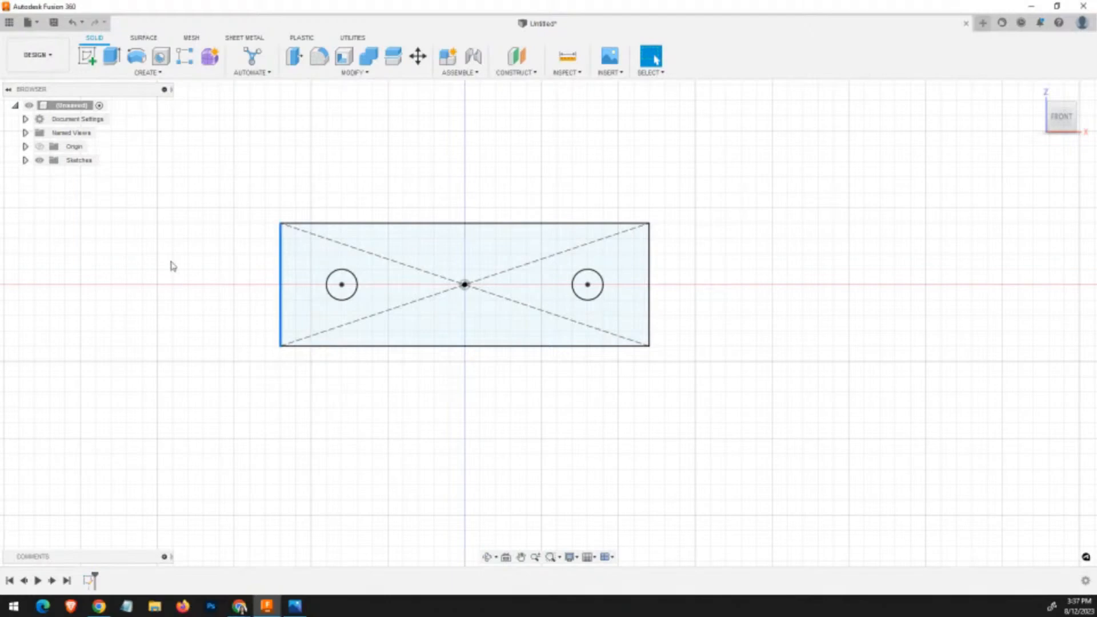
{"action": "left_click", "coordinate": [405, 225]}
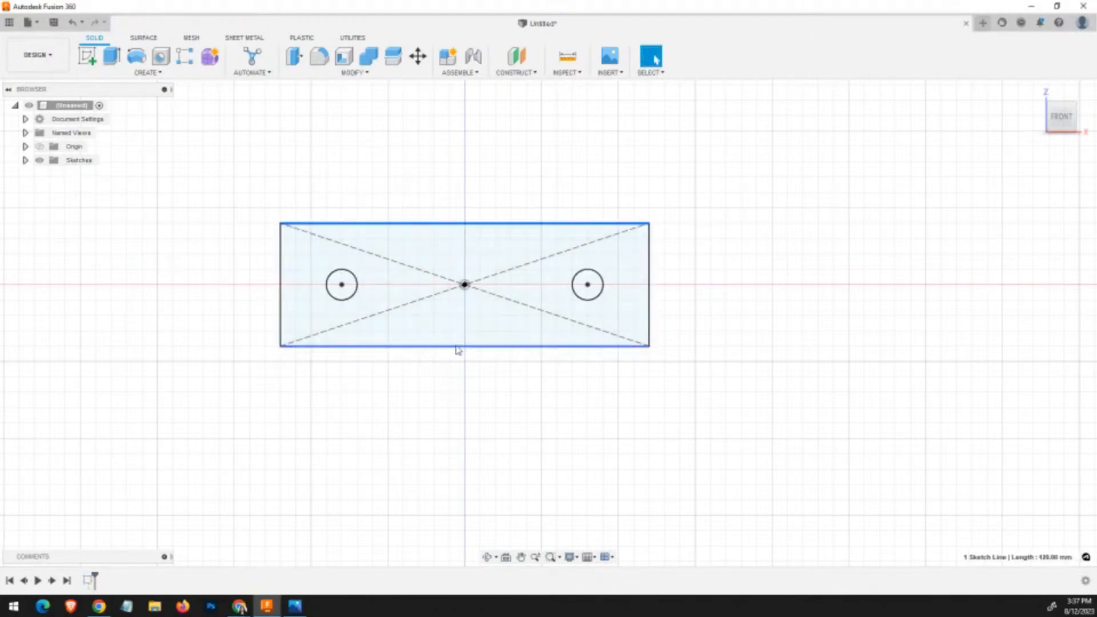
{"action": "left_click", "coordinate": [650, 297]}
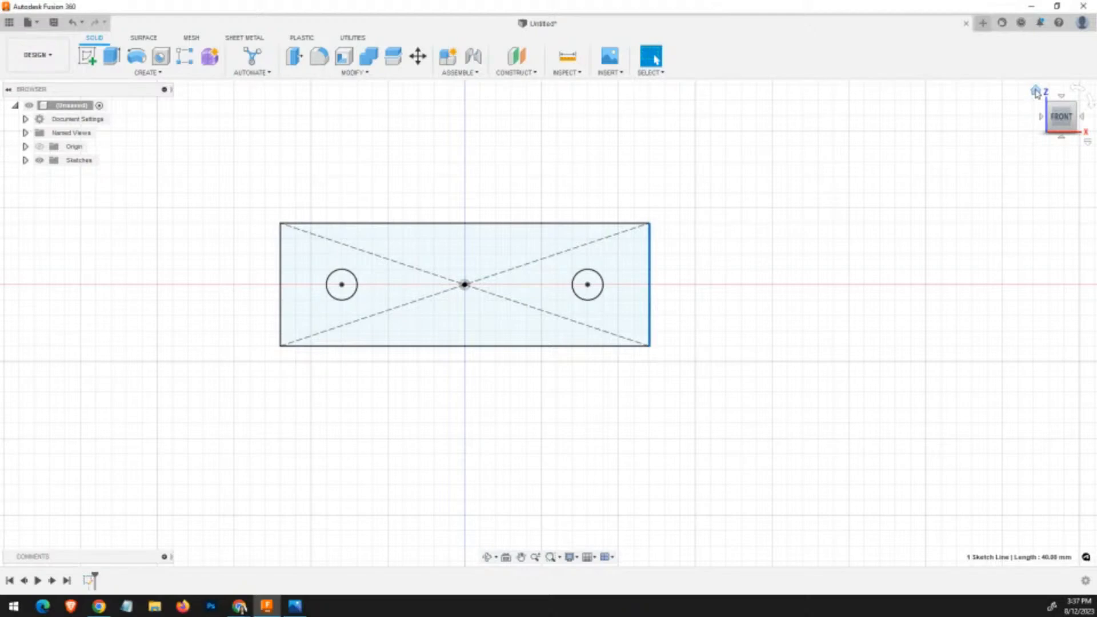
Start an Extrude of the plate profile, leaving out the two hole circles, with a one-sided distance of 6 mm in the home view.
{"action": "left_click", "coordinate": [1036, 92]}
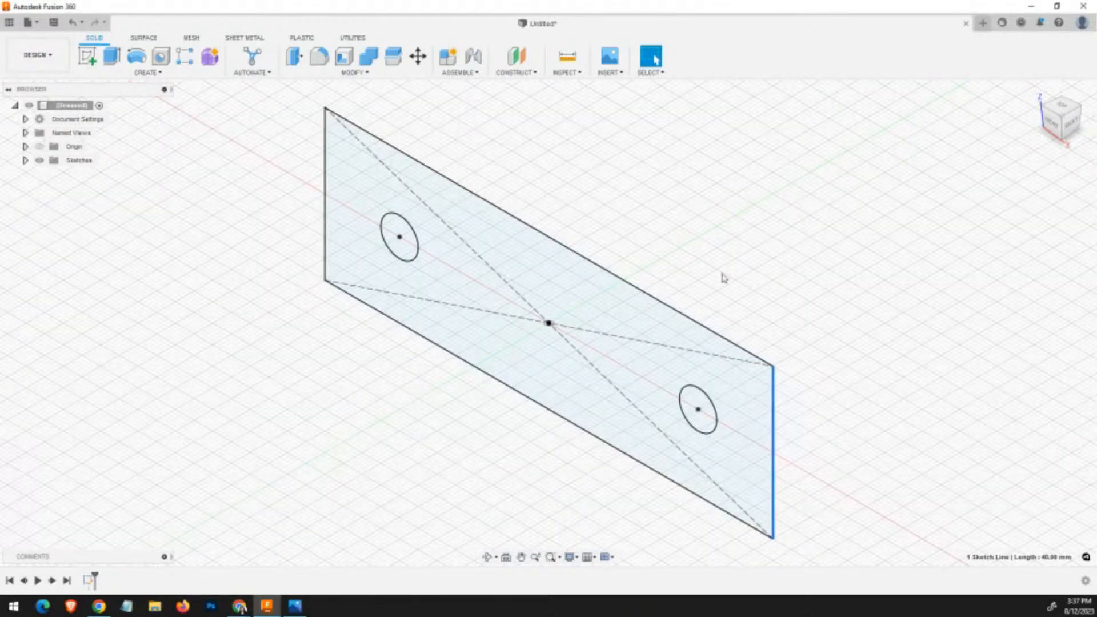
{"action": "left_click", "coordinate": [431, 295]}
{"action": "left_click", "coordinate": [492, 285]}
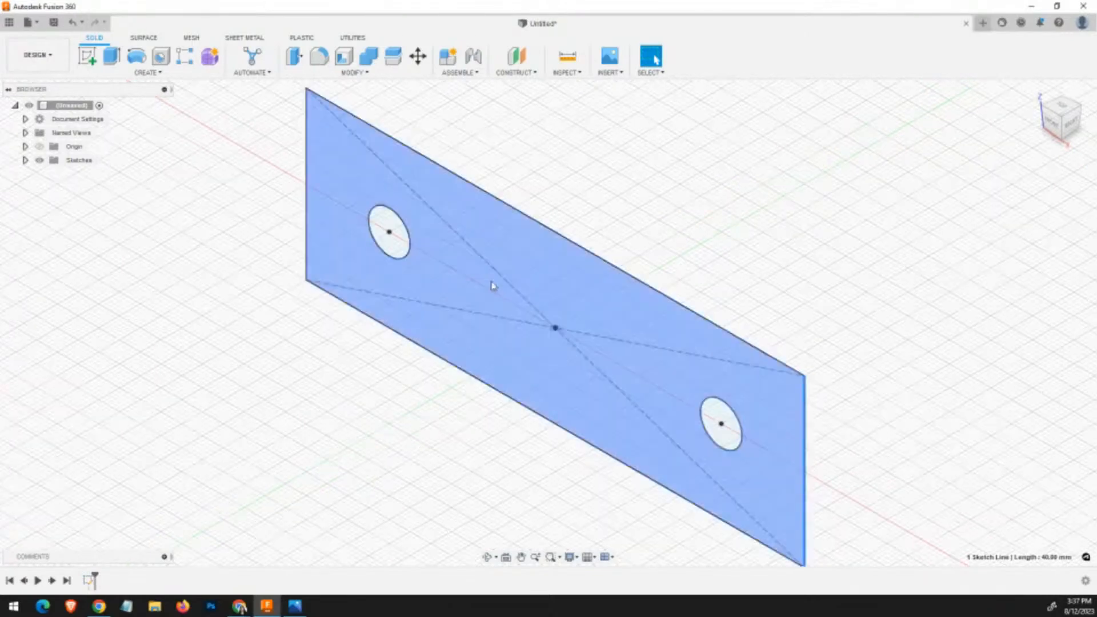
{"action": "scroll", "coordinate": [497, 284], "scroll_direction": "down", "scroll_amount": 4}
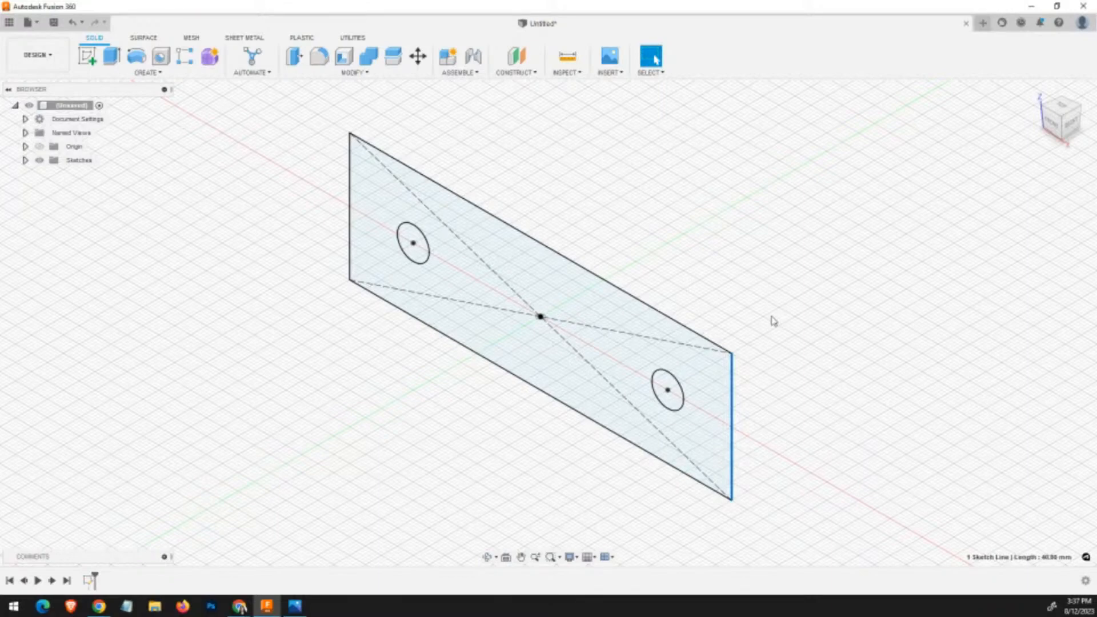
{"action": "key", "text": "e"}
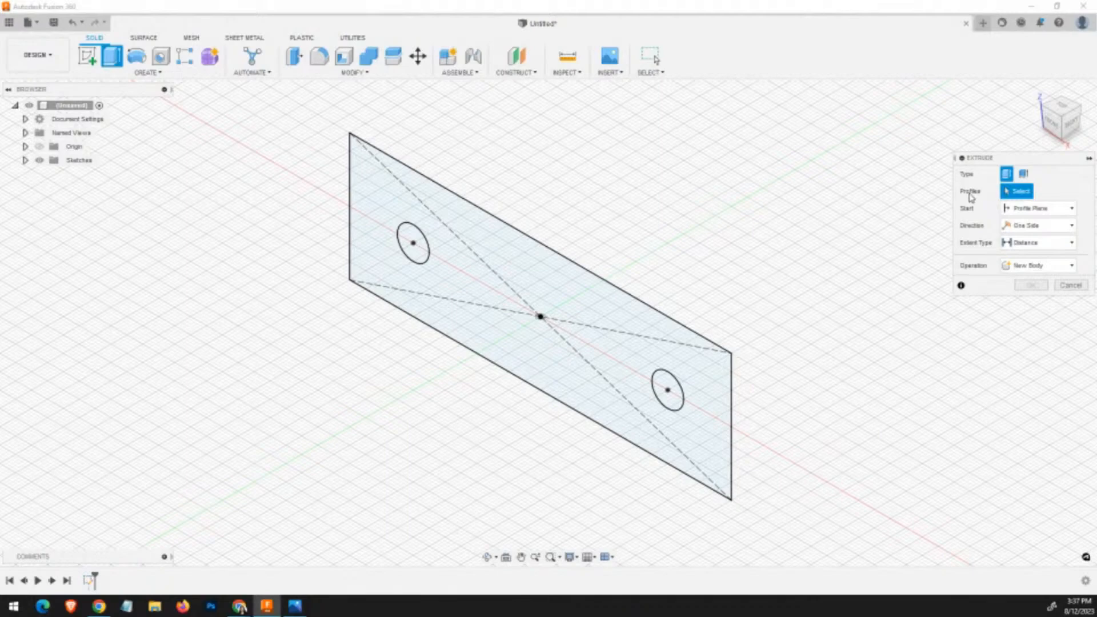
{"action": "left_click", "coordinate": [543, 295]}
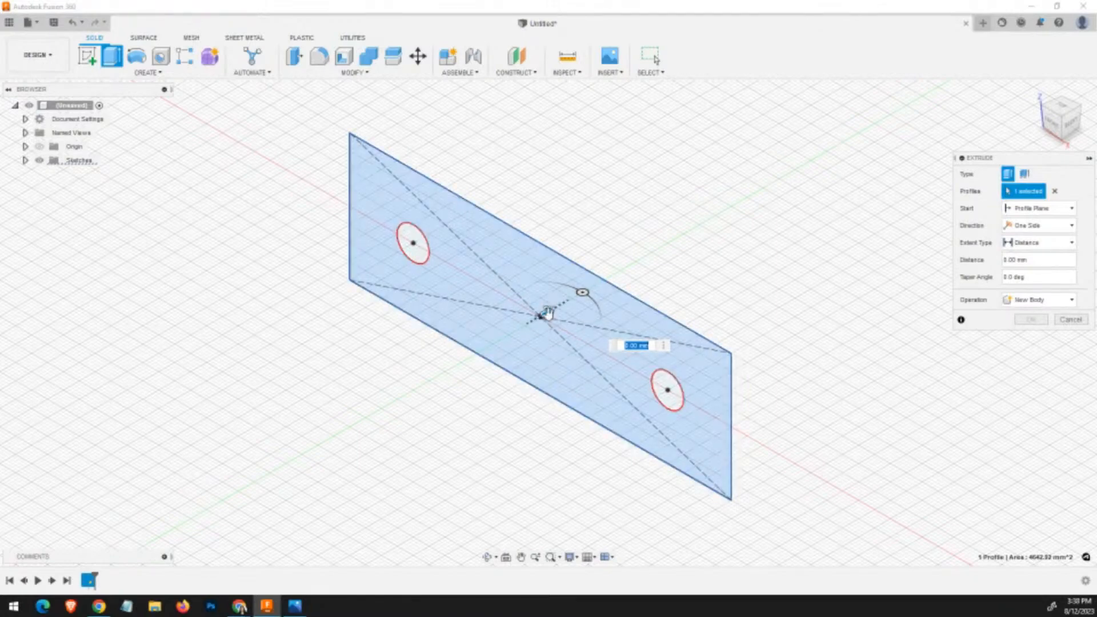
{"action": "mouse_move", "coordinate": [548, 312]}
{"action": "left_mouse_down"}
{"action": "mouse_move", "coordinate": [692, 234]}
{"action": "mouse_move", "coordinate": [598, 269]}
{"action": "mouse_move", "coordinate": [491, 343]}
{"action": "mouse_move", "coordinate": [372, 395]}
{"action": "mouse_move", "coordinate": [470, 358]}
{"action": "mouse_move", "coordinate": [582, 290]}
{"action": "mouse_move", "coordinate": [547, 311]}
{"action": "left_mouse_up"}
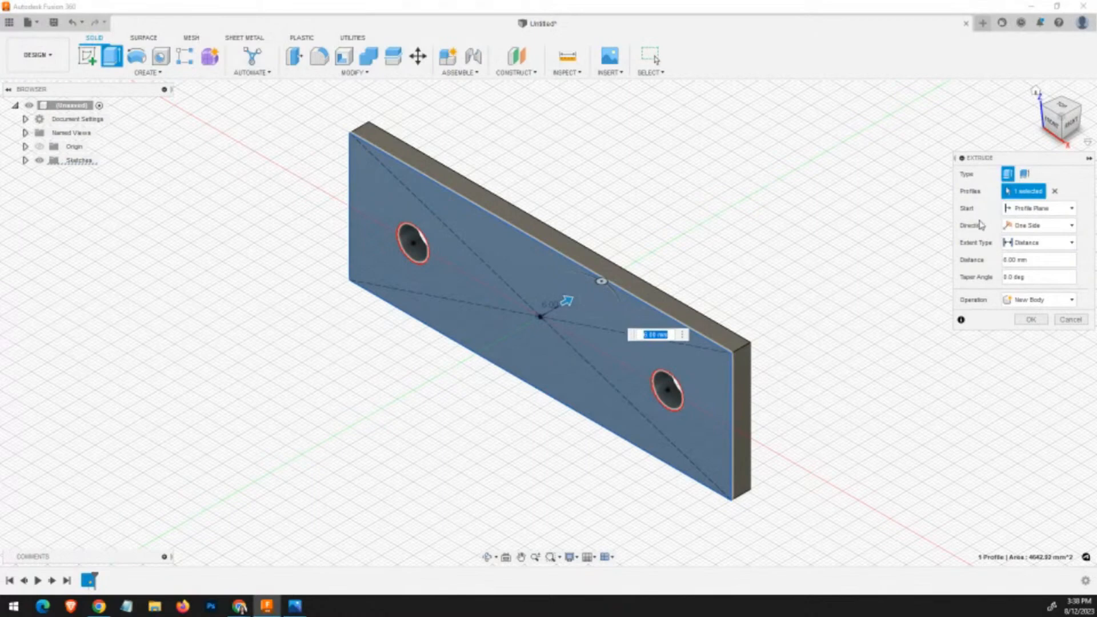
Try the Symmetric direction for the plate extrusion with a distance of 9 mm per side.
{"action": "left_click", "coordinate": [1073, 226]}
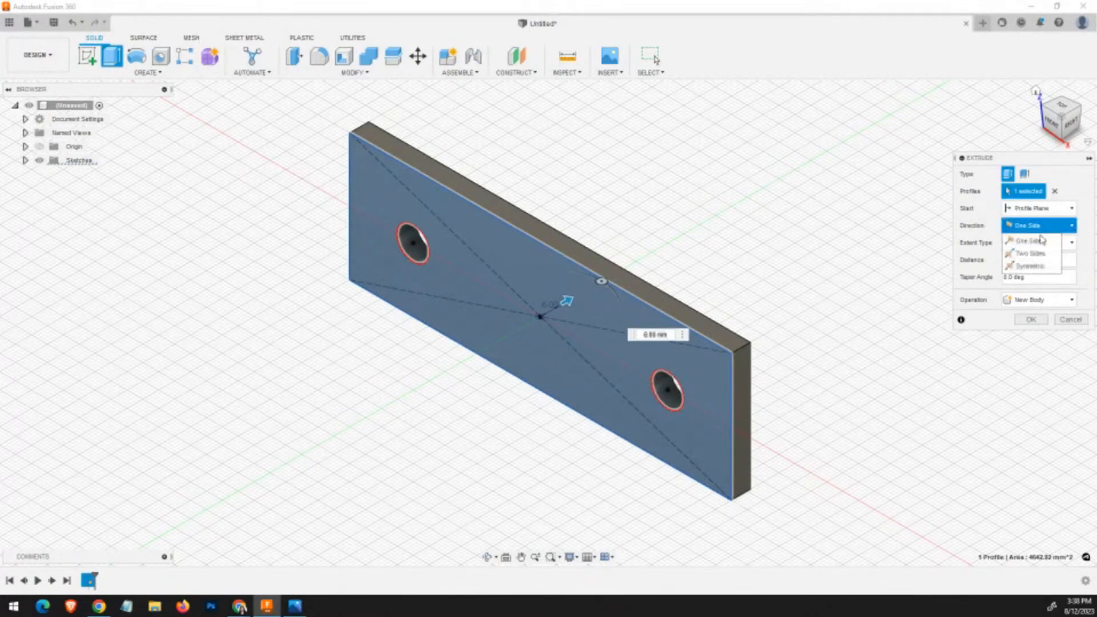
{"action": "left_click", "coordinate": [1029, 267]}
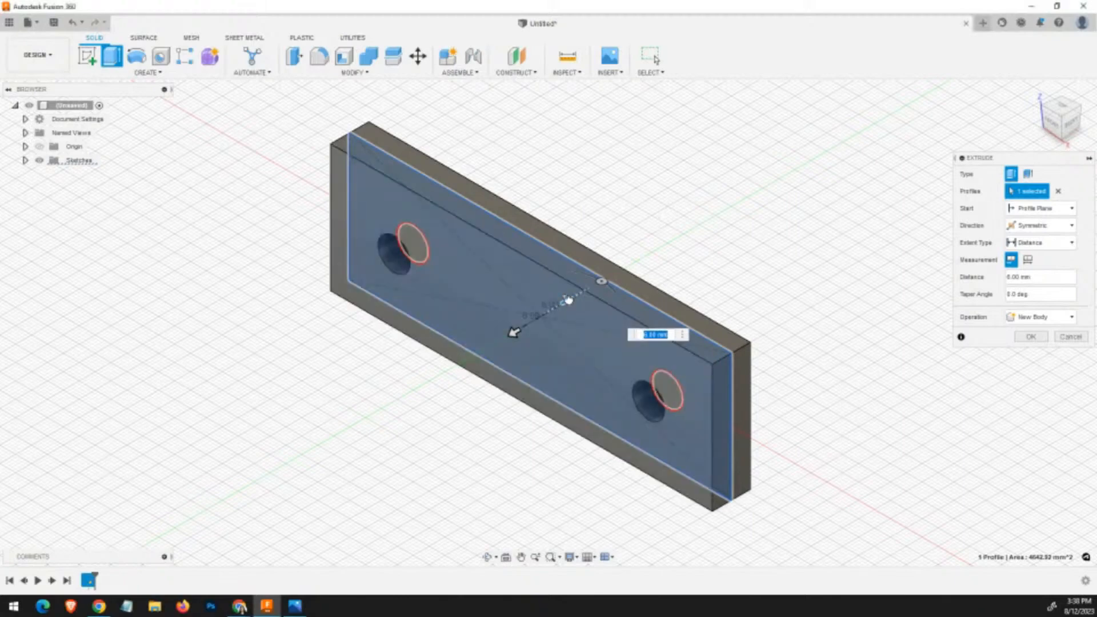
{"action": "mouse_move", "coordinate": [567, 302]}
{"action": "left_mouse_down"}
{"action": "mouse_move", "coordinate": [677, 238]}
{"action": "mouse_move", "coordinate": [562, 285]}
{"action": "mouse_move", "coordinate": [588, 296]}
{"action": "mouse_move", "coordinate": [652, 265]}
{"action": "mouse_move", "coordinate": [421, 348]}
{"action": "mouse_move", "coordinate": [463, 340]}
{"action": "mouse_move", "coordinate": [404, 351]}
{"action": "mouse_move", "coordinate": [586, 303]}
{"action": "left_mouse_up"}
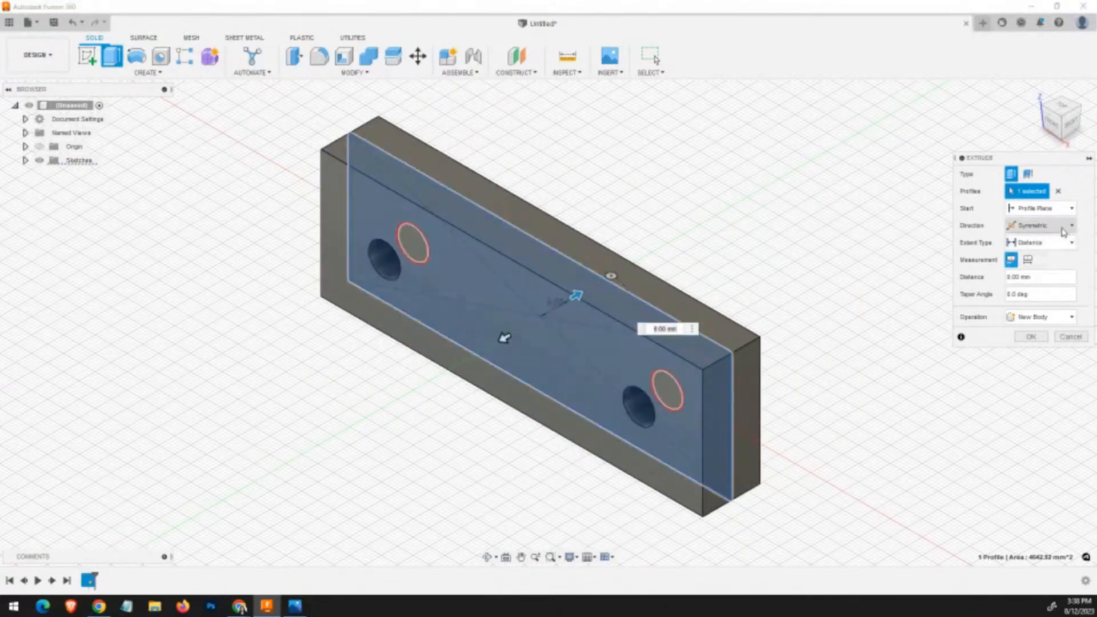
Switch the plate extrusion back to One Side and stretch it to 32 mm.
{"action": "left_click", "coordinate": [1064, 228]}
{"action": "left_click", "coordinate": [1029, 241]}
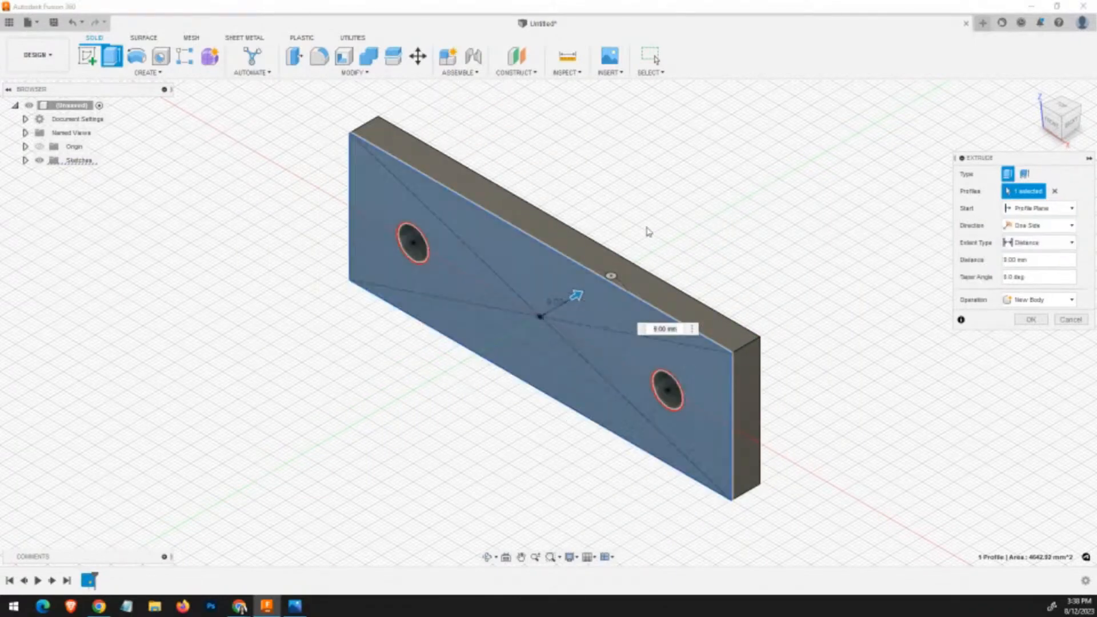
{"action": "left_click_drag", "start_coordinate": [572, 294], "coordinate": [649, 252]}
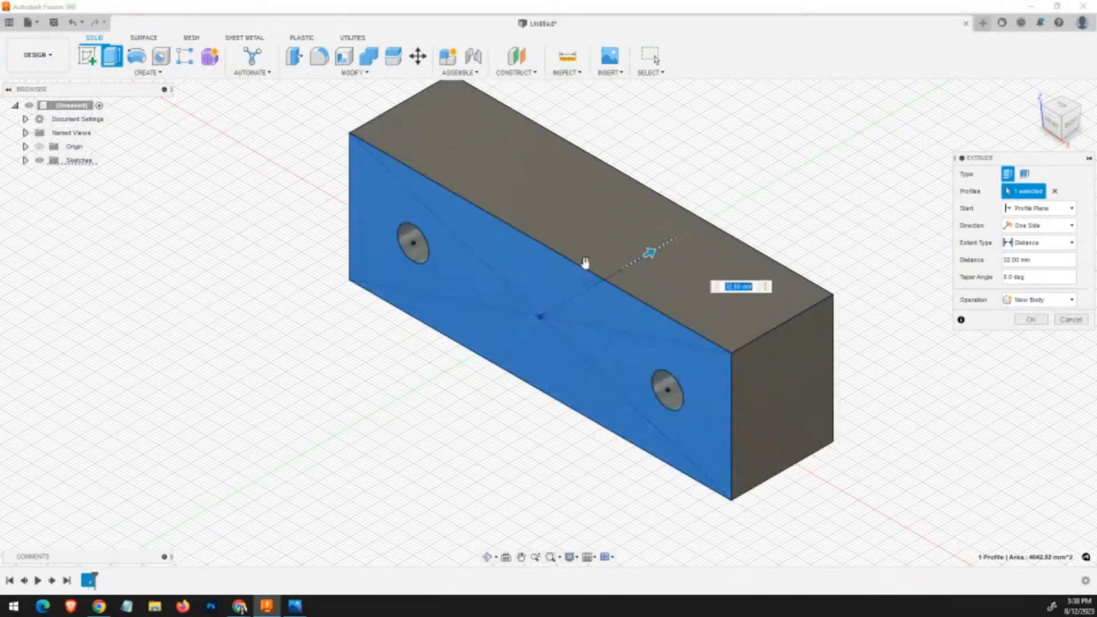
Try the Two Sides direction for the plate extrusion, with 33 mm on side 1 and 13 mm on side 2.
{"action": "left_click", "coordinate": [1040, 226]}
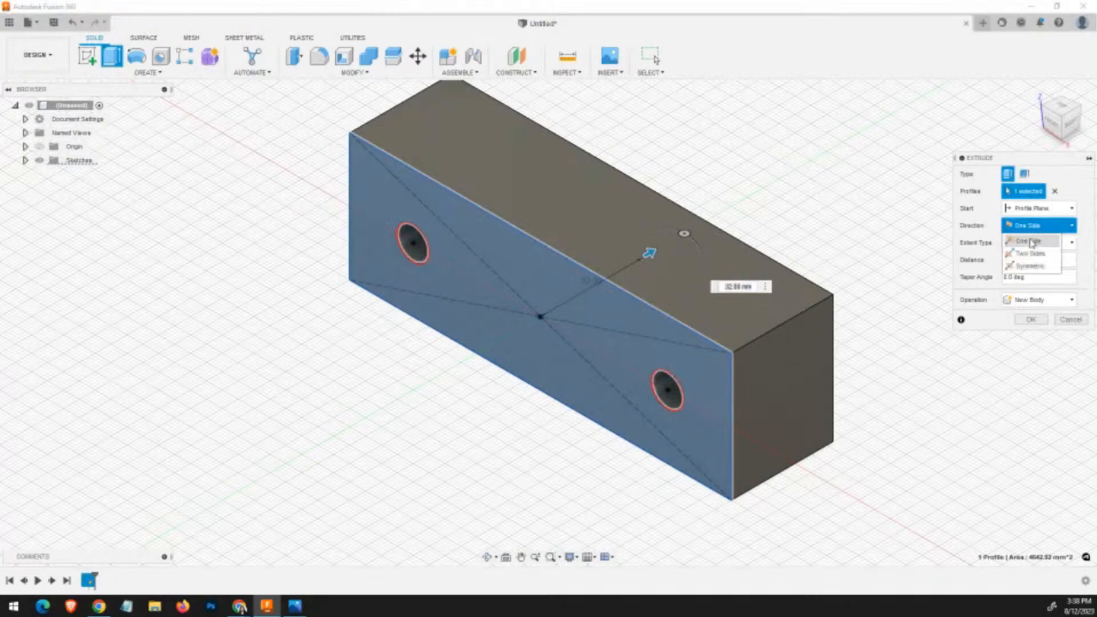
{"action": "left_click", "coordinate": [1030, 253]}
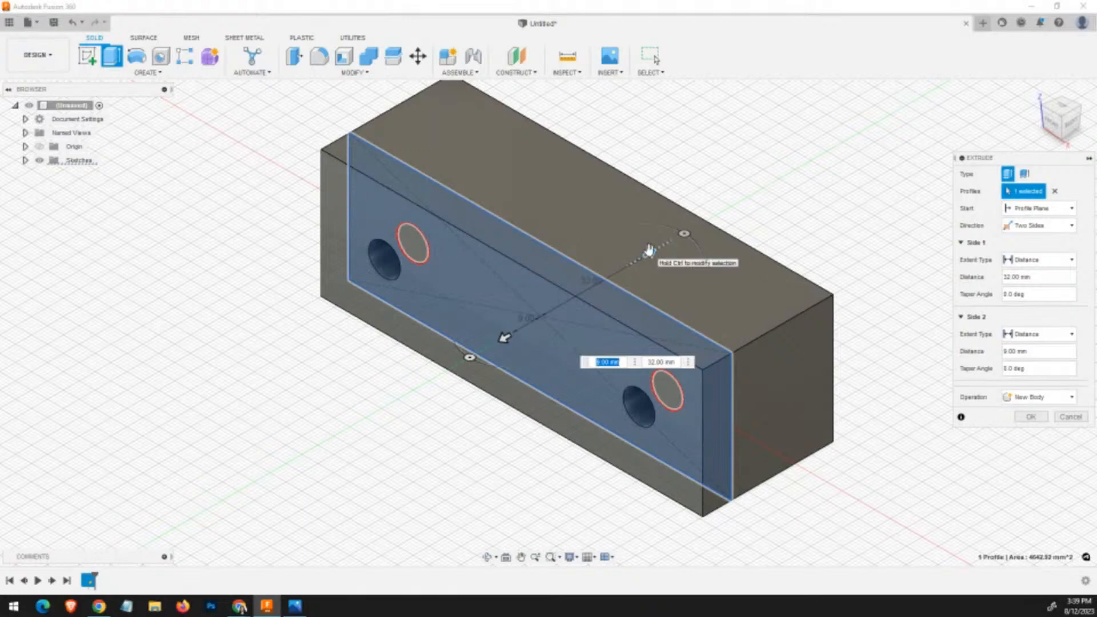
{"action": "mouse_move", "coordinate": [648, 257]}
{"action": "left_mouse_down"}
{"action": "mouse_move", "coordinate": [732, 223]}
{"action": "mouse_move", "coordinate": [658, 252]}
{"action": "left_mouse_up"}
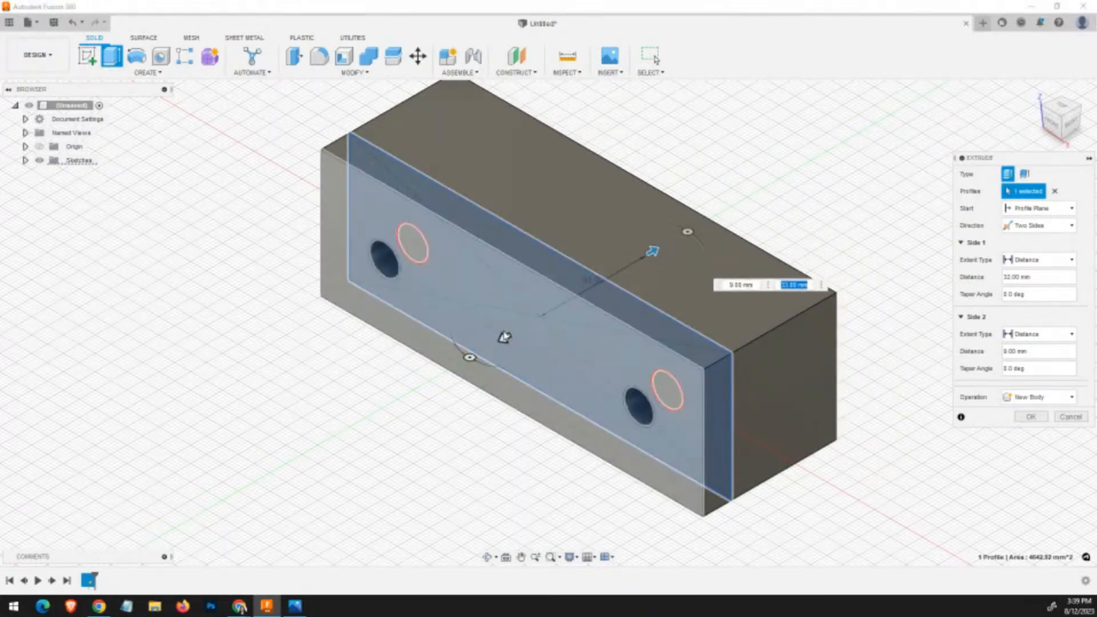
{"action": "left_click_drag", "start_coordinate": [469, 357], "coordinate": [313, 363]}
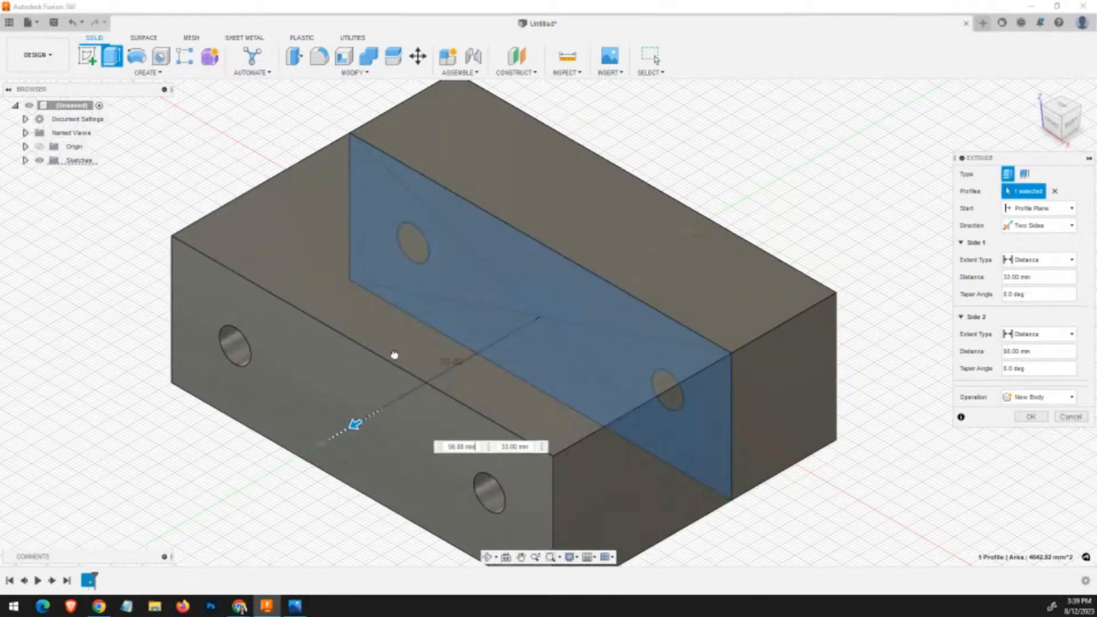
{"action": "left_click_drag", "start_coordinate": [394, 355], "coordinate": [490, 350]}
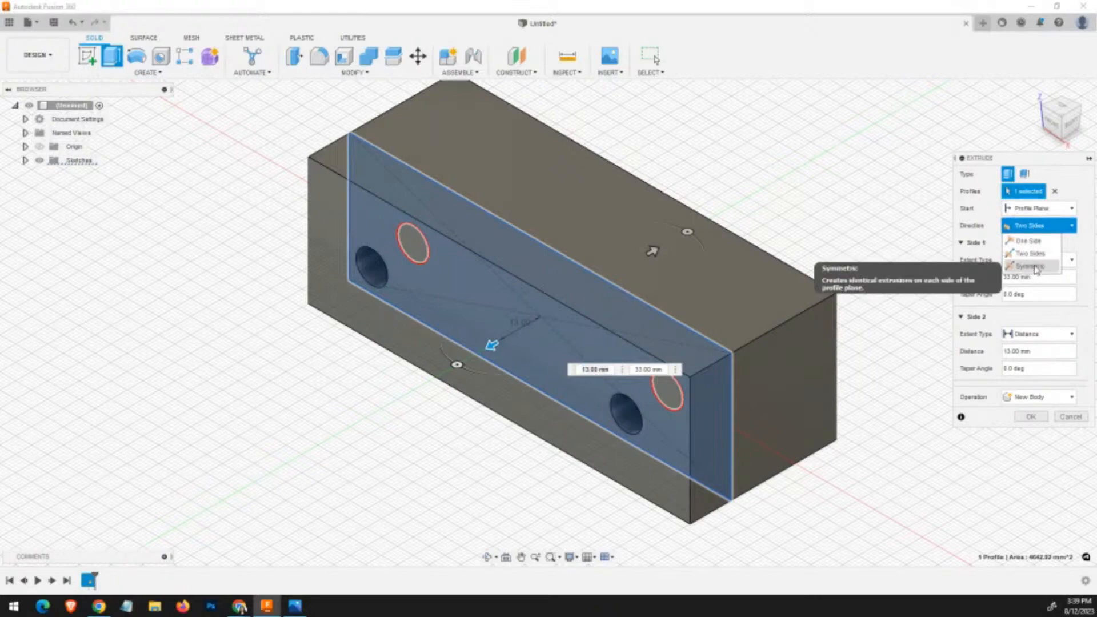
Switch the plate extrusion to the Symmetric direction, keep the Distance extent type, and stretch it to 24 mm per side.
{"action": "left_click", "coordinate": [1031, 266]}
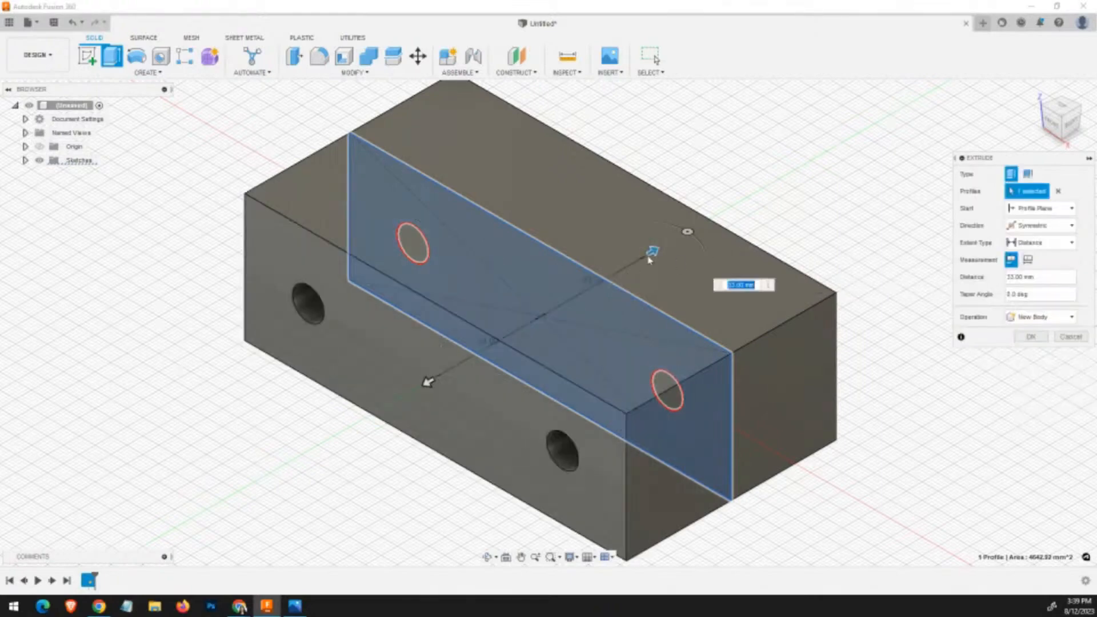
{"action": "left_click_drag", "start_coordinate": [649, 252], "coordinate": [623, 295]}
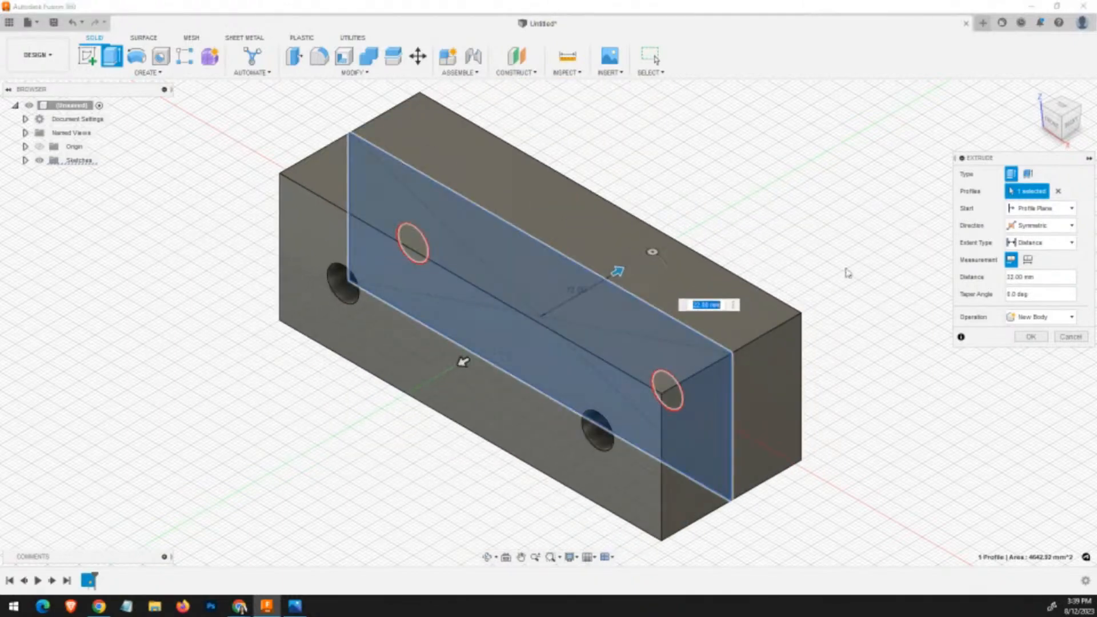
{"action": "left_click", "coordinate": [1059, 229]}
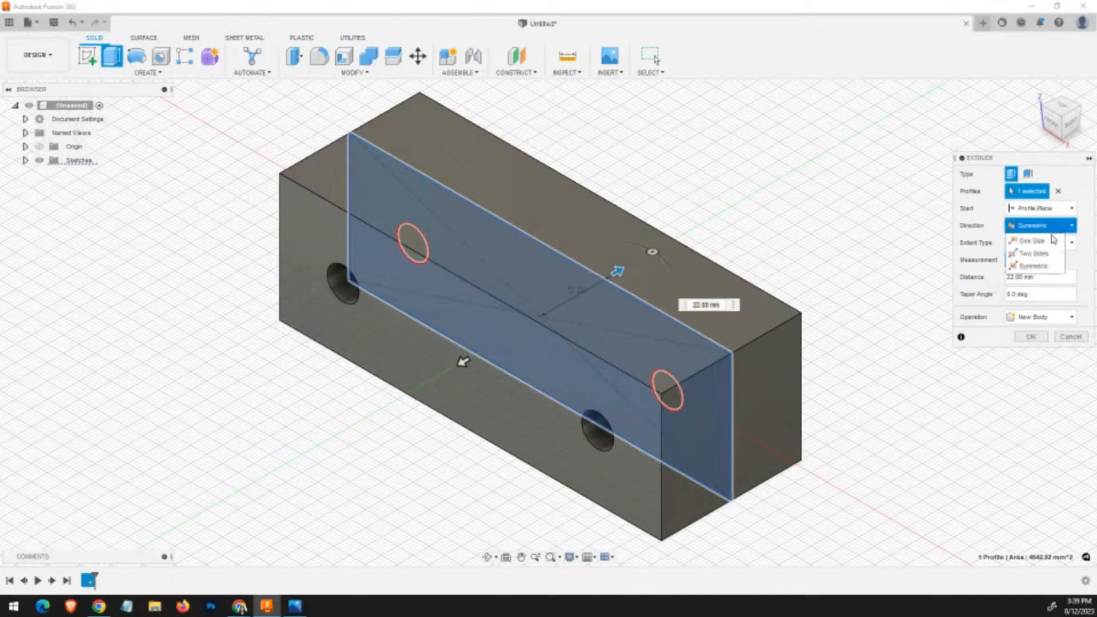
{"action": "left_click", "coordinate": [1040, 266]}
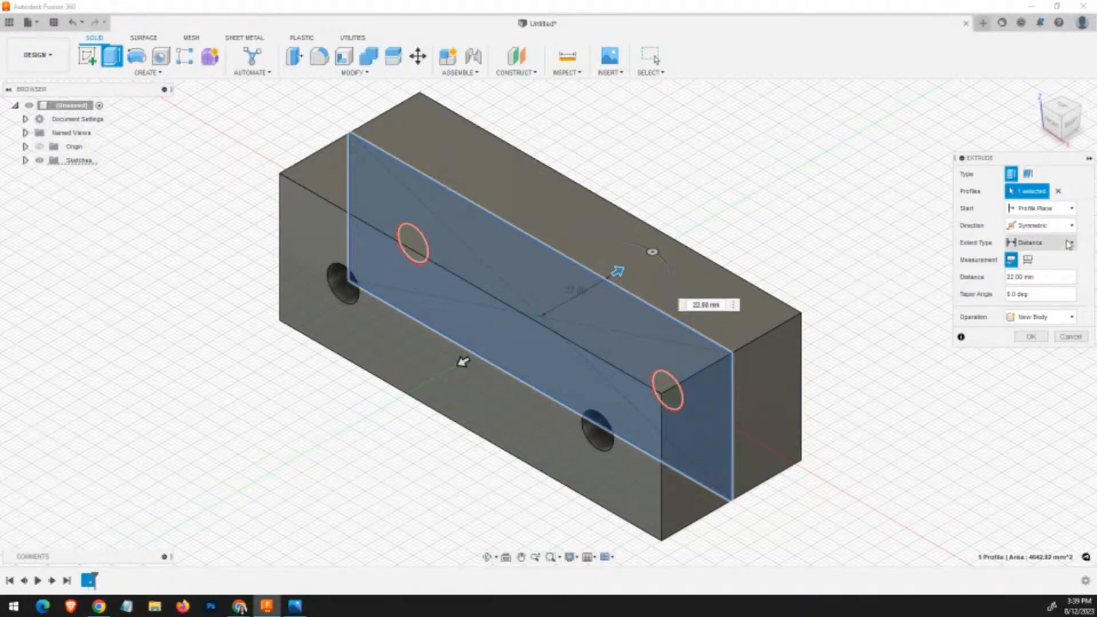
{"action": "left_click", "coordinate": [1056, 245]}
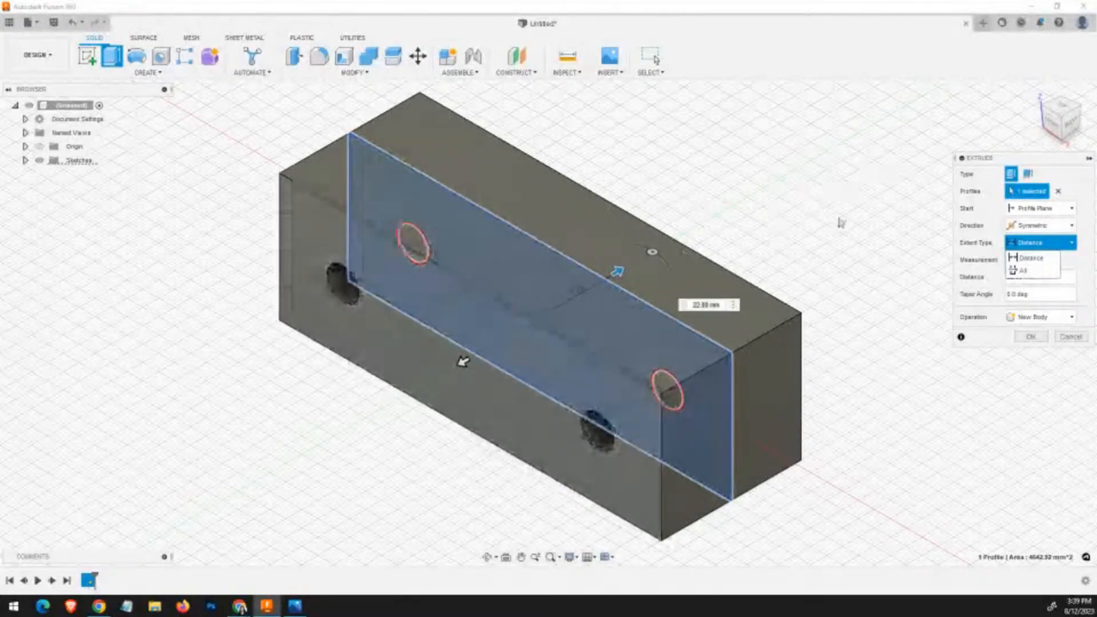
{"action": "left_click", "coordinate": [1039, 245]}
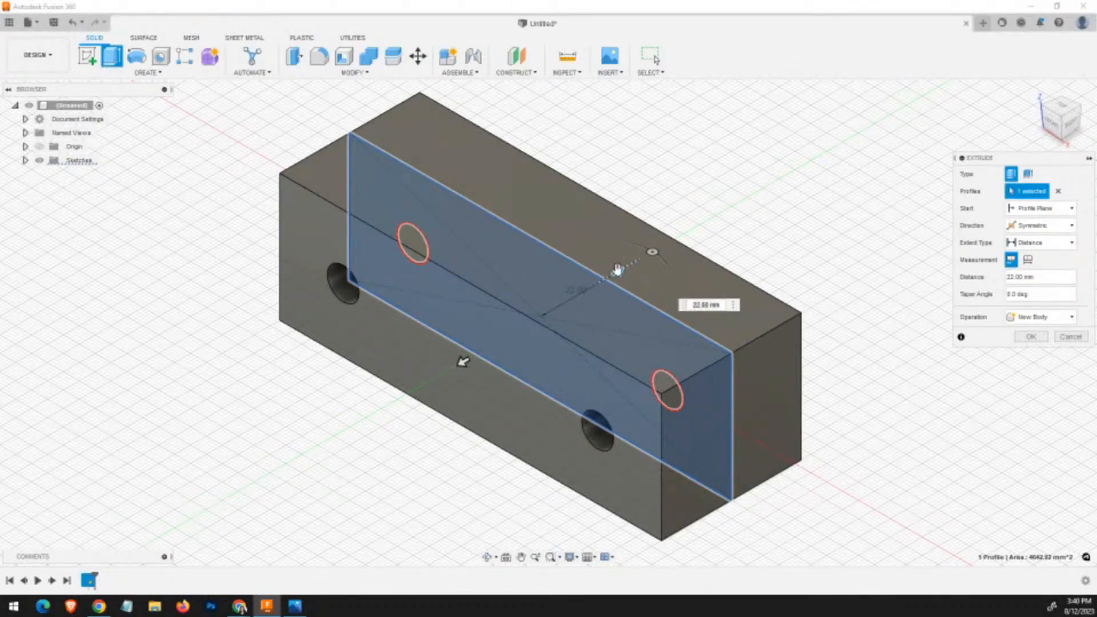
{"action": "mouse_move", "coordinate": [618, 270]}
{"action": "left_mouse_down"}
{"action": "mouse_move", "coordinate": [699, 224]}
{"action": "mouse_move", "coordinate": [625, 269]}
{"action": "left_mouse_up"}
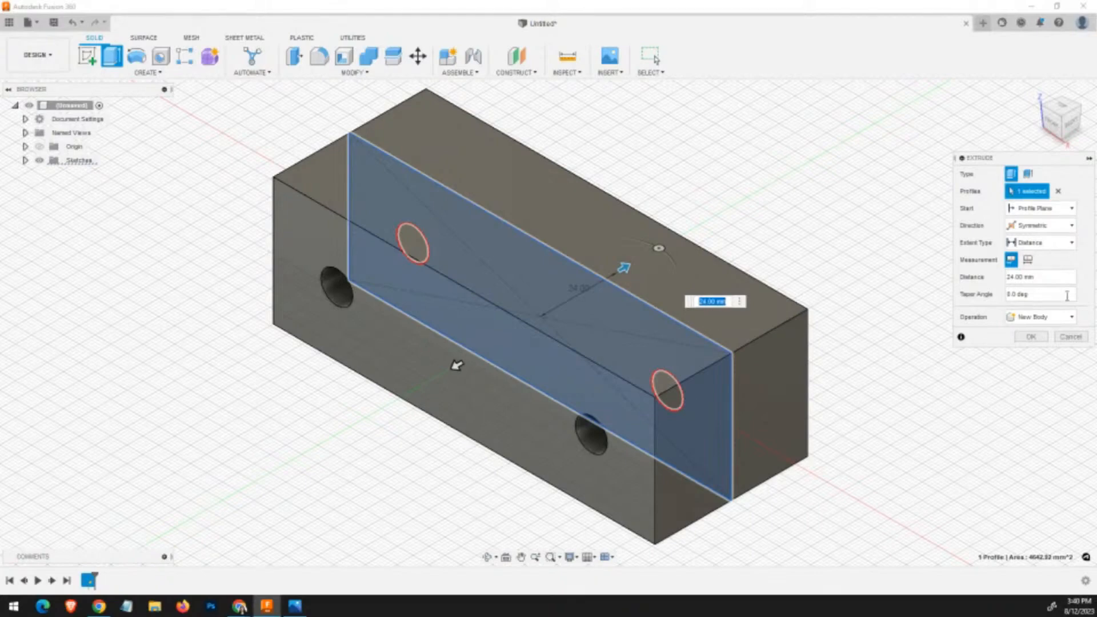
Compare the Half Length and Whole Length measurements of the symmetric extrusion and leave it on Whole Length.
{"action": "left_click", "coordinate": [1029, 260]}
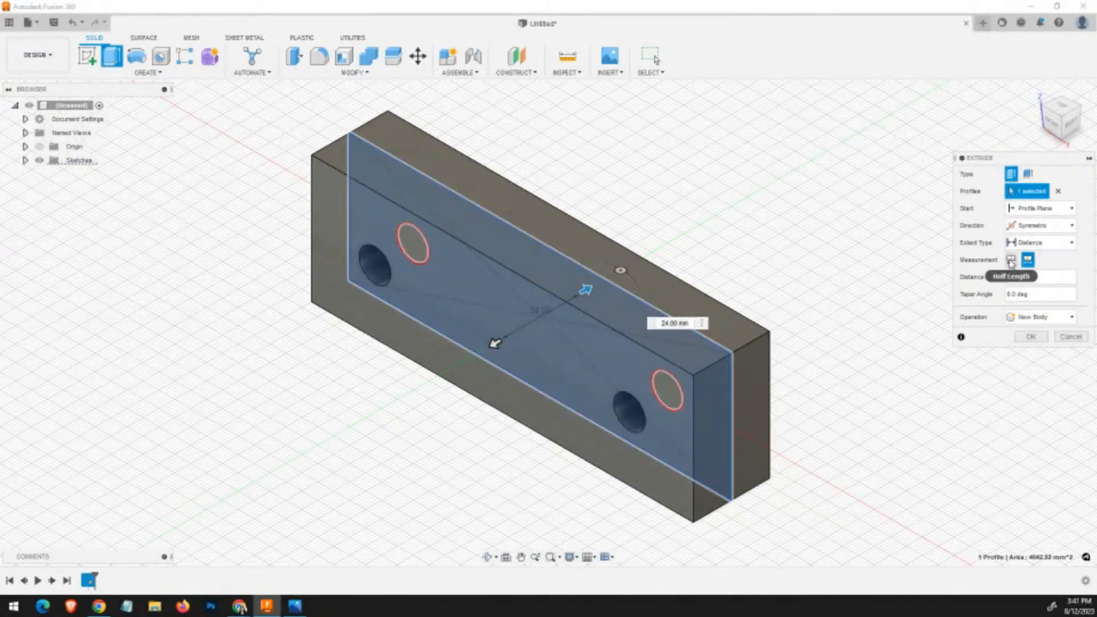
{"action": "left_click", "coordinate": [1011, 261]}
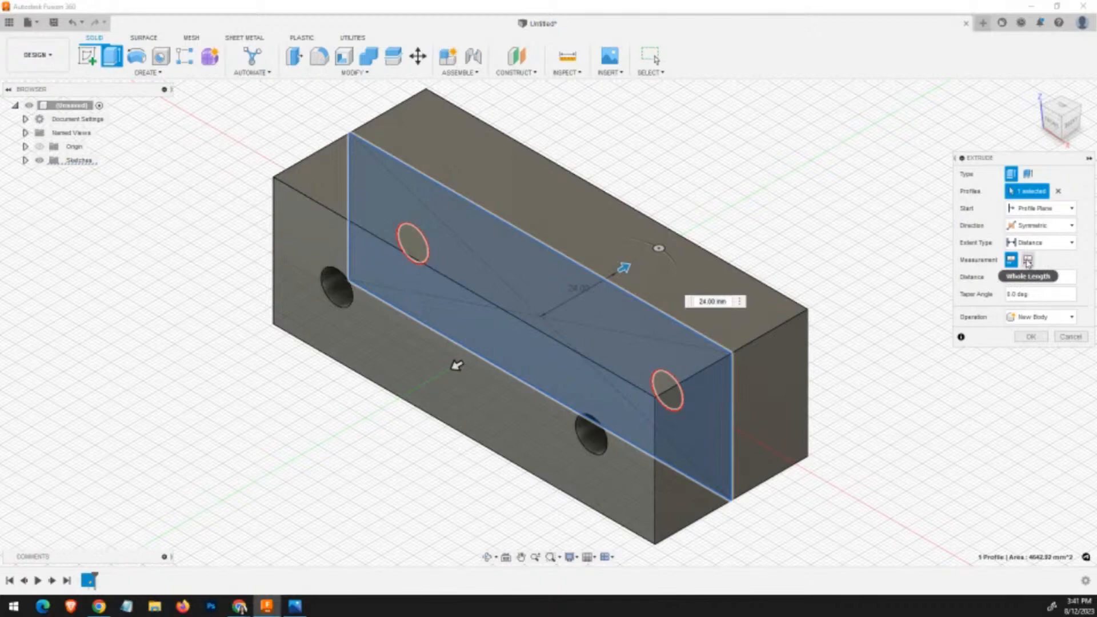
{"action": "left_click", "coordinate": [1028, 260]}
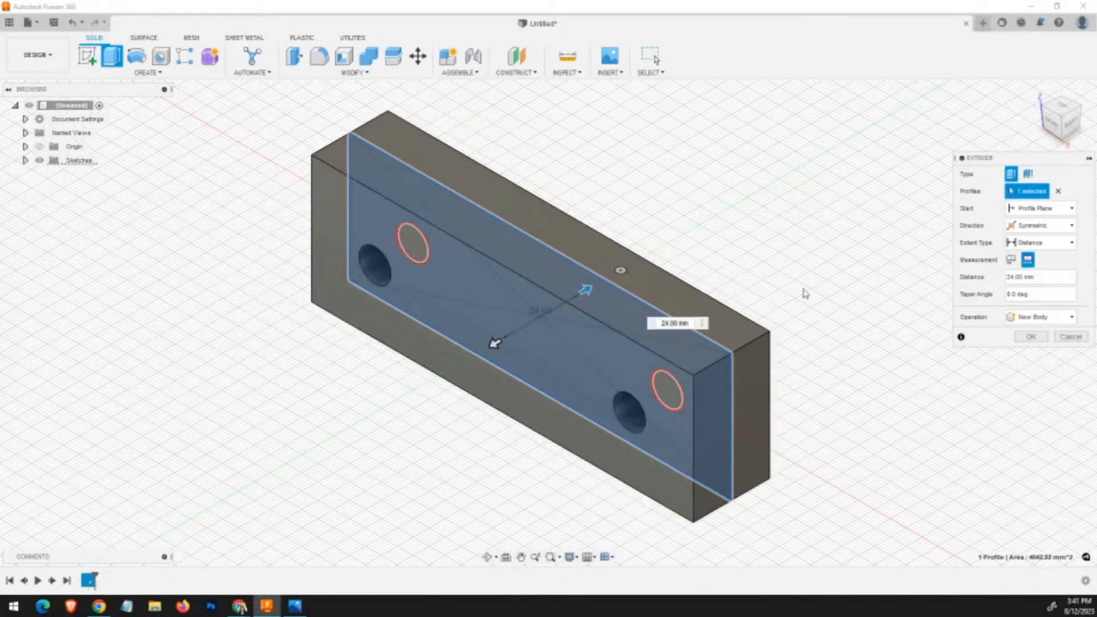
Check the plate's thickness in the reference drawing, set the extrusion's whole length to 15 mm, and finish it as a new body.
{"action": "left_click", "coordinate": [1046, 279]}
{"action": "key", "text": "alt+Tab"}
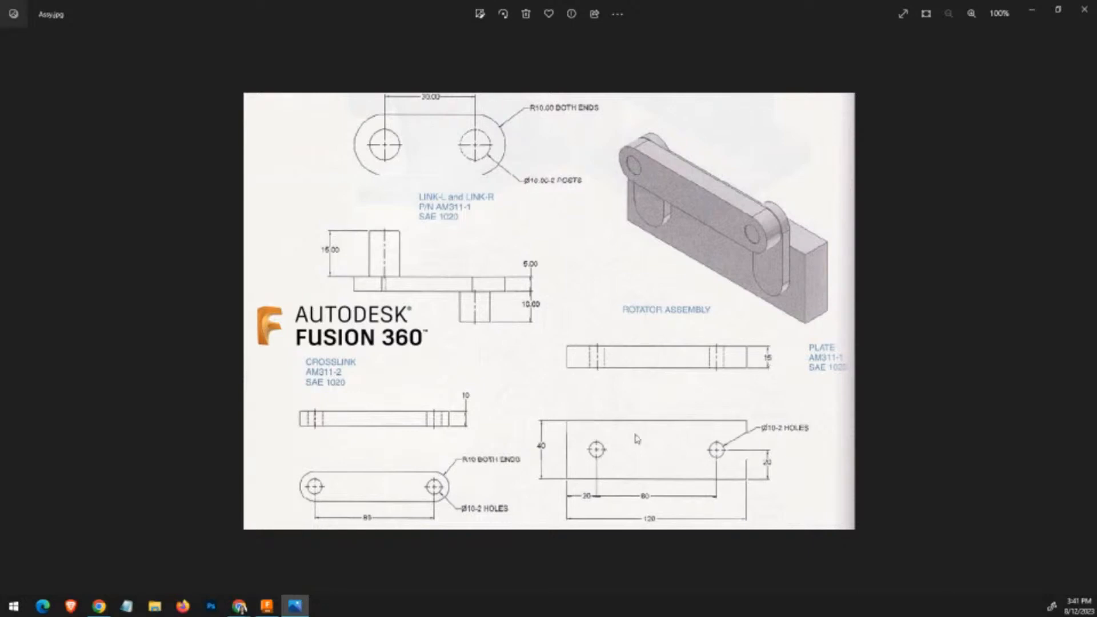
{"action": "key", "text": "alt+Tab"}
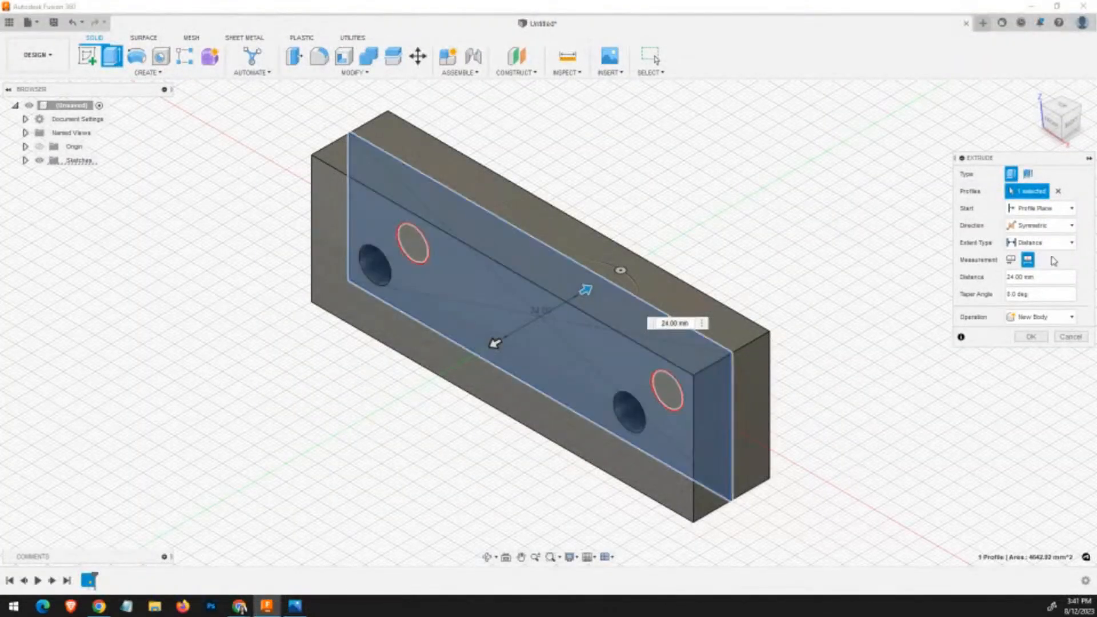
{"action": "left_click", "coordinate": [1032, 277]}
{"action": "left_click", "coordinate": [689, 321]}
{"action": "left_click", "coordinate": [1049, 279]}
{"action": "type", "text": "15"}
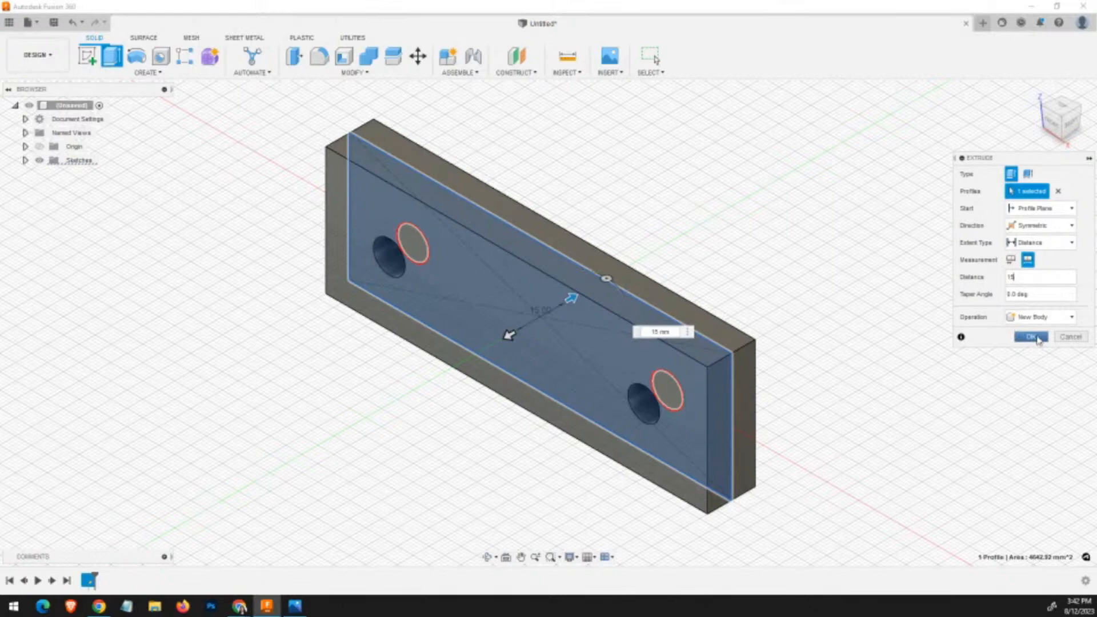
{"action": "left_click", "coordinate": [1032, 338]}
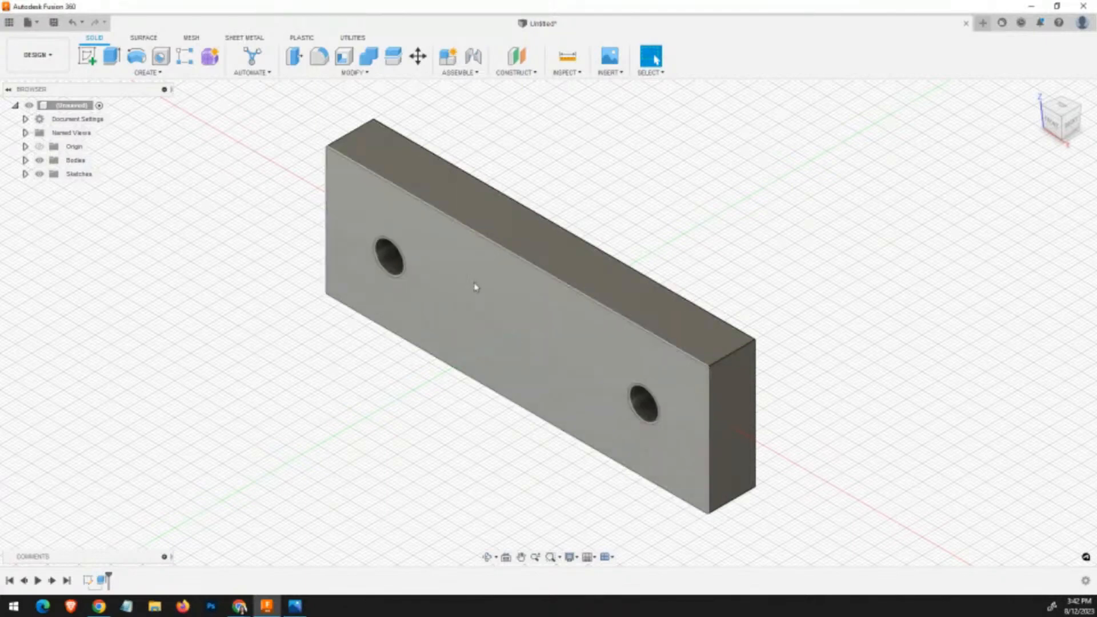
{"action": "scroll", "coordinate": [573, 263], "scroll_direction": "up", "scroll_amount": 3}
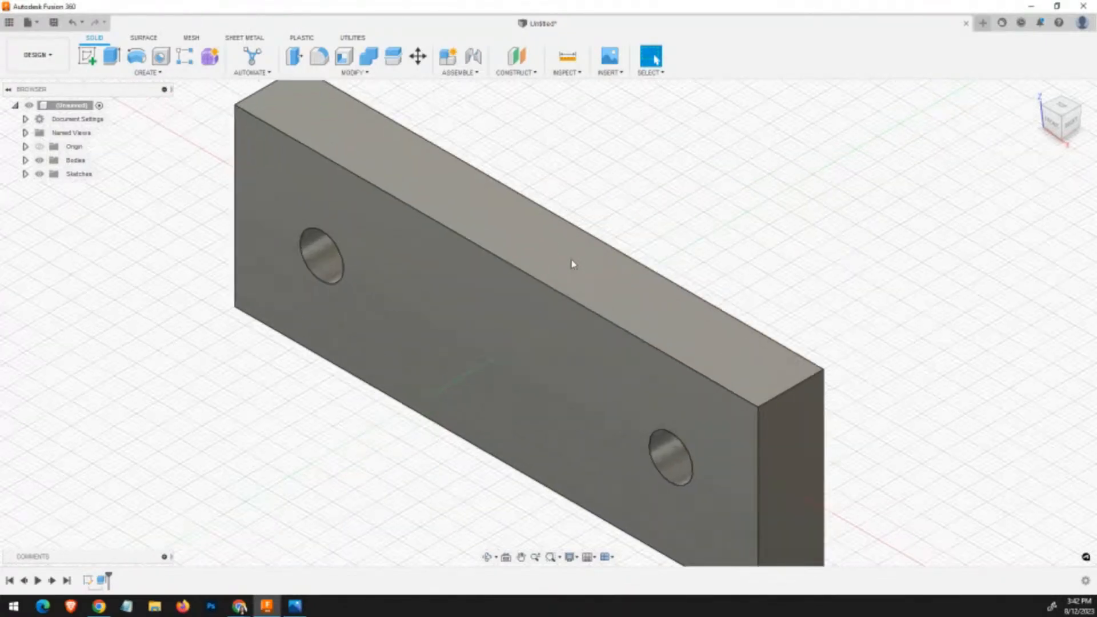
{"action": "scroll", "coordinate": [560, 277], "scroll_direction": "down", "scroll_amount": 5}
{"action": "scroll", "coordinate": [546, 304], "scroll_direction": "up", "scroll_amount": 5}
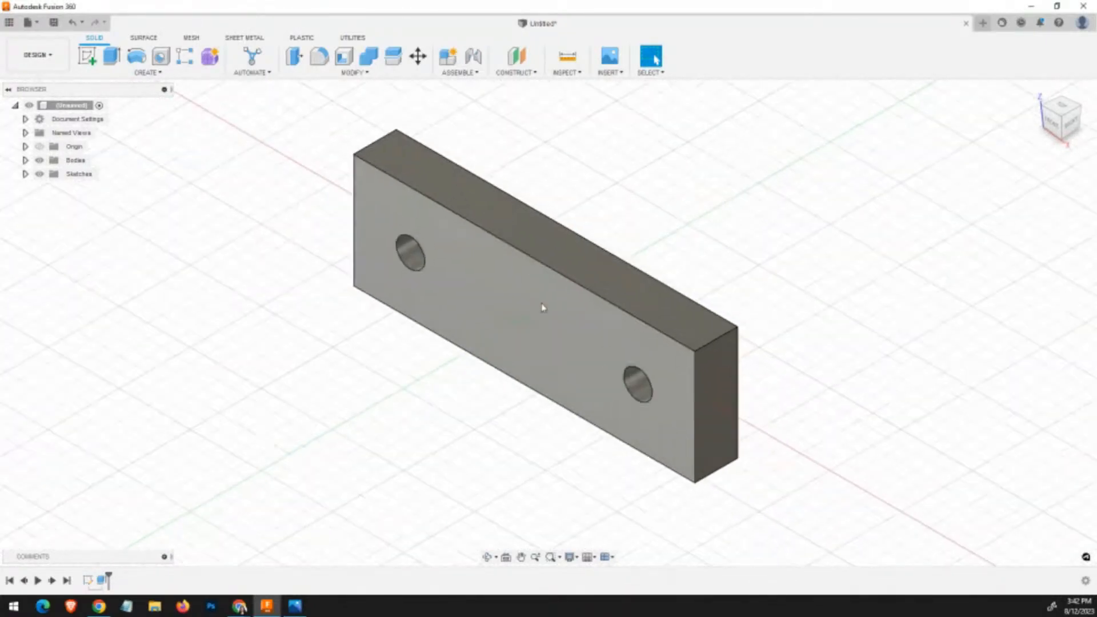
{"action": "middle_click_drag", "start_coordinate": [568, 272], "coordinate": [510, 363]}
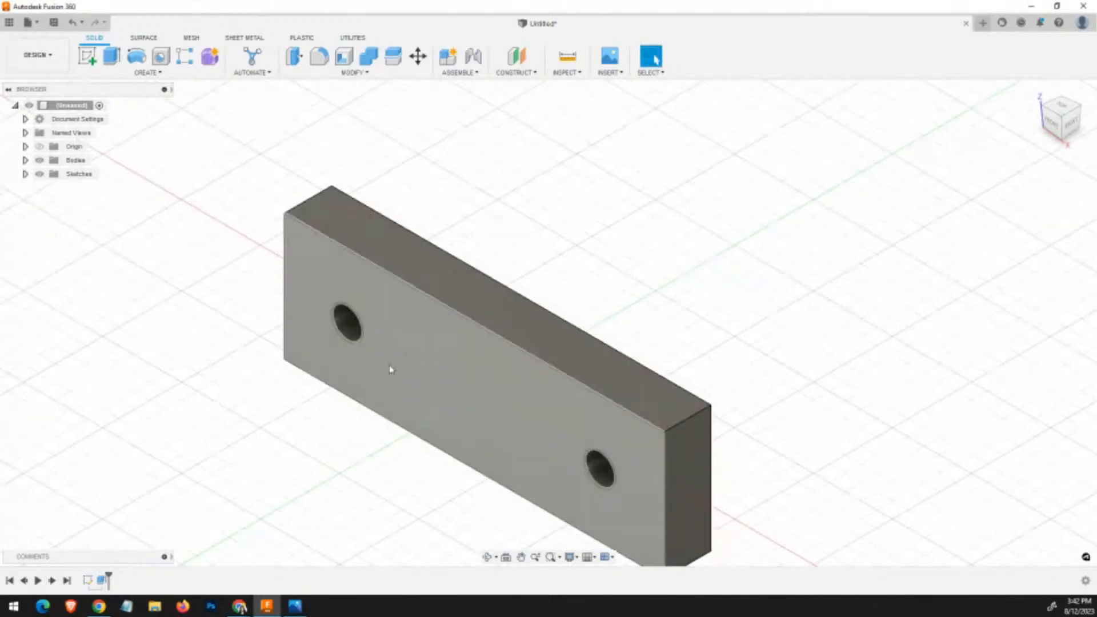
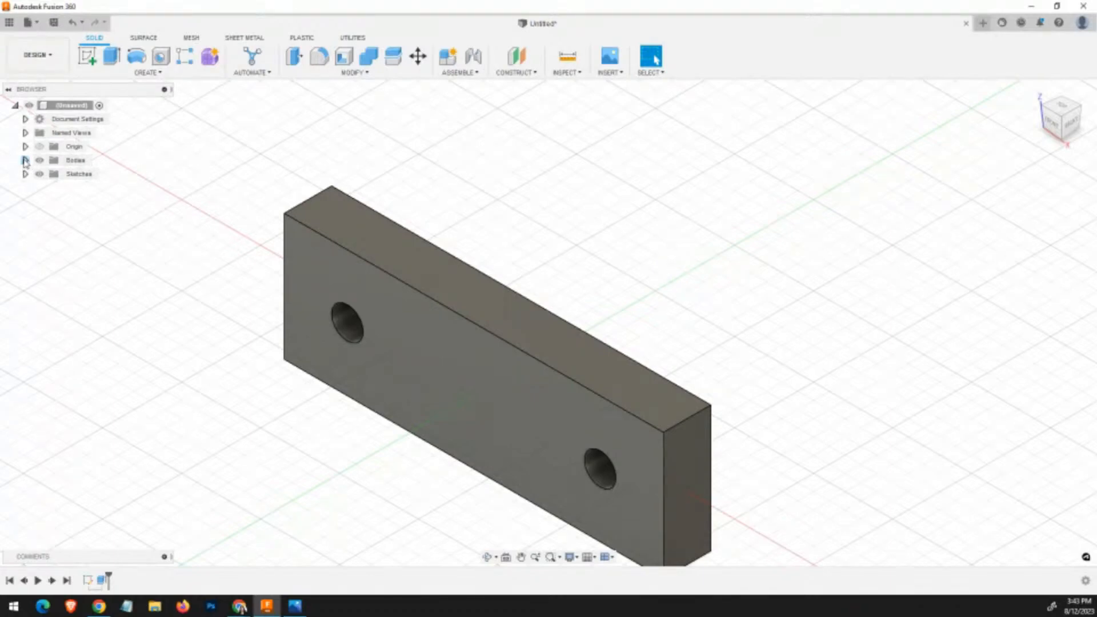
Create a component from the extruded plate body listed under Bodies.
{"action": "left_click", "coordinate": [25, 160]}
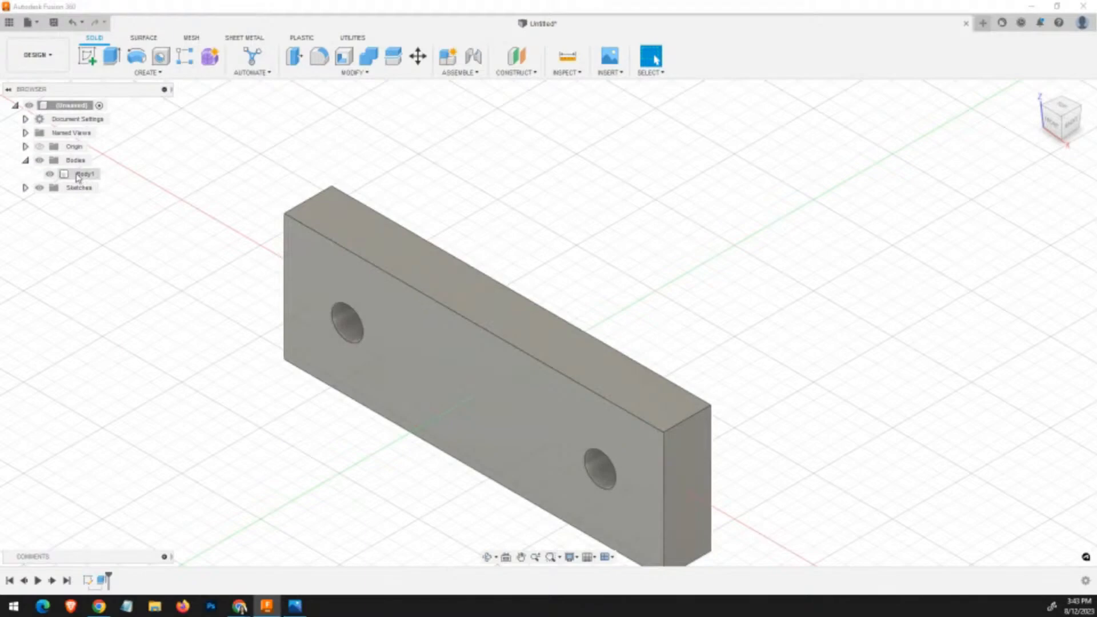
{"action": "left_click", "coordinate": [80, 174]}
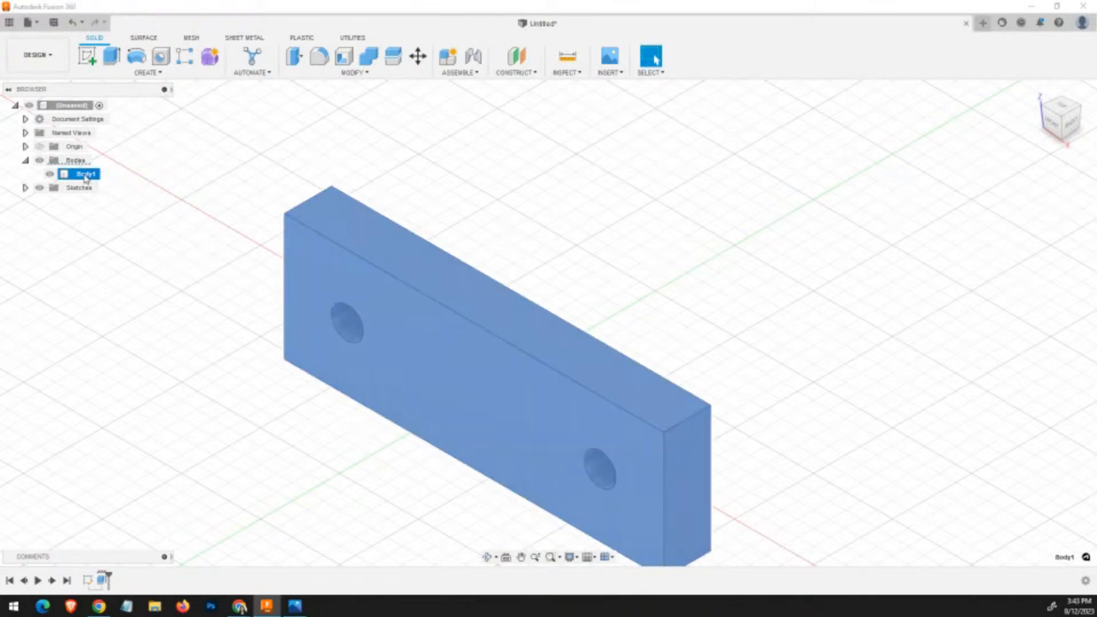
{"action": "right_click", "coordinate": [86, 179]}
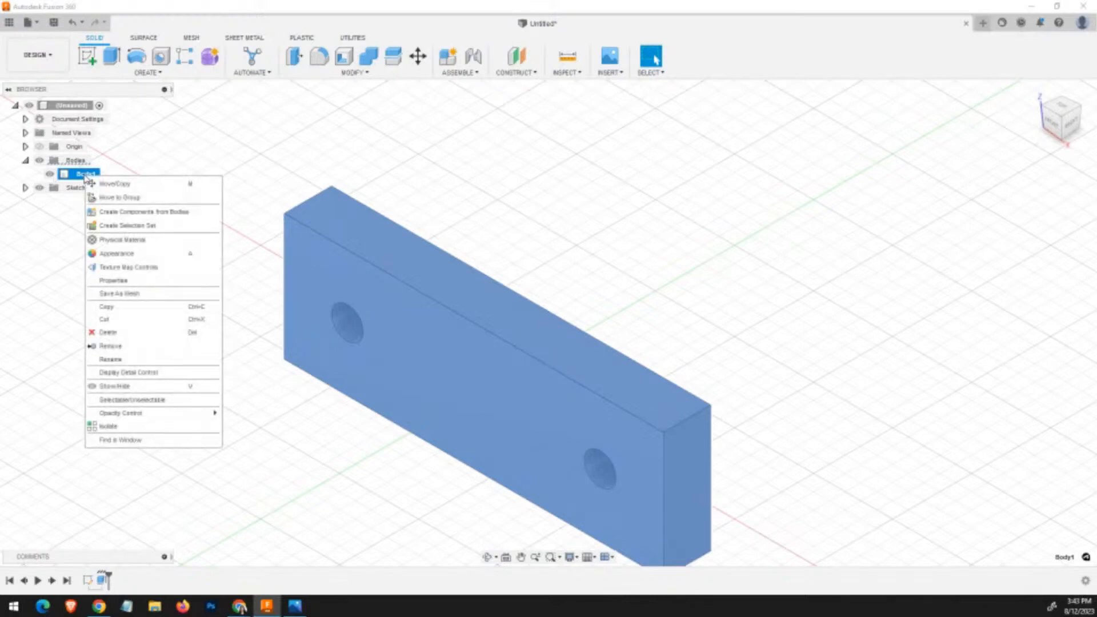
{"action": "left_click", "coordinate": [143, 212]}
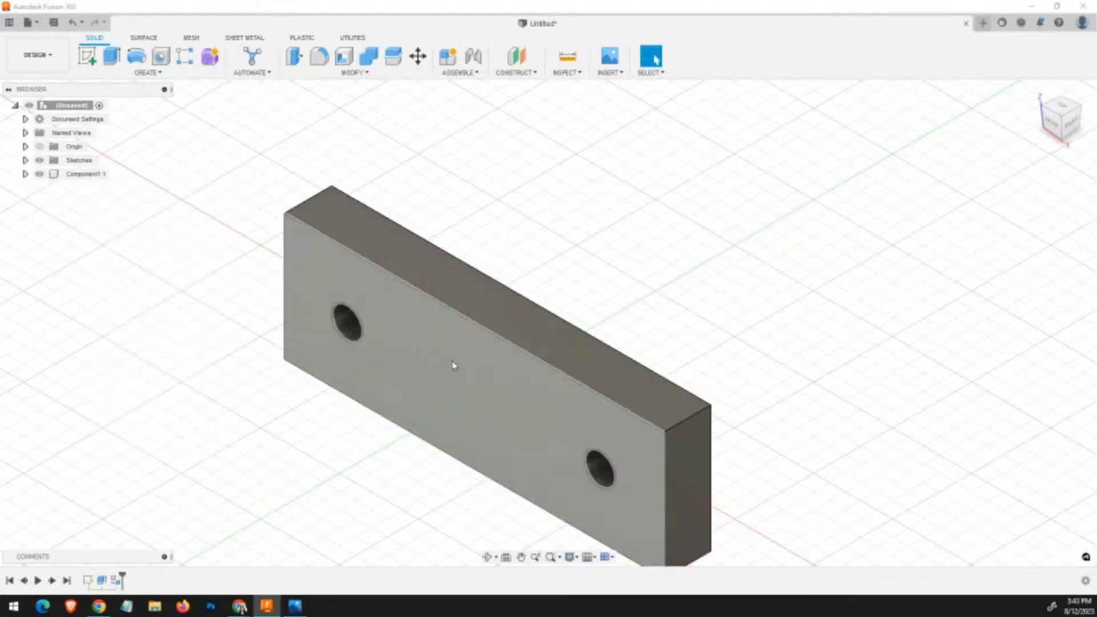
Move the plate component freely in the canvas by a small amount and consult the rotator assembly drawing.
{"action": "middle_click_drag", "start_coordinate": [532, 279], "coordinate": [476, 357]}
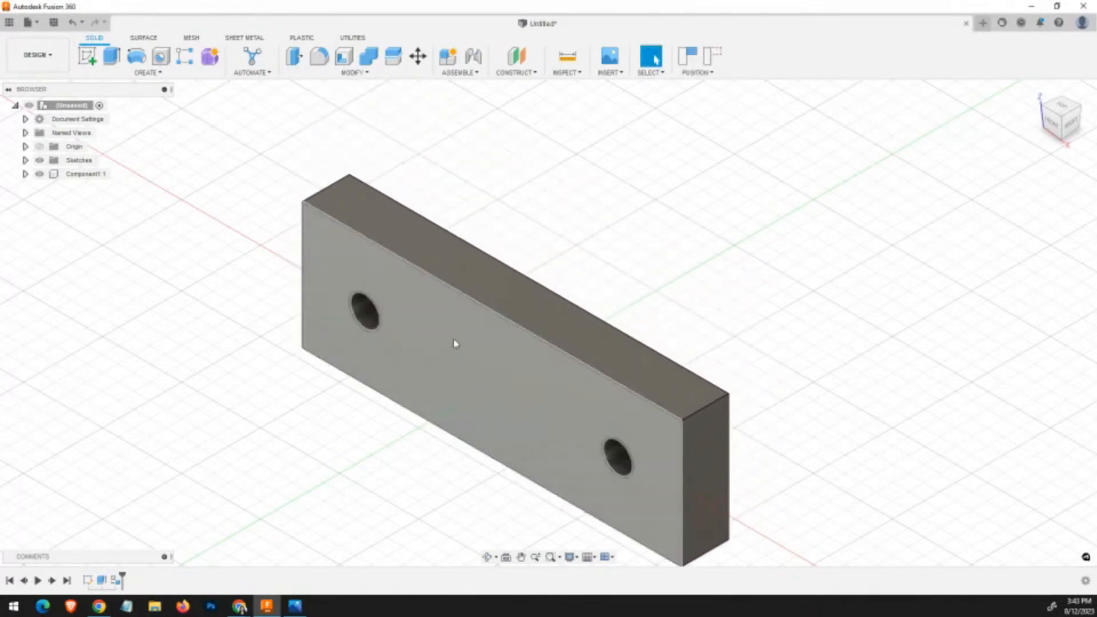
{"action": "key", "text": "alt+Tab"}
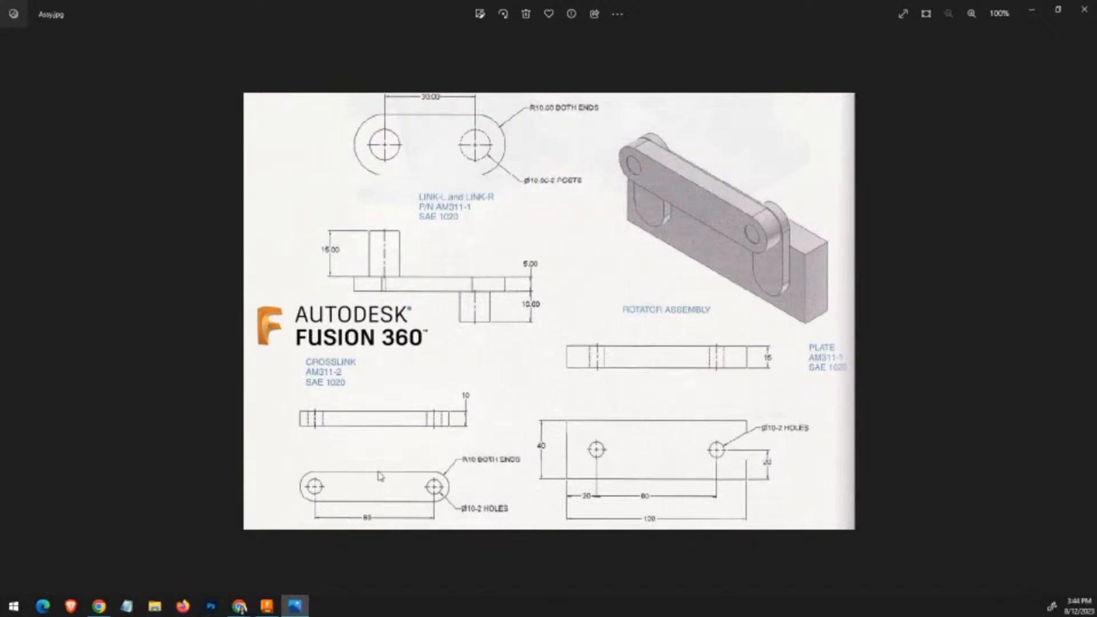
{"action": "key", "text": "alt+Tab"}
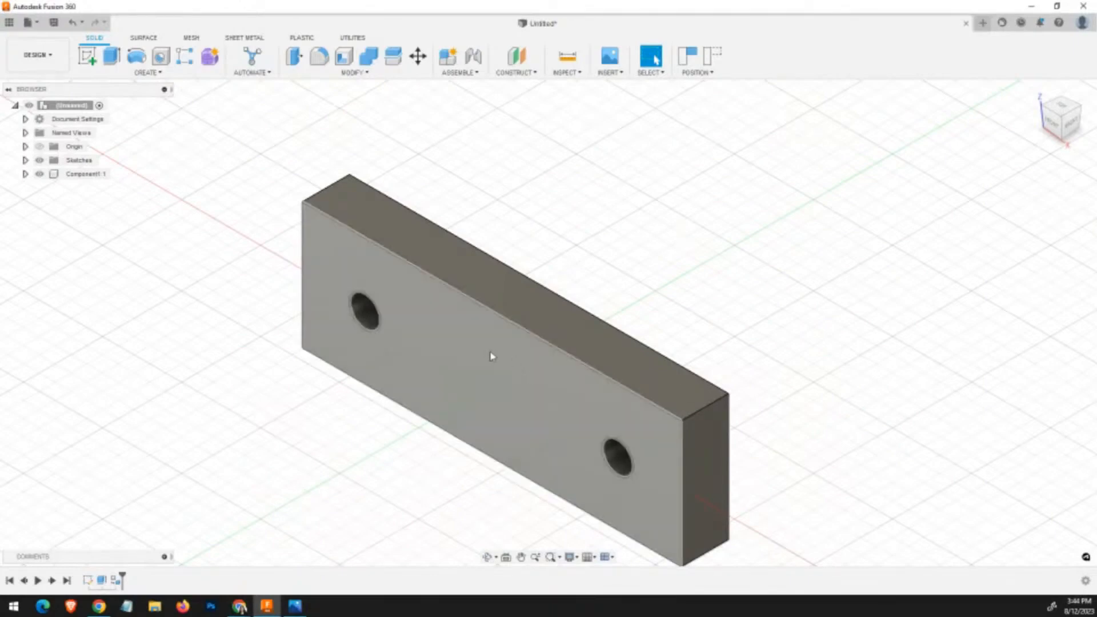
{"action": "middle_click_drag", "start_coordinate": [492, 357], "coordinate": [514, 318]}
{"action": "left_click_drag", "start_coordinate": [513, 319], "coordinate": [514, 343]}
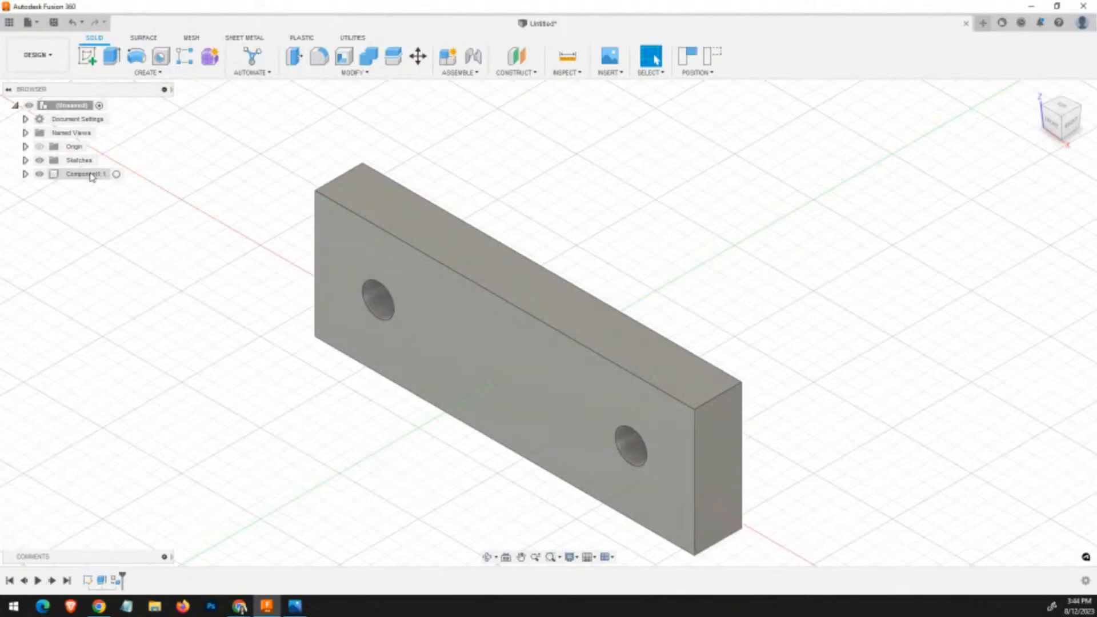
{"action": "double_click", "coordinate": [86, 175]}
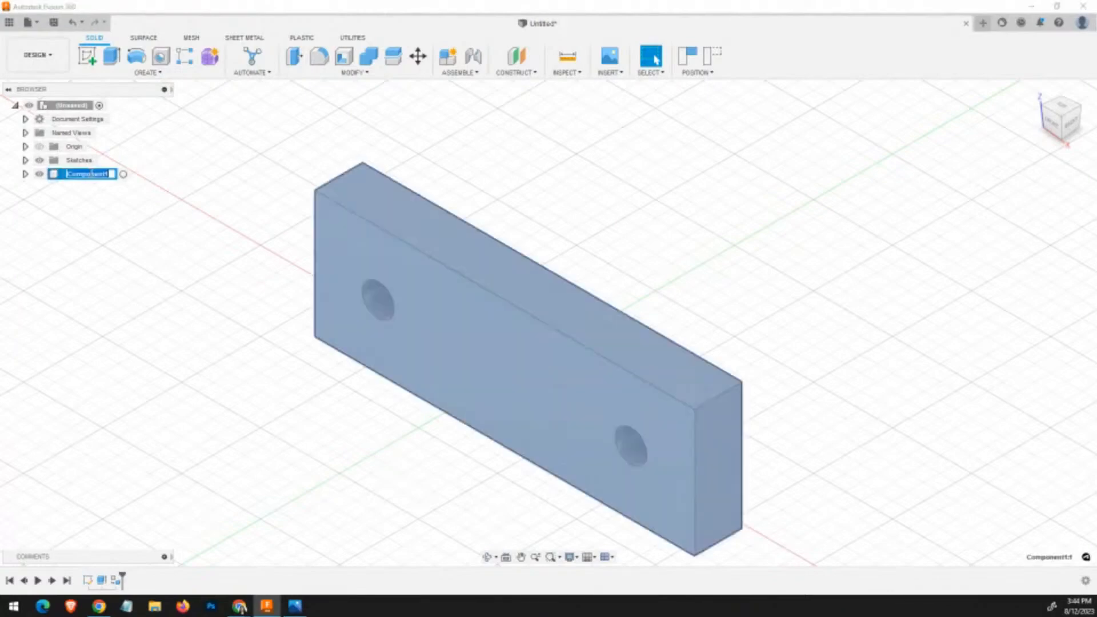
{"action": "left_click", "coordinate": [161, 263]}
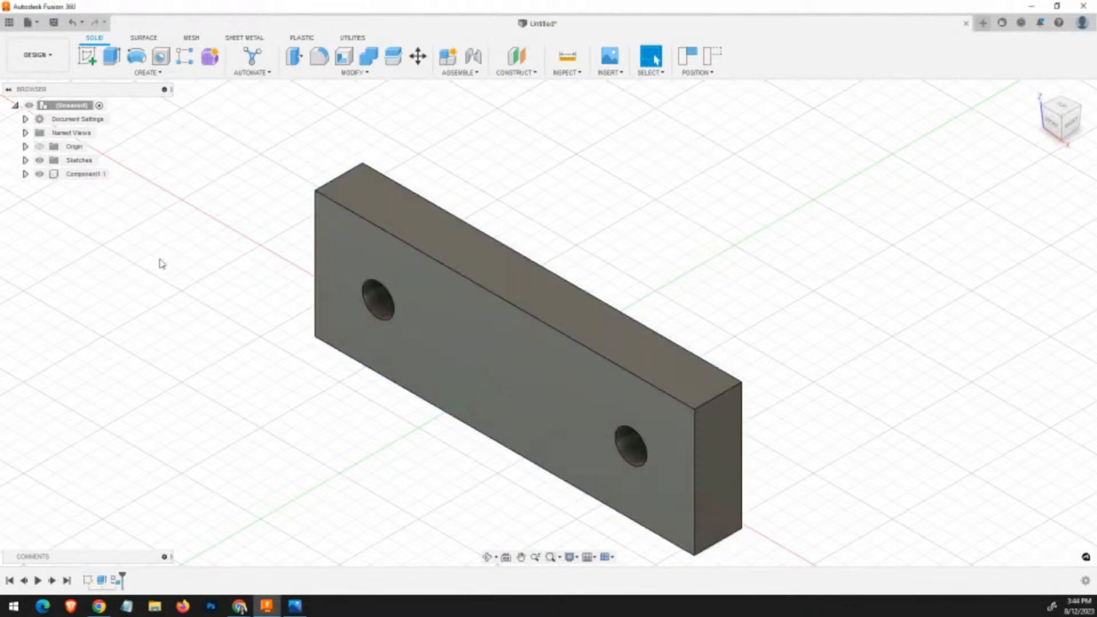
{"action": "left_click", "coordinate": [95, 176]}
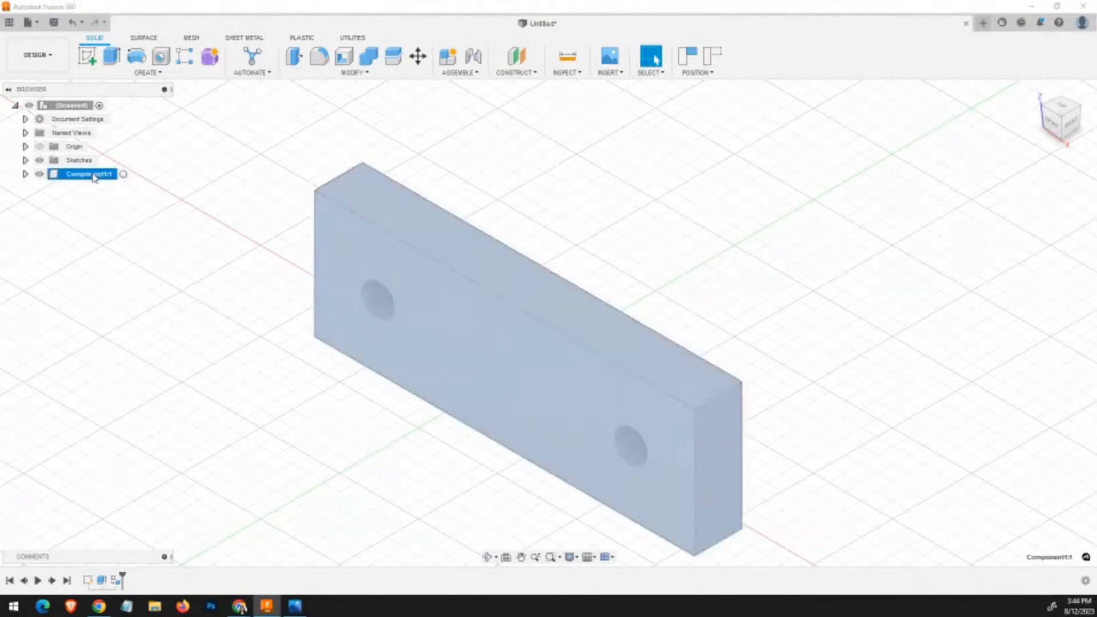
{"action": "double_click", "coordinate": [94, 176]}
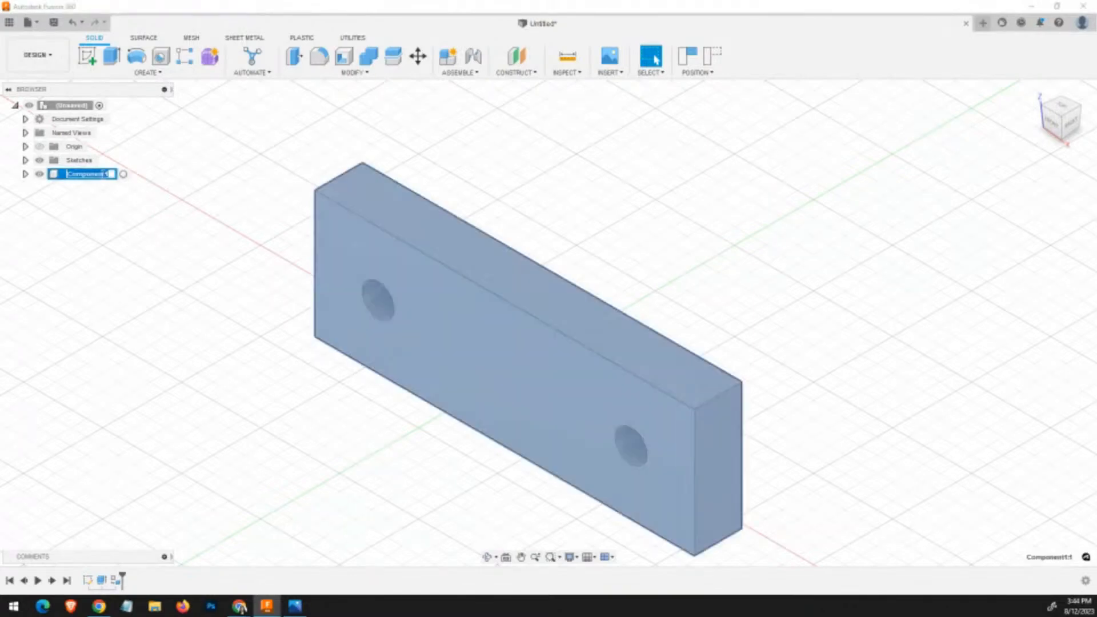
{"action": "type", "text": "Plate"}
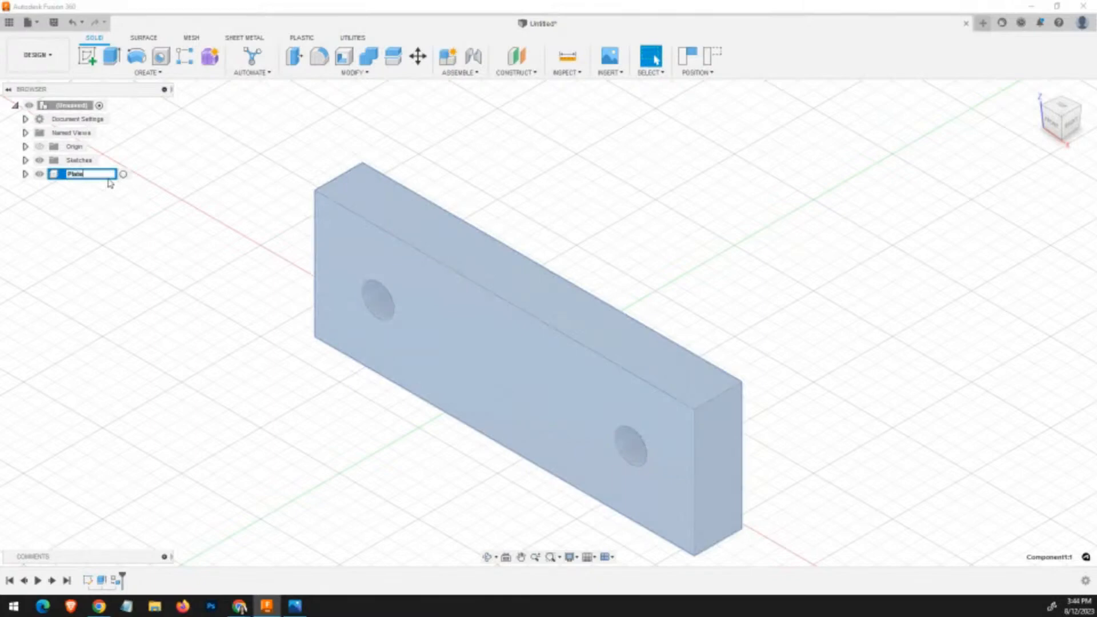
{"action": "key", "text": "Escape"}
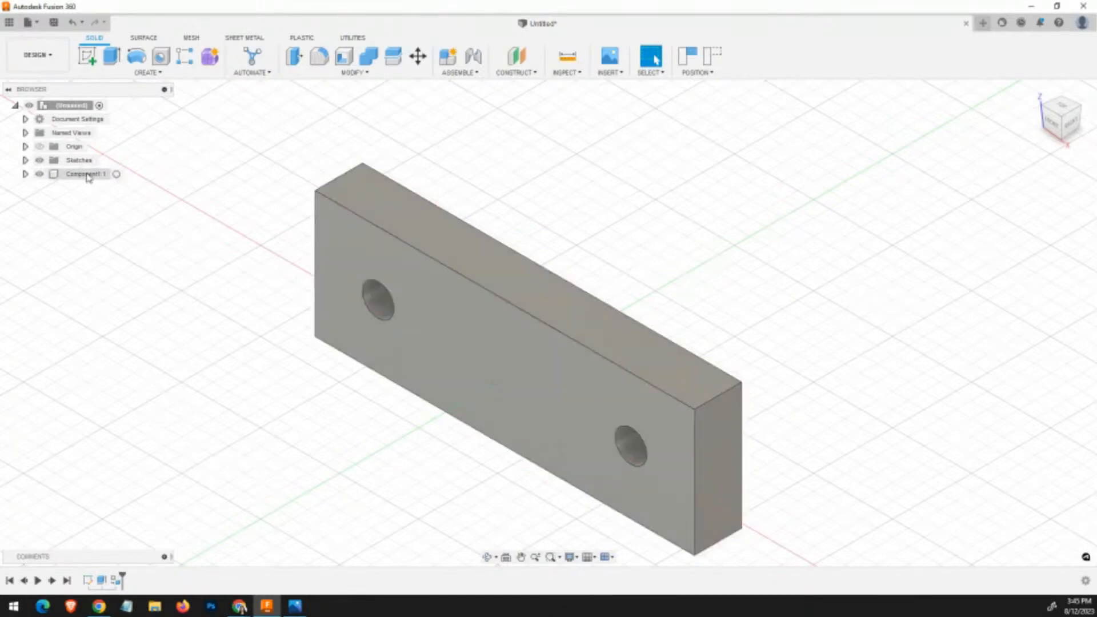
Rename the plate's component as Plate.
{"action": "left_click", "coordinate": [87, 175]}
{"action": "double_click", "coordinate": [89, 175]}
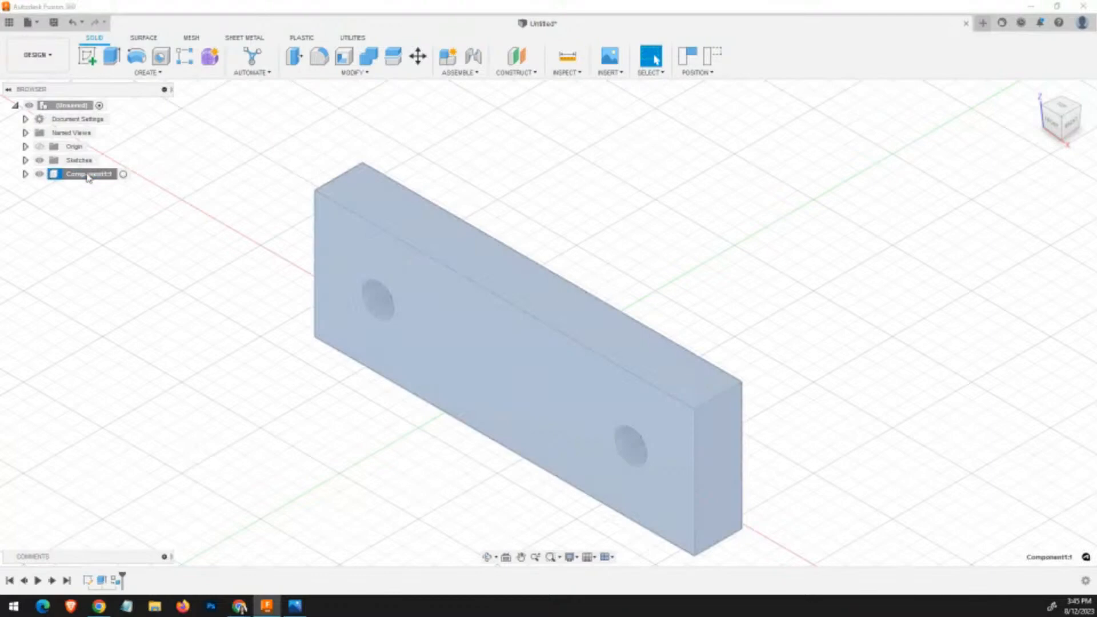
{"action": "type", "text": "Plate"}
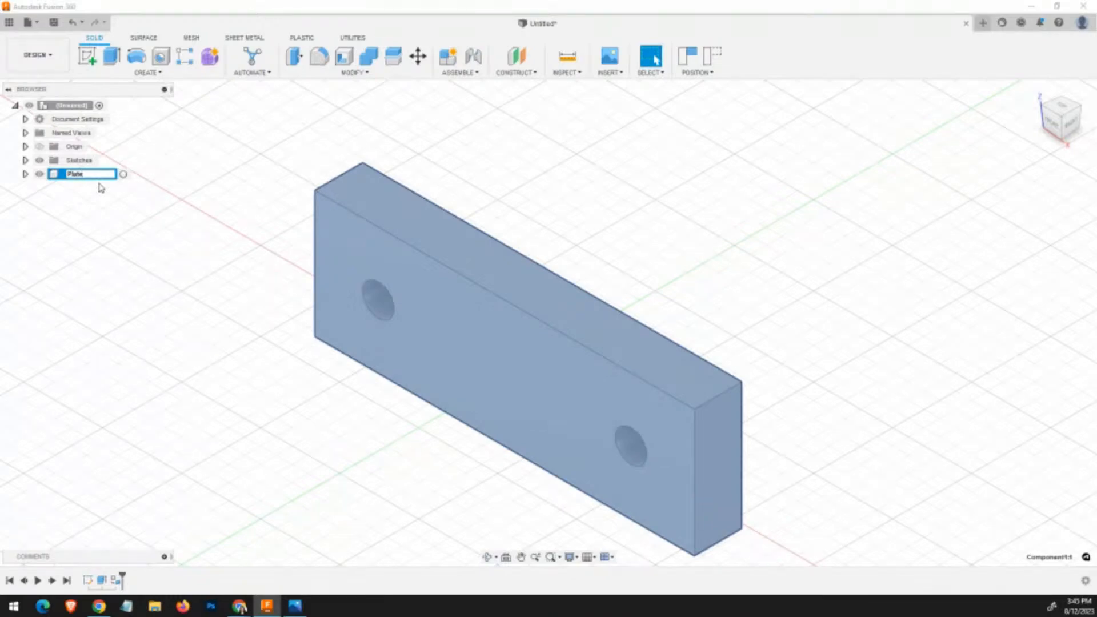
{"action": "key", "text": "Return"}
{"action": "left_click", "coordinate": [140, 251]}
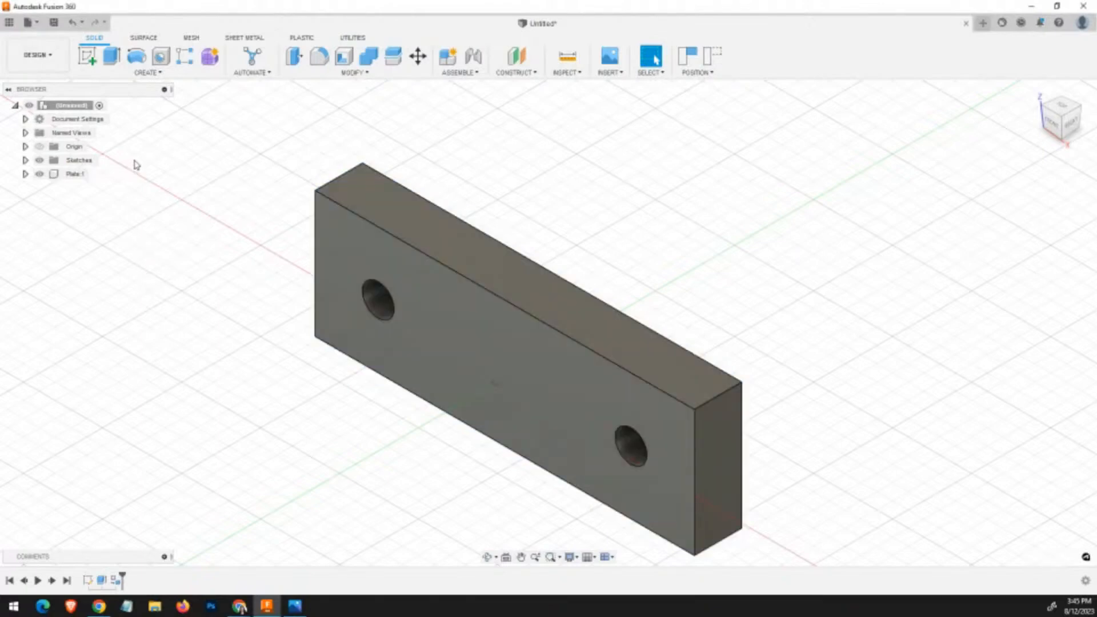
Hide the Plate component and show it again several times to demonstrate its visibility control.
{"action": "left_click", "coordinate": [72, 174]}
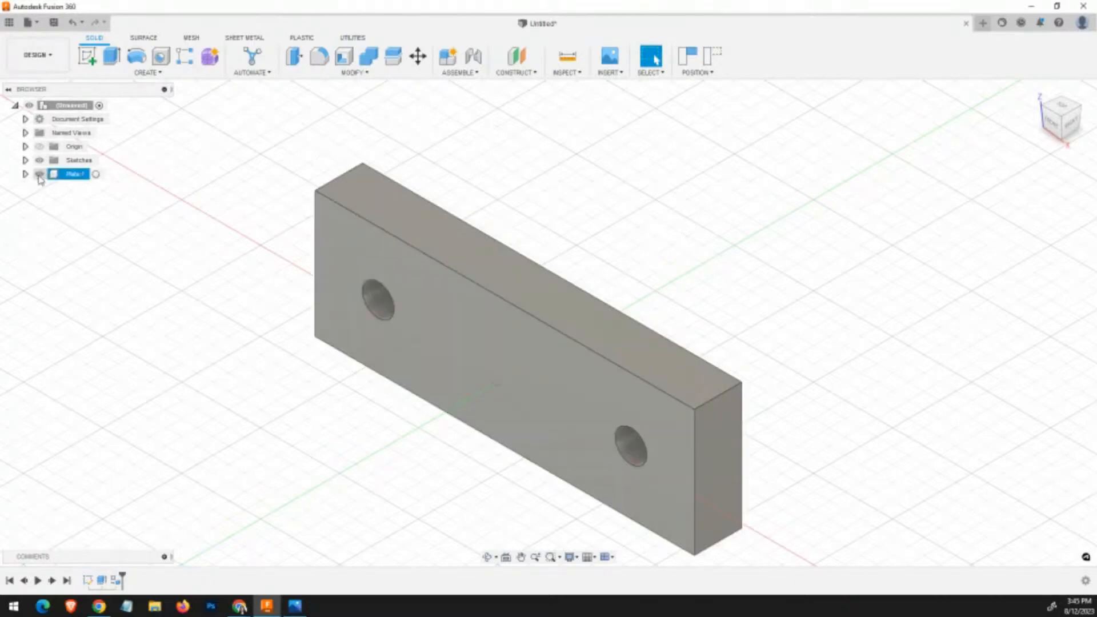
{"action": "left_click", "coordinate": [39, 174]}
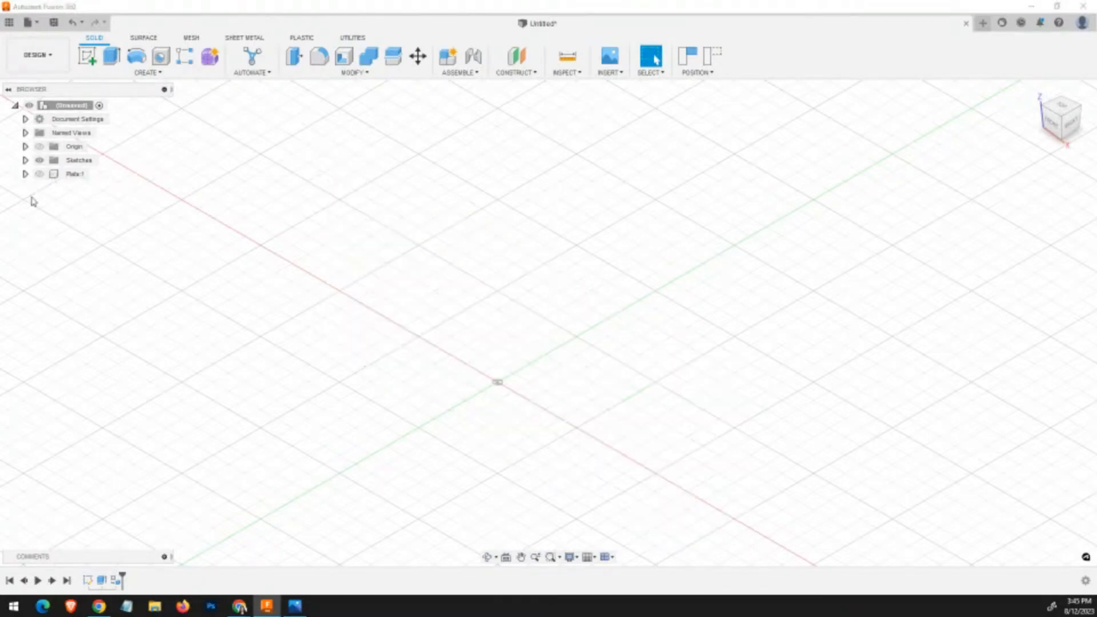
{"action": "left_click", "coordinate": [43, 177]}
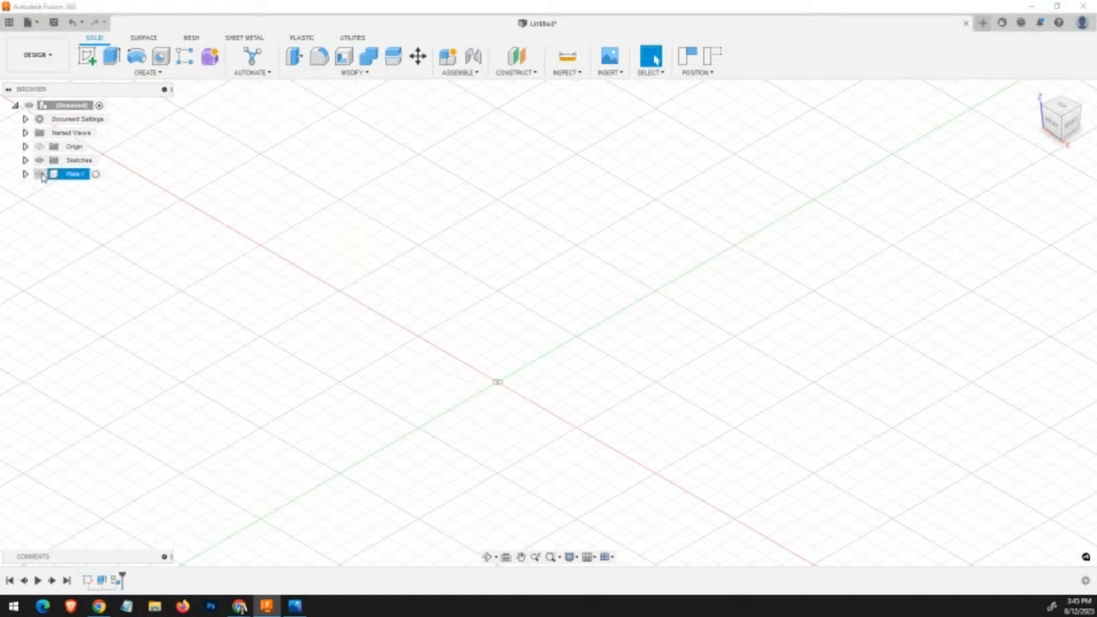
{"action": "left_click", "coordinate": [40, 175]}
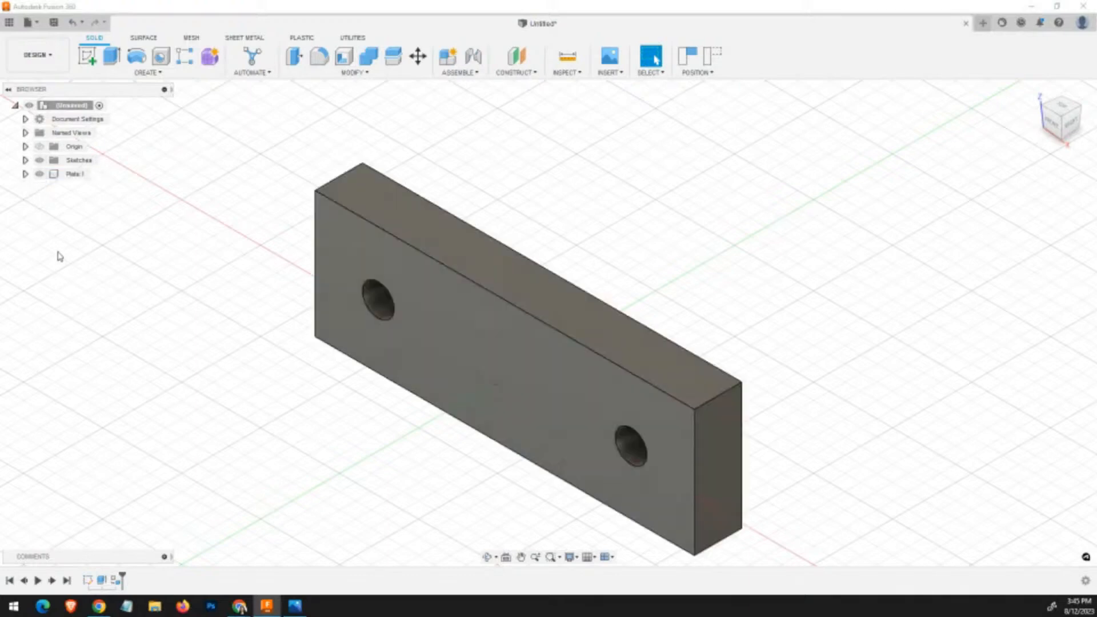
{"action": "left_click", "coordinate": [41, 179]}
{"action": "left_click", "coordinate": [39, 175]}
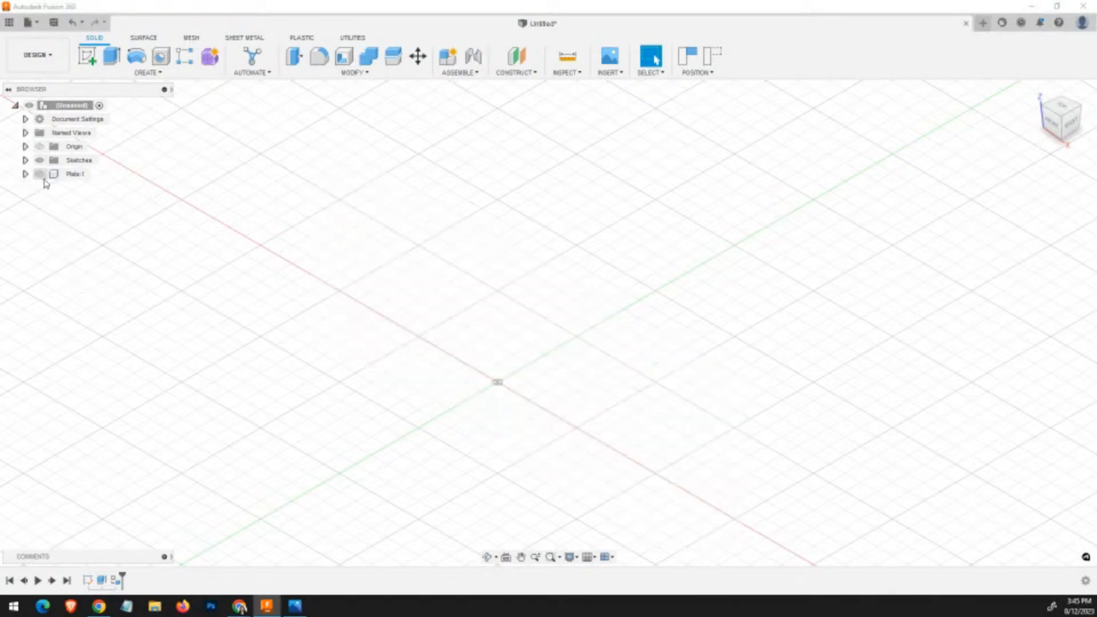
{"action": "left_click", "coordinate": [40, 175]}
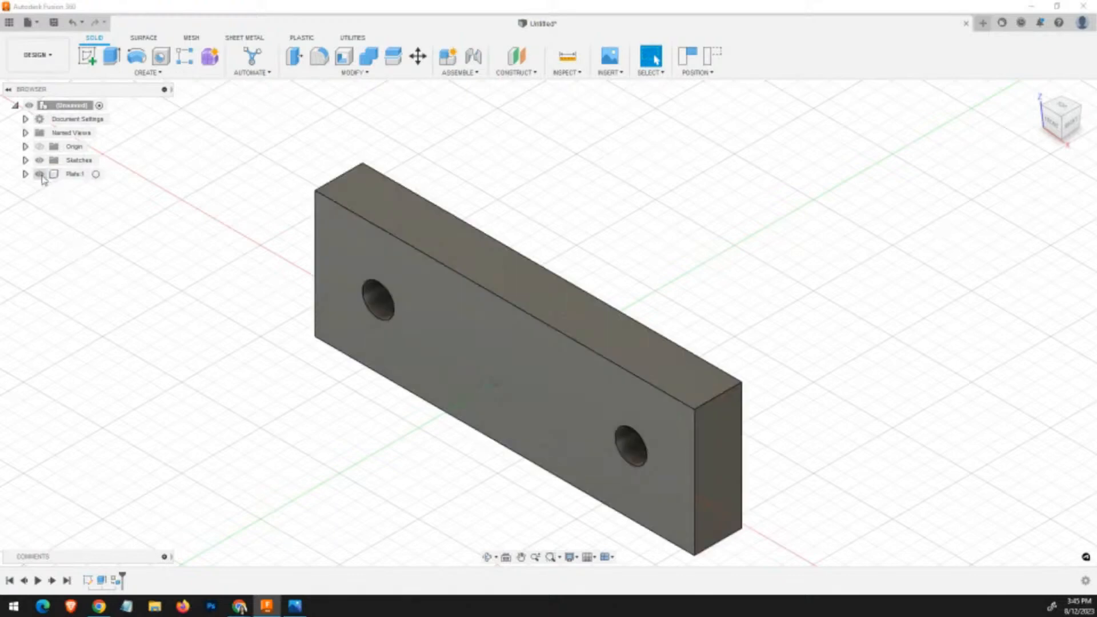
{"action": "left_click", "coordinate": [39, 174]}
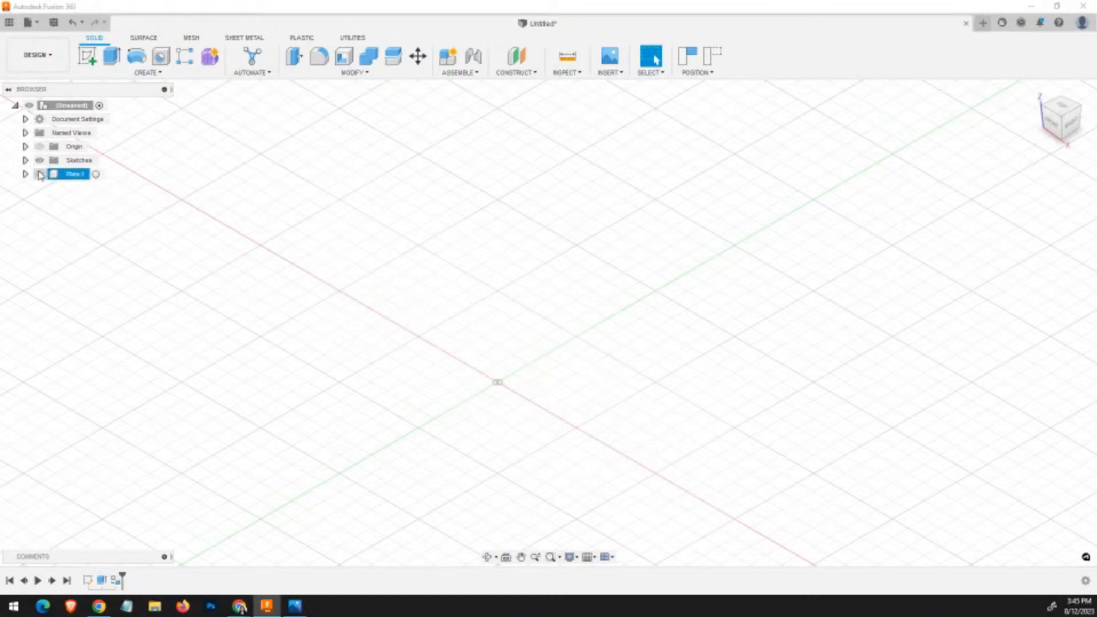
{"action": "left_click", "coordinate": [39, 174]}
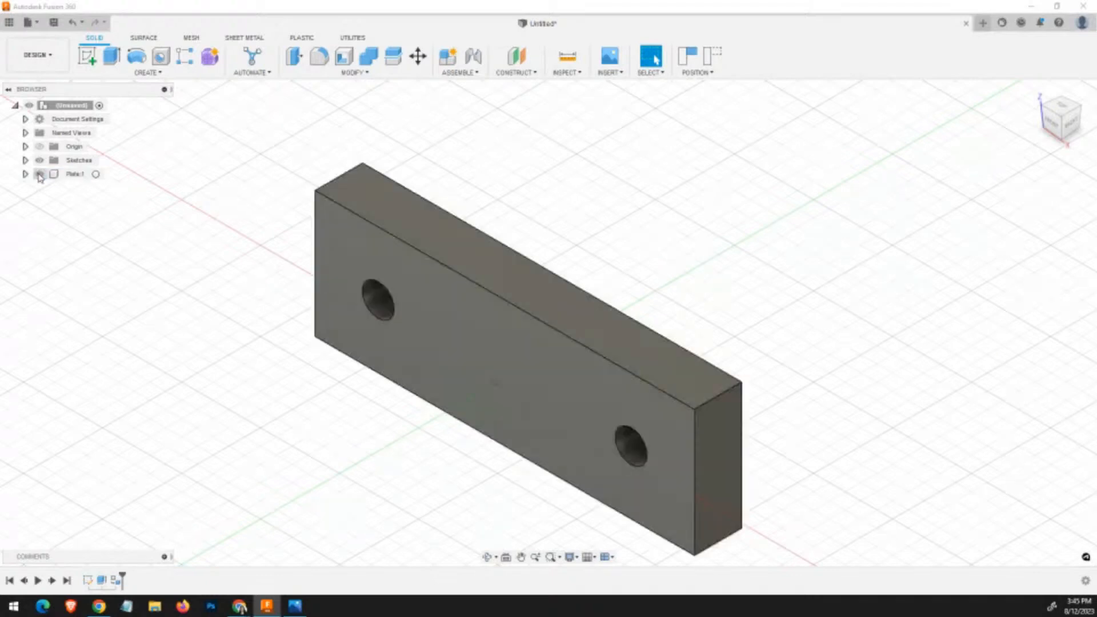
{"action": "left_click", "coordinate": [39, 174]}
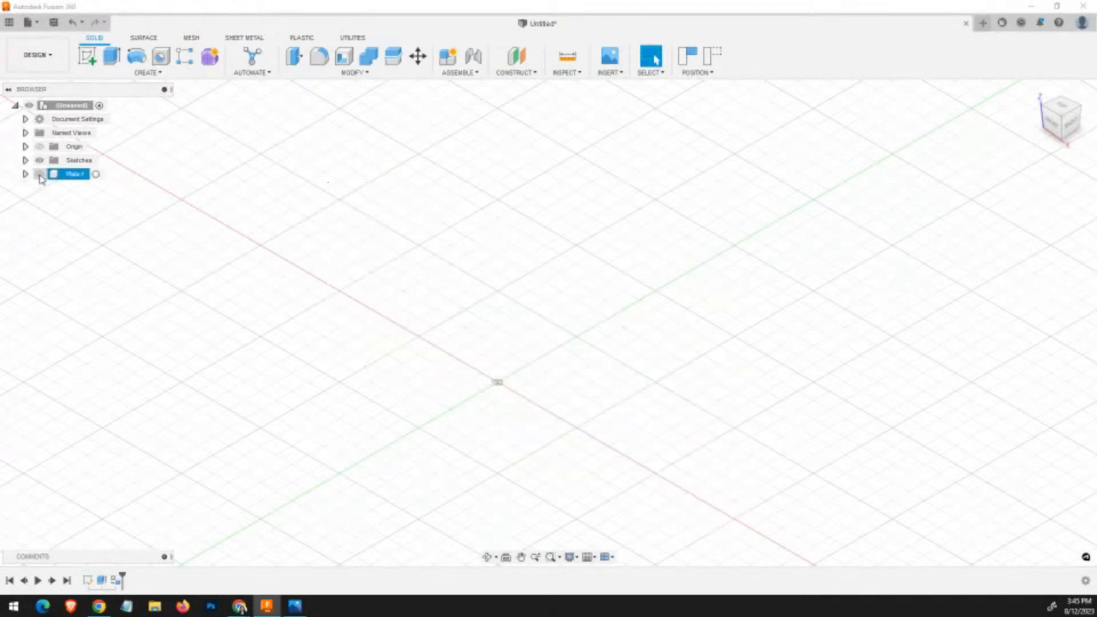
{"action": "left_click", "coordinate": [39, 174]}
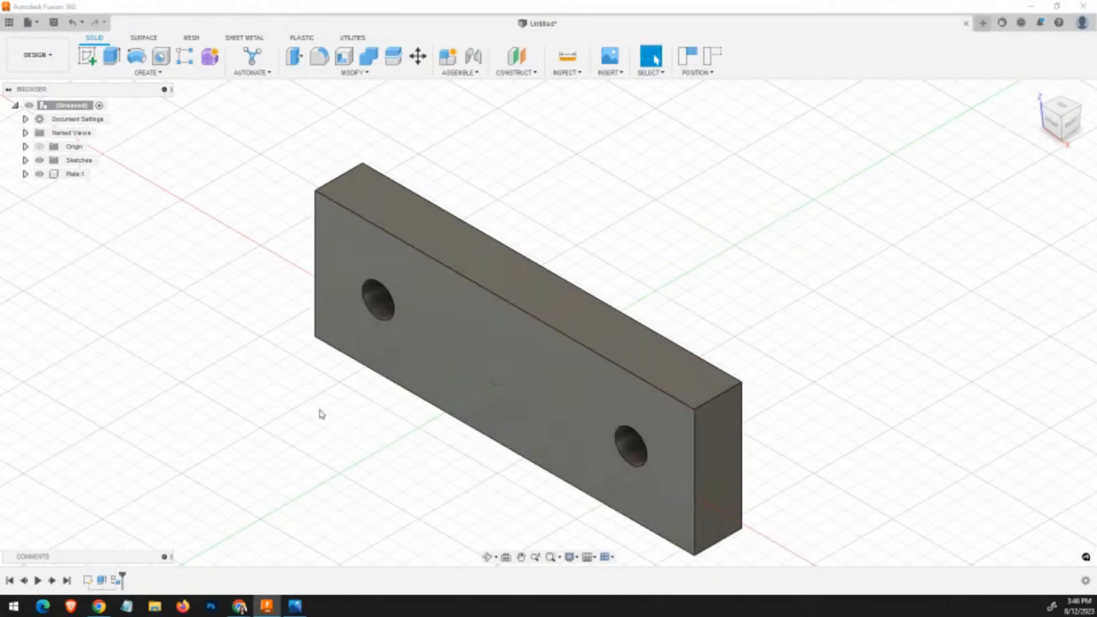
Consult the crosslink in the reference drawing and create an activated internal standard component named CrossLink under the root assembly.
{"action": "key", "text": "alt+Tab"}
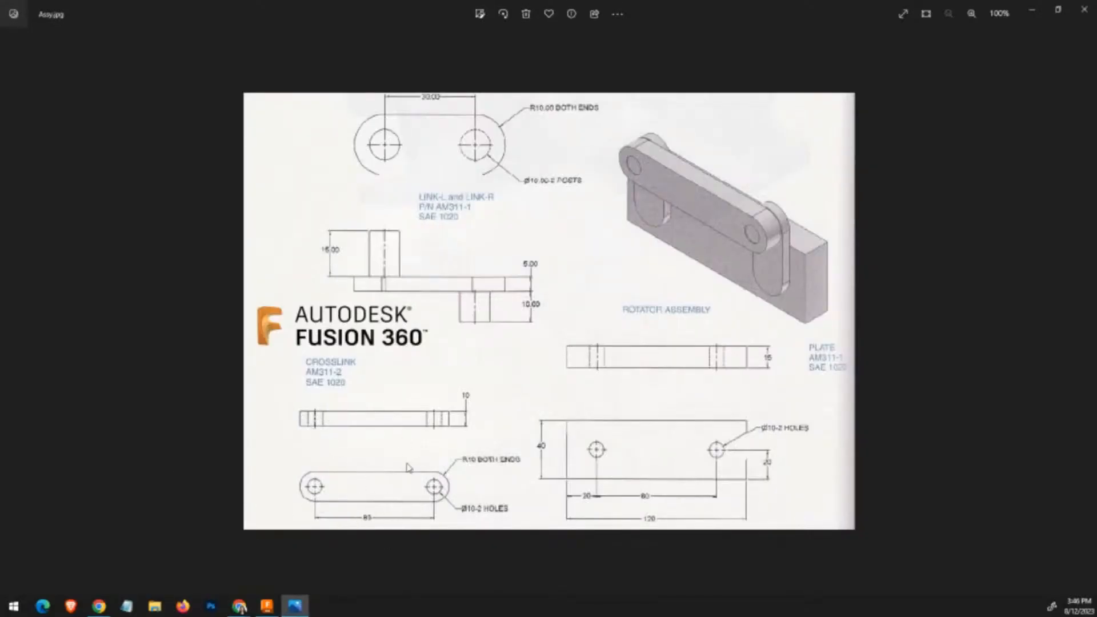
{"action": "key", "text": "alt+Tab"}
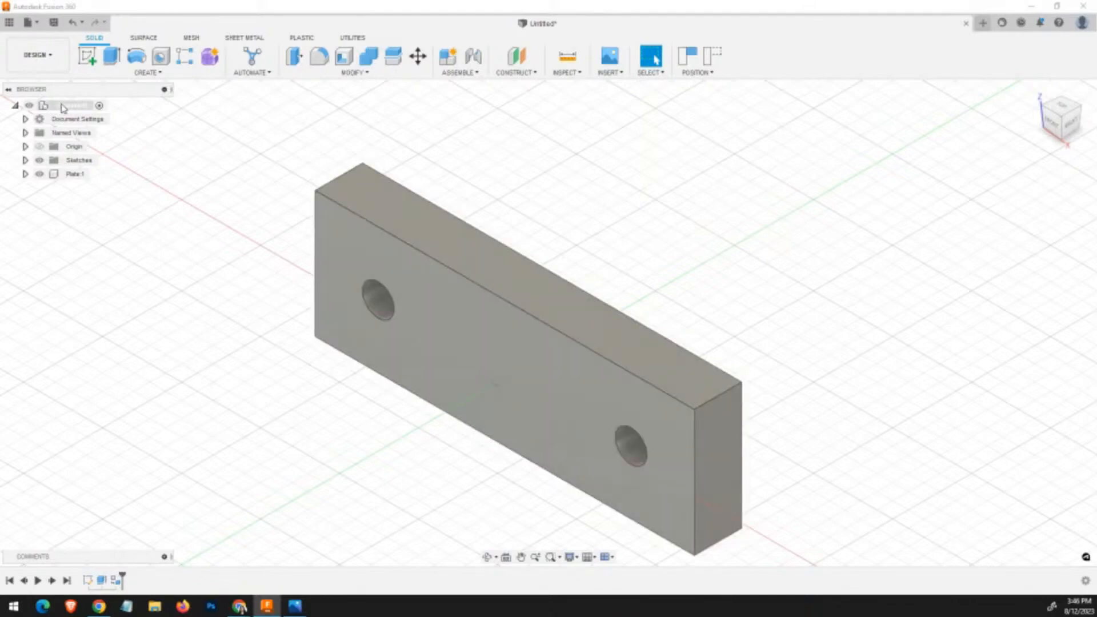
{"action": "right_click", "coordinate": [63, 108]}
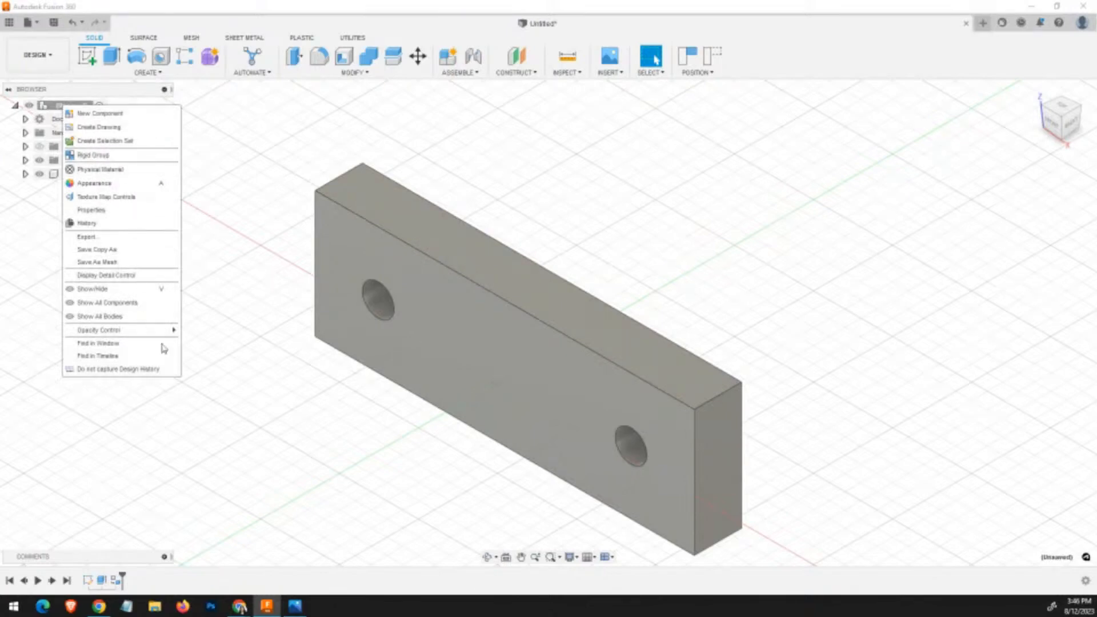
{"action": "left_click", "coordinate": [135, 116]}
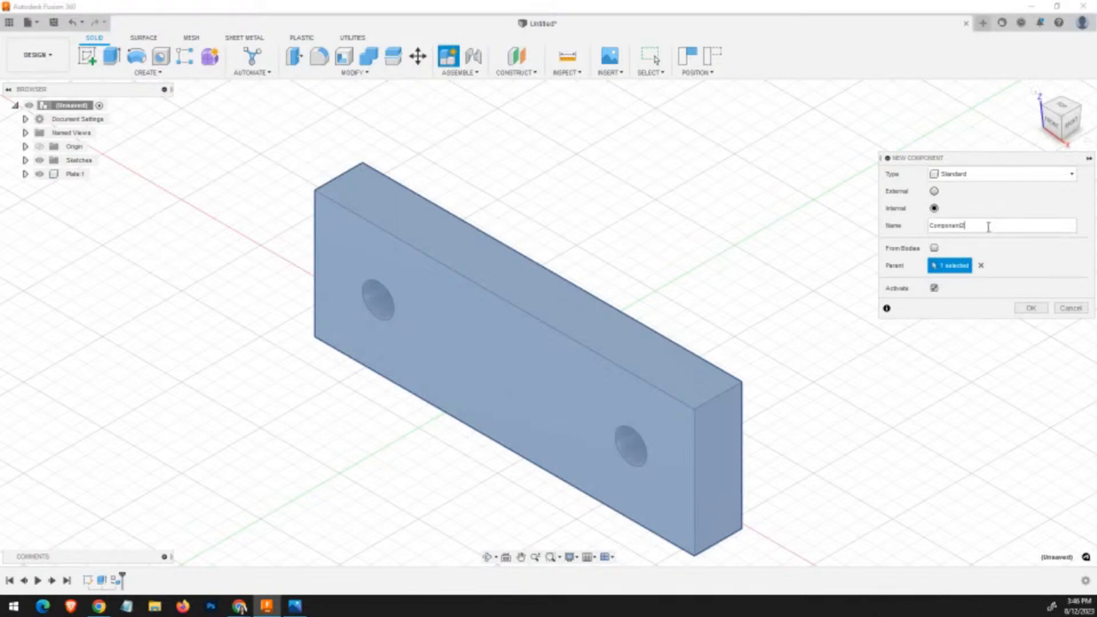
{"action": "left_click_drag", "start_coordinate": [991, 226], "coordinate": [893, 216]}
{"action": "type", "text": "CrossLink"}
{"action": "key", "text": "alt+Tab"}
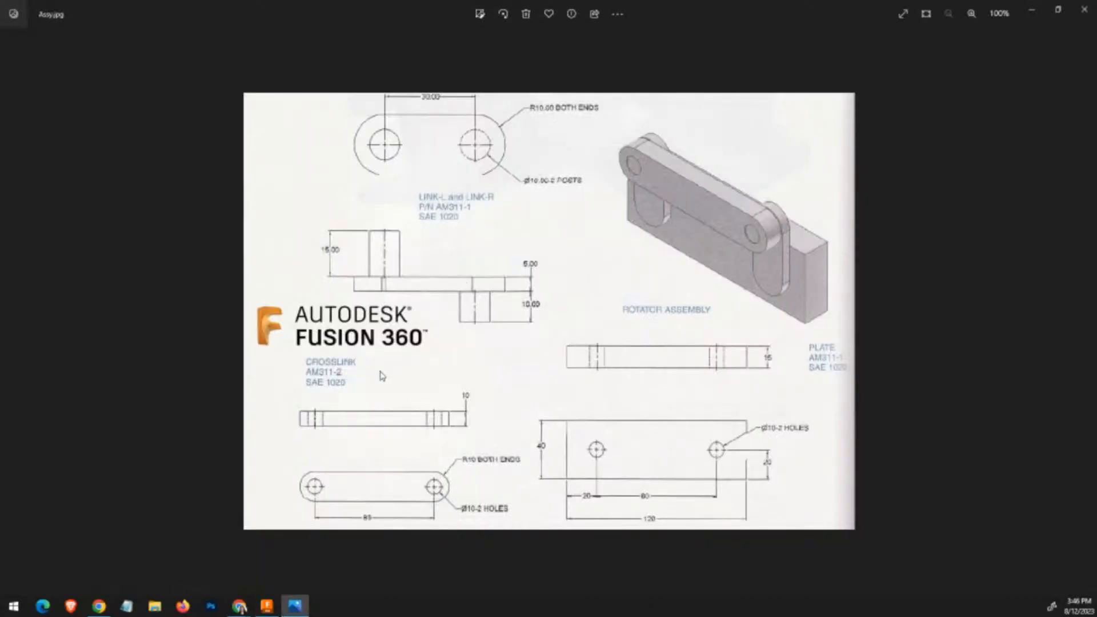
{"action": "key", "text": "alt+Tab"}
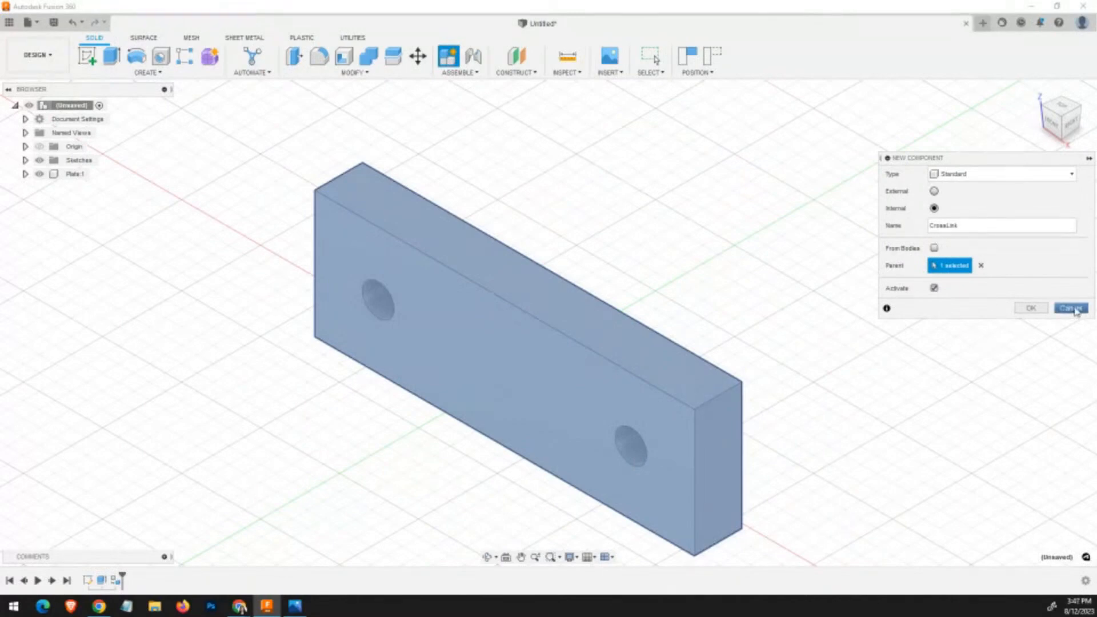
{"action": "left_click", "coordinate": [1032, 308]}
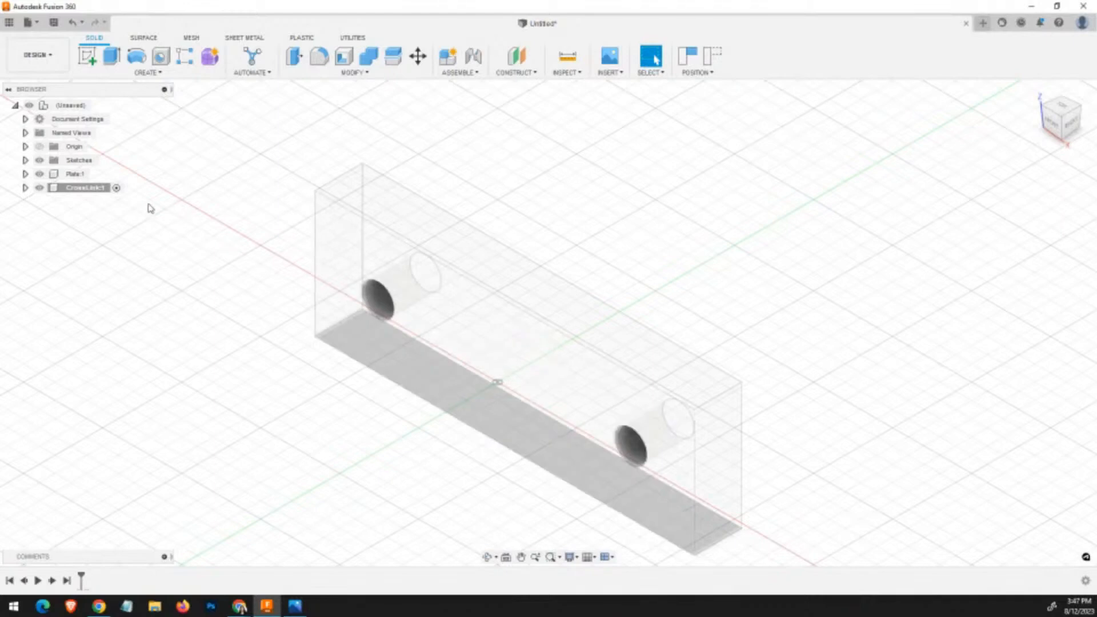
Hide the Plate component while CrossLink is active, toggling its visibility to compare the views.
{"action": "left_click", "coordinate": [87, 188]}
{"action": "left_click", "coordinate": [39, 175]}
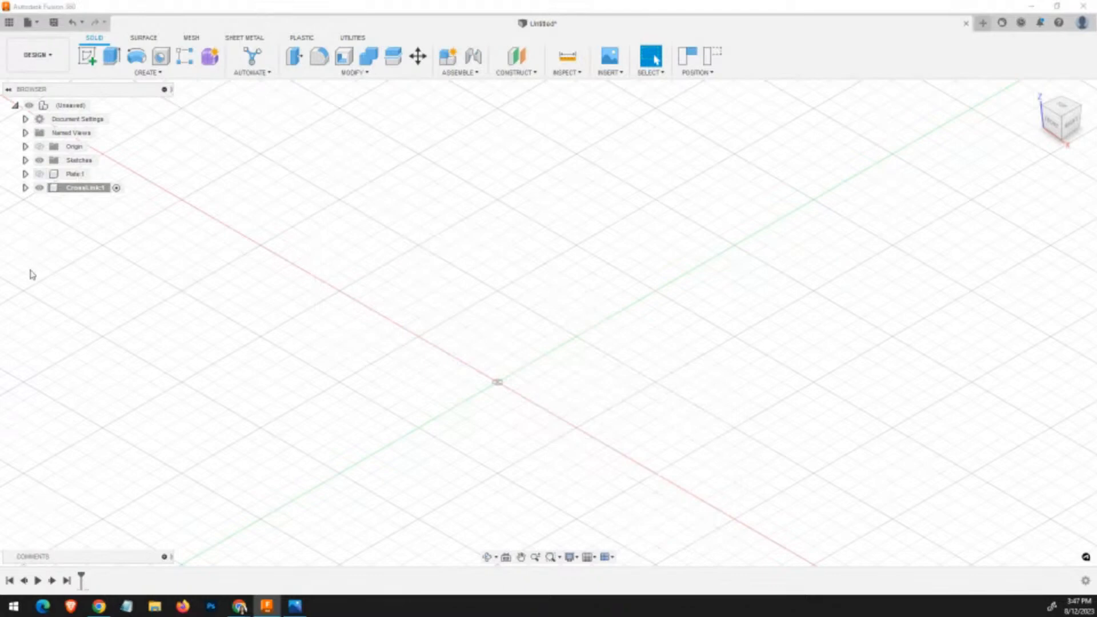
{"action": "left_click", "coordinate": [39, 174]}
{"action": "left_click", "coordinate": [39, 174]}
{"action": "left_click", "coordinate": [39, 174]}
{"action": "left_click", "coordinate": [39, 174]}
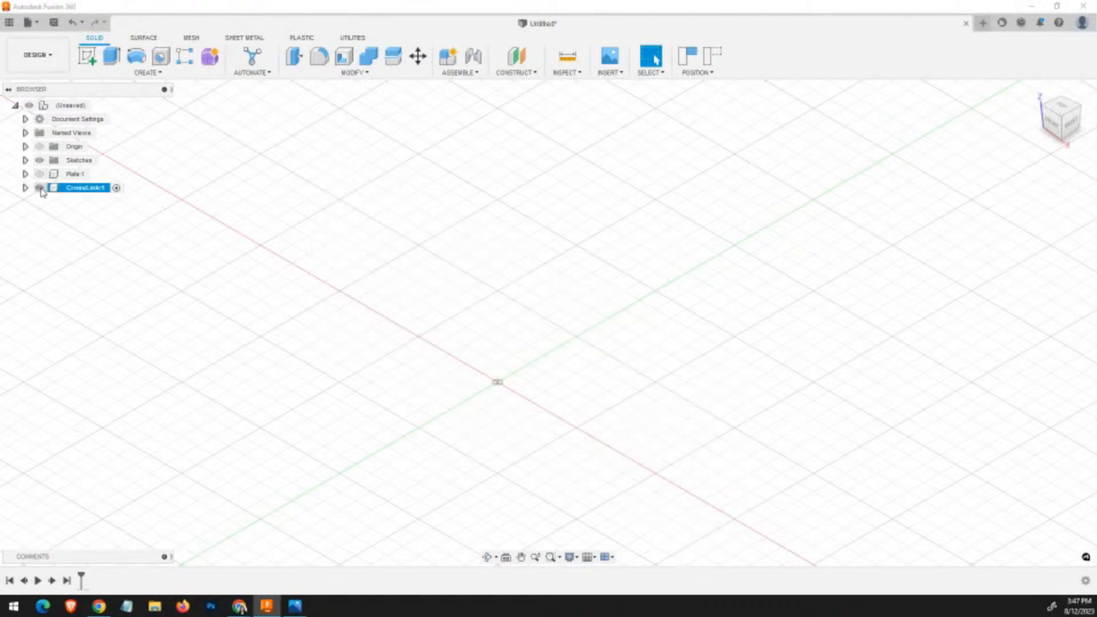
Isolate the CrossLink component.
{"action": "left_click", "coordinate": [40, 188]}
{"action": "right_click", "coordinate": [83, 191]}
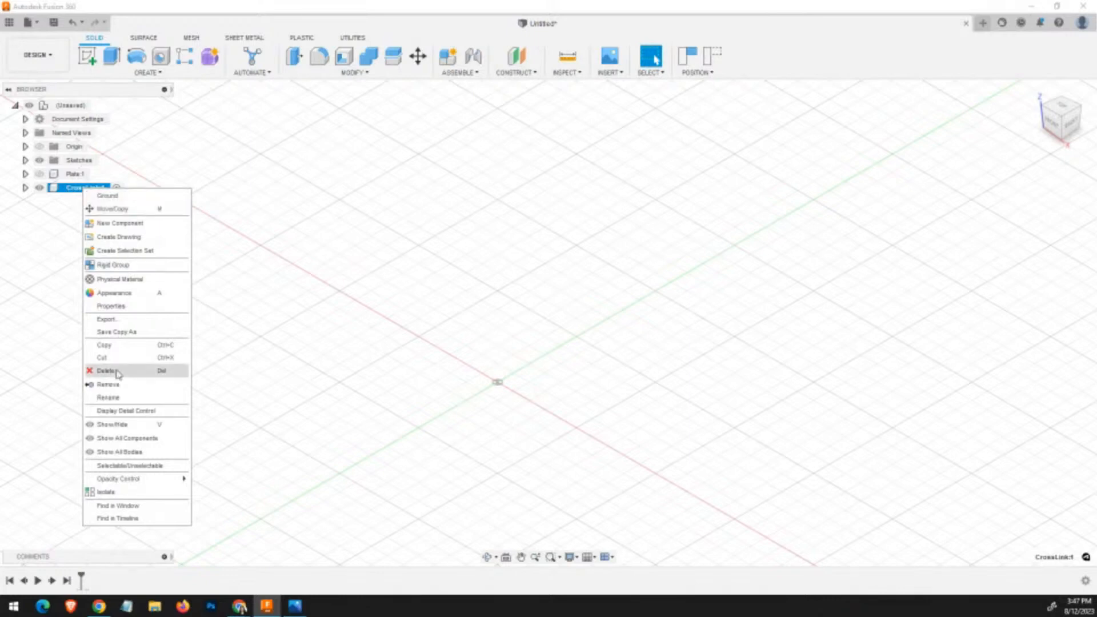
{"action": "left_click", "coordinate": [123, 493]}
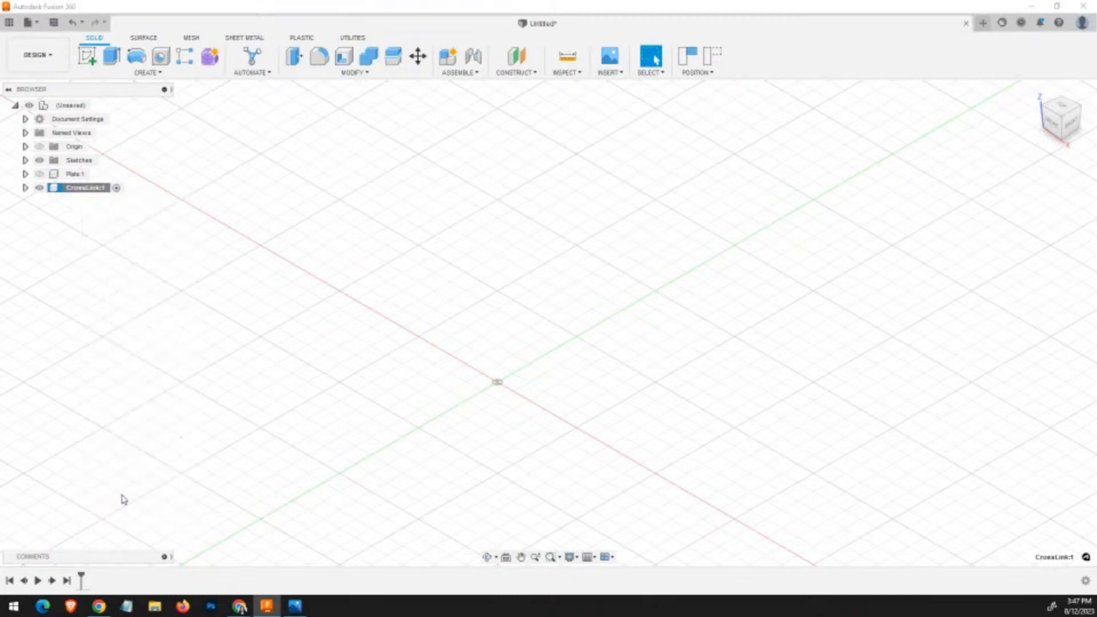
Show the Plate component again and unisolate the CrossLink component.
{"action": "left_click", "coordinate": [37, 173]}
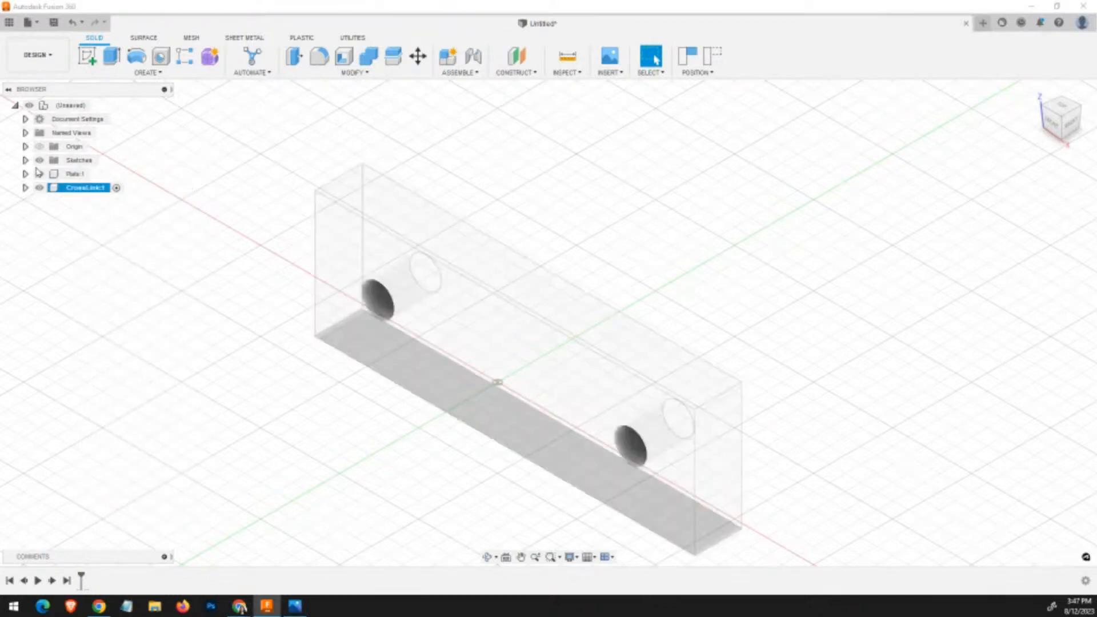
{"action": "left_click", "coordinate": [39, 174]}
{"action": "left_click", "coordinate": [39, 174]}
{"action": "left_click", "coordinate": [39, 174]}
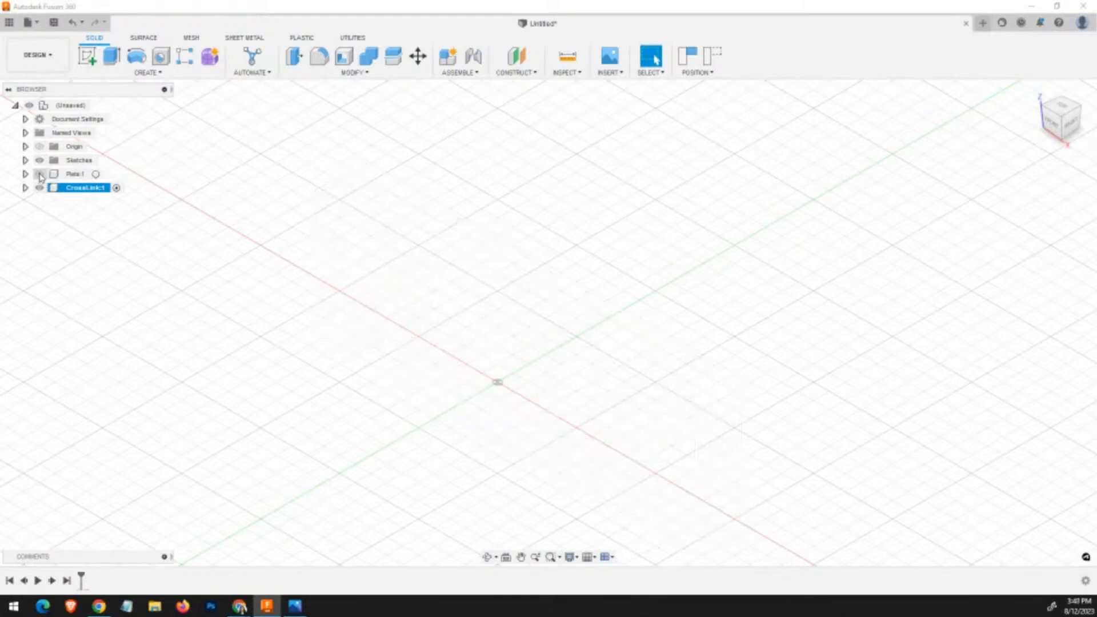
{"action": "left_click", "coordinate": [39, 174]}
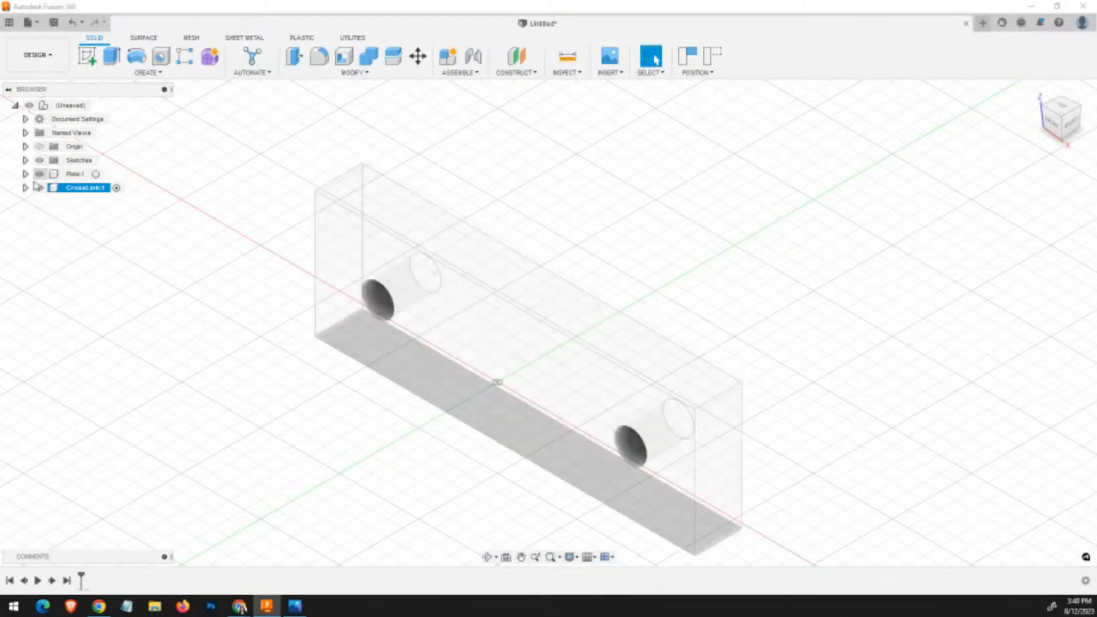
{"action": "right_click", "coordinate": [86, 191]}
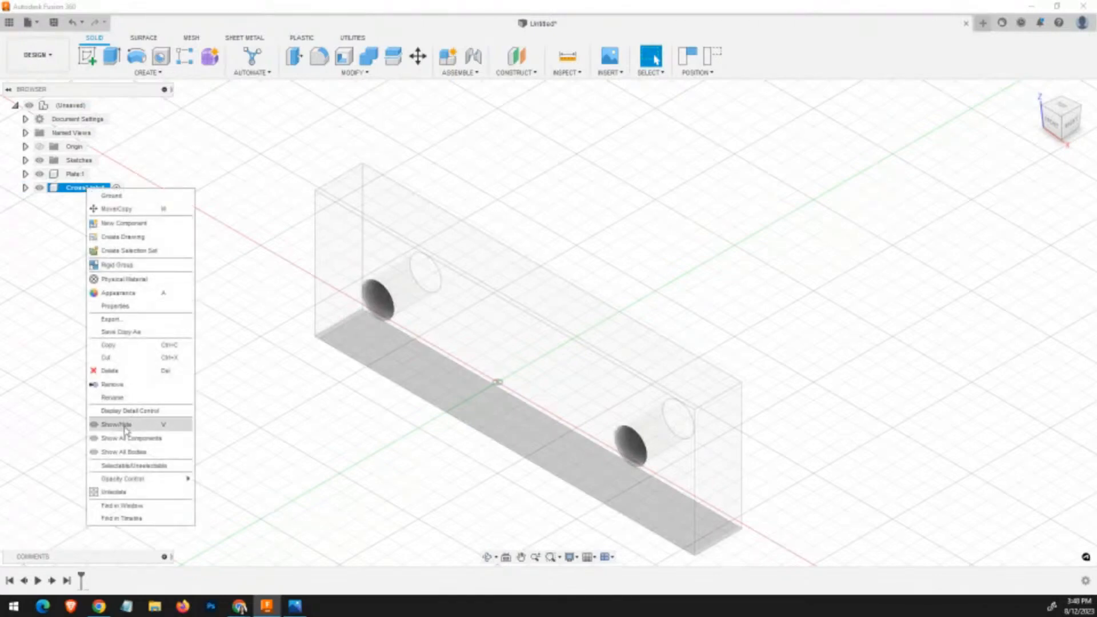
{"action": "left_click", "coordinate": [120, 493]}
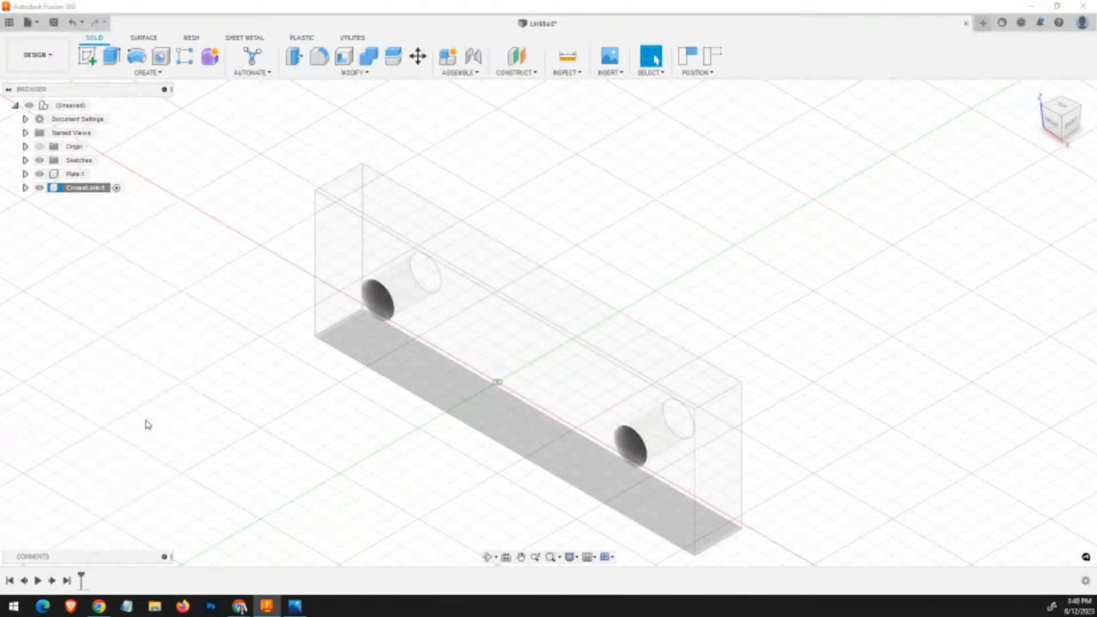
Isolate the CrossLink component again so that the Plate is hidden.
{"action": "left_click", "coordinate": [72, 174]}
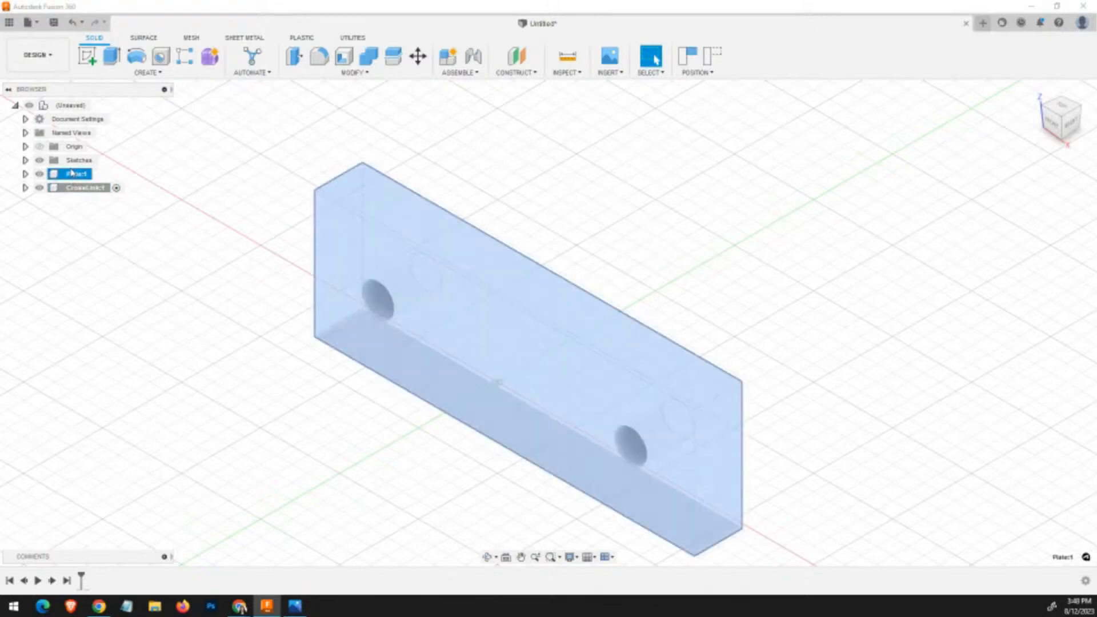
{"action": "right_click", "coordinate": [87, 193]}
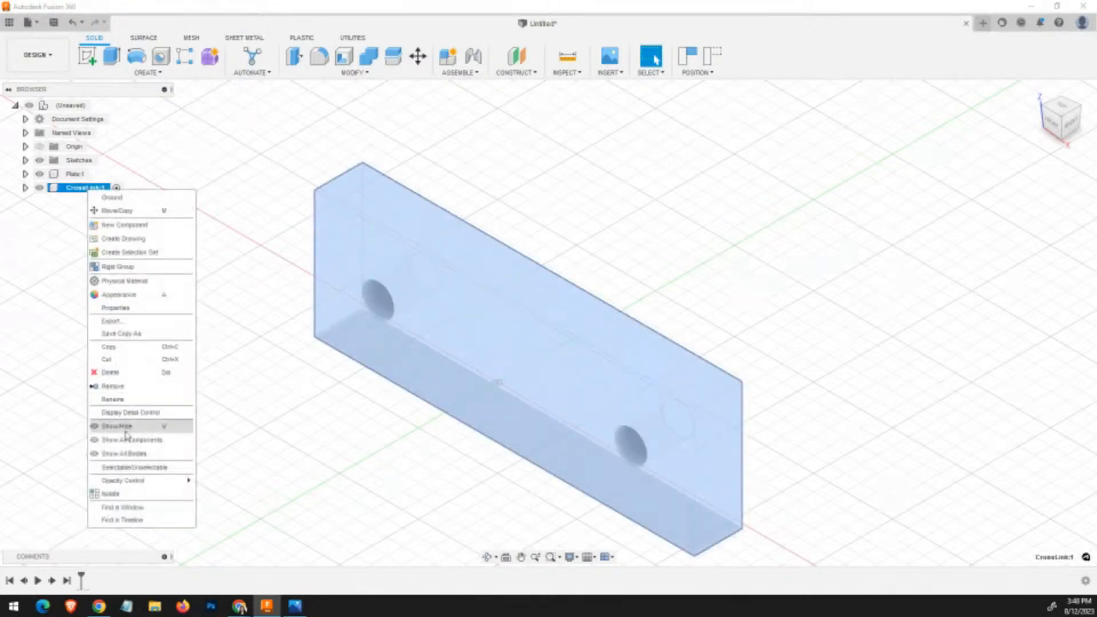
{"action": "left_click", "coordinate": [119, 495]}
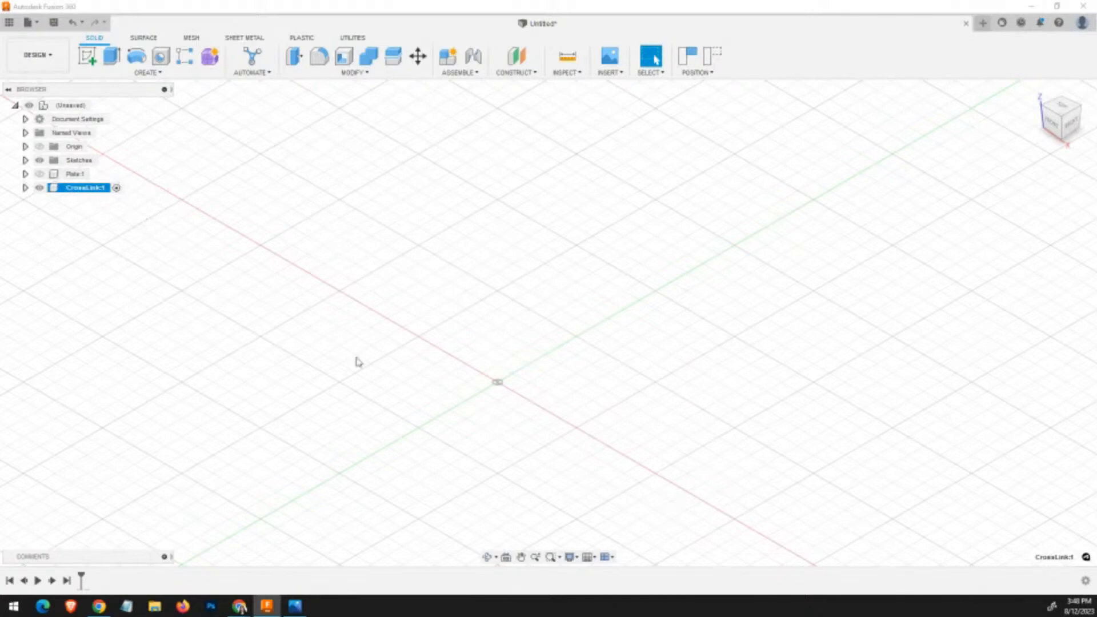
Start a sketch on the XZ plane in CrossLink, capturing the moved component positions, and consult the crosslink drawing.
{"action": "left_click", "coordinate": [89, 57]}
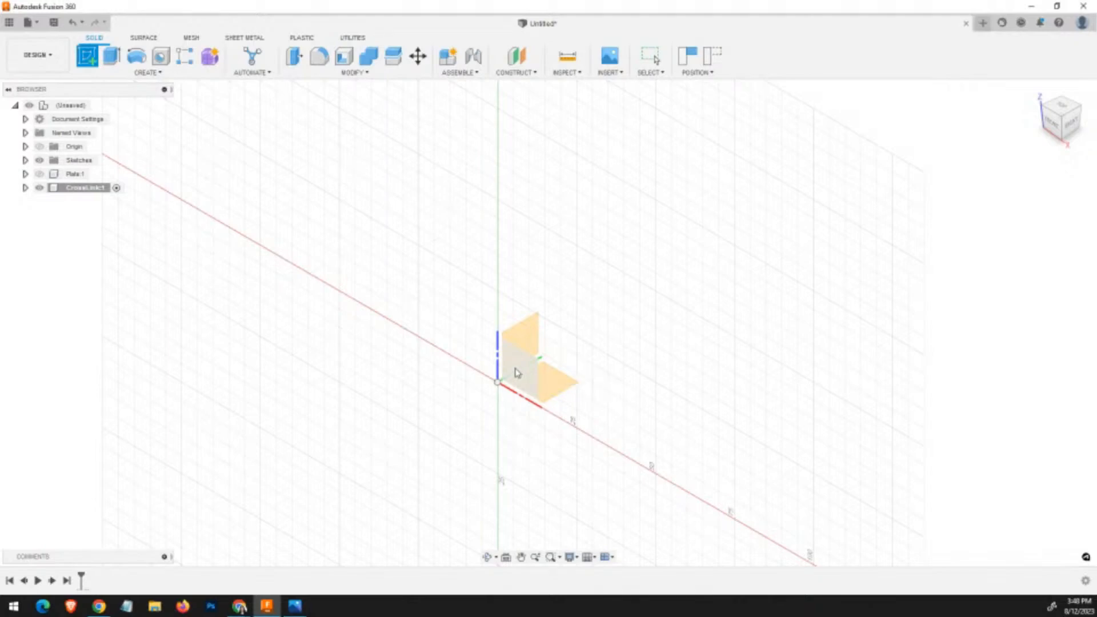
{"action": "left_click", "coordinate": [519, 372]}
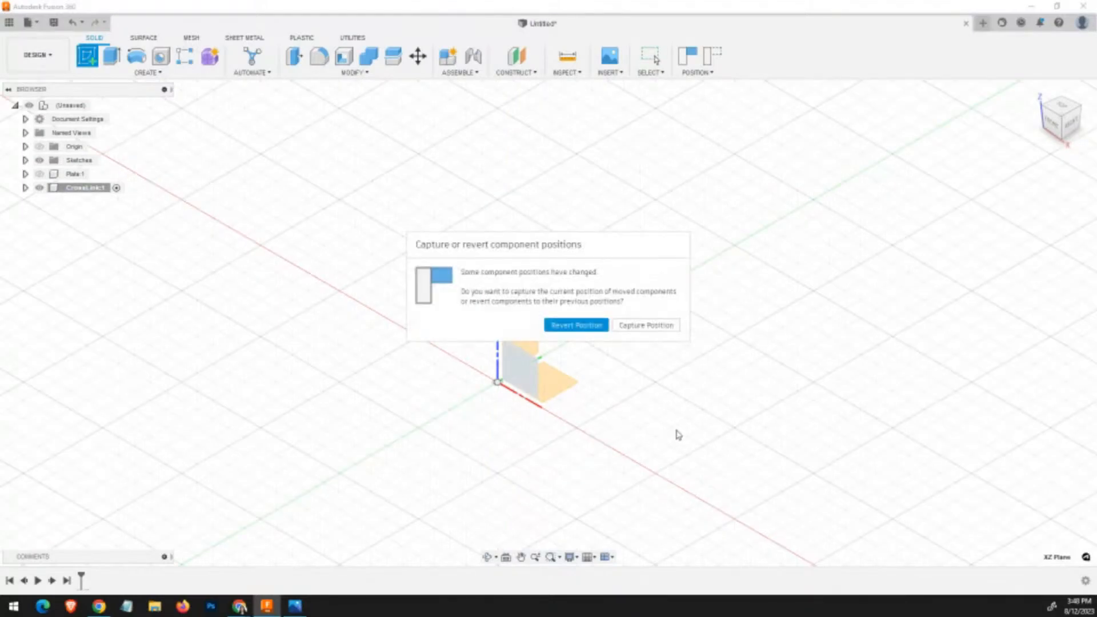
{"action": "left_click", "coordinate": [646, 326]}
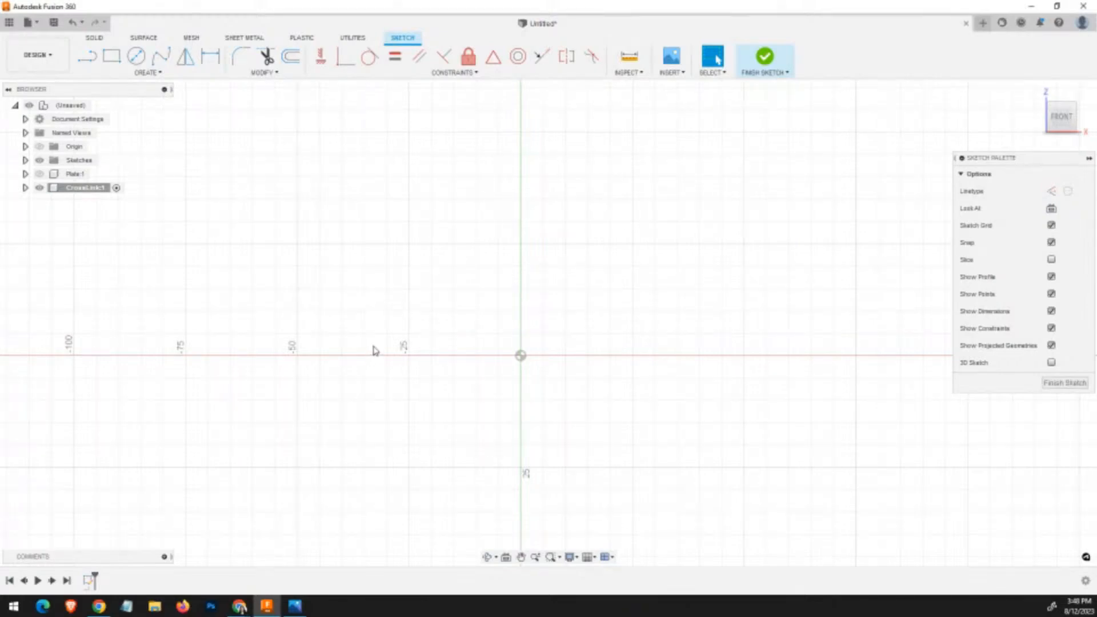
{"action": "key", "text": "alt+Tab"}
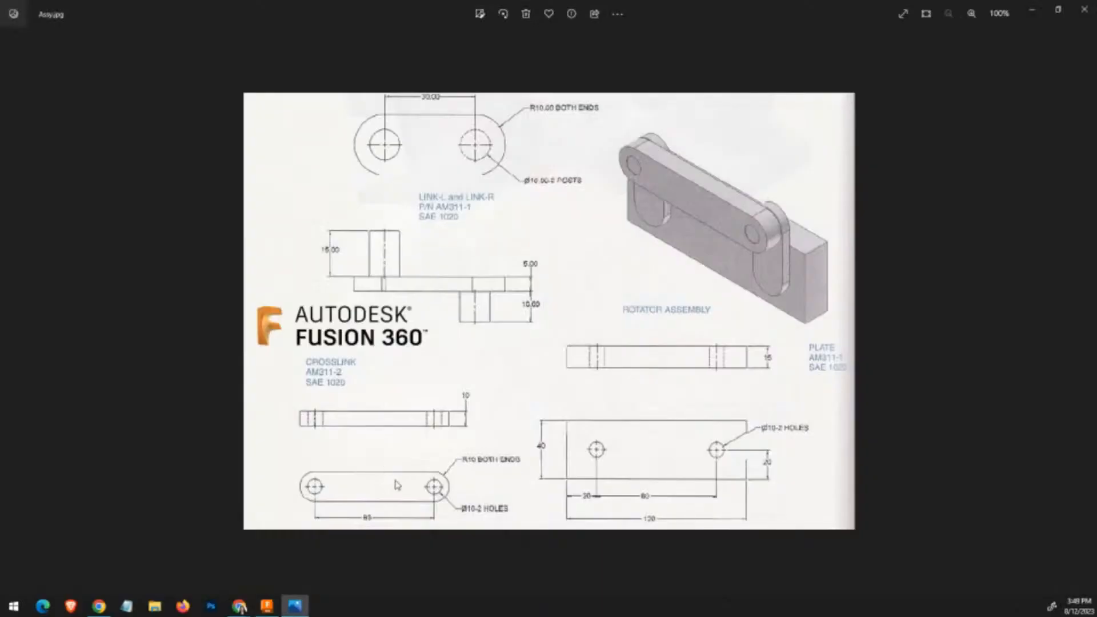
{"action": "key", "text": "alt+Tab"}
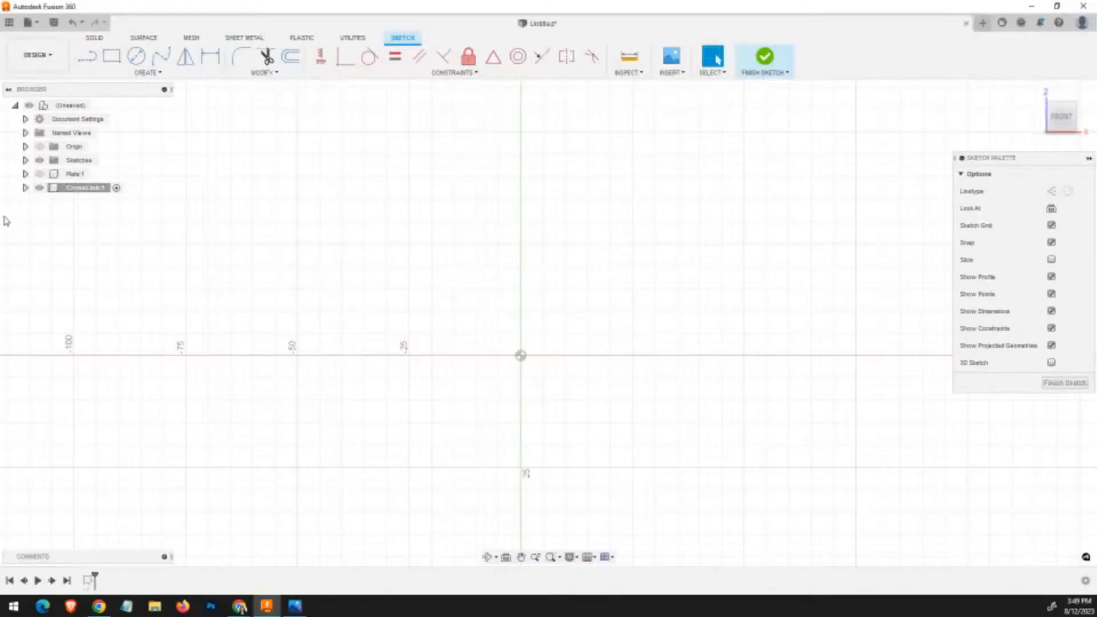
{"action": "left_click", "coordinate": [0, 221]}
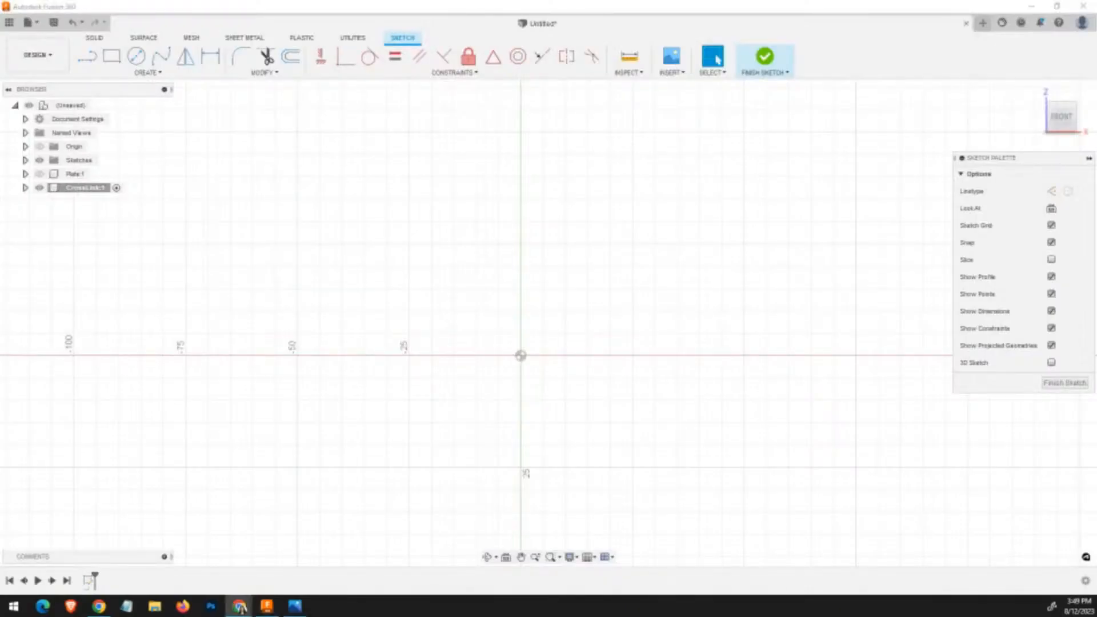
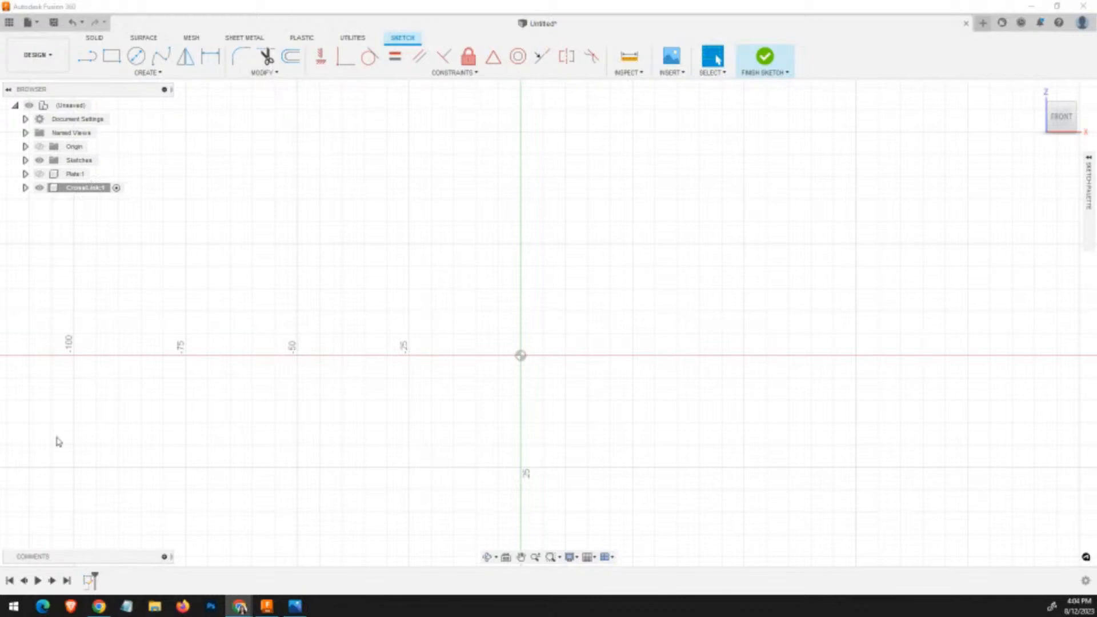
Sketch the crosslink's closed slot outline around the origin: two near-horizontal lines, the lower about 47 mm long, joined by an arc at each end.
{"action": "left_click", "coordinate": [295, 606]}
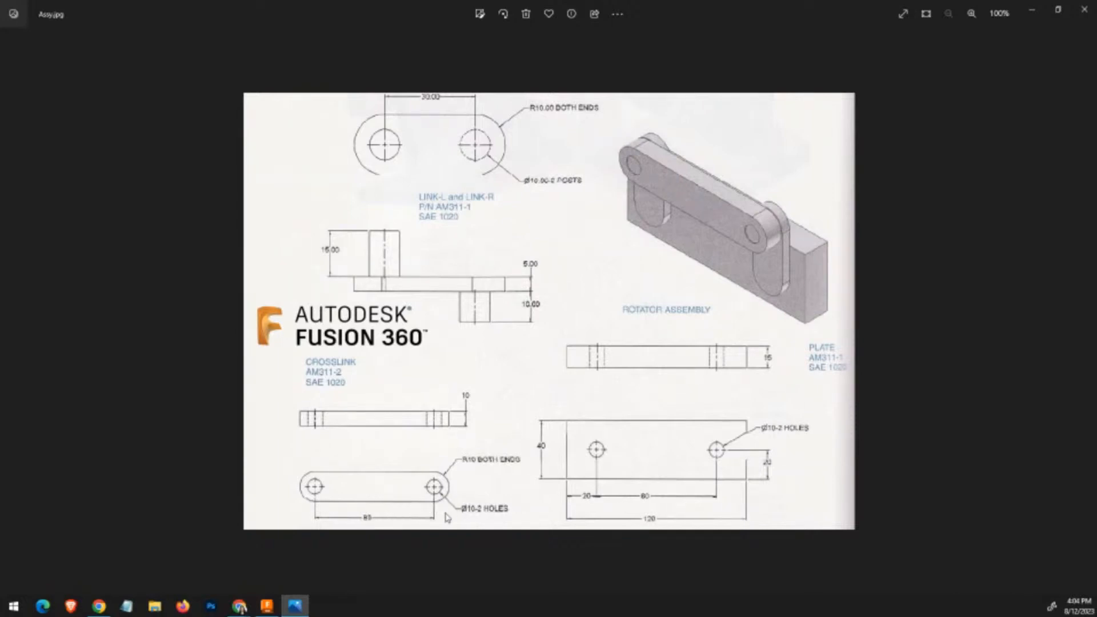
{"action": "key", "text": "alt+Tab"}
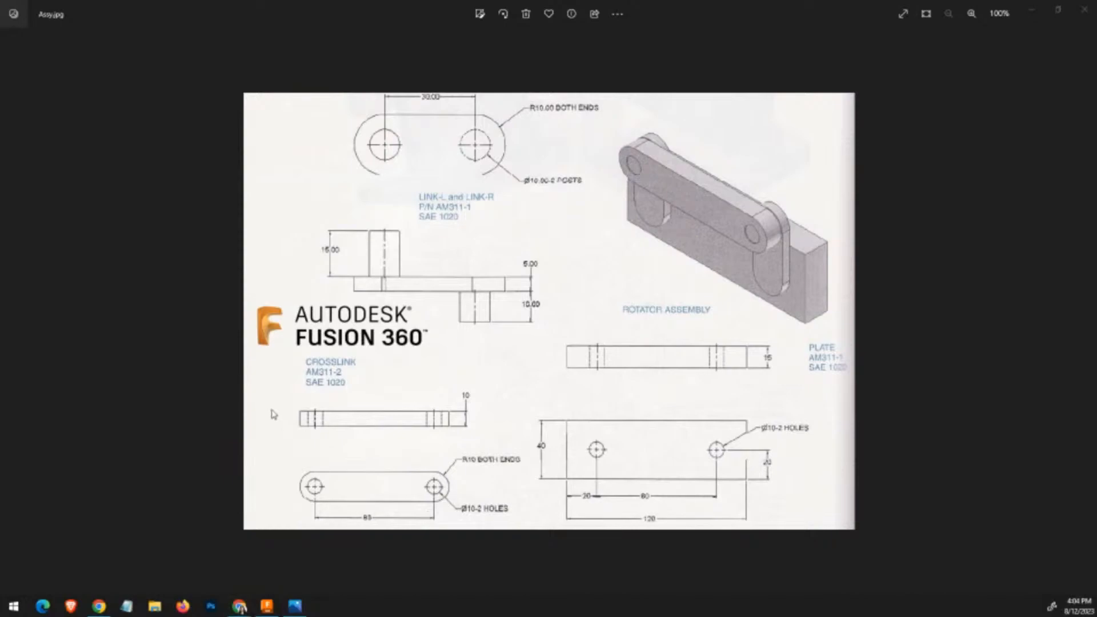
{"action": "key", "text": "alt+Tab"}
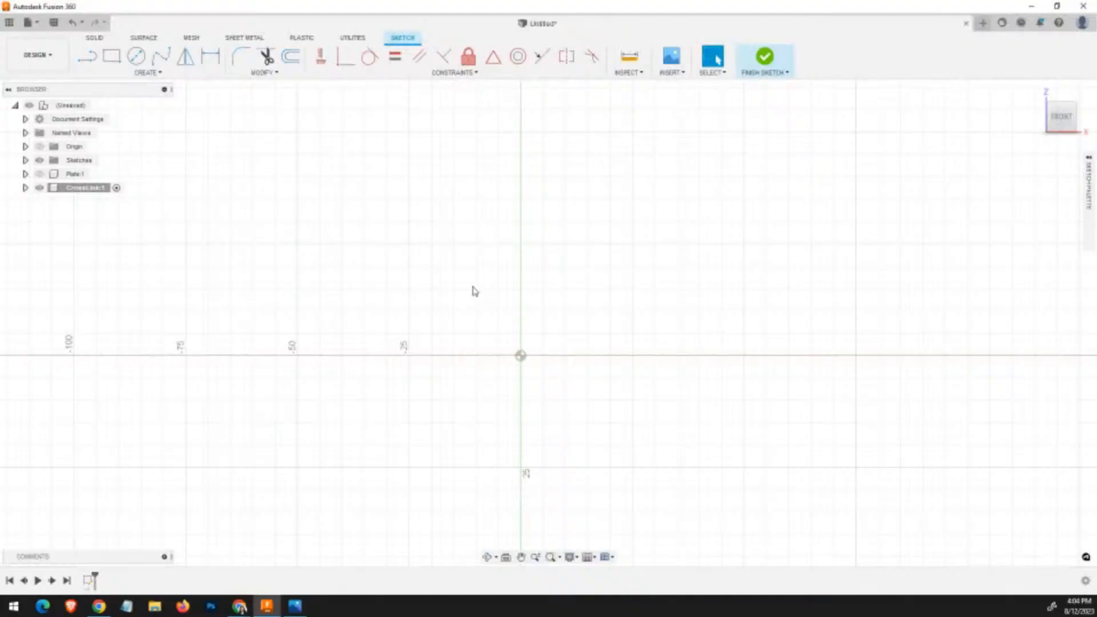
{"action": "key", "text": "l"}
{"action": "left_click", "coordinate": [428, 304]}
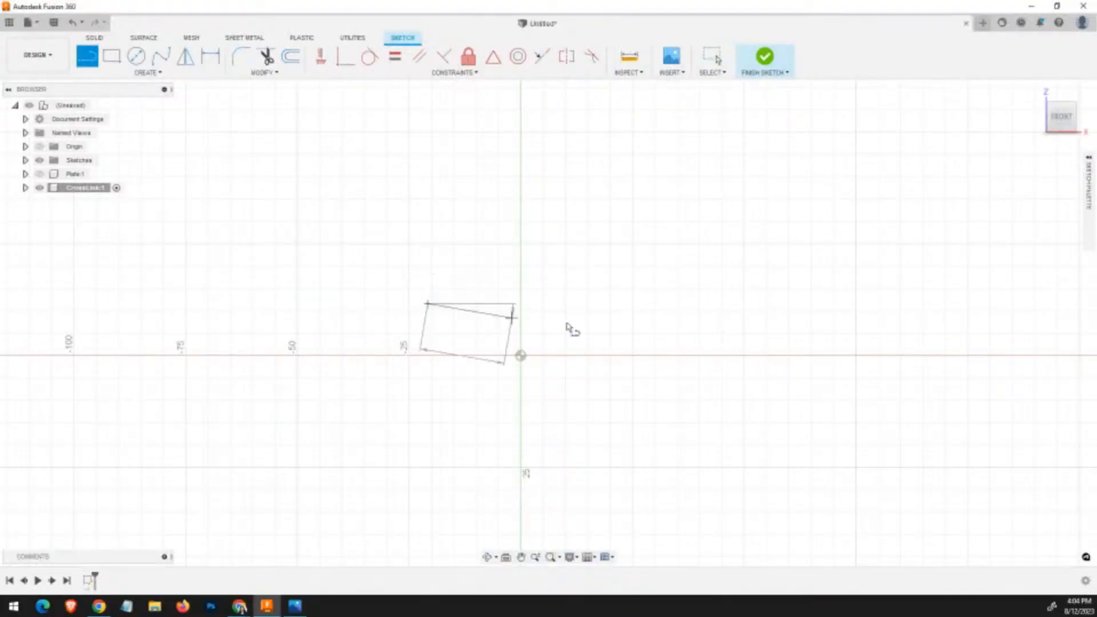
{"action": "left_click", "coordinate": [660, 310]}
{"action": "left_click_drag", "start_coordinate": [660, 310], "coordinate": [642, 398]}
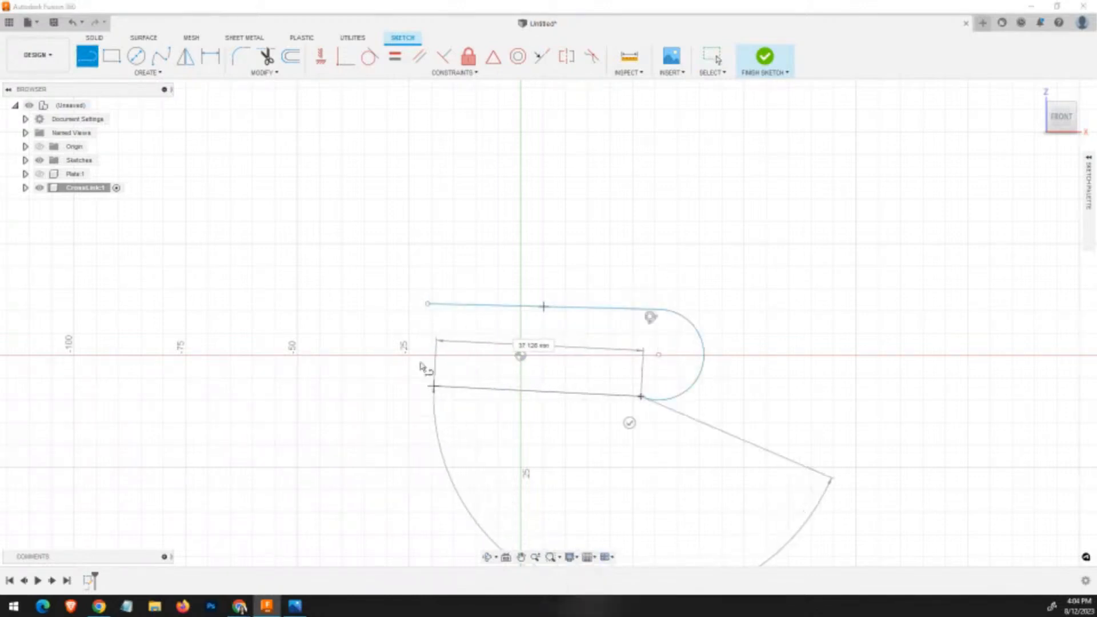
{"action": "left_click", "coordinate": [432, 386]}
{"action": "mouse_move", "coordinate": [432, 386]}
{"action": "left_mouse_down"}
{"action": "mouse_move", "coordinate": [429, 304]}
{"action": "mouse_move", "coordinate": [225, 335]}
{"action": "mouse_move", "coordinate": [423, 311]}
{"action": "mouse_move", "coordinate": [430, 371]}
{"action": "mouse_move", "coordinate": [430, 305]}
{"action": "left_mouse_up"}
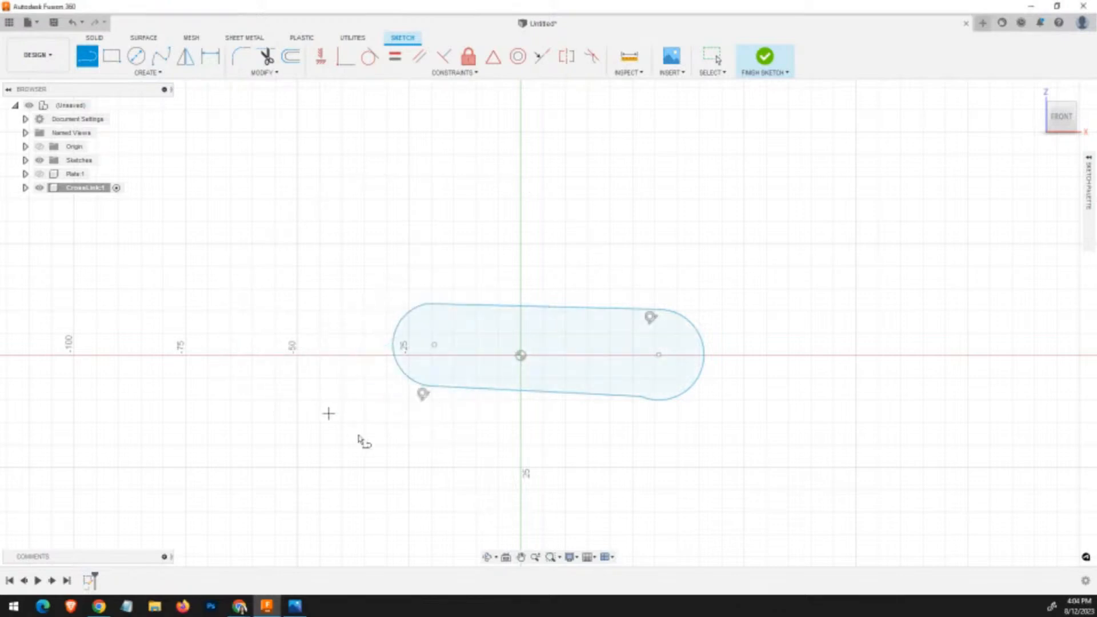
{"action": "key", "text": "Escape"}
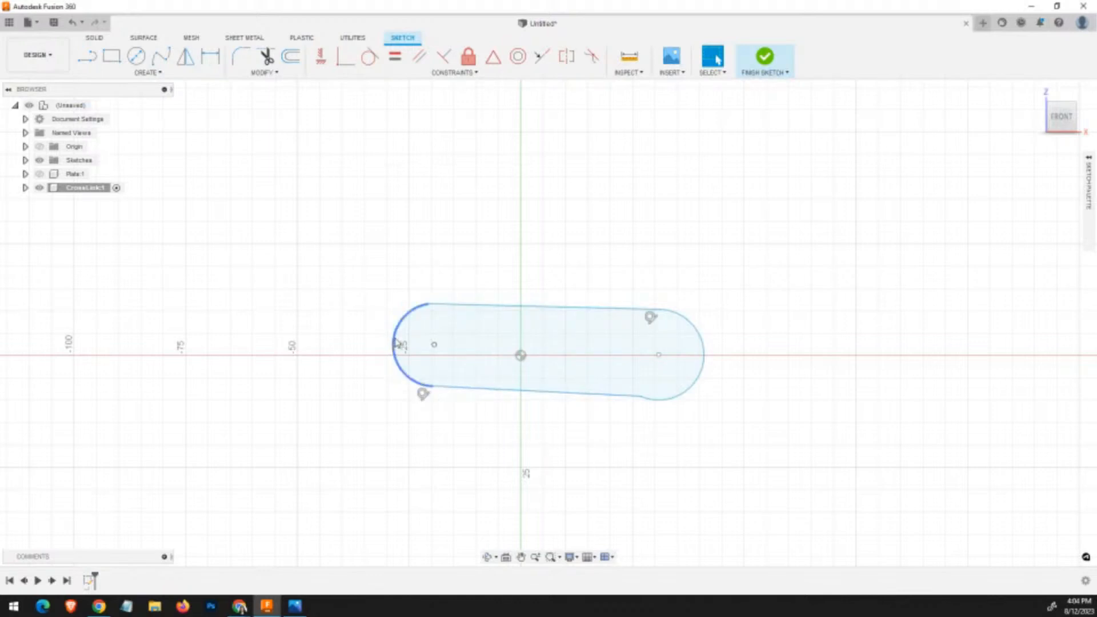
Make the left end arc tangent to the upper line and the lower line tangent to the right end arc.
{"action": "left_click", "coordinate": [371, 56]}
{"action": "left_click", "coordinate": [419, 310]}
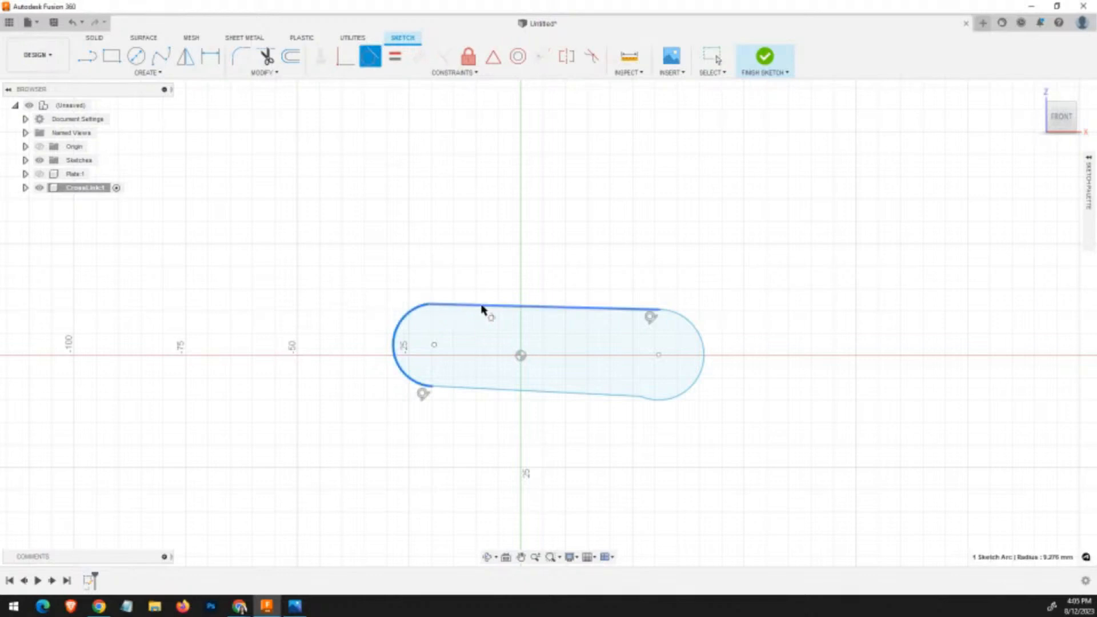
{"action": "left_click", "coordinate": [483, 309]}
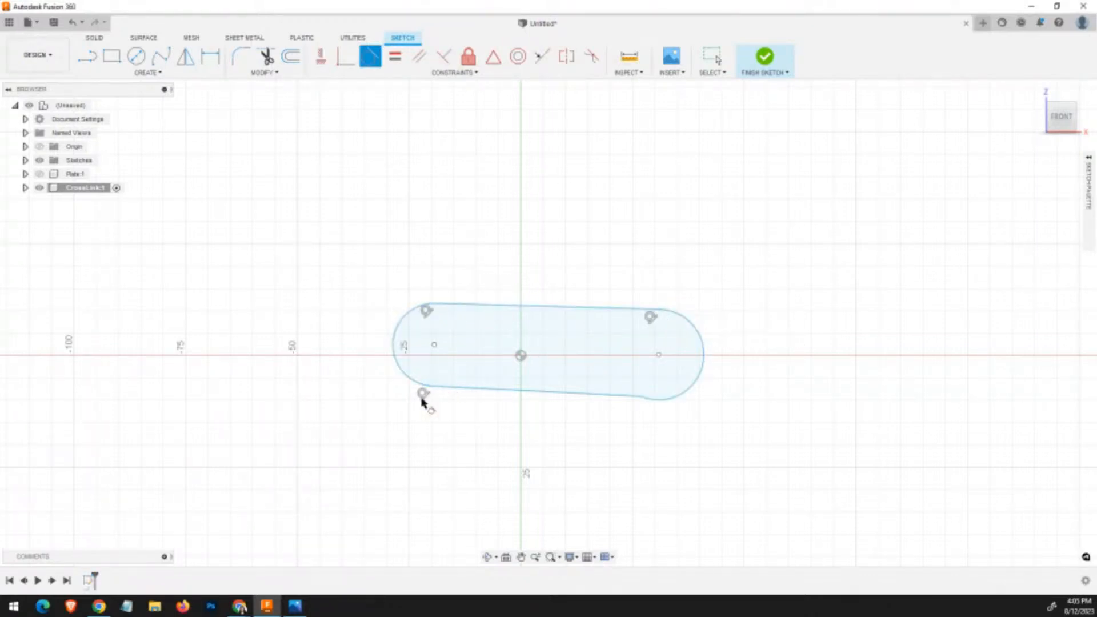
{"action": "left_click", "coordinate": [623, 399]}
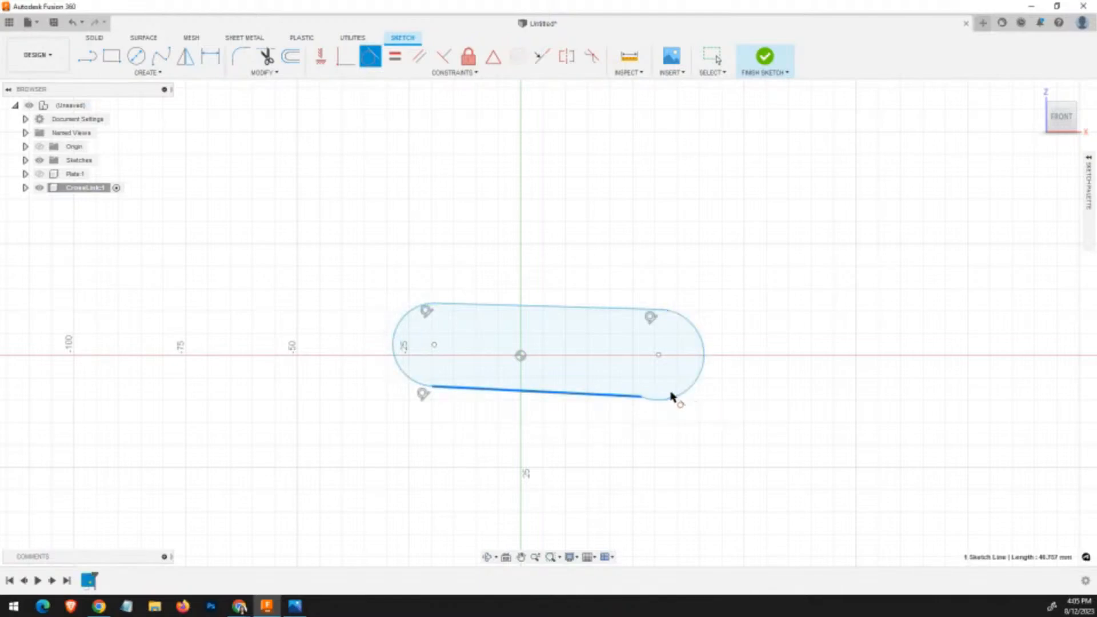
{"action": "left_click", "coordinate": [681, 399]}
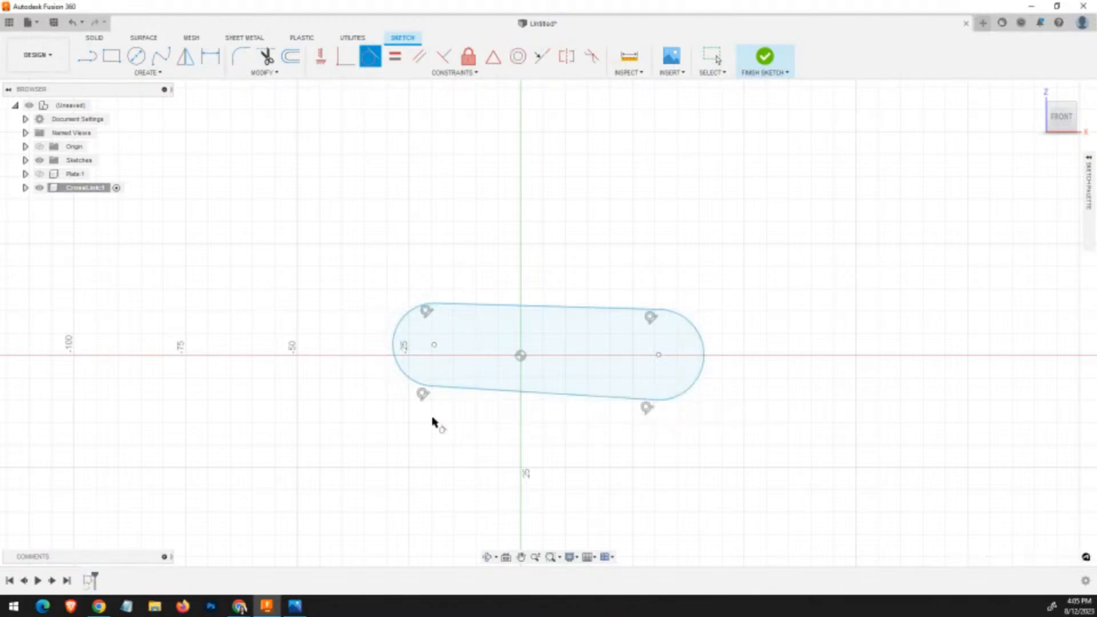
{"action": "key", "text": "Escape"}
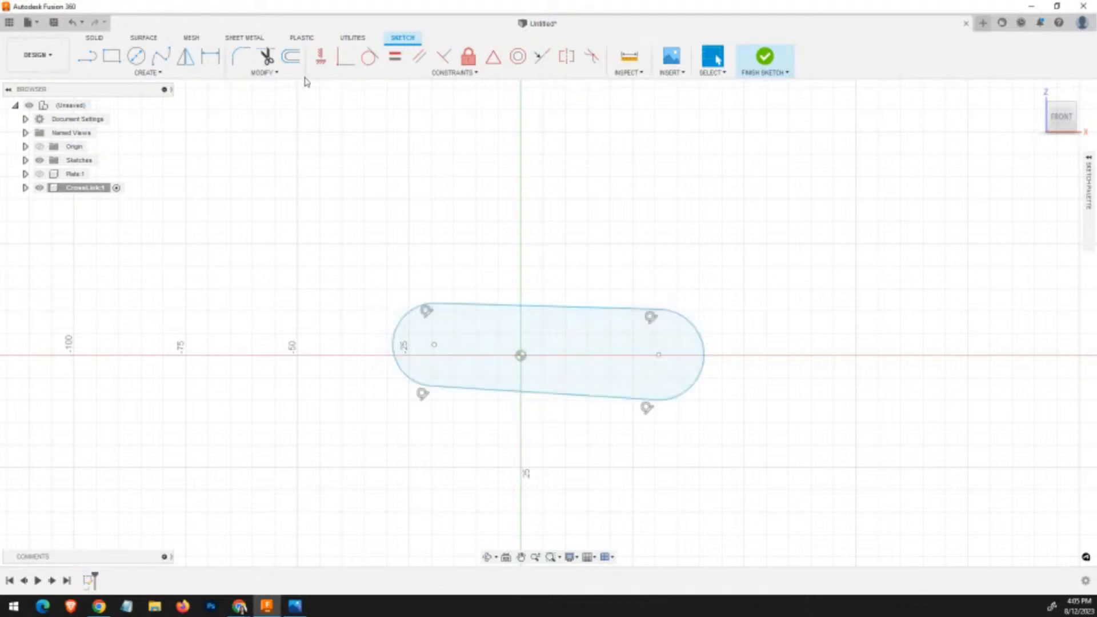
Constrain the upper and lower lines of the slot outline to be horizontal.
{"action": "left_click", "coordinate": [321, 55]}
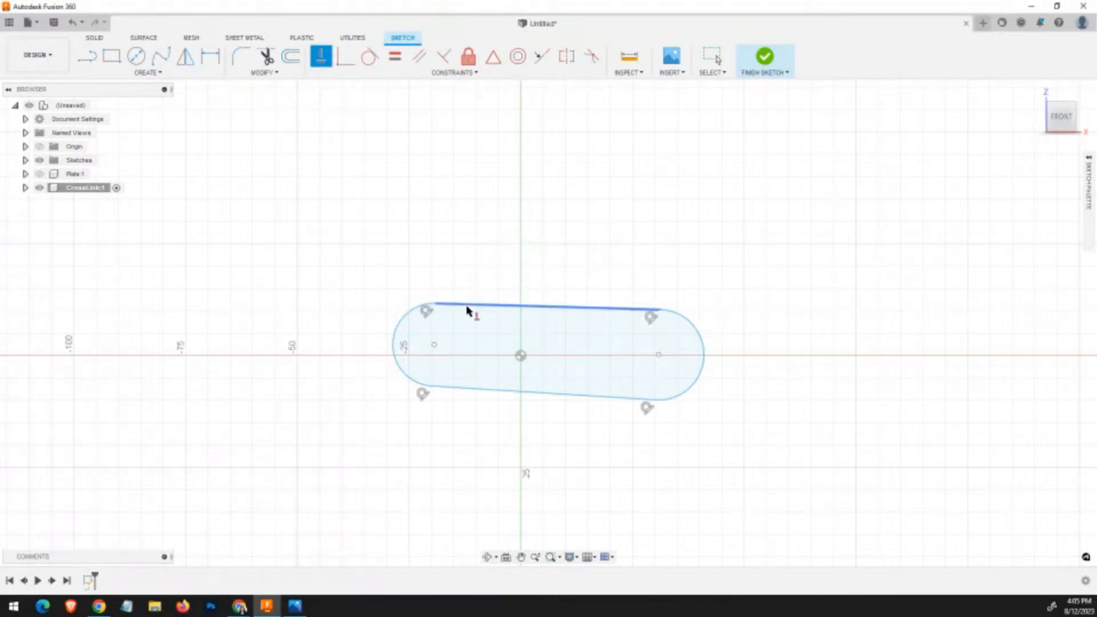
{"action": "left_click", "coordinate": [480, 308]}
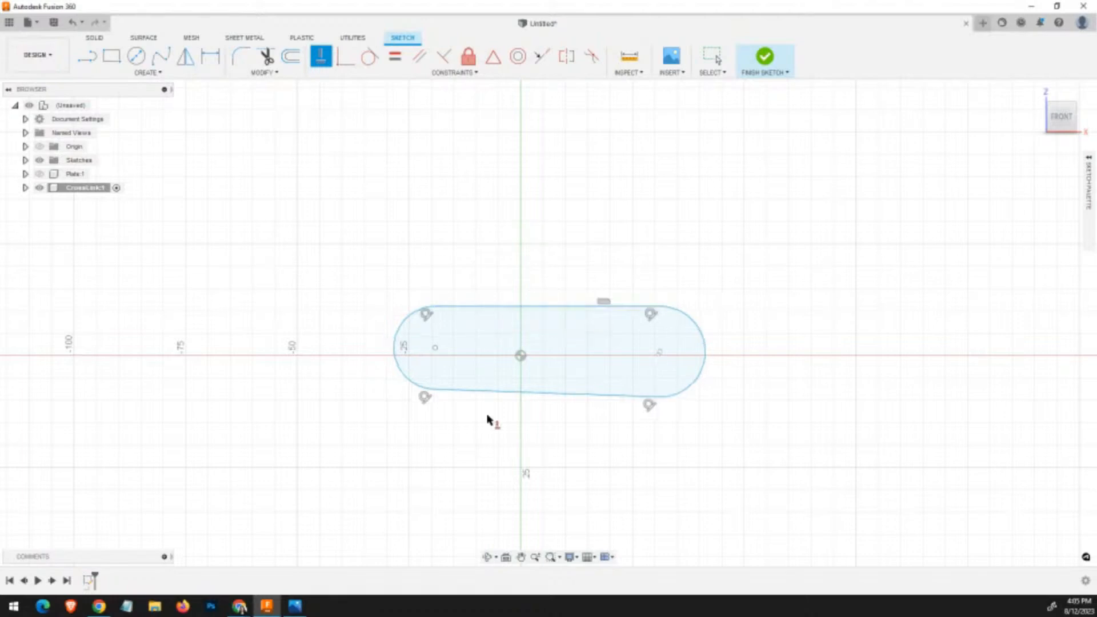
{"action": "left_click", "coordinate": [530, 396]}
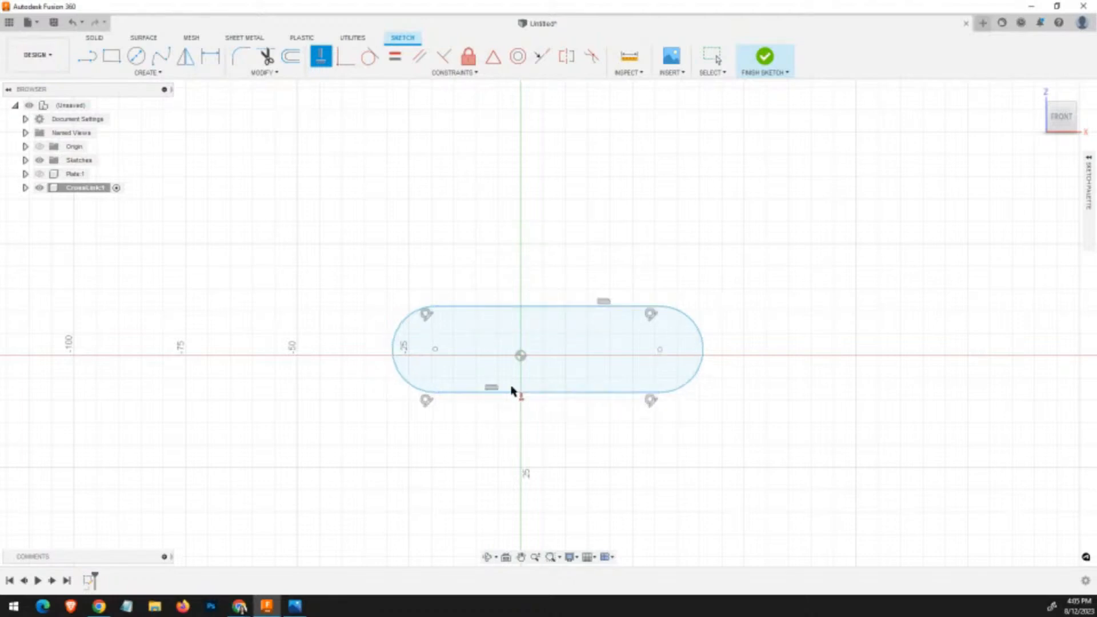
{"action": "key", "text": "Escape"}
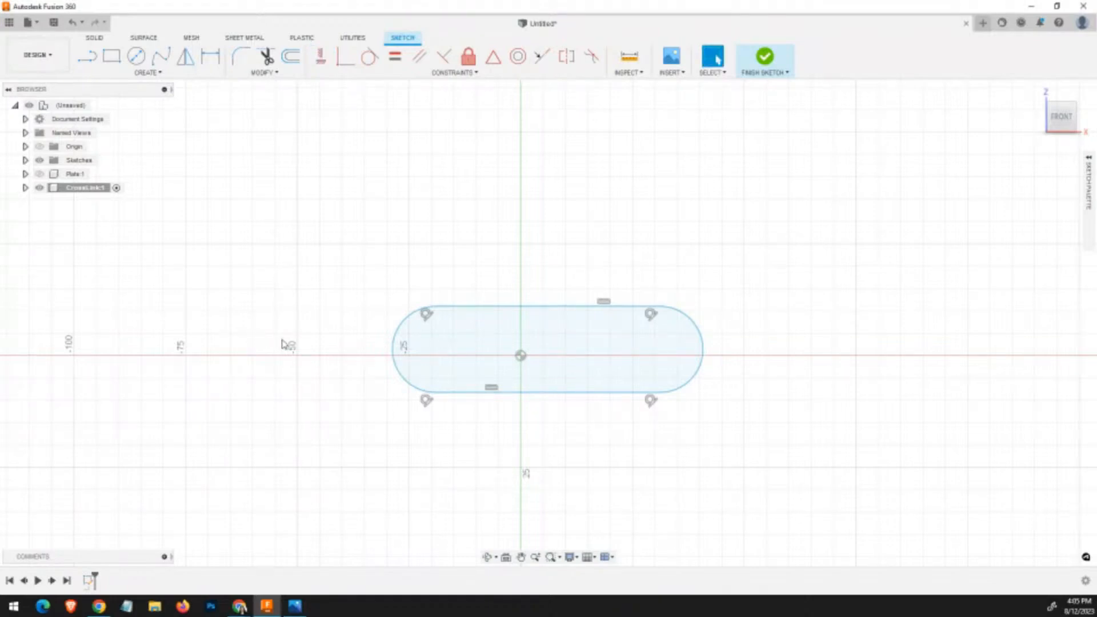
Draw two hole circles about 8 mm in diameter inside the slot outline, one near each end arc's center.
{"action": "key", "text": "alt+Tab"}
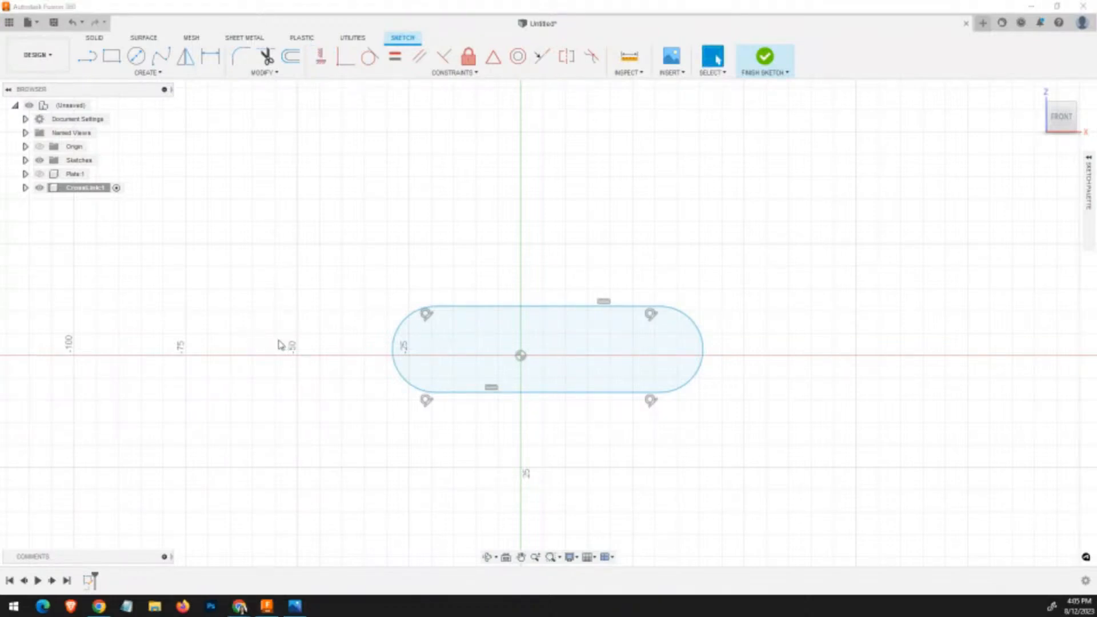
{"action": "key", "text": "alt+Tab"}
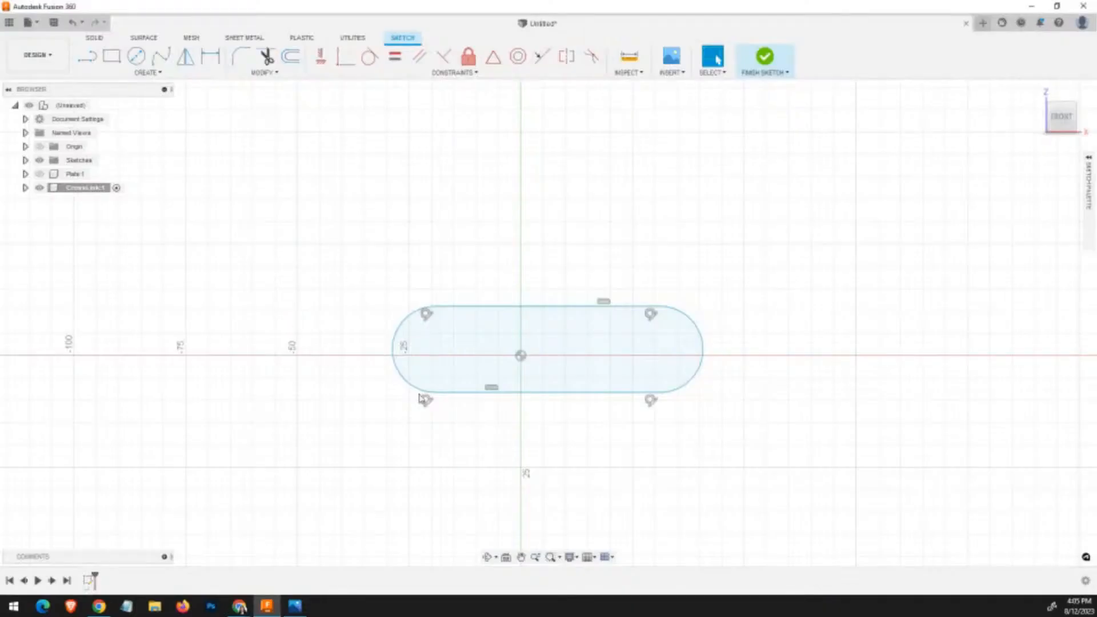
{"action": "key", "text": "c"}
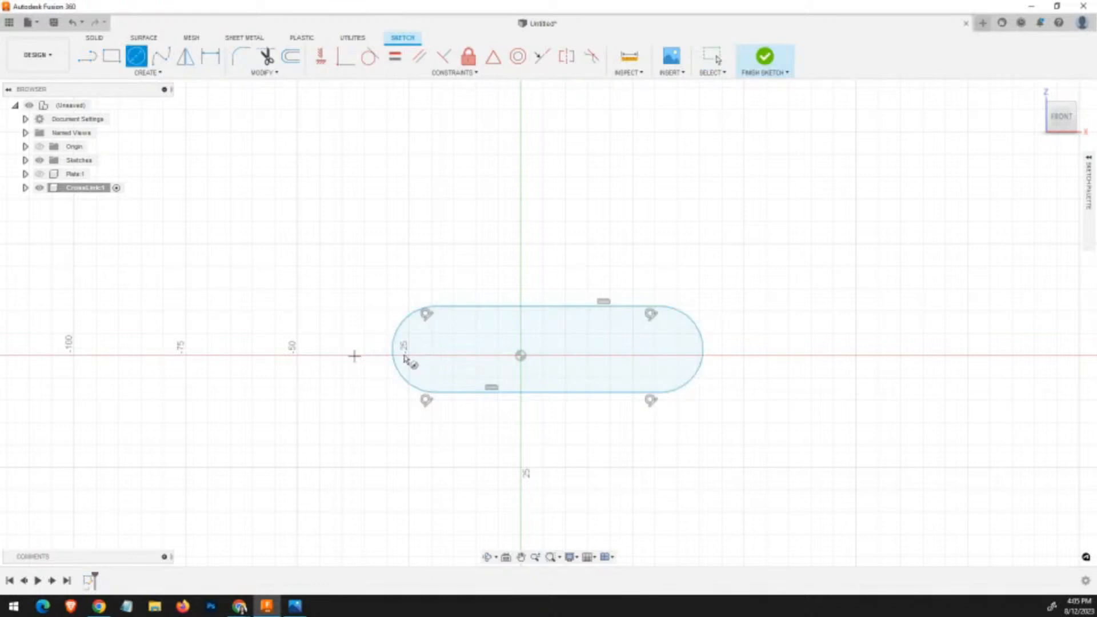
{"action": "left_click", "coordinate": [444, 351]}
{"action": "left_click", "coordinate": [458, 364]}
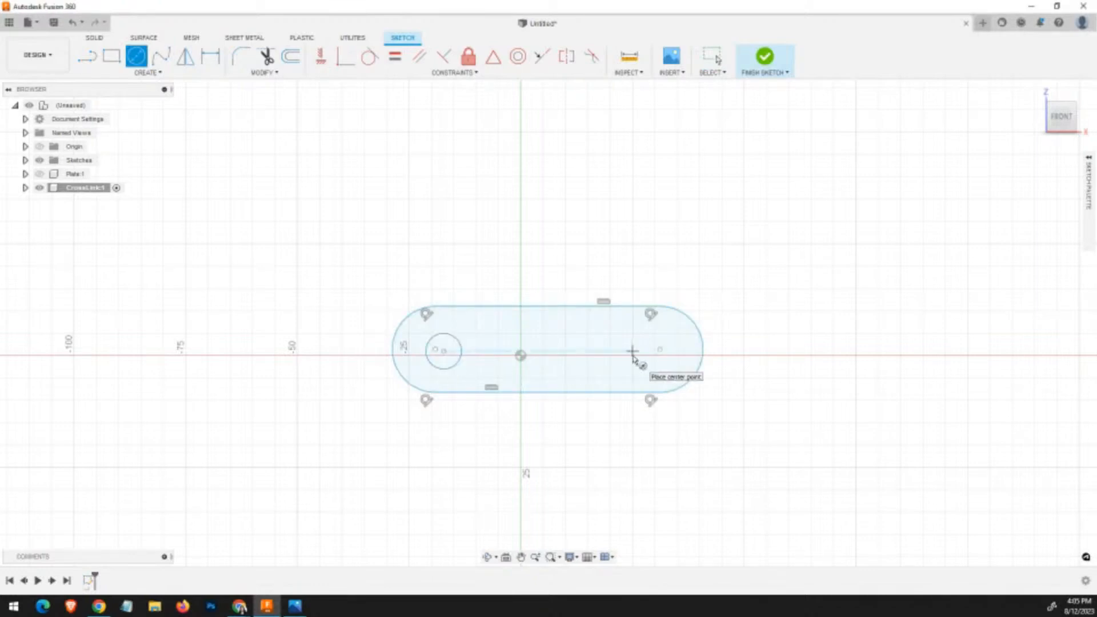
{"action": "left_click", "coordinate": [645, 351]}
{"action": "left_click", "coordinate": [658, 364]}
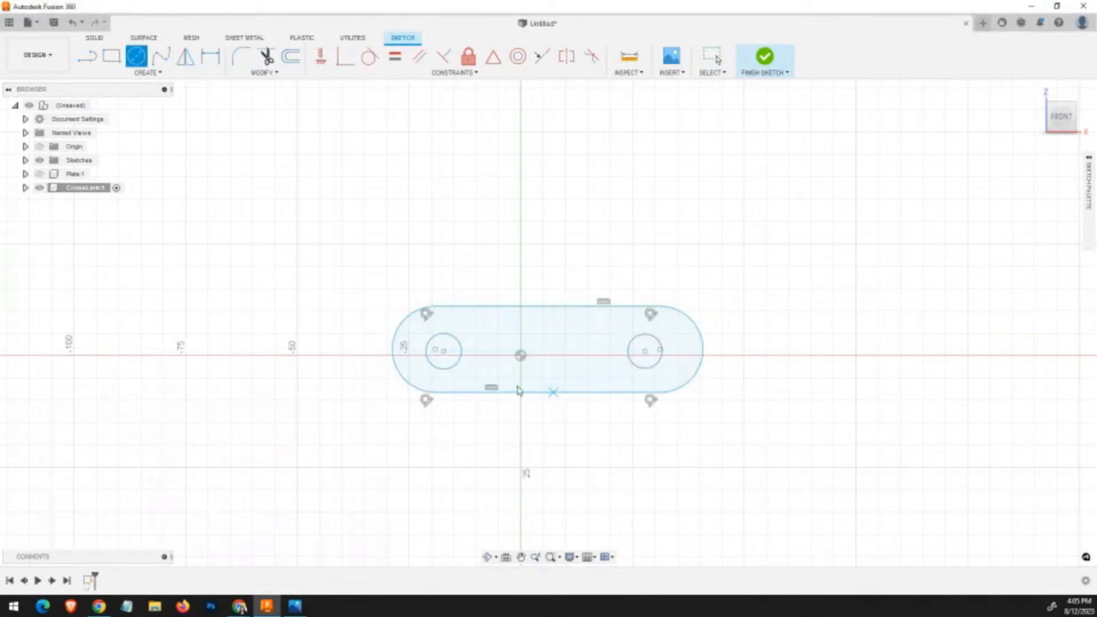
{"action": "key", "text": "Escape"}
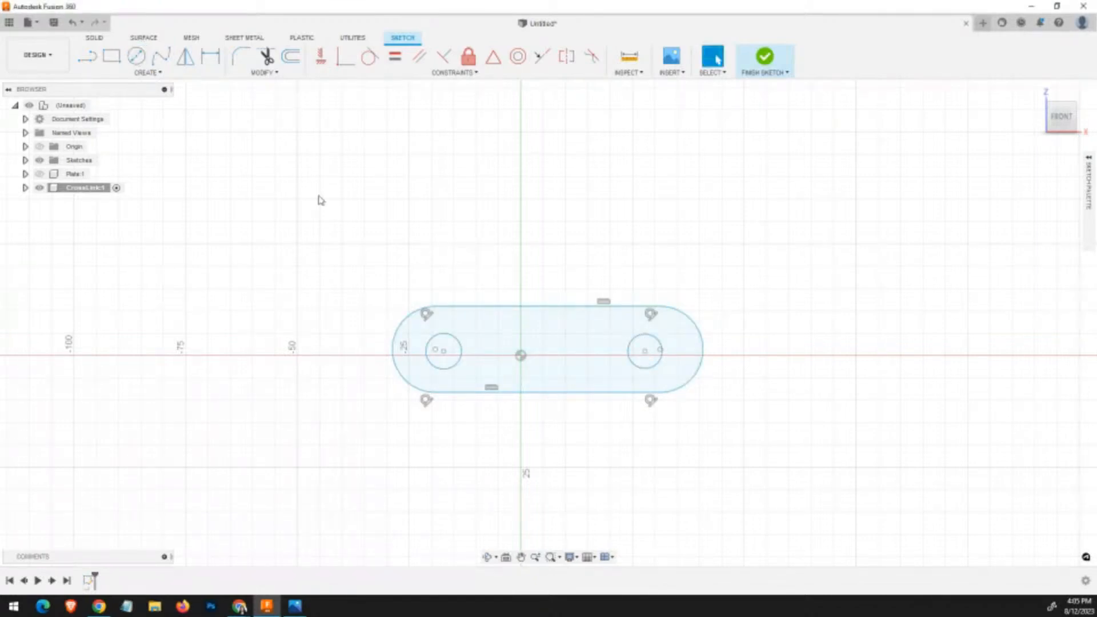
Apply an Equal constraint between the two hole circles.
{"action": "left_click", "coordinate": [395, 57]}
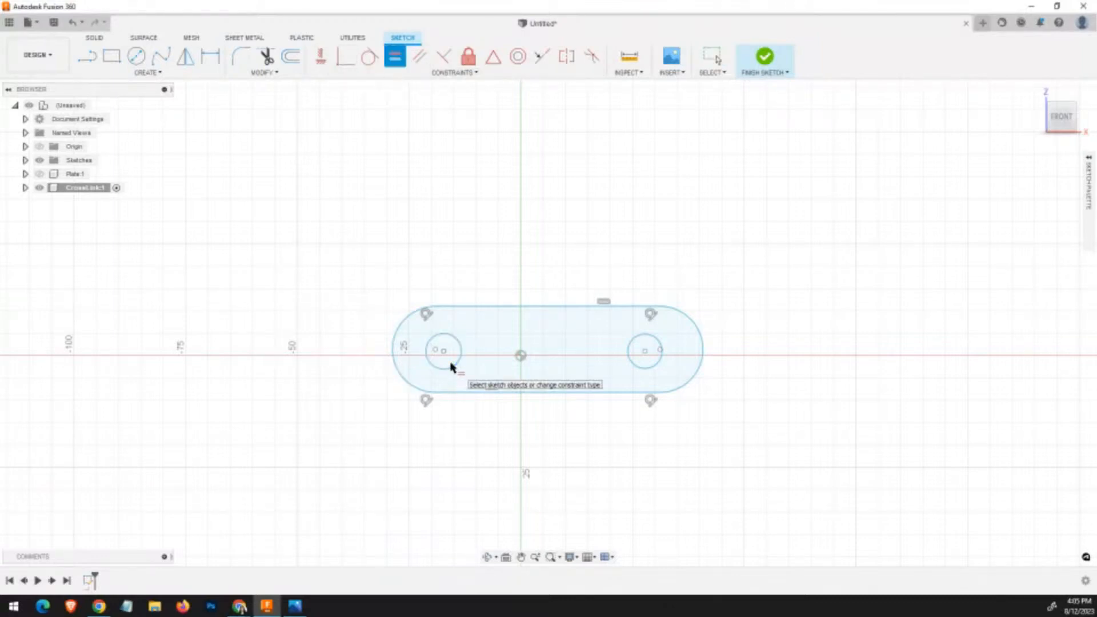
{"action": "left_click", "coordinate": [452, 369]}
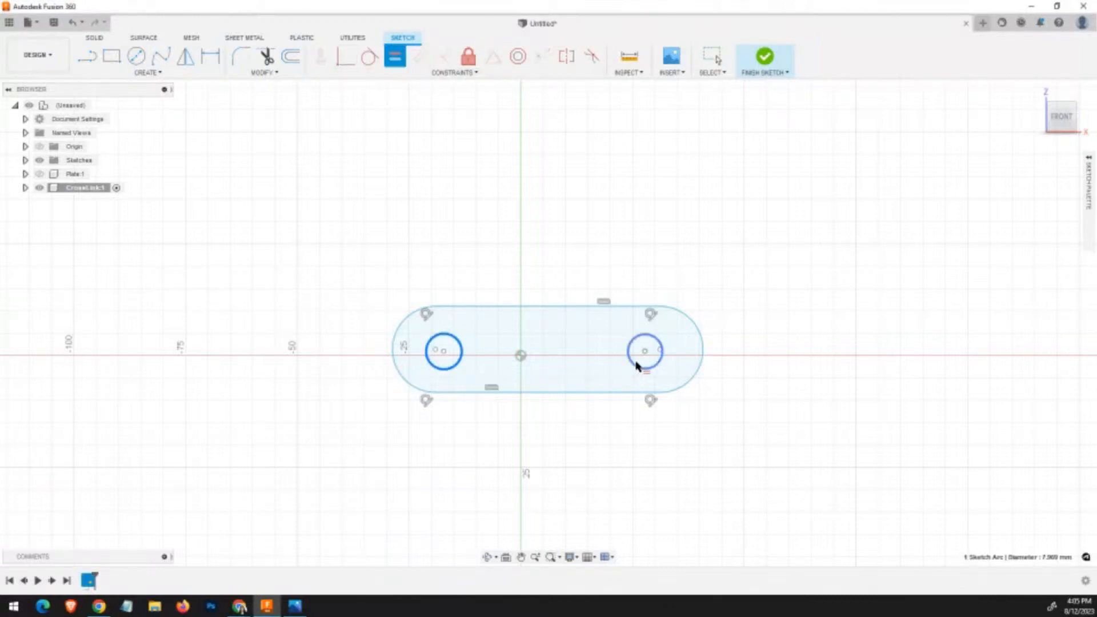
{"action": "left_click", "coordinate": [632, 364]}
{"action": "key", "text": "Escape"}
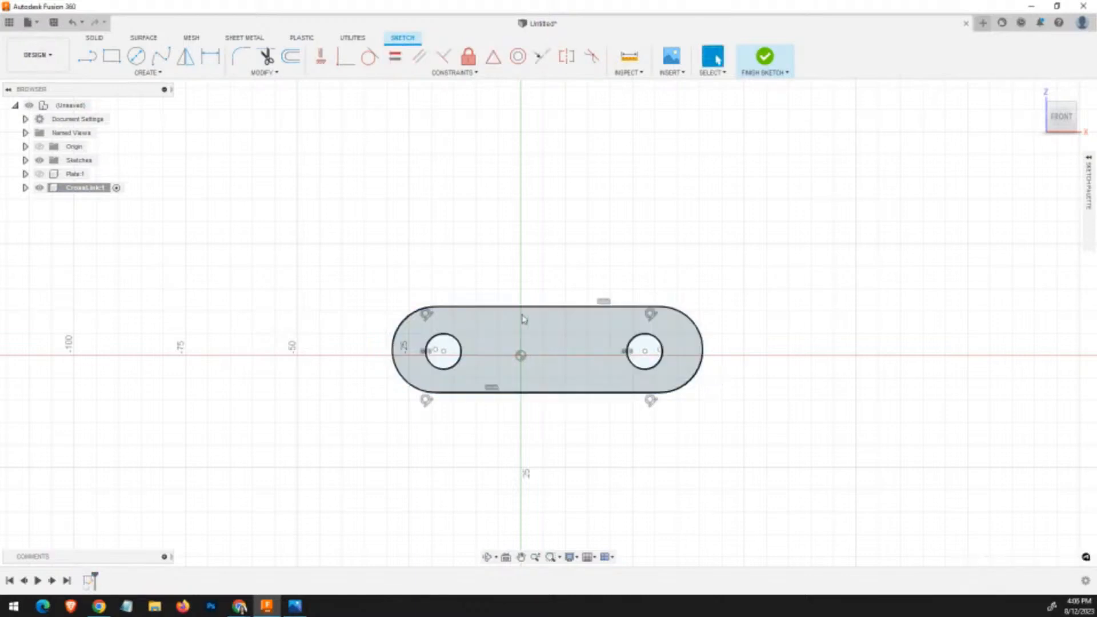
Dimension the right hole circle with a diameter of 10 mm.
{"action": "key", "text": "d"}
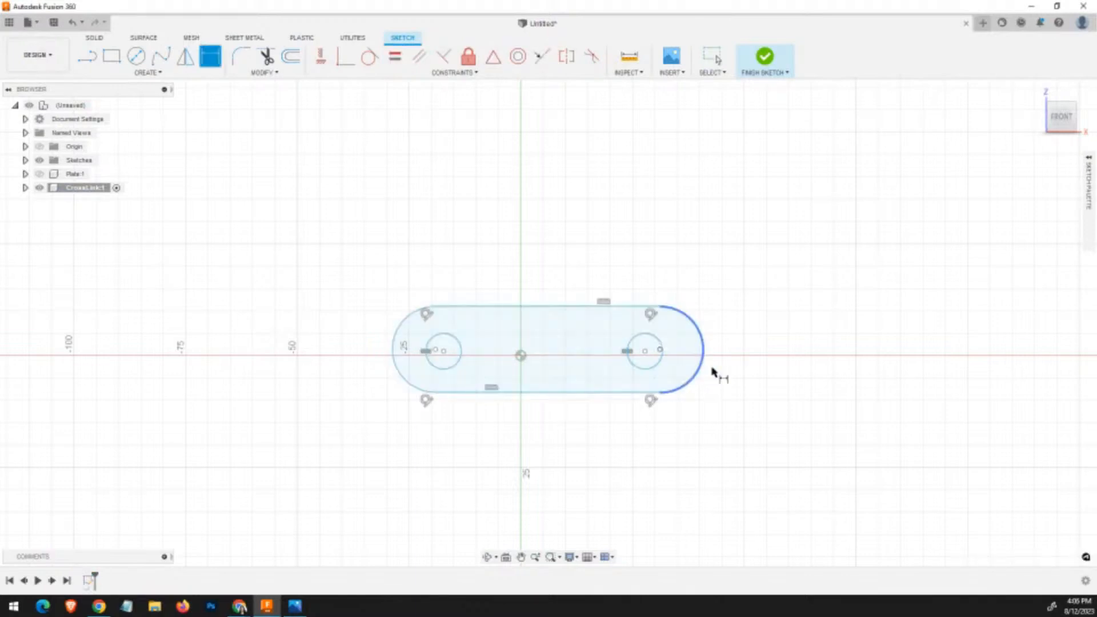
{"action": "left_click", "coordinate": [659, 366]}
{"action": "left_click", "coordinate": [701, 253]}
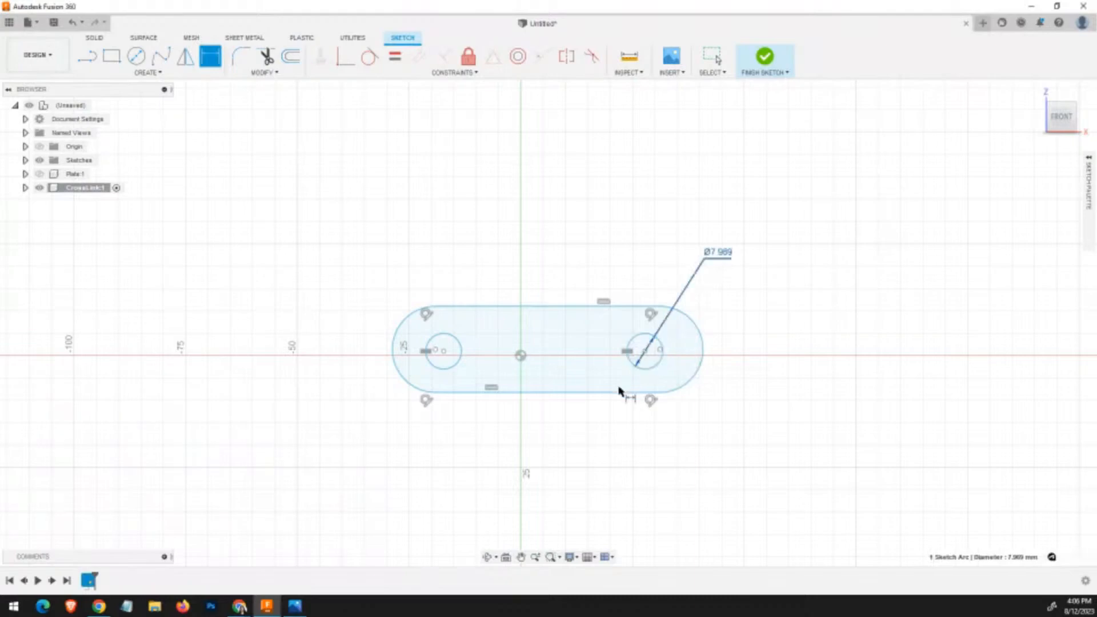
{"action": "type", "text": "10"}
{"action": "key", "text": "Return"}
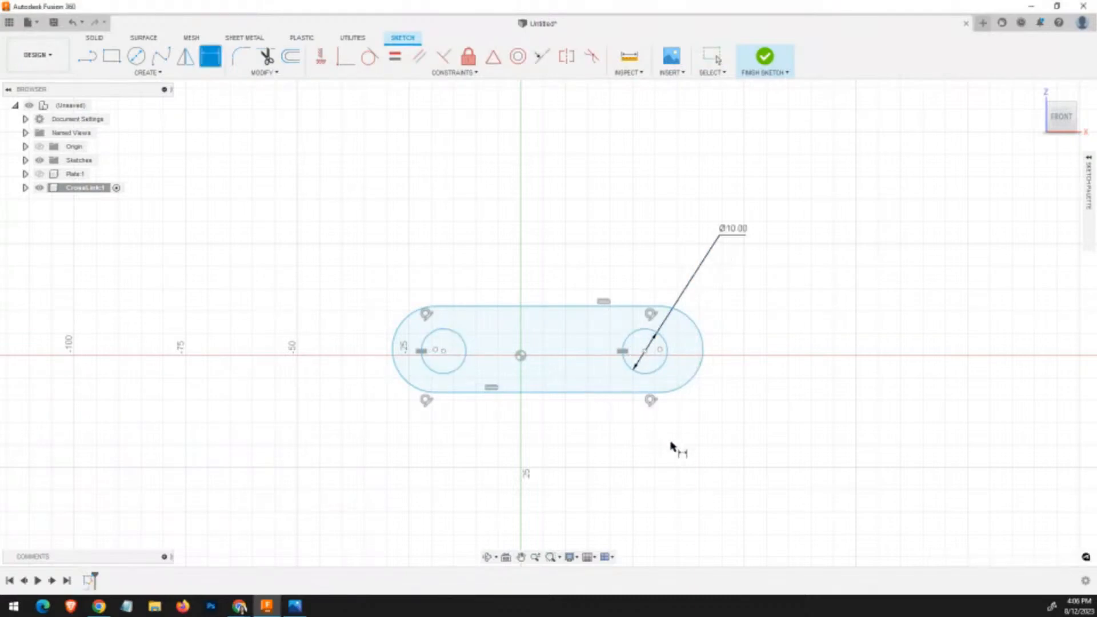
{"action": "key", "text": "Escape"}
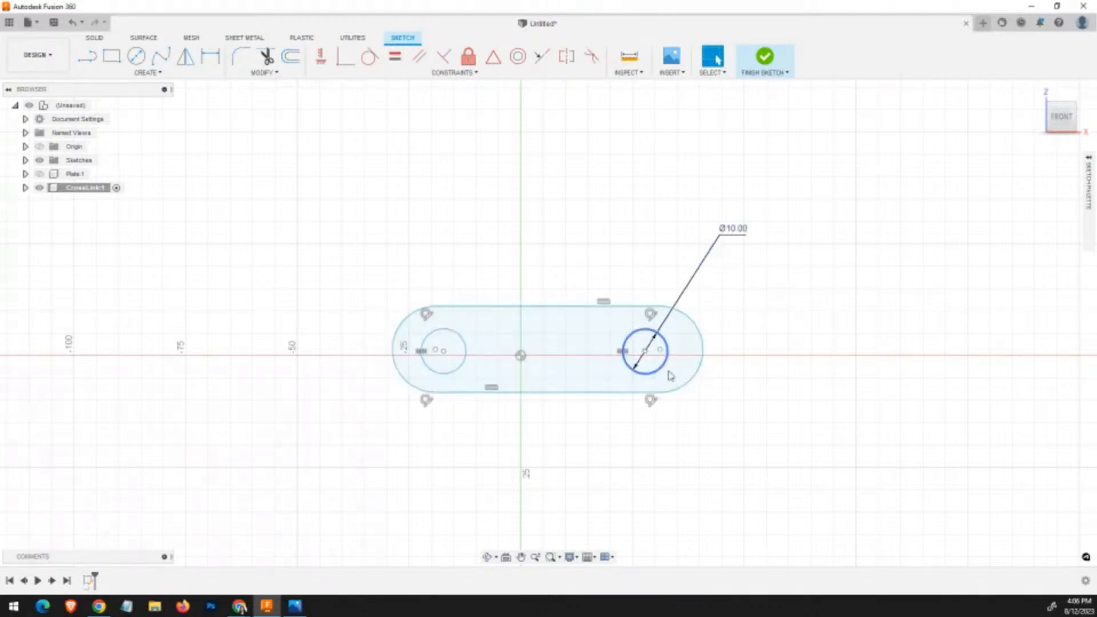
Check the hole spacing in the reference drawing and dimension the horizontal center distance between the two hole circles as 80 mm.
{"action": "key", "text": "alt+Tab"}
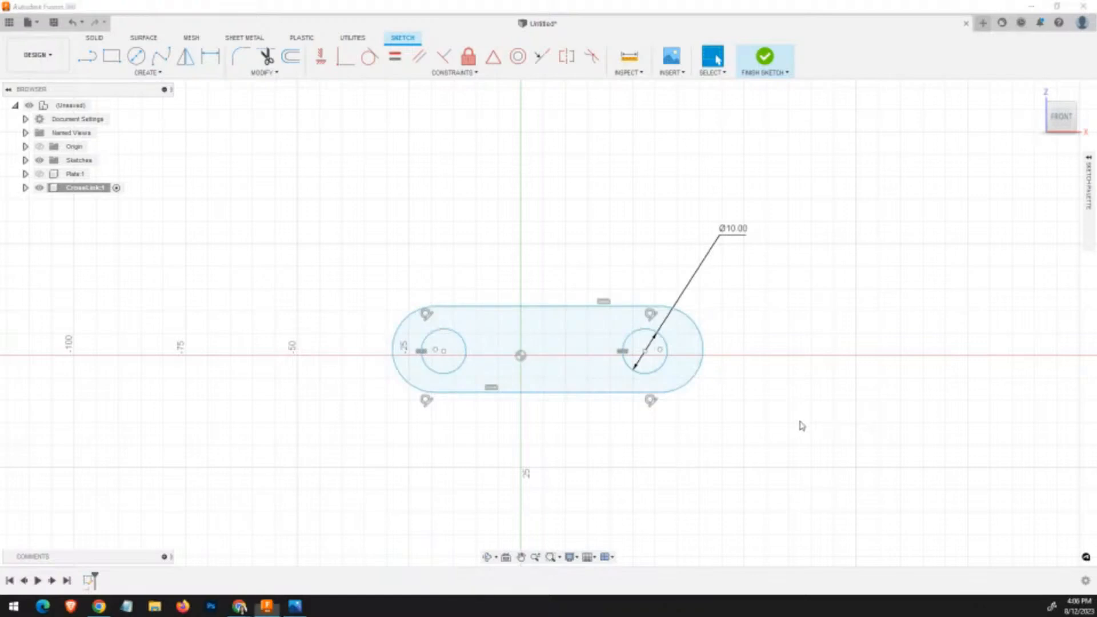
{"action": "key", "text": "alt+Tab"}
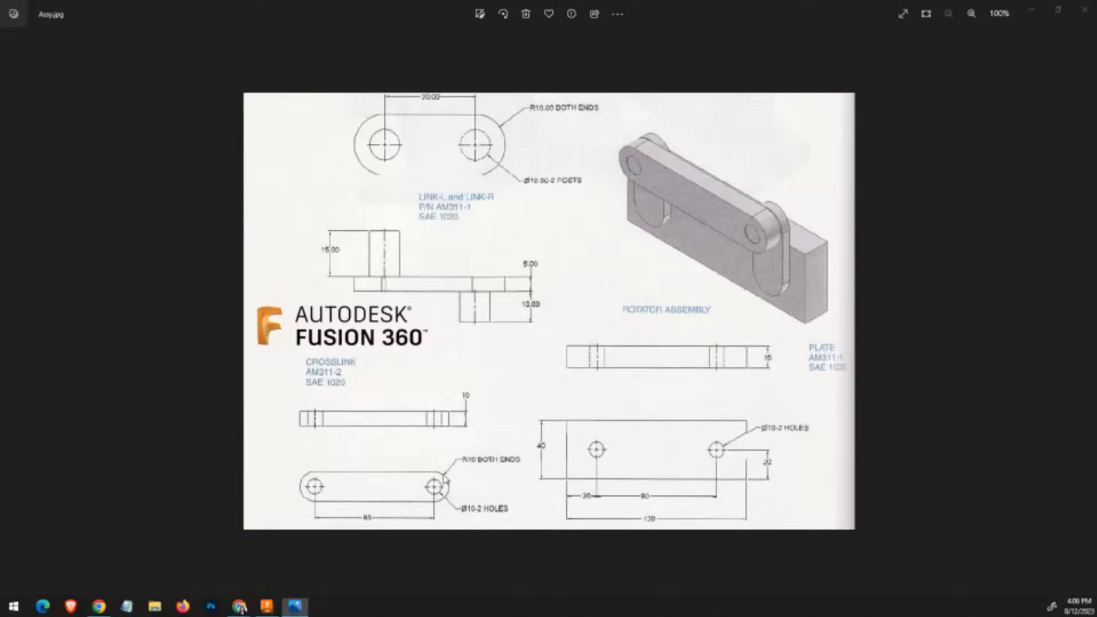
{"action": "key", "text": "alt+Tab"}
{"action": "key", "text": "alt+Tab"}
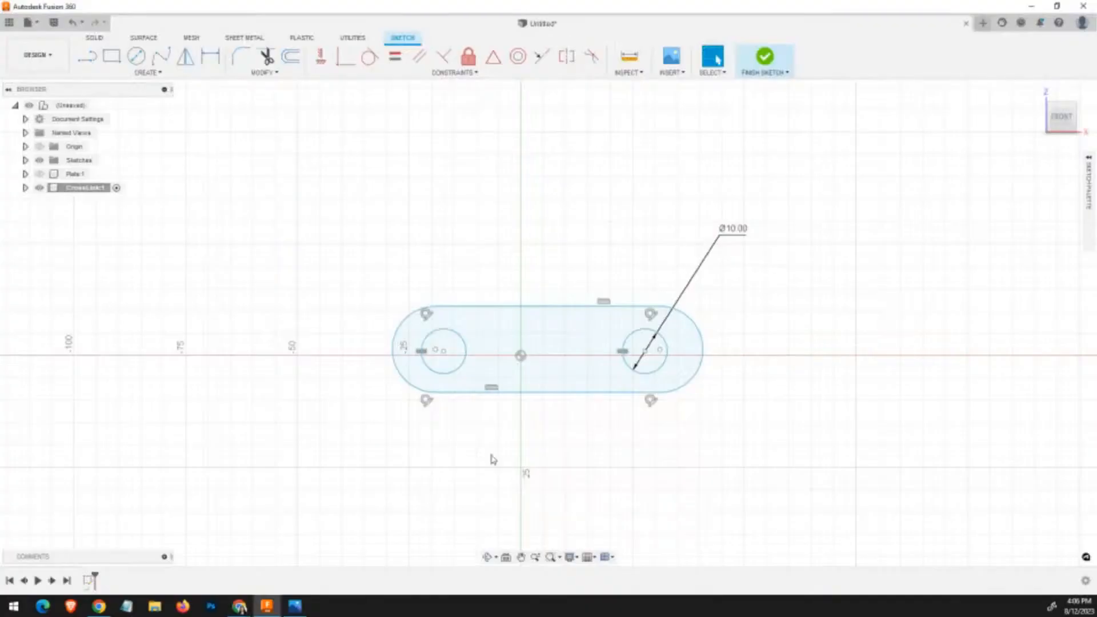
{"action": "key", "text": "d"}
{"action": "left_click", "coordinate": [453, 372]}
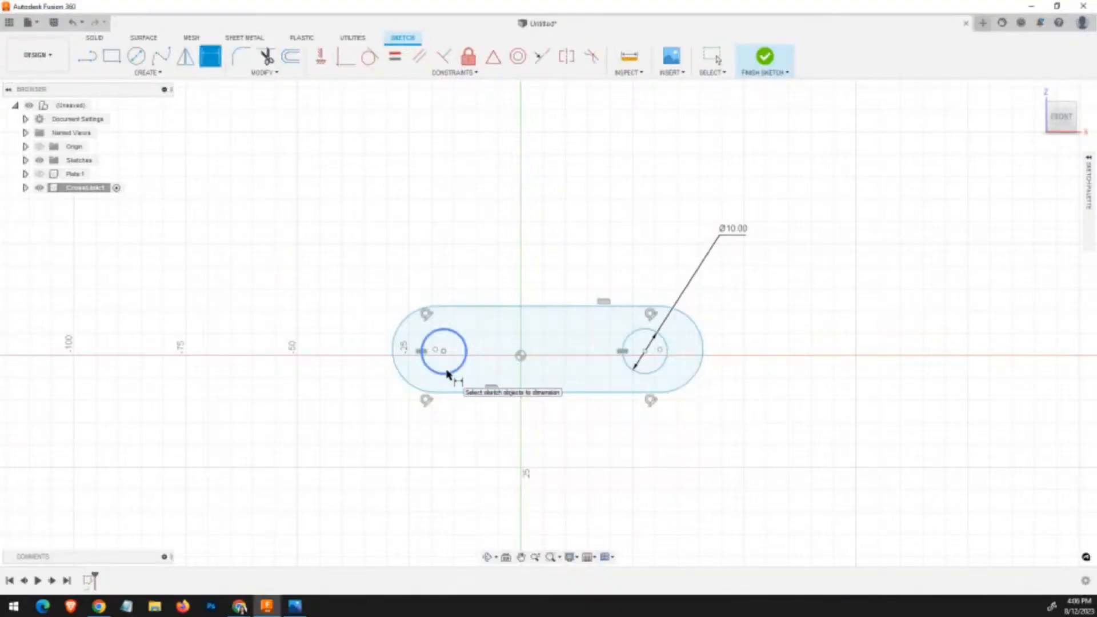
{"action": "left_click", "coordinate": [643, 378]}
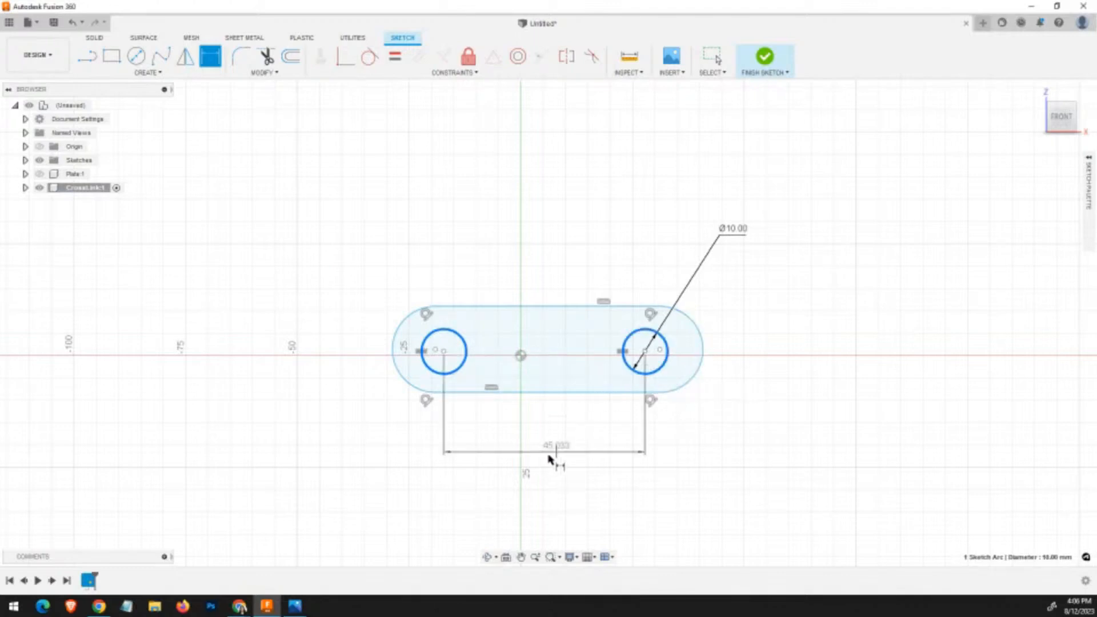
{"action": "left_click", "coordinate": [532, 464]}
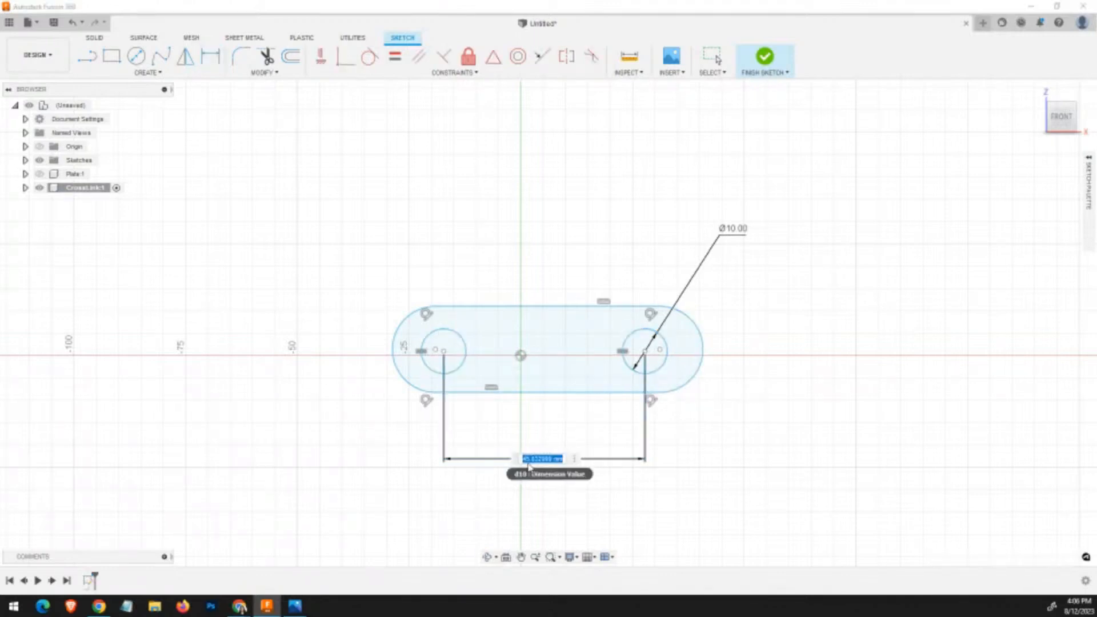
{"action": "type", "text": "6"}
{"action": "type", "text": "0"}
{"action": "key", "text": "Return"}
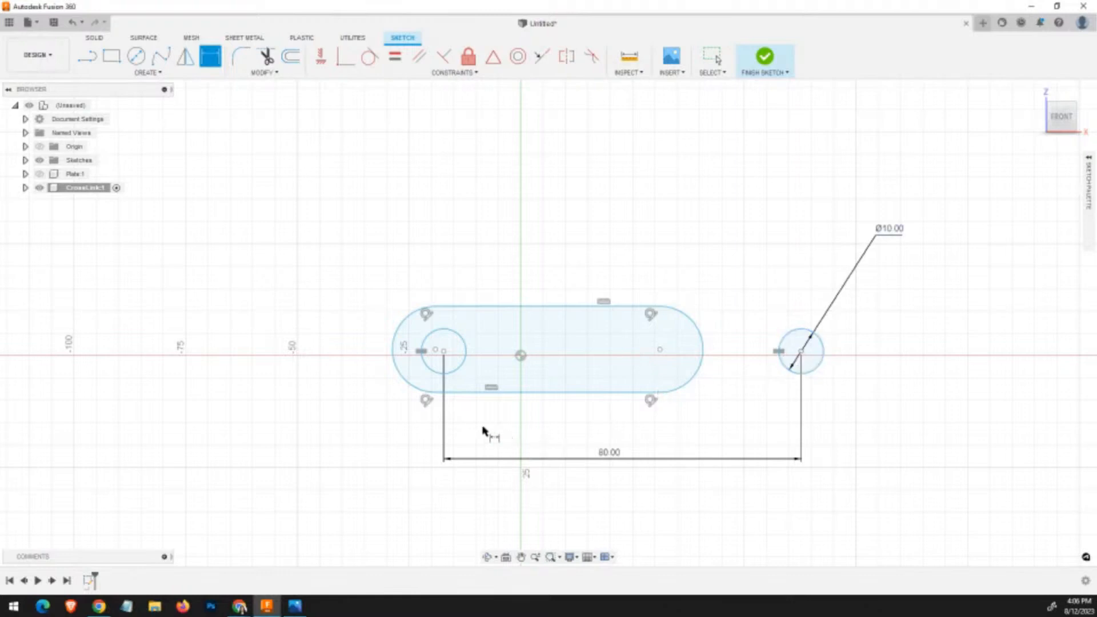
{"action": "key", "text": "Escape"}
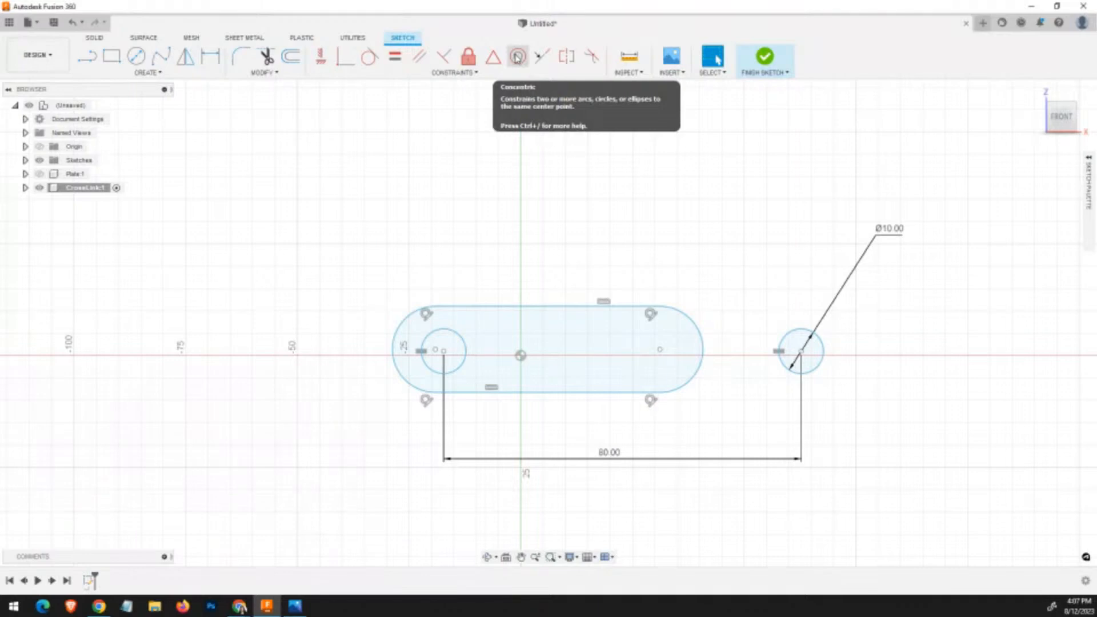
{"action": "left_click", "coordinate": [517, 58]}
{"action": "left_click", "coordinate": [452, 330]}
{"action": "left_click", "coordinate": [396, 353]}
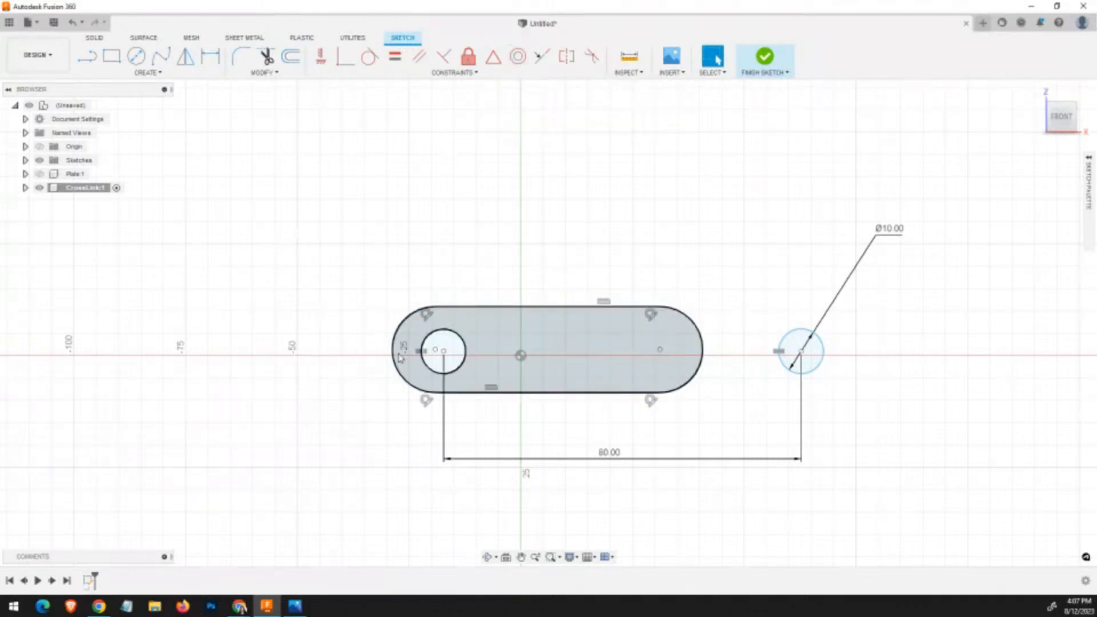
{"action": "left_click", "coordinate": [426, 367]}
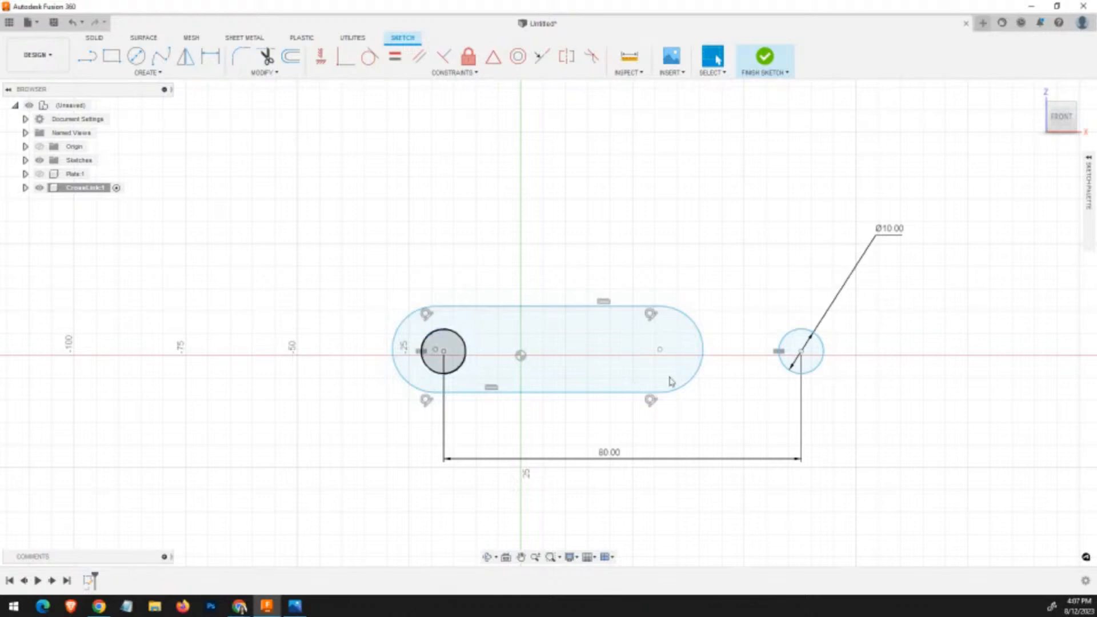
{"action": "left_click", "coordinate": [786, 368]}
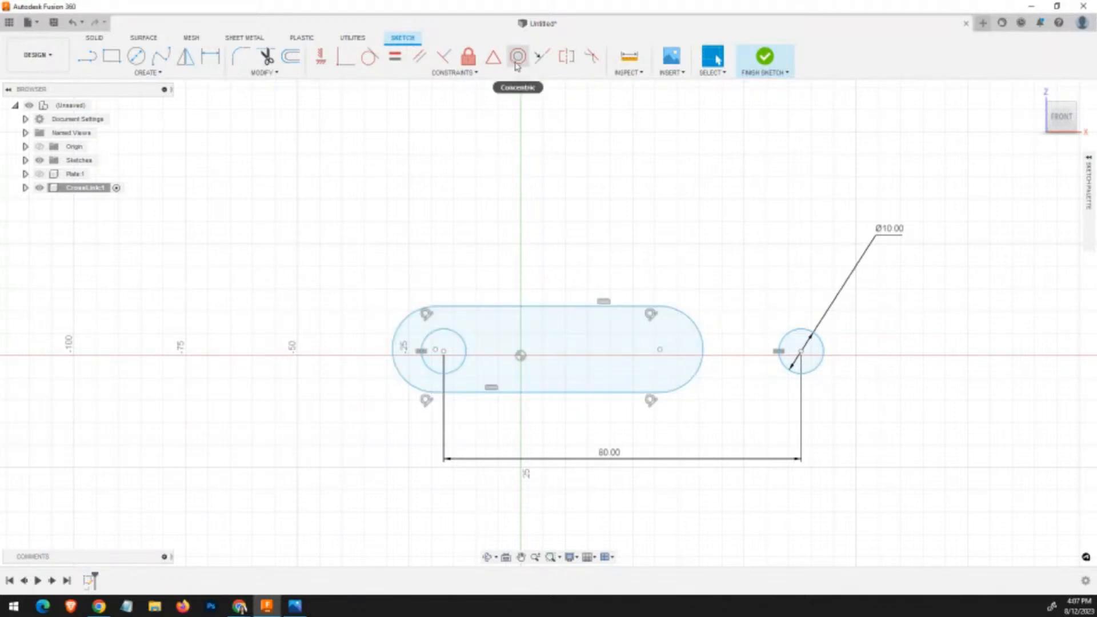
Try to make the right hole circle concentric with the slot outline's right end arc.
{"action": "left_click", "coordinate": [517, 63]}
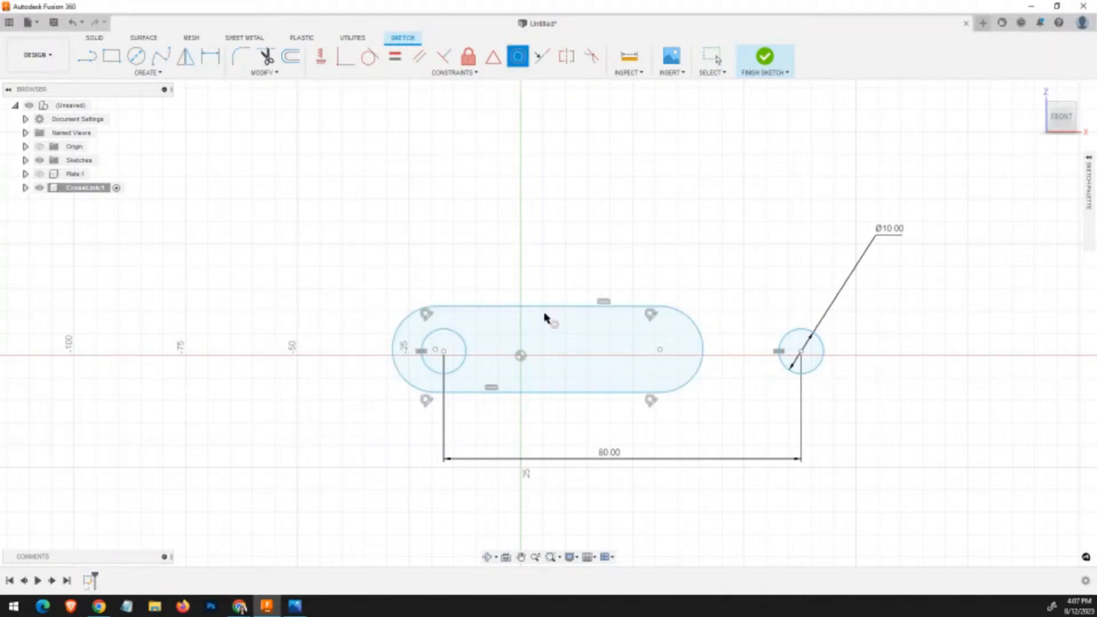
{"action": "left_click", "coordinate": [817, 367]}
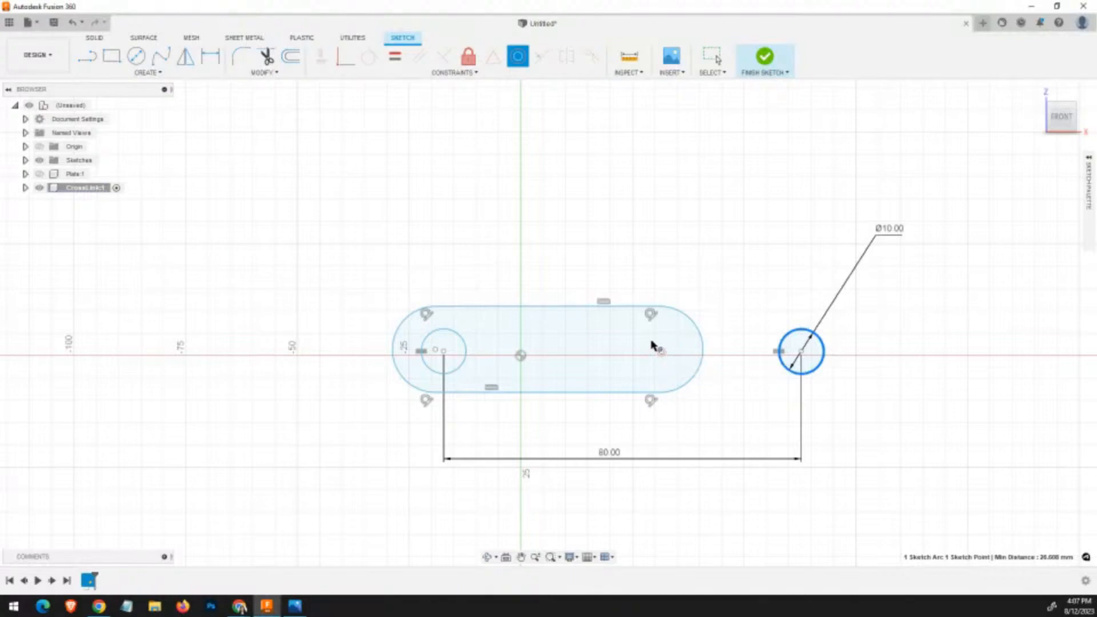
{"action": "left_click", "coordinate": [688, 385]}
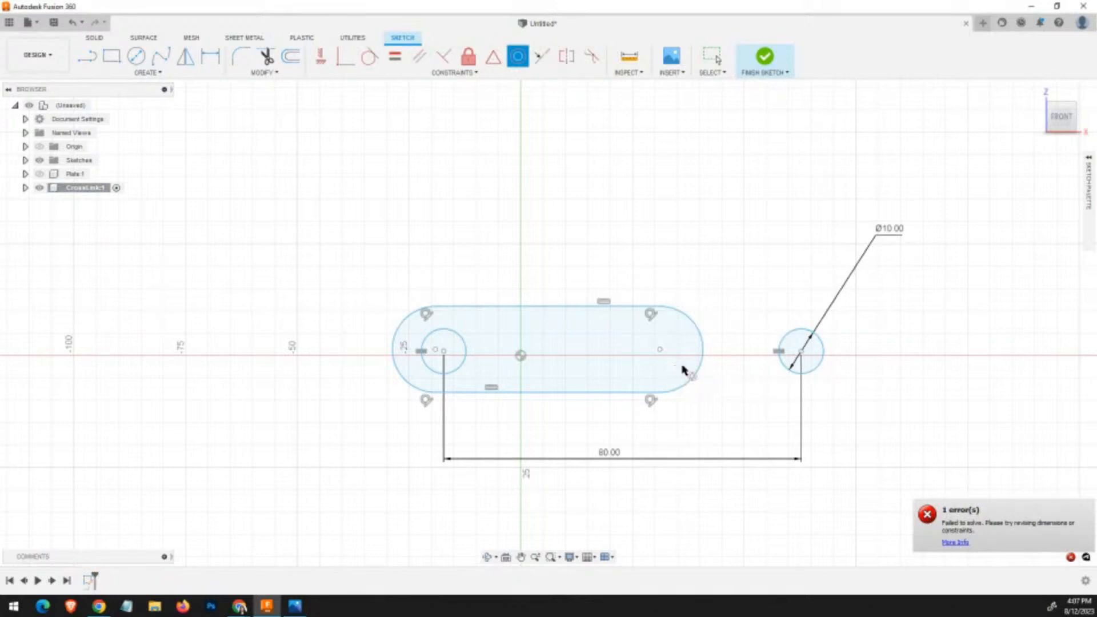
{"action": "key", "text": "Escape"}
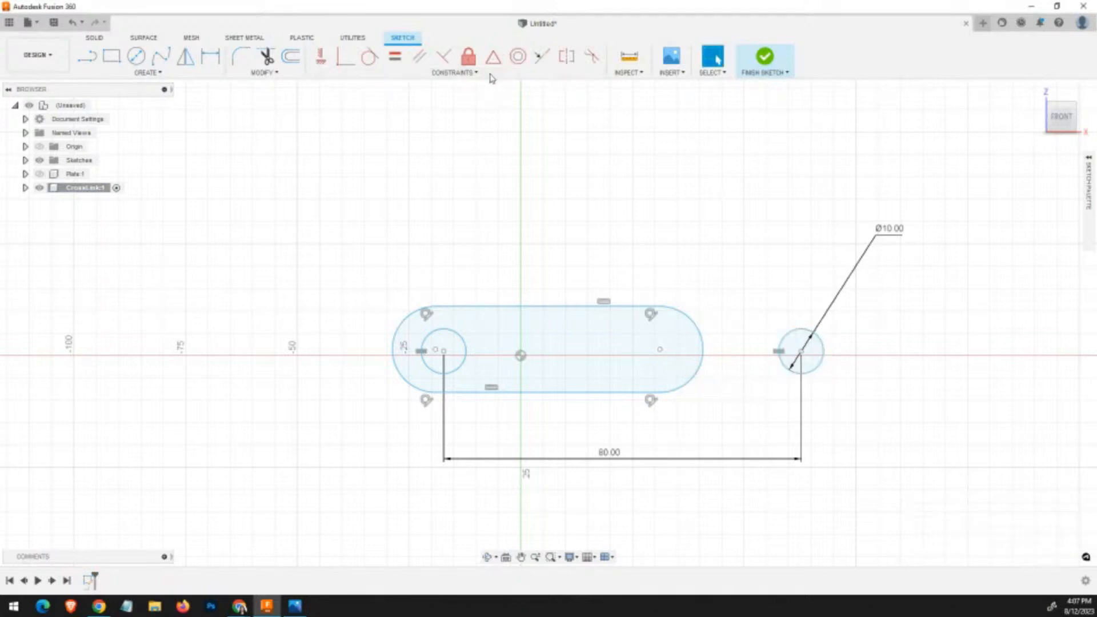
Apply Concentric constraints between each hole circle and the slot outline's end arc on the same side.
{"action": "left_click", "coordinate": [518, 56]}
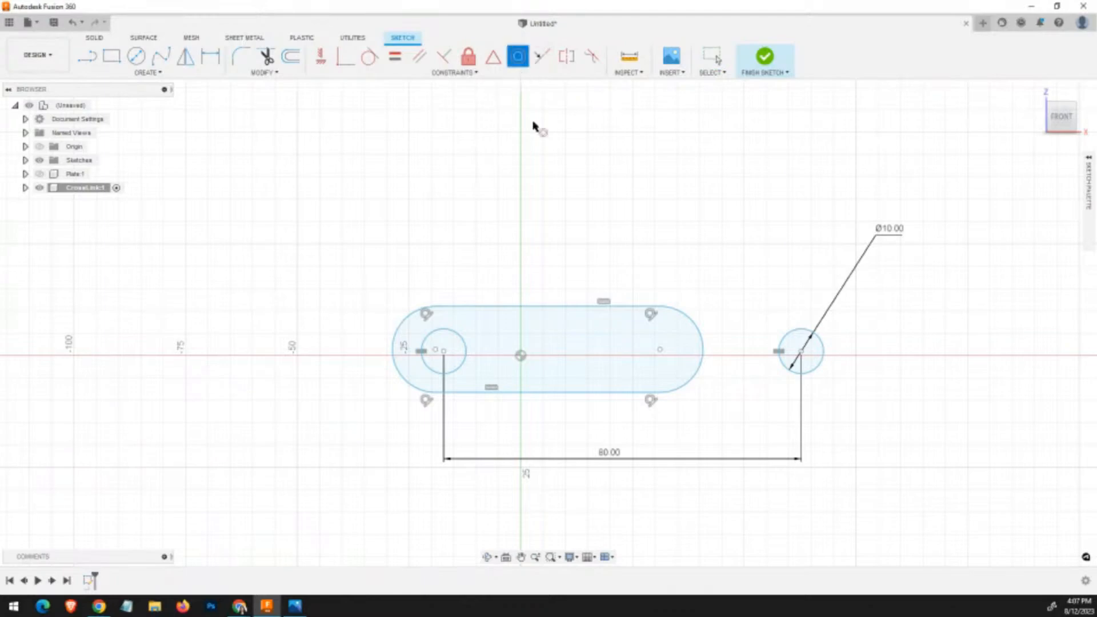
{"action": "left_click", "coordinate": [814, 370]}
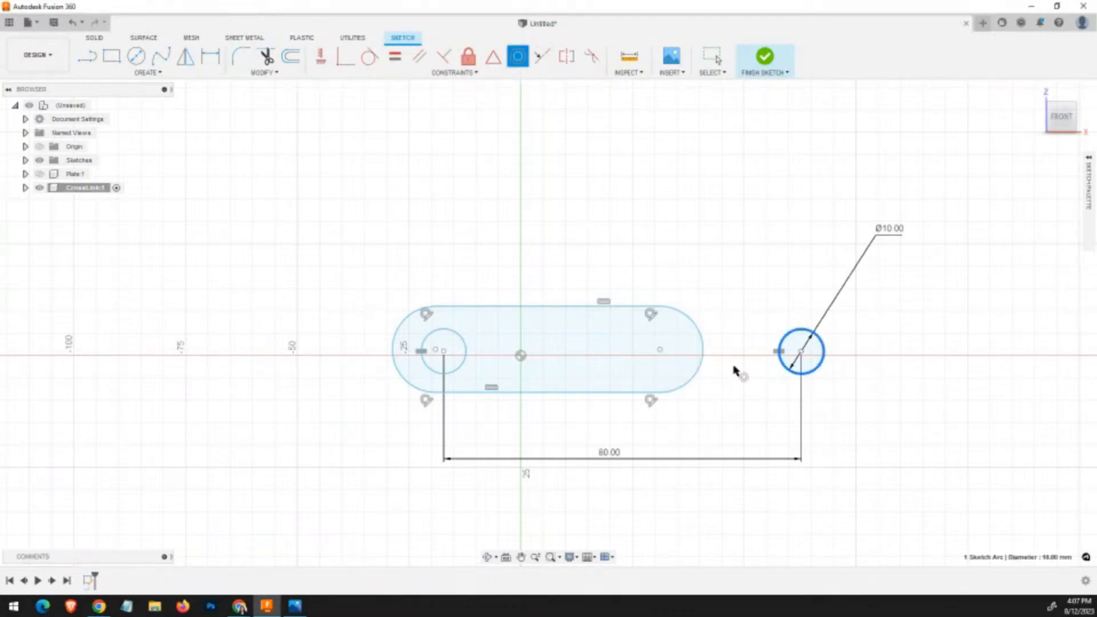
{"action": "left_click", "coordinate": [693, 383]}
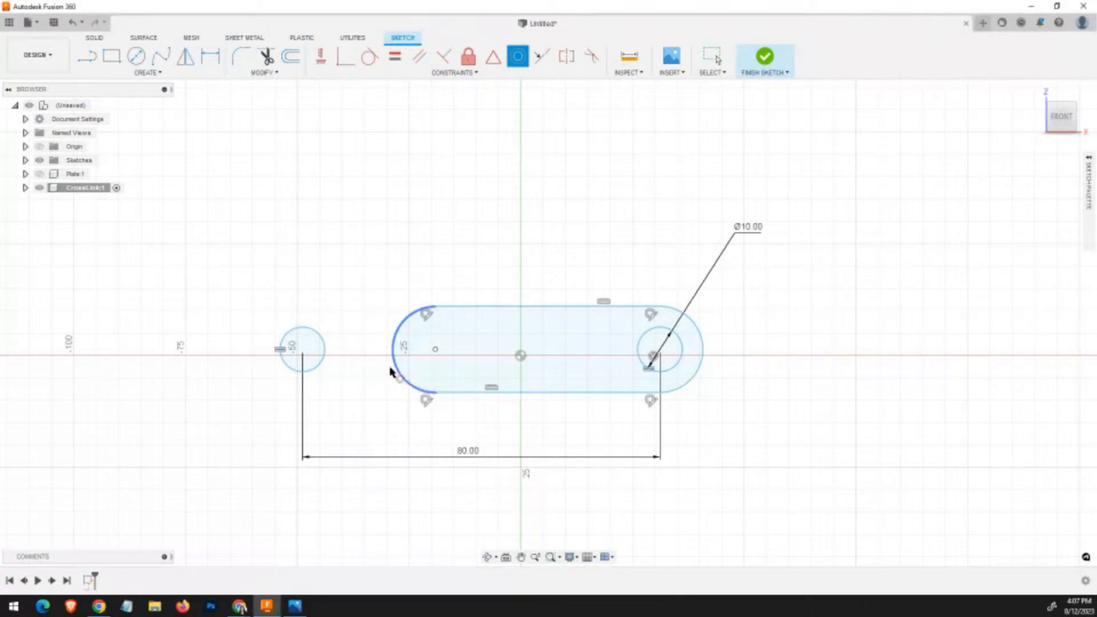
{"action": "left_click", "coordinate": [319, 364]}
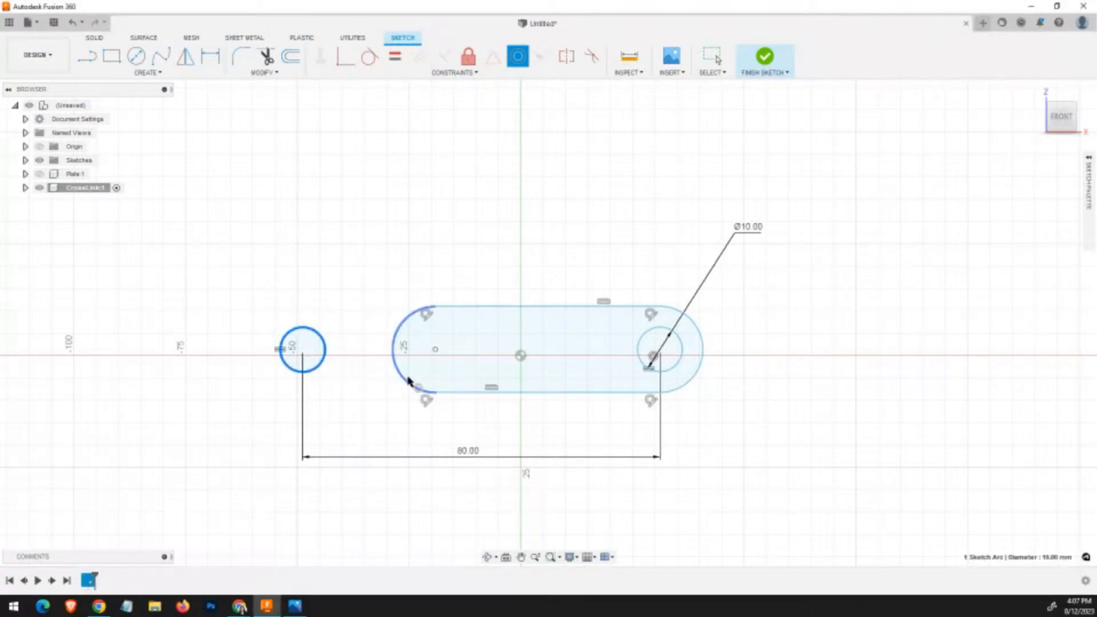
{"action": "left_click", "coordinate": [405, 379]}
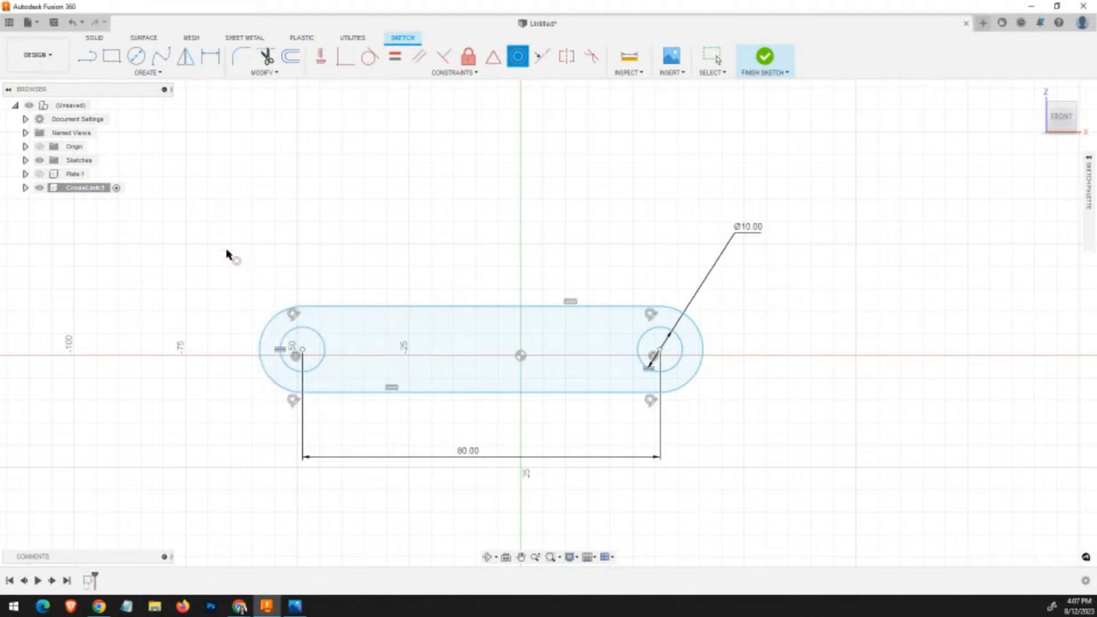
{"action": "key", "text": "Escape"}
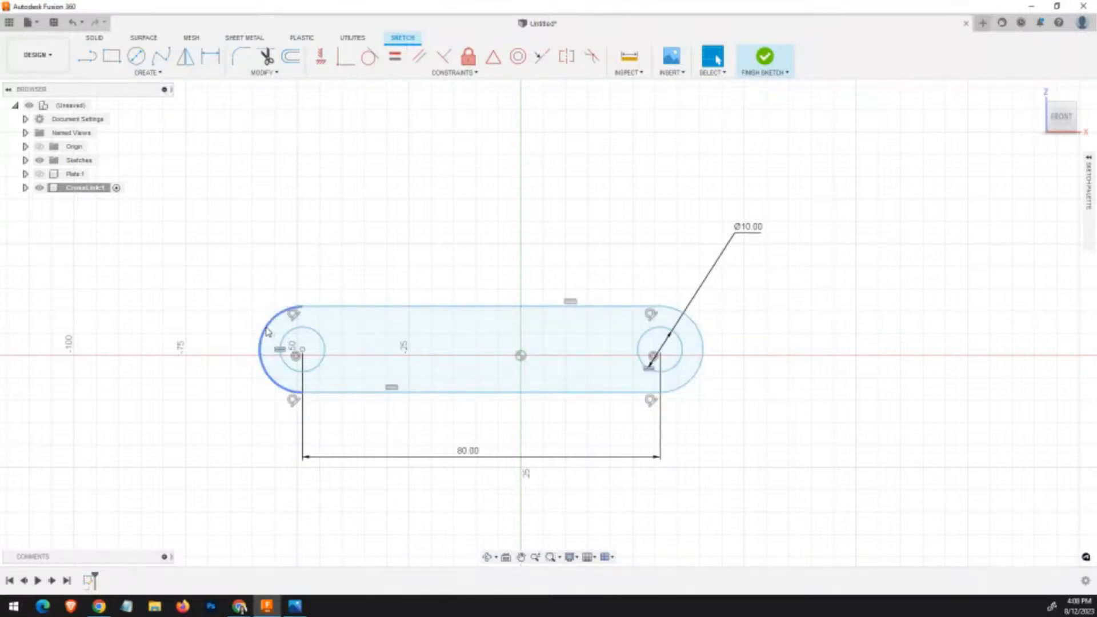
Check the end radius in the reference drawing and dimension the slot outline's left end arc with a radius of 10 mm.
{"action": "key", "text": "alt+Tab"}
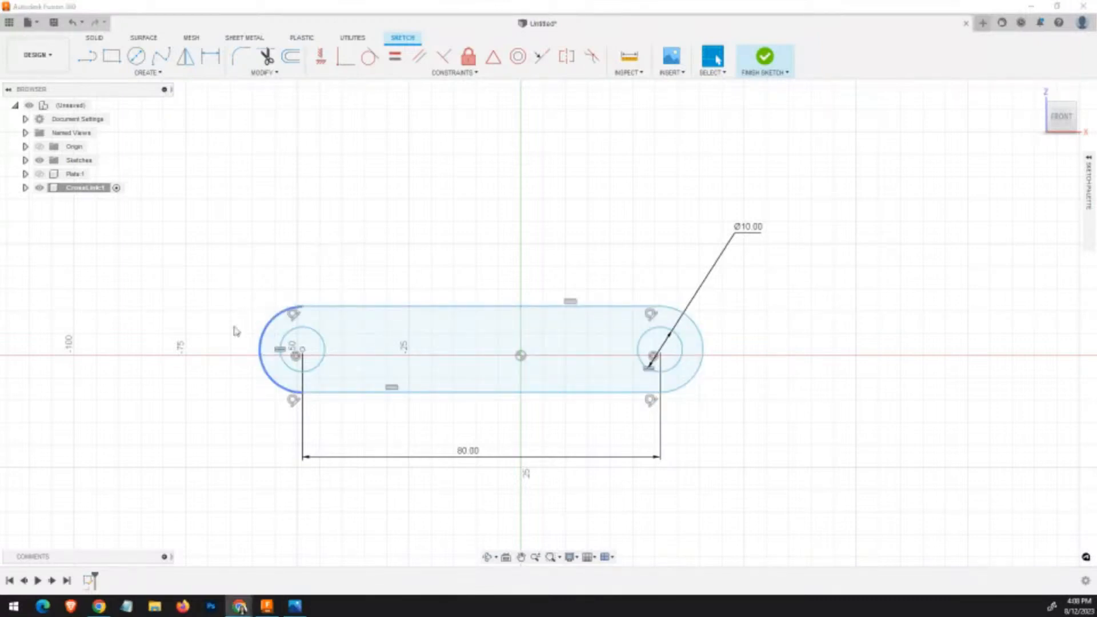
{"action": "key", "text": "alt+Tab"}
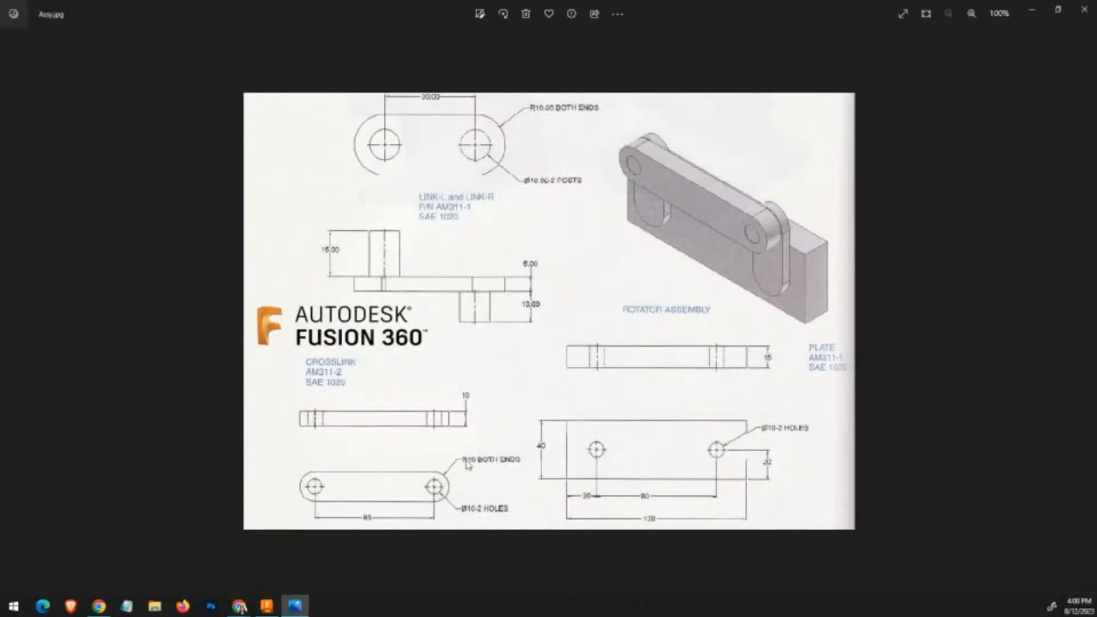
{"action": "key", "text": "alt+Tab"}
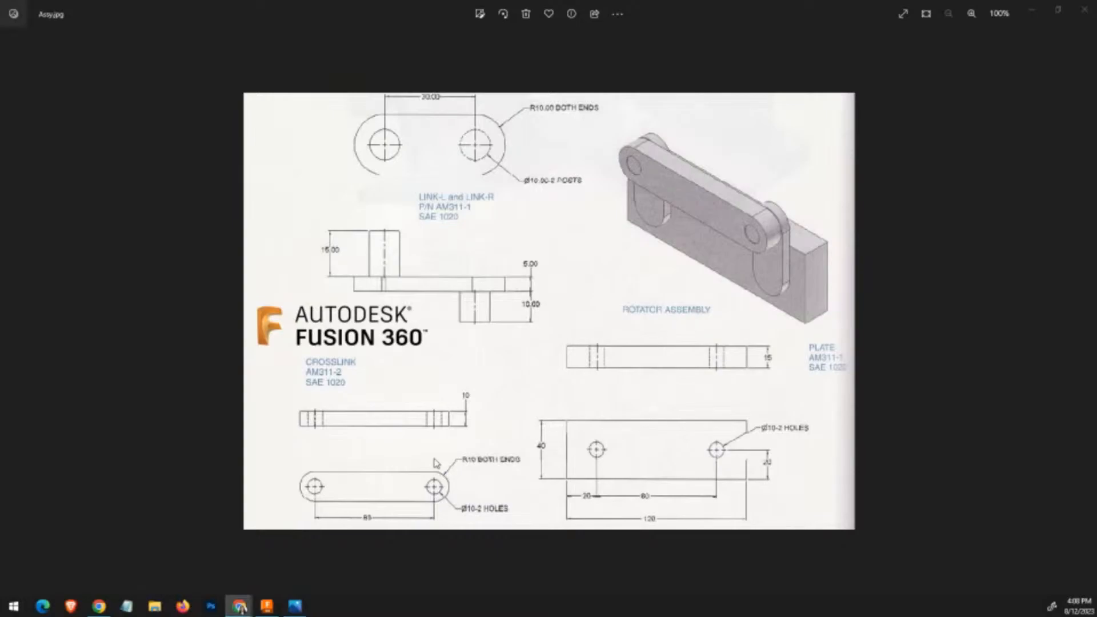
{"action": "key", "text": "alt+Tab"}
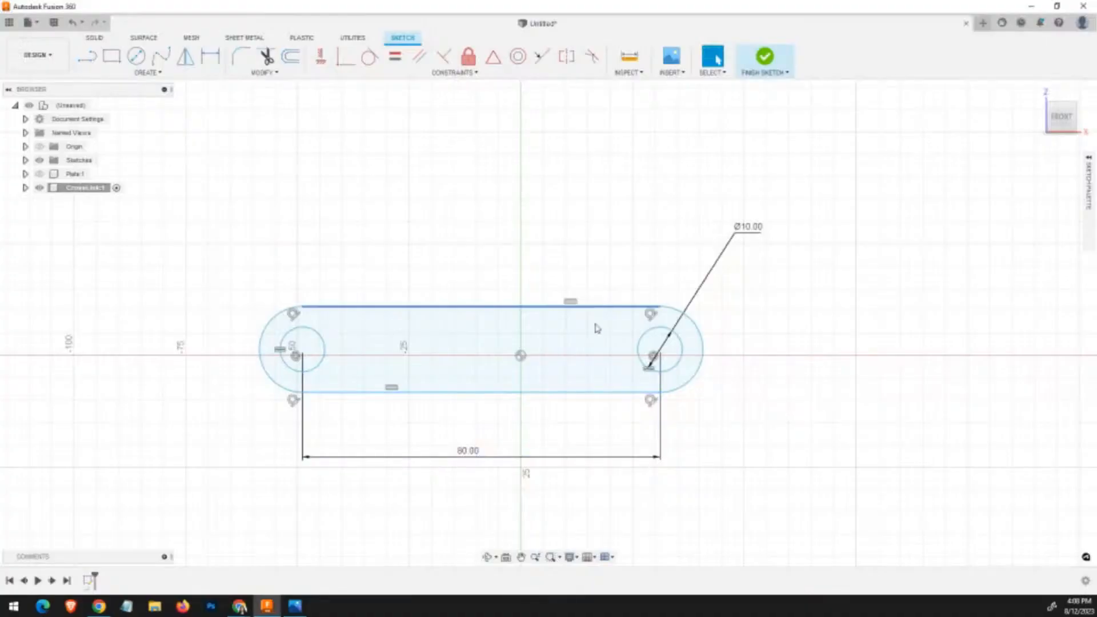
{"action": "key", "text": "d"}
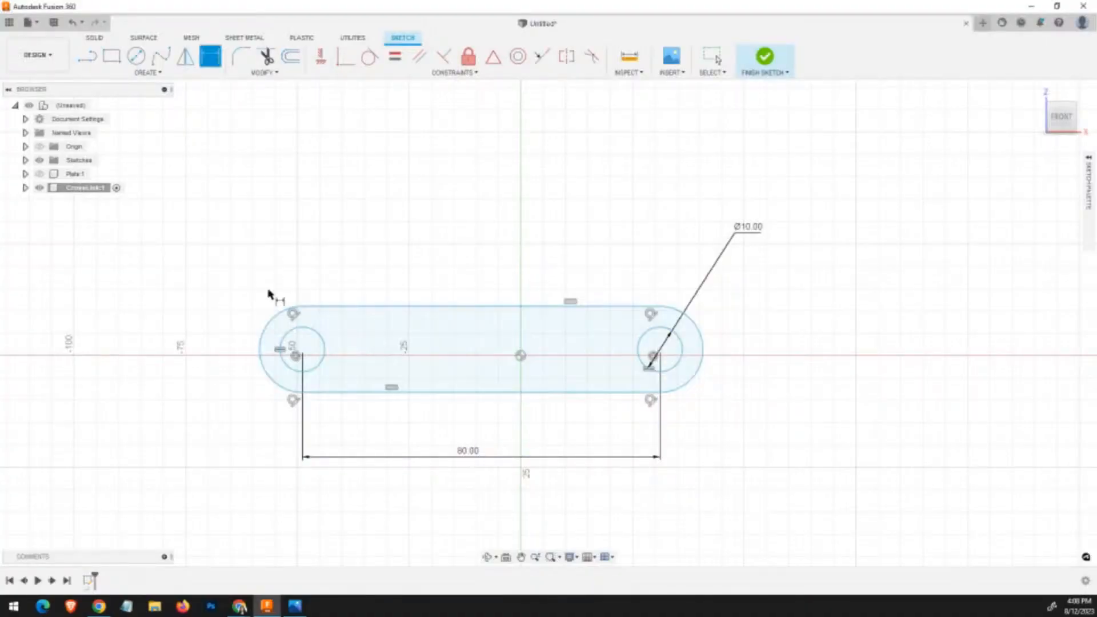
{"action": "left_click", "coordinate": [271, 321]}
{"action": "left_click", "coordinate": [243, 263]}
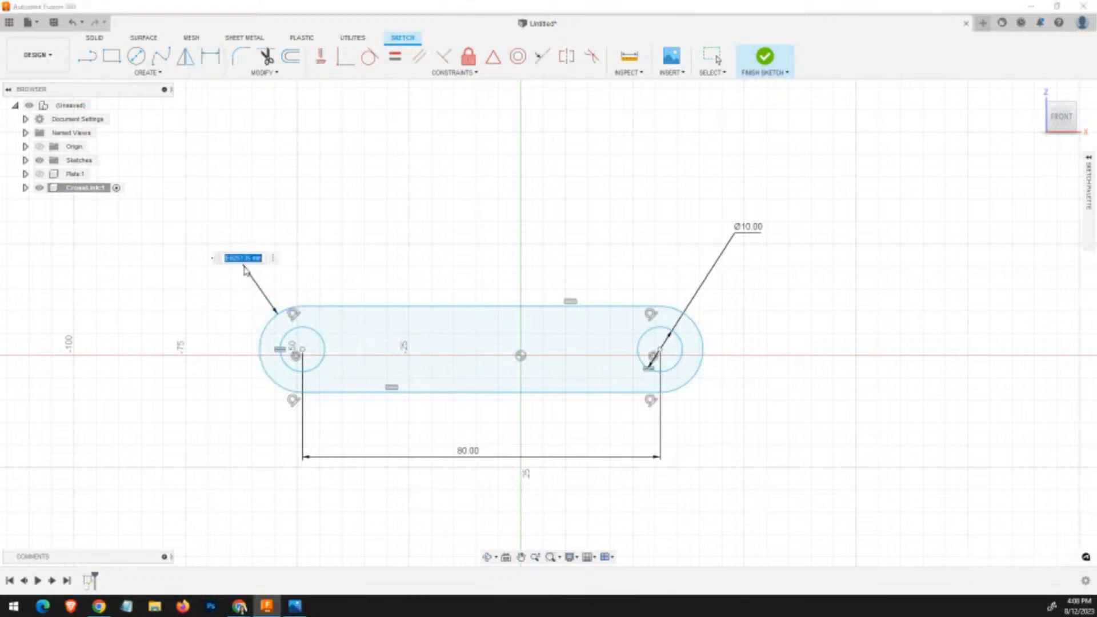
{"action": "type", "text": "18"}
{"action": "key", "text": "Return"}
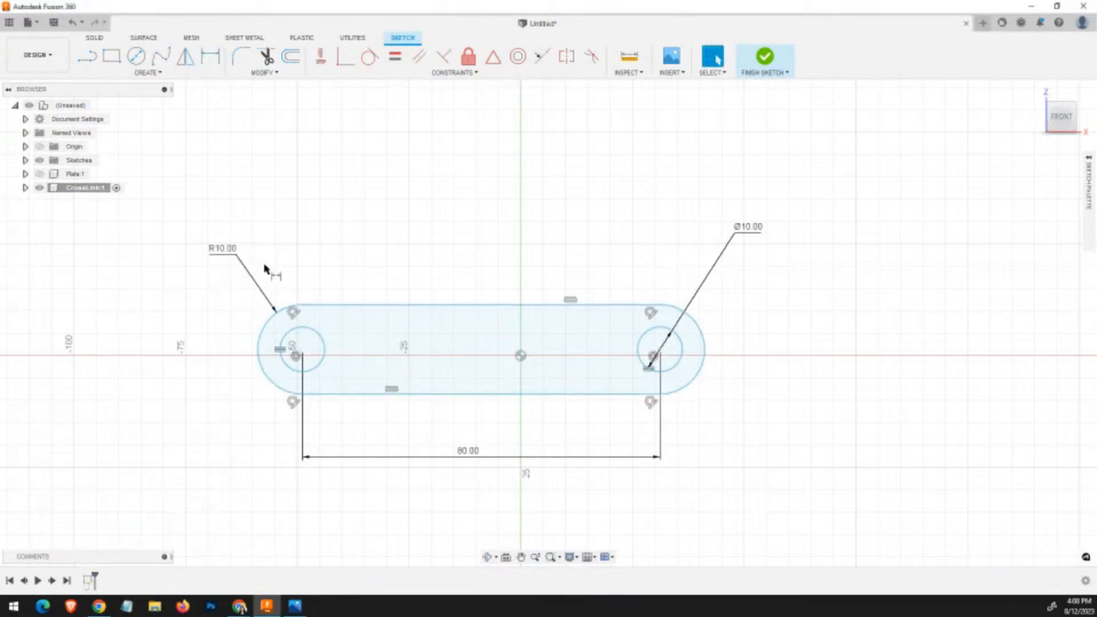
{"action": "key", "text": "Escape"}
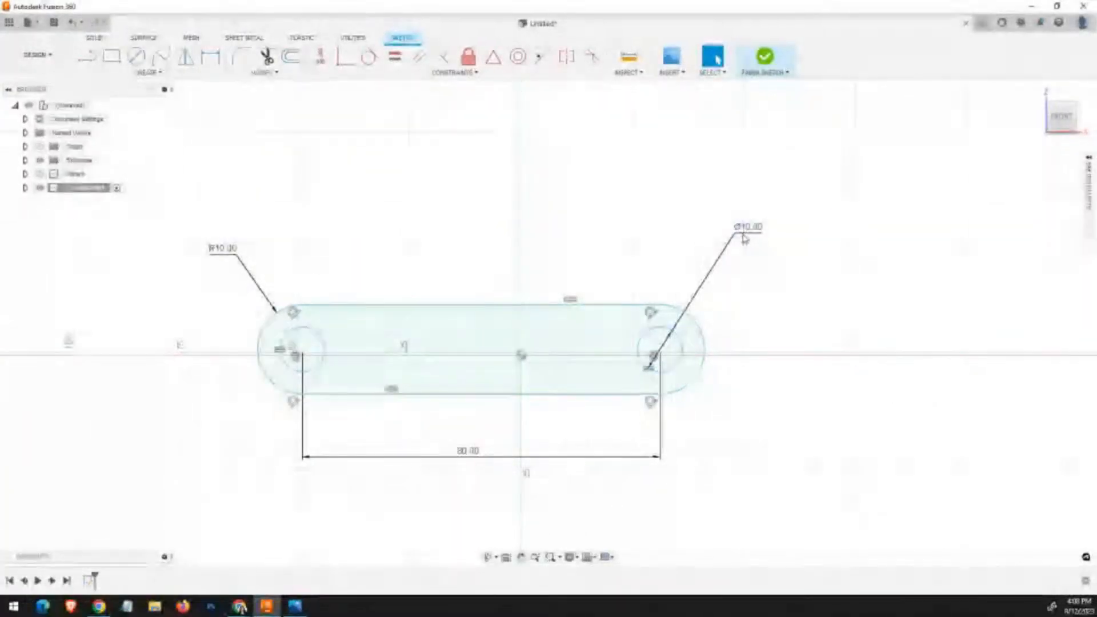
Reposition the right hole's diameter dimension and the left arc's radius dimension closer to the slot outline.
{"action": "mouse_move", "coordinate": [743, 236]}
{"action": "left_mouse_down"}
{"action": "mouse_move", "coordinate": [709, 324]}
{"action": "mouse_move", "coordinate": [730, 341]}
{"action": "mouse_move", "coordinate": [708, 331]}
{"action": "left_mouse_up"}
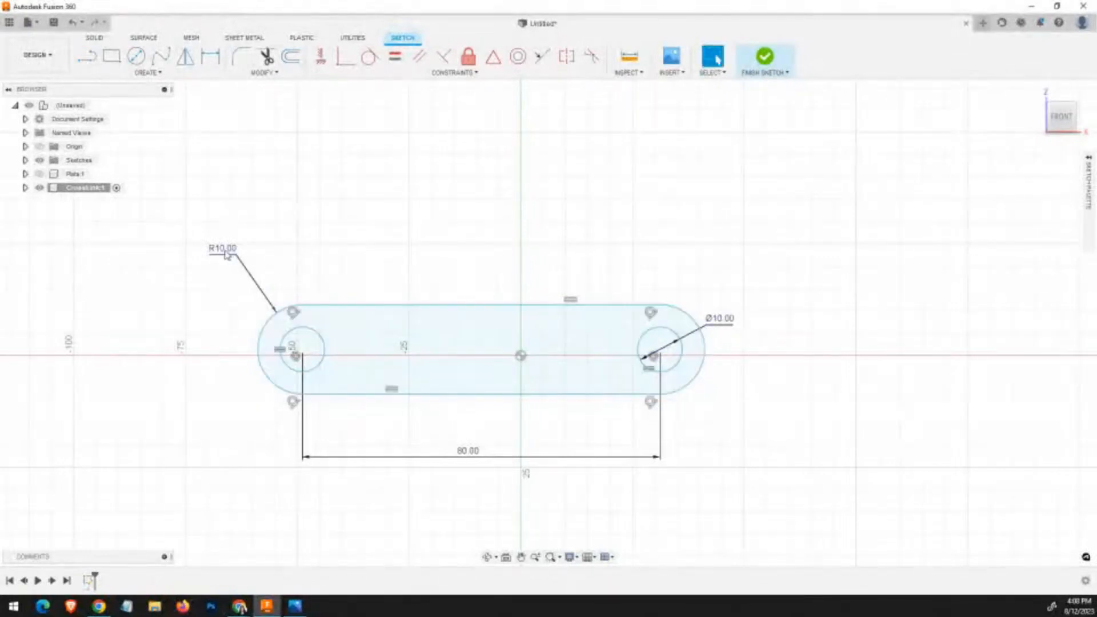
{"action": "left_click_drag", "start_coordinate": [229, 252], "coordinate": [272, 276]}
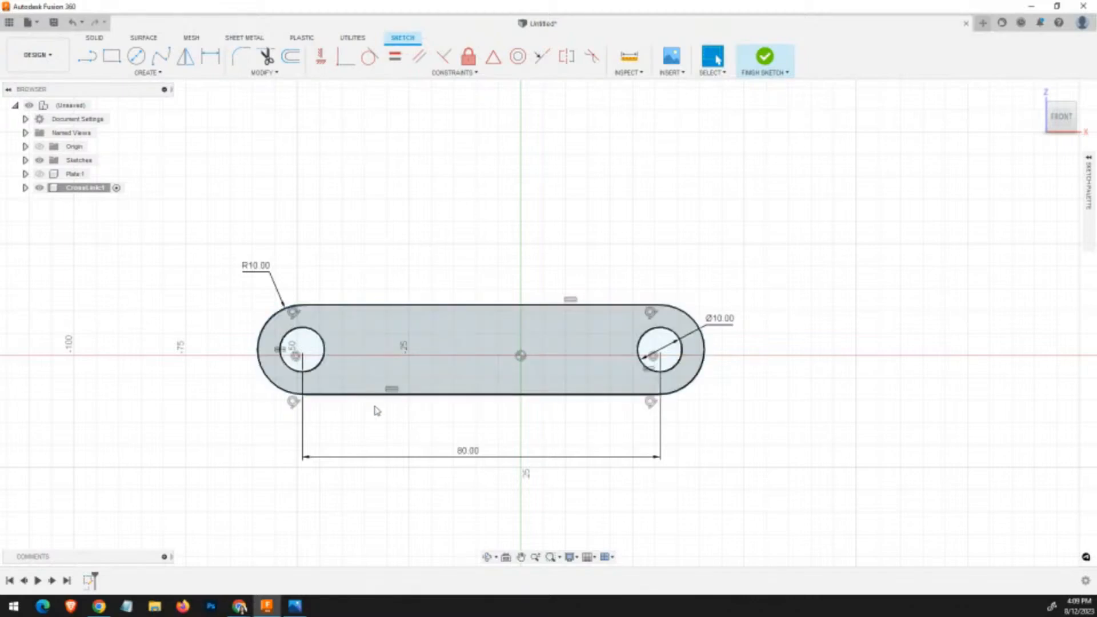
Move the whole slot profile by its lower line and left end arc to a place above the horizontal axis.
{"action": "mouse_move", "coordinate": [405, 396]}
{"action": "left_mouse_down"}
{"action": "mouse_move", "coordinate": [434, 274]}
{"action": "mouse_move", "coordinate": [445, 275]}
{"action": "mouse_move", "coordinate": [484, 435]}
{"action": "mouse_move", "coordinate": [492, 225]}
{"action": "mouse_move", "coordinate": [488, 462]}
{"action": "mouse_move", "coordinate": [511, 287]}
{"action": "mouse_move", "coordinate": [59, 296]}
{"action": "mouse_move", "coordinate": [559, 438]}
{"action": "mouse_move", "coordinate": [348, 397]}
{"action": "mouse_move", "coordinate": [421, 289]}
{"action": "mouse_move", "coordinate": [443, 456]}
{"action": "mouse_move", "coordinate": [457, 300]}
{"action": "mouse_move", "coordinate": [438, 445]}
{"action": "mouse_move", "coordinate": [432, 348]}
{"action": "mouse_move", "coordinate": [456, 379]}
{"action": "left_mouse_up"}
{"action": "mouse_move", "coordinate": [460, 444]}
{"action": "left_mouse_down"}
{"action": "mouse_move", "coordinate": [490, 338]}
{"action": "mouse_move", "coordinate": [497, 433]}
{"action": "mouse_move", "coordinate": [499, 411]}
{"action": "left_mouse_up"}
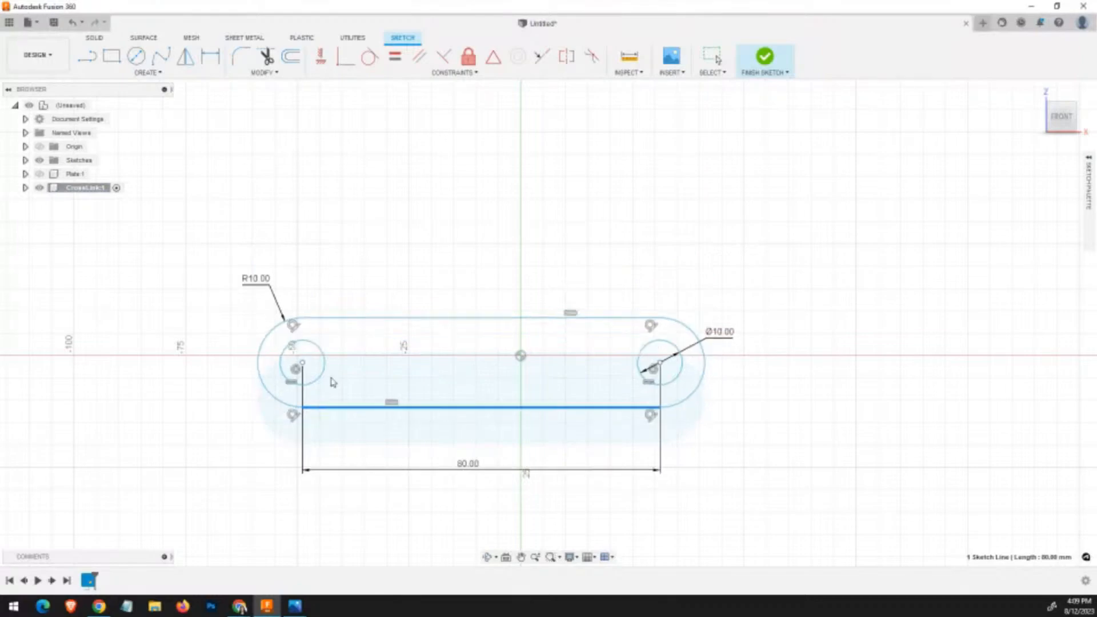
{"action": "mouse_move", "coordinate": [260, 367]}
{"action": "left_mouse_down"}
{"action": "mouse_move", "coordinate": [147, 342]}
{"action": "mouse_move", "coordinate": [341, 369]}
{"action": "mouse_move", "coordinate": [621, 384]}
{"action": "mouse_move", "coordinate": [493, 223]}
{"action": "left_mouse_up"}
{"action": "mouse_move", "coordinate": [352, 195]}
{"action": "left_mouse_down"}
{"action": "mouse_move", "coordinate": [314, 409]}
{"action": "mouse_move", "coordinate": [449, 329]}
{"action": "mouse_move", "coordinate": [231, 291]}
{"action": "mouse_move", "coordinate": [527, 335]}
{"action": "mouse_move", "coordinate": [233, 269]}
{"action": "mouse_move", "coordinate": [375, 410]}
{"action": "mouse_move", "coordinate": [394, 262]}
{"action": "mouse_move", "coordinate": [275, 384]}
{"action": "mouse_move", "coordinate": [501, 370]}
{"action": "mouse_move", "coordinate": [400, 286]}
{"action": "mouse_move", "coordinate": [332, 324]}
{"action": "mouse_move", "coordinate": [391, 506]}
{"action": "mouse_move", "coordinate": [359, 361]}
{"action": "mouse_move", "coordinate": [375, 449]}
{"action": "mouse_move", "coordinate": [378, 320]}
{"action": "mouse_move", "coordinate": [360, 392]}
{"action": "mouse_move", "coordinate": [364, 276]}
{"action": "mouse_move", "coordinate": [343, 343]}
{"action": "mouse_move", "coordinate": [370, 264]}
{"action": "left_mouse_up"}
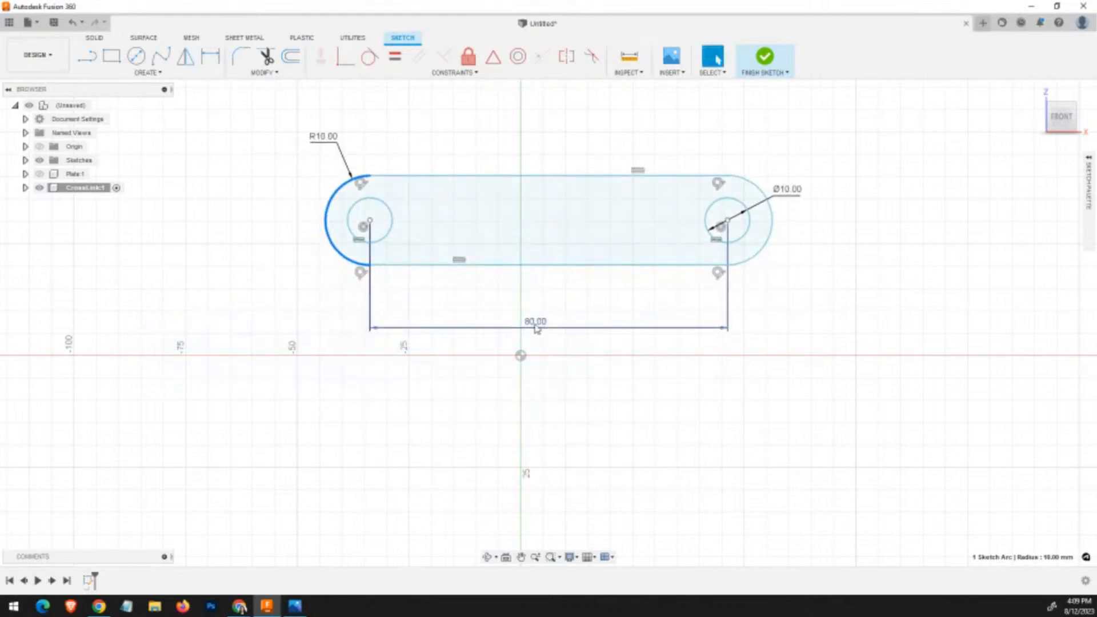
Reposition the hole spacing dimension just below the slot profile and the end radius dimension beside its left arc.
{"action": "left_click_drag", "start_coordinate": [538, 326], "coordinate": [541, 294]}
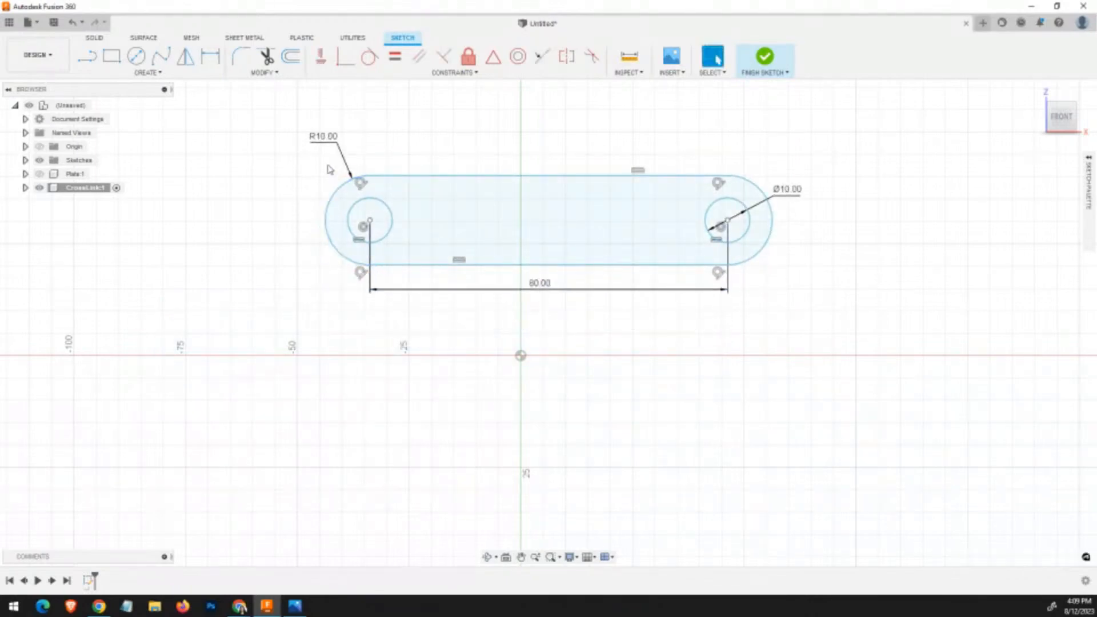
{"action": "left_click_drag", "start_coordinate": [321, 145], "coordinate": [298, 170]}
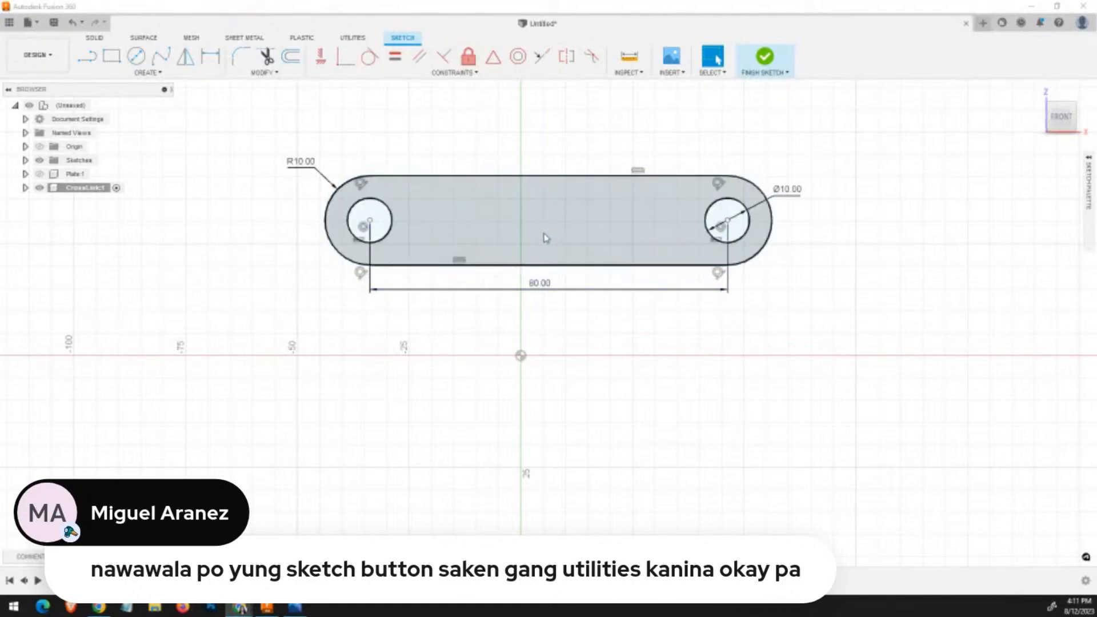
Move the whole slot profile down by its lower line so that it lies over the sketch origin.
{"action": "left_click_drag", "start_coordinate": [545, 233], "coordinate": [565, 247]}
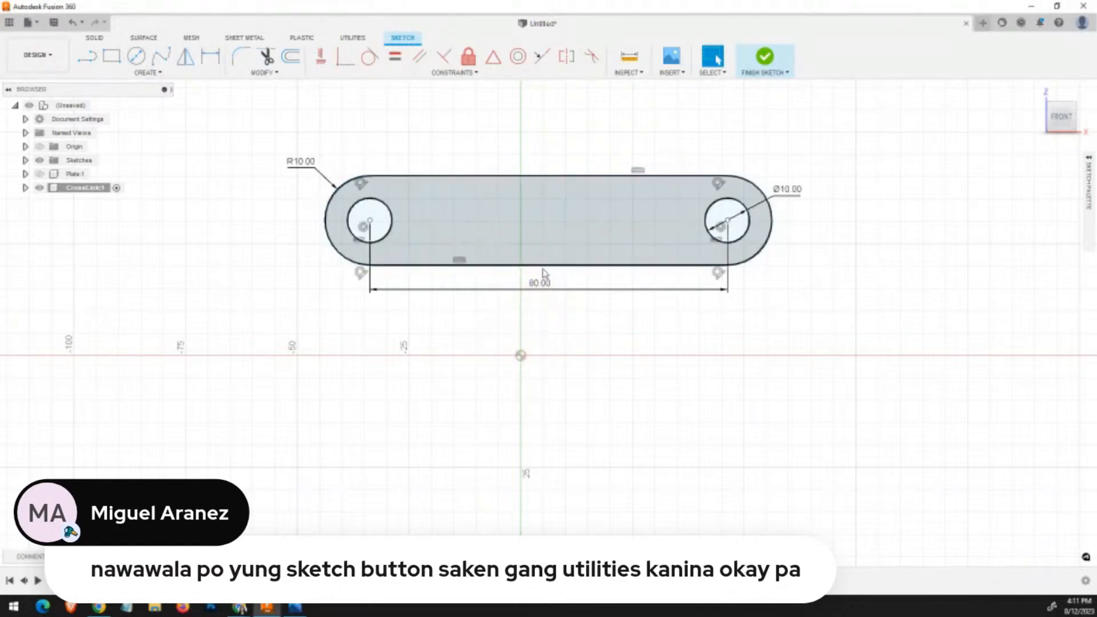
{"action": "mouse_move", "coordinate": [548, 266]}
{"action": "left_mouse_down"}
{"action": "mouse_move", "coordinate": [512, 396]}
{"action": "mouse_move", "coordinate": [517, 285]}
{"action": "mouse_move", "coordinate": [490, 404]}
{"action": "mouse_move", "coordinate": [500, 474]}
{"action": "mouse_move", "coordinate": [512, 303]}
{"action": "mouse_move", "coordinate": [513, 407]}
{"action": "mouse_move", "coordinate": [518, 387]}
{"action": "left_mouse_up"}
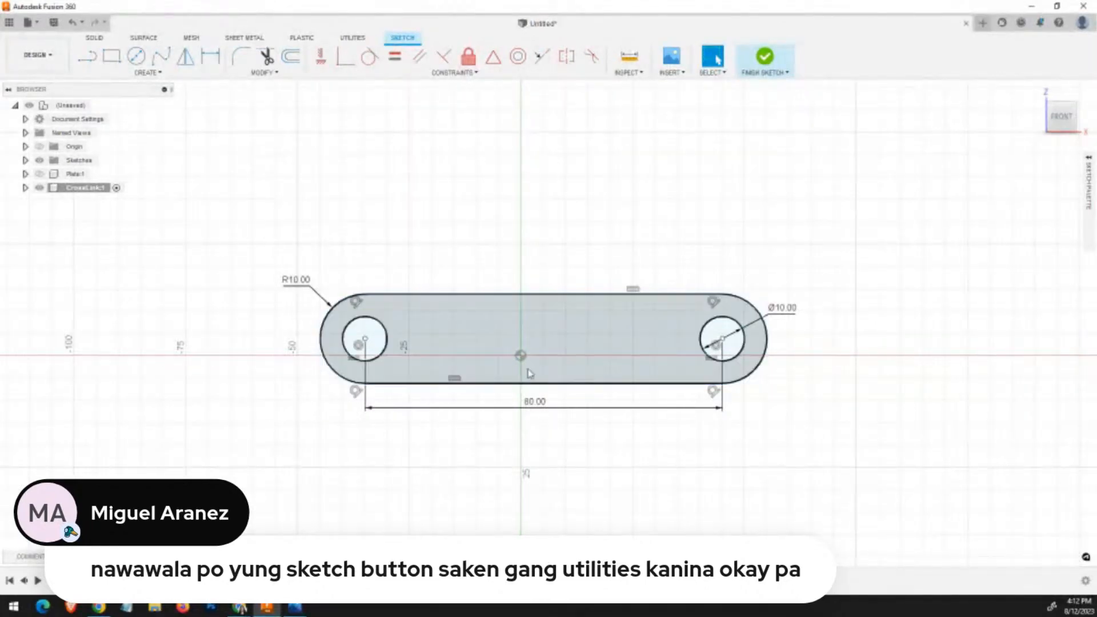
{"action": "left_click", "coordinate": [509, 363]}
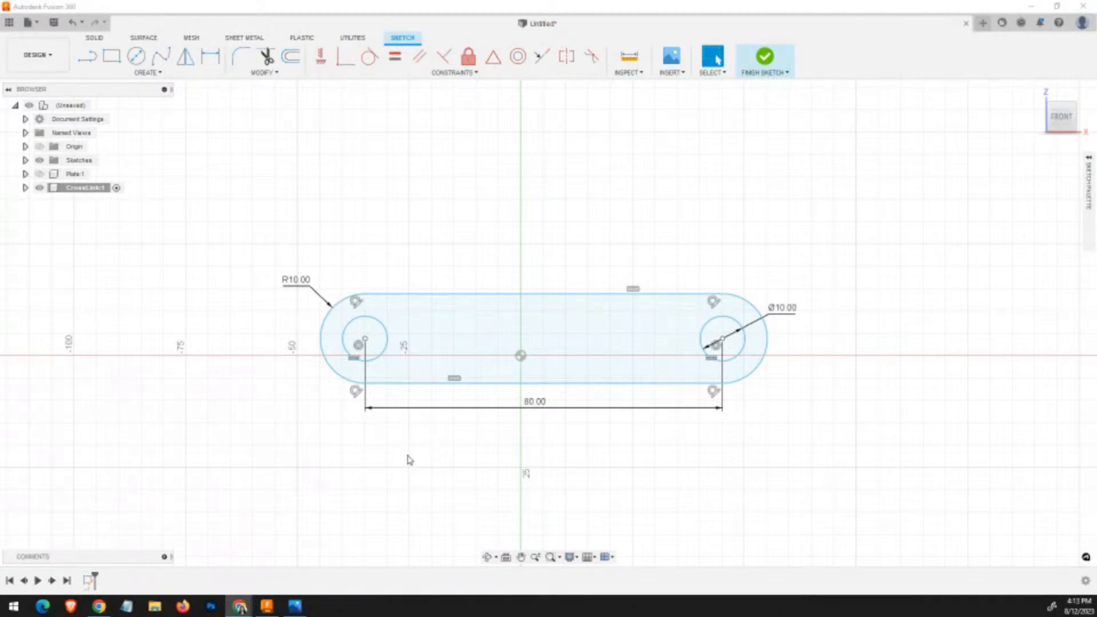
Draw a horizontal line connecting the center of the left hole to the center of the right hole.
{"action": "left_click", "coordinate": [366, 339]}
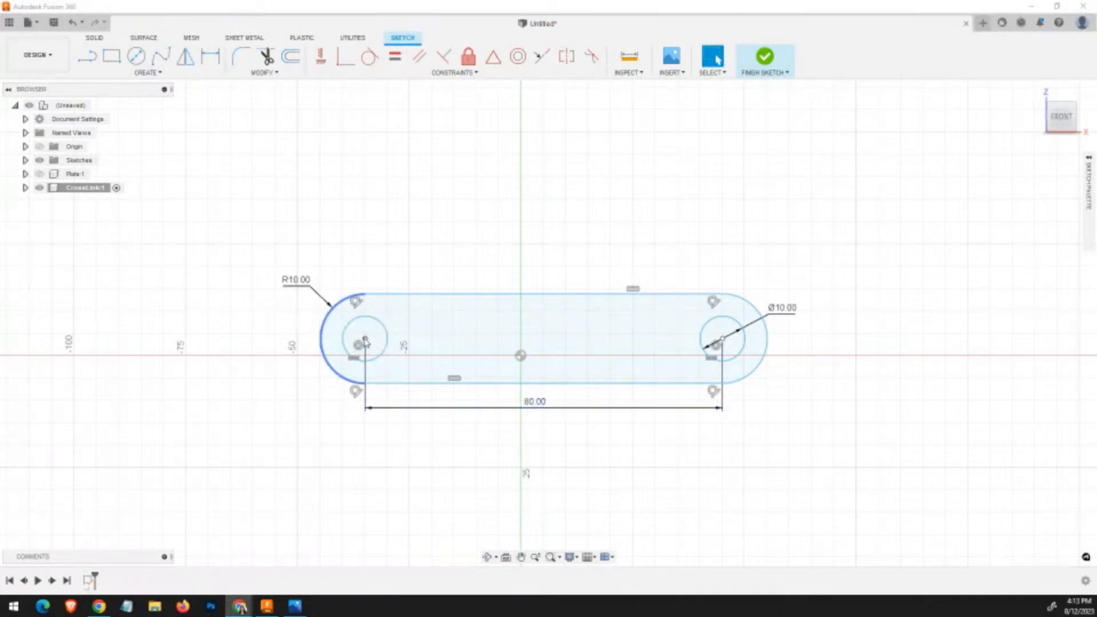
{"action": "left_click", "coordinate": [414, 196]}
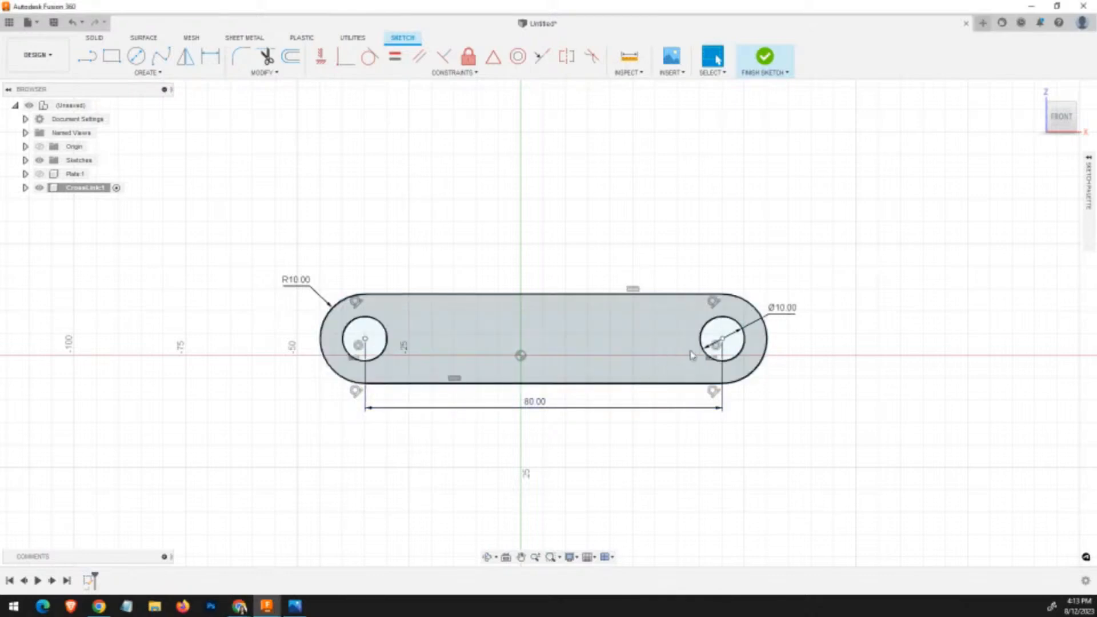
{"action": "key", "text": "l"}
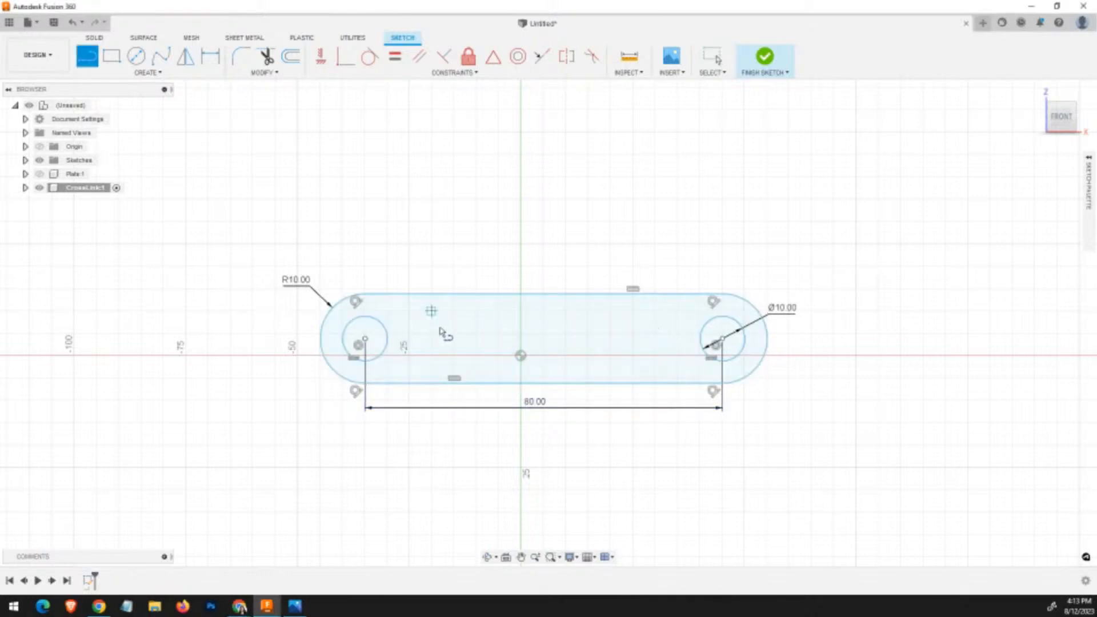
{"action": "left_click", "coordinate": [365, 339]}
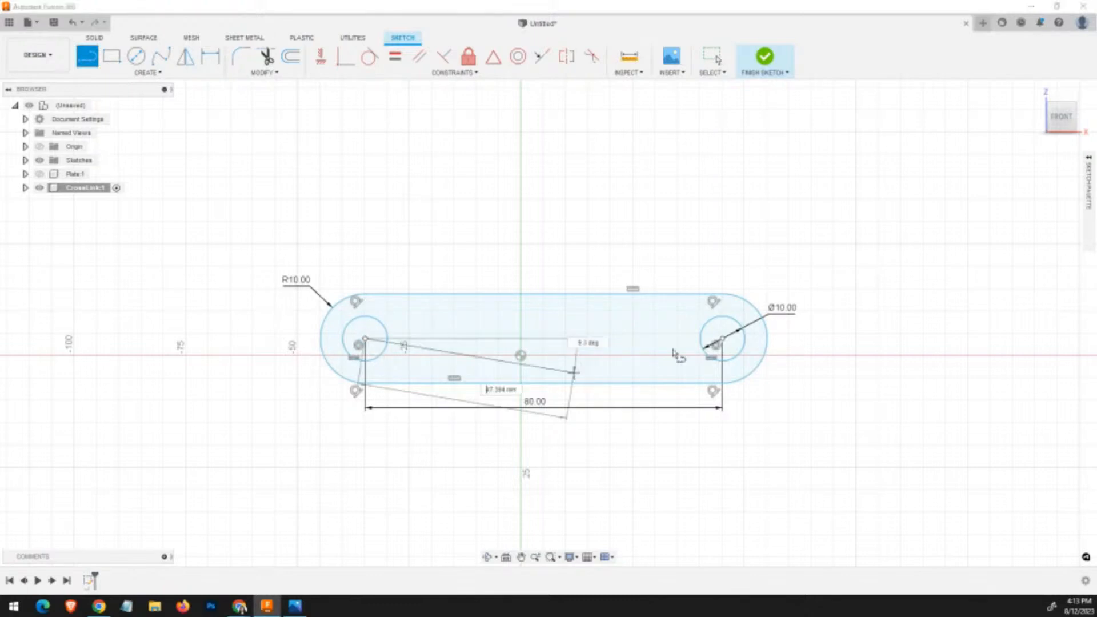
{"action": "left_click", "coordinate": [723, 340]}
{"action": "key", "text": "Escape"}
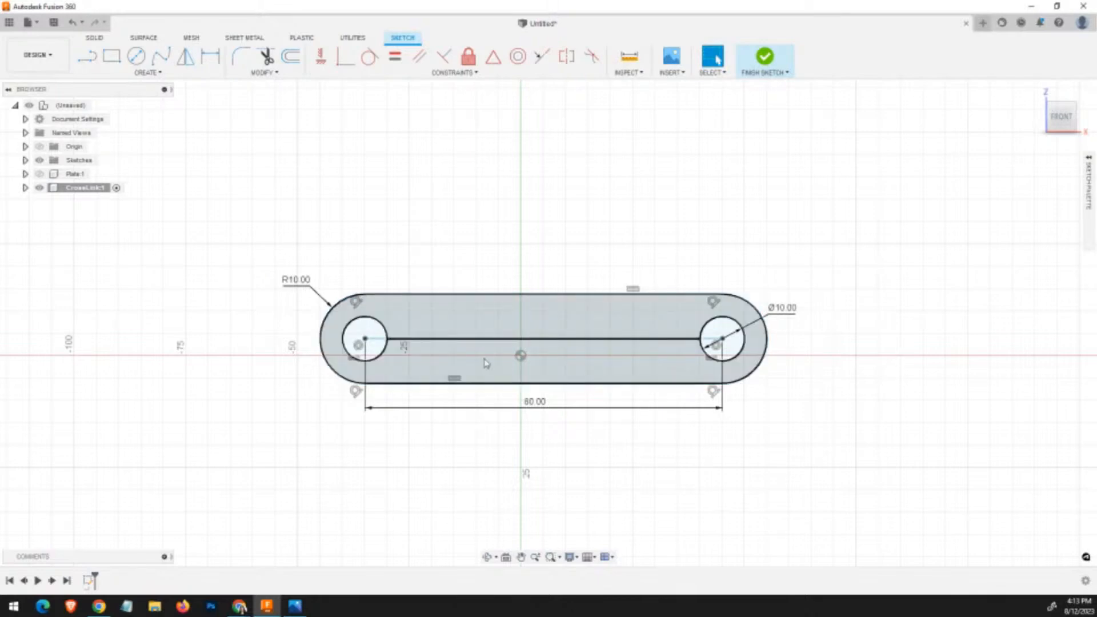
Convert the line between the two hole centers into a construction line.
{"action": "left_click", "coordinate": [612, 340]}
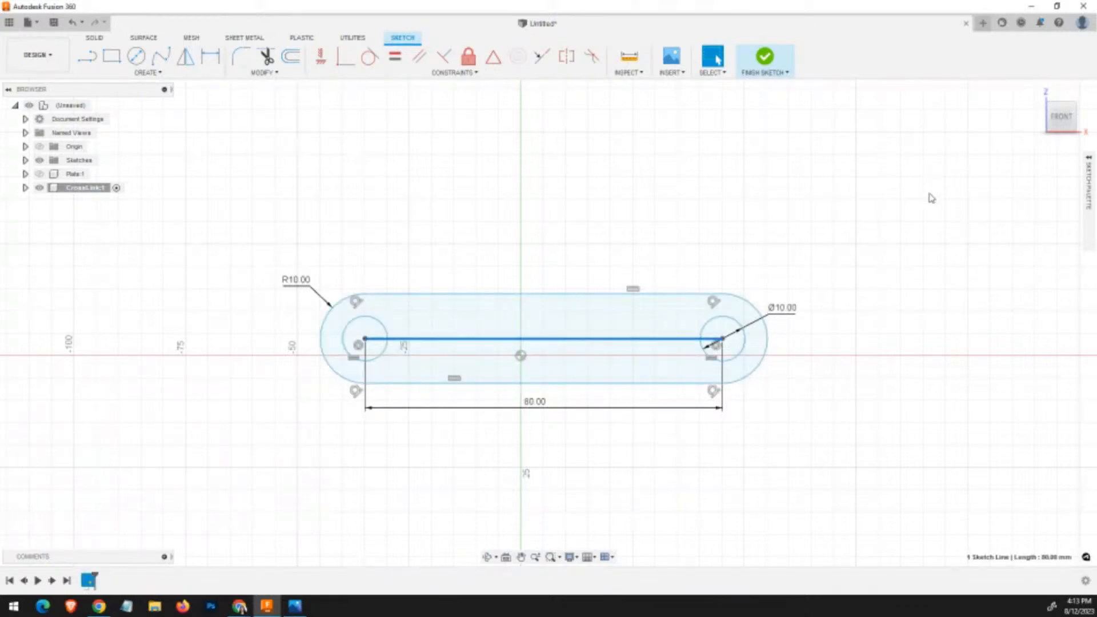
{"action": "left_click", "coordinate": [1092, 163]}
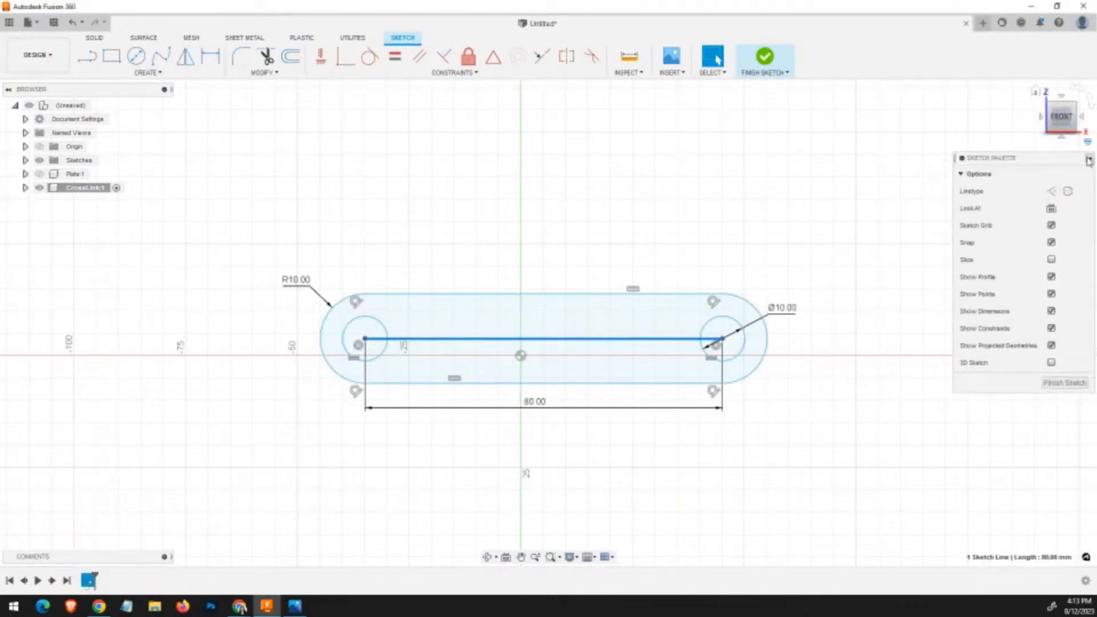
{"action": "left_click", "coordinate": [1052, 193]}
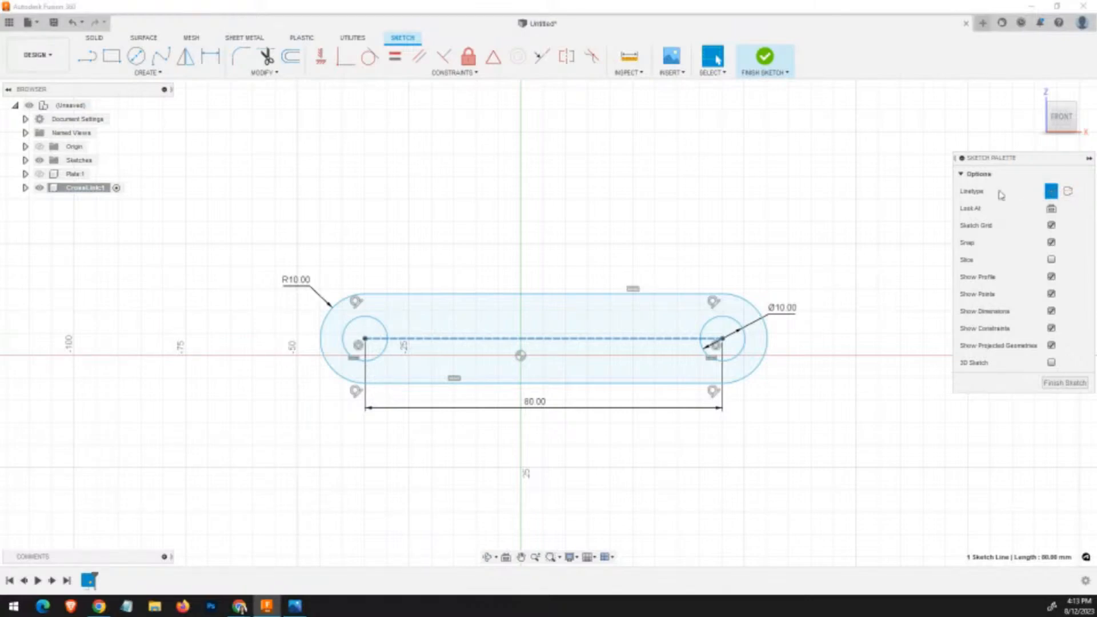
{"action": "left_click", "coordinate": [478, 209]}
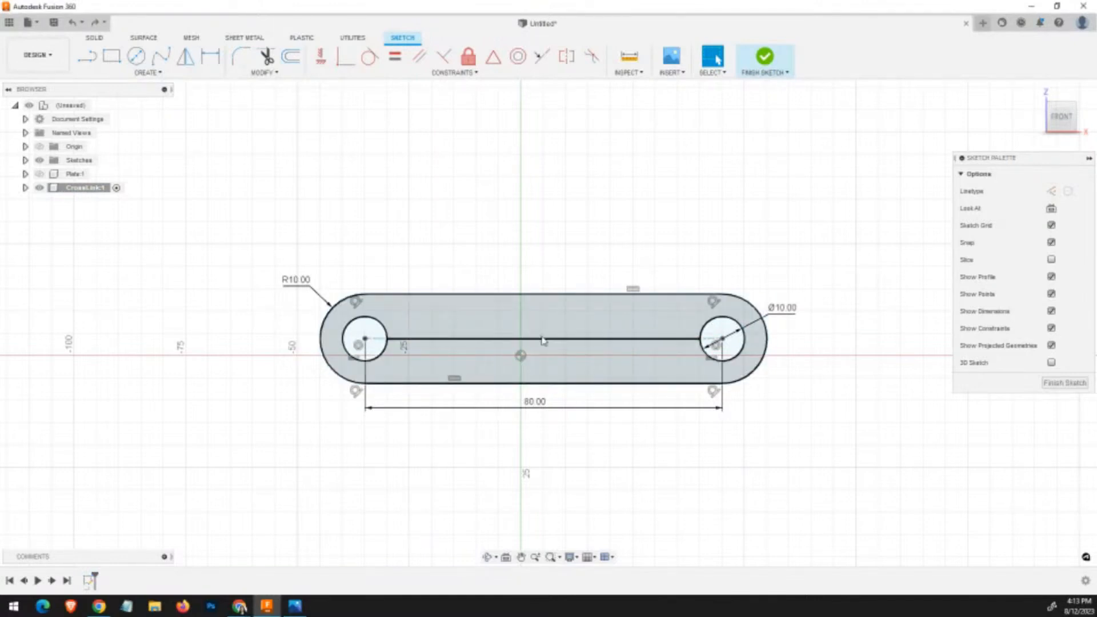
{"action": "left_click", "coordinate": [558, 341]}
{"action": "left_click", "coordinate": [567, 342]}
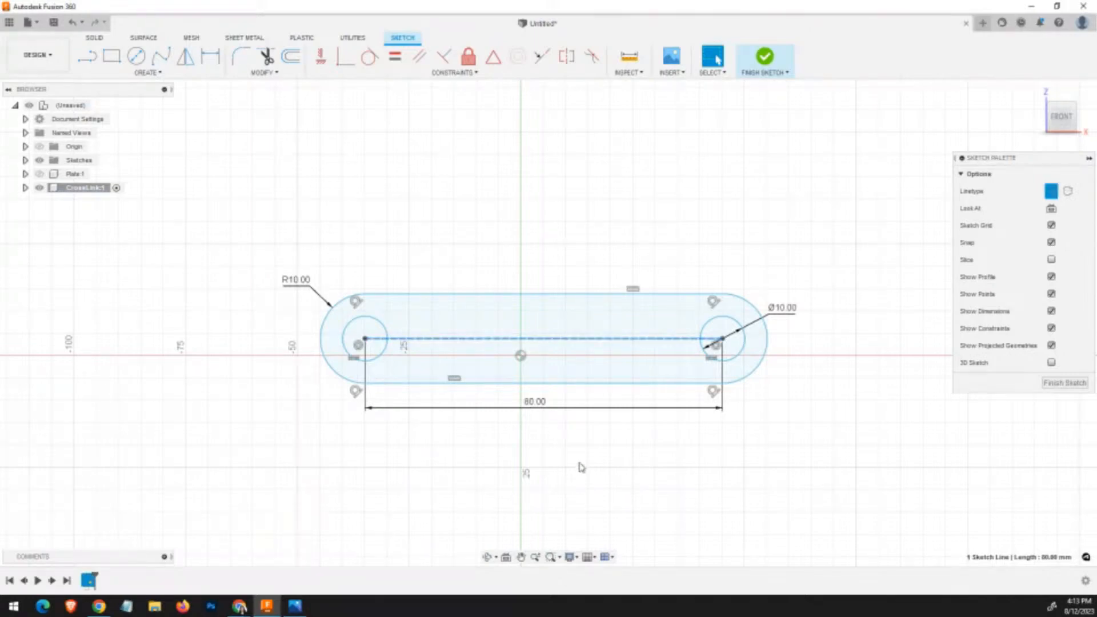
{"action": "left_click", "coordinate": [683, 483]}
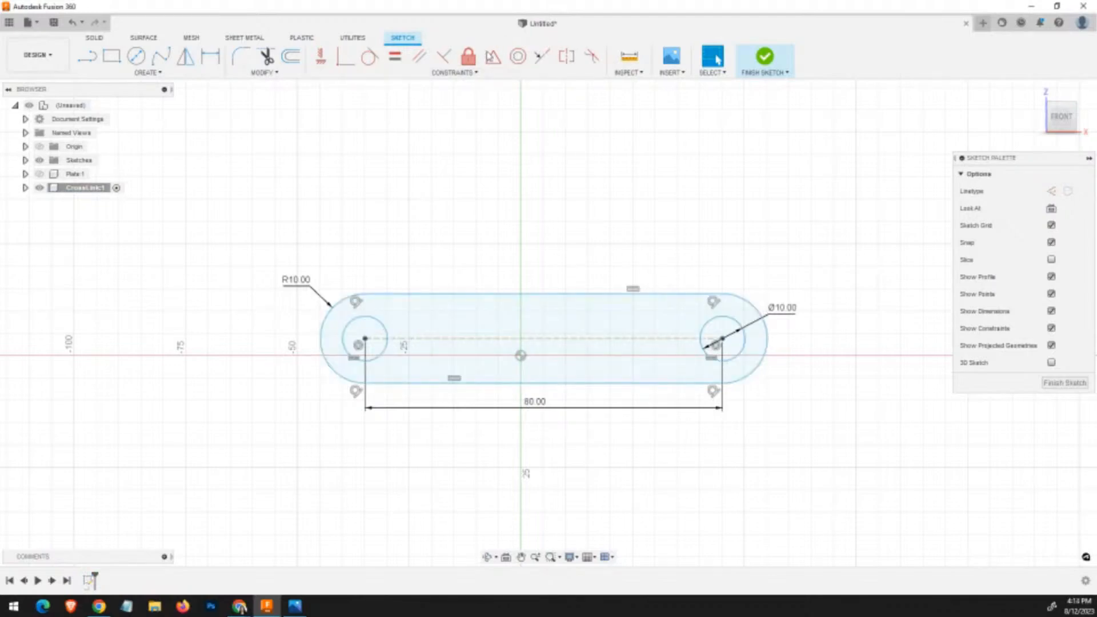
Apply a Midpoint constraint between the sketch origin and the construction line to center the slot profile.
{"action": "left_click", "coordinate": [493, 56]}
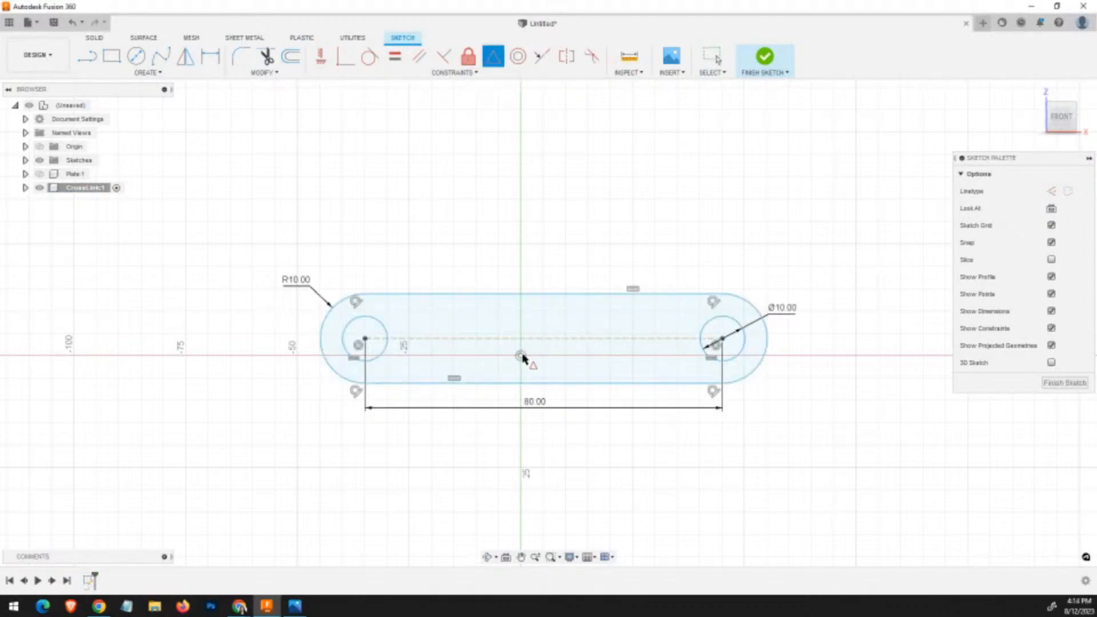
{"action": "left_click", "coordinate": [545, 339]}
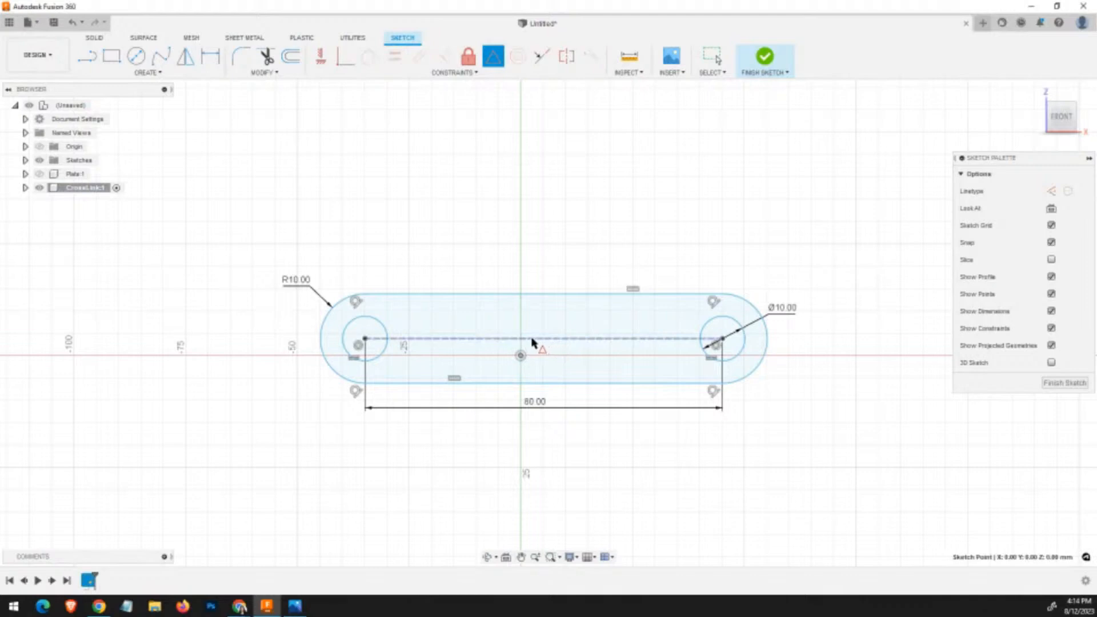
{"action": "left_click", "coordinate": [520, 355]}
{"action": "key", "text": "Escape"}
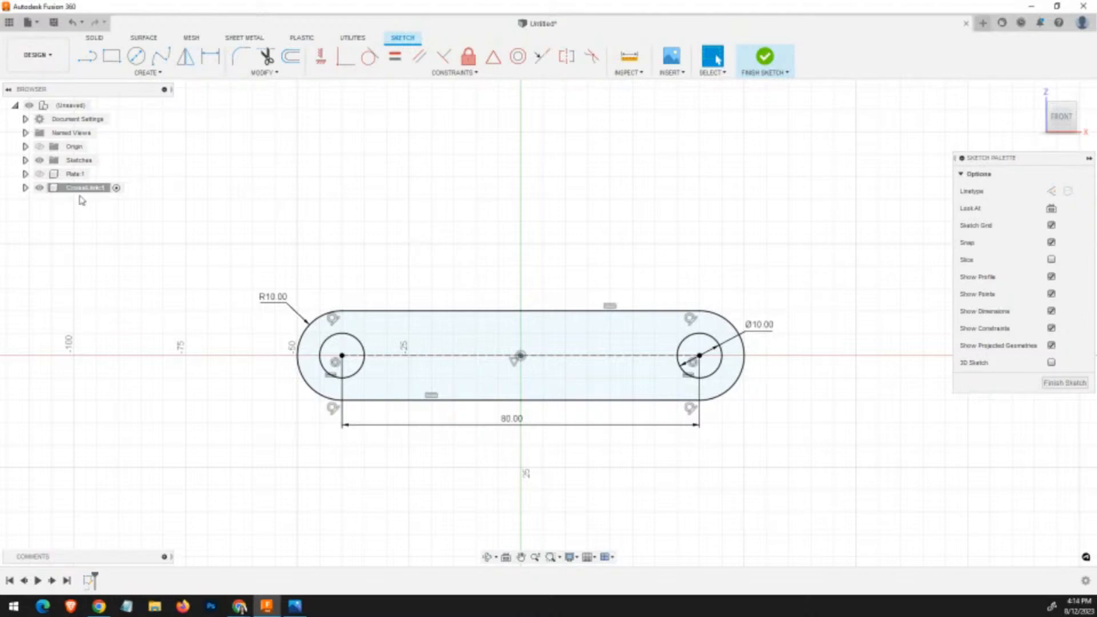
Finish the sketch and set up a symmetric Extrude of the slot profile around the holes, measured by whole length.
{"action": "left_click", "coordinate": [766, 57]}
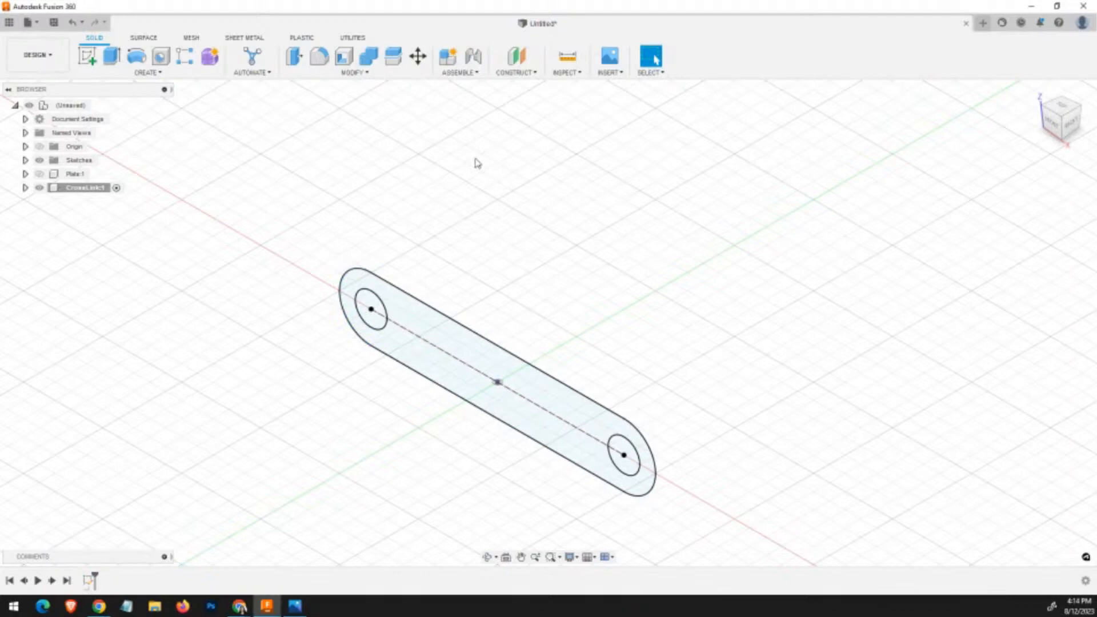
{"action": "key", "text": "e"}
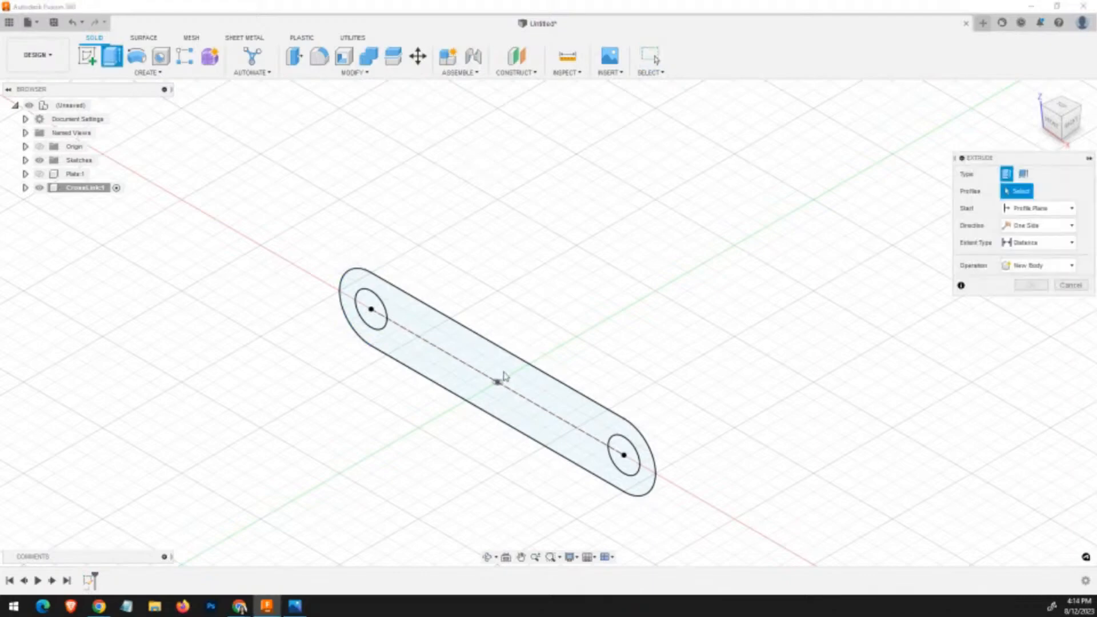
{"action": "left_click", "coordinate": [511, 380]}
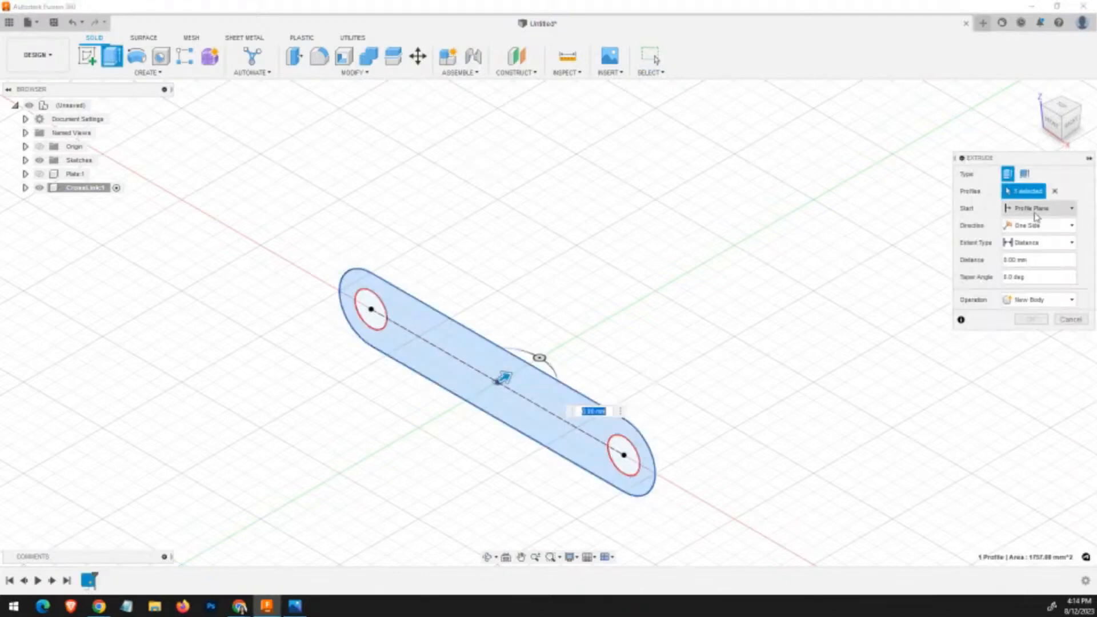
{"action": "left_click", "coordinate": [1048, 230]}
{"action": "left_click", "coordinate": [1044, 264]}
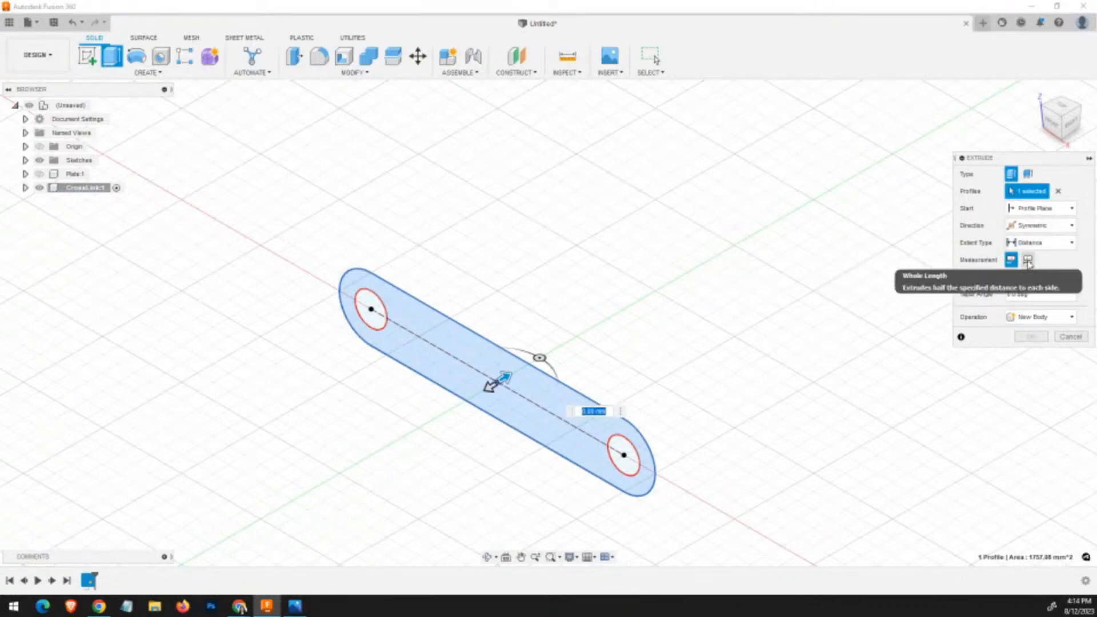
{"action": "left_click", "coordinate": [1029, 262]}
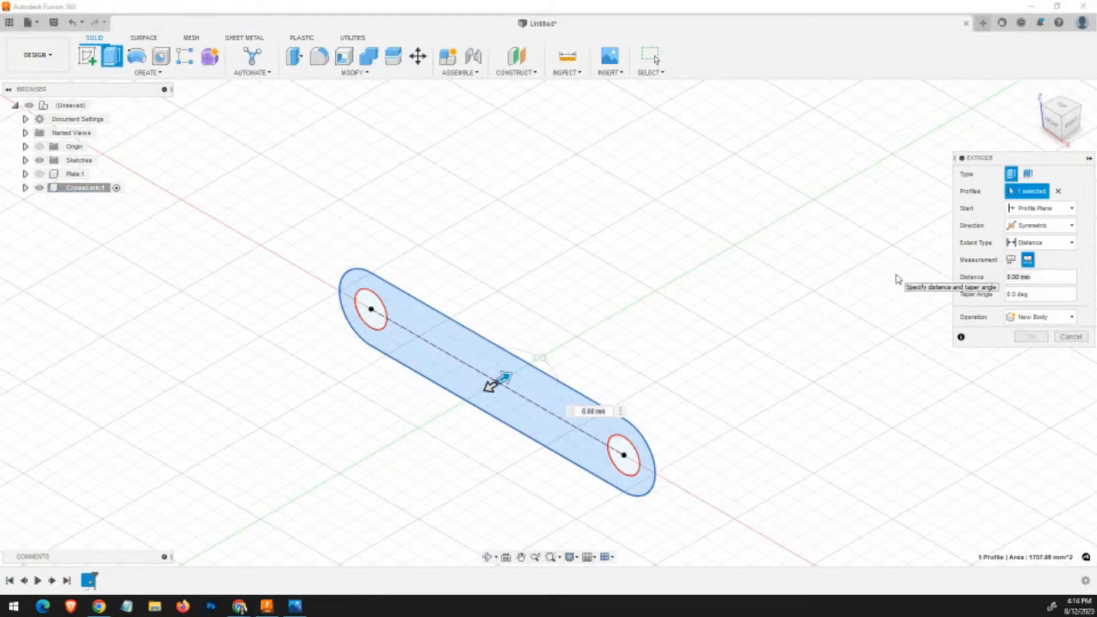
Check the crosslink thickness in the reference drawing and extrude the profile symmetrically to 10 mm as a new body.
{"action": "key", "text": "alt+Tab"}
{"action": "key", "text": "alt+Tab"}
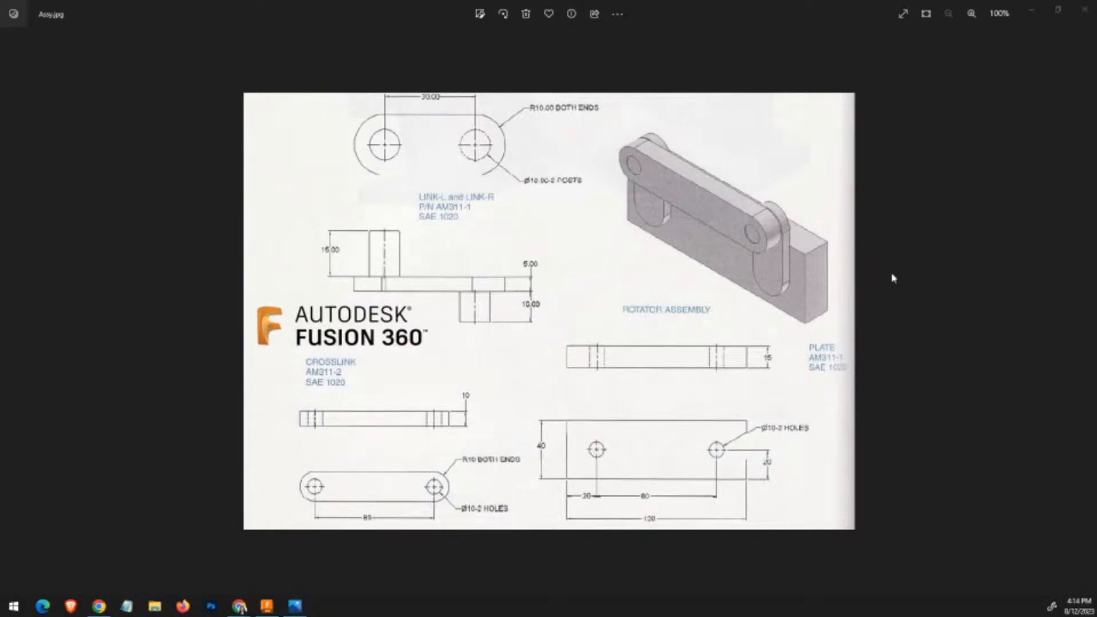
{"action": "key", "text": "alt+Tab"}
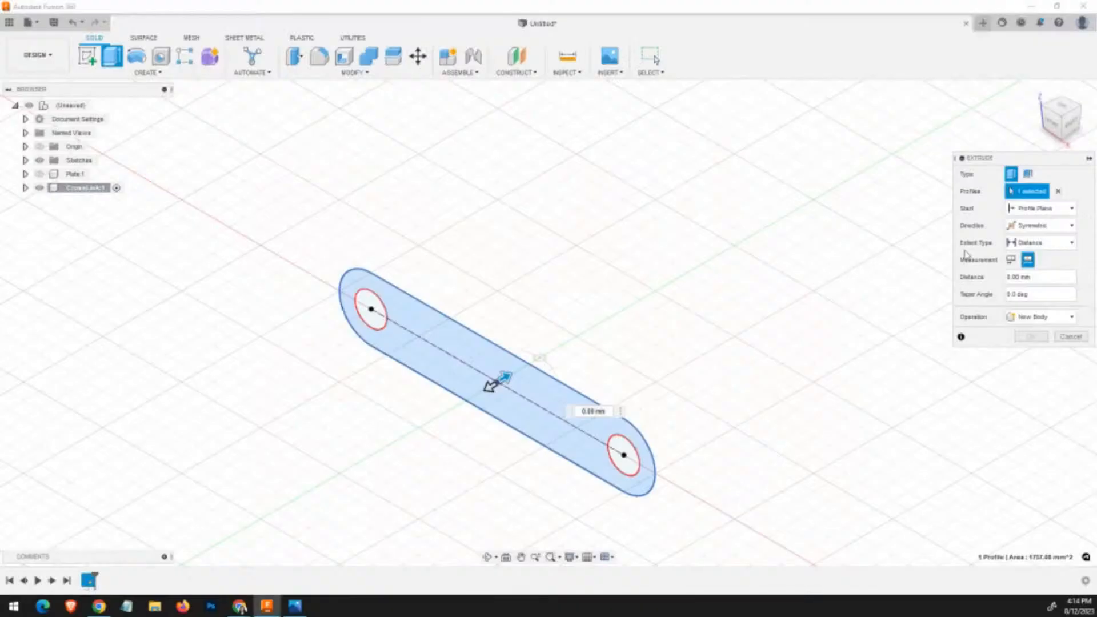
{"action": "left_click_drag", "start_coordinate": [1046, 278], "coordinate": [993, 284]}
{"action": "type", "text": "10"}
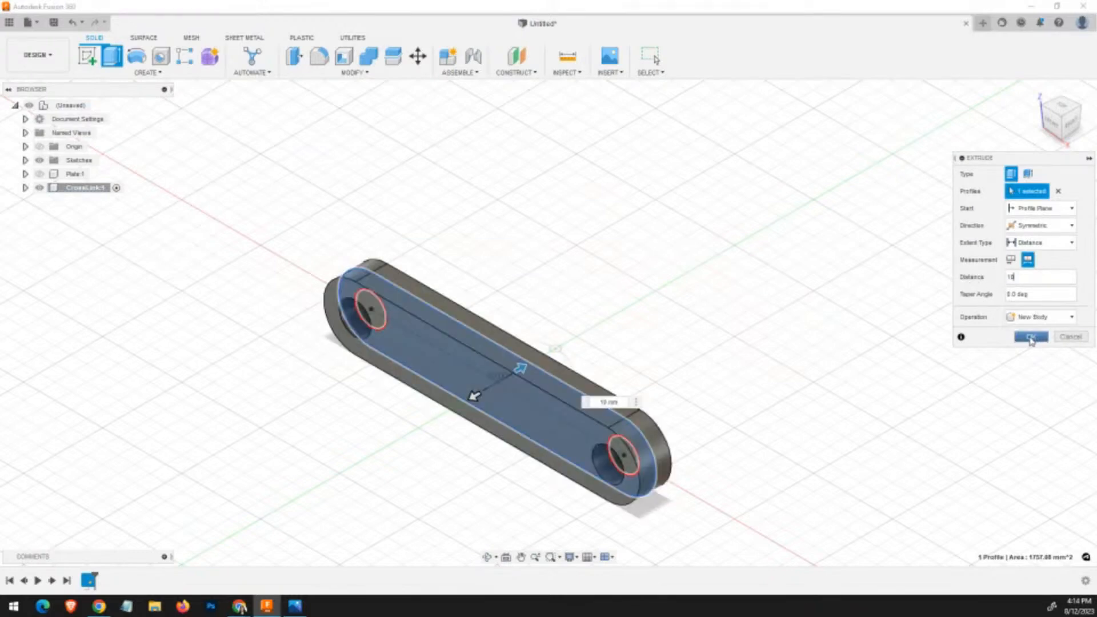
{"action": "left_click", "coordinate": [1031, 338]}
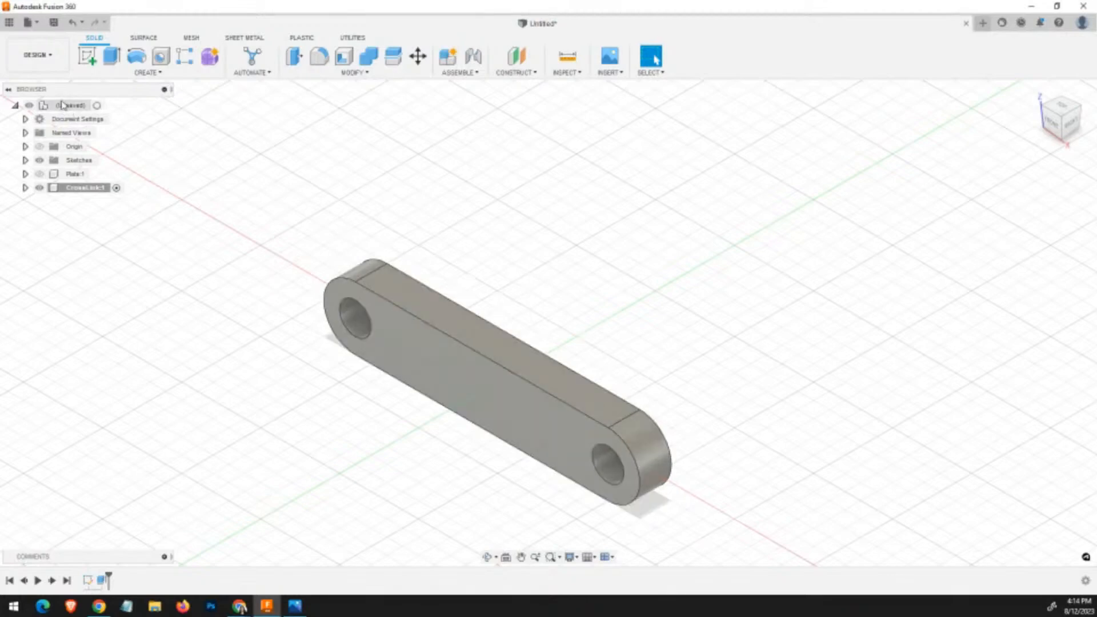
Create an internal component named Link L under the top-level assembly, checking the part name in the reference drawing.
{"action": "right_click", "coordinate": [64, 107]}
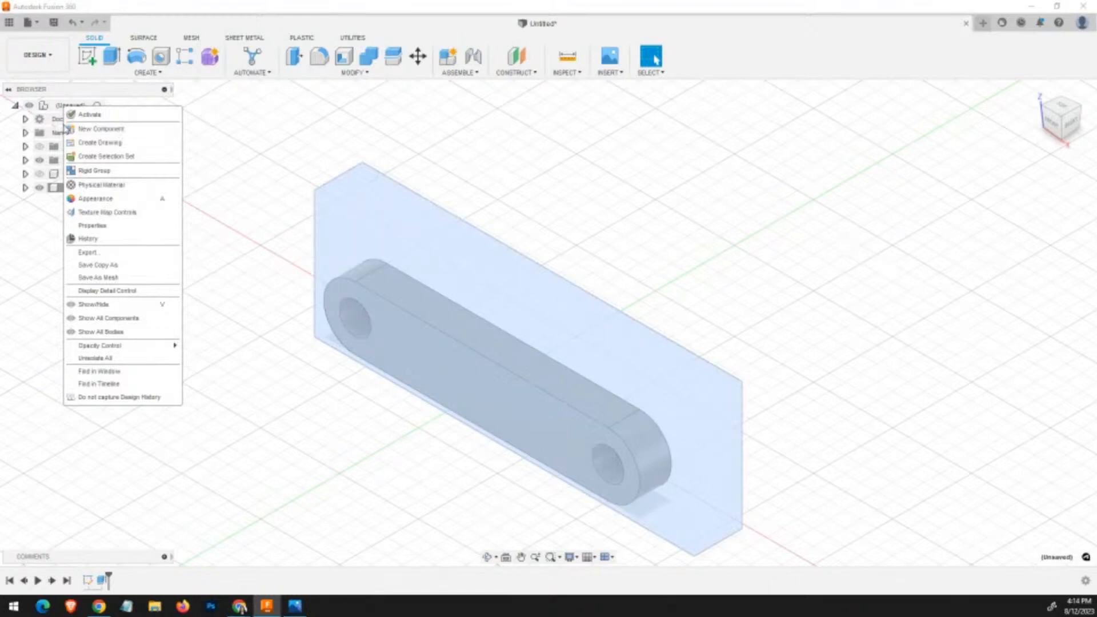
{"action": "left_click", "coordinate": [98, 130]}
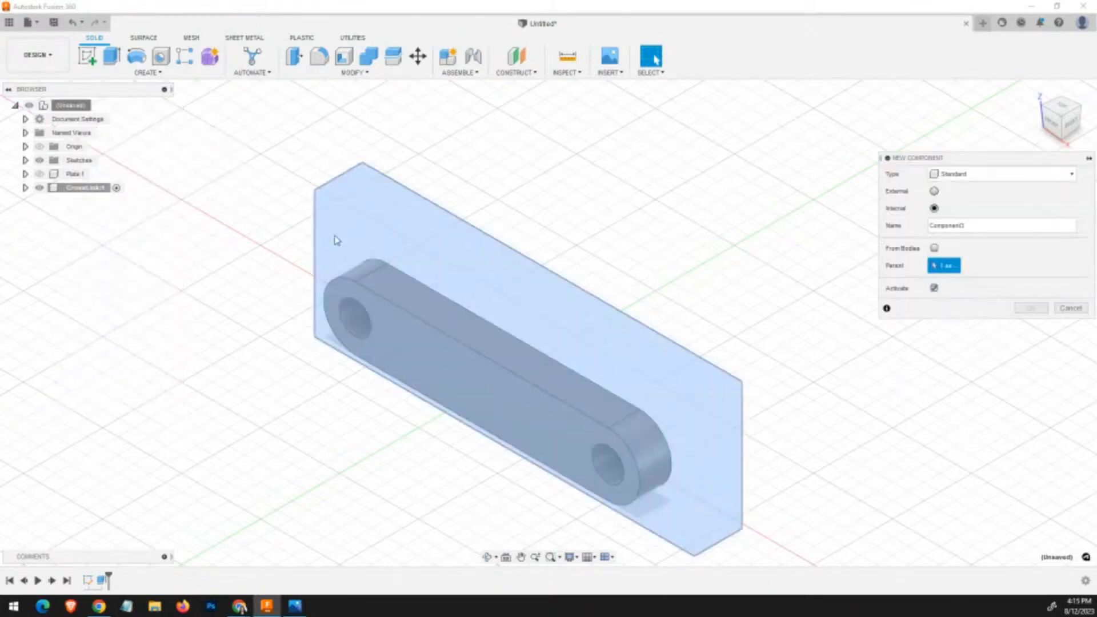
{"action": "double_click", "coordinate": [982, 225]}
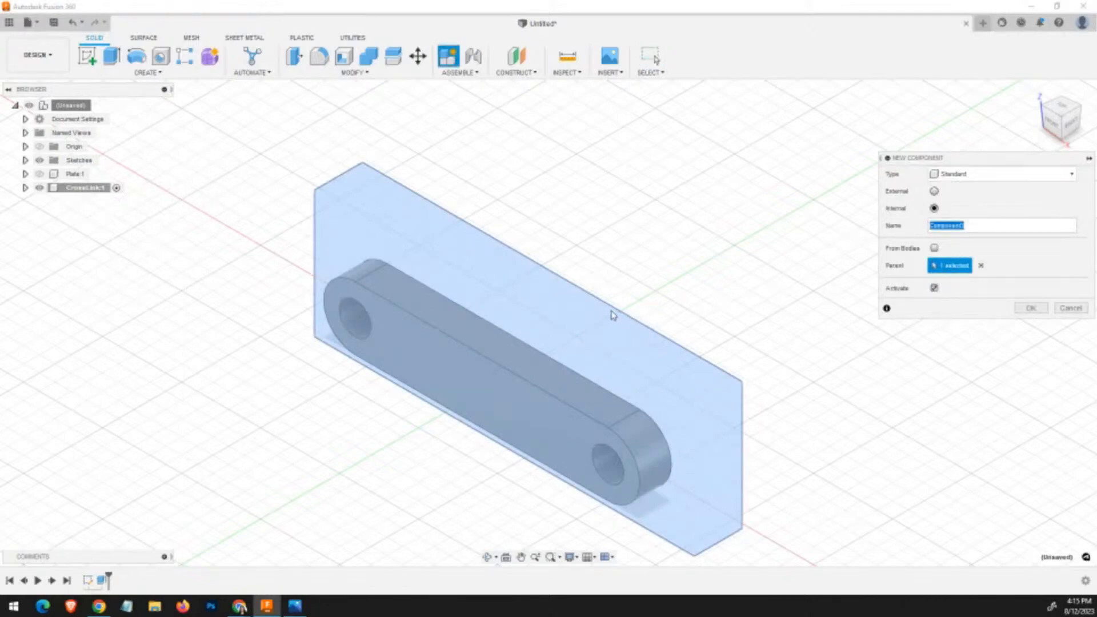
{"action": "type", "text": "Link L"}
{"action": "key", "text": "alt+Tab"}
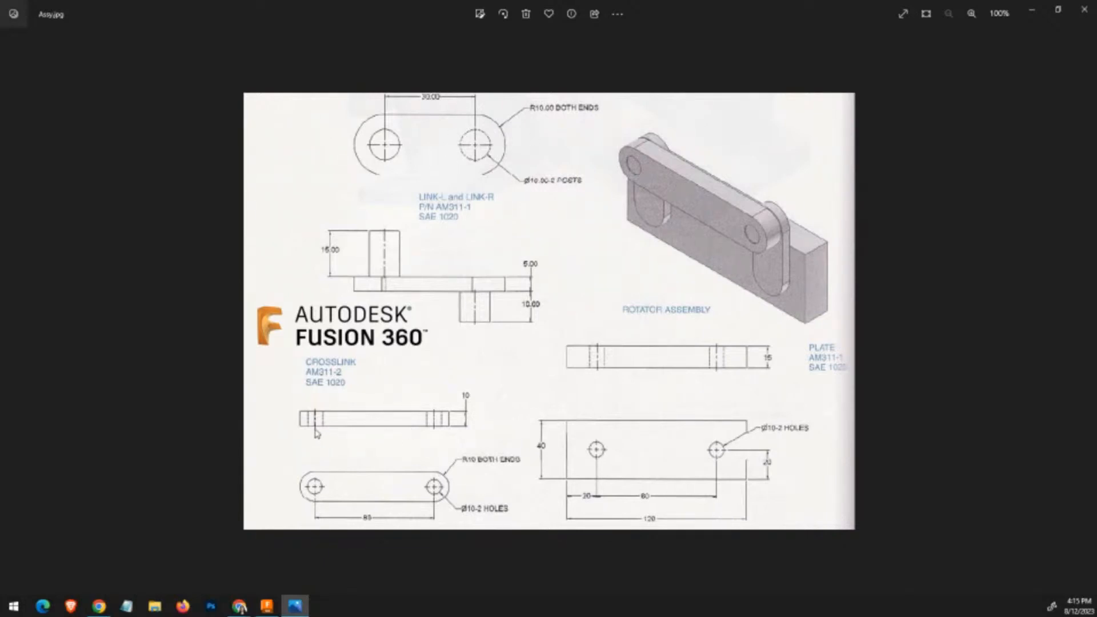
{"action": "key", "text": "alt+Tab"}
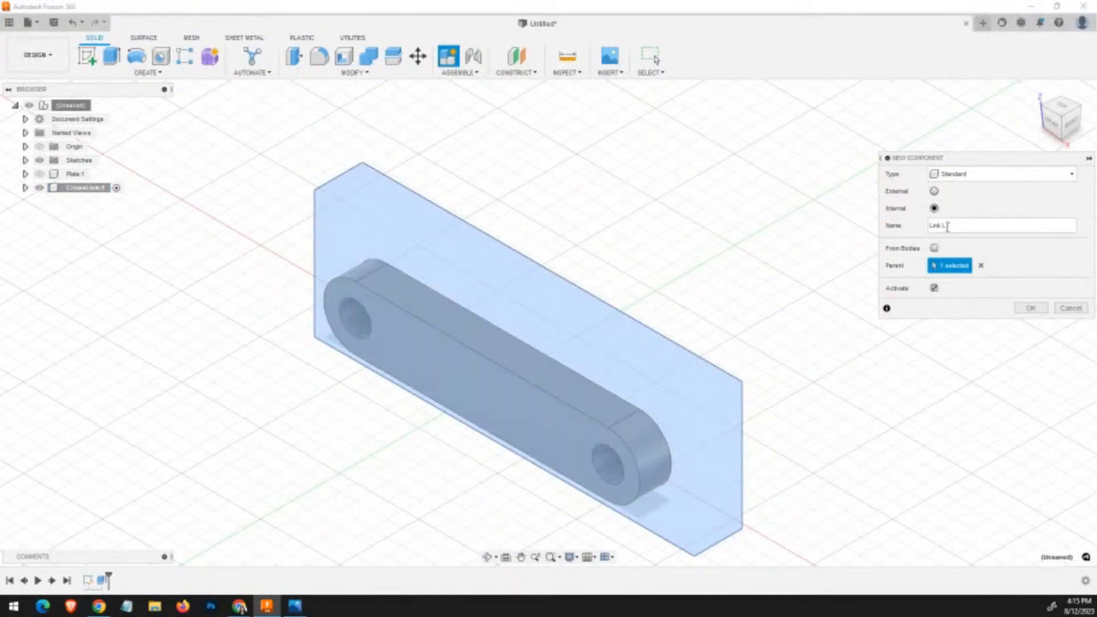
{"action": "left_click", "coordinate": [1032, 309]}
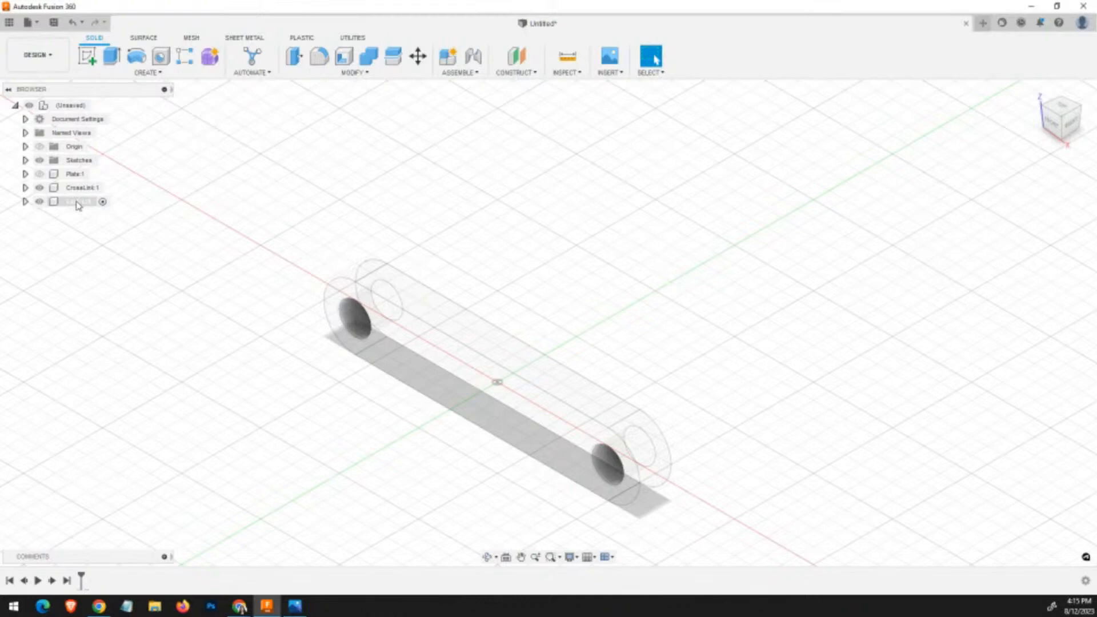
Hide the CrossLink component so that only the empty Link L workspace is shown.
{"action": "left_click", "coordinate": [39, 188]}
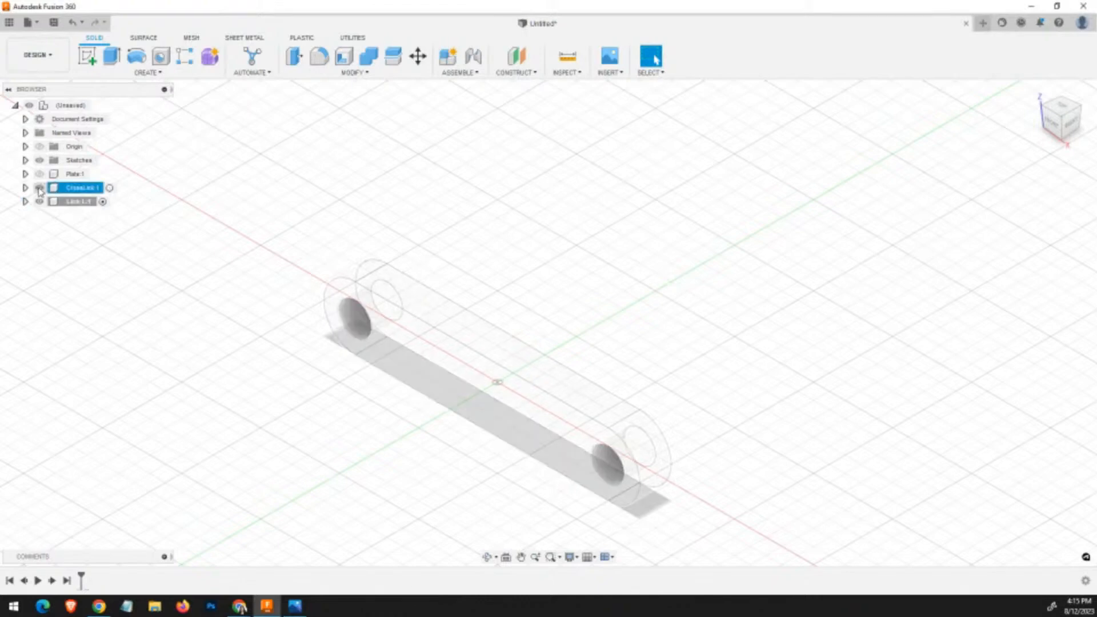
{"action": "left_click", "coordinate": [39, 188]}
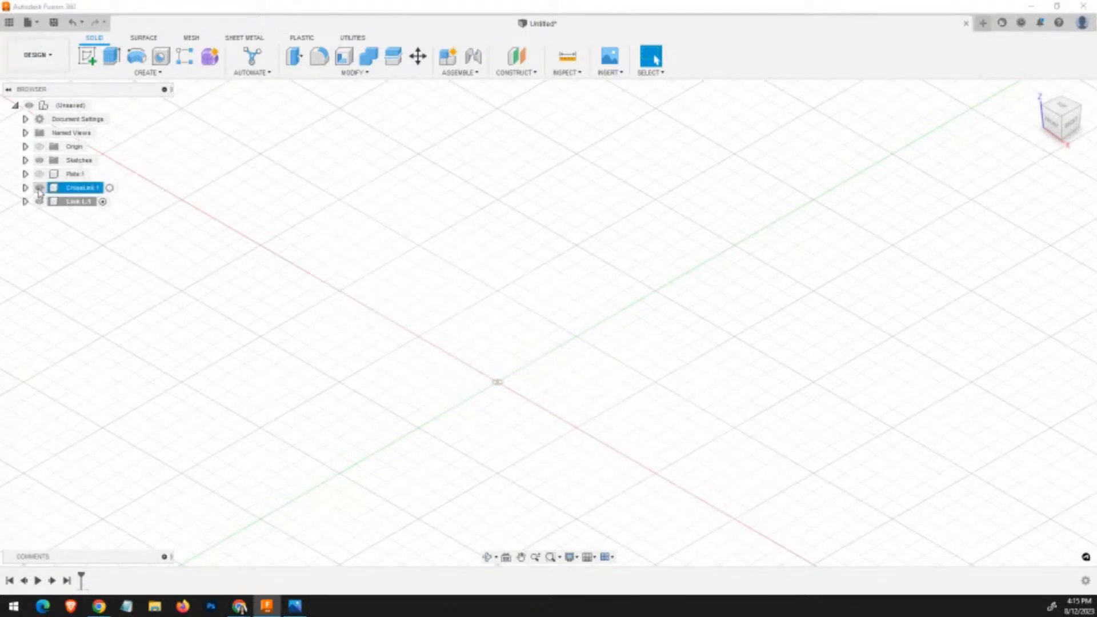
{"action": "left_click", "coordinate": [39, 188]}
{"action": "left_click", "coordinate": [39, 188]}
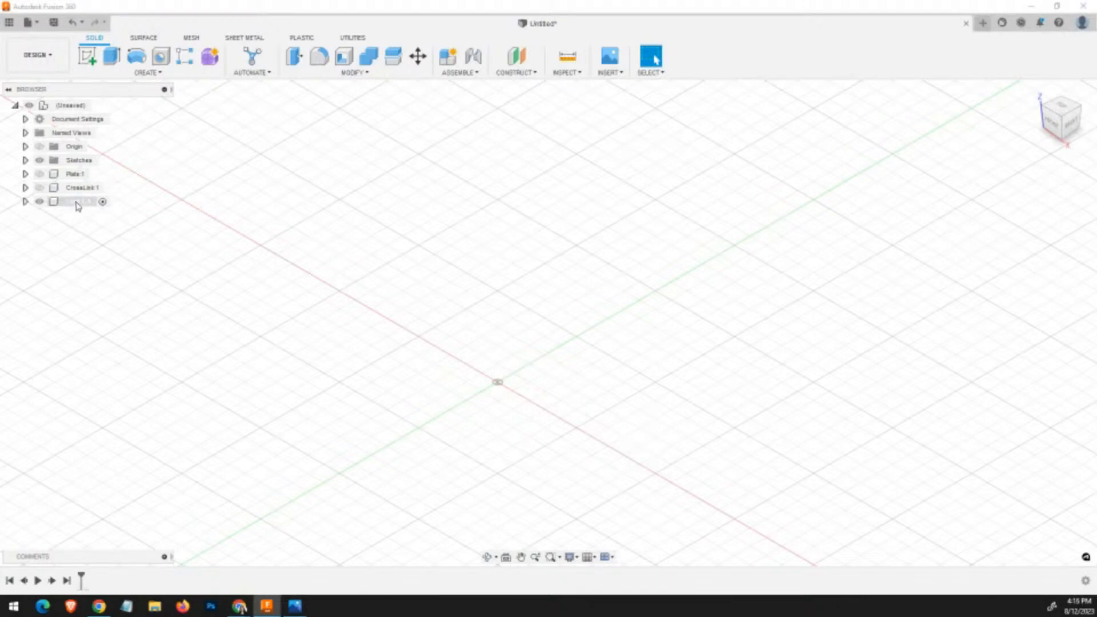
{"action": "left_click", "coordinate": [76, 203]}
{"action": "left_click", "coordinate": [141, 292]}
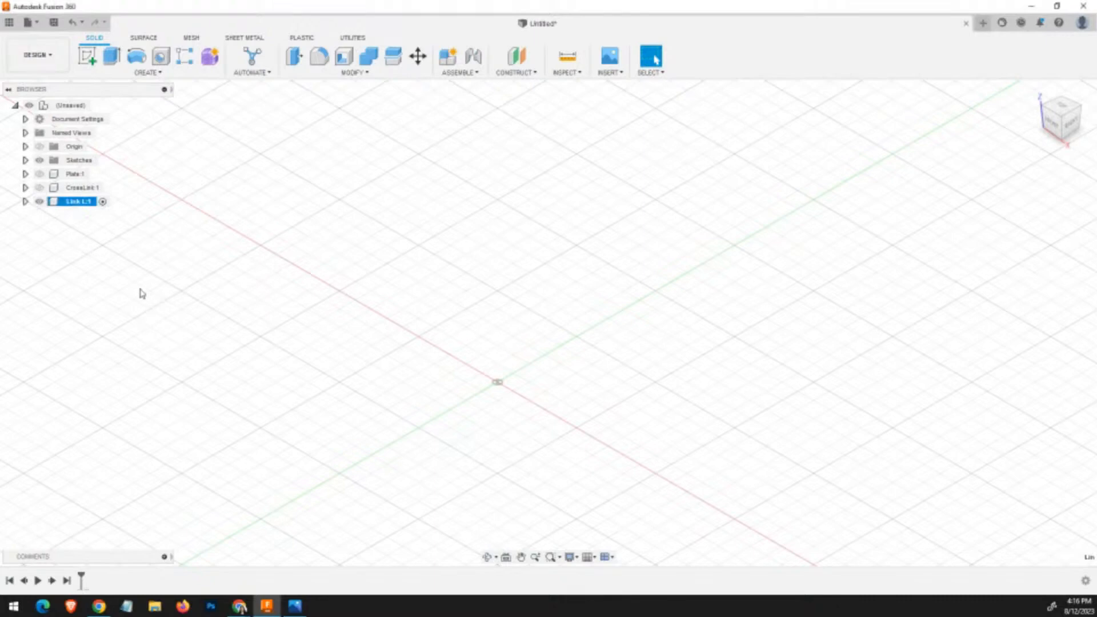
{"action": "left_click", "coordinate": [76, 204]}
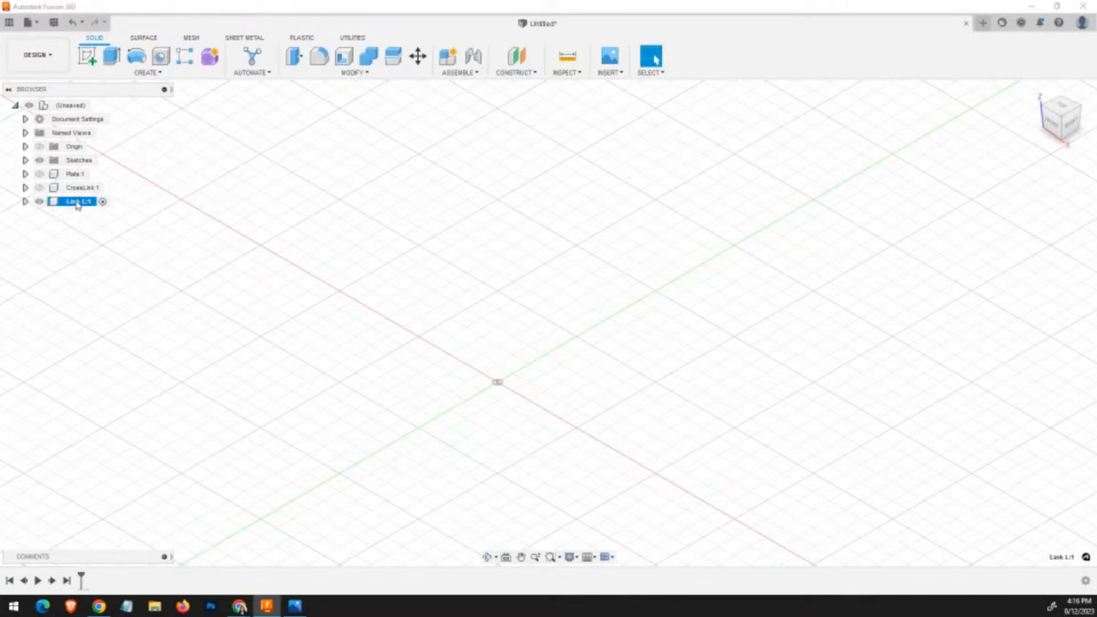
{"action": "left_click", "coordinate": [225, 235]}
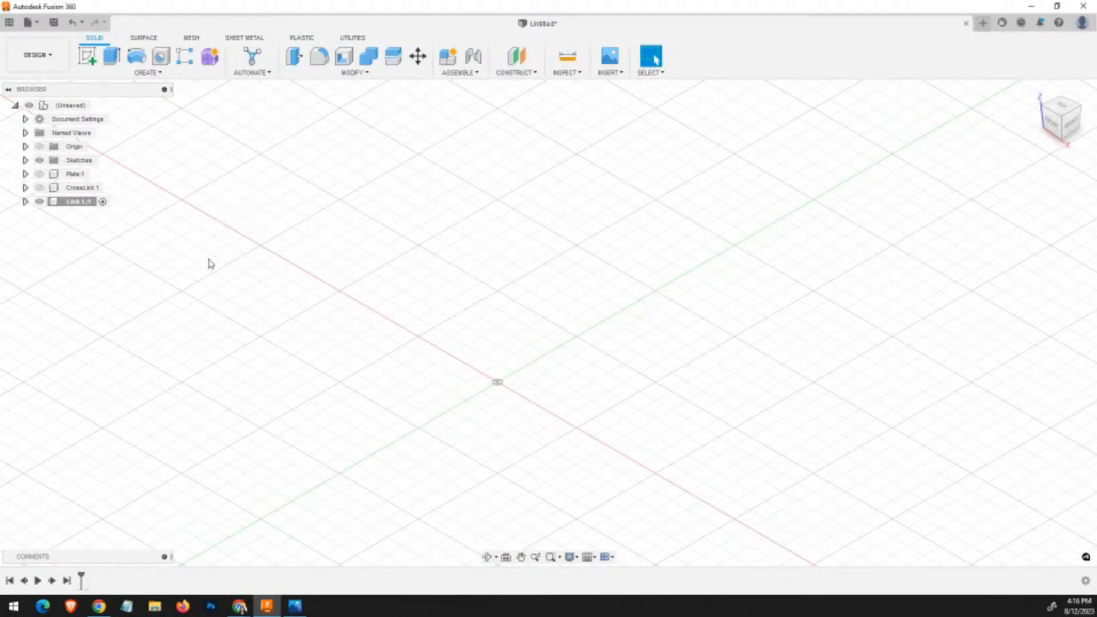
{"action": "right_click", "coordinate": [64, 109]}
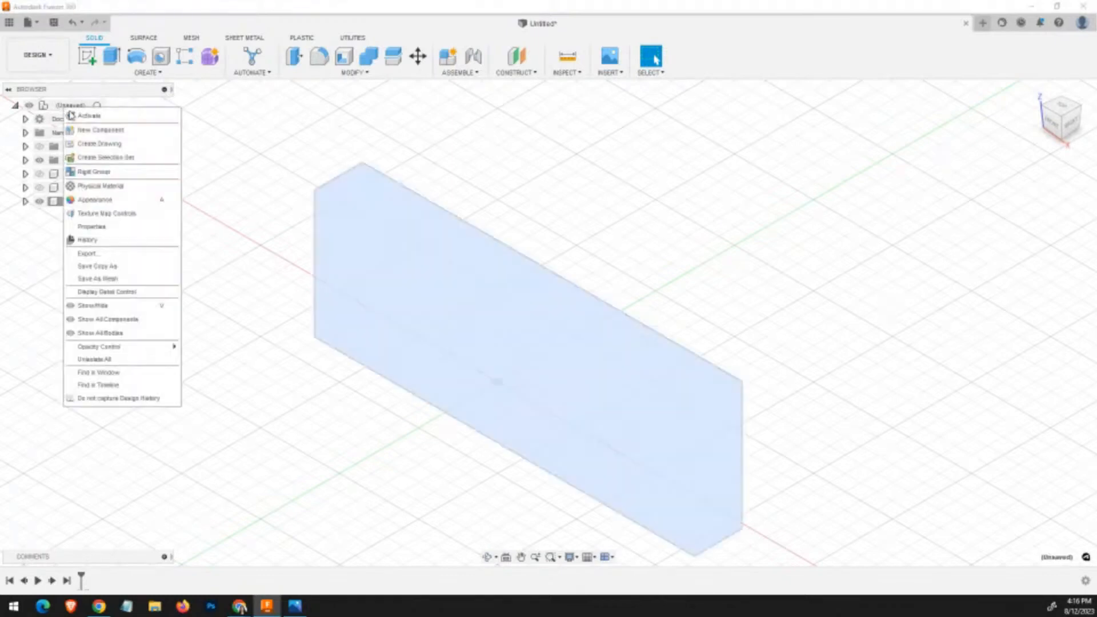
{"action": "left_click", "coordinate": [314, 148]}
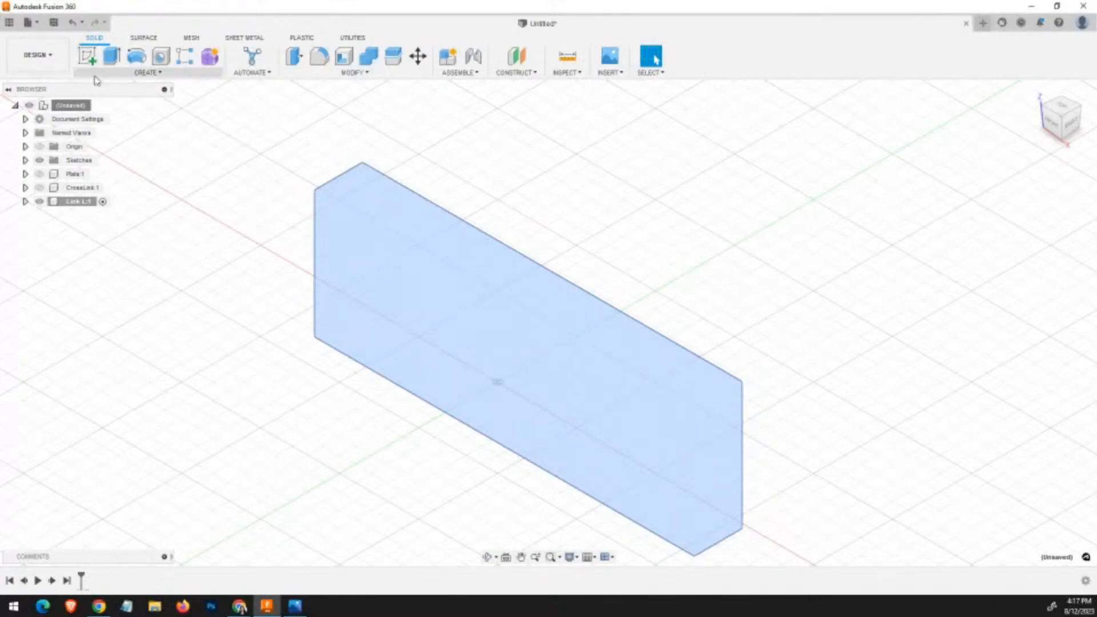
{"action": "left_click", "coordinate": [109, 247]}
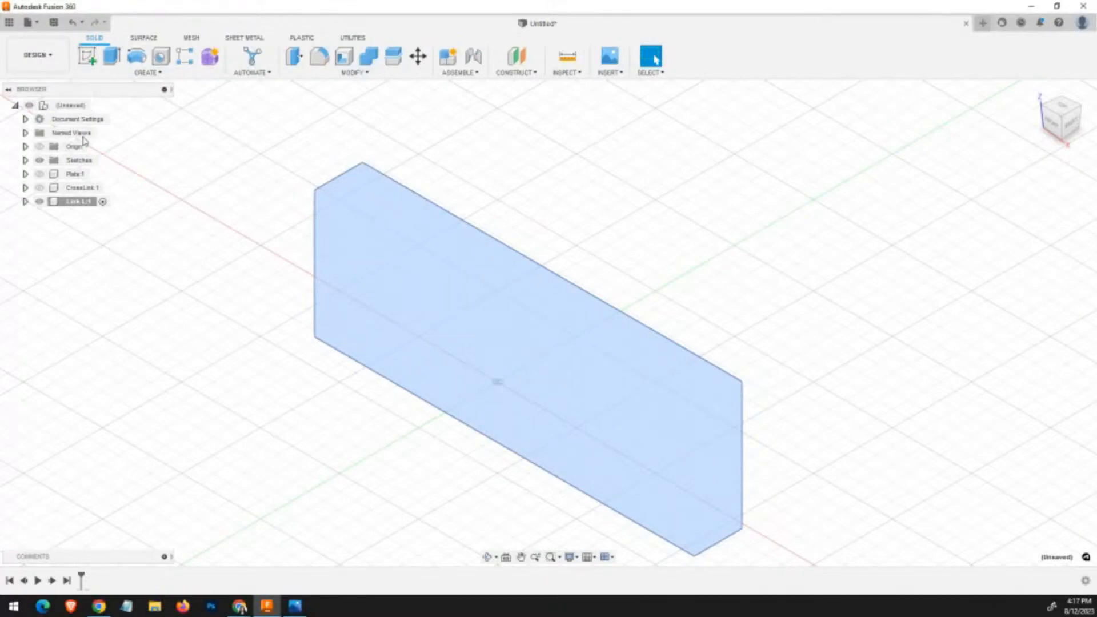
Start a sketch on the front plane and draw a closed horizontal slot around the origin, about 41 mm between arc centres with about 14 mm end radii.
{"action": "left_click", "coordinate": [85, 55]}
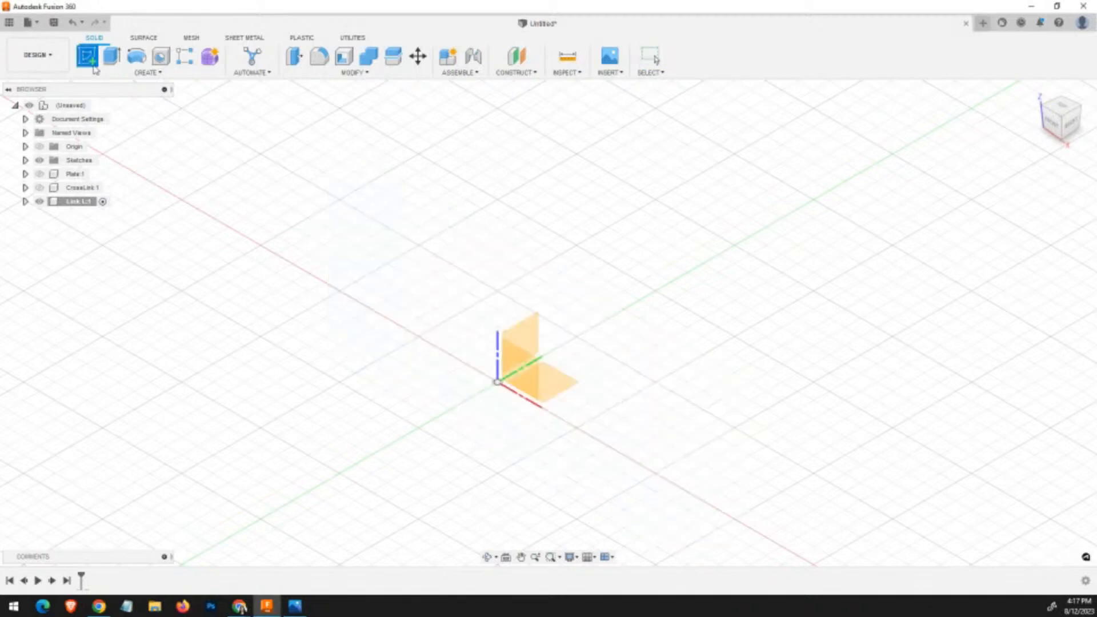
{"action": "left_click", "coordinate": [525, 377]}
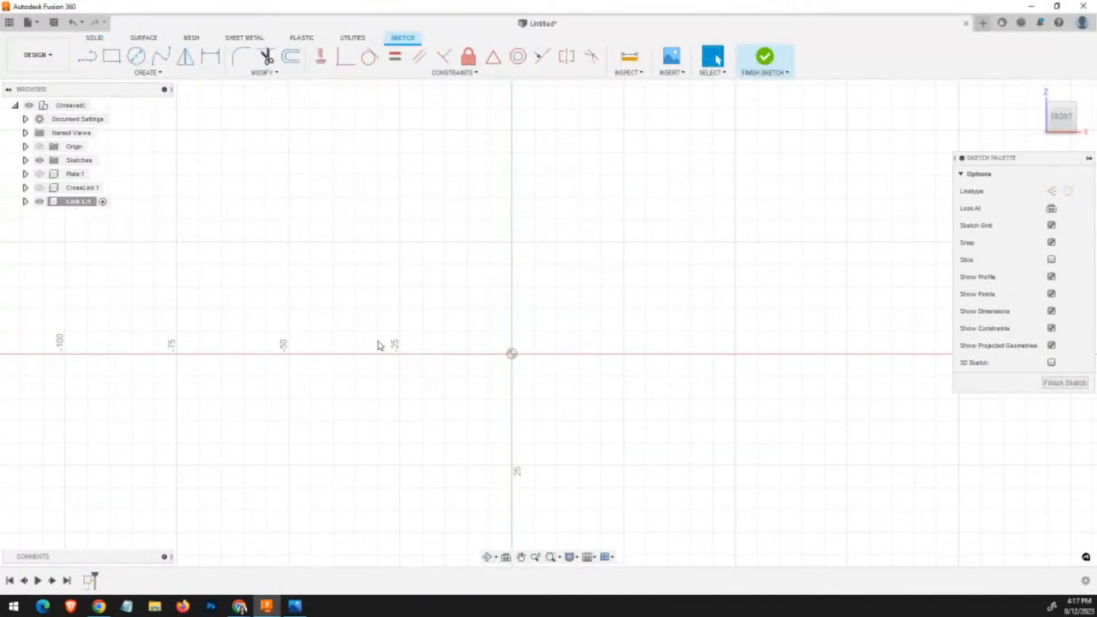
{"action": "key", "text": "l"}
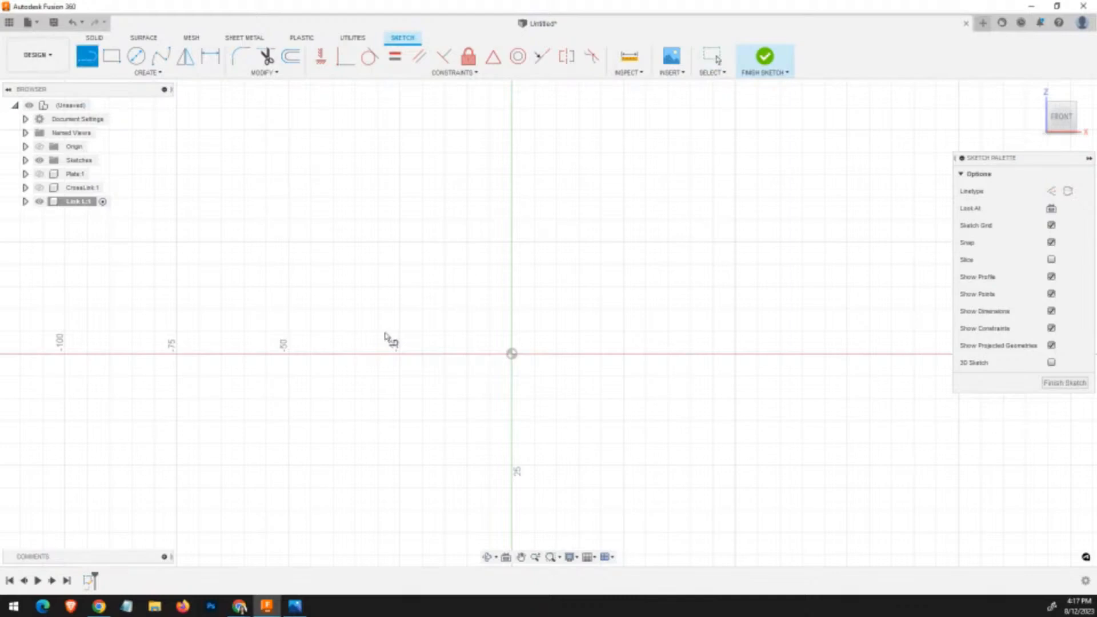
{"action": "left_click", "coordinate": [456, 288]}
{"action": "left_click", "coordinate": [646, 288]}
{"action": "left_click_drag", "start_coordinate": [646, 288], "coordinate": [652, 413]}
{"action": "left_click", "coordinate": [453, 411]}
{"action": "left_click_drag", "start_coordinate": [453, 411], "coordinate": [457, 288]}
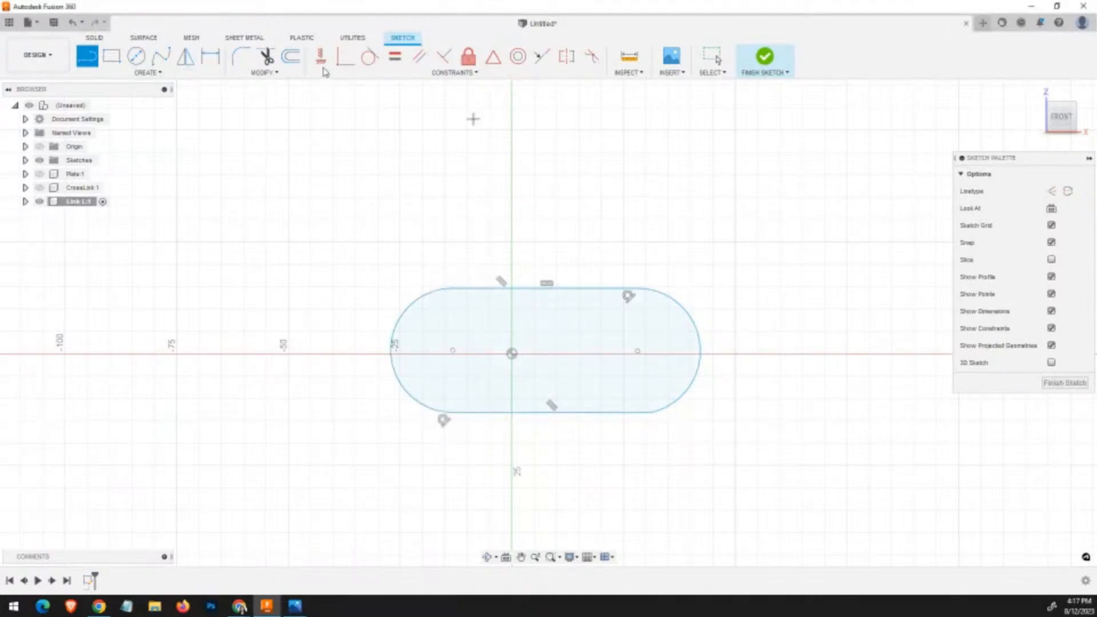
Apply tangent constraints between the left arc and the upper line, and between the lower line and the right arc.
{"action": "left_click", "coordinate": [371, 56]}
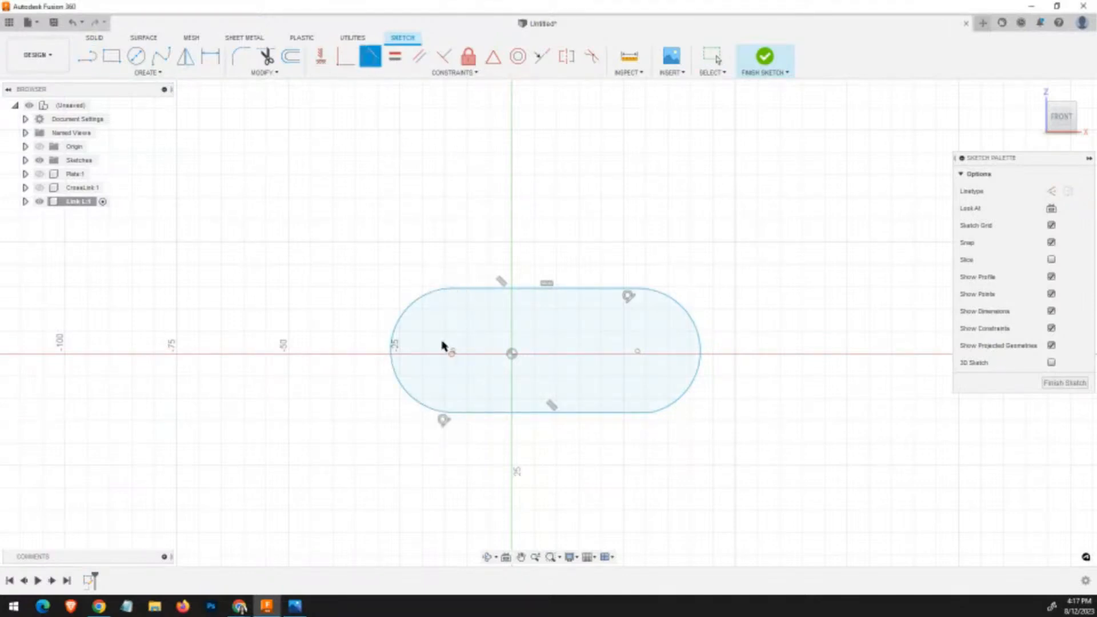
{"action": "left_click", "coordinate": [422, 299]}
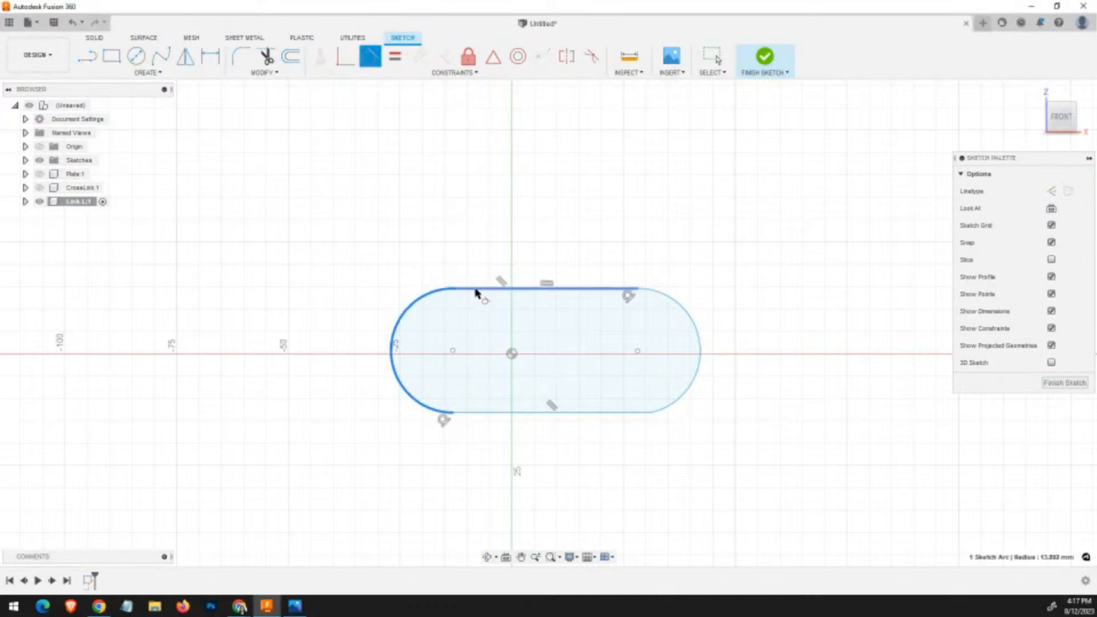
{"action": "left_click", "coordinate": [475, 292]}
{"action": "left_click", "coordinate": [623, 413]}
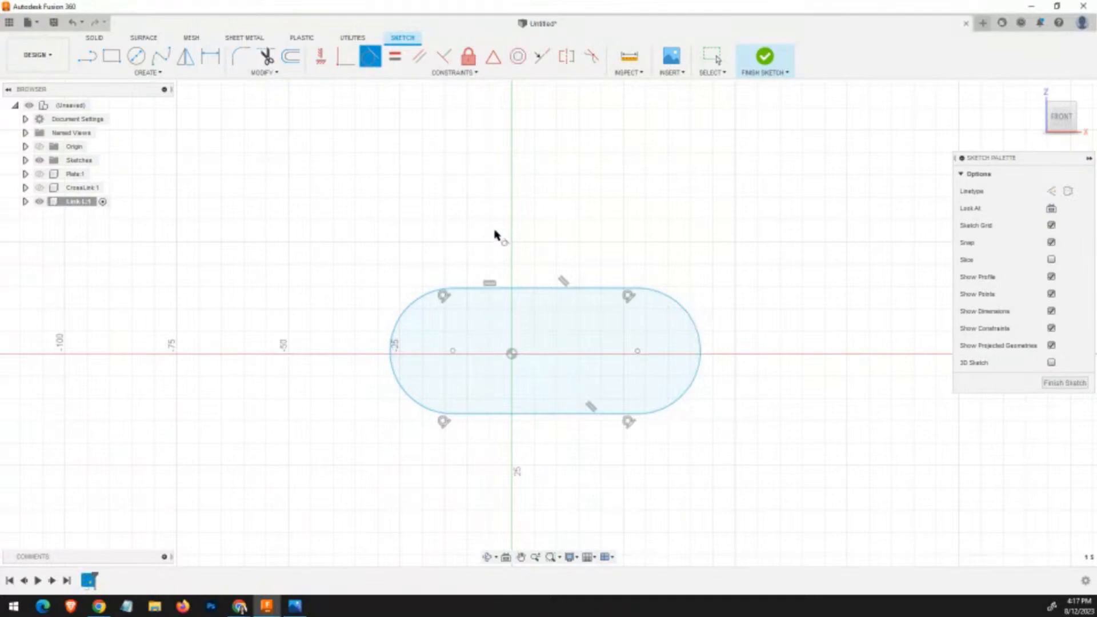
{"action": "key", "text": "Escape"}
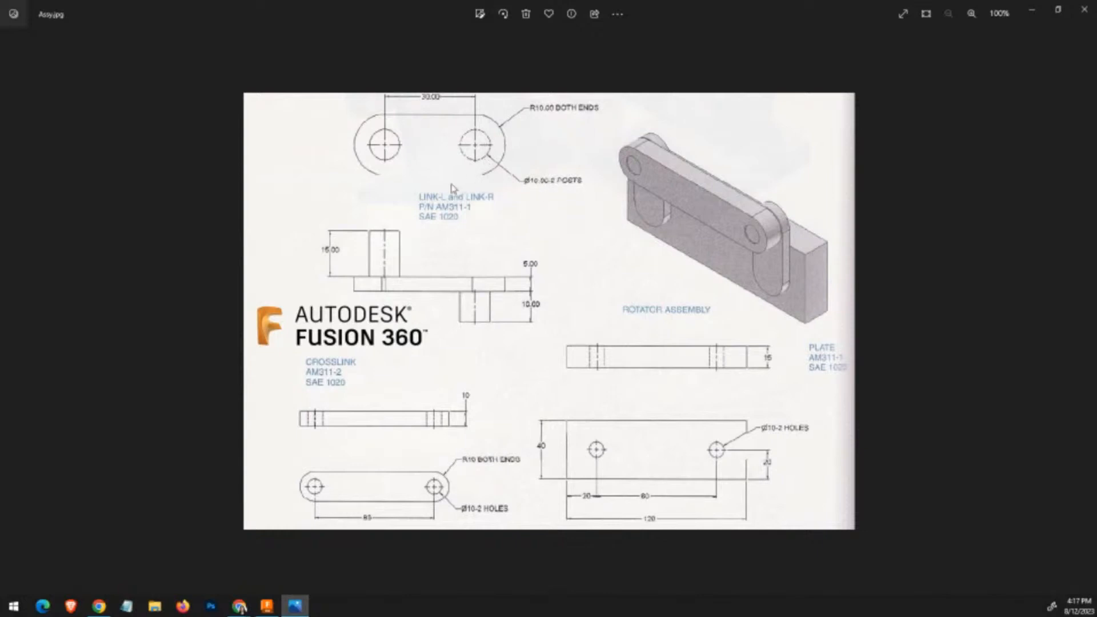
Check the link's post diameter in the reference drawing and draw a 10 mm circle at the left arc's centre.
{"action": "key", "text": "alt+Tab"}
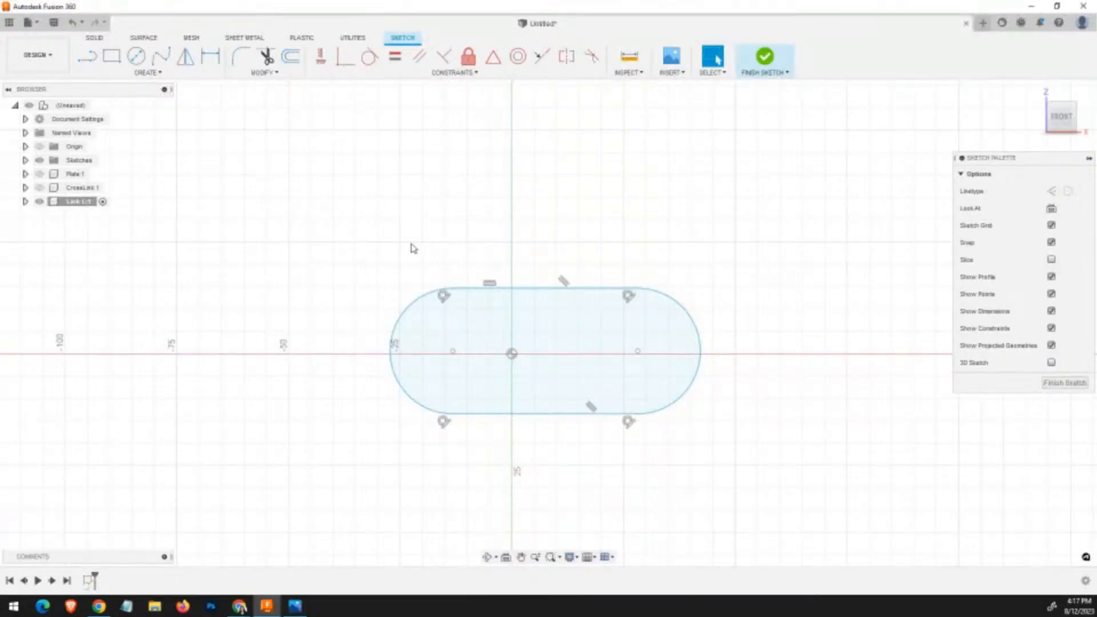
{"action": "key", "text": "c"}
{"action": "left_click", "coordinate": [452, 351]}
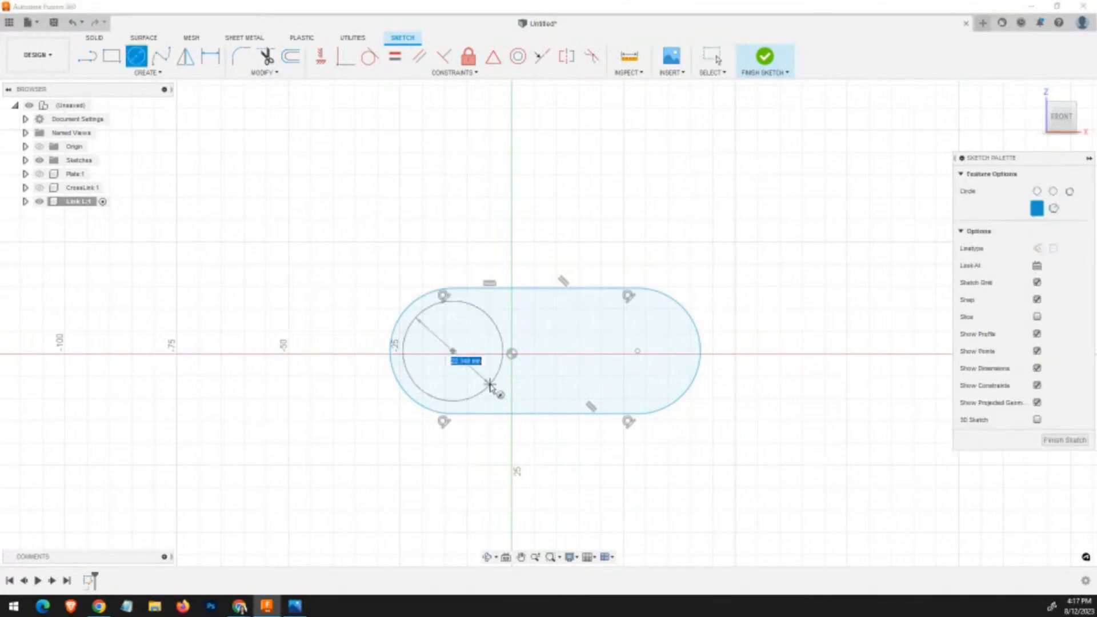
{"action": "type", "text": "10"}
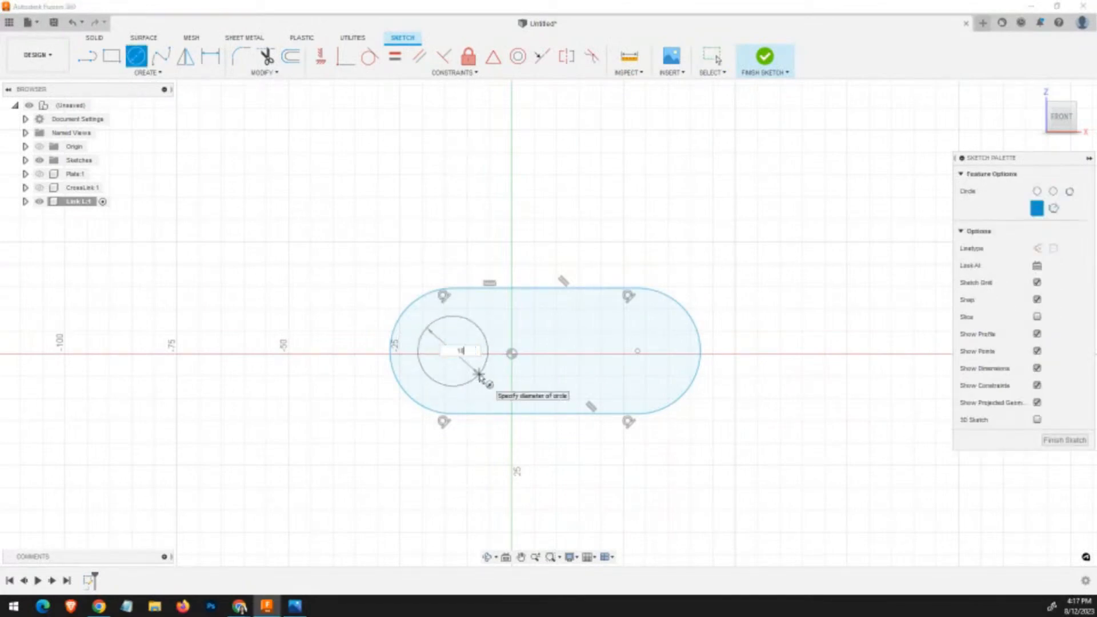
{"action": "key", "text": "Return"}
{"action": "key", "text": "Escape"}
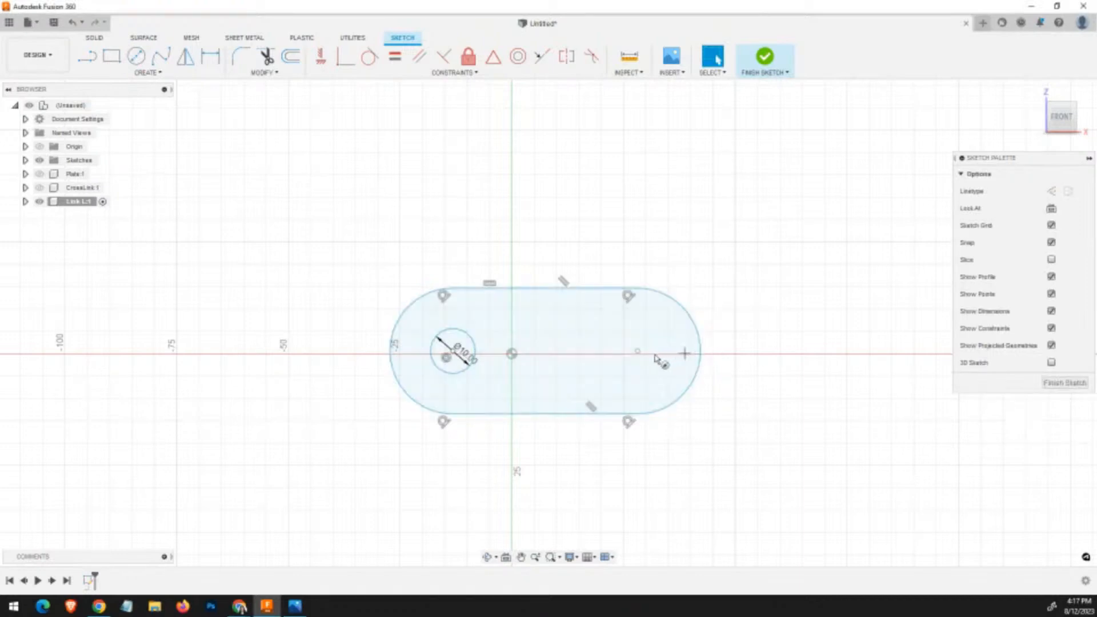
Draw a 10 mm circle at the right arc's centre and move both diameter dimensions outside the slot outline.
{"action": "key", "text": "c"}
{"action": "left_click", "coordinate": [638, 351]}
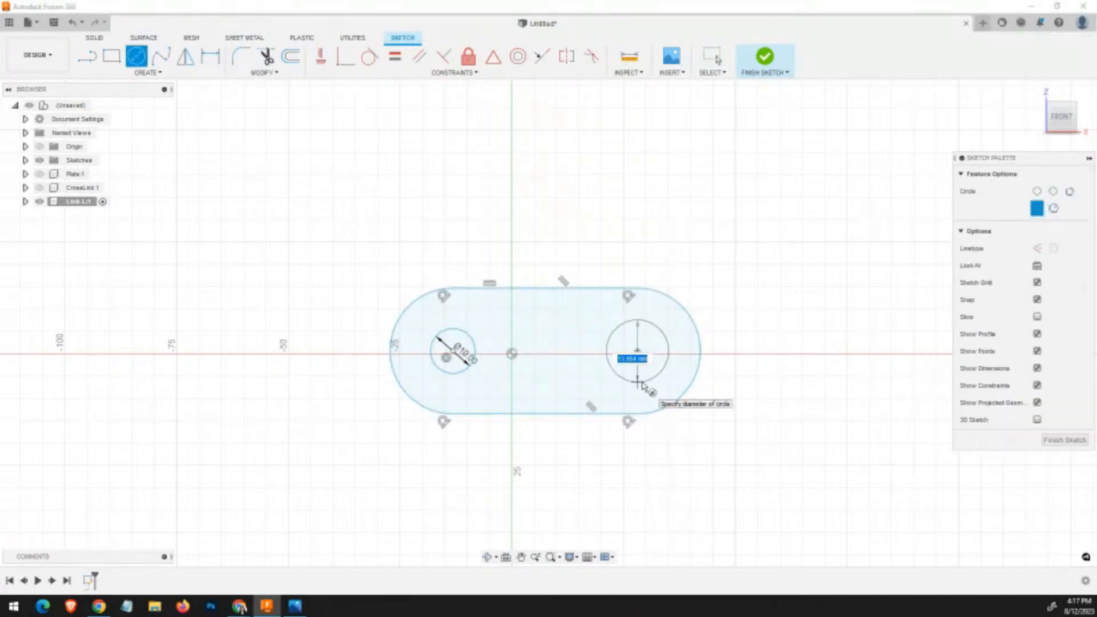
{"action": "type", "text": "10"}
{"action": "key", "text": "Return"}
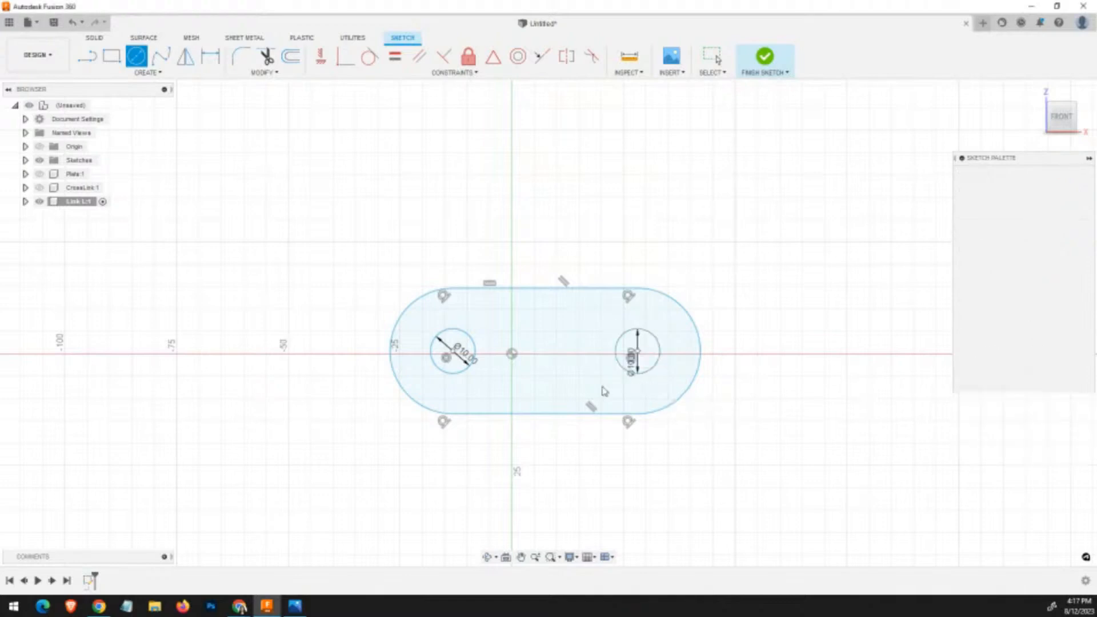
{"action": "key", "text": "Escape"}
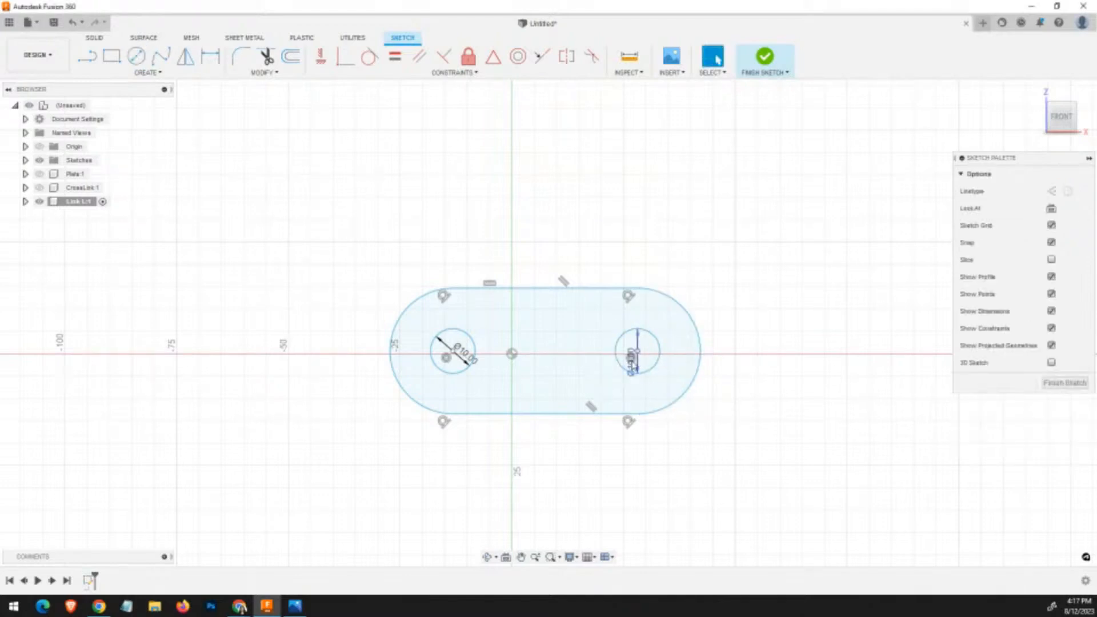
{"action": "mouse_move", "coordinate": [636, 359]}
{"action": "left_mouse_down"}
{"action": "mouse_move", "coordinate": [651, 289]}
{"action": "mouse_move", "coordinate": [705, 267]}
{"action": "left_mouse_up"}
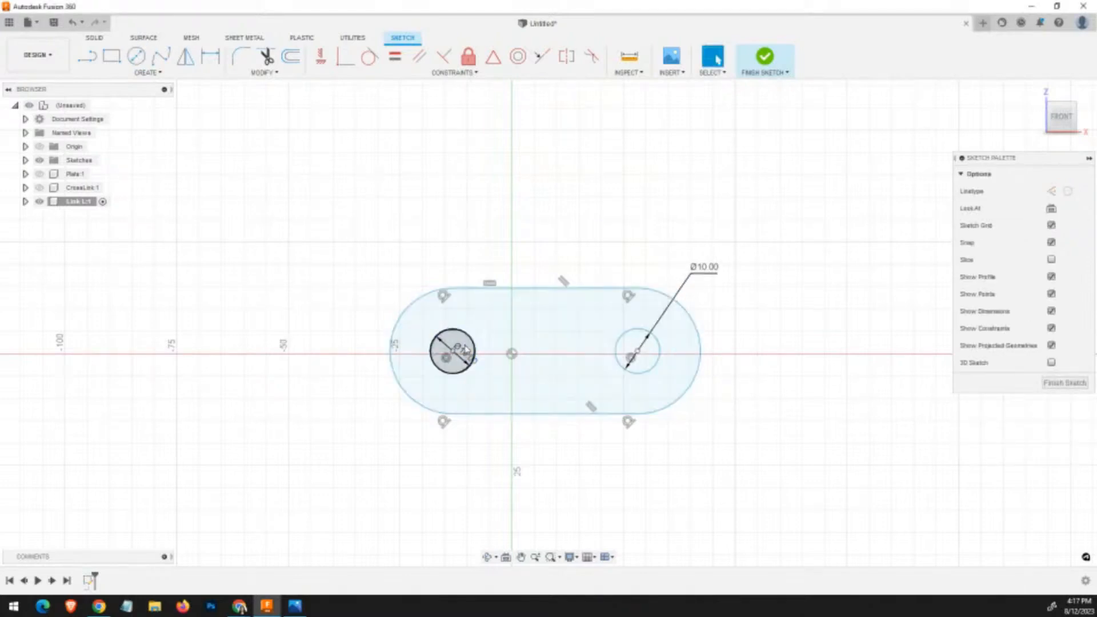
{"action": "mouse_move", "coordinate": [472, 336]}
{"action": "left_mouse_down"}
{"action": "mouse_move", "coordinate": [477, 255]}
{"action": "mouse_move", "coordinate": [406, 259]}
{"action": "mouse_move", "coordinate": [381, 296]}
{"action": "left_mouse_up"}
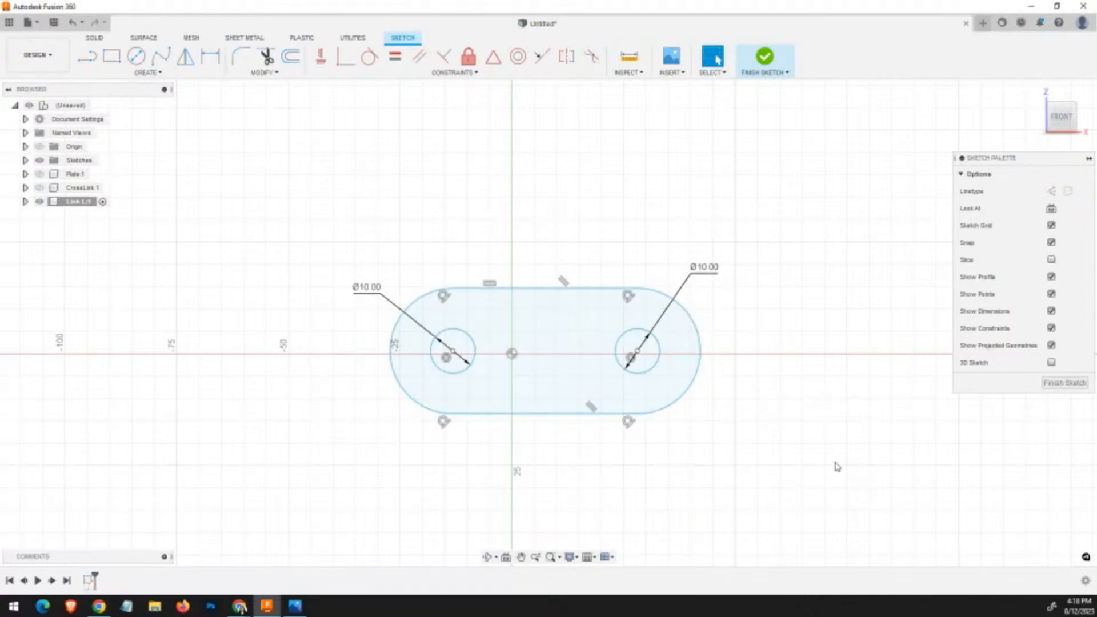
Dimension the slot's right end arc with a radius of 10 mm.
{"action": "key", "text": "d"}
{"action": "left_click", "coordinate": [701, 376]}
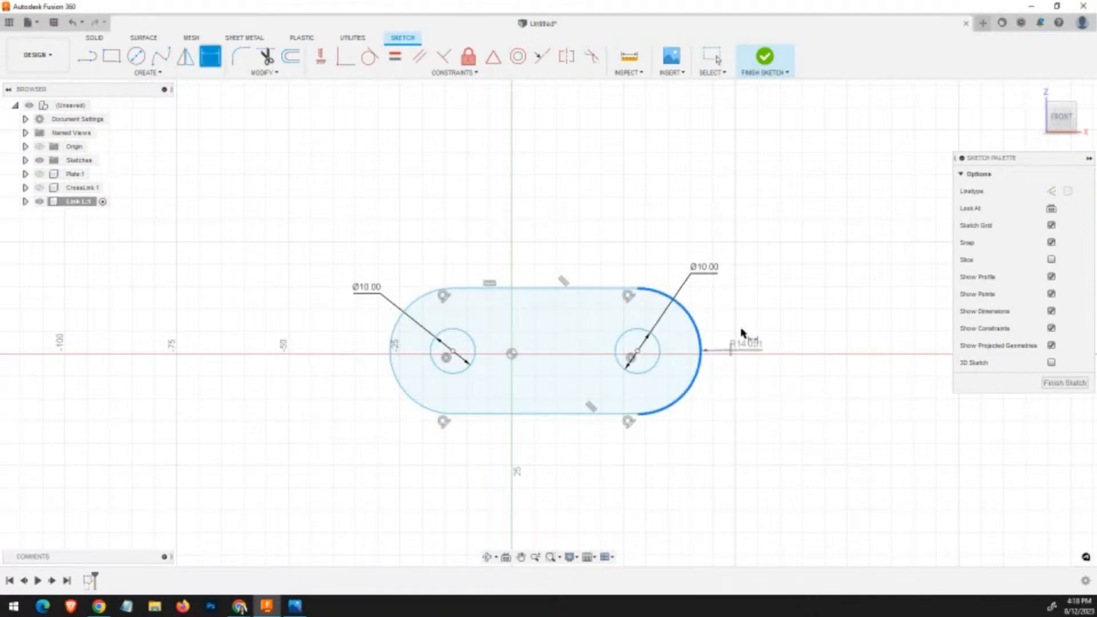
{"action": "left_click", "coordinate": [739, 297]}
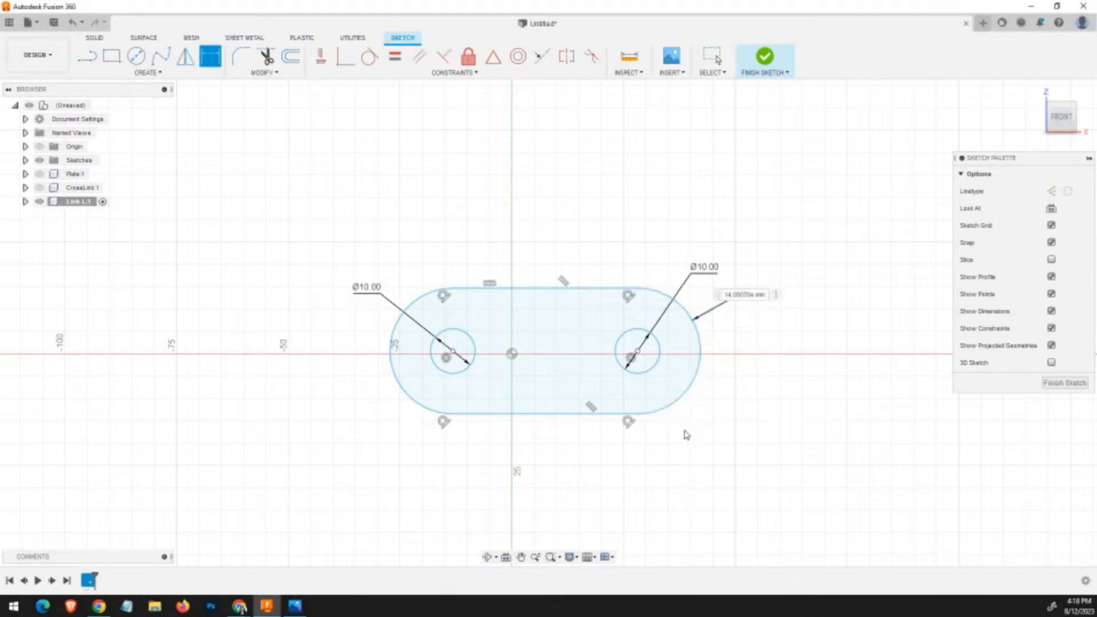
{"action": "type", "text": "15"}
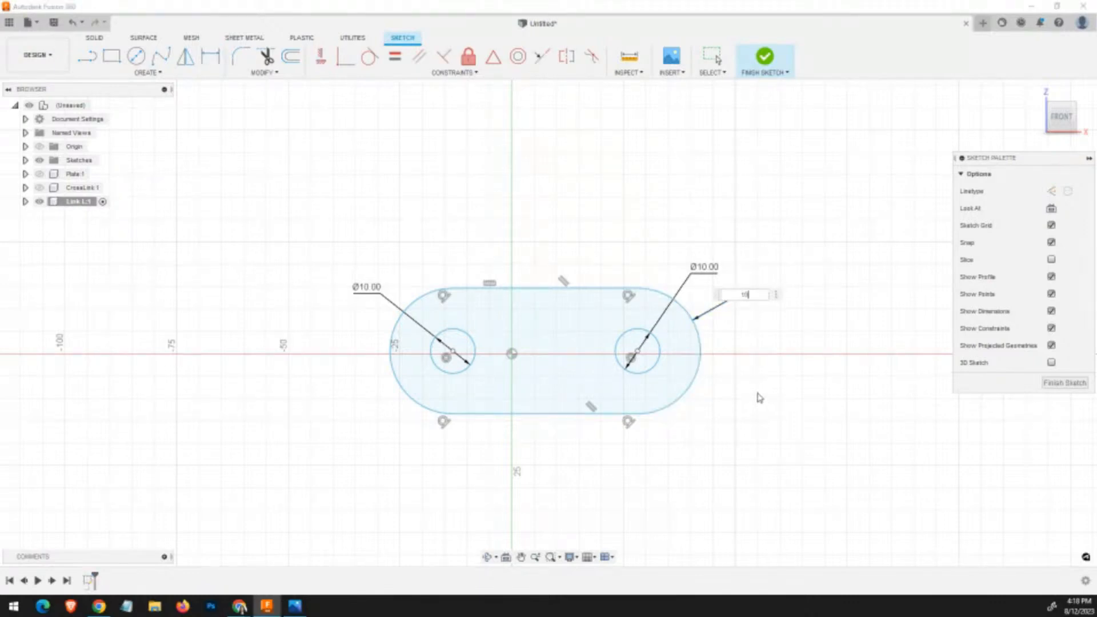
{"action": "key", "text": "Return"}
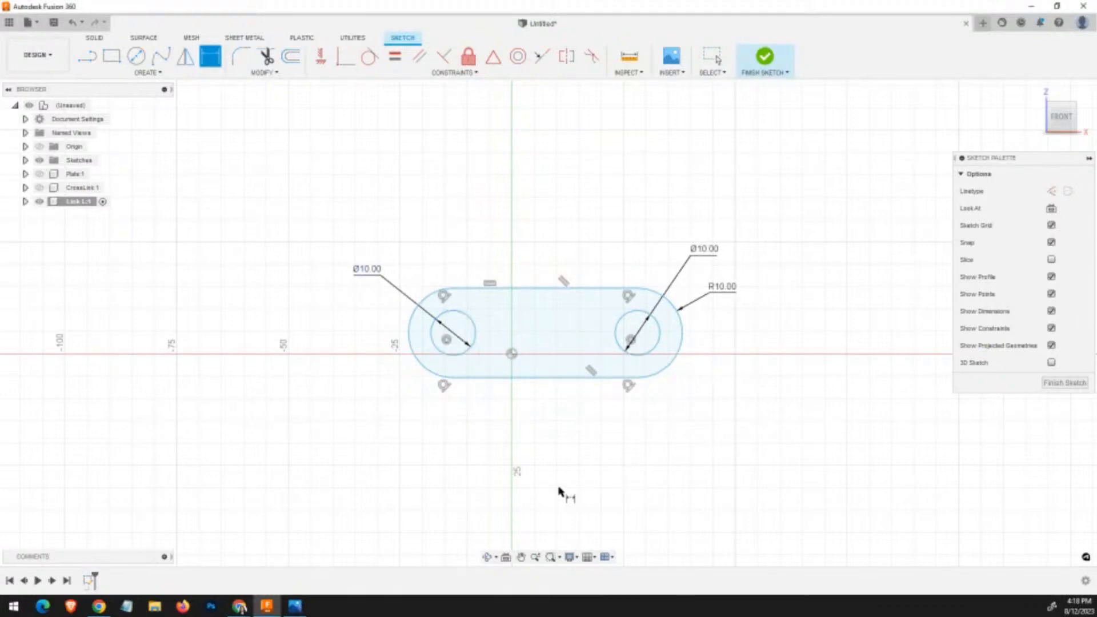
{"action": "key", "text": "Escape"}
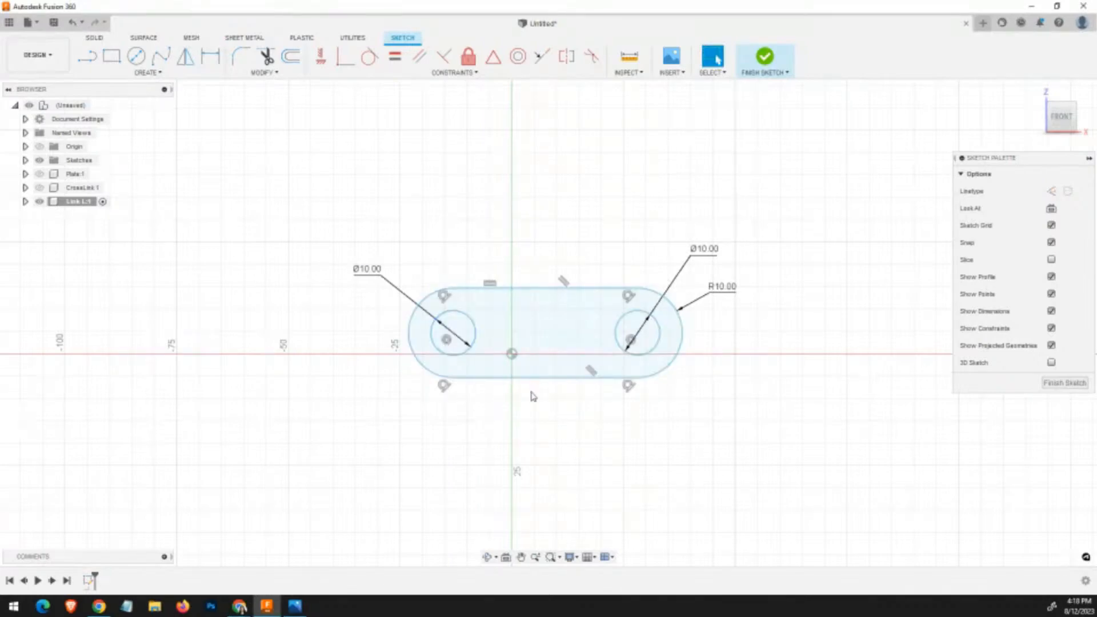
Check the post spacing in the reference drawing and dimension the distance between the two circles as 30 mm.
{"action": "key", "text": "alt+Tab"}
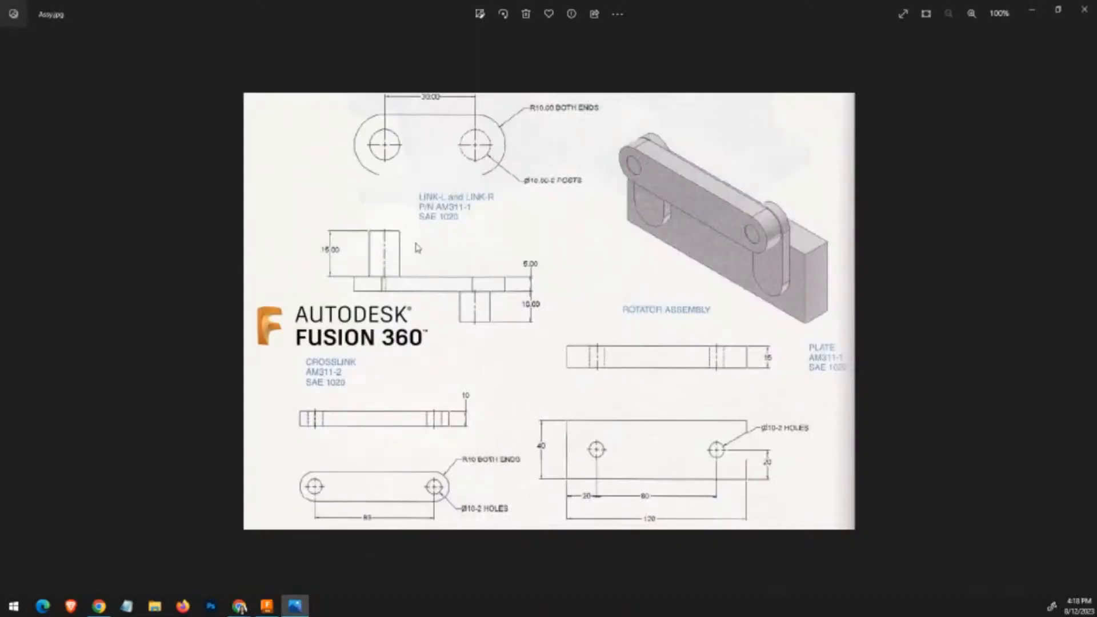
{"action": "key", "text": "alt+Tab"}
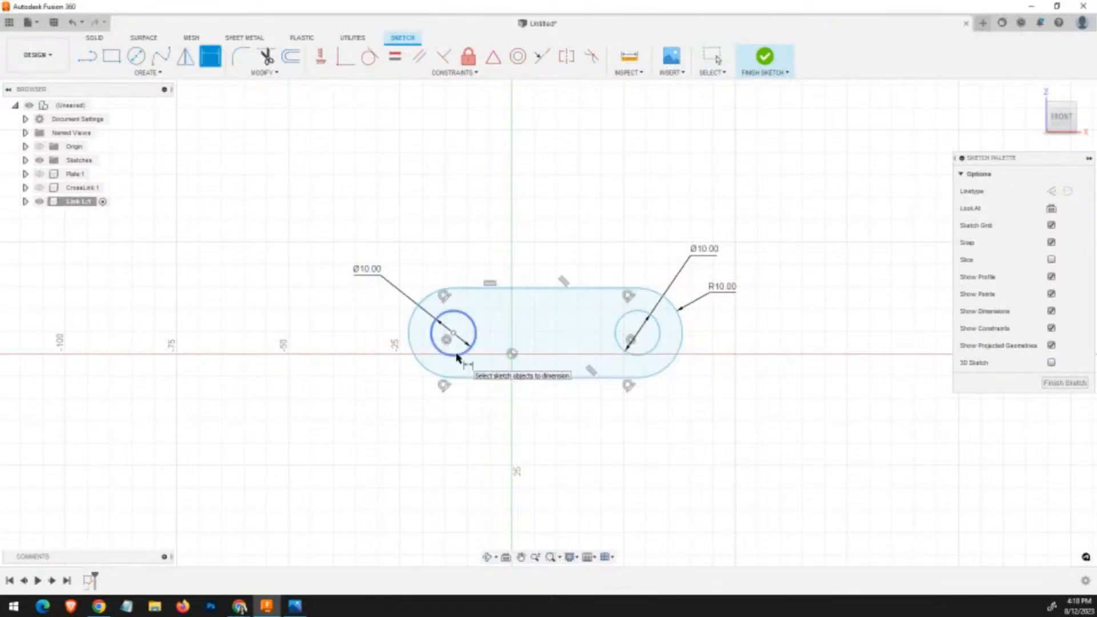
{"action": "left_click", "coordinate": [457, 355]}
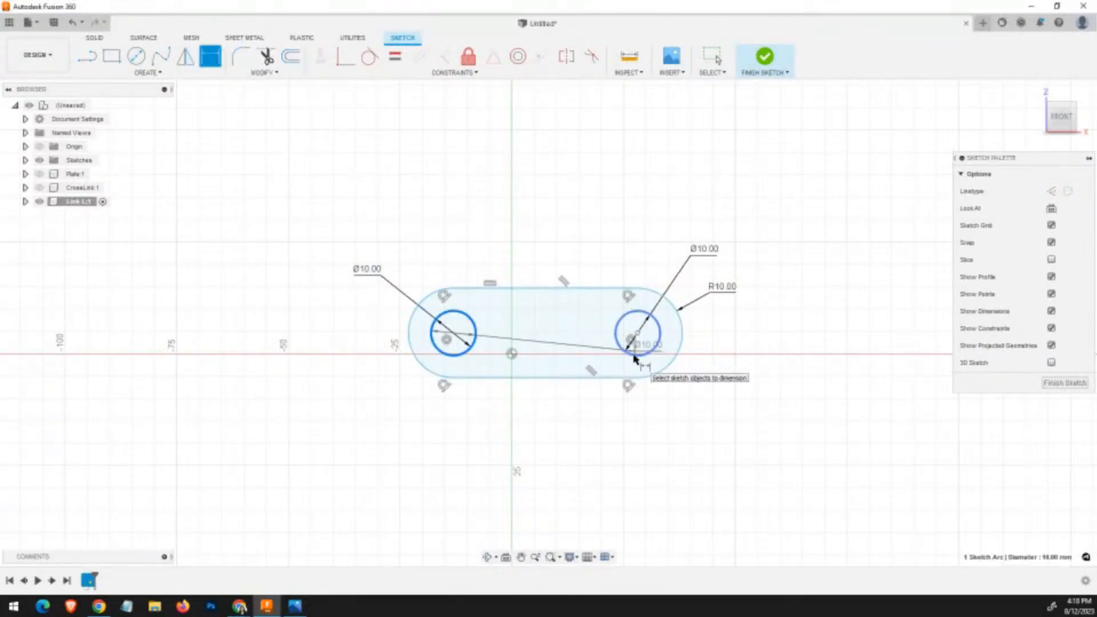
{"action": "left_click", "coordinate": [643, 360]}
{"action": "left_click", "coordinate": [520, 243]}
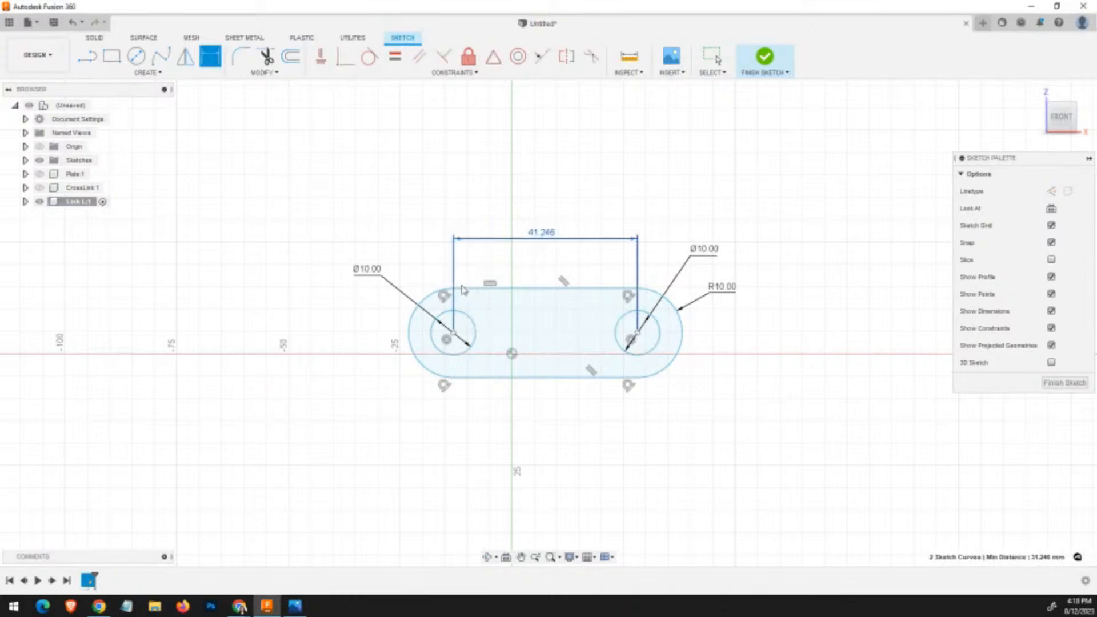
{"action": "type", "text": "30"}
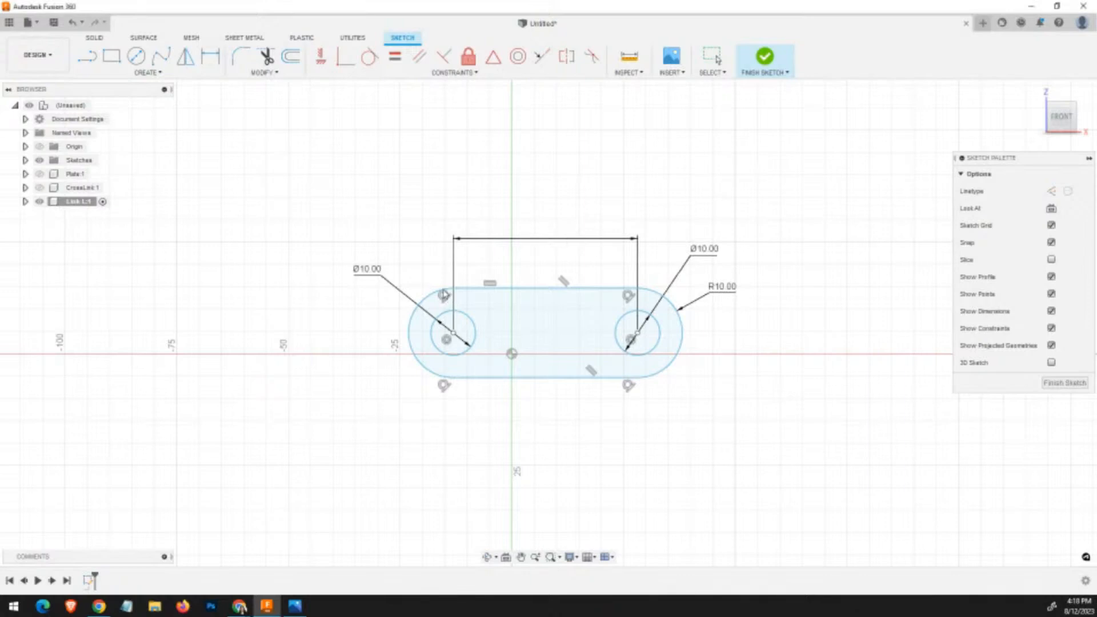
{"action": "key", "text": "Return"}
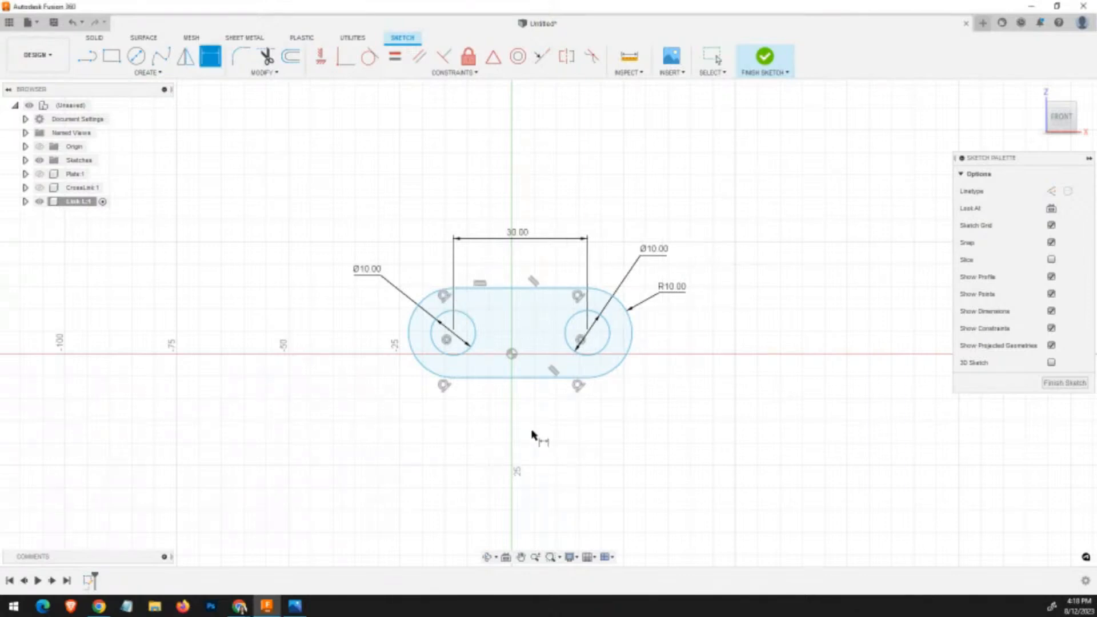
{"action": "key", "text": "Escape"}
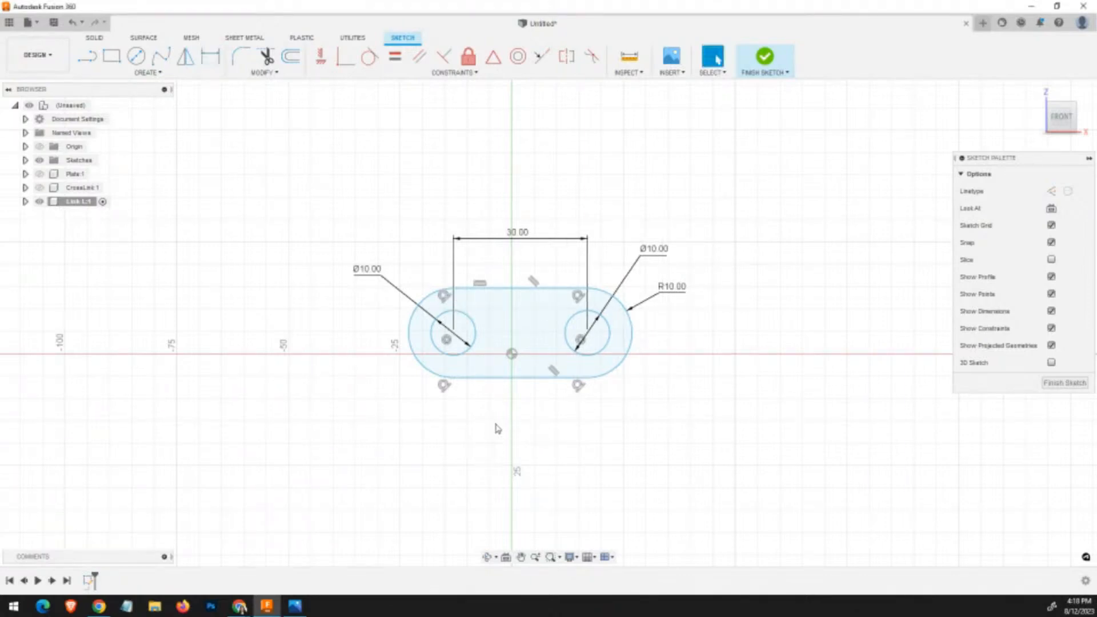
Draw a line between the two post circle centres and convert it to a construction line.
{"action": "key", "text": "l"}
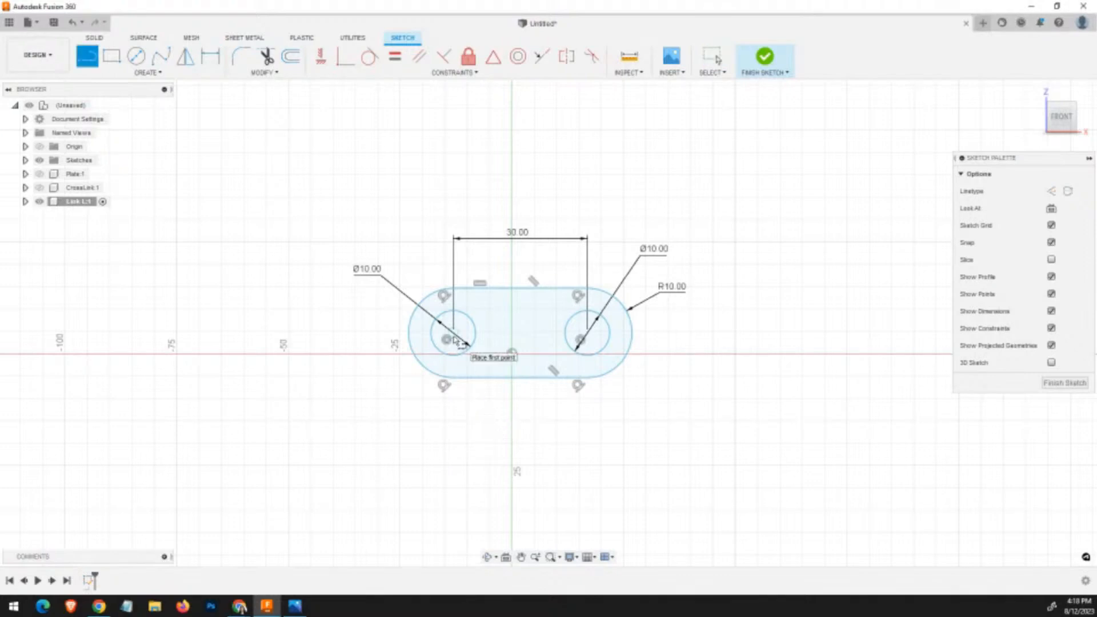
{"action": "left_click", "coordinate": [448, 339]}
{"action": "left_click", "coordinate": [588, 336]}
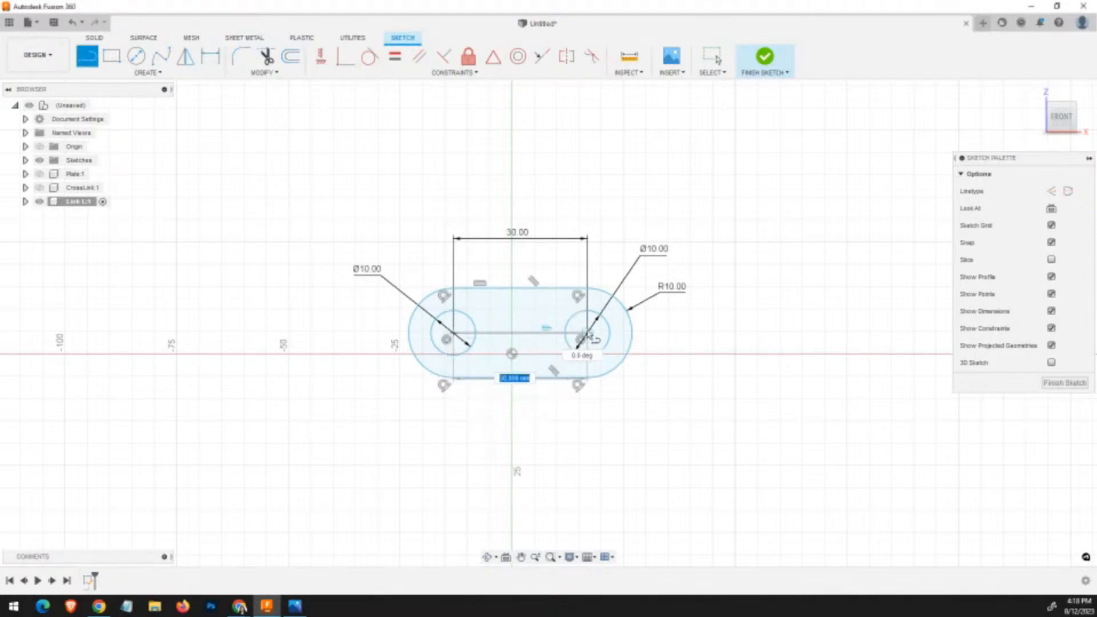
{"action": "key", "text": "Escape"}
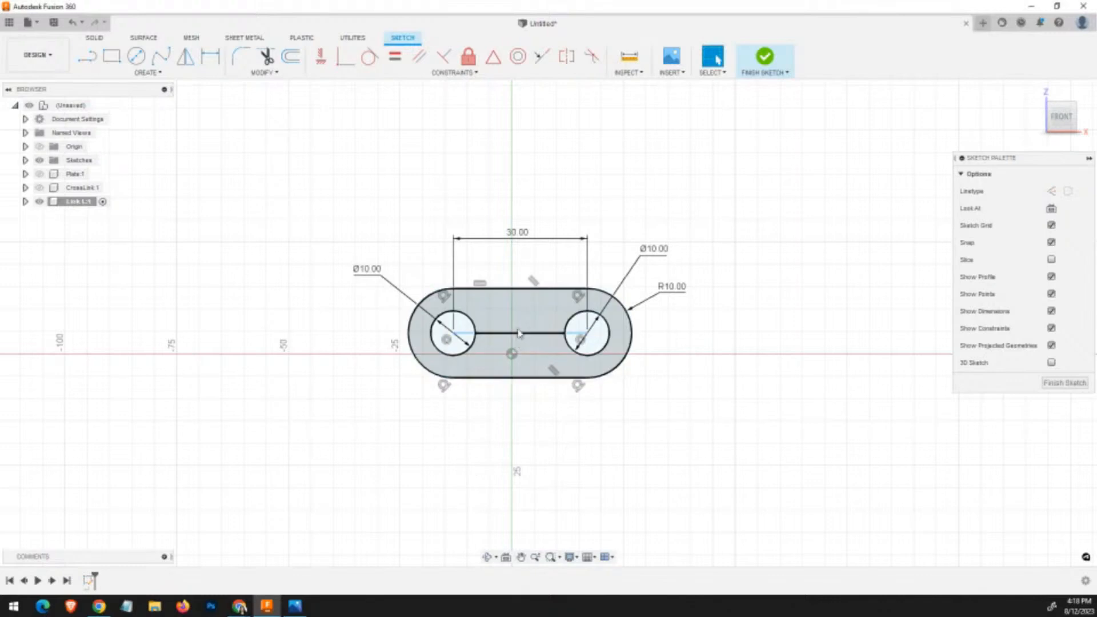
{"action": "left_click", "coordinate": [519, 334]}
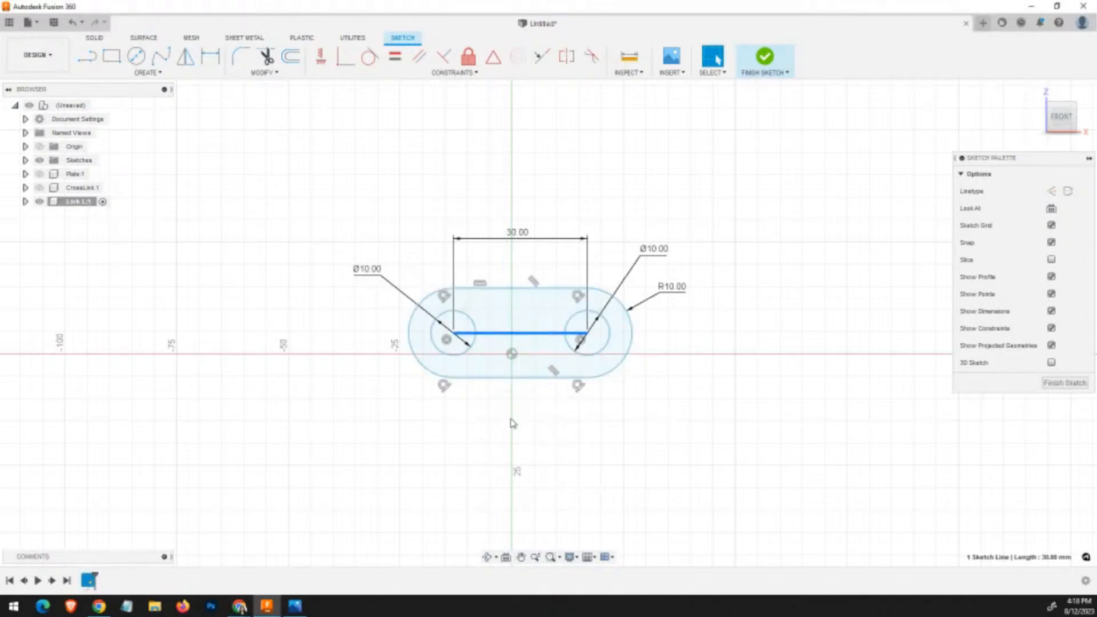
{"action": "key", "text": "x"}
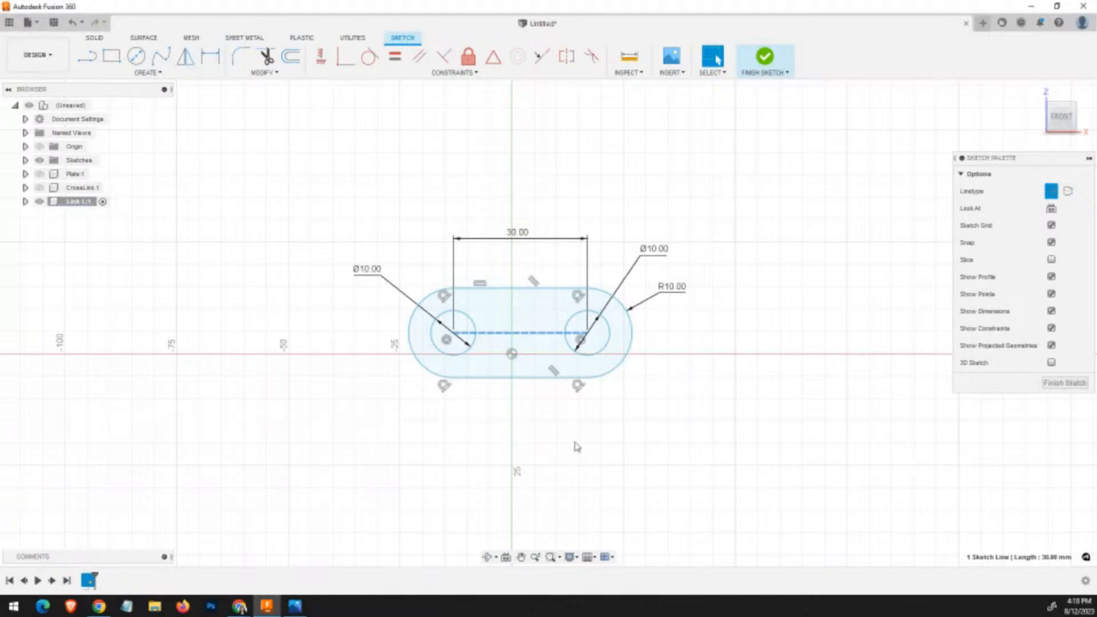
Constrain the construction line's midpoint to the sketch origin and finish the sketch.
{"action": "left_click", "coordinate": [493, 57]}
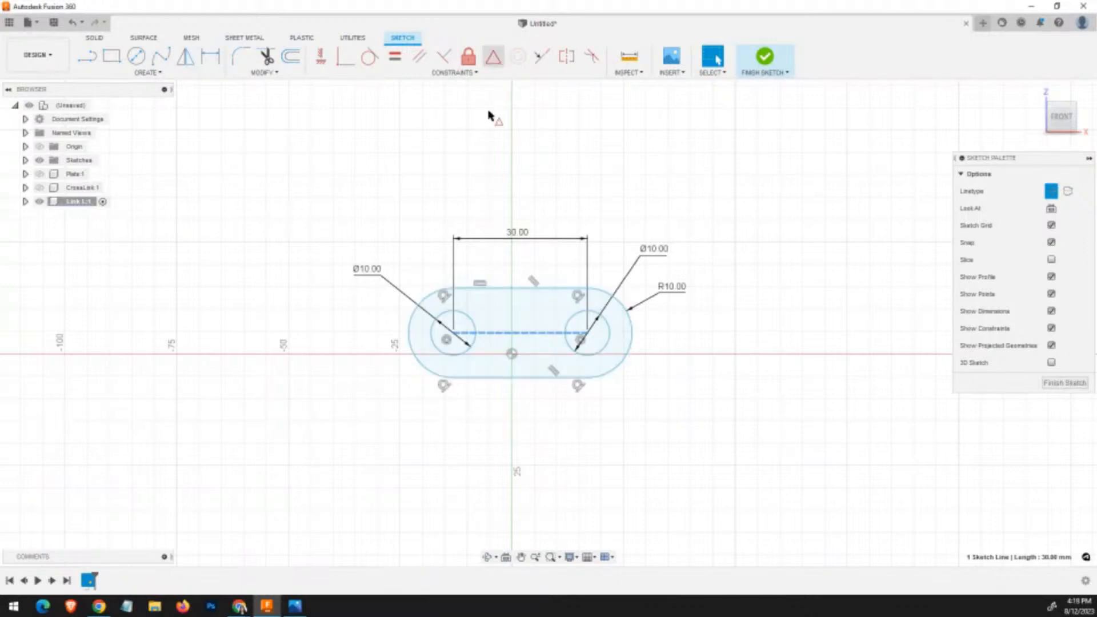
{"action": "left_click", "coordinate": [512, 354]}
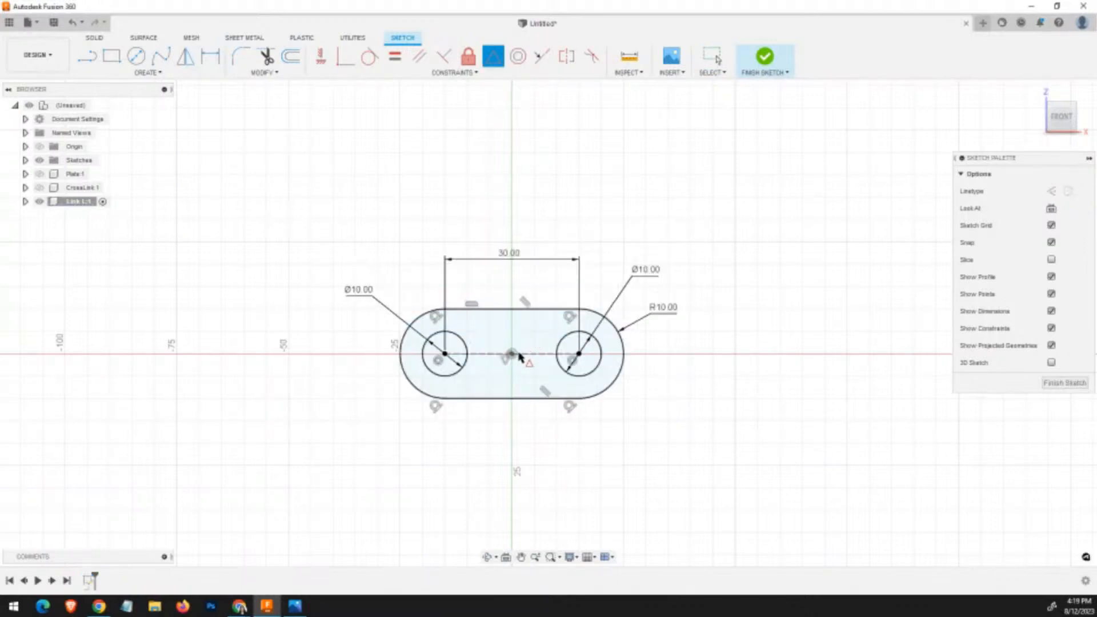
{"action": "key", "text": "Escape"}
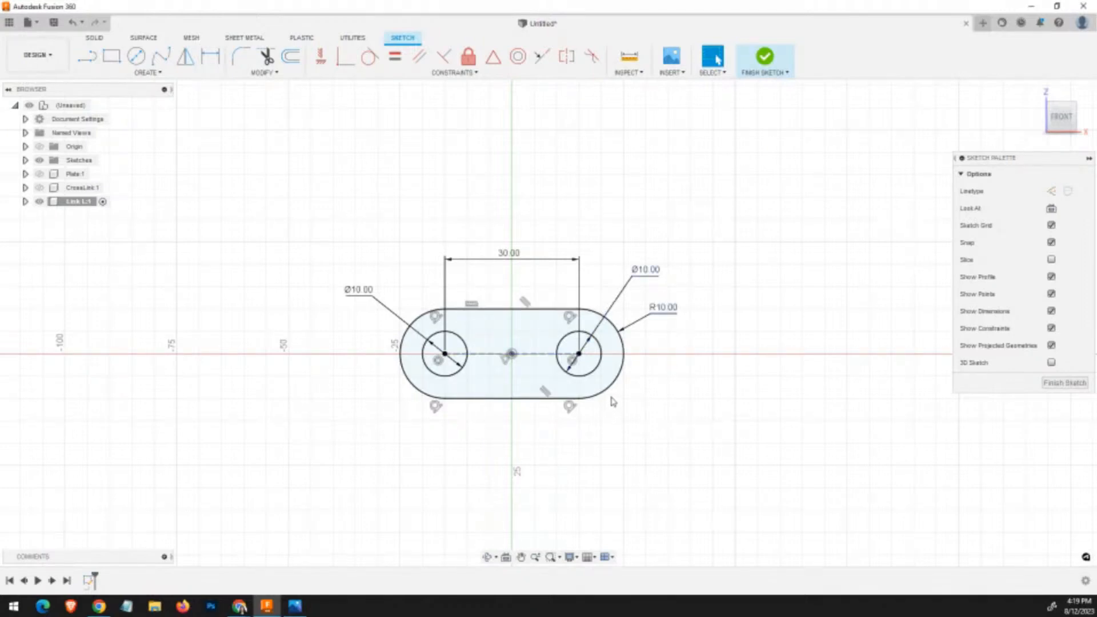
{"action": "left_click", "coordinate": [606, 375]}
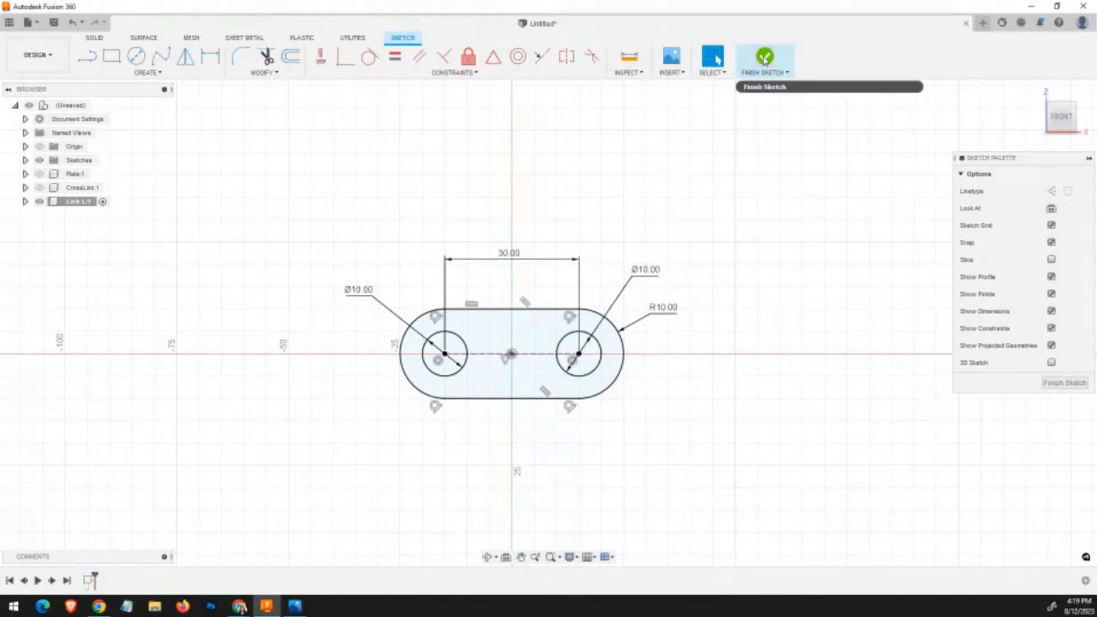
{"action": "left_click", "coordinate": [764, 58]}
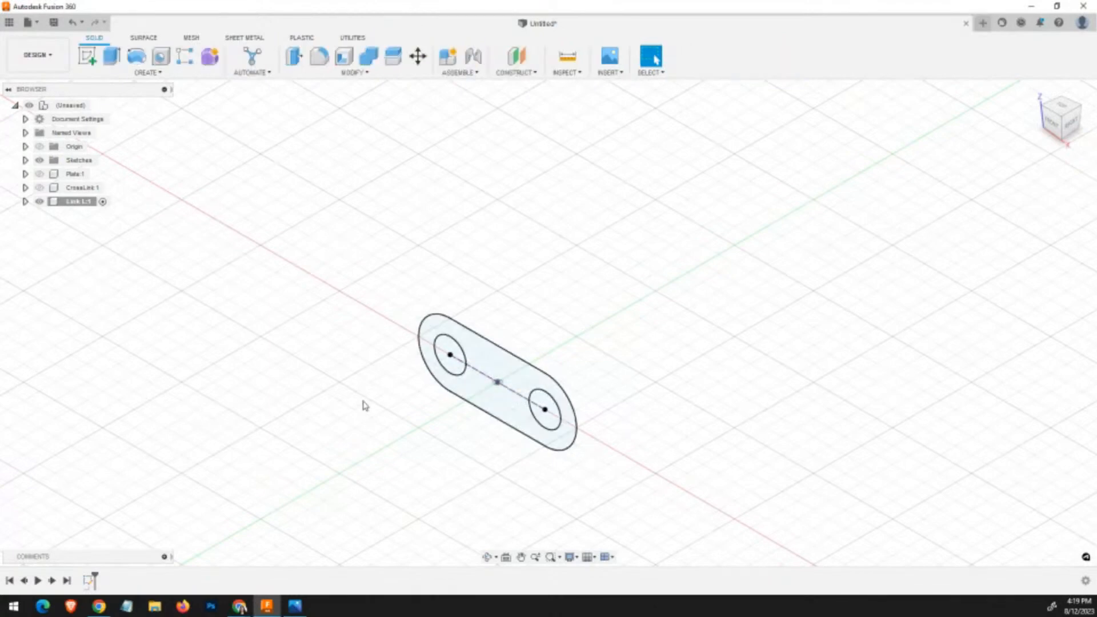
Start extruding the slot profile around the two circles, with symmetric direction and whole-length measurement.
{"action": "key", "text": "e"}
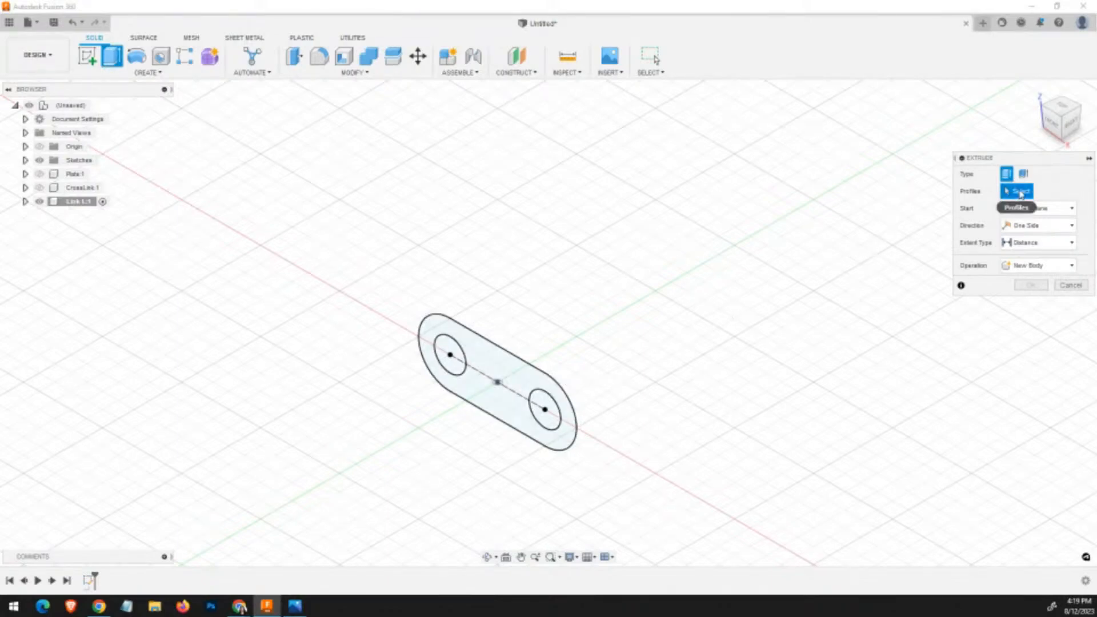
{"action": "left_click", "coordinate": [526, 376]}
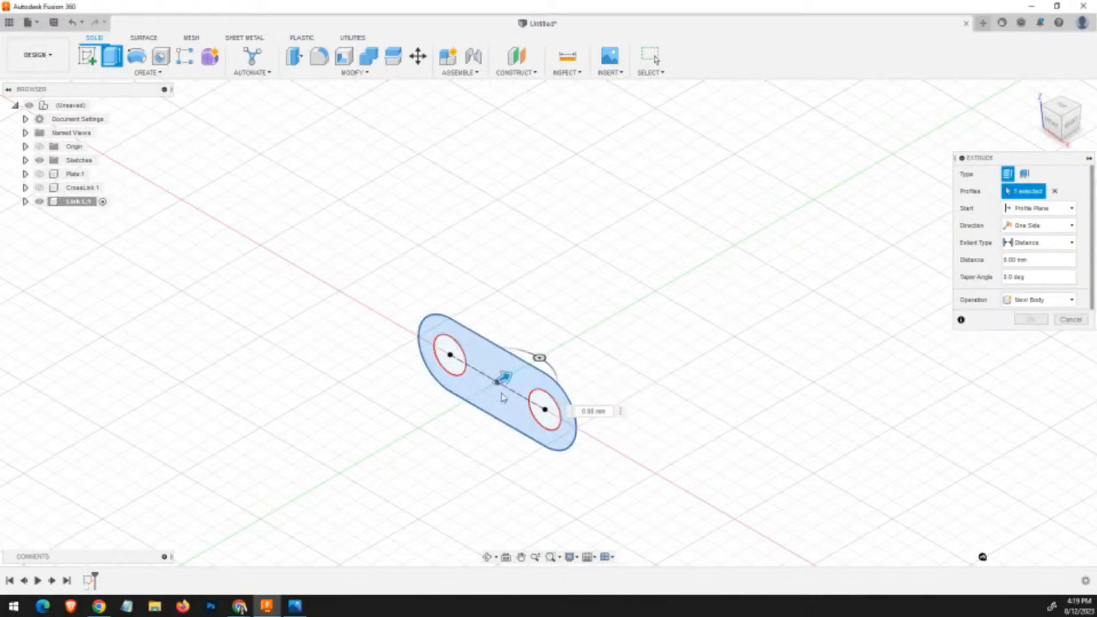
{"action": "left_click", "coordinate": [1048, 228]}
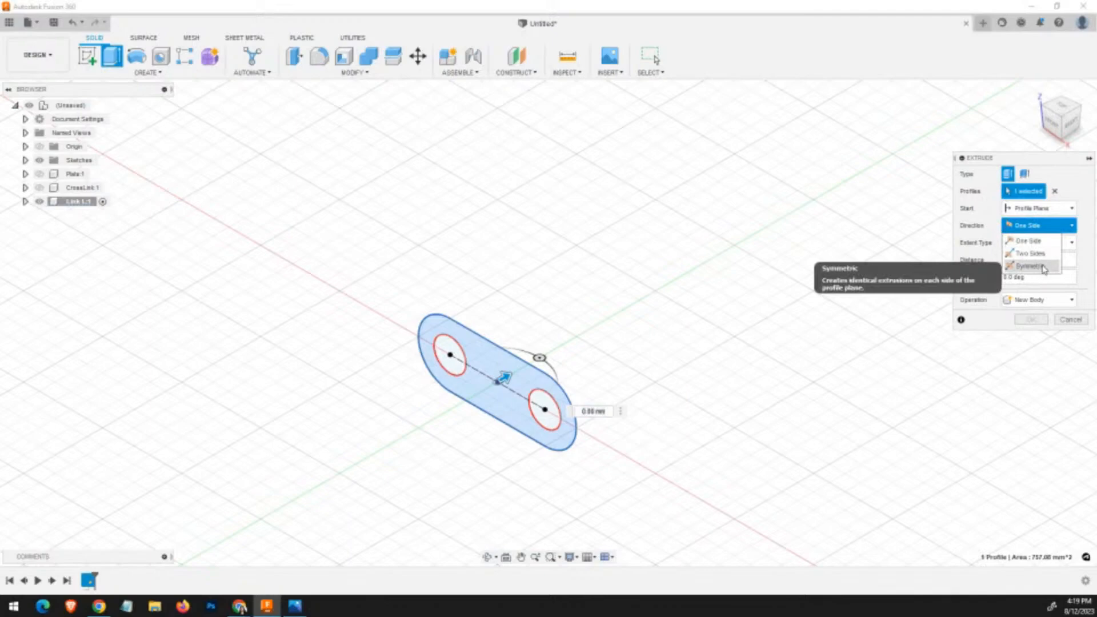
{"action": "left_click", "coordinate": [1043, 266]}
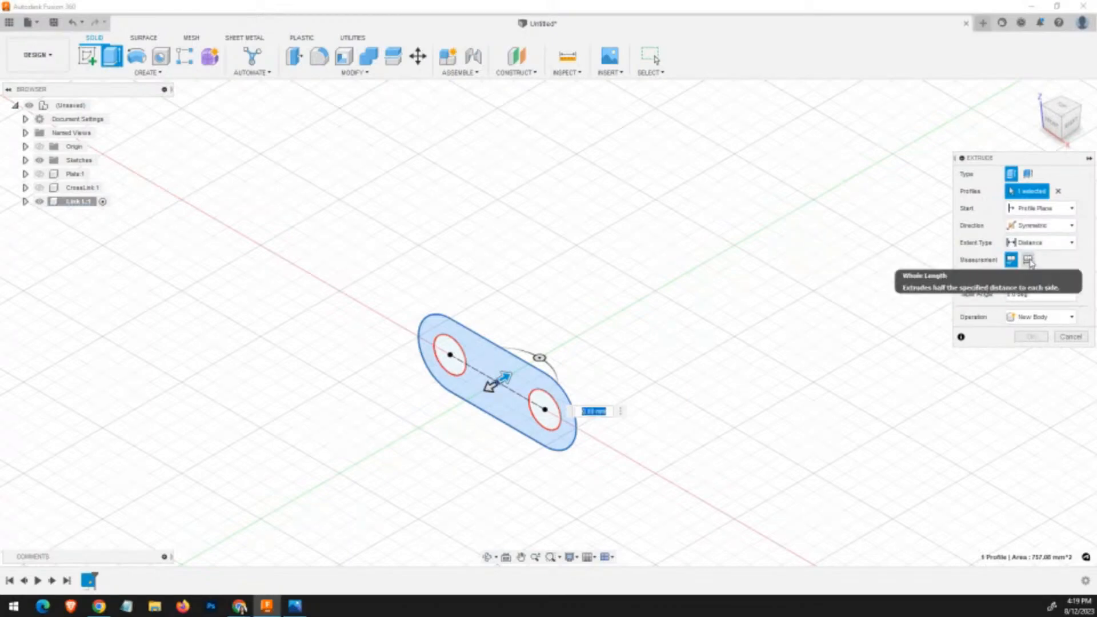
{"action": "left_click", "coordinate": [1029, 260]}
Check the link's thickness in the reference drawing and complete the symmetric extrusion with a 5 mm distance.
{"action": "left_click", "coordinate": [1040, 278]}
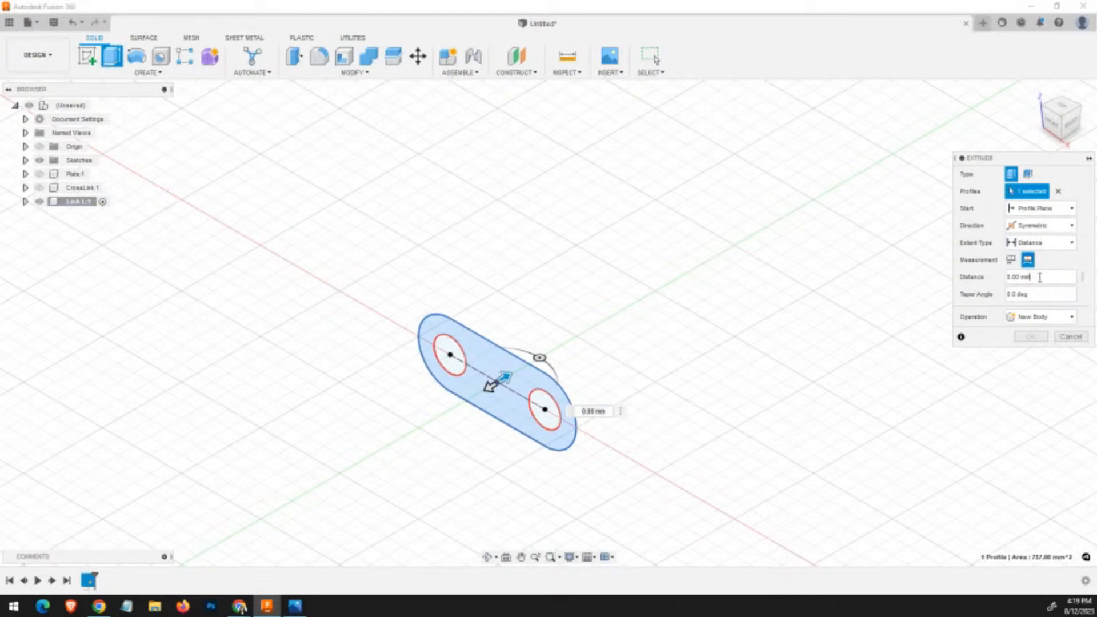
{"action": "left_click_drag", "start_coordinate": [1041, 278], "coordinate": [993, 287]}
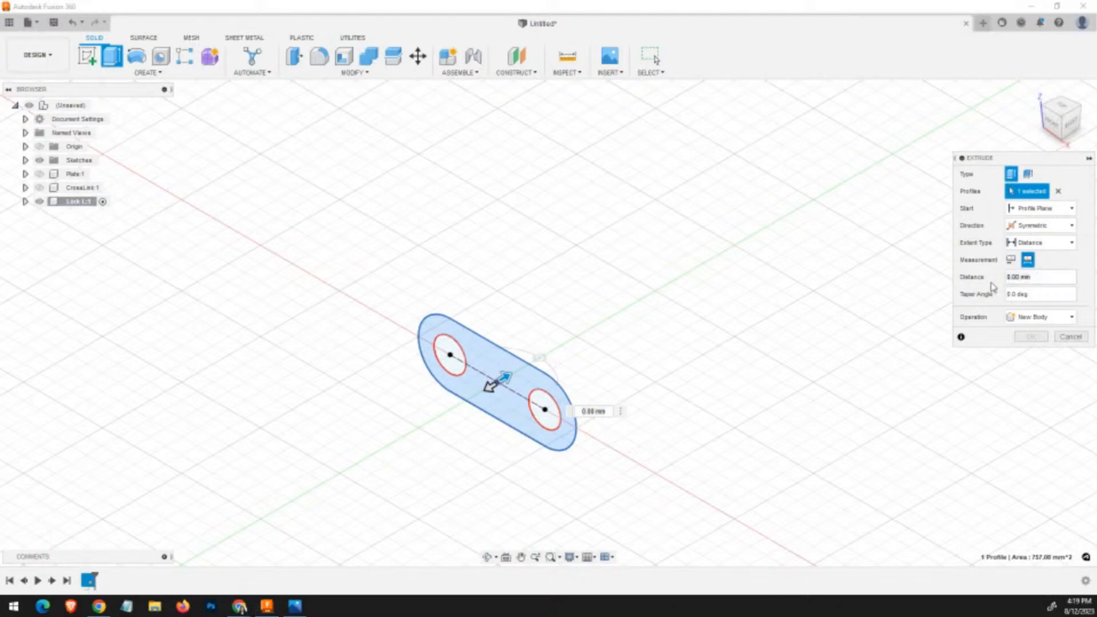
{"action": "key", "text": "alt+Tab"}
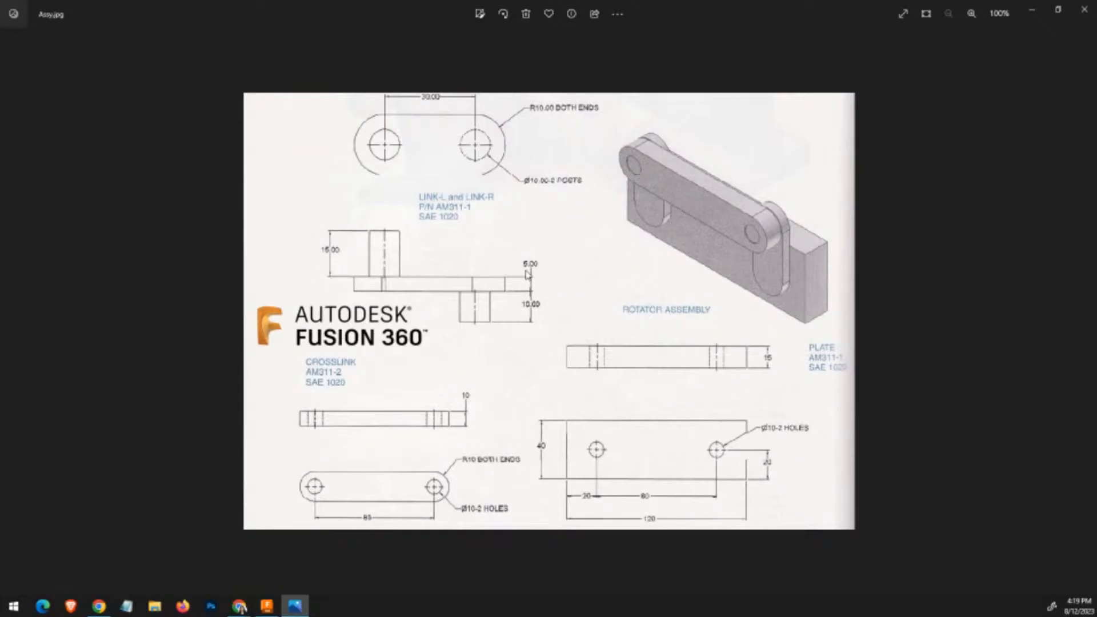
{"action": "key", "text": "alt+Tab"}
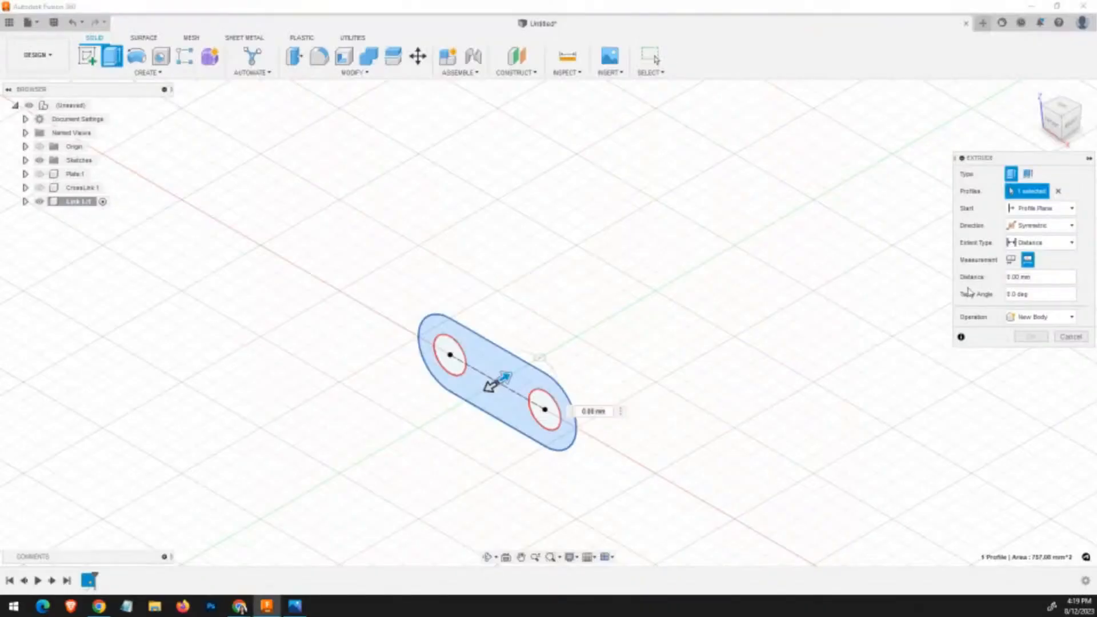
{"action": "left_click", "coordinate": [1036, 278]}
{"action": "type", "text": "5"}
{"action": "key", "text": "Return"}
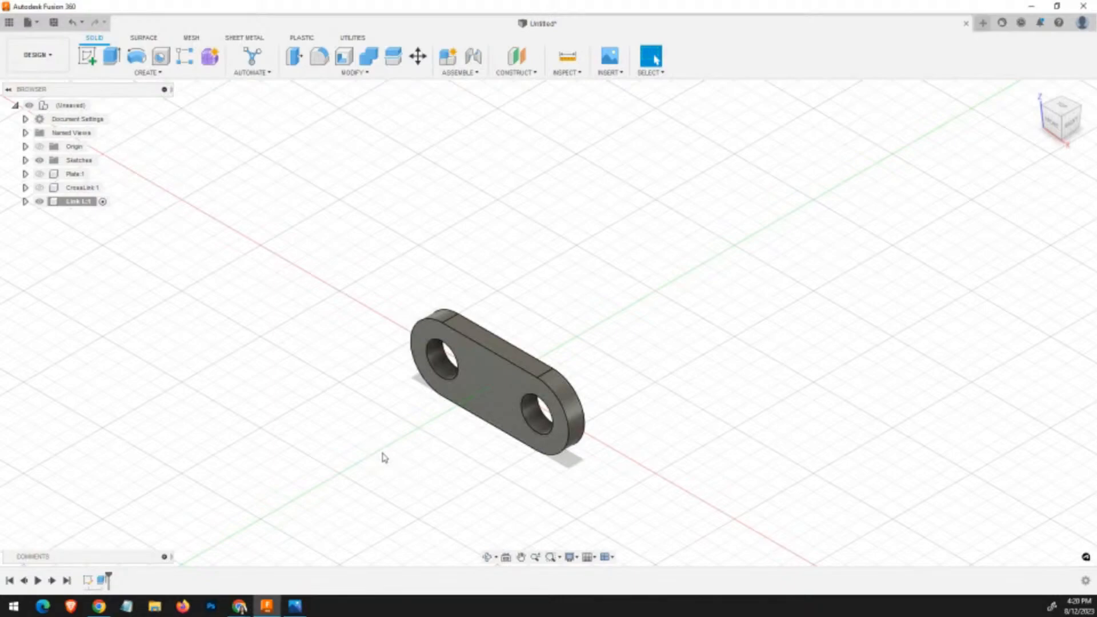
Check the post lengths in the reference drawing and open the link body's extrusion for editing.
{"action": "key", "text": "alt+Tab"}
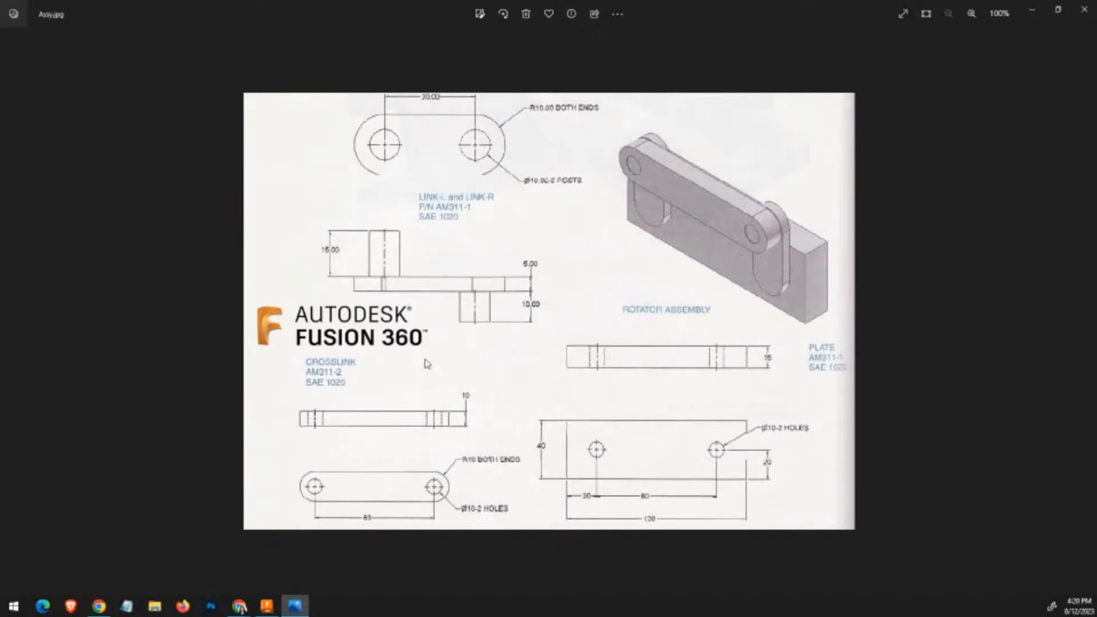
{"action": "key", "text": "alt+Tab"}
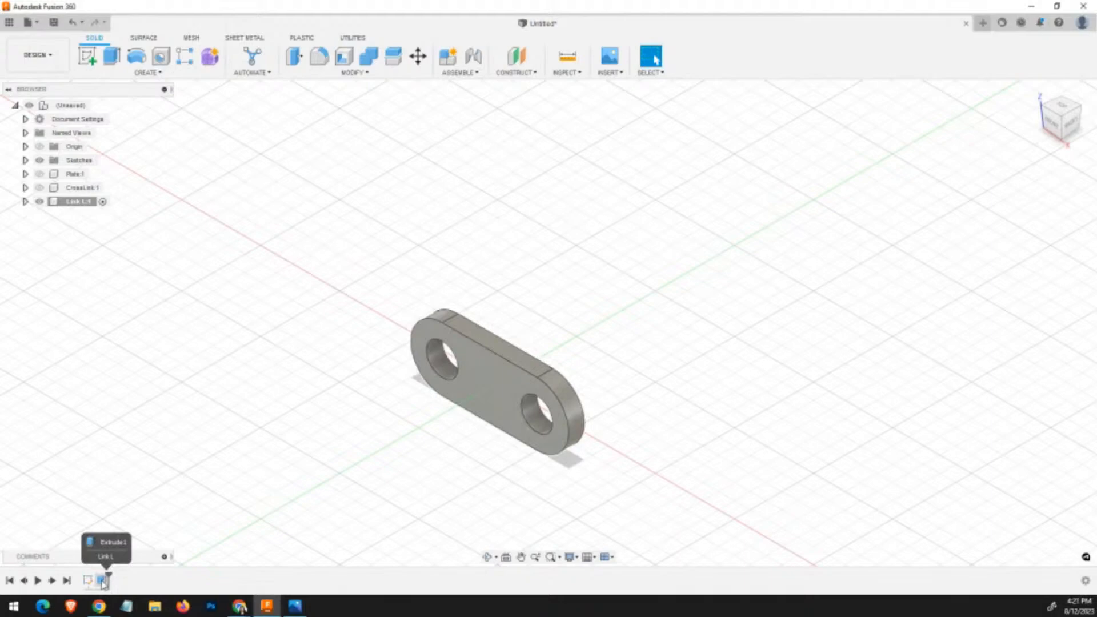
{"action": "left_click", "coordinate": [103, 581]}
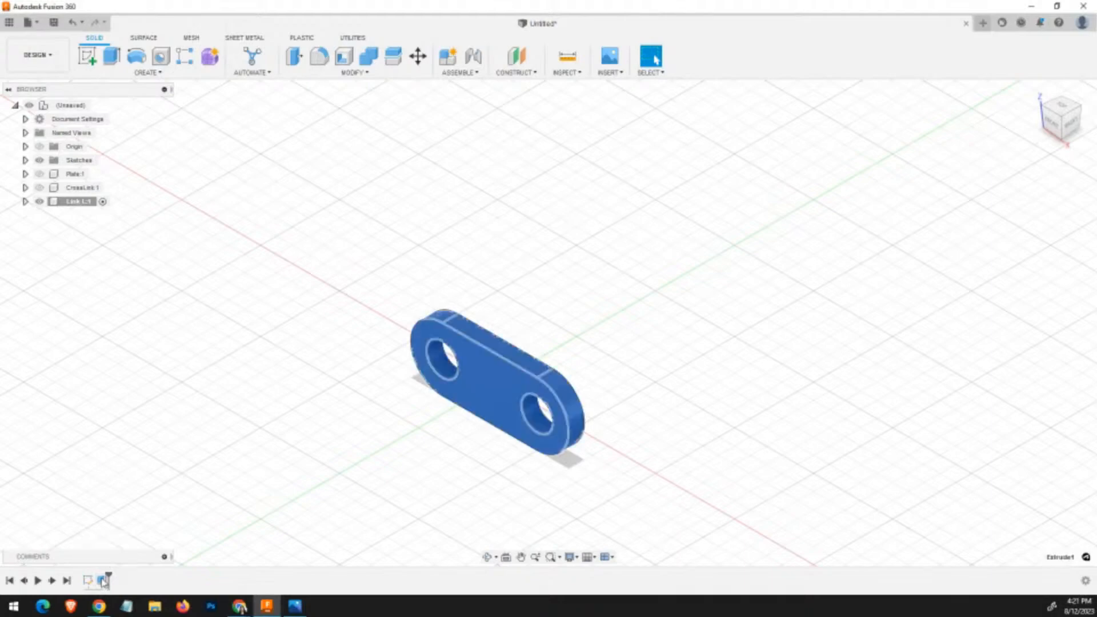
{"action": "right_click", "coordinate": [103, 582]}
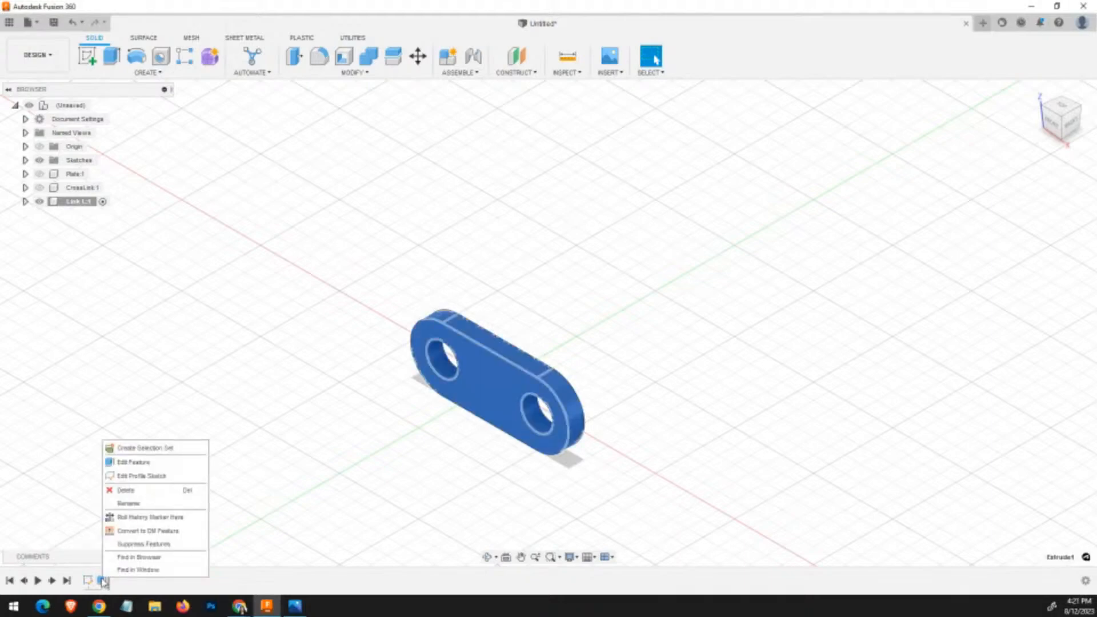
{"action": "left_click", "coordinate": [136, 464]}
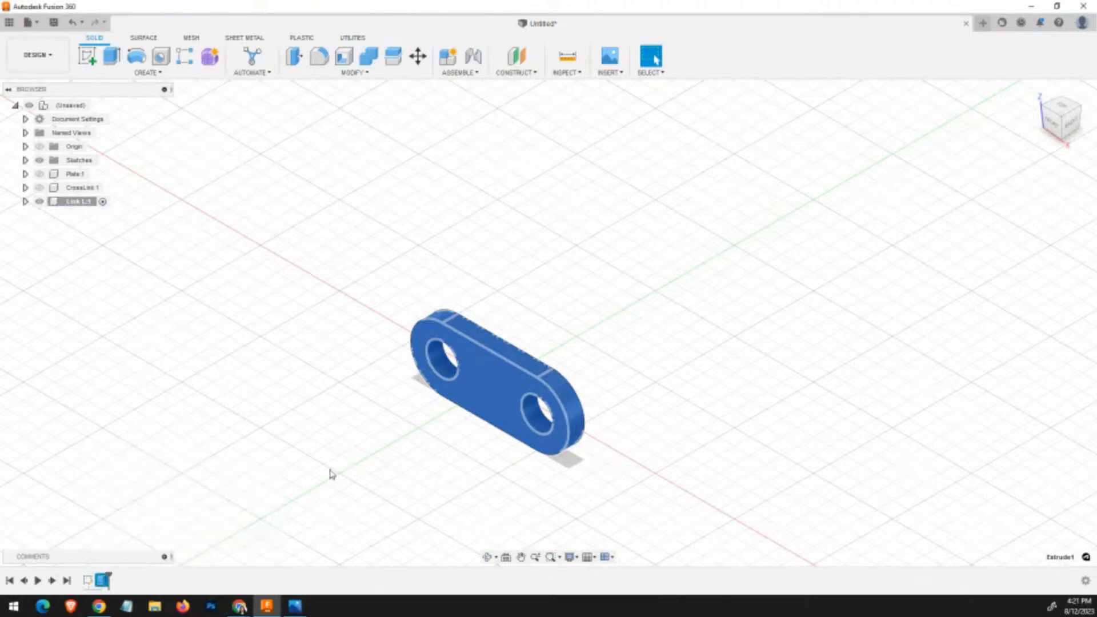
{"action": "right_click", "coordinate": [101, 580]}
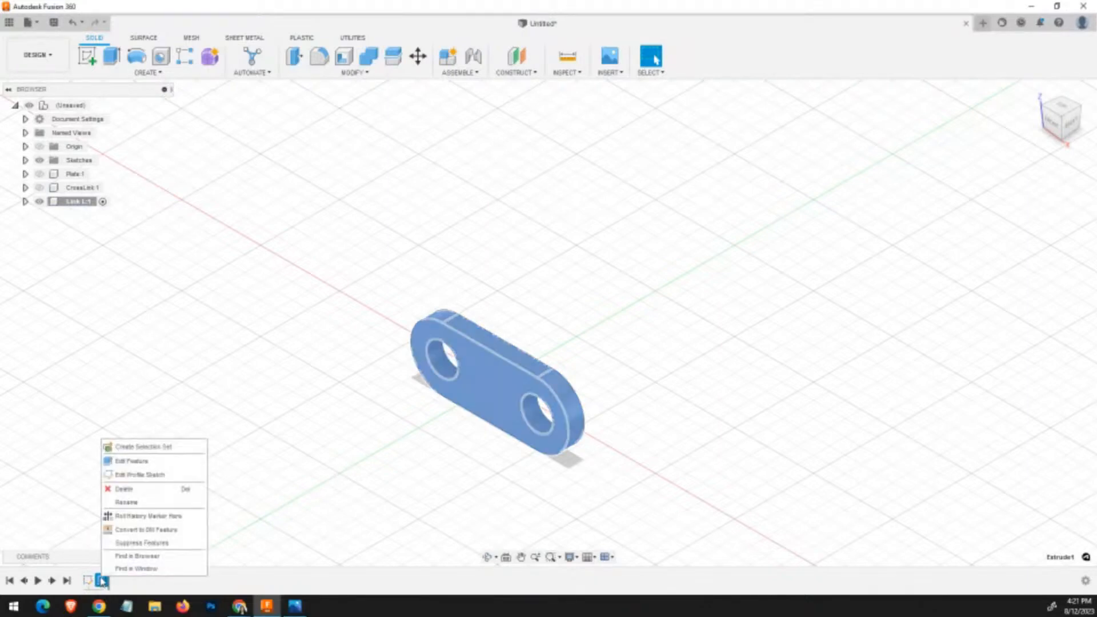
{"action": "left_click", "coordinate": [154, 462]}
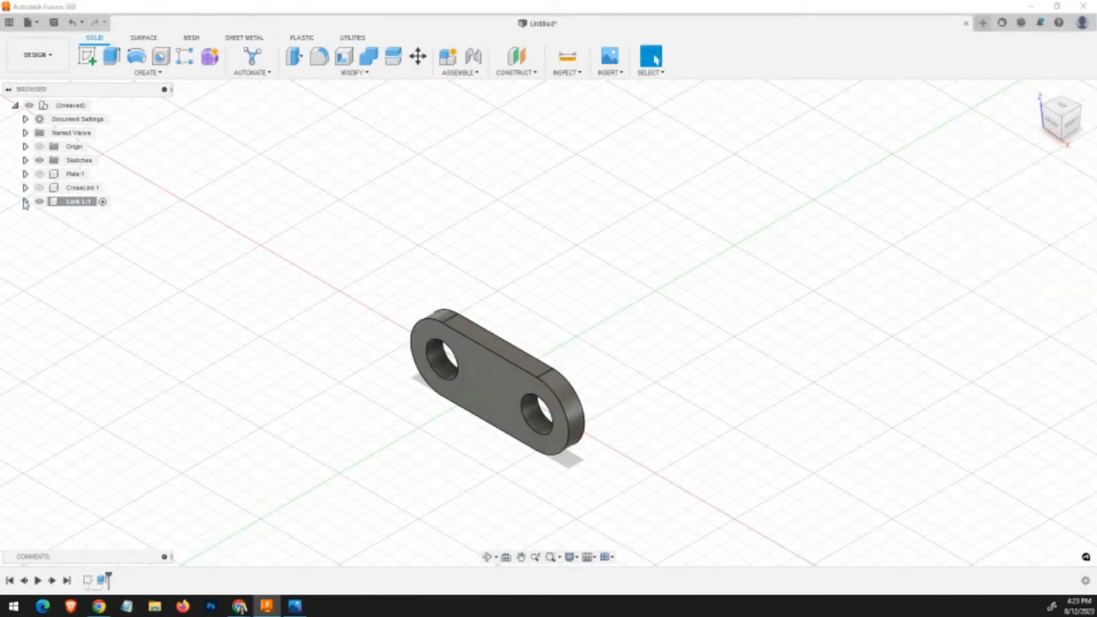
Show the profile sketch inside the Link L component.
{"action": "left_click", "coordinate": [25, 201]}
{"action": "left_click", "coordinate": [52, 217]}
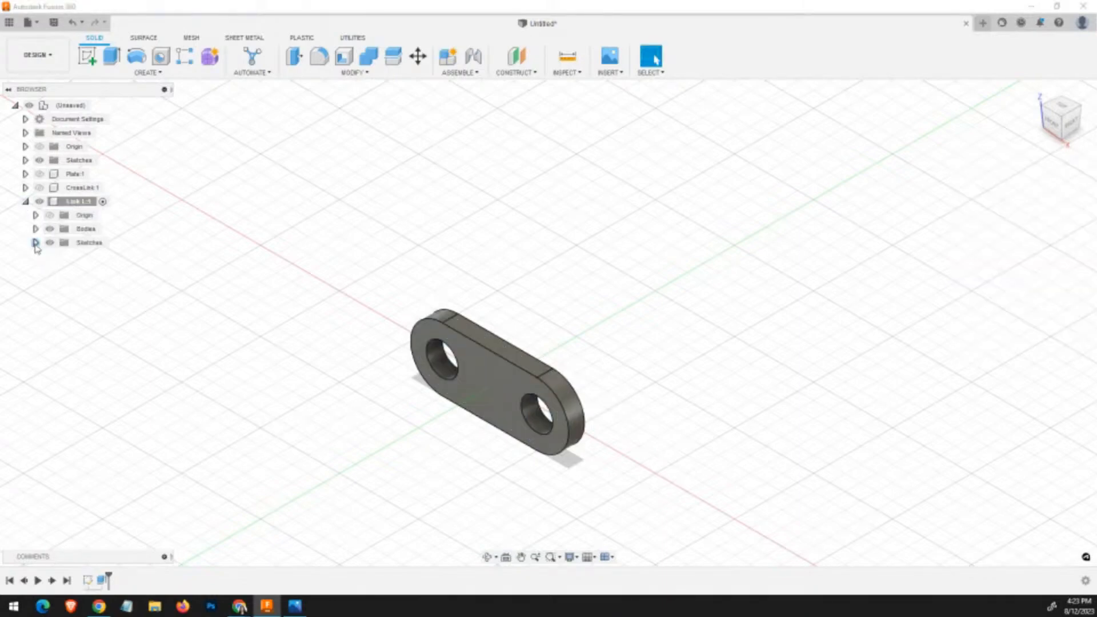
{"action": "left_click", "coordinate": [36, 243]}
{"action": "left_click", "coordinate": [60, 258]}
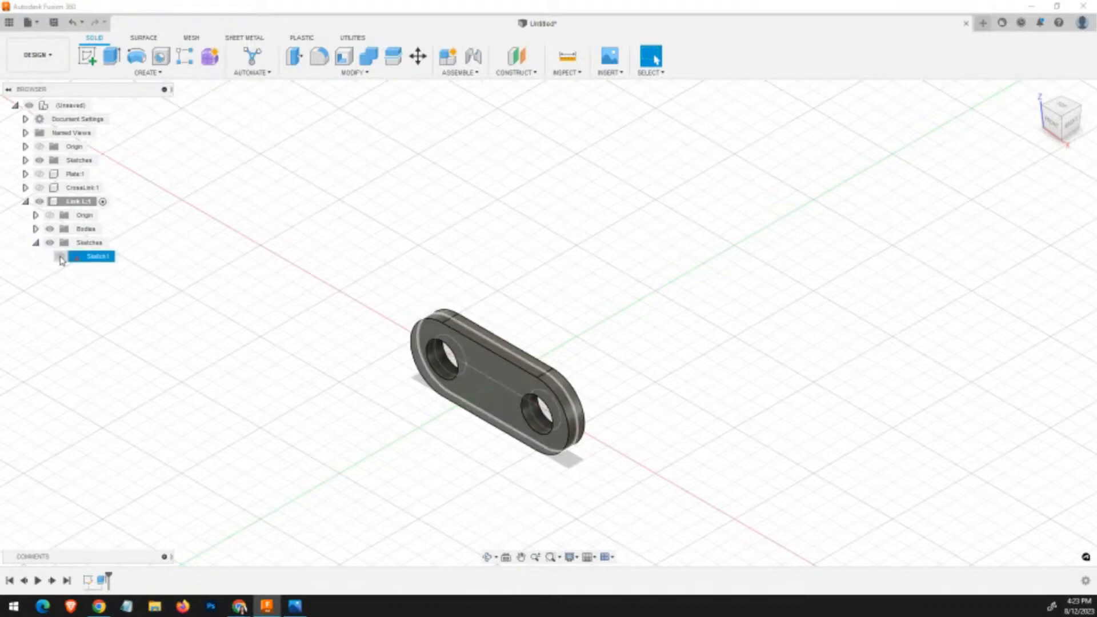
{"action": "left_click", "coordinate": [60, 256]}
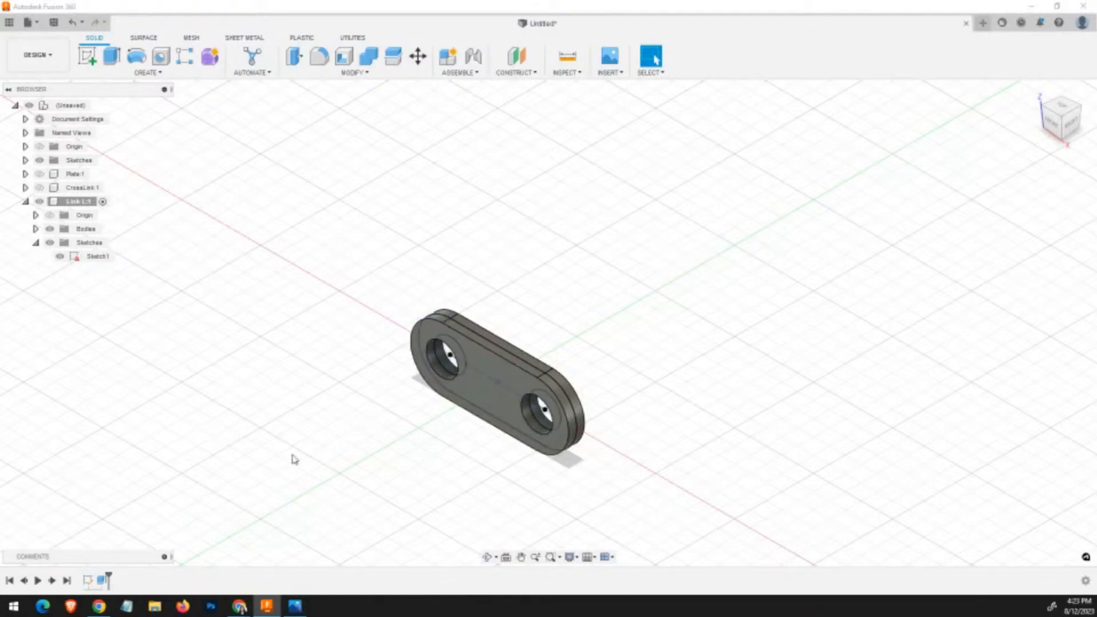
Extrude the left post circle 20 mm toward the rear of the link, joined to its body.
{"action": "key", "text": "e"}
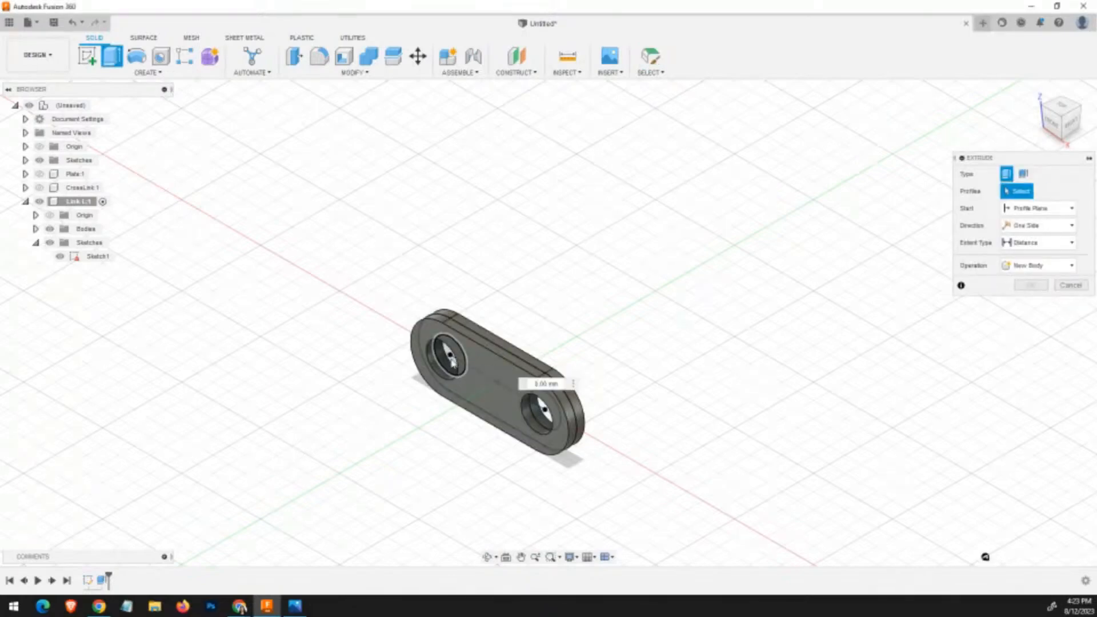
{"action": "left_click", "coordinate": [452, 358]}
{"action": "left_click_drag", "start_coordinate": [468, 343], "coordinate": [502, 315]}
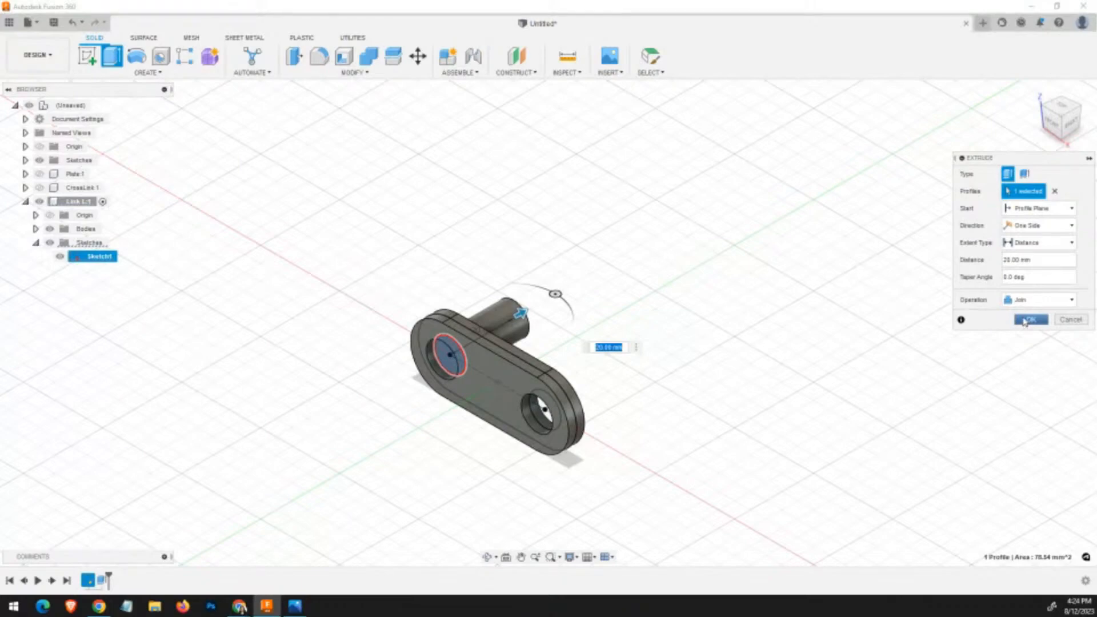
{"action": "left_click", "coordinate": [1029, 320]}
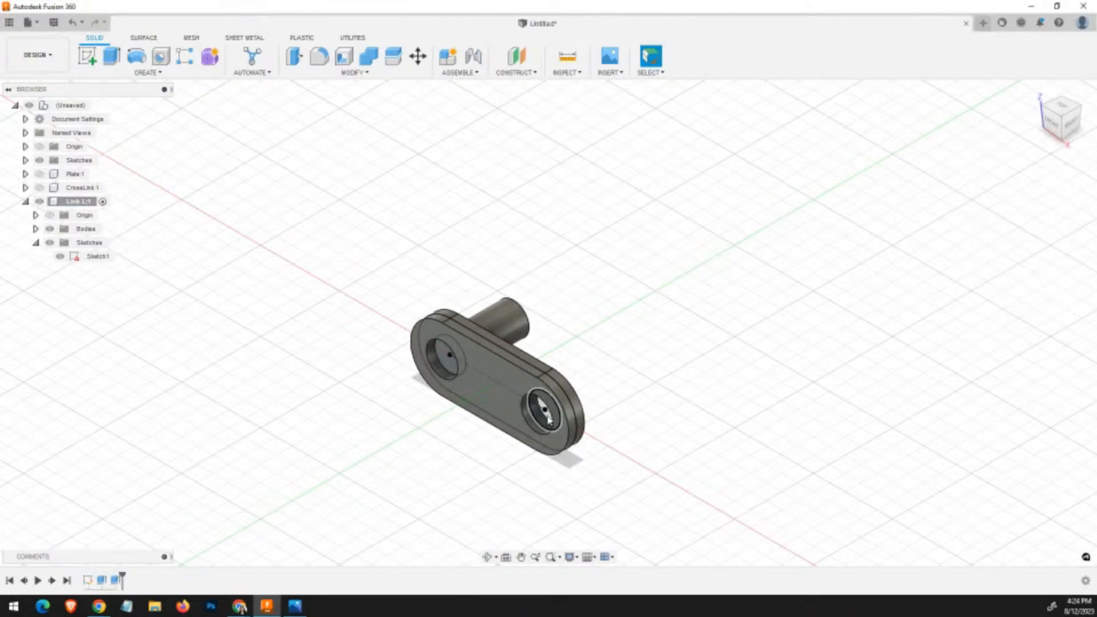
Start extruding the right post circle toward the front of the link, about 20 mm long and joined to its body.
{"action": "key", "text": "e"}
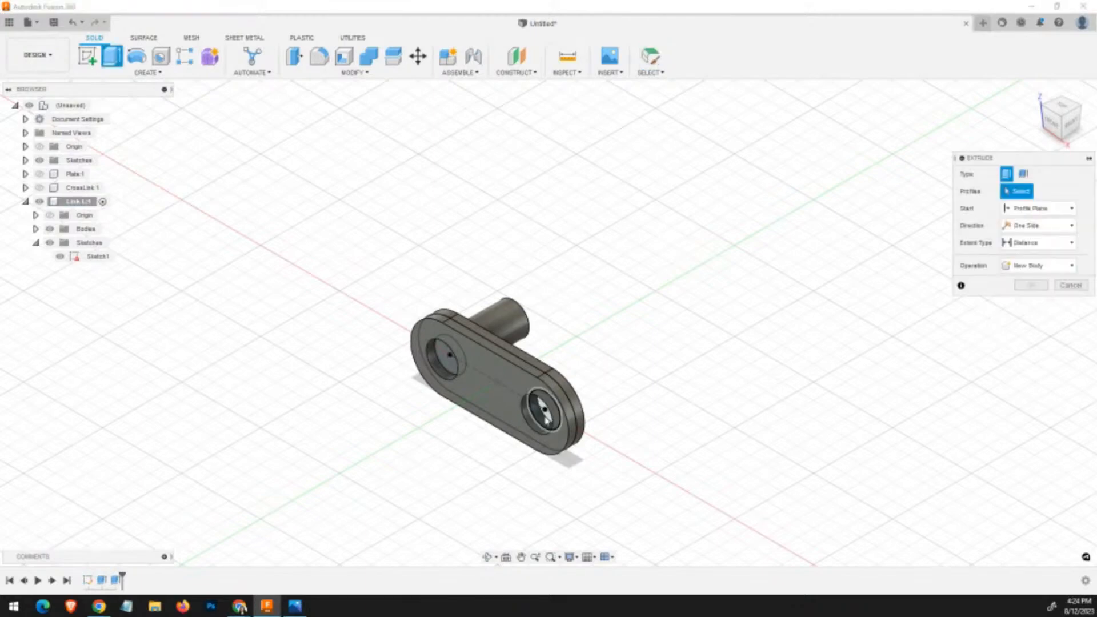
{"action": "left_click", "coordinate": [544, 413]}
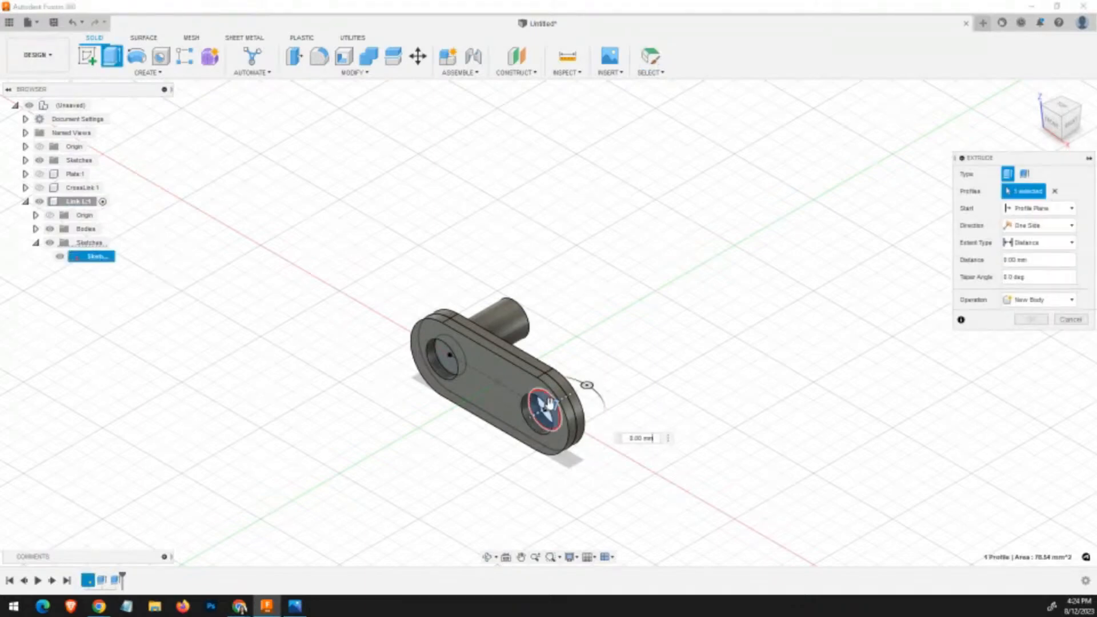
{"action": "left_click_drag", "start_coordinate": [514, 420], "coordinate": [483, 439]}
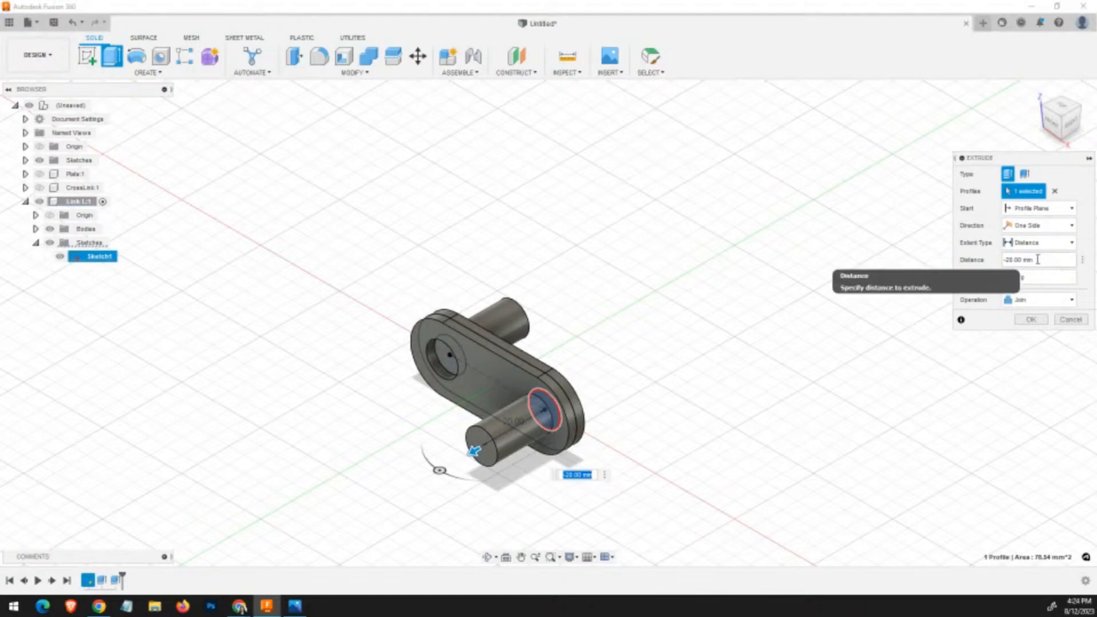
{"action": "left_click_drag", "start_coordinate": [1038, 261], "coordinate": [999, 269]}
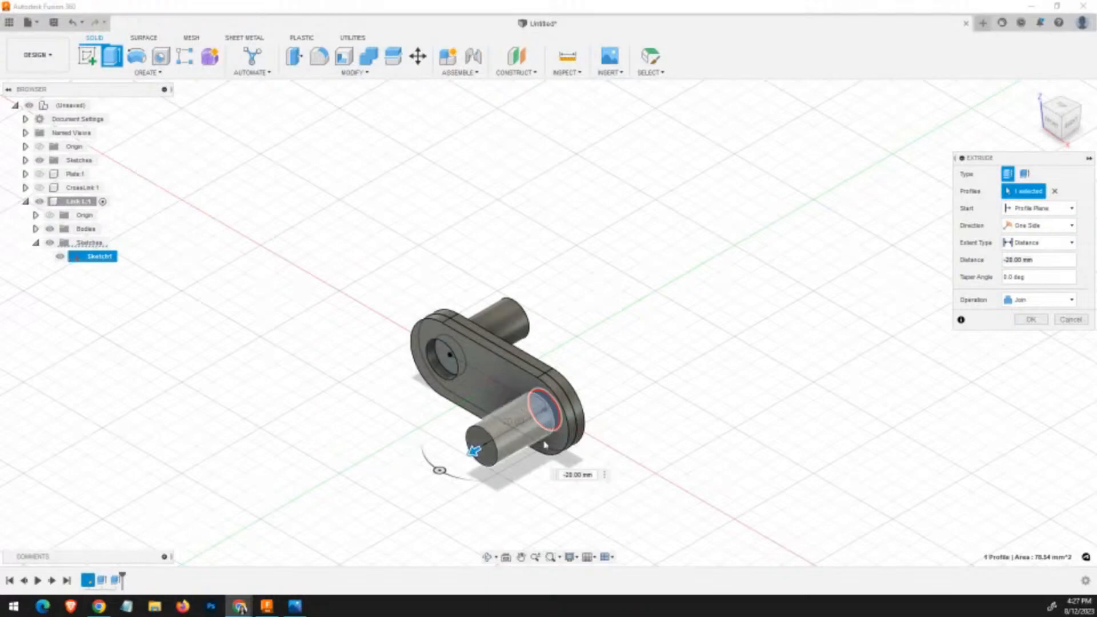
{"action": "scroll", "coordinate": [417, 230], "scroll_direction": "up", "scroll_amount": 1}
{"action": "scroll", "coordinate": [418, 230], "scroll_direction": "up", "scroll_amount": 2}
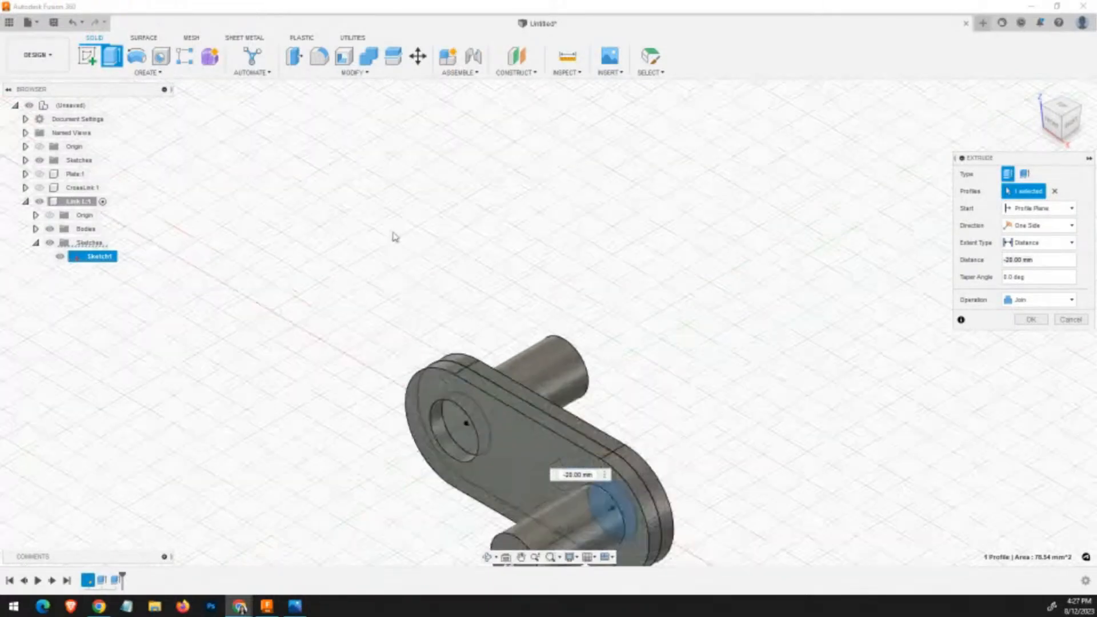
{"action": "scroll", "coordinate": [394, 236], "scroll_direction": "down", "scroll_amount": 4}
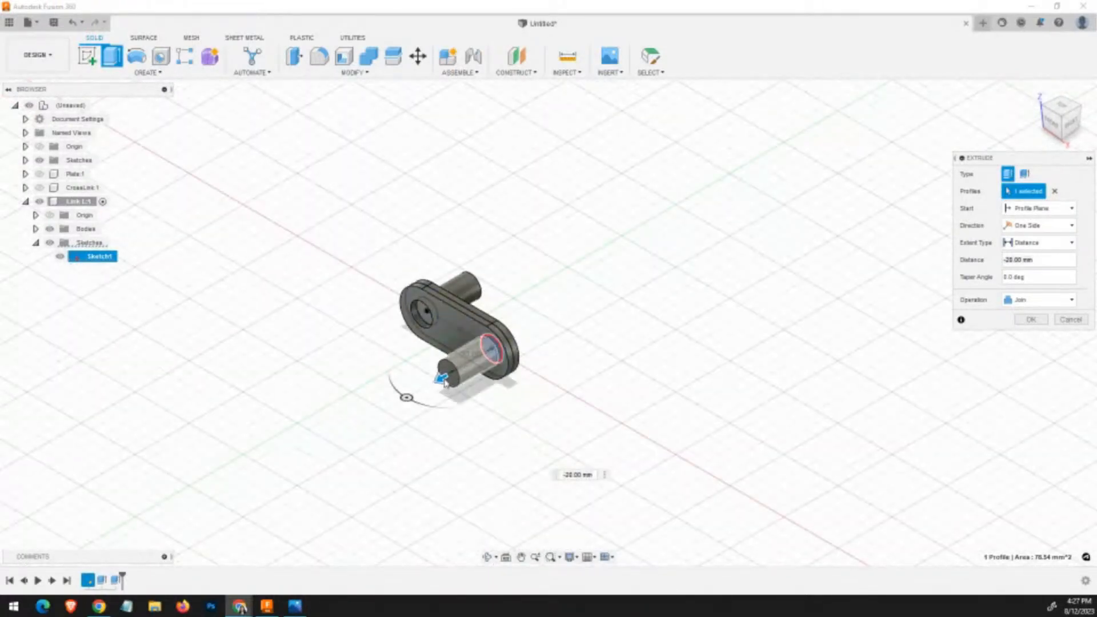
{"action": "scroll", "coordinate": [440, 385], "scroll_direction": "up", "scroll_amount": 1}
{"action": "scroll", "coordinate": [446, 382], "scroll_direction": "up", "scroll_amount": 2}
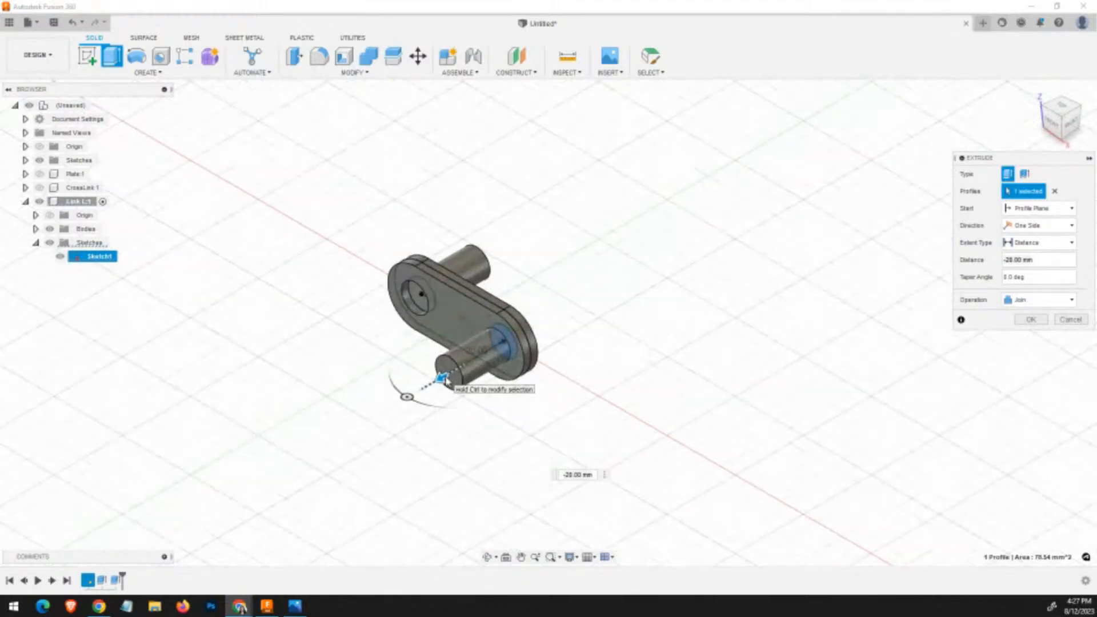
{"action": "middle_click_drag", "start_coordinate": [468, 298], "coordinate": [449, 340]}
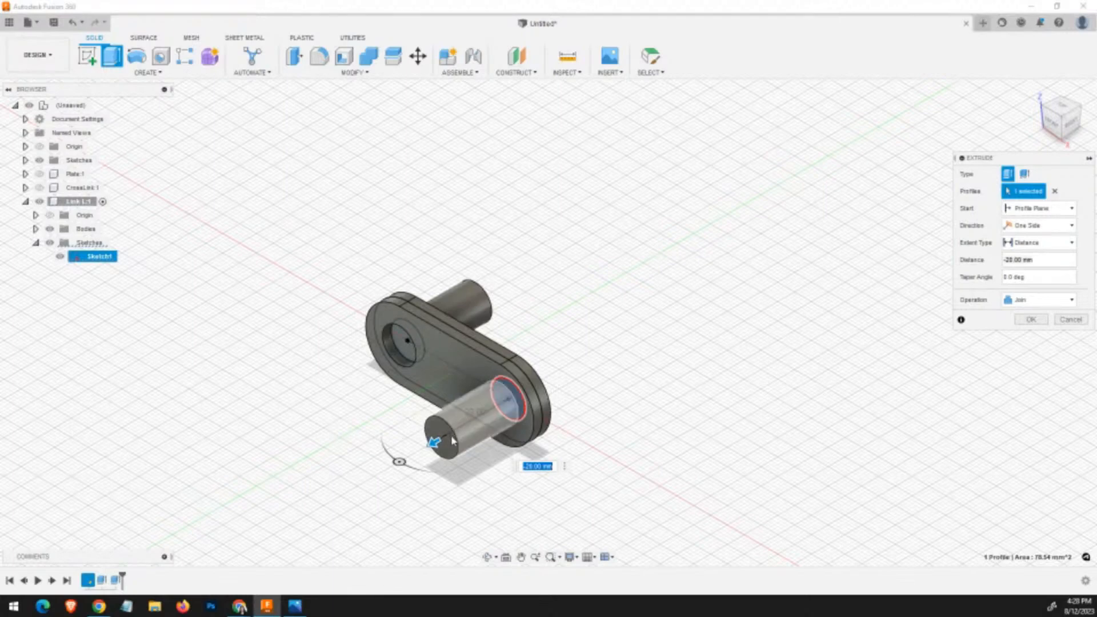
Check the front post's length in the reference drawing and complete its extrusion with a distance of -12.5 mm.
{"action": "left_click_drag", "start_coordinate": [435, 444], "coordinate": [446, 449]}
{"action": "key", "text": "alt+Tab"}
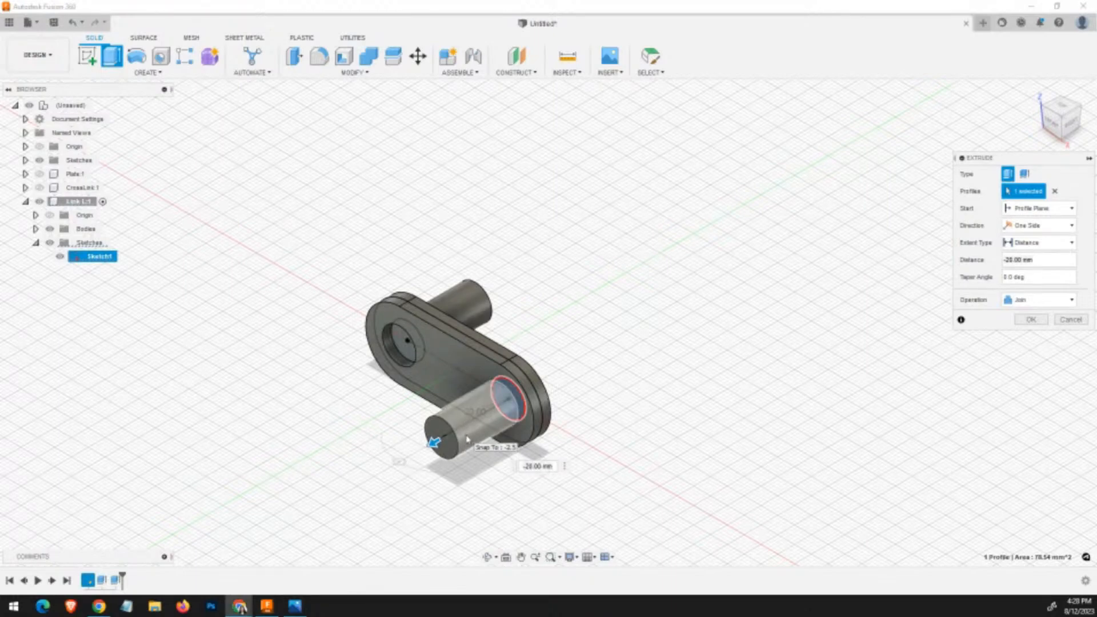
{"action": "key", "text": "alt+Tab"}
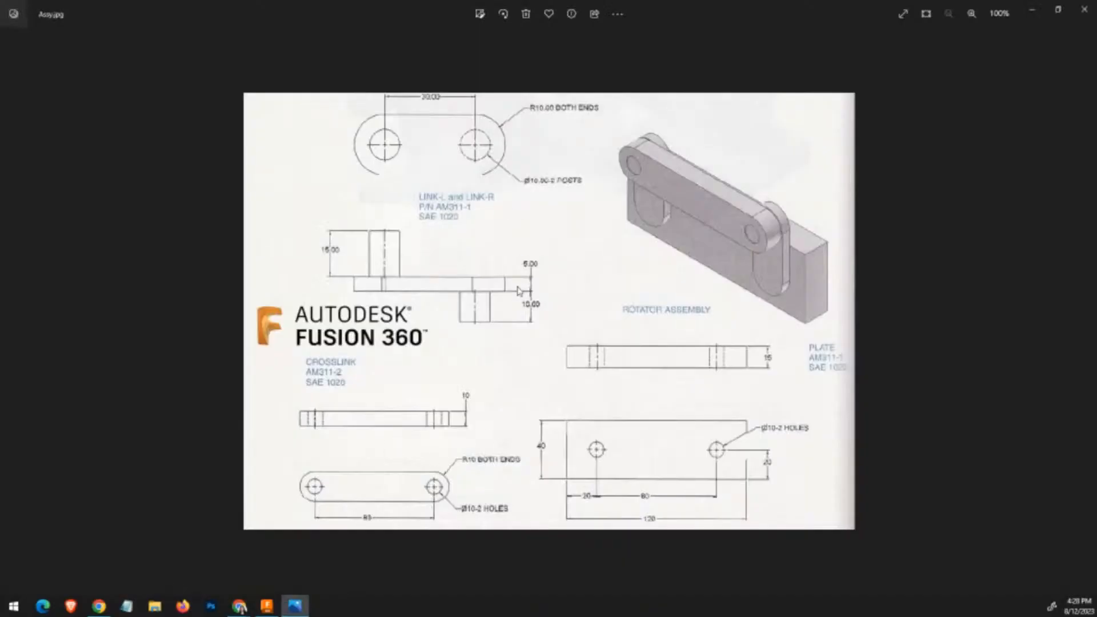
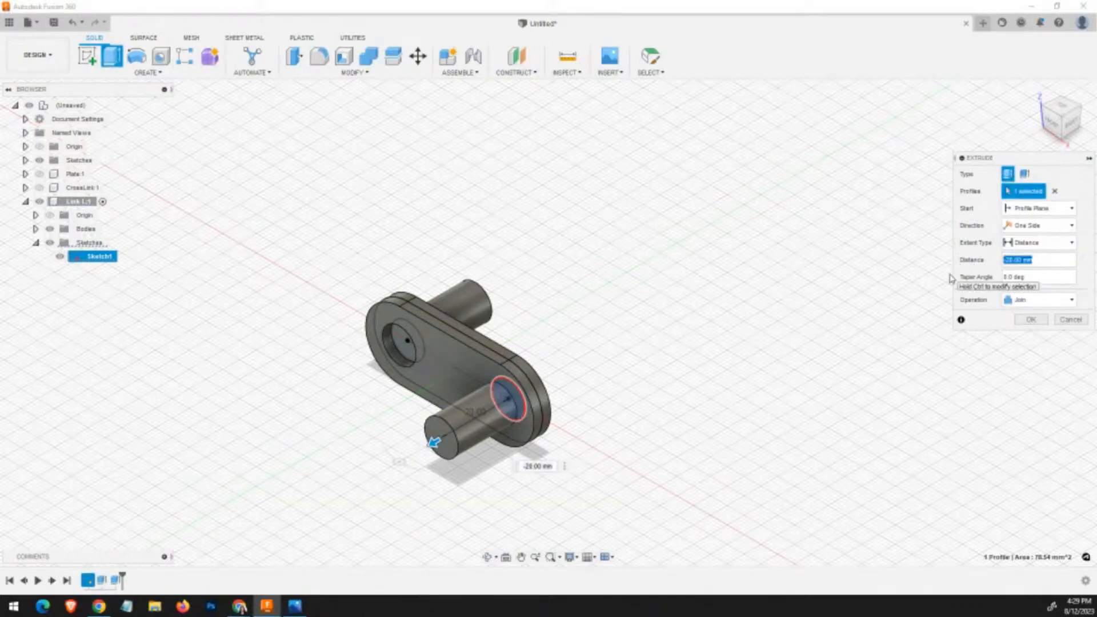
{"action": "type", "text": "-12.5"}
{"action": "key", "text": "Return"}
{"action": "key", "text": "Return"}
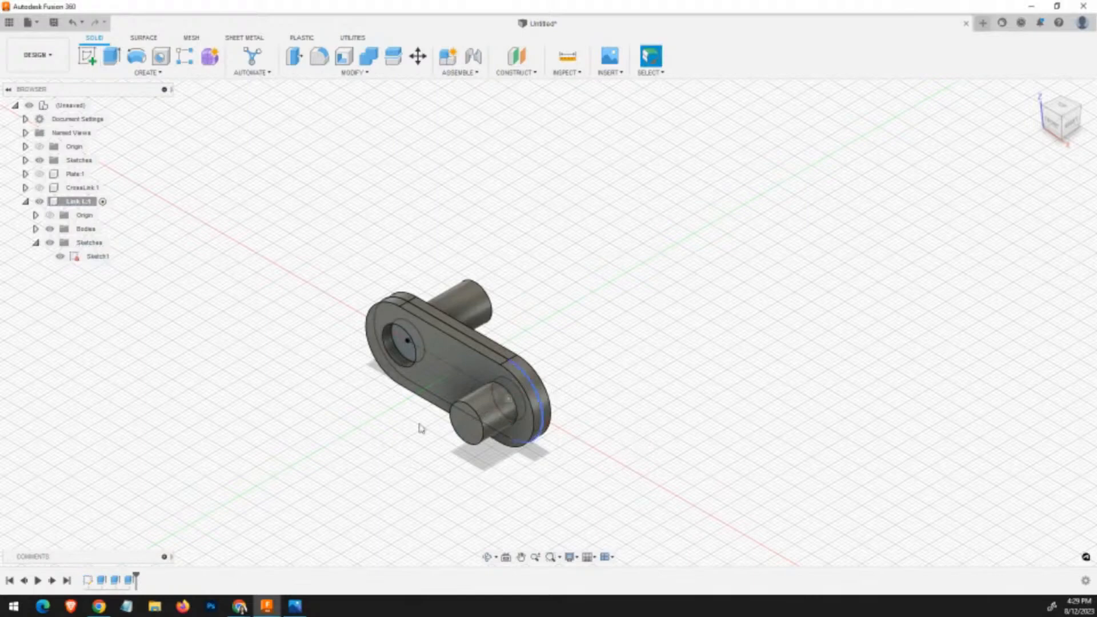
Edit the rear post's extrusion, checking its length in the reference drawing, and set the distance to 2.5+15 mm.
{"action": "left_click", "coordinate": [467, 307]}
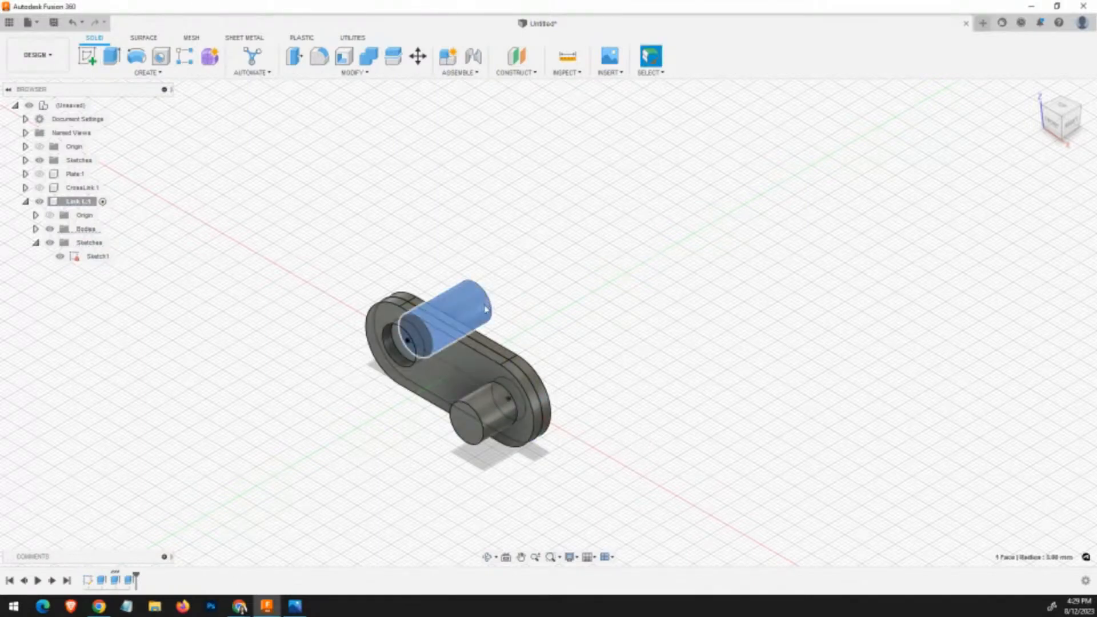
{"action": "left_click", "coordinate": [556, 326]}
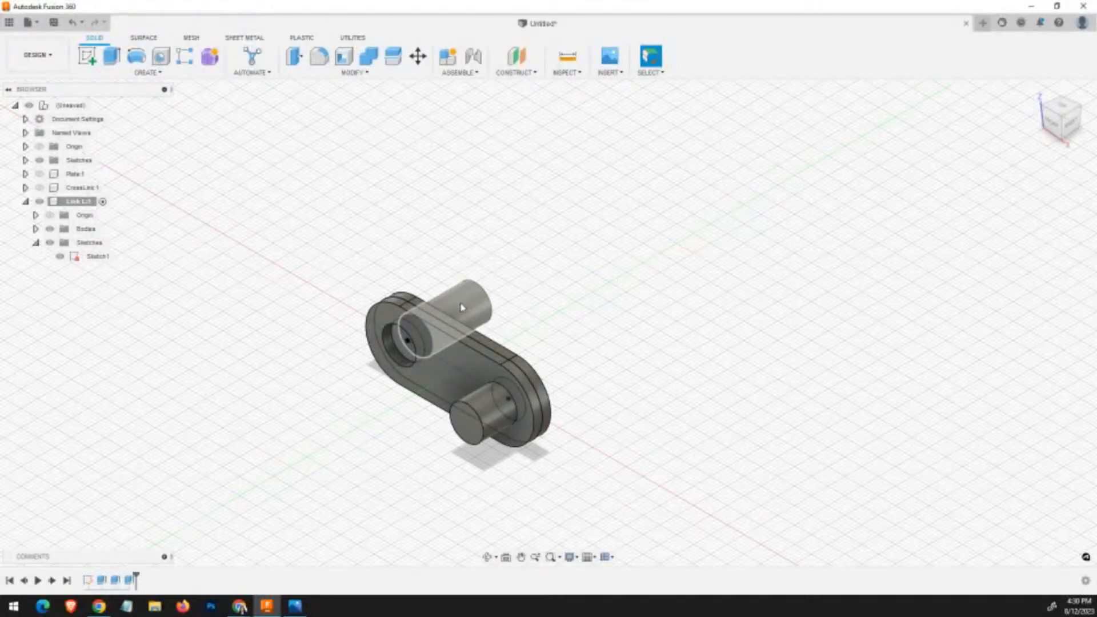
{"action": "left_click", "coordinate": [462, 307]}
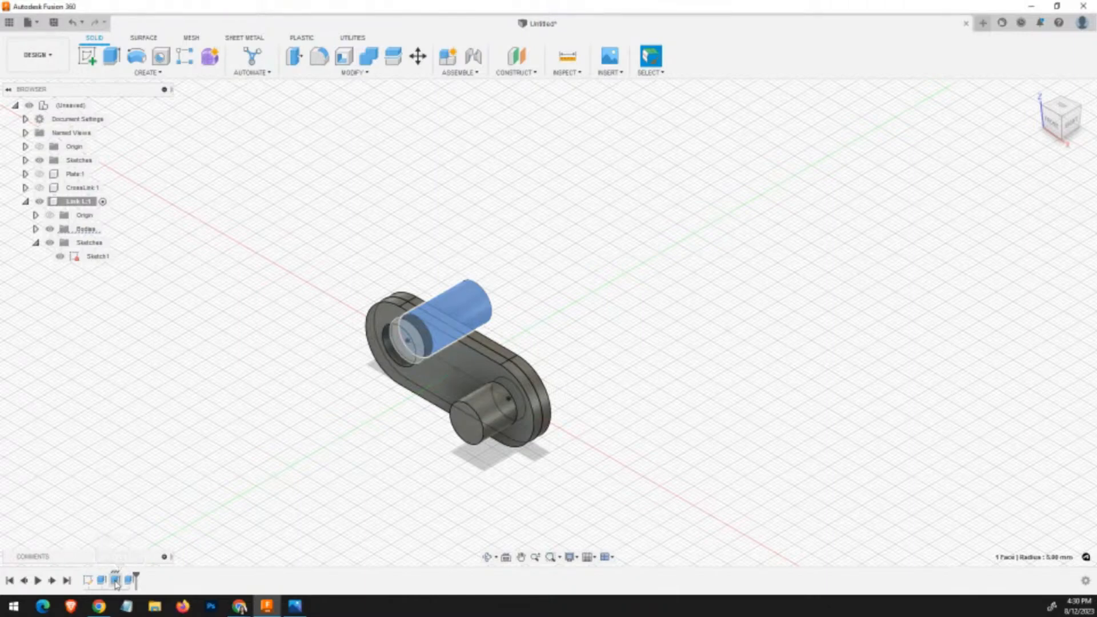
{"action": "left_click", "coordinate": [116, 581]}
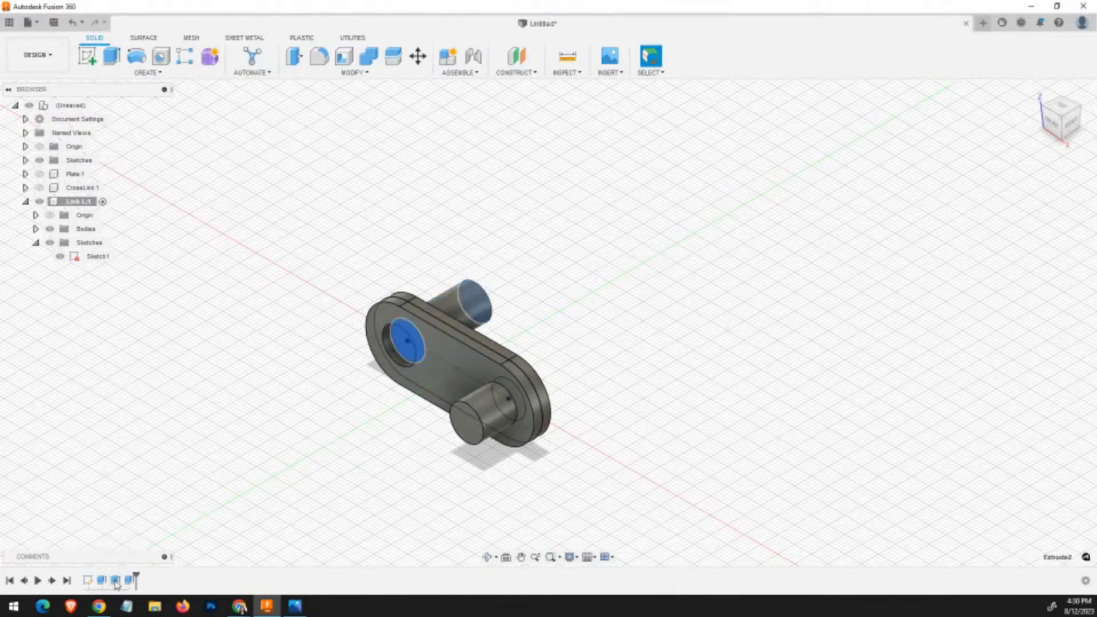
{"action": "right_click", "coordinate": [116, 581]}
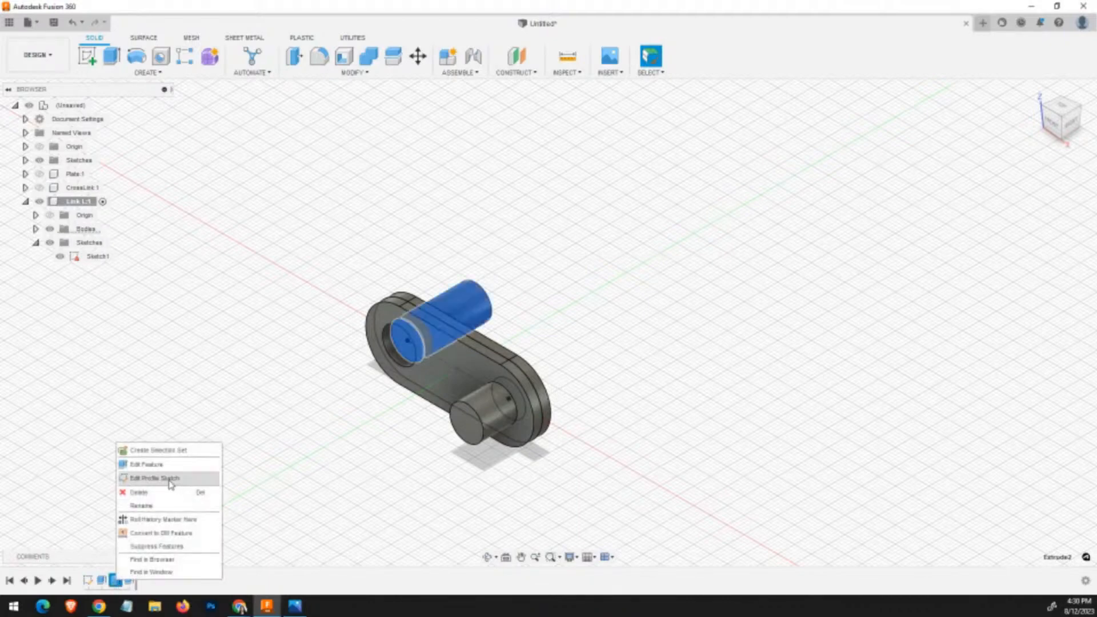
{"action": "left_click", "coordinate": [149, 464]}
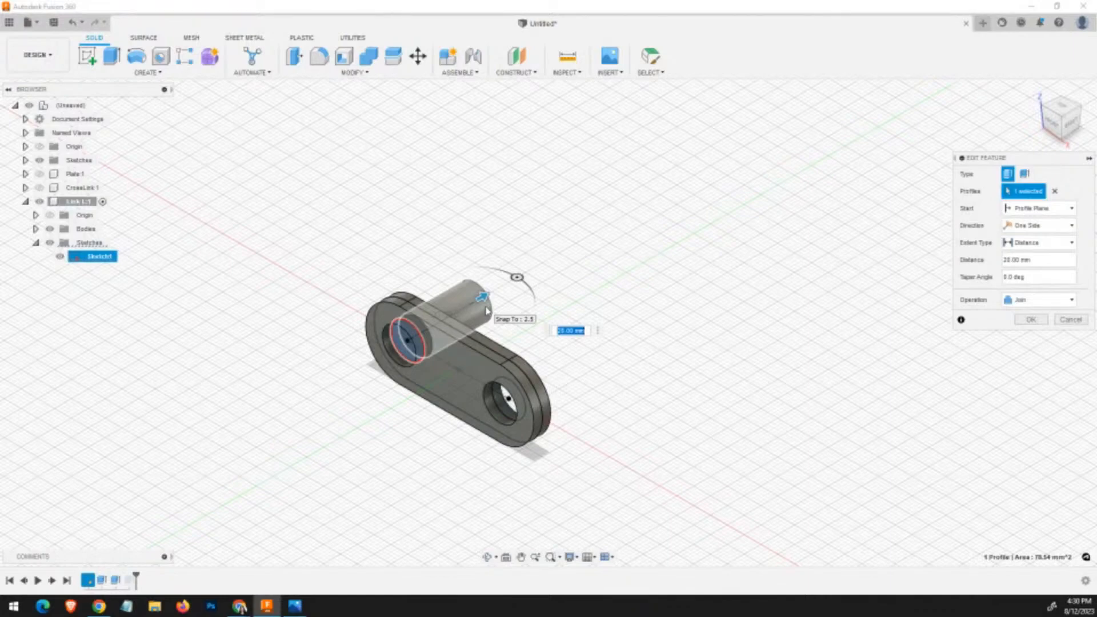
{"action": "key", "text": "BackSpace"}
{"action": "type", "text": "2"}
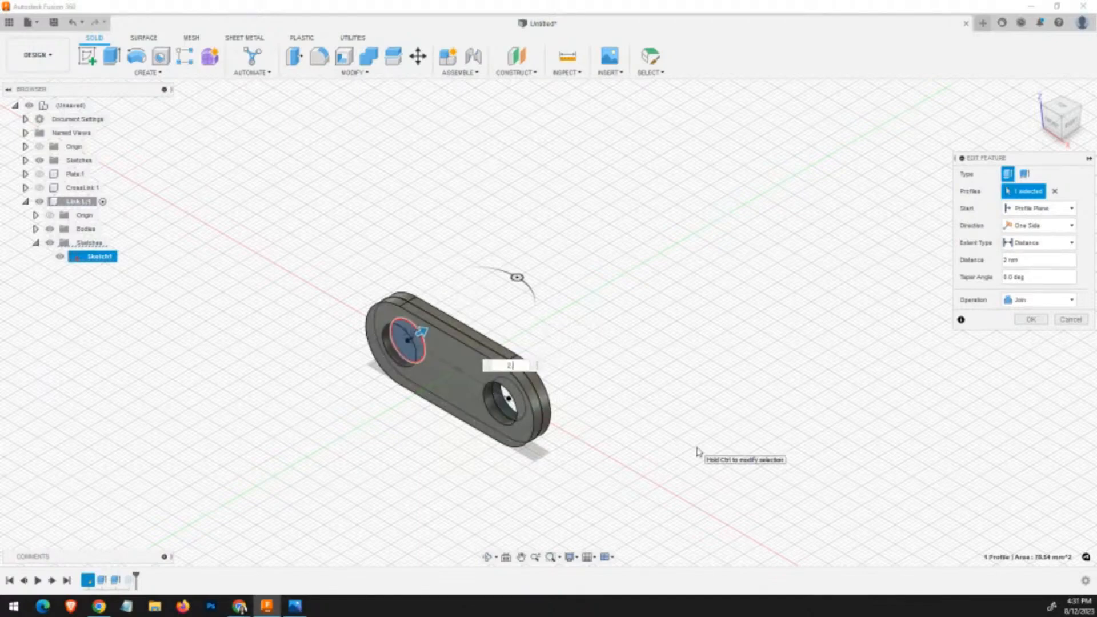
{"action": "type", "text": "."}
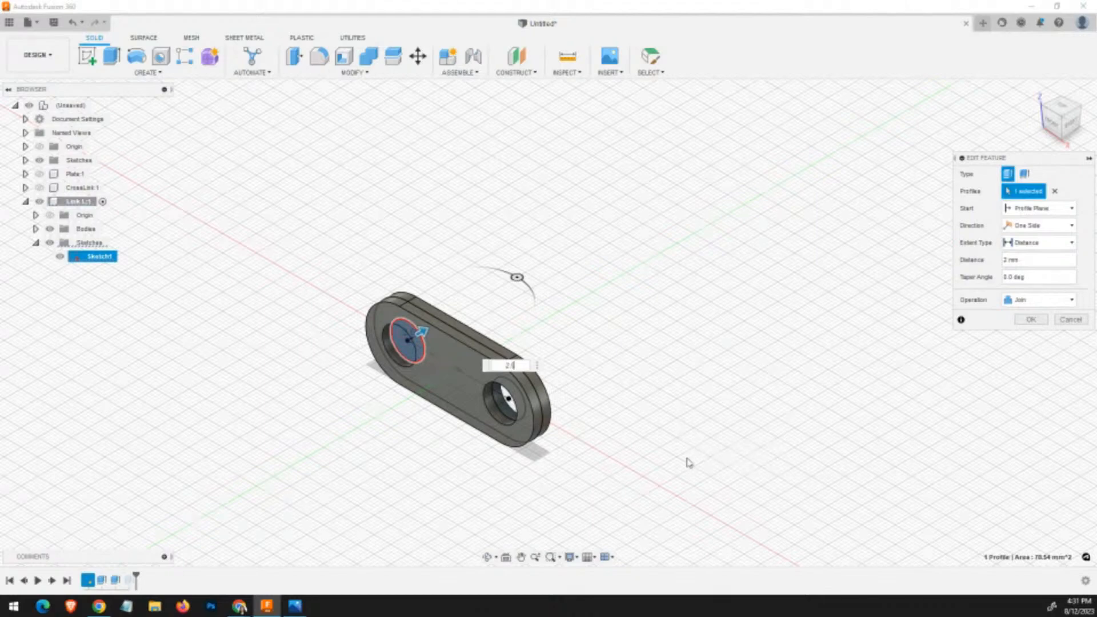
{"action": "type", "text": "5"}
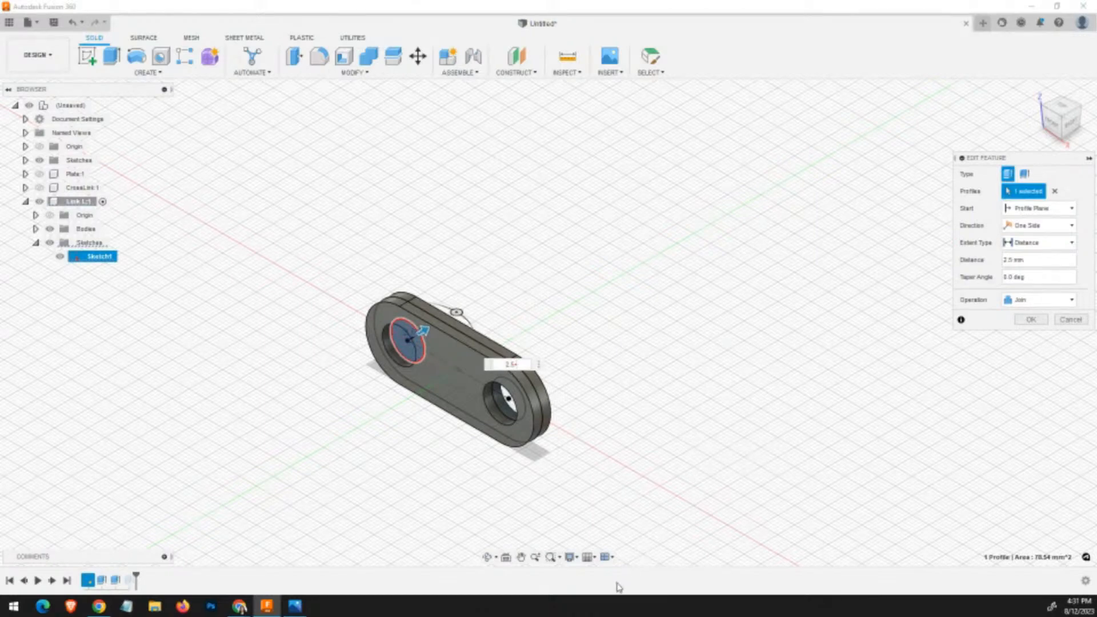
{"action": "type", "text": "+1"}
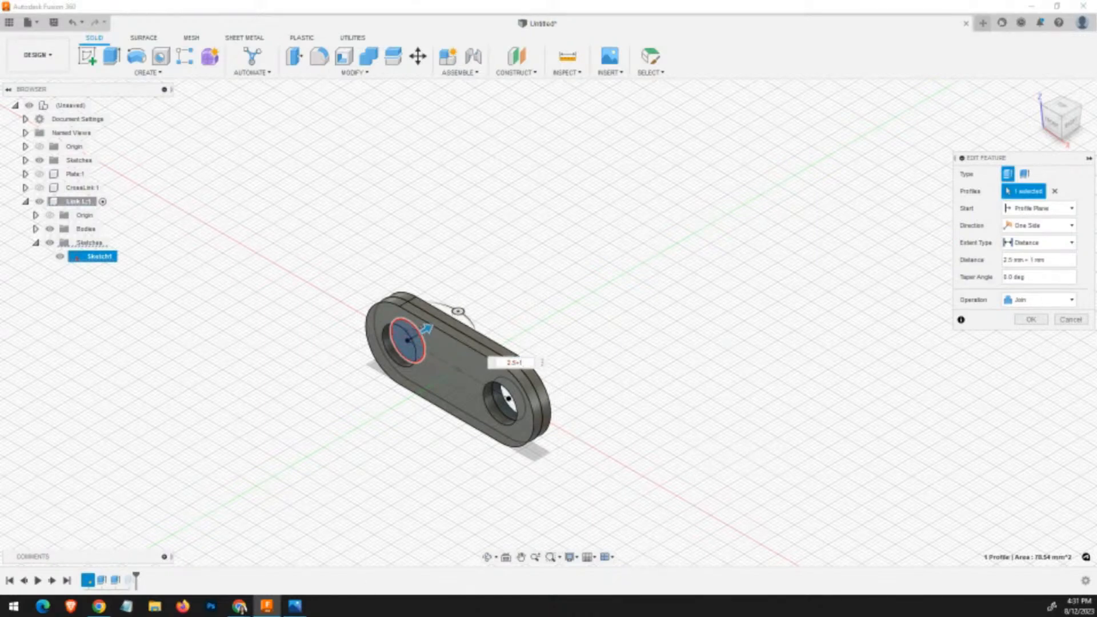
{"action": "left_click", "coordinate": [294, 607]}
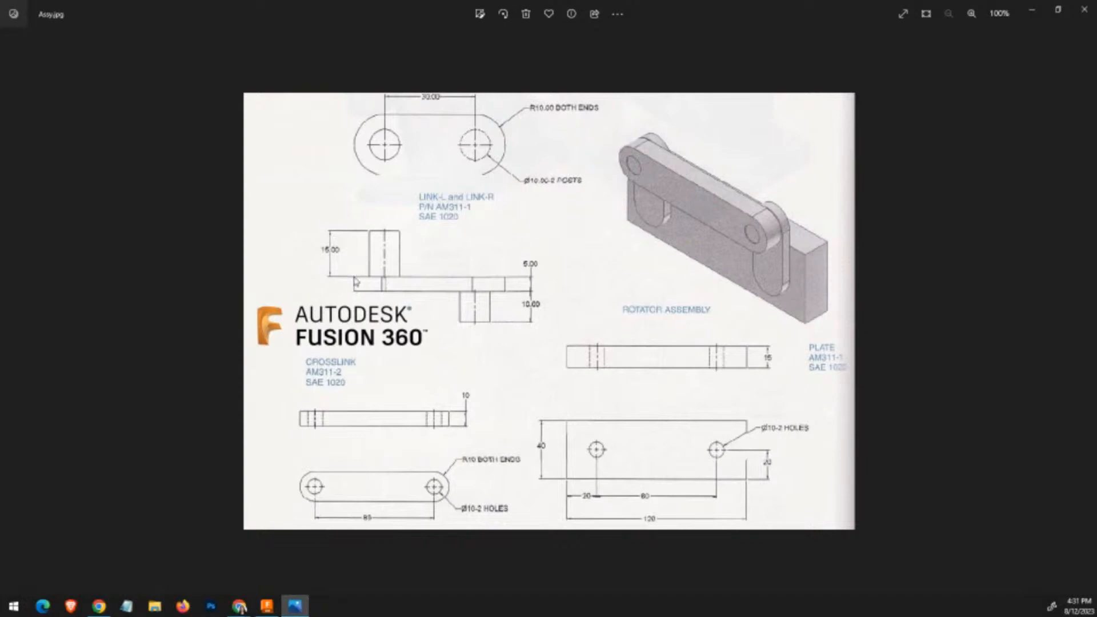
{"action": "key", "text": "alt+Tab"}
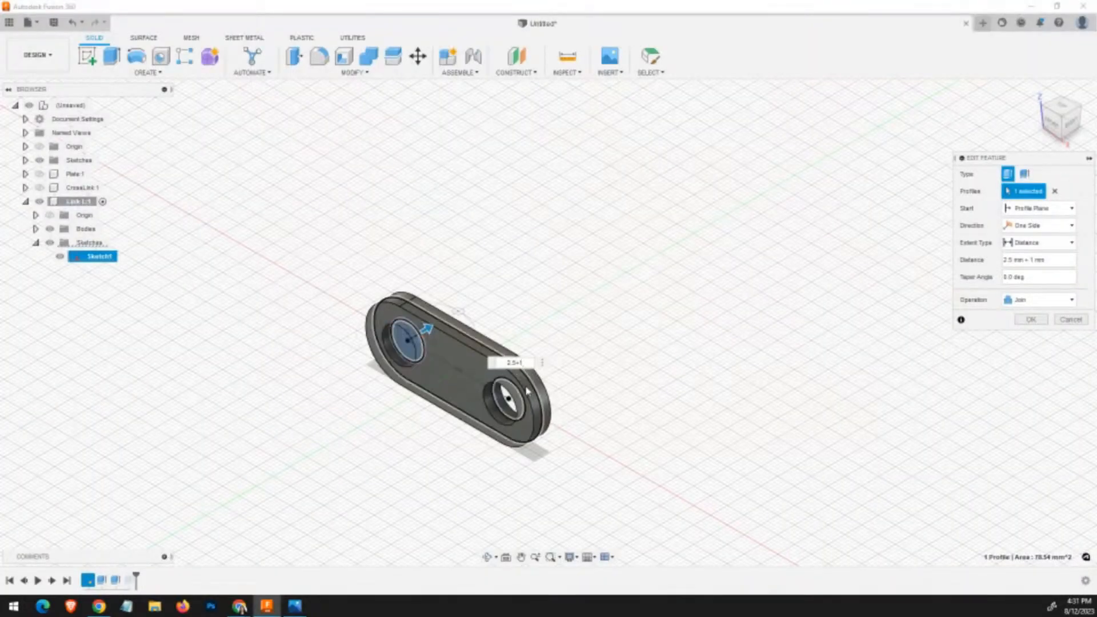
{"action": "type", "text": "5"}
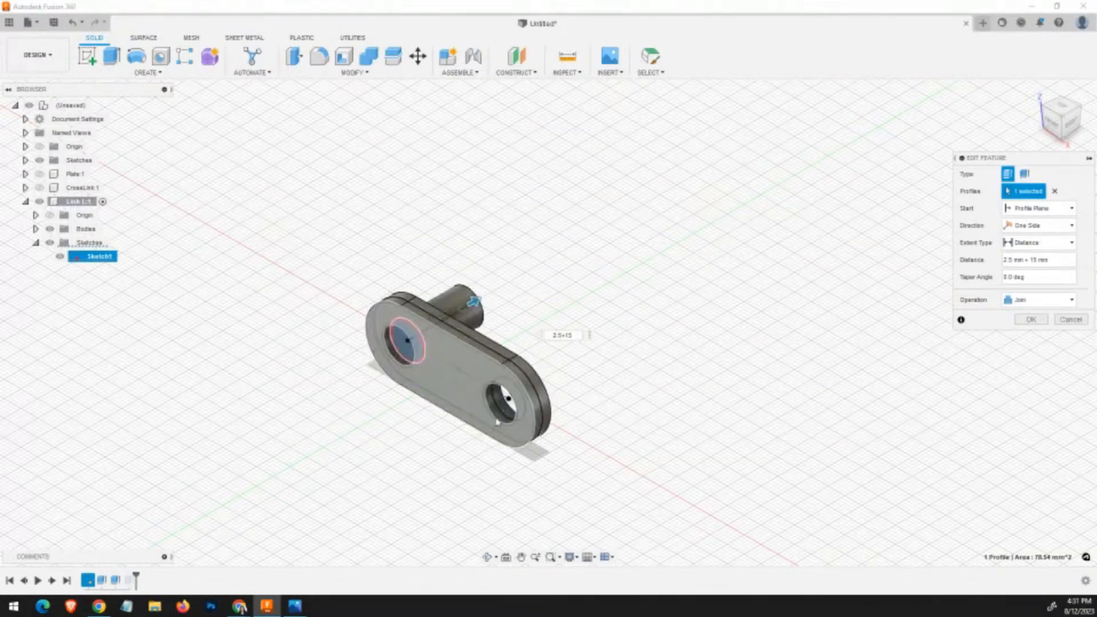
{"action": "key", "text": "Return"}
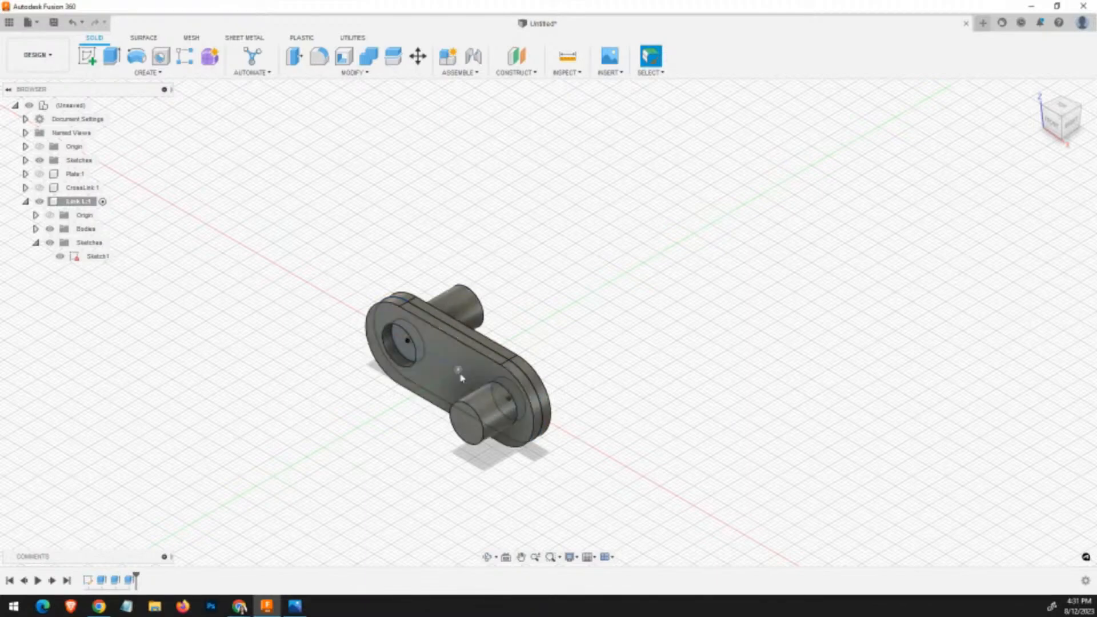
Hide the profile sketch of Link L and collapse the component in the browser.
{"action": "left_click", "coordinate": [64, 257]}
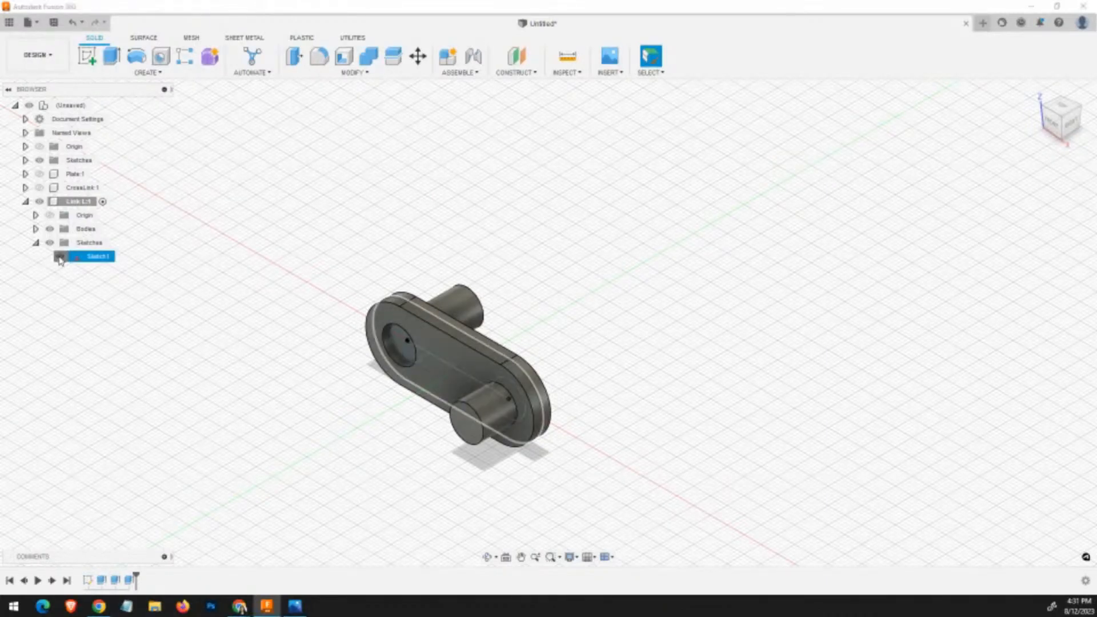
{"action": "left_click", "coordinate": [60, 258]}
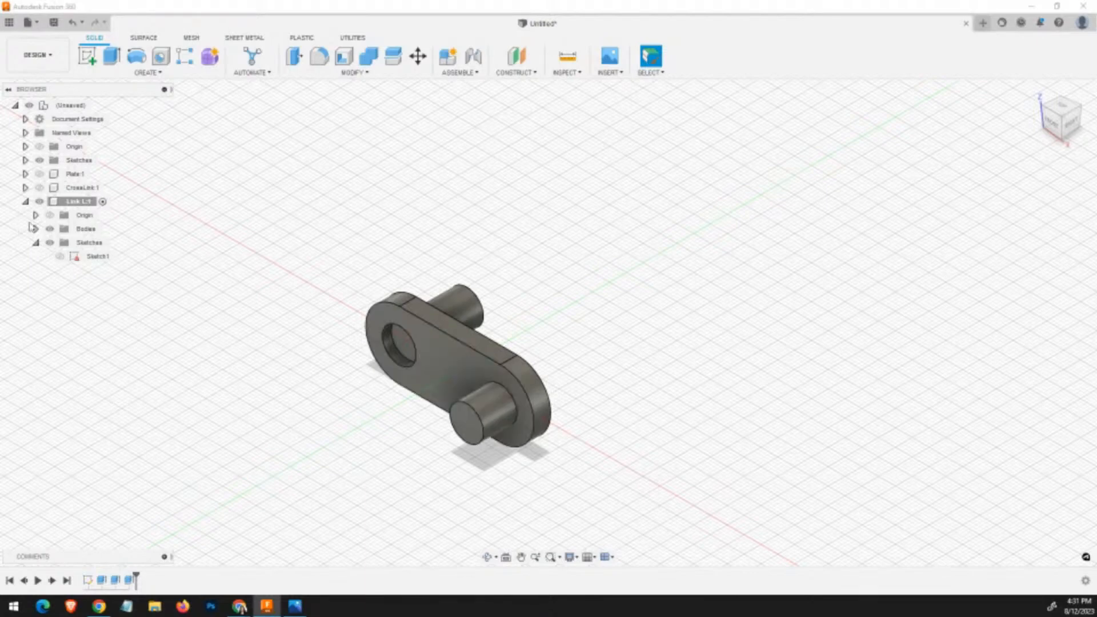
{"action": "left_click", "coordinate": [35, 243]}
{"action": "left_click", "coordinate": [25, 202]}
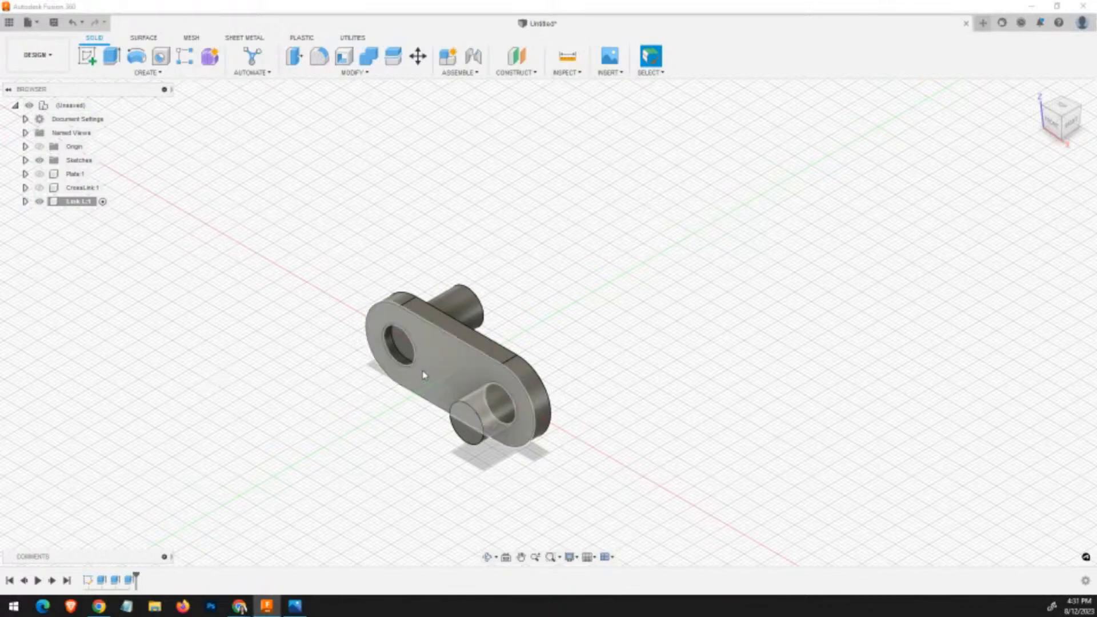
Create an active internal component named LinkR under the top-level assembly.
{"action": "right_click", "coordinate": [63, 108]}
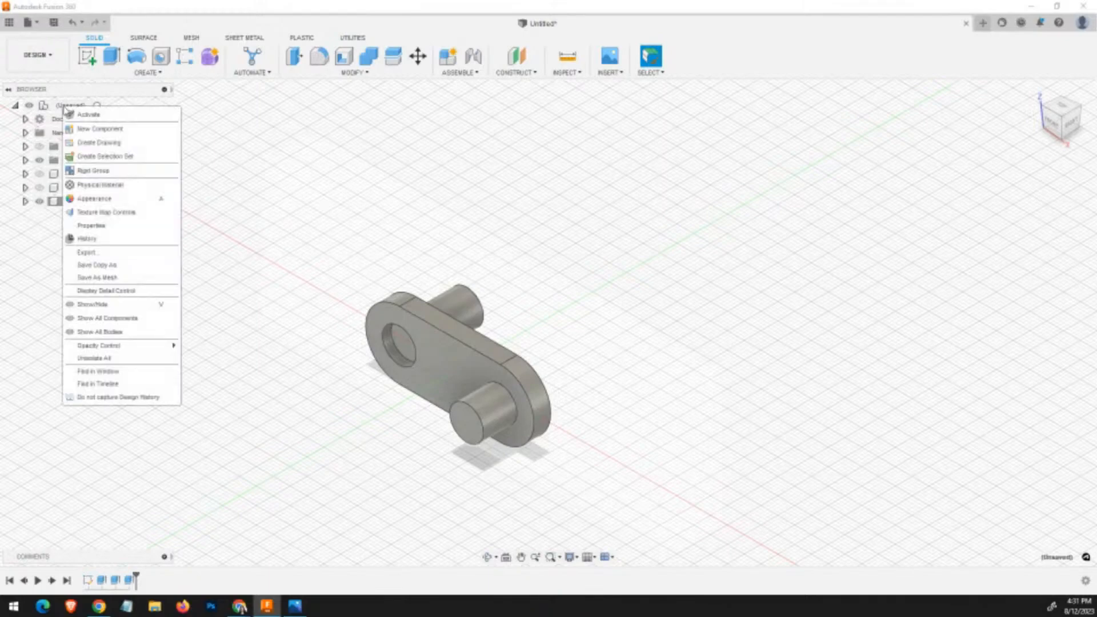
{"action": "left_click", "coordinate": [102, 134]}
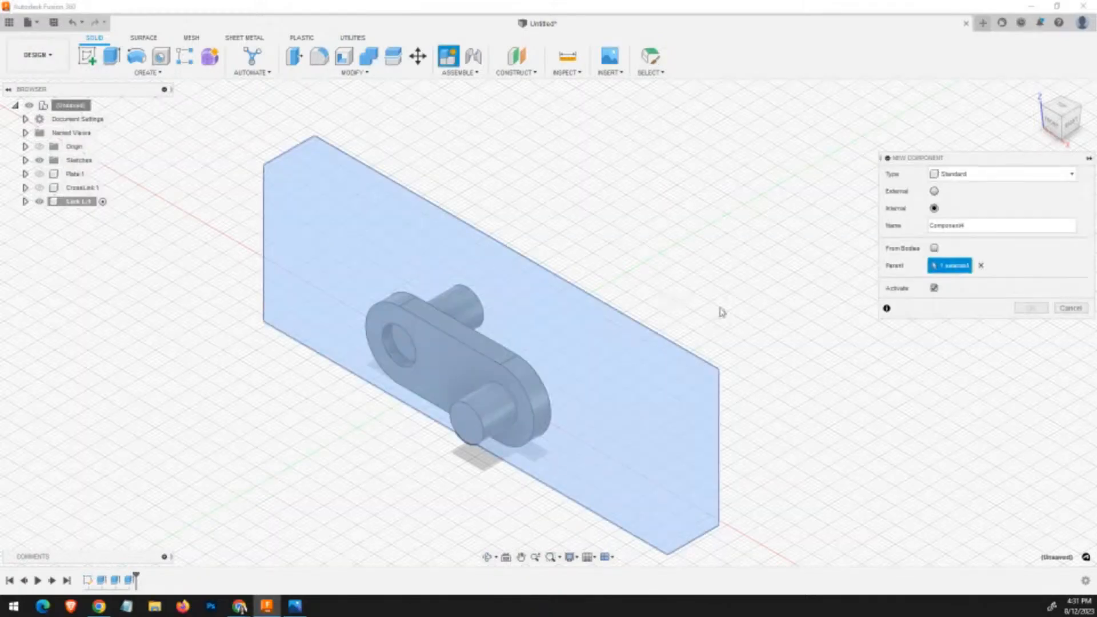
{"action": "double_click", "coordinate": [983, 226]}
{"action": "type", "text": "LinkR"}
{"action": "left_click", "coordinate": [1032, 309]}
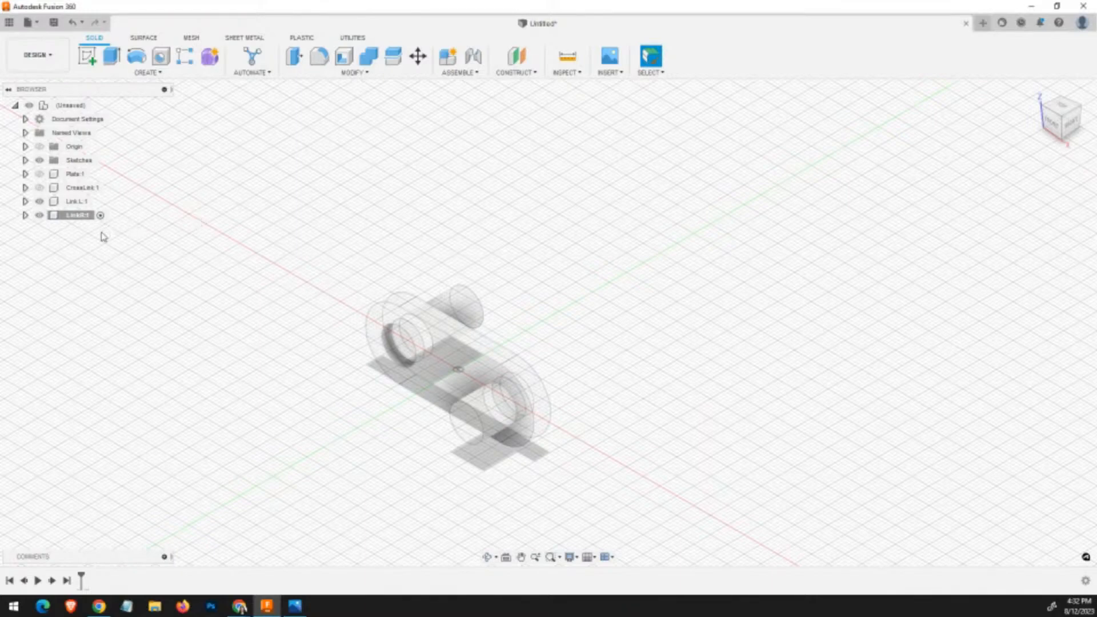
Copy the Link L component to the clipboard.
{"action": "left_click", "coordinate": [76, 202]}
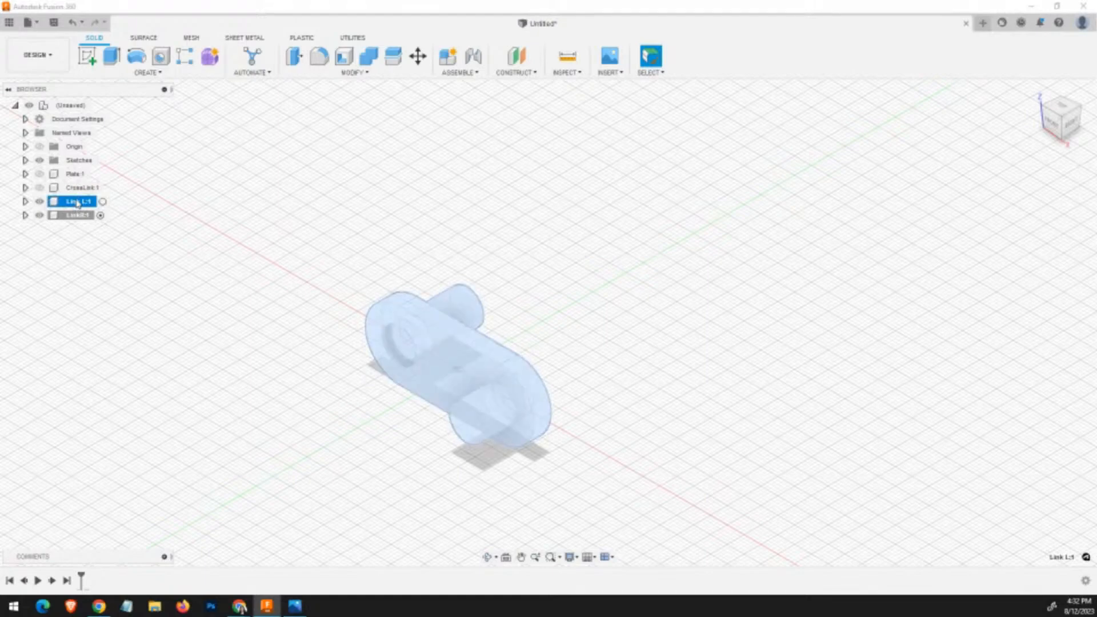
{"action": "right_click", "coordinate": [76, 205]}
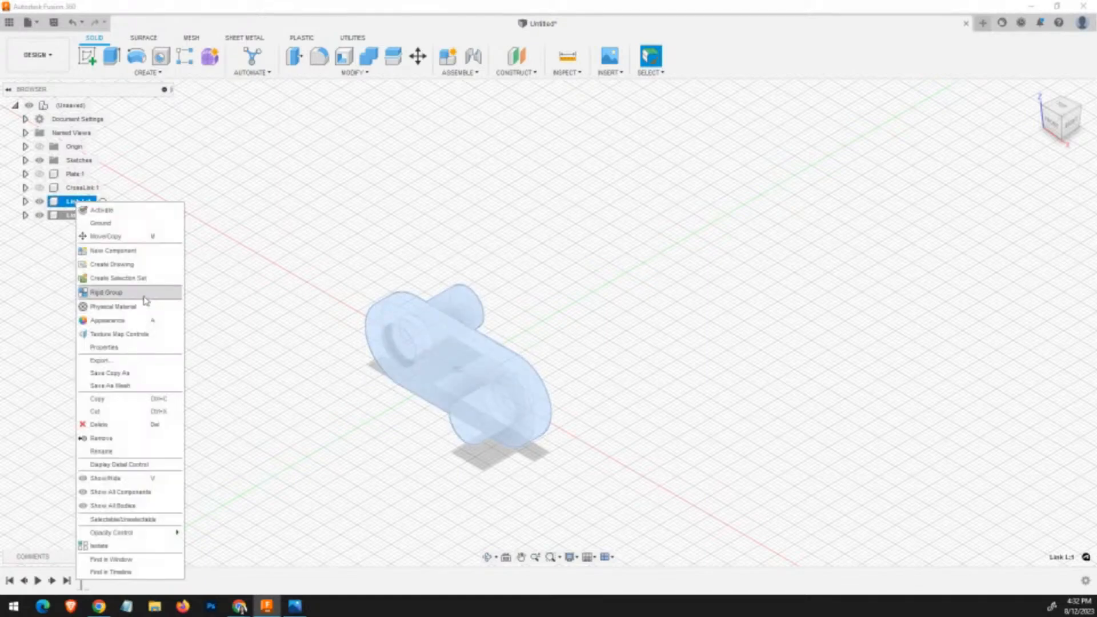
{"action": "left_click", "coordinate": [136, 403]}
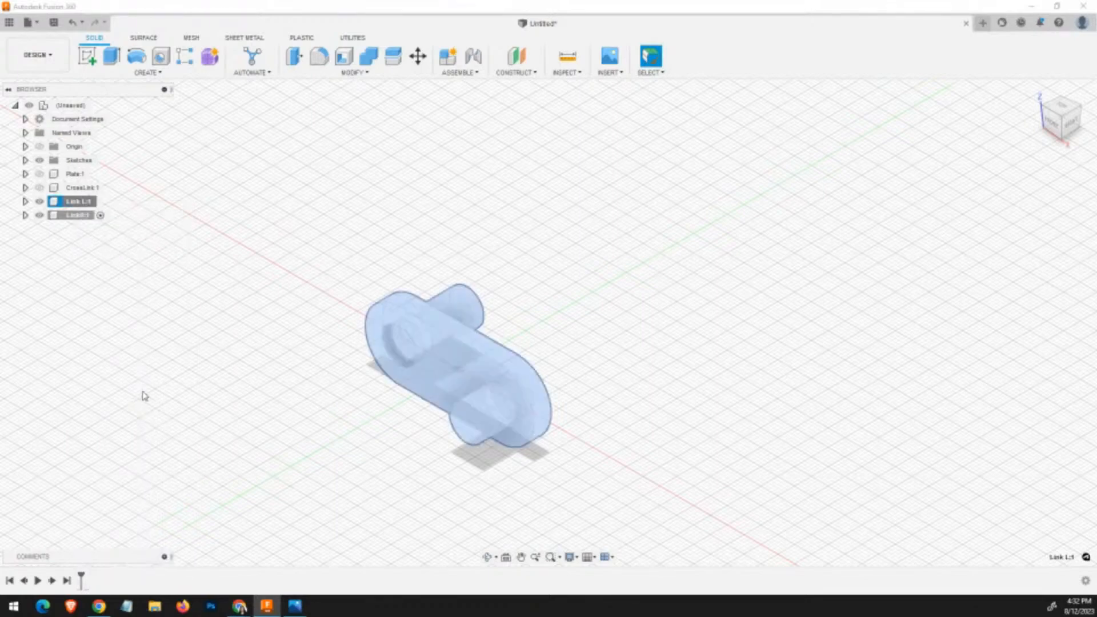
Paste the copied link into the LinkR component and move it -38 mm along Y.
{"action": "left_click", "coordinate": [79, 216]}
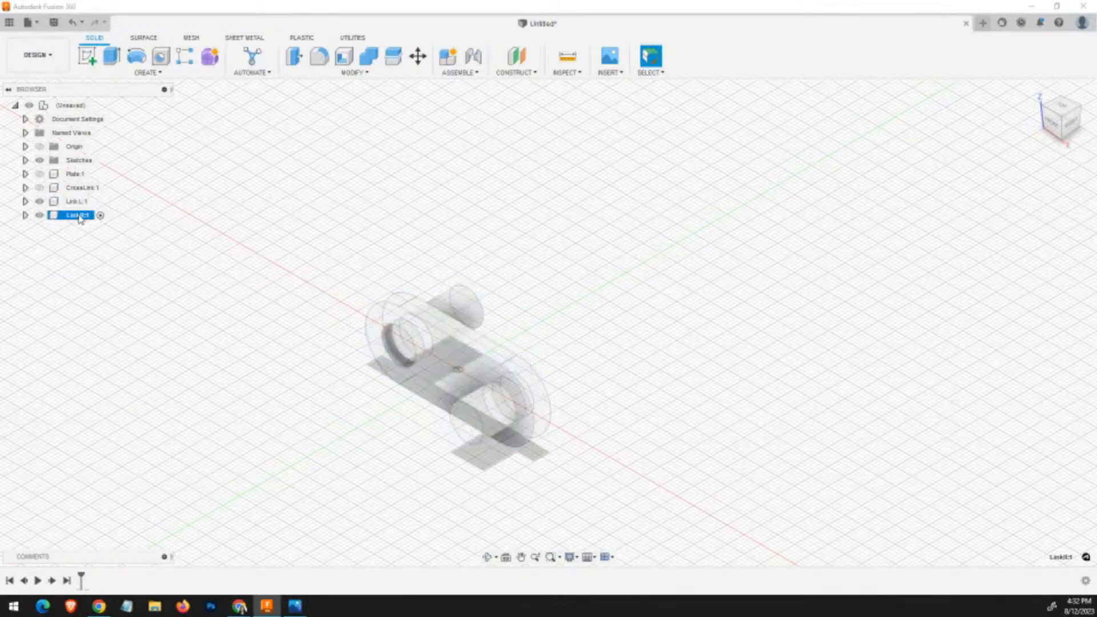
{"action": "right_click", "coordinate": [80, 219]}
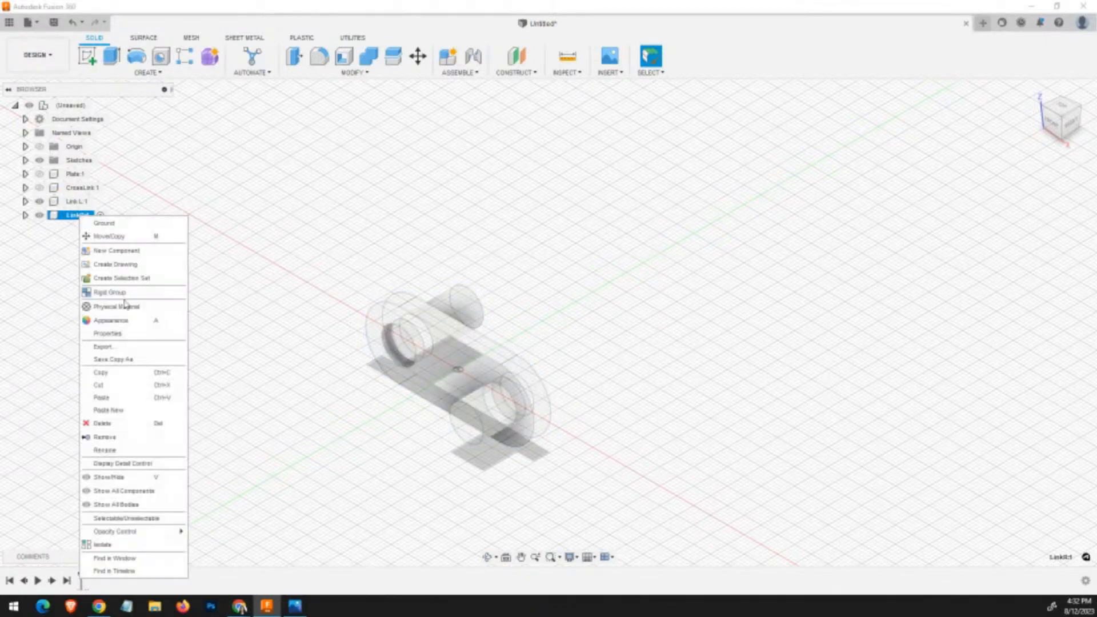
{"action": "left_click", "coordinate": [124, 399]}
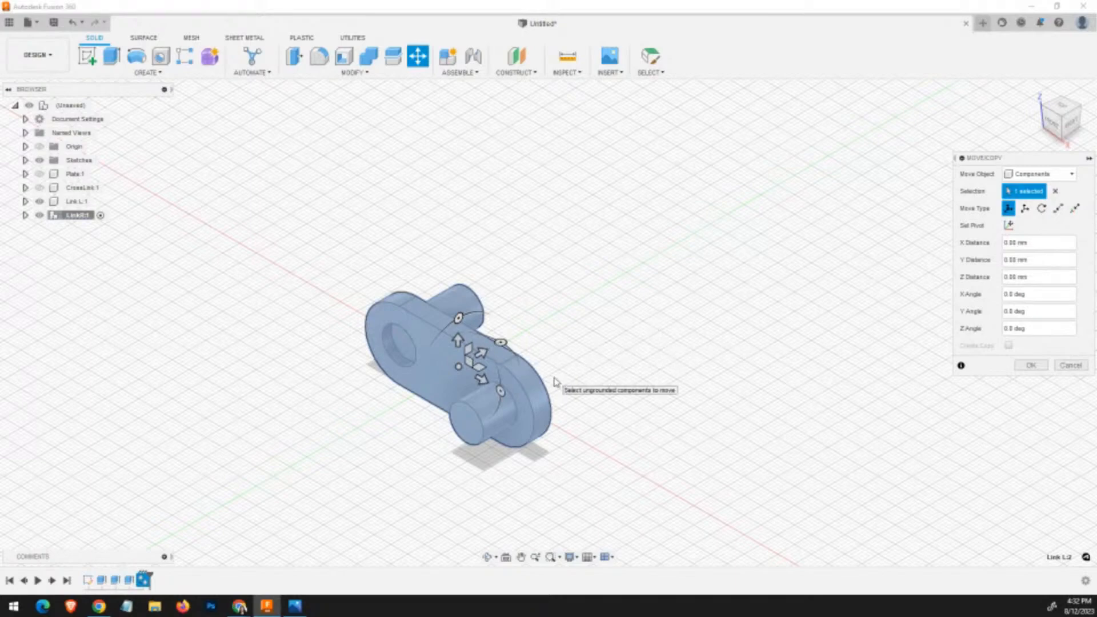
{"action": "left_click_drag", "start_coordinate": [457, 341], "coordinate": [352, 413]}
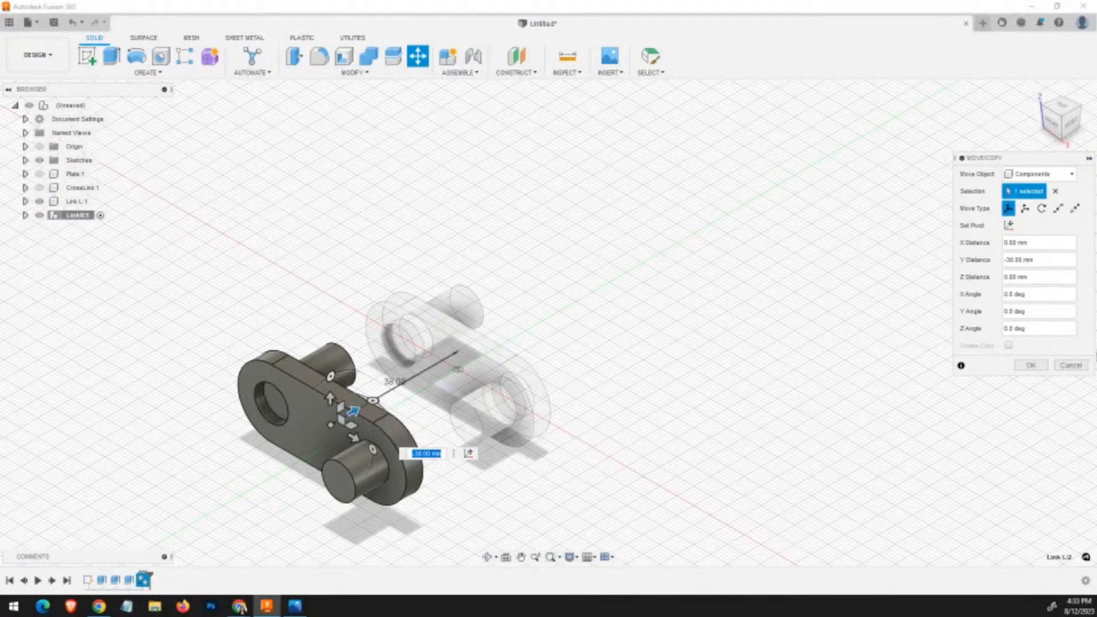
{"action": "left_click", "coordinate": [1032, 366]}
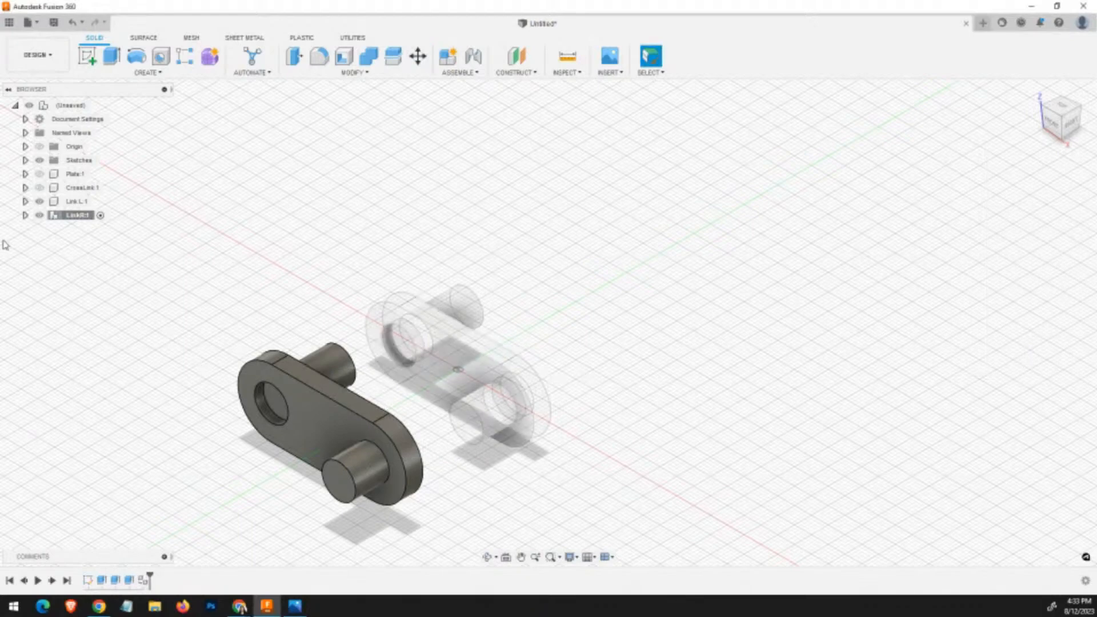
Show the CrossLink and Plate components and activate the top-level assembly.
{"action": "left_click", "coordinate": [39, 188]}
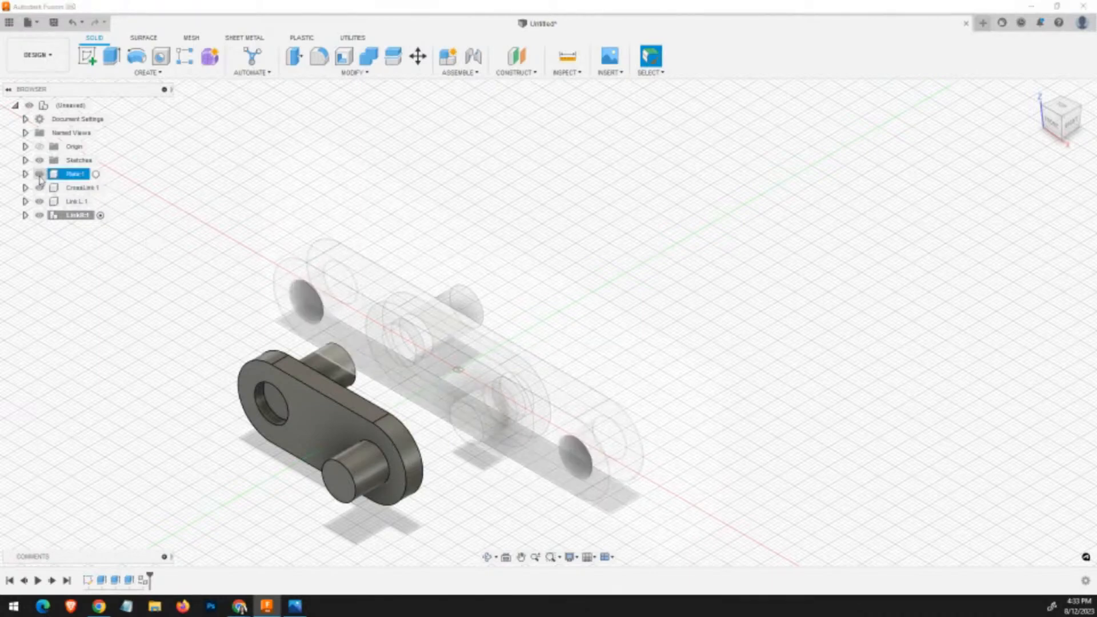
{"action": "left_click", "coordinate": [39, 174]}
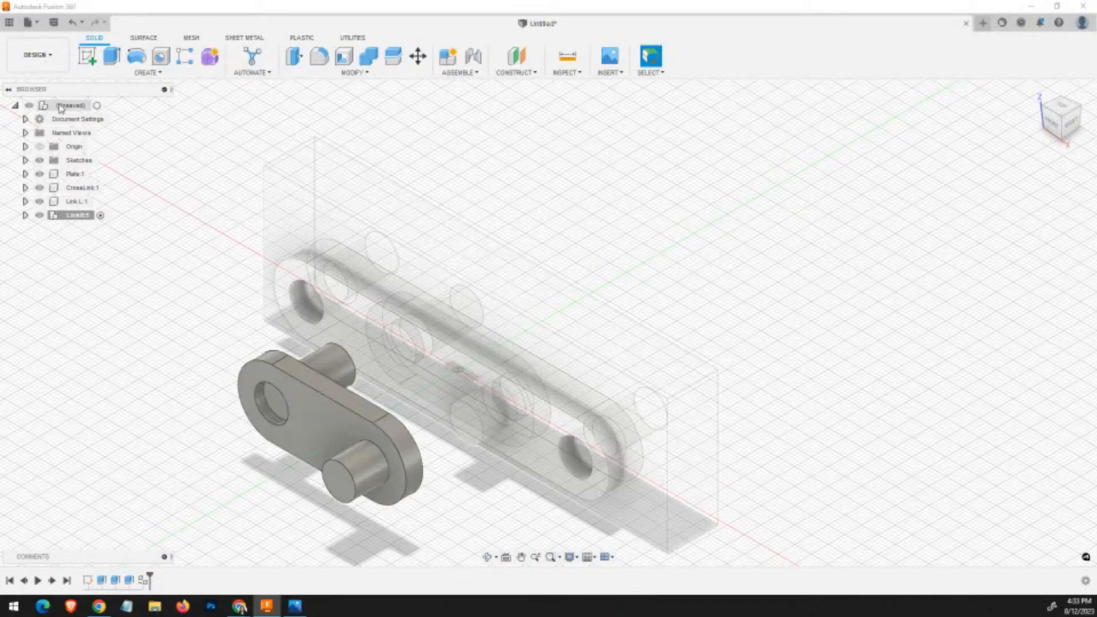
{"action": "right_click", "coordinate": [61, 107]}
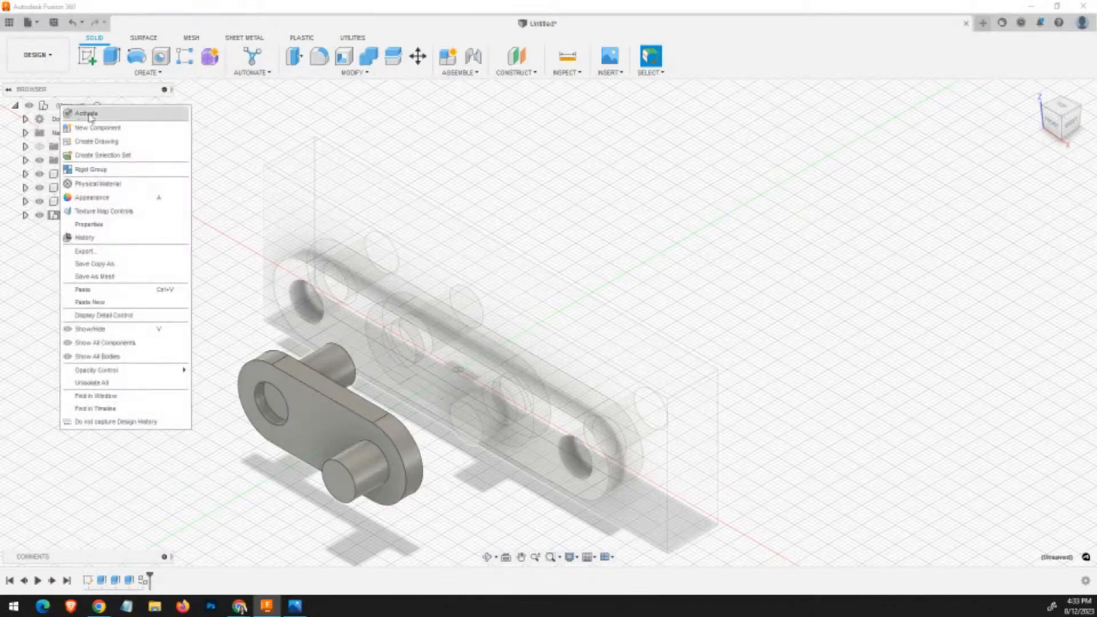
{"action": "left_click", "coordinate": [88, 114]}
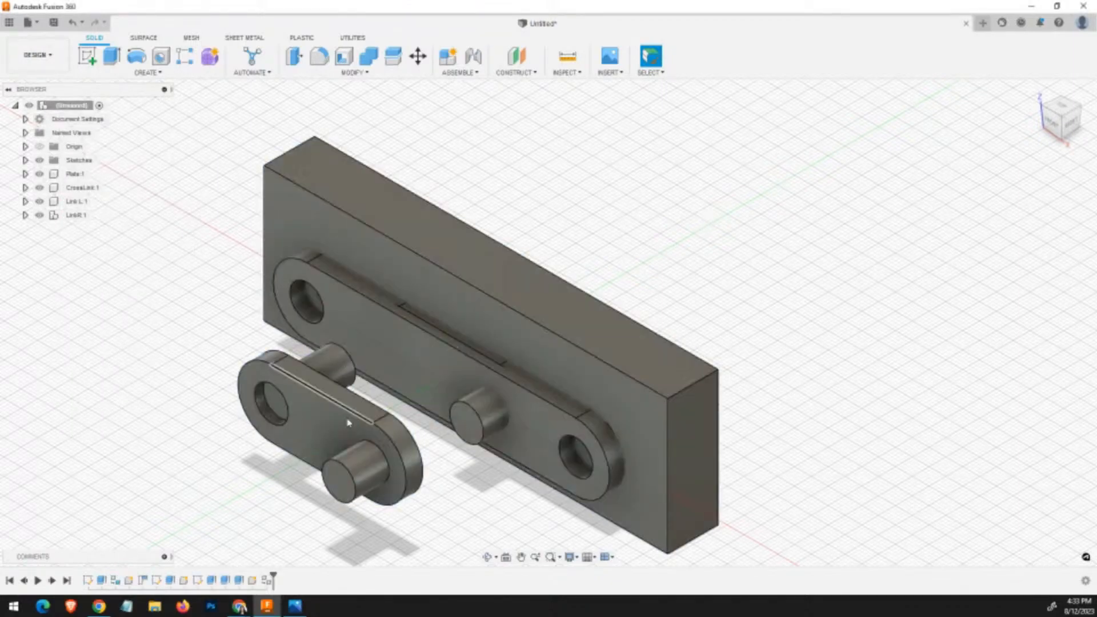
Pull the two links and the CrossLink away from the plate, spreading all four components apart in free space.
{"action": "left_click_drag", "start_coordinate": [348, 423], "coordinate": [150, 361]}
{"action": "left_click_drag", "start_coordinate": [391, 361], "coordinate": [309, 439]}
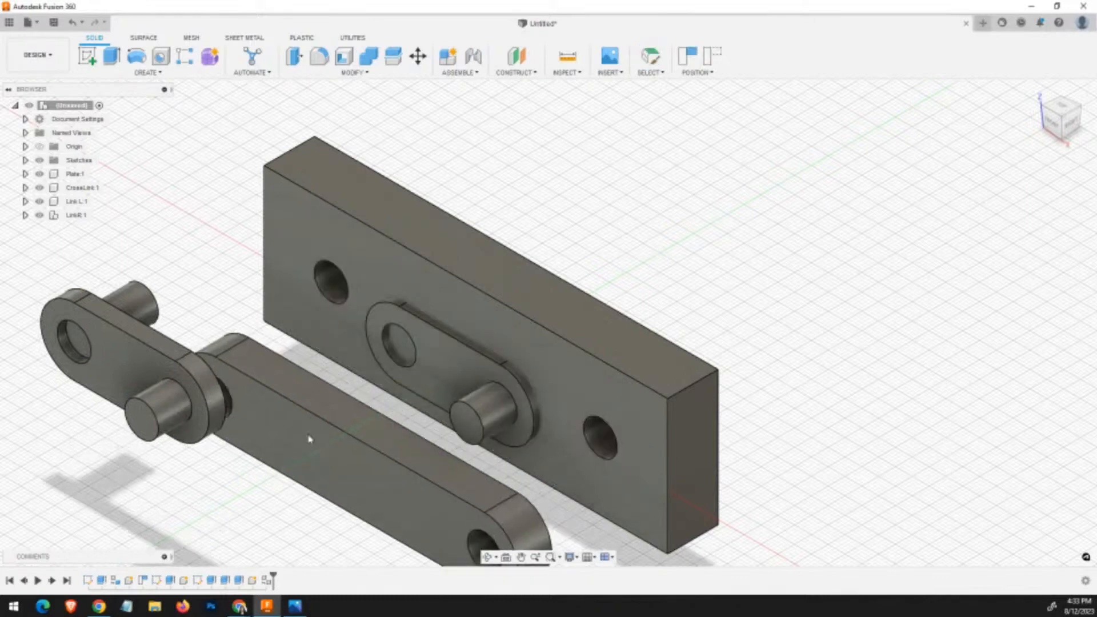
{"action": "left_click_drag", "start_coordinate": [518, 343], "coordinate": [681, 215]}
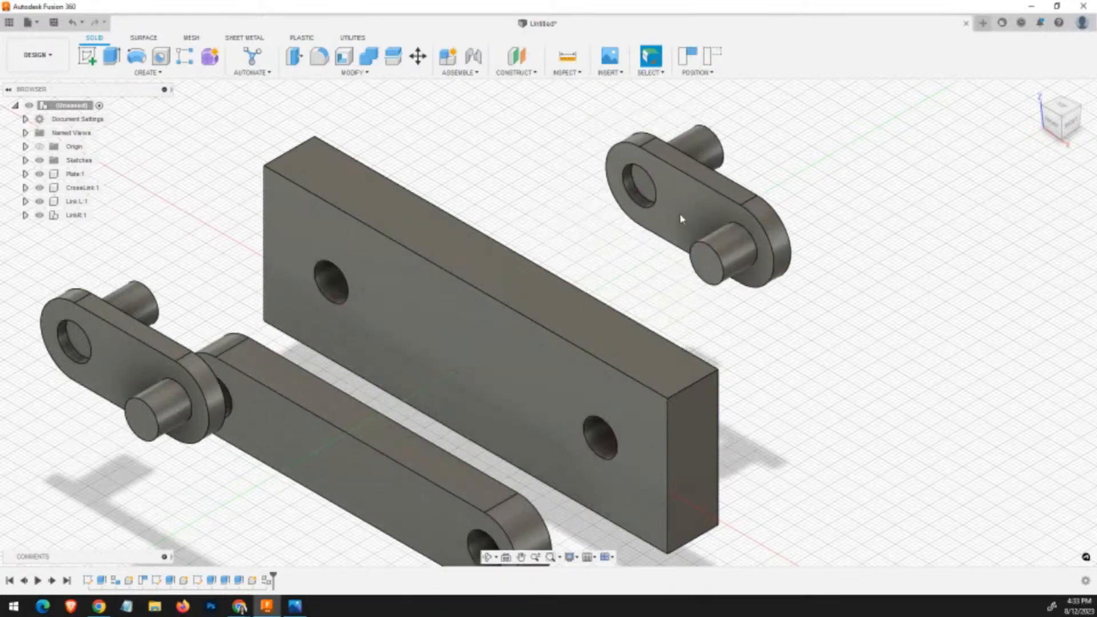
{"action": "scroll", "coordinate": [520, 331], "scroll_direction": "down", "scroll_amount": 5}
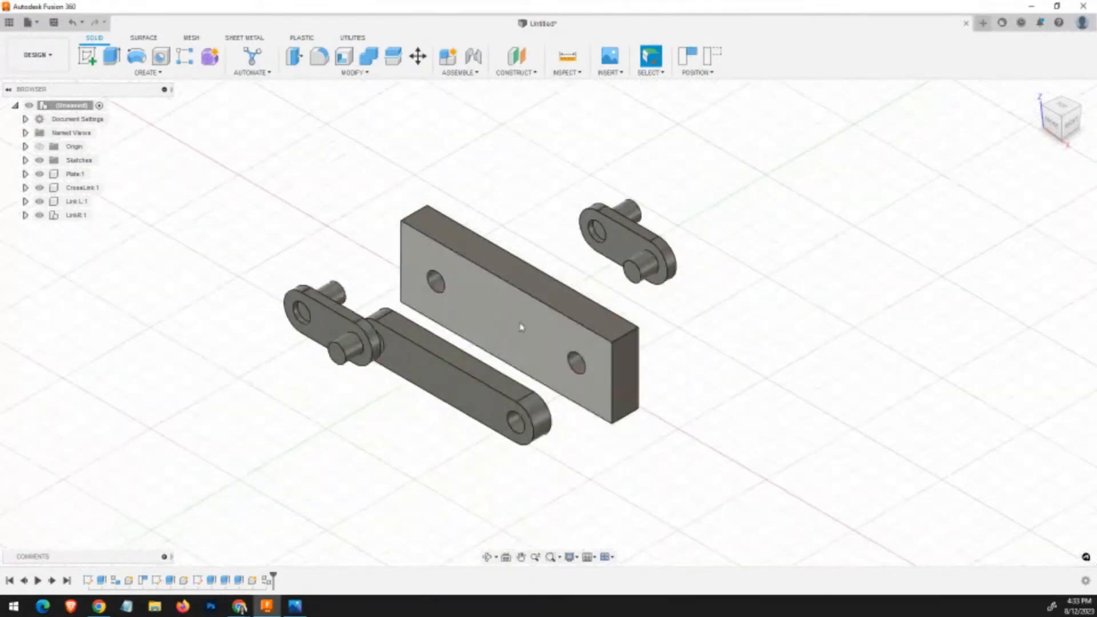
{"action": "left_click_drag", "start_coordinate": [530, 316], "coordinate": [486, 251]}
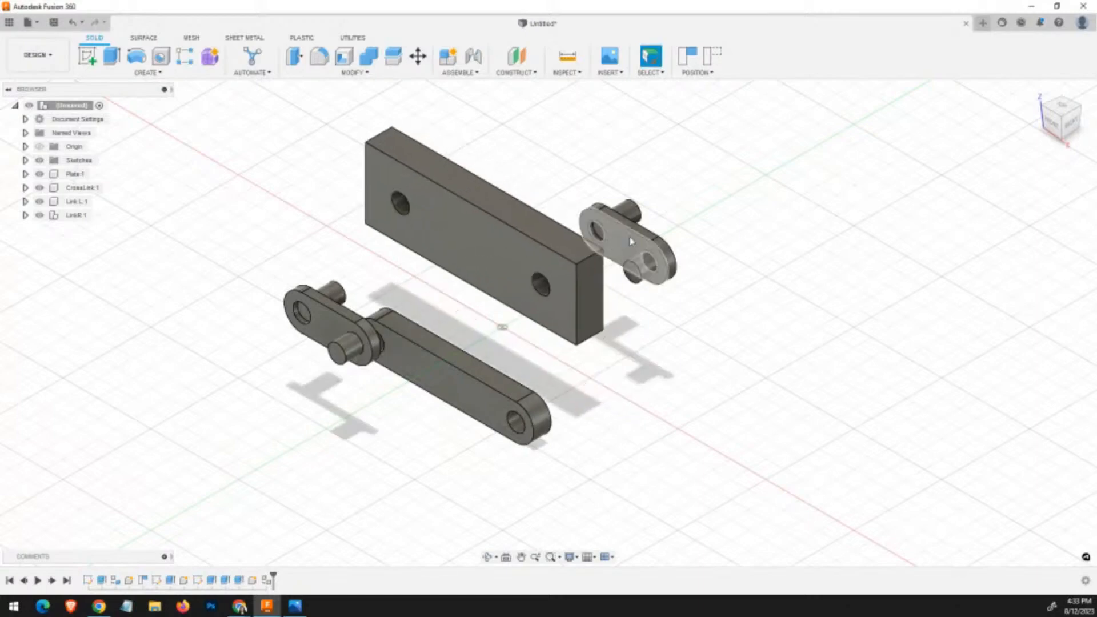
{"action": "left_click_drag", "start_coordinate": [632, 241], "coordinate": [716, 256]}
{"action": "left_click_drag", "start_coordinate": [467, 418], "coordinate": [486, 394]}
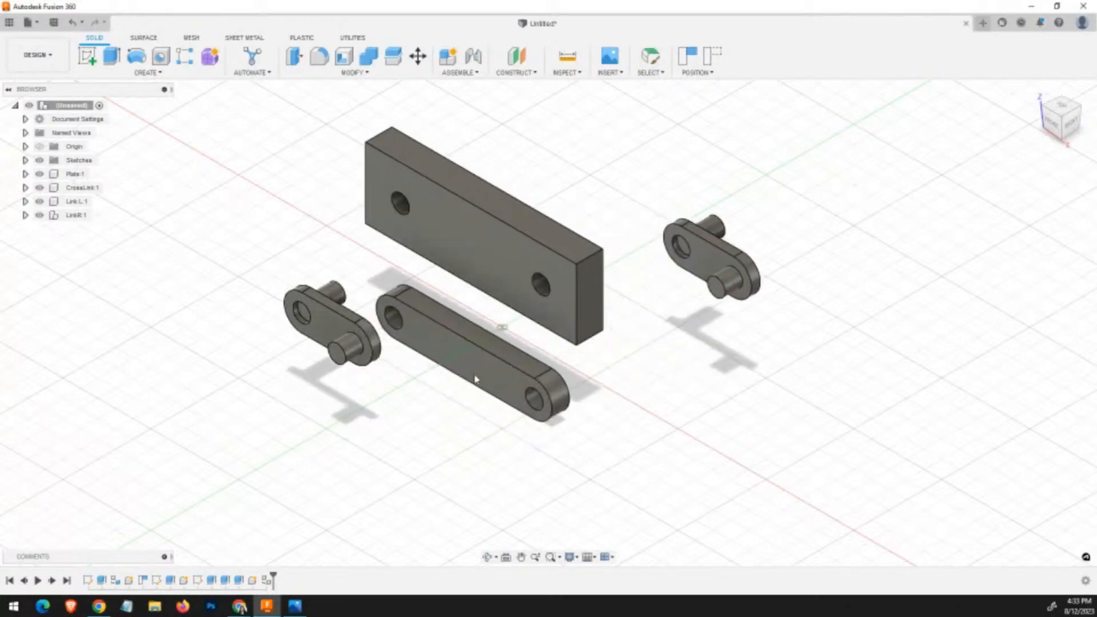
{"action": "left_click_drag", "start_coordinate": [333, 328], "coordinate": [217, 330]}
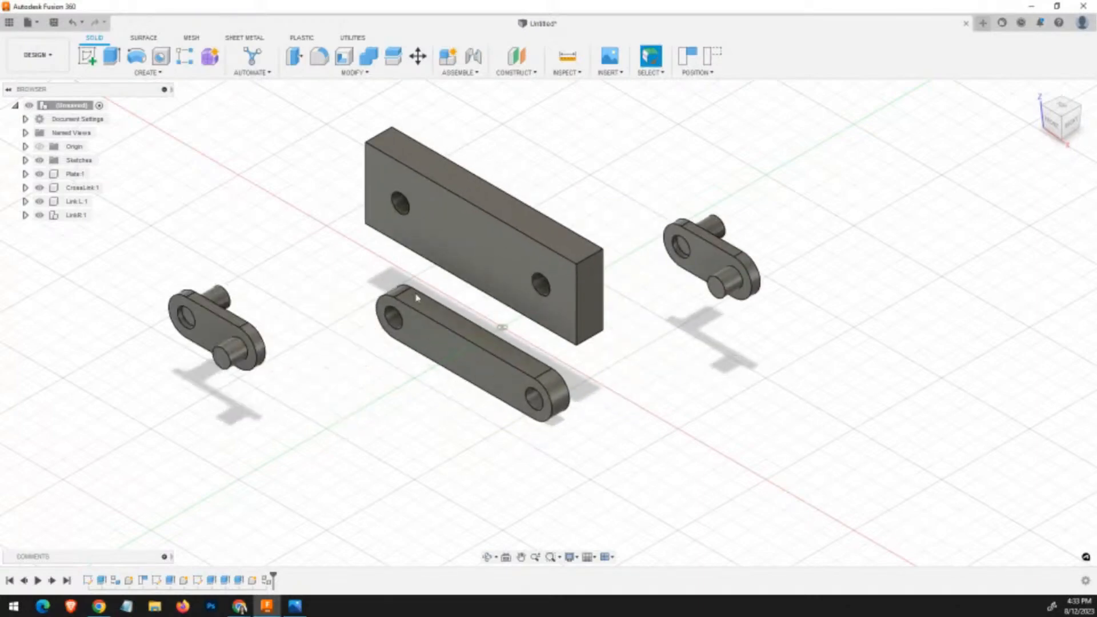
{"action": "left_click_drag", "start_coordinate": [465, 245], "coordinate": [485, 234]}
{"action": "left_click_drag", "start_coordinate": [463, 360], "coordinate": [415, 333]}
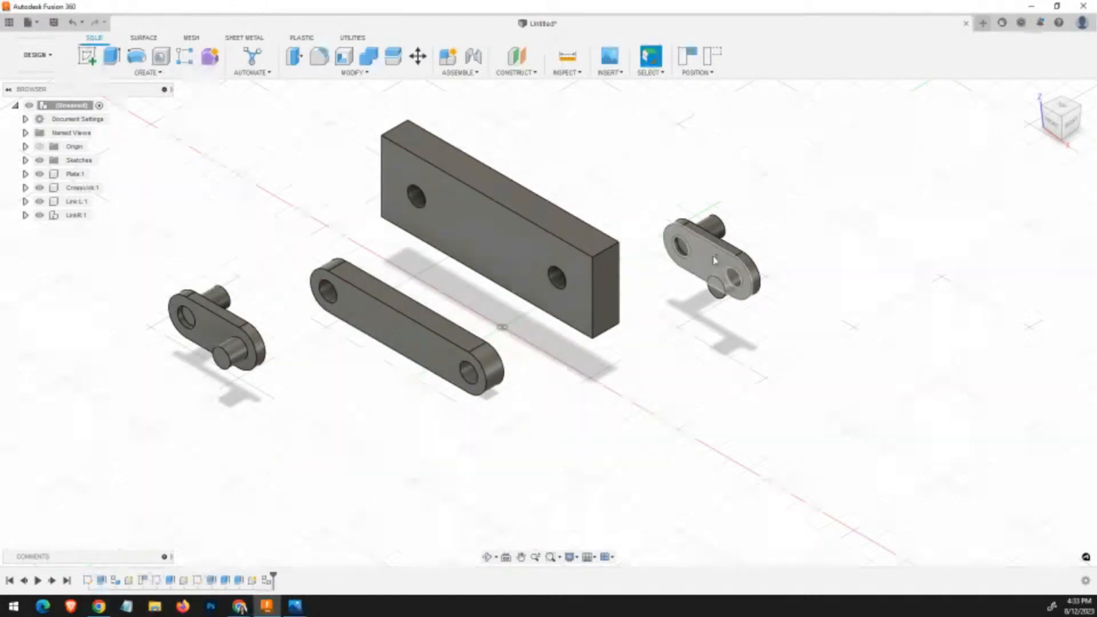
{"action": "left_click_drag", "start_coordinate": [693, 259], "coordinate": [356, 426]}
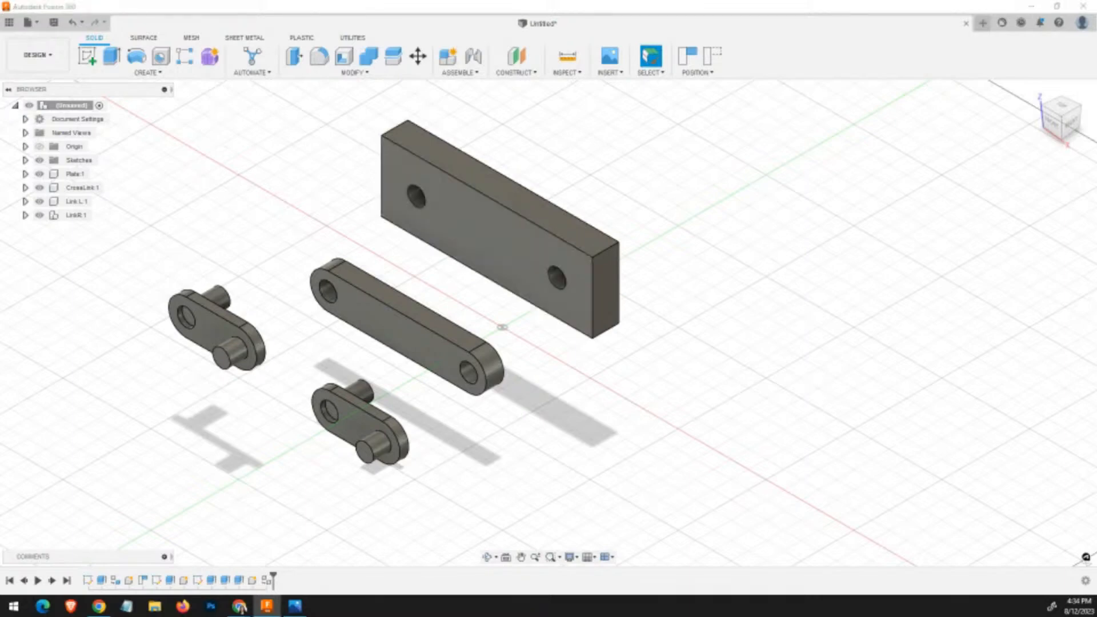
Rearrange the loose components so the CrossLink and both links sit together in front of the plate, with clear space between them.
{"action": "left_click", "coordinate": [239, 607]}
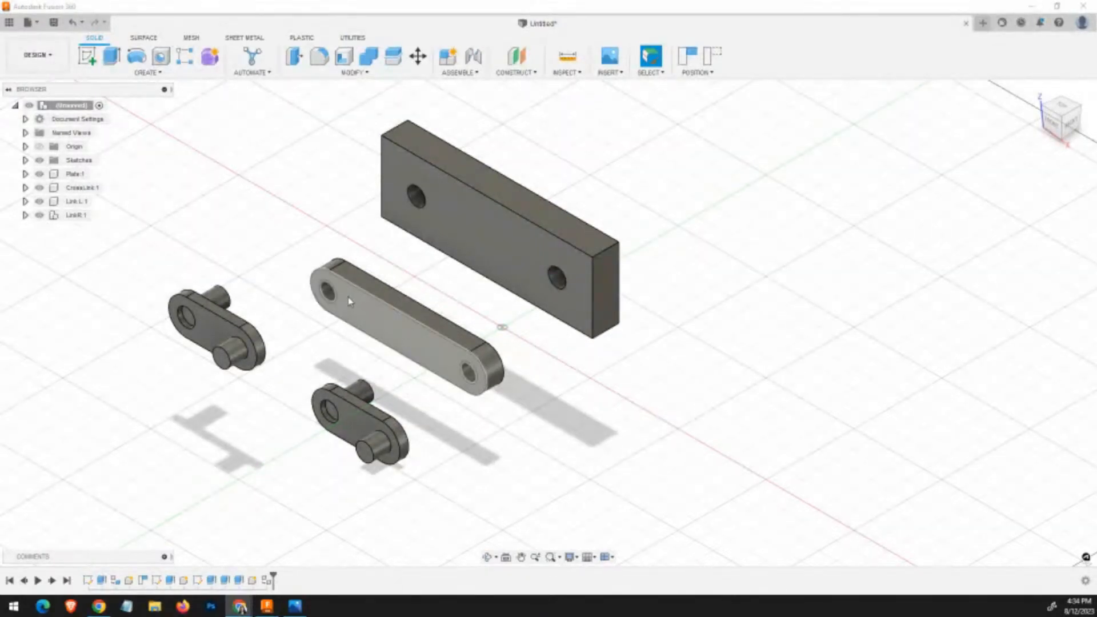
{"action": "left_click_drag", "start_coordinate": [492, 213], "coordinate": [529, 230]}
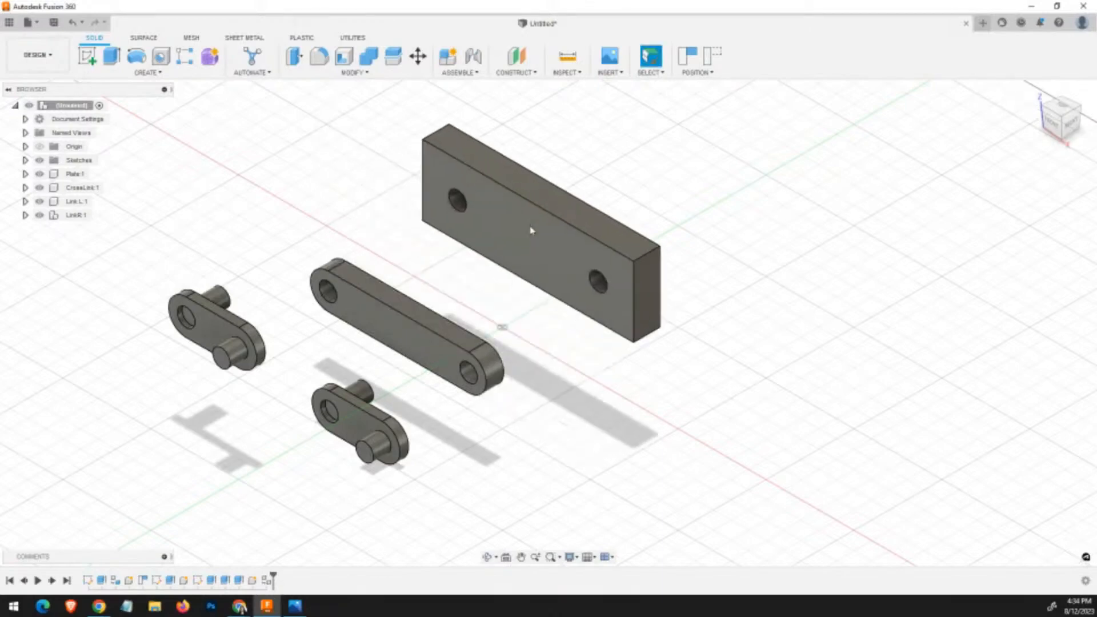
{"action": "left_click_drag", "start_coordinate": [406, 328], "coordinate": [396, 279]}
{"action": "left_click_drag", "start_coordinate": [200, 316], "coordinate": [153, 283]}
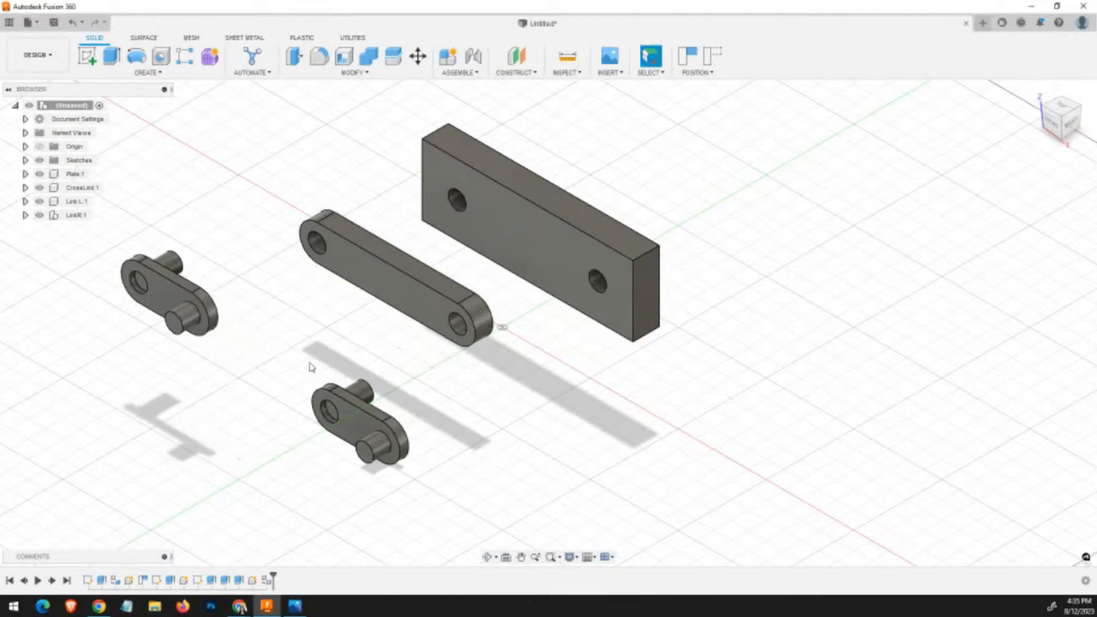
{"action": "left_click_drag", "start_coordinate": [340, 388], "coordinate": [270, 356]}
{"action": "left_click_drag", "start_coordinate": [378, 294], "coordinate": [322, 335]}
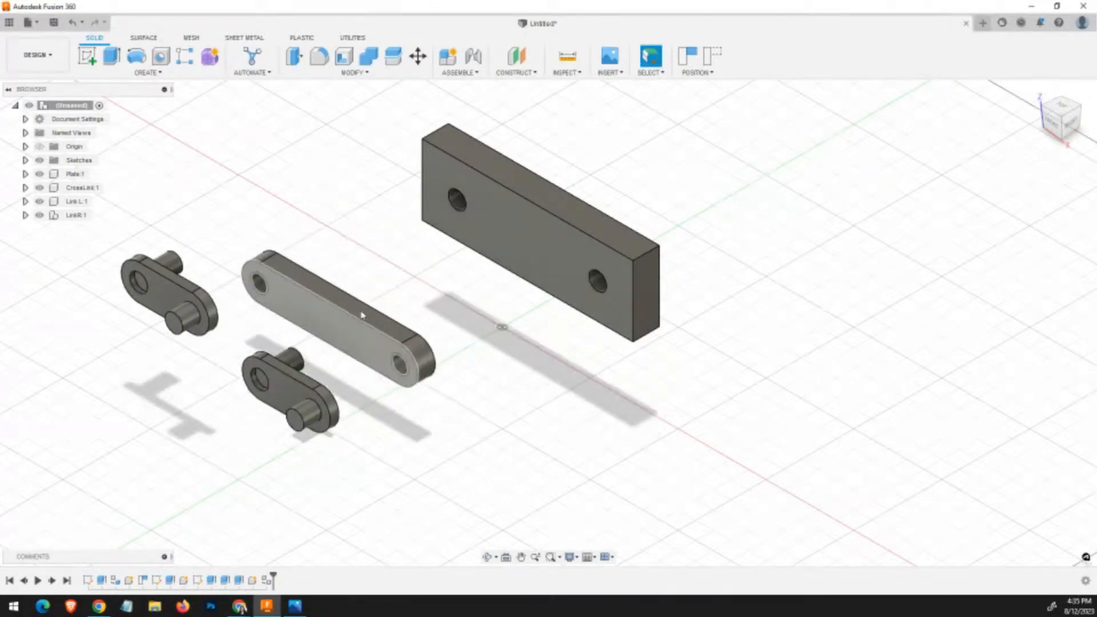
{"action": "left_click_drag", "start_coordinate": [534, 230], "coordinate": [525, 270]}
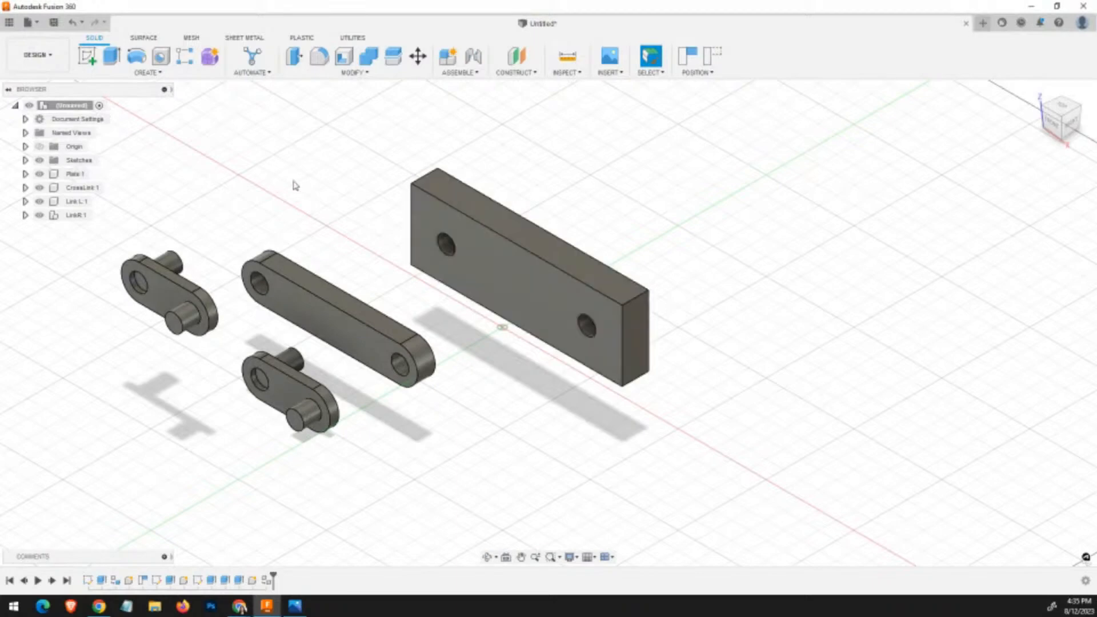
Ground the Plate component, capturing the current positions of the moved components.
{"action": "left_click", "coordinate": [73, 175]}
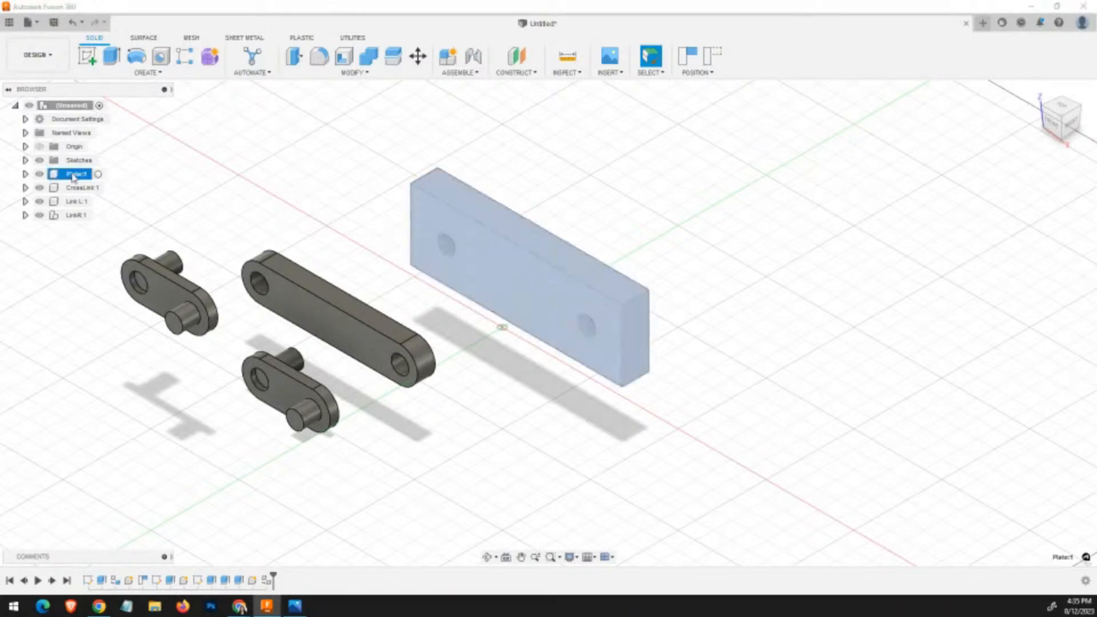
{"action": "right_click", "coordinate": [73, 176]}
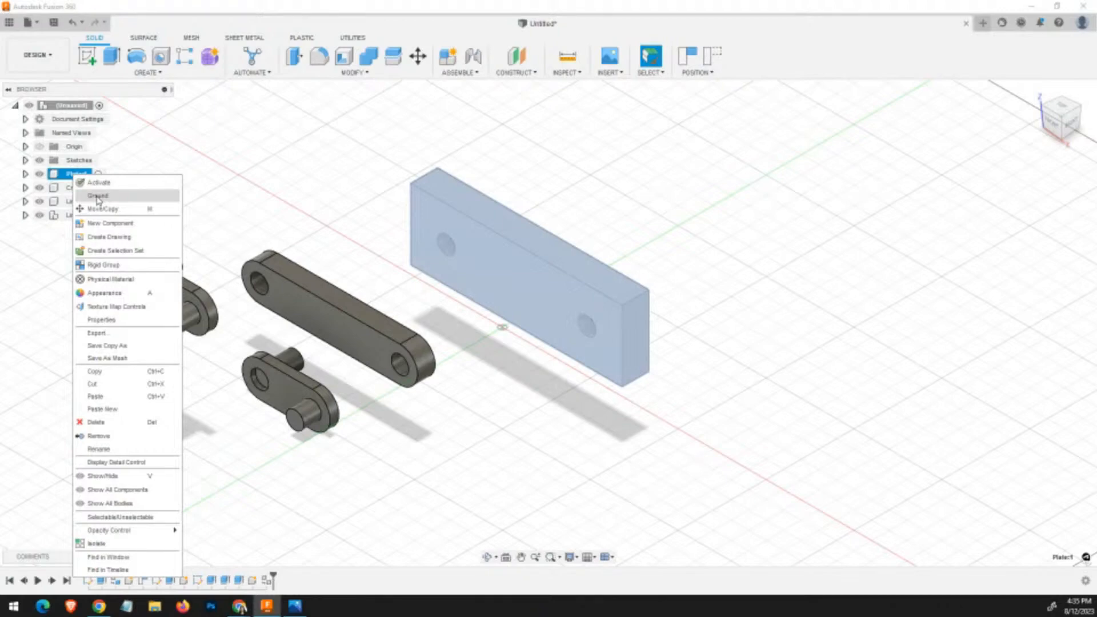
{"action": "left_click", "coordinate": [97, 196]}
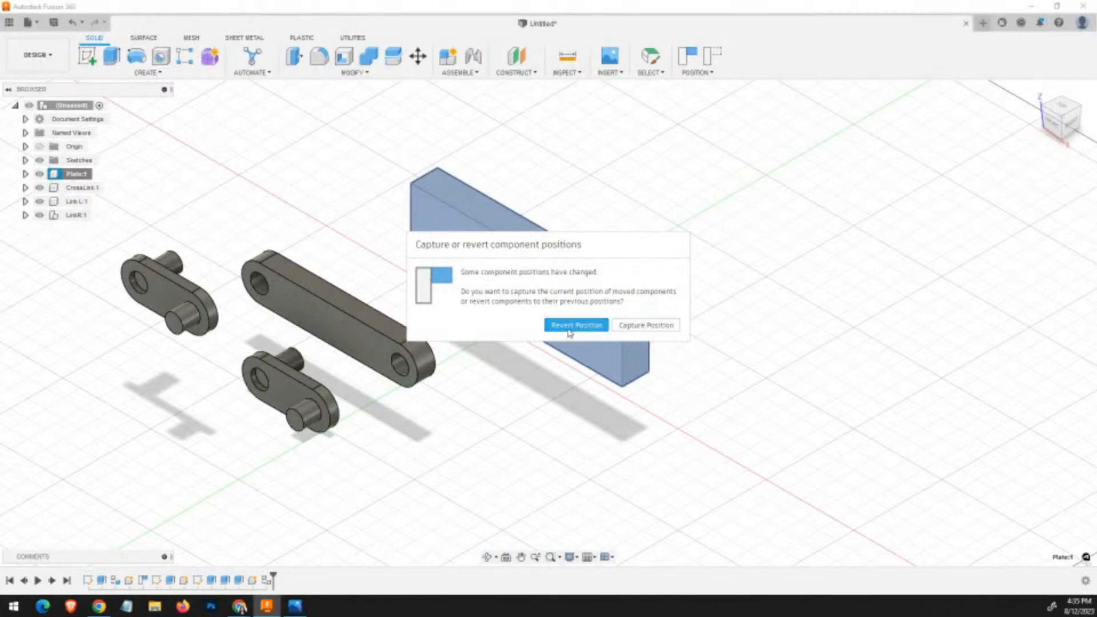
{"action": "left_click", "coordinate": [653, 327]}
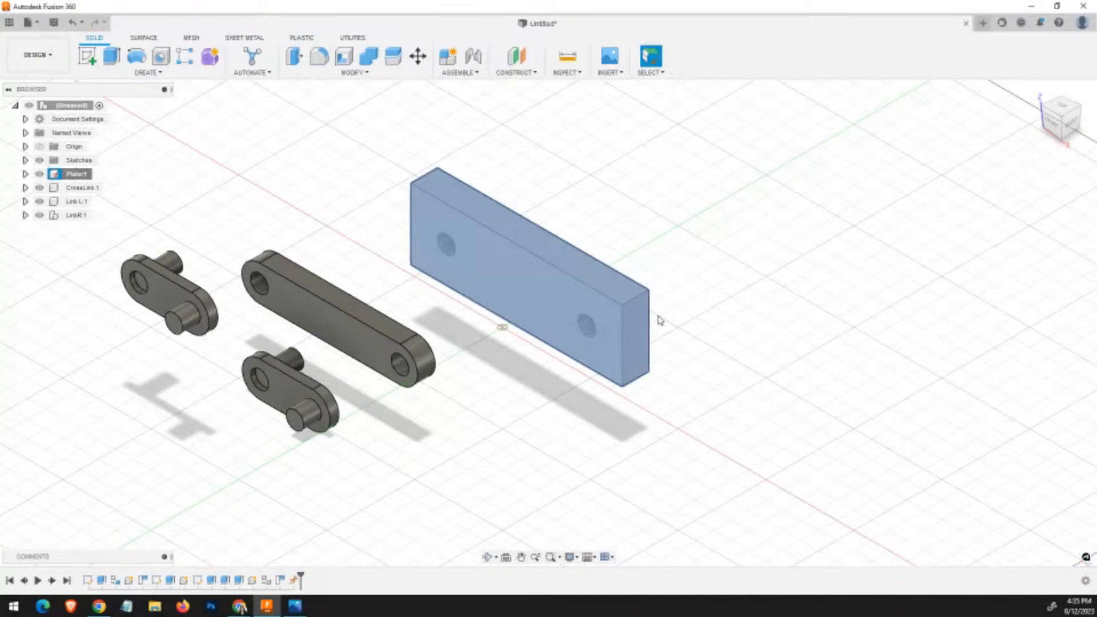
{"action": "left_click", "coordinate": [563, 436]}
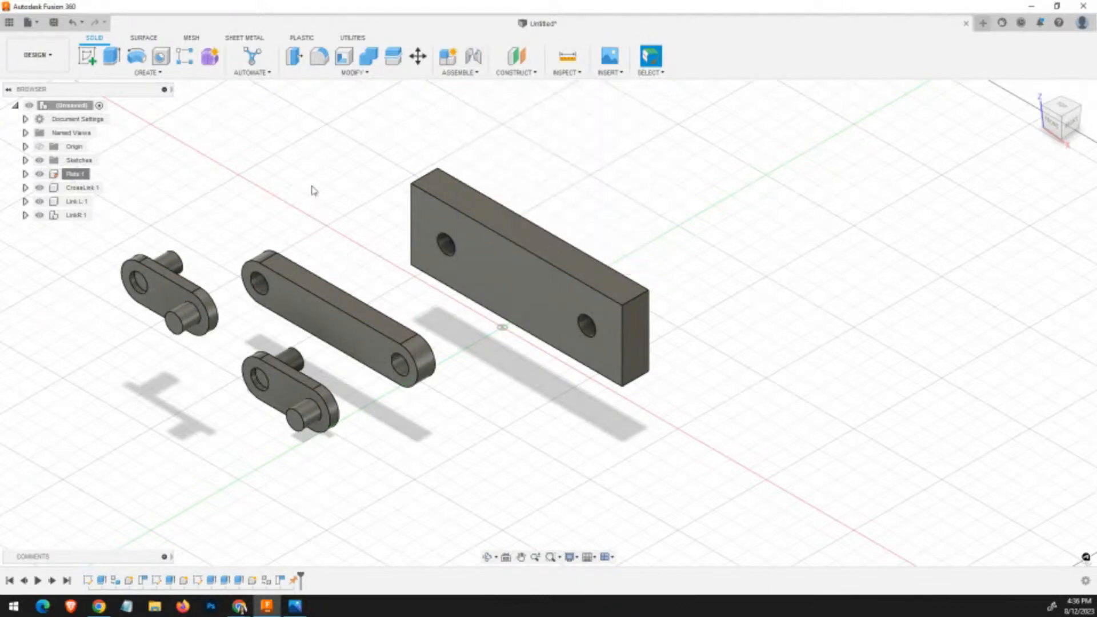
Start a joint that seats the LinkR component's rear pin in the plate's left hole, snapping the pin end to the hole's back edge.
{"action": "key", "text": "j"}
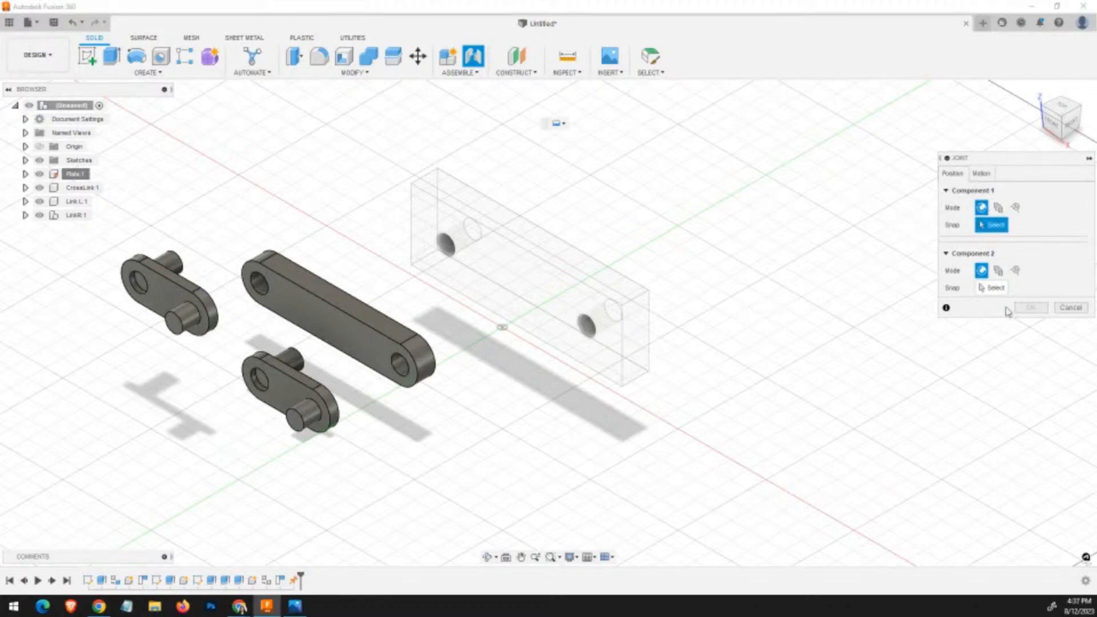
{"action": "left_click", "coordinate": [981, 174]}
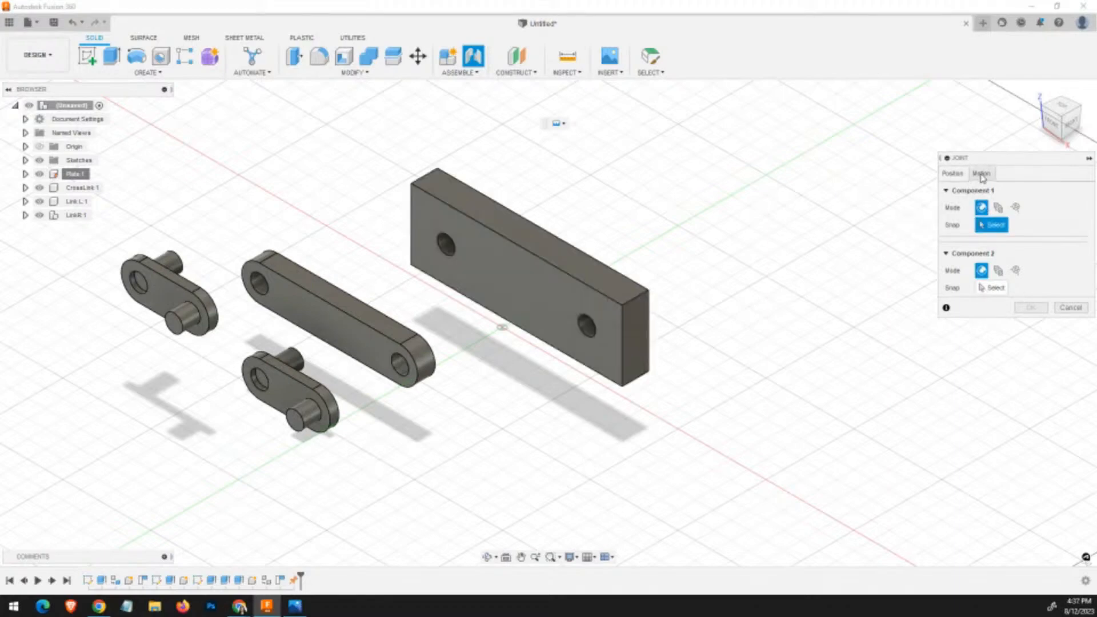
{"action": "left_click", "coordinate": [951, 173]}
{"action": "left_click", "coordinate": [982, 173]}
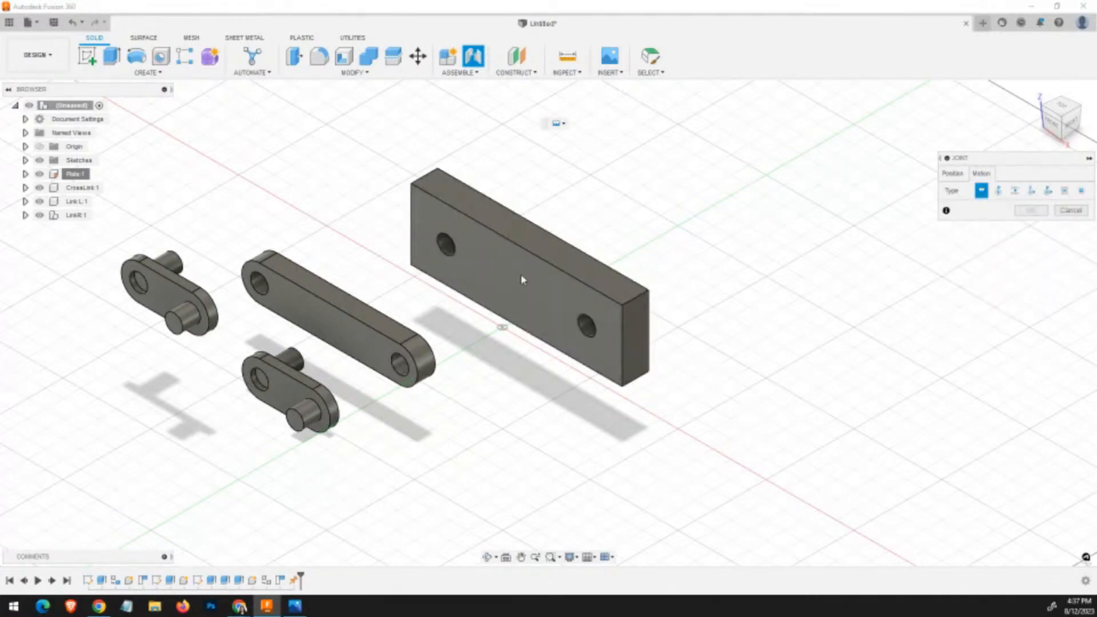
{"action": "left_click", "coordinate": [1089, 159]}
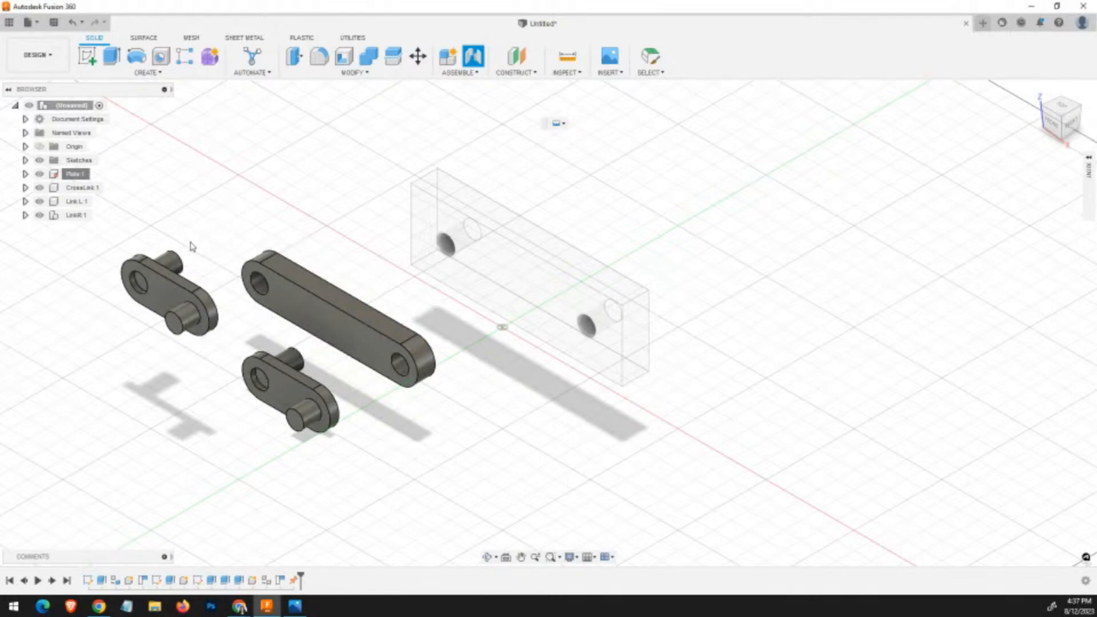
{"action": "left_click", "coordinate": [177, 263]}
{"action": "left_click", "coordinate": [174, 262]}
{"action": "left_click", "coordinate": [173, 261]}
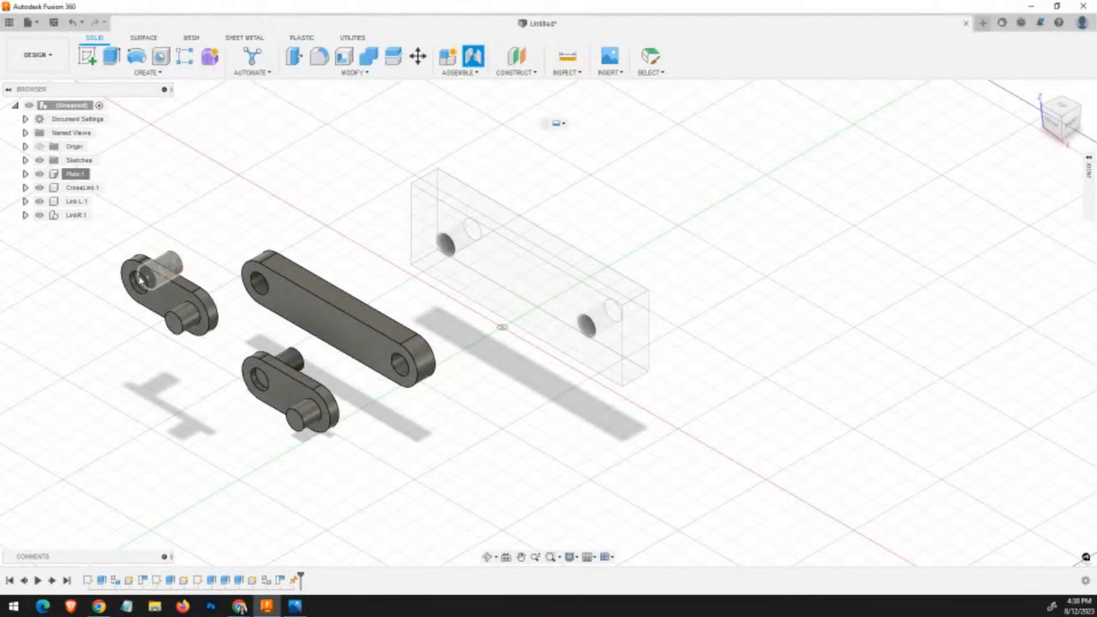
{"action": "left_click", "coordinate": [175, 266]}
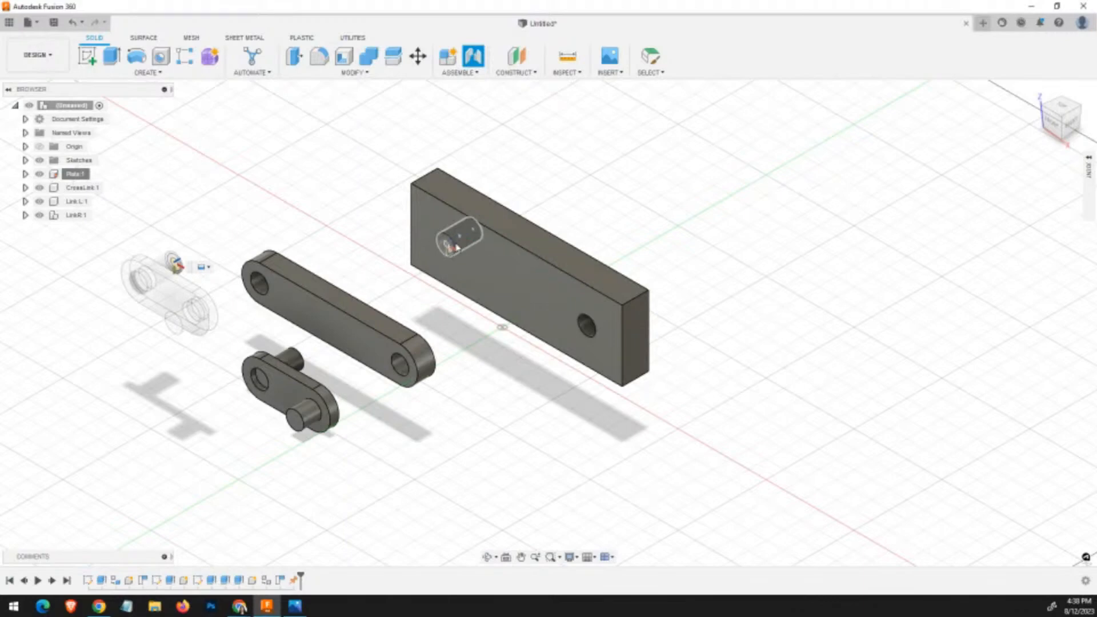
{"action": "left_click", "coordinate": [475, 231]}
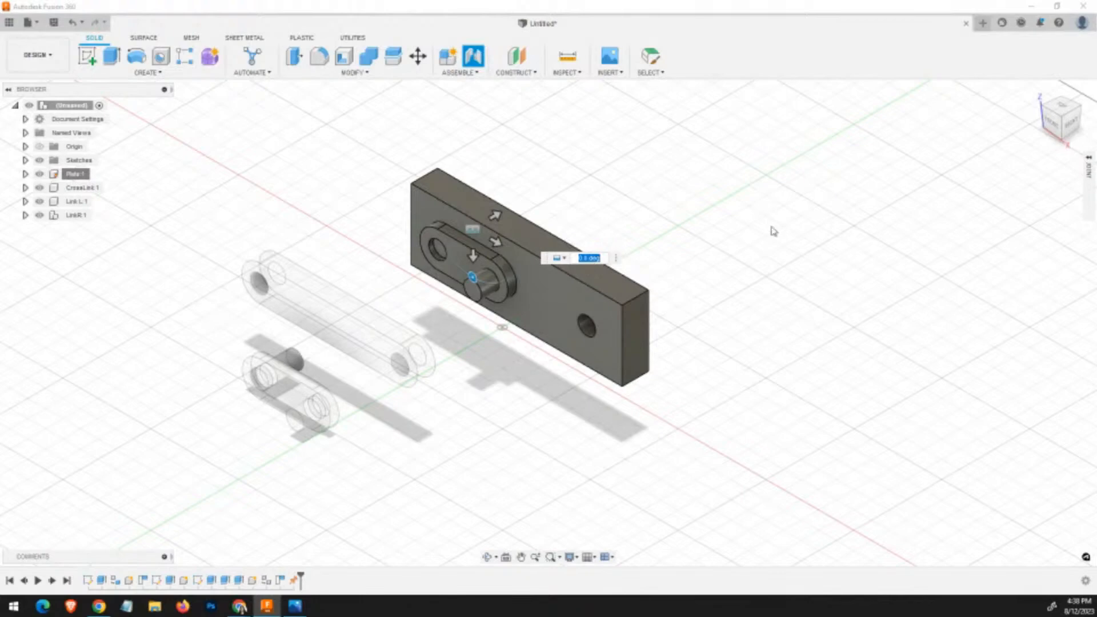
Preview the Slider, Cylindrical, Pin-slot, Planar and Ball motions for the LinkR-to-plate joint, and create it as a Revolute joint.
{"action": "left_click", "coordinate": [1090, 158]}
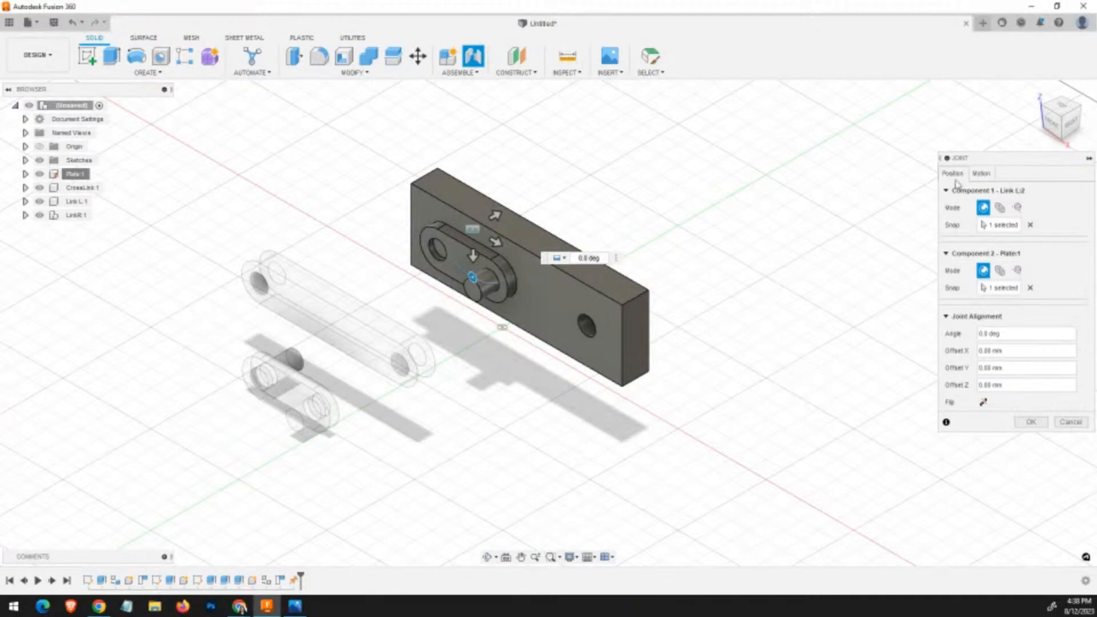
{"action": "left_click", "coordinate": [1088, 160]}
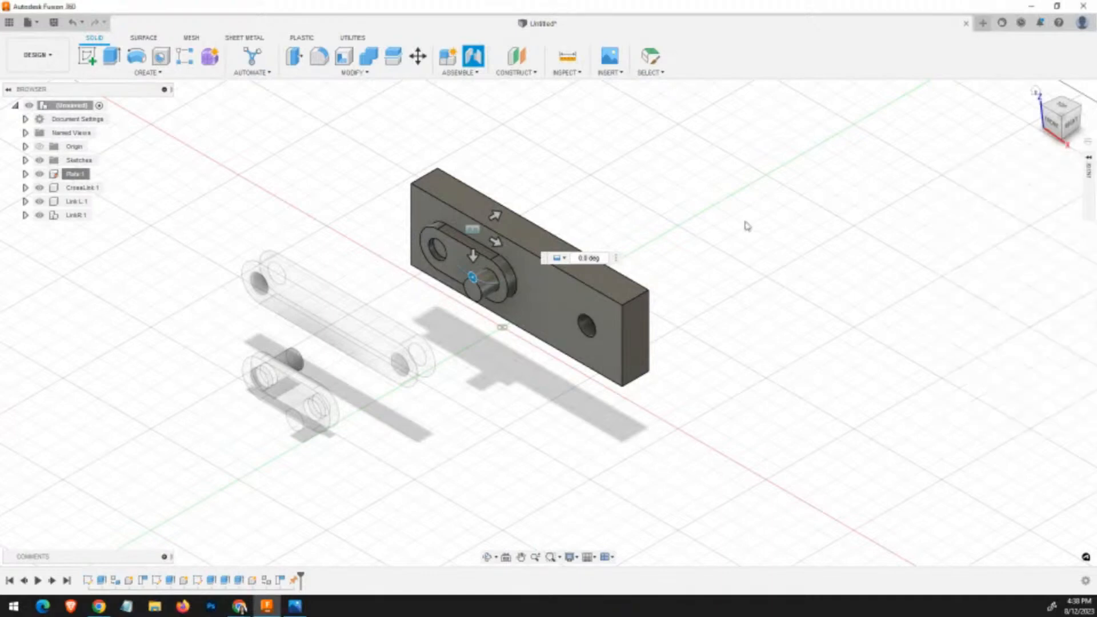
{"action": "left_click", "coordinate": [1090, 161]}
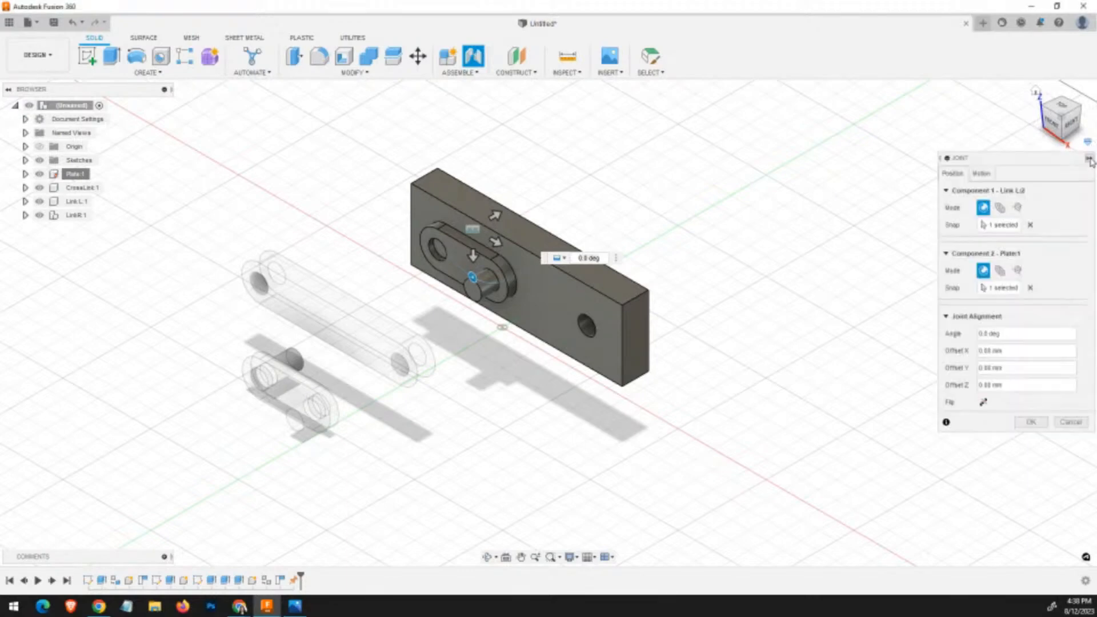
{"action": "left_click", "coordinate": [982, 174]}
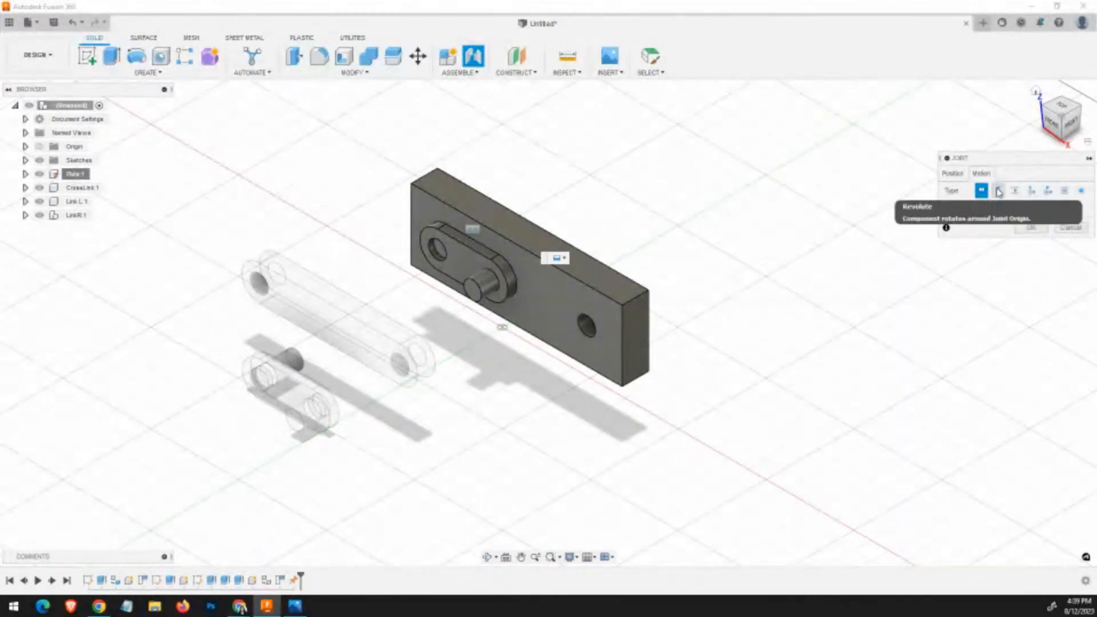
{"action": "left_click", "coordinate": [999, 192]}
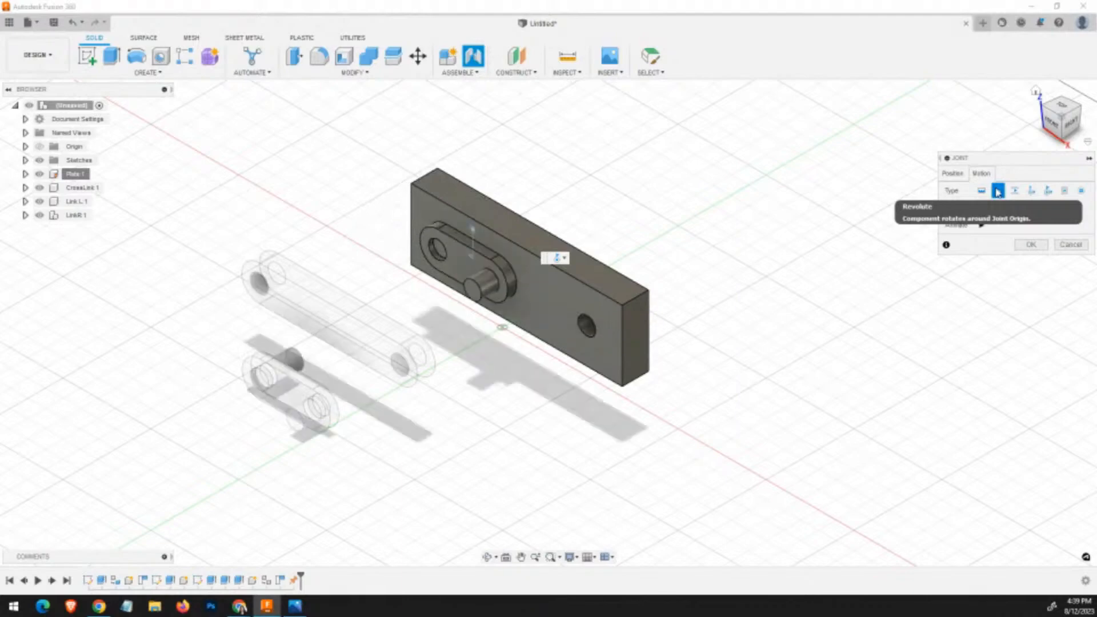
{"action": "left_click", "coordinate": [1015, 191]}
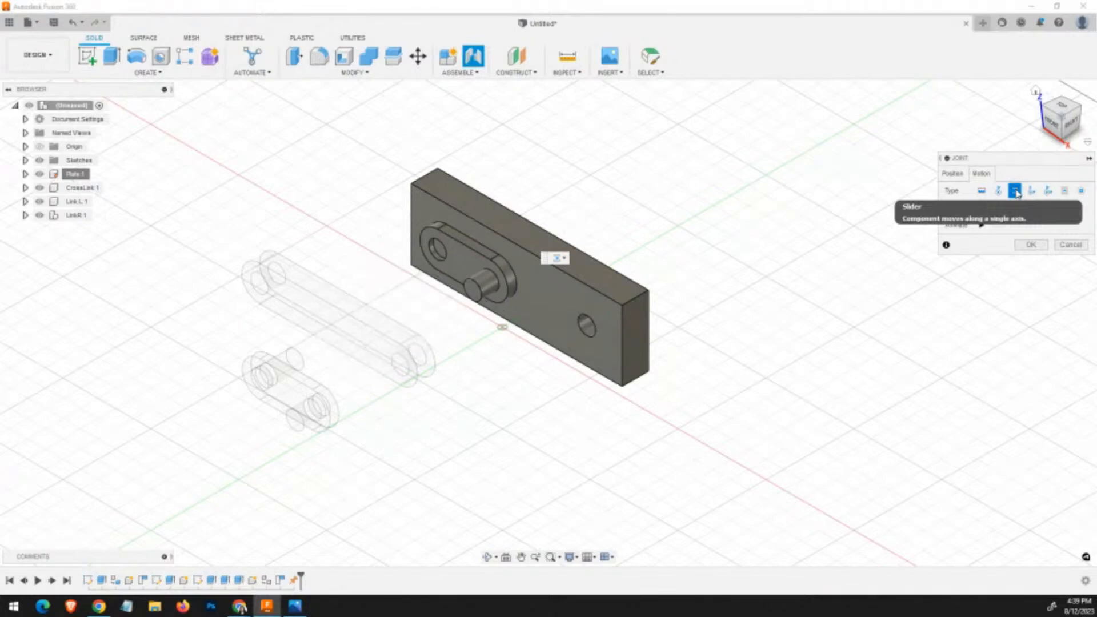
{"action": "left_click", "coordinate": [1032, 193]}
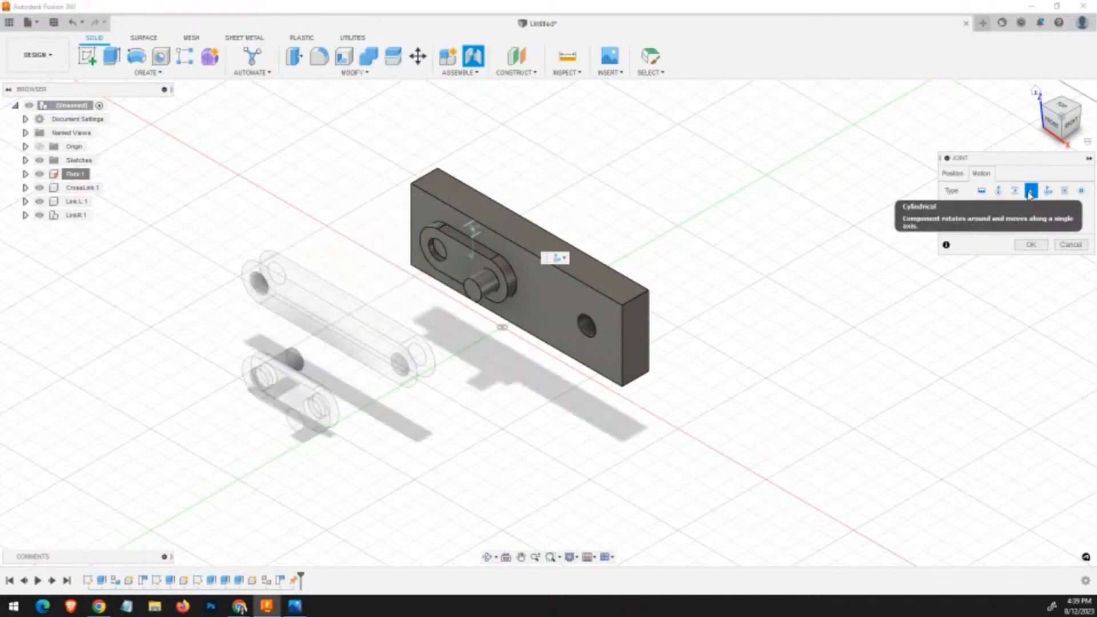
{"action": "left_click", "coordinate": [1048, 192]}
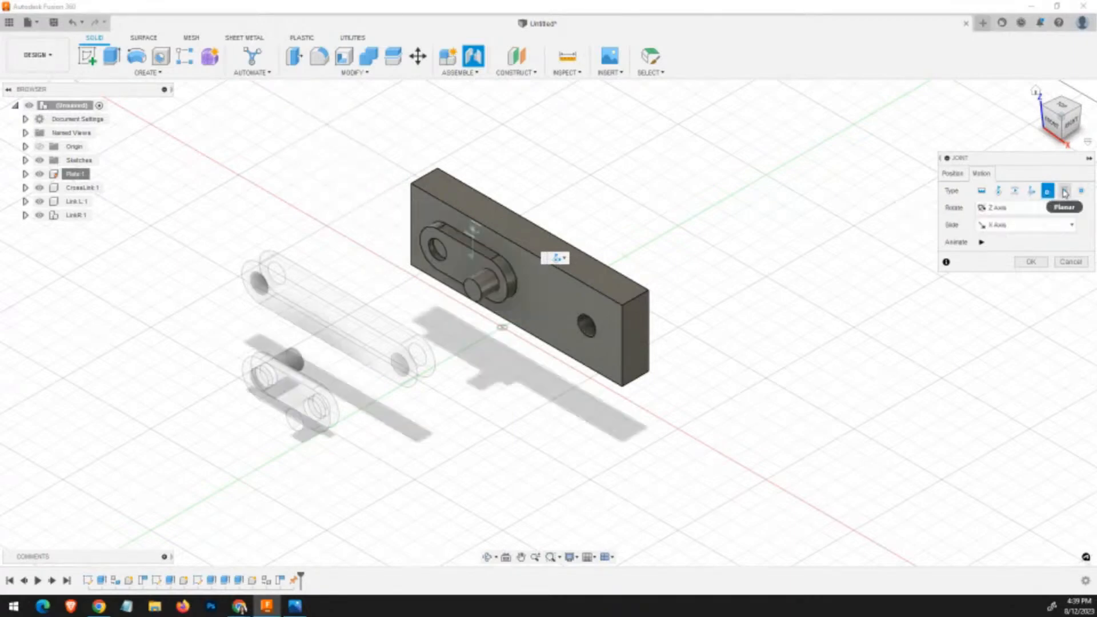
{"action": "left_click", "coordinate": [1065, 191]}
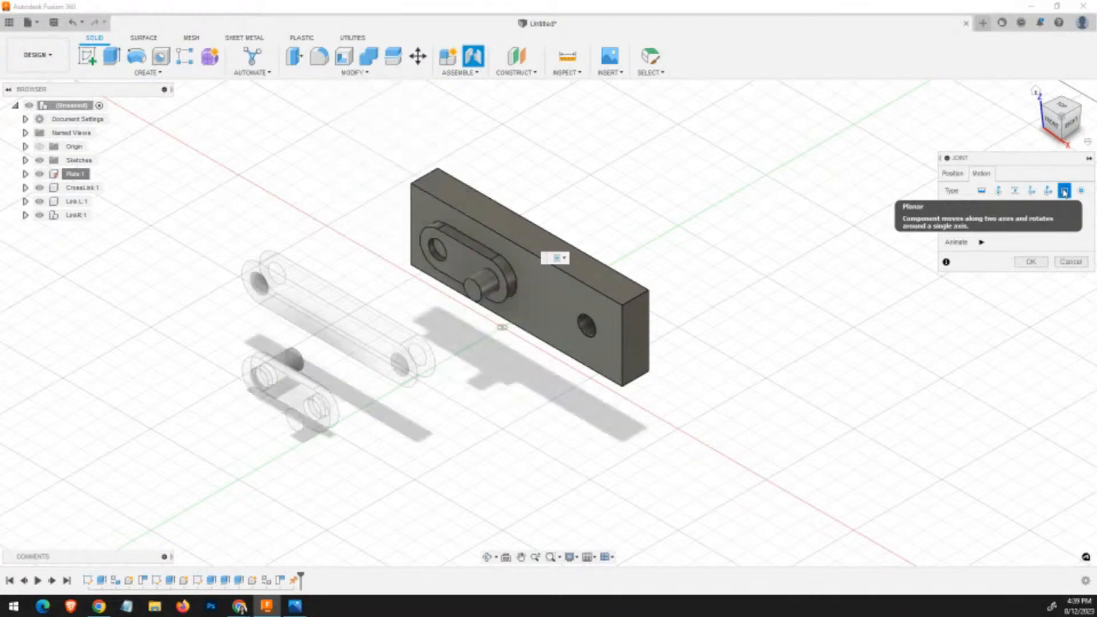
{"action": "left_click", "coordinate": [1082, 192]}
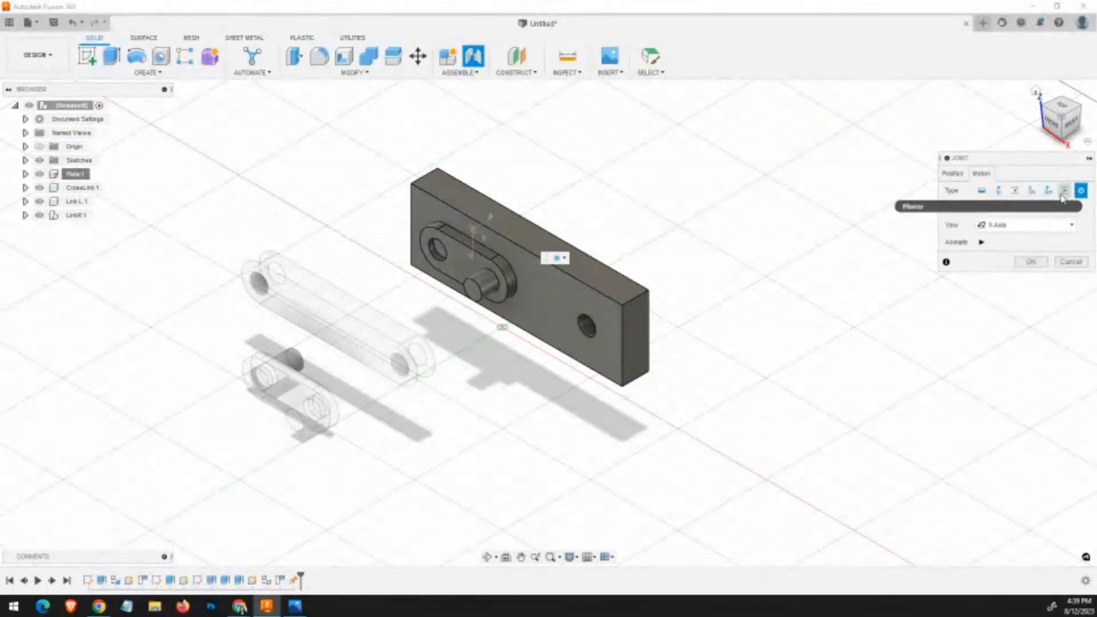
{"action": "left_click", "coordinate": [999, 192]}
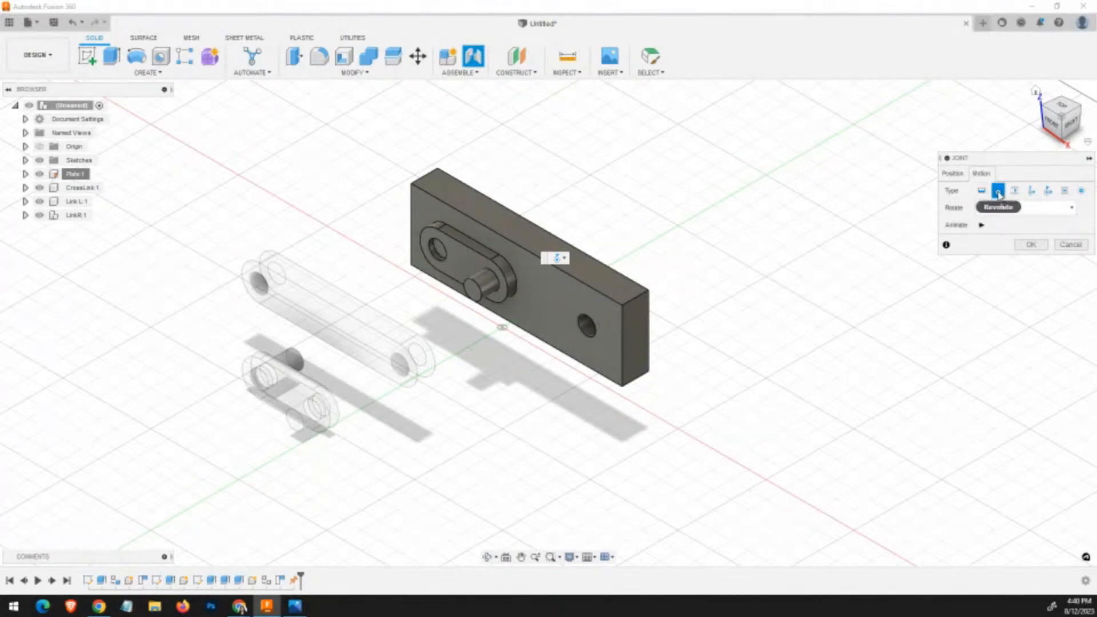
{"action": "left_click", "coordinate": [1029, 245]}
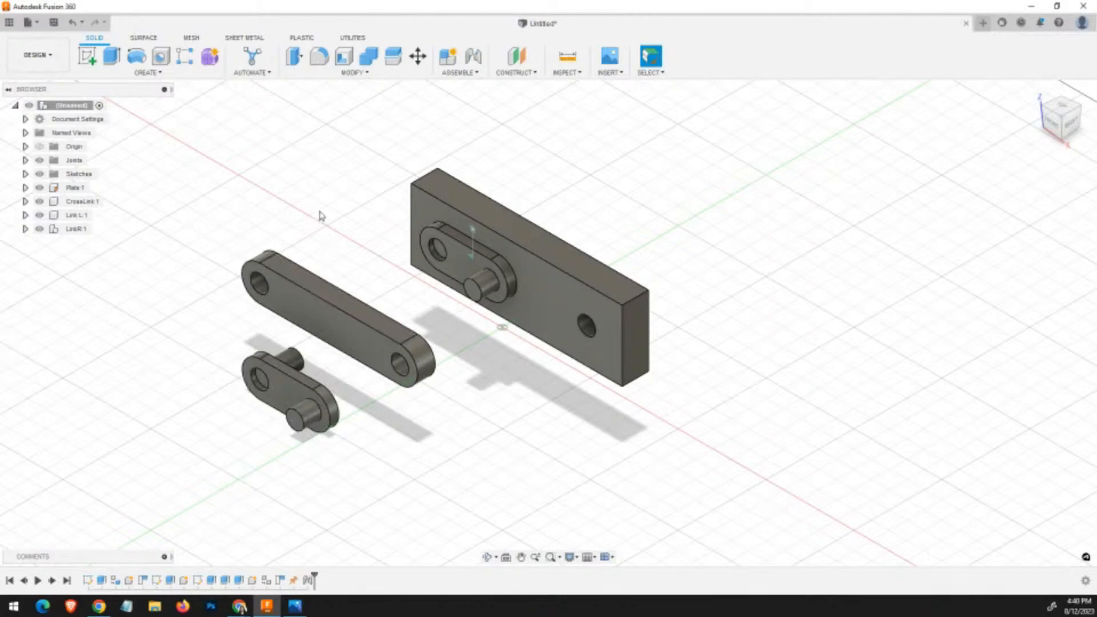
Create a Revolute joint about the Z axis between the Link L rear pin and the plate's right hole.
{"action": "key", "text": "j"}
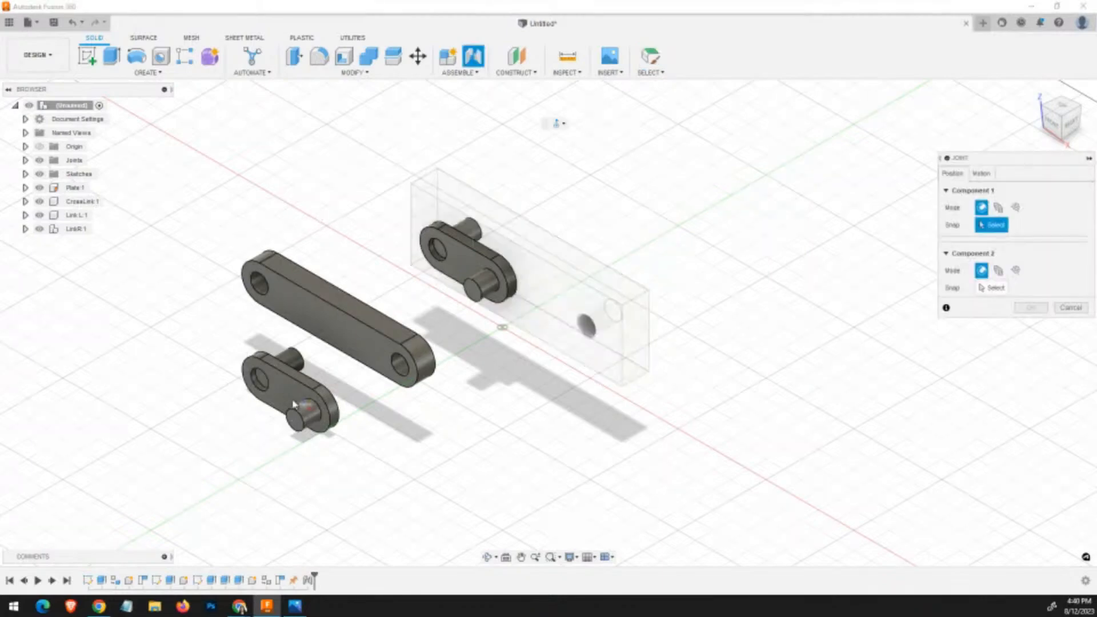
{"action": "left_click", "coordinate": [297, 362]}
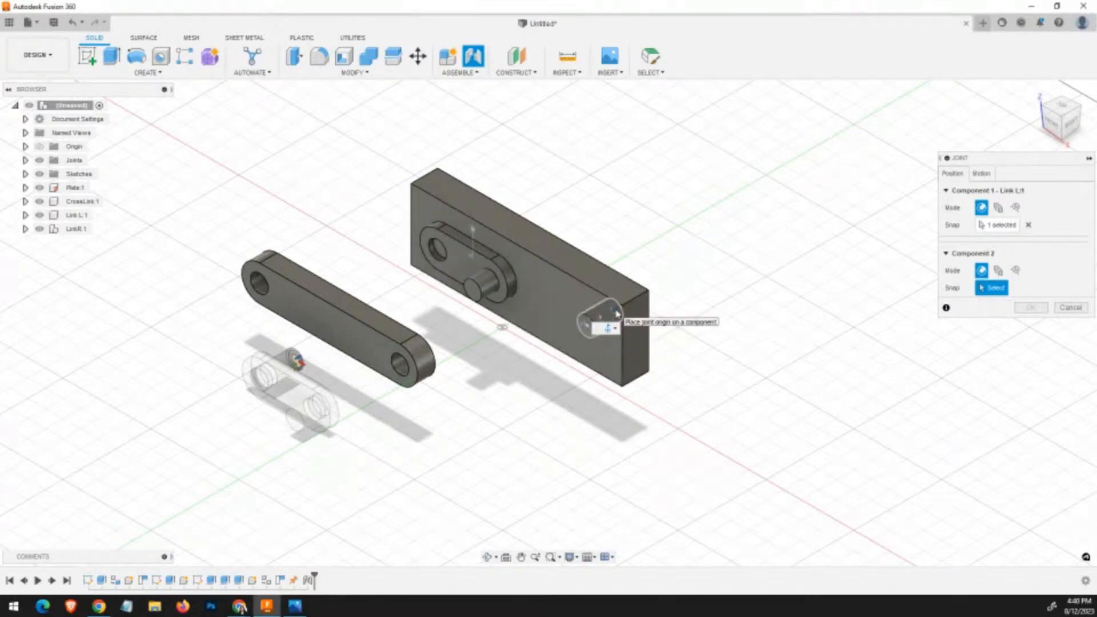
{"action": "left_click", "coordinate": [617, 313]}
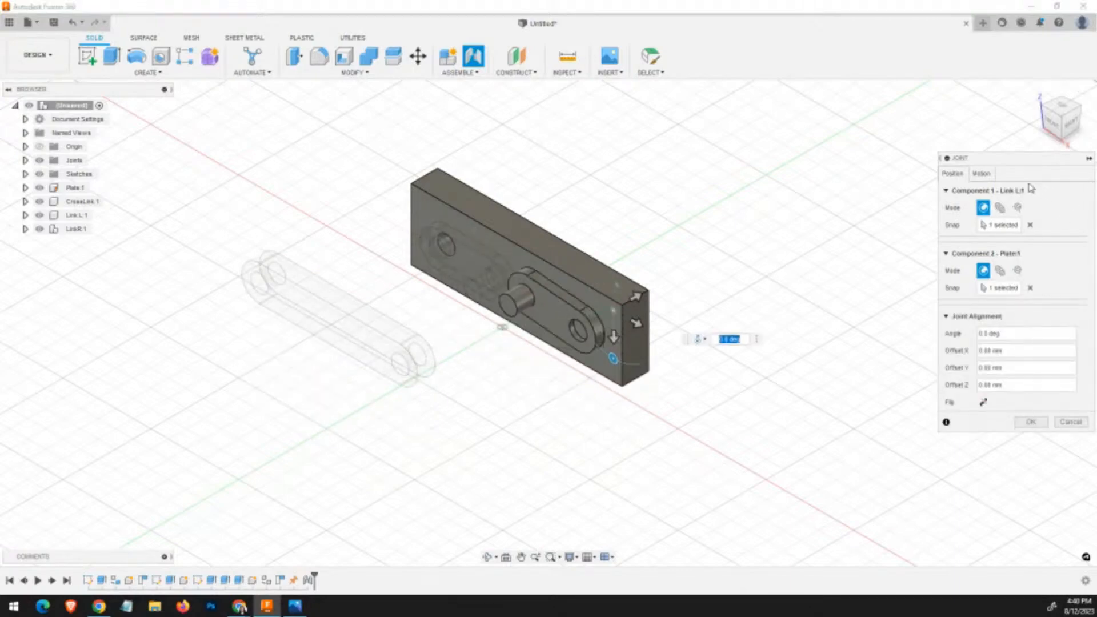
{"action": "left_click", "coordinate": [981, 173]}
{"action": "left_click", "coordinate": [999, 191]}
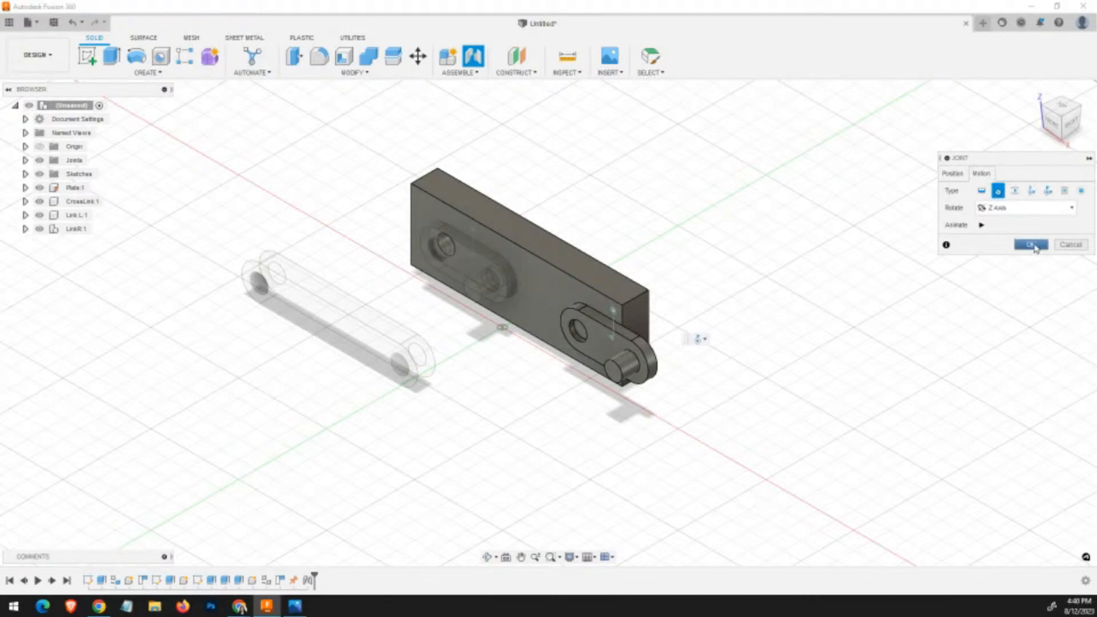
{"action": "left_click", "coordinate": [1032, 245]}
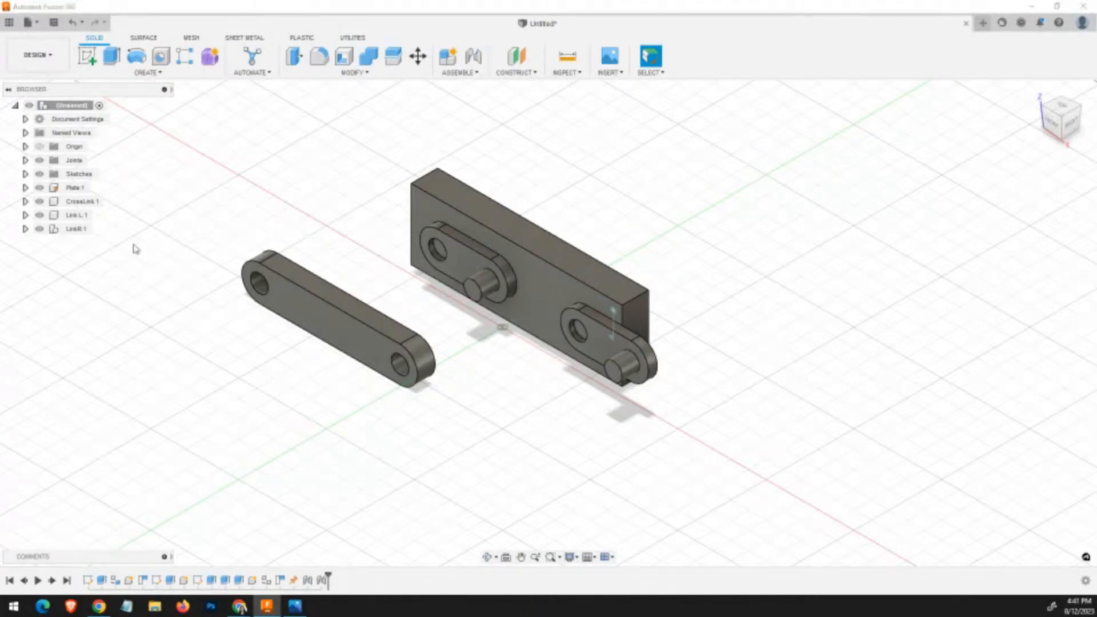
Create a Revolute joint about the Z axis between the CrossLink's left hole and the LinkR component's front pin.
{"action": "key", "text": "j"}
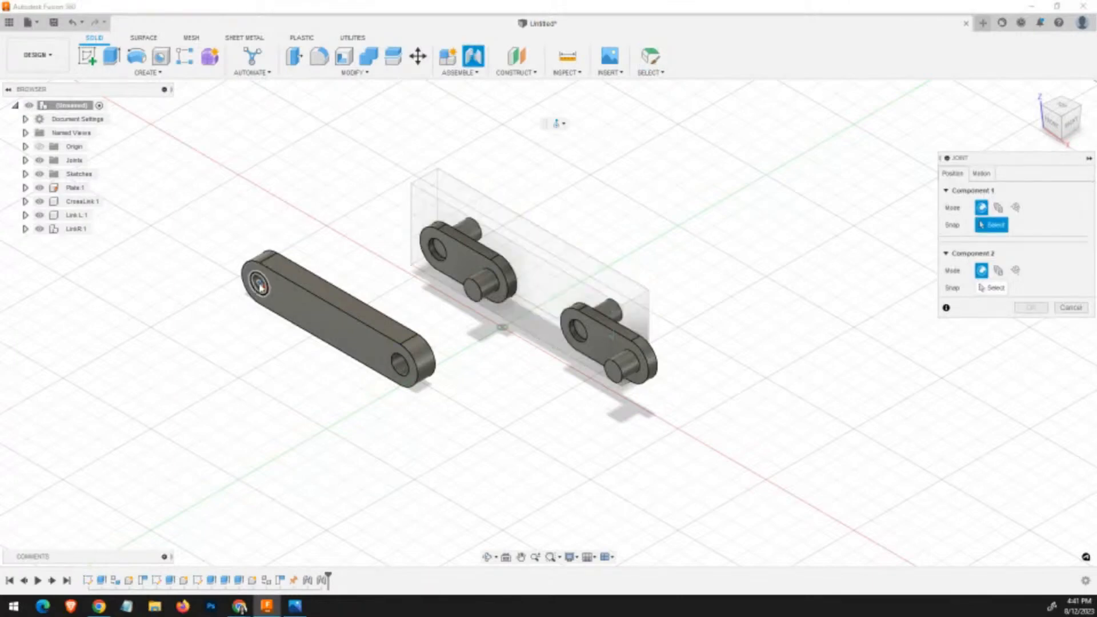
{"action": "left_click", "coordinate": [258, 283]}
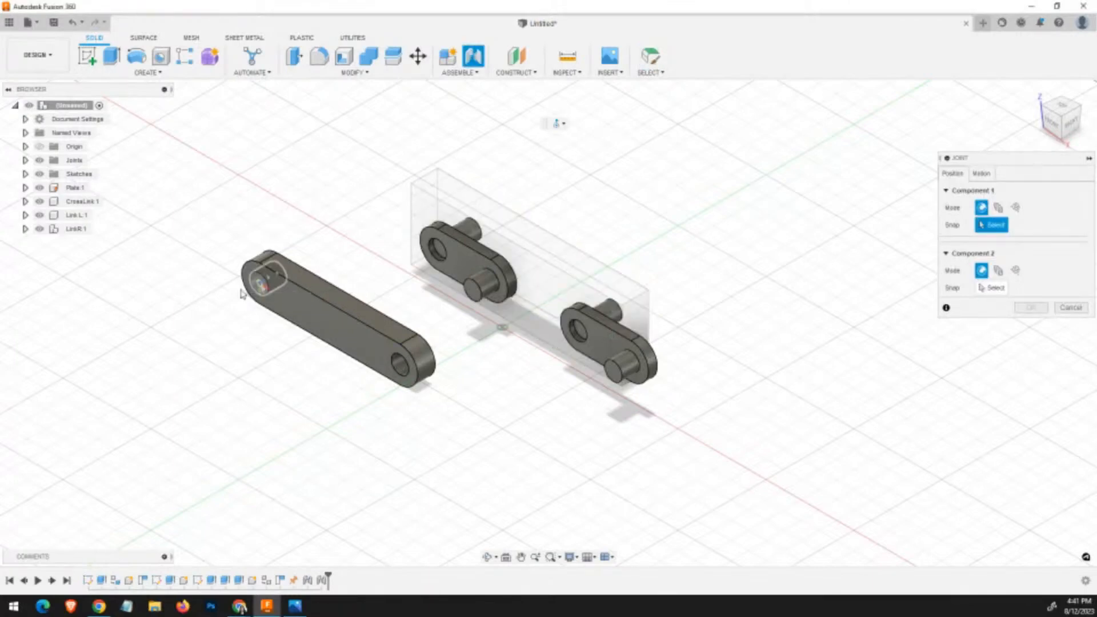
{"action": "left_click", "coordinate": [468, 293]}
{"action": "left_click", "coordinate": [259, 284]}
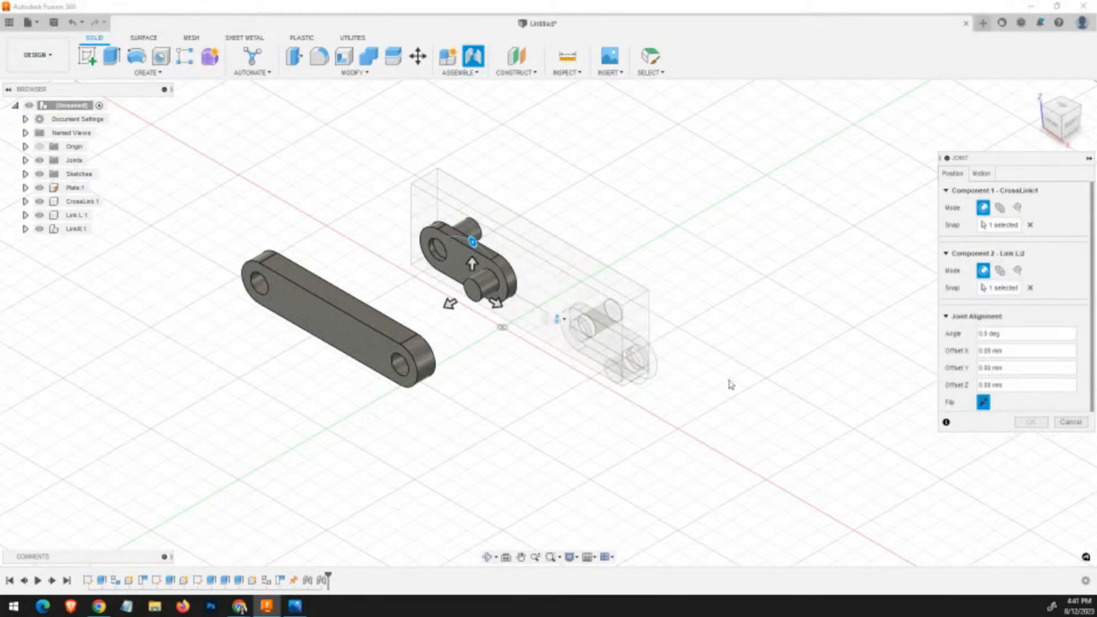
{"action": "left_click", "coordinate": [984, 175]}
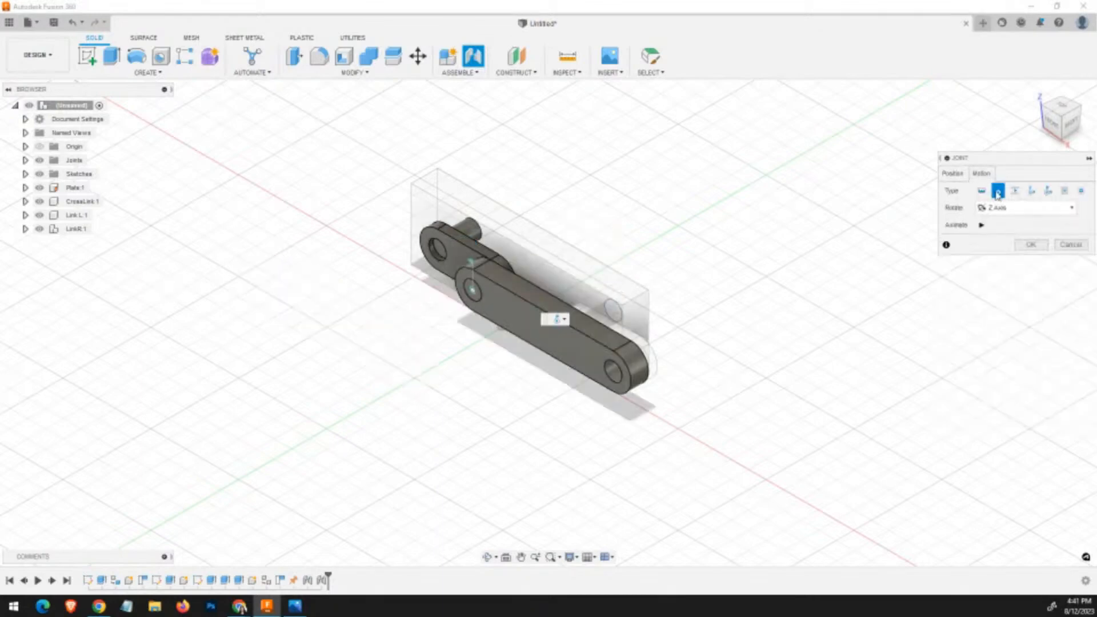
{"action": "left_click", "coordinate": [1031, 245]}
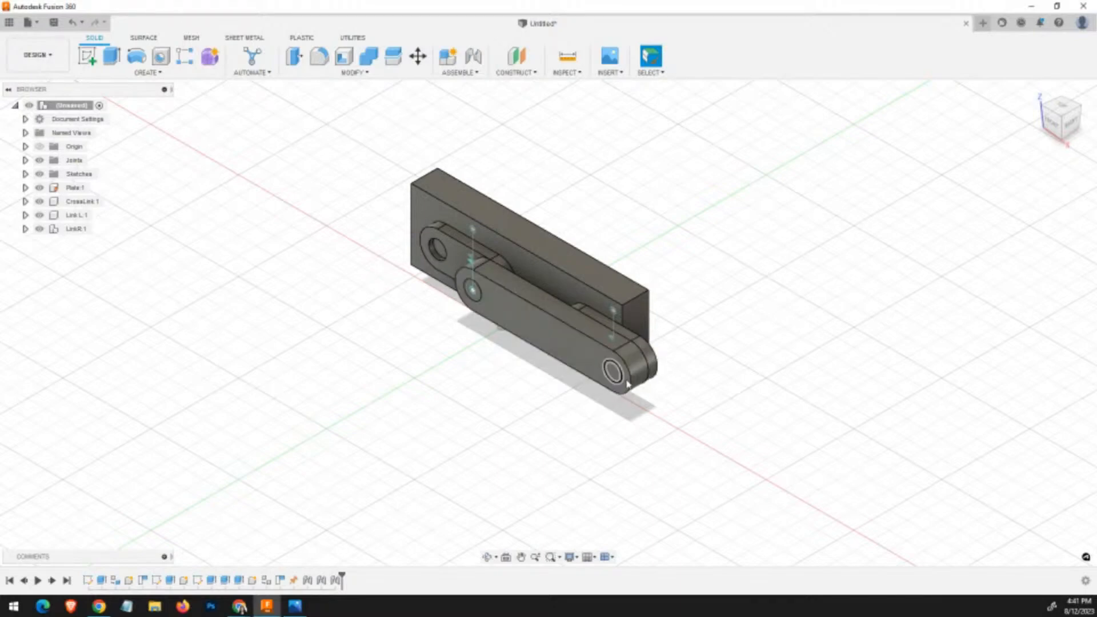
Swing the CrossLink and Link L apart and create a Revolute joint about the Z axis between the CrossLink's right hole and Link L's front pin.
{"action": "mouse_move", "coordinate": [626, 381]}
{"action": "left_mouse_down"}
{"action": "mouse_move", "coordinate": [623, 334]}
{"action": "mouse_move", "coordinate": [575, 258]}
{"action": "mouse_move", "coordinate": [628, 354]}
{"action": "mouse_move", "coordinate": [633, 397]}
{"action": "left_mouse_up"}
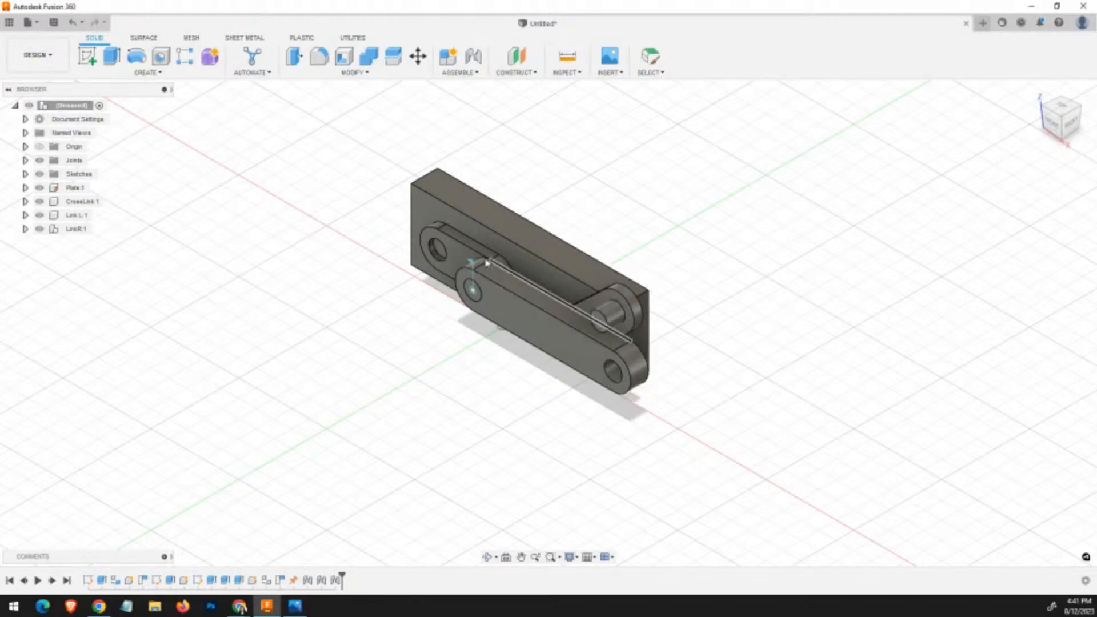
{"action": "left_click_drag", "start_coordinate": [462, 252], "coordinate": [486, 270]}
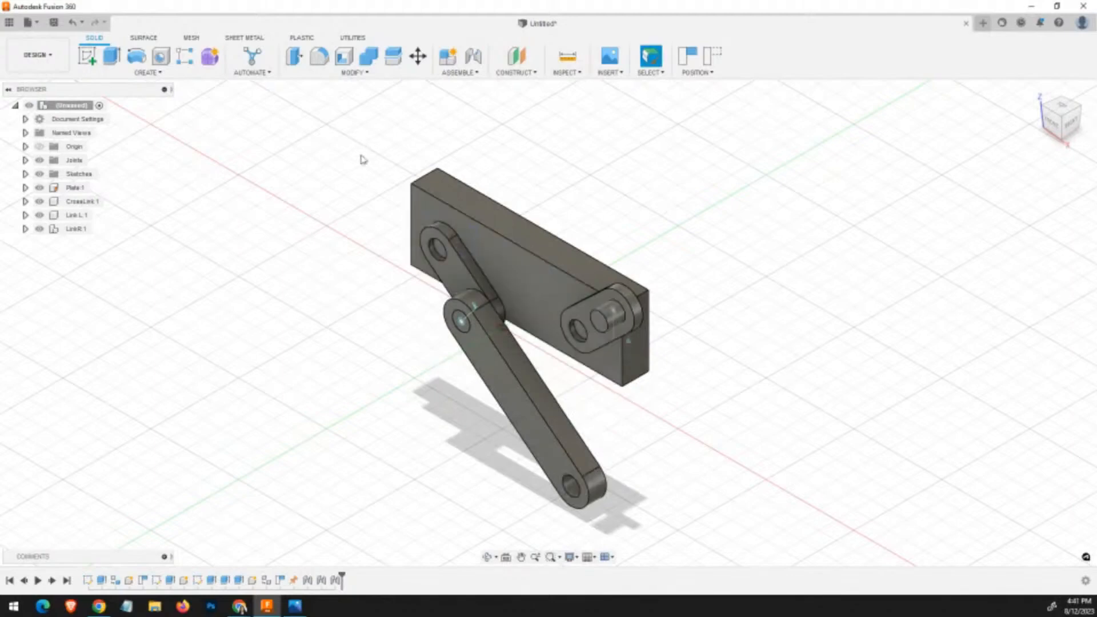
{"action": "key", "text": "j"}
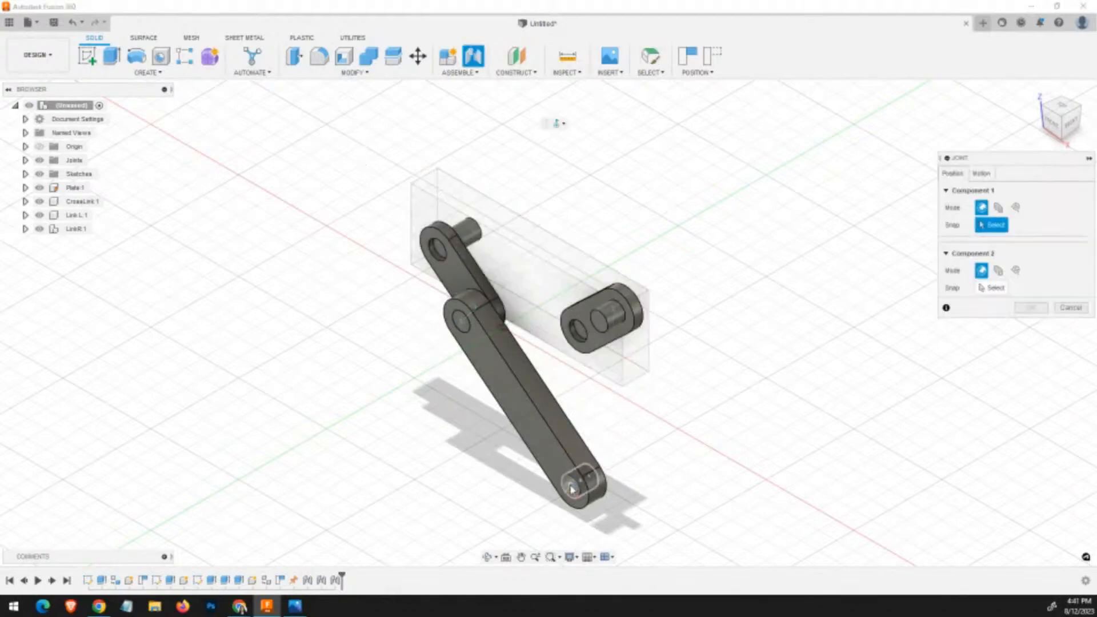
{"action": "left_click", "coordinate": [597, 319]}
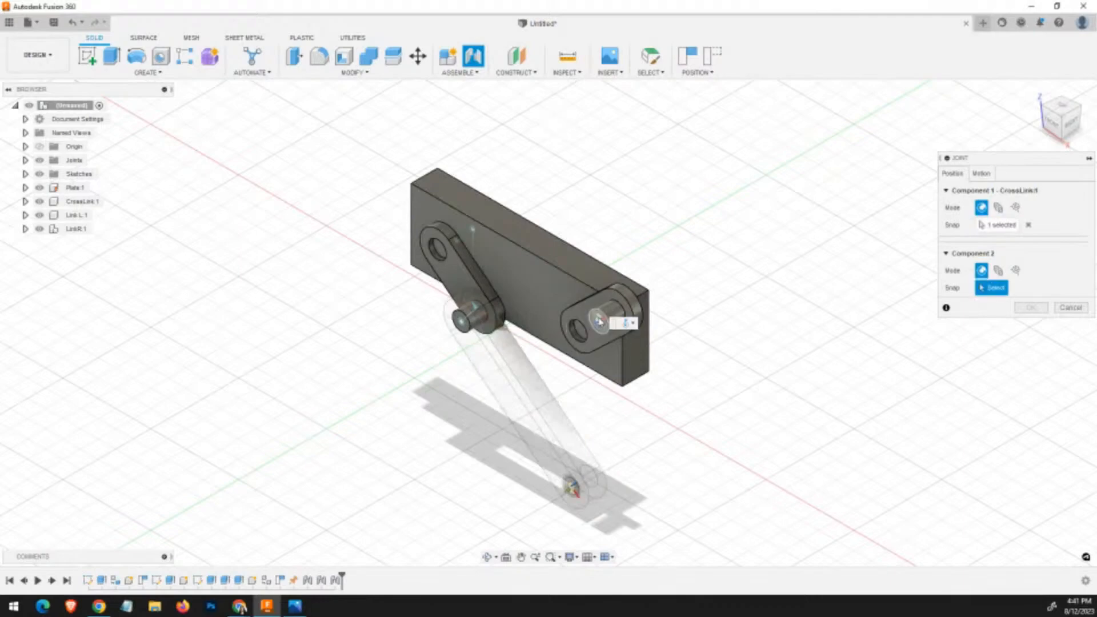
{"action": "left_click", "coordinate": [571, 489]}
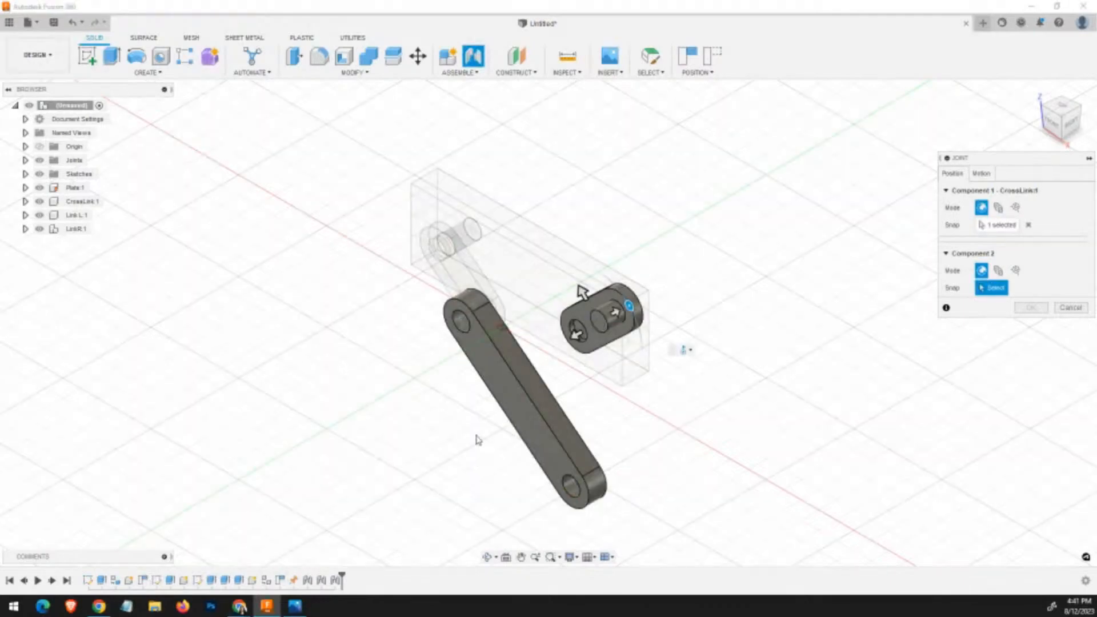
{"action": "left_click", "coordinate": [980, 173]}
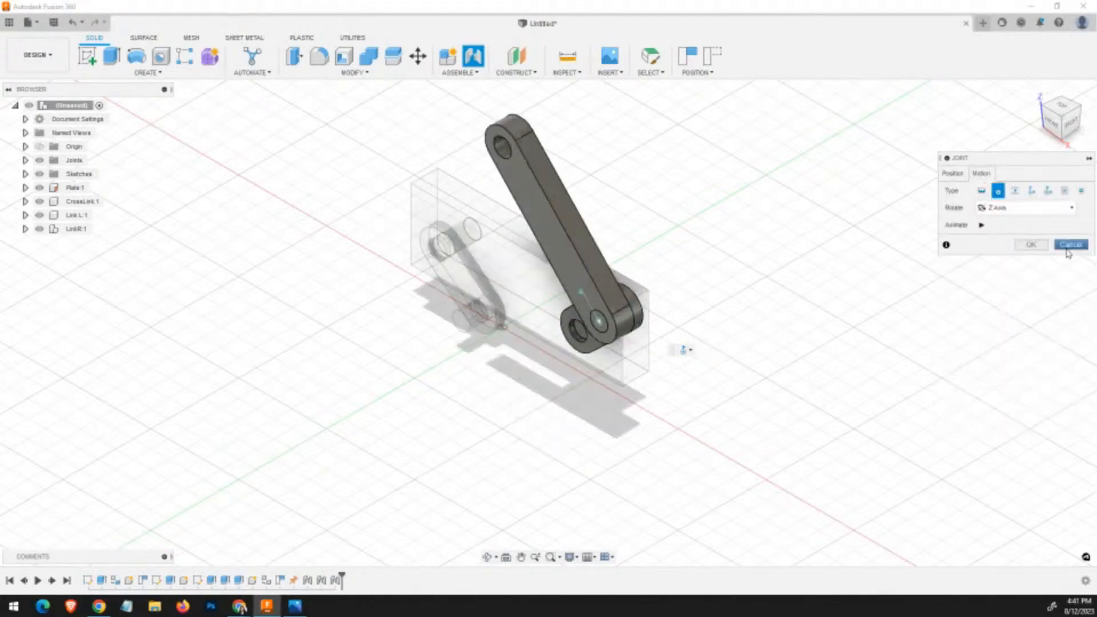
{"action": "left_click", "coordinate": [1032, 245]}
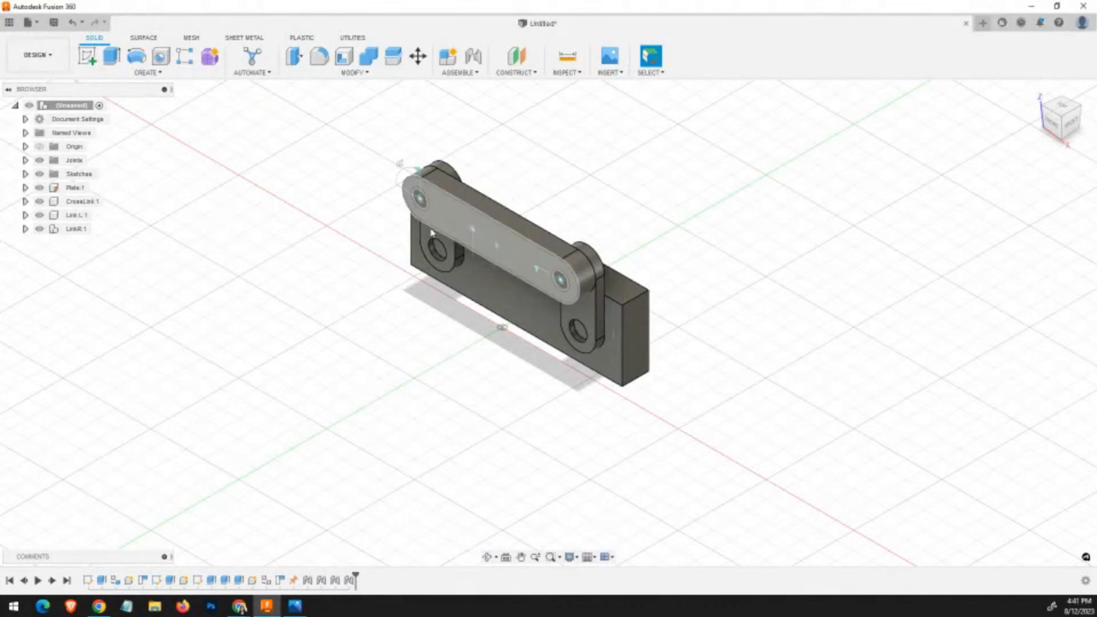
Swing the linkage by hand to test its motion and animate the whole model from the CrossLink-to-LinkR joint.
{"action": "left_click_drag", "start_coordinate": [432, 233], "coordinate": [318, 225]}
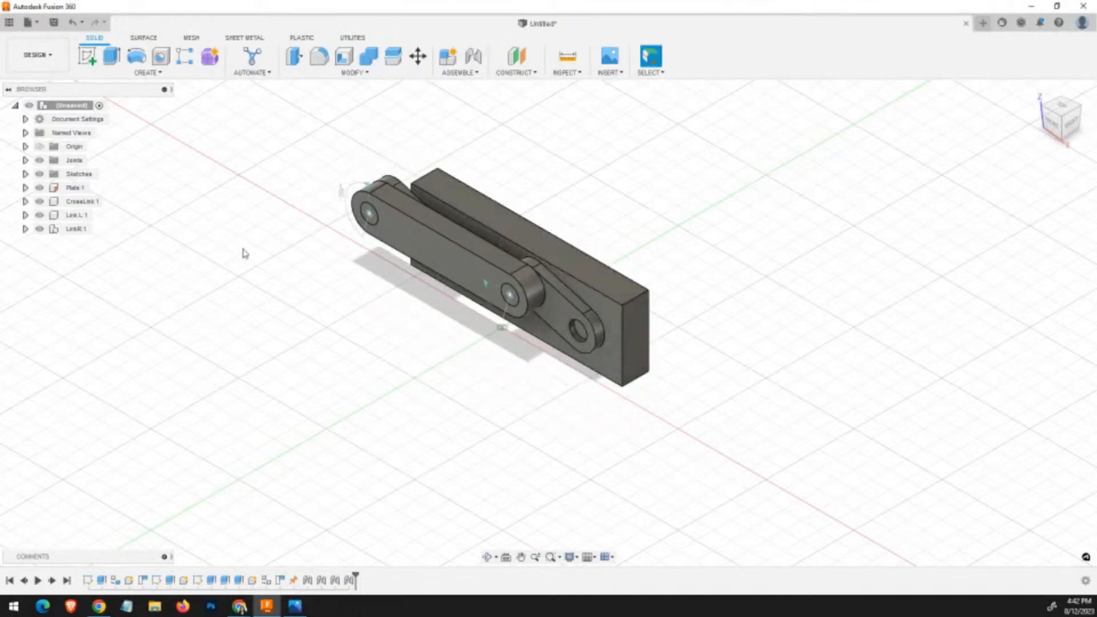
{"action": "left_click_drag", "start_coordinate": [379, 252], "coordinate": [253, 109]}
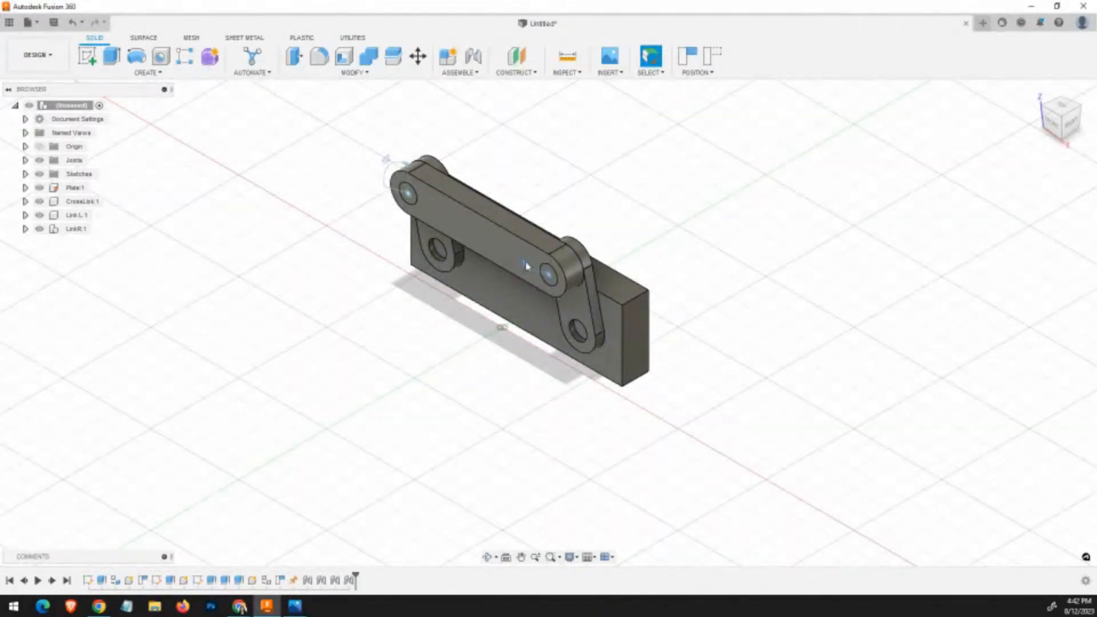
{"action": "left_click", "coordinate": [404, 169]}
{"action": "right_click", "coordinate": [407, 169]}
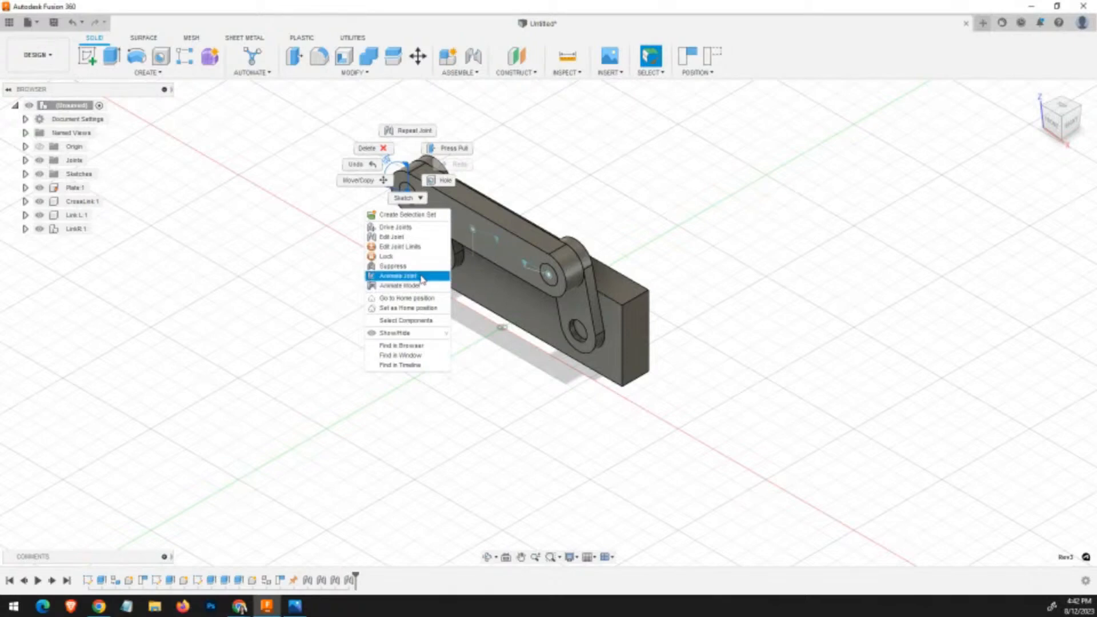
{"action": "left_click", "coordinate": [446, 426]}
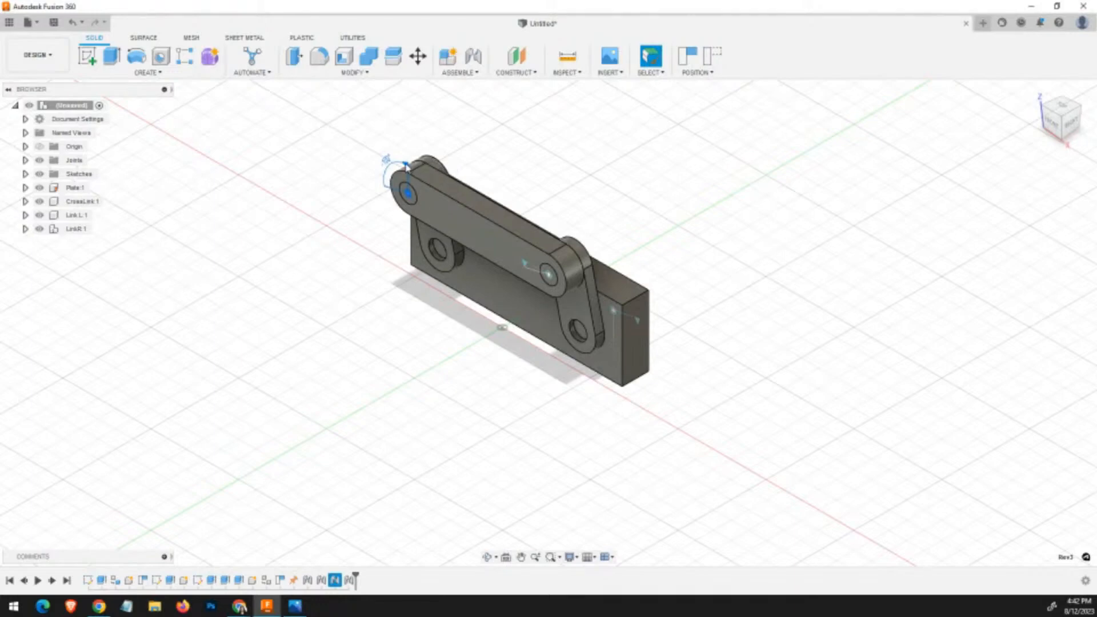
{"action": "right_click", "coordinate": [406, 166]}
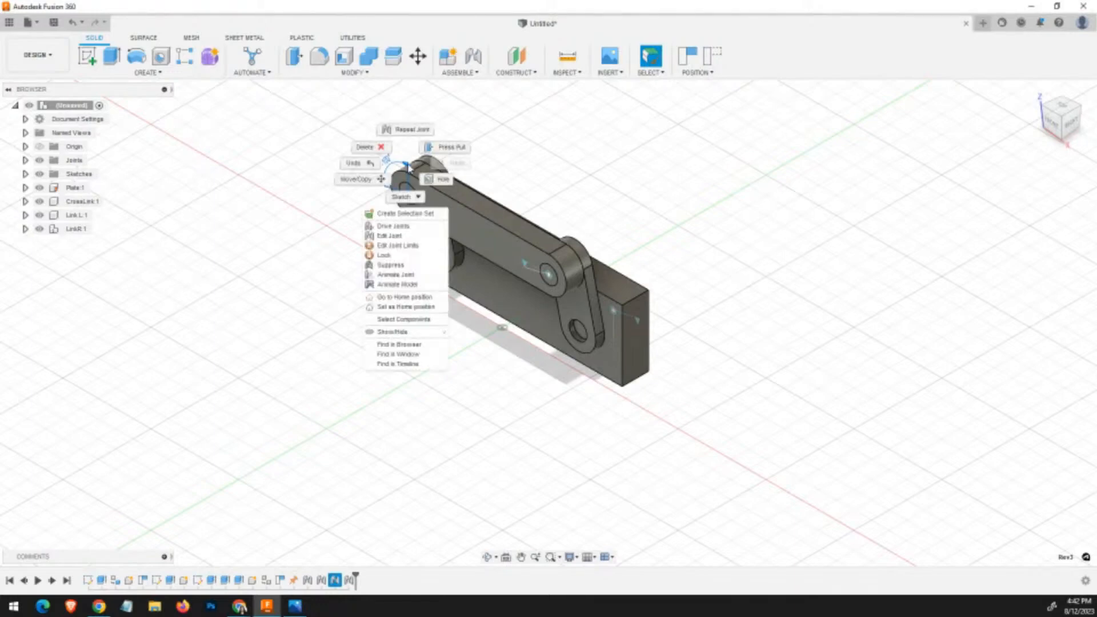
{"action": "left_click", "coordinate": [404, 285]}
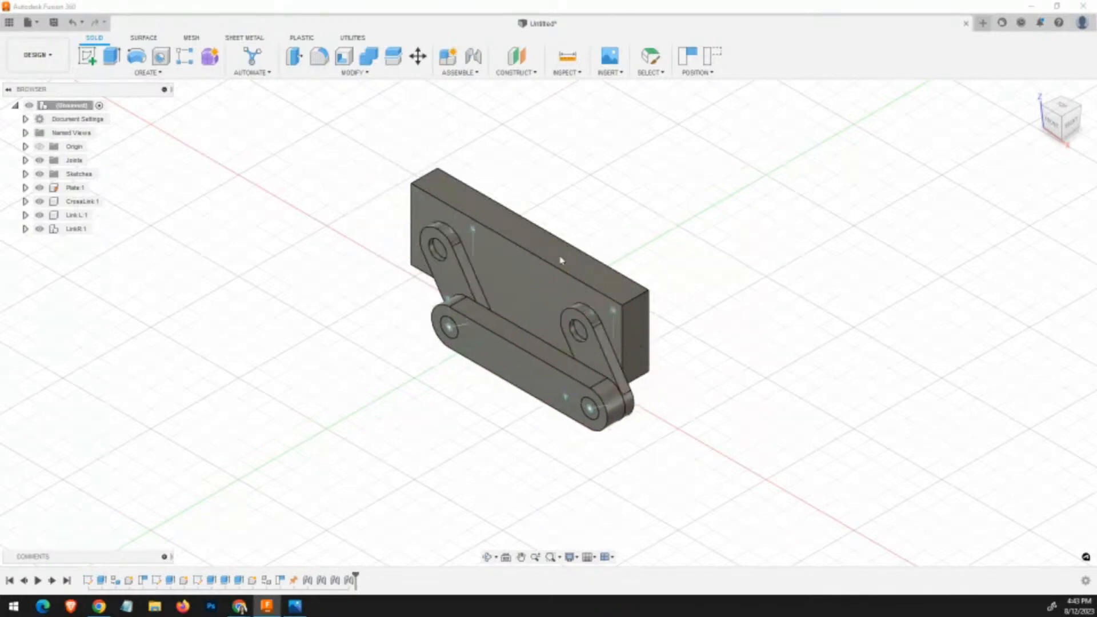
Save the design under the name Untitled in the Office-room location.
{"action": "middle_click_drag", "start_coordinate": [666, 187], "coordinate": [568, 260]}
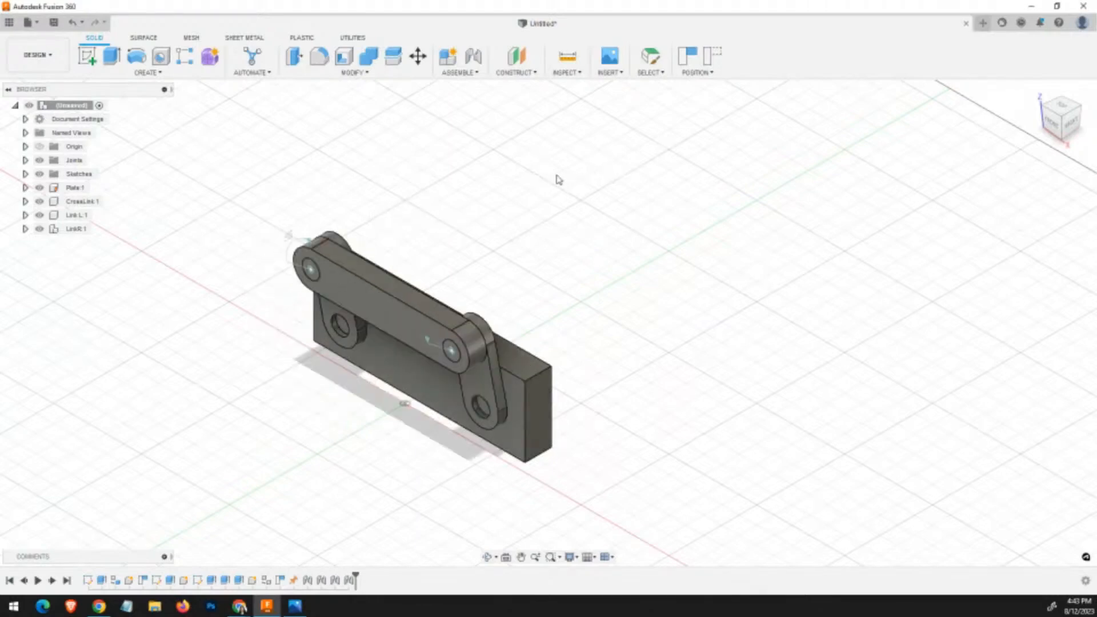
{"action": "key", "text": "ctrl+s"}
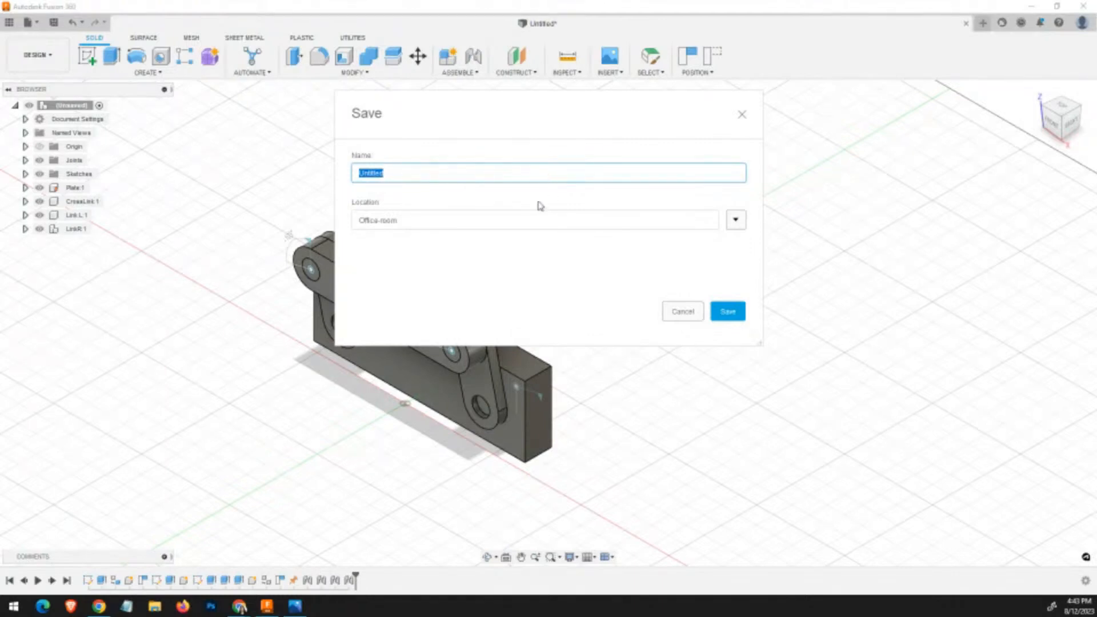
{"action": "left_click", "coordinate": [728, 313]}
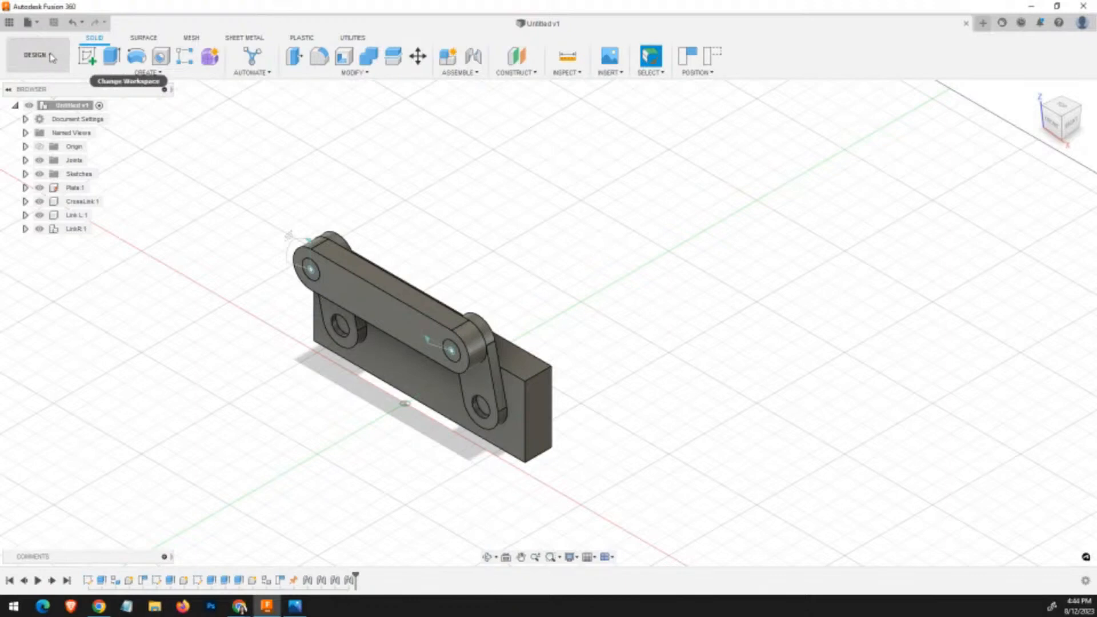
Switch to the Render workspace and swing the linkage so that the CrossLink hangs below the two link pivots.
{"action": "left_click", "coordinate": [51, 57]}
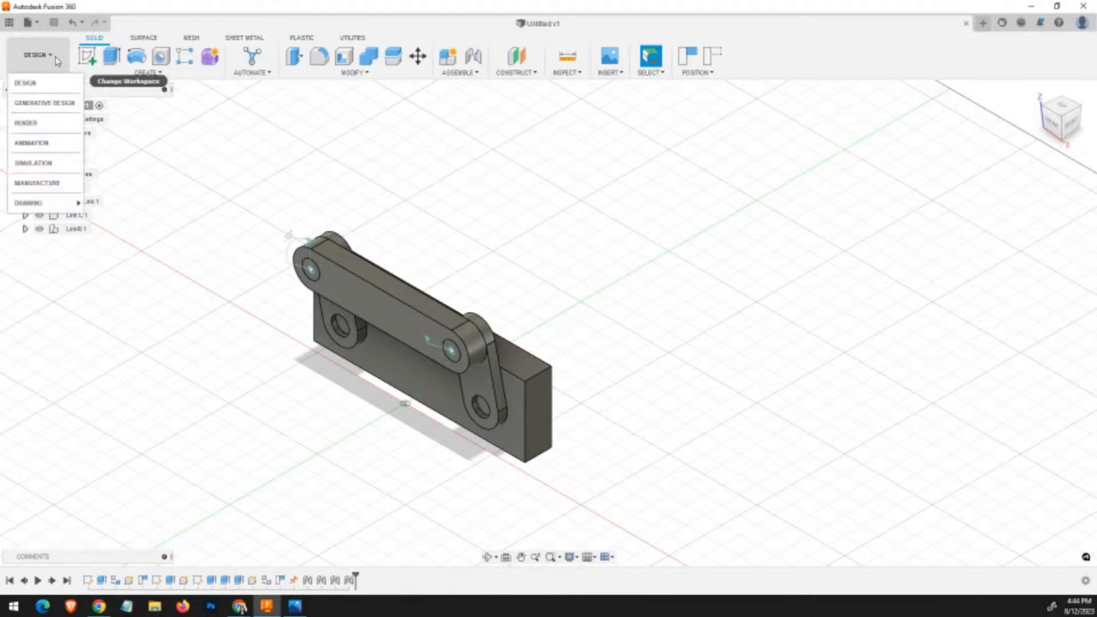
{"action": "left_click", "coordinate": [51, 123]}
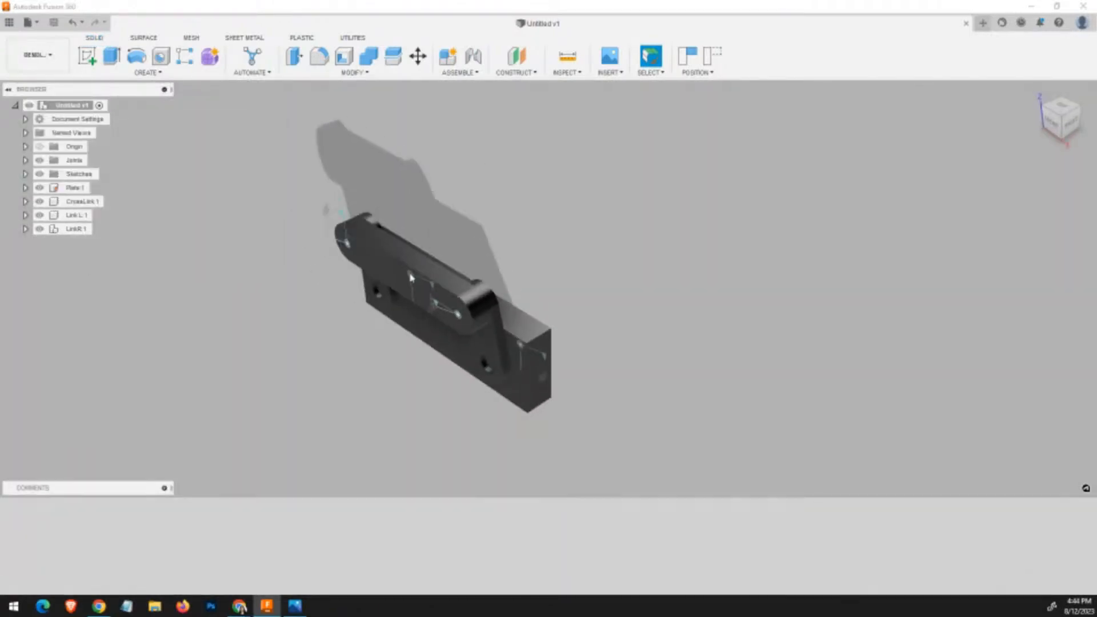
{"action": "left_click_drag", "start_coordinate": [378, 262], "coordinate": [317, 322]}
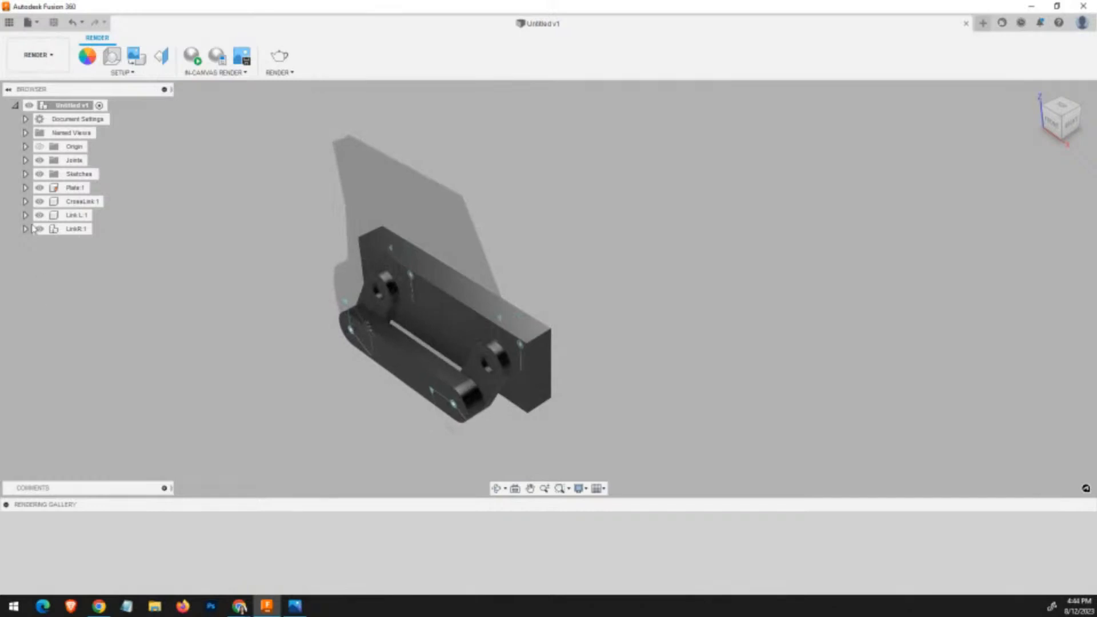
{"action": "left_click_drag", "start_coordinate": [473, 291], "coordinate": [285, 380]}
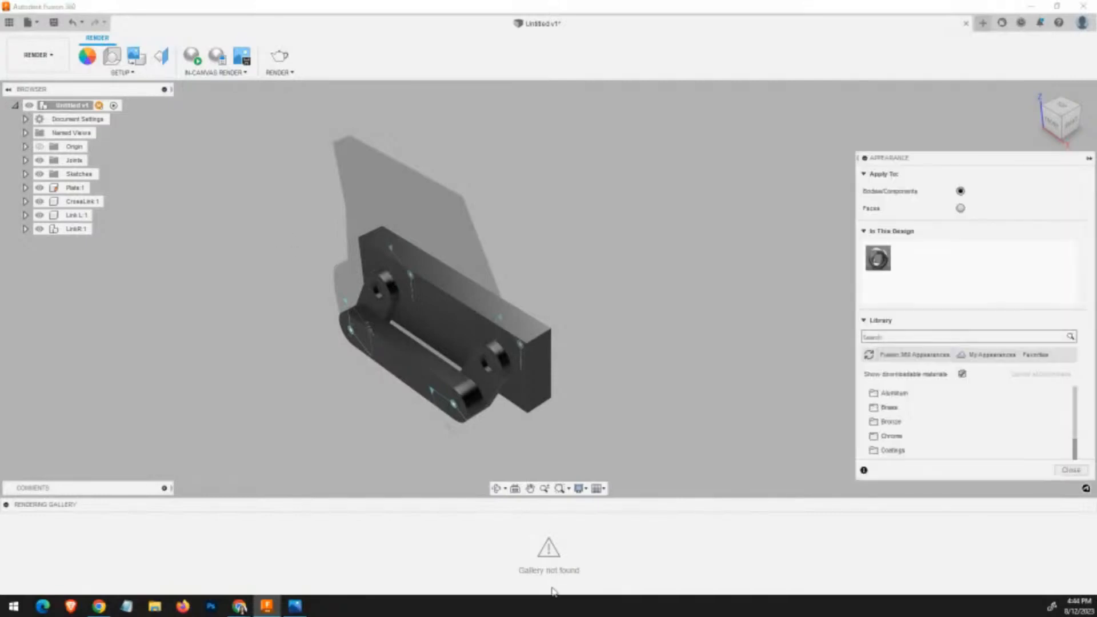
Open the Appearance settings and examine the material categories of the Fusion 360 appearance library, including liquids and metals.
{"action": "key", "text": "a"}
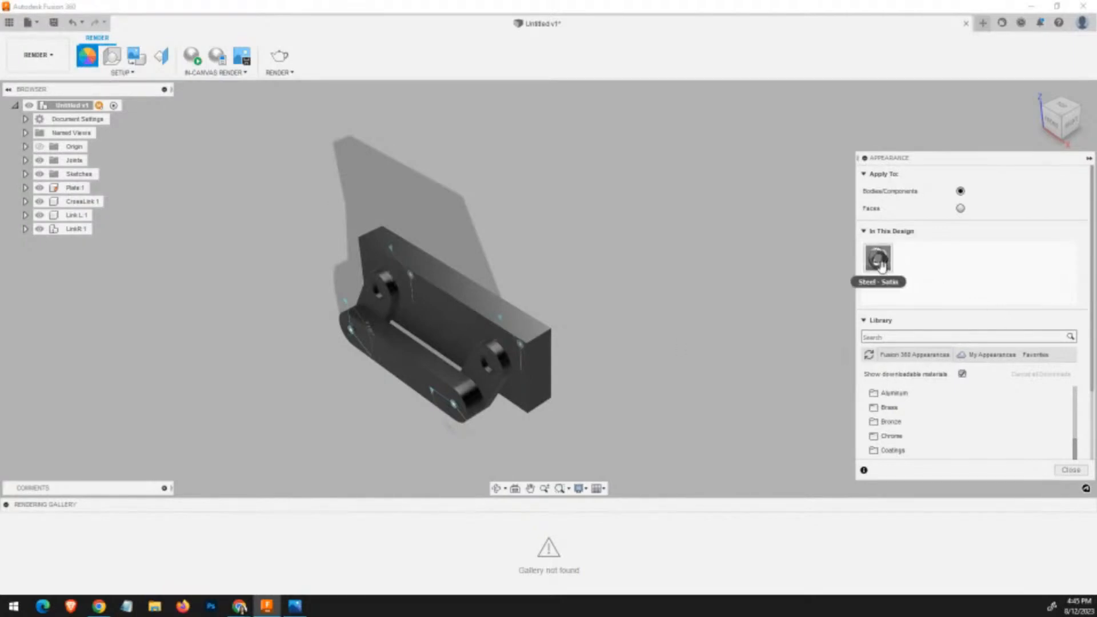
{"action": "scroll", "coordinate": [966, 400], "scroll_direction": "down", "scroll_amount": 4}
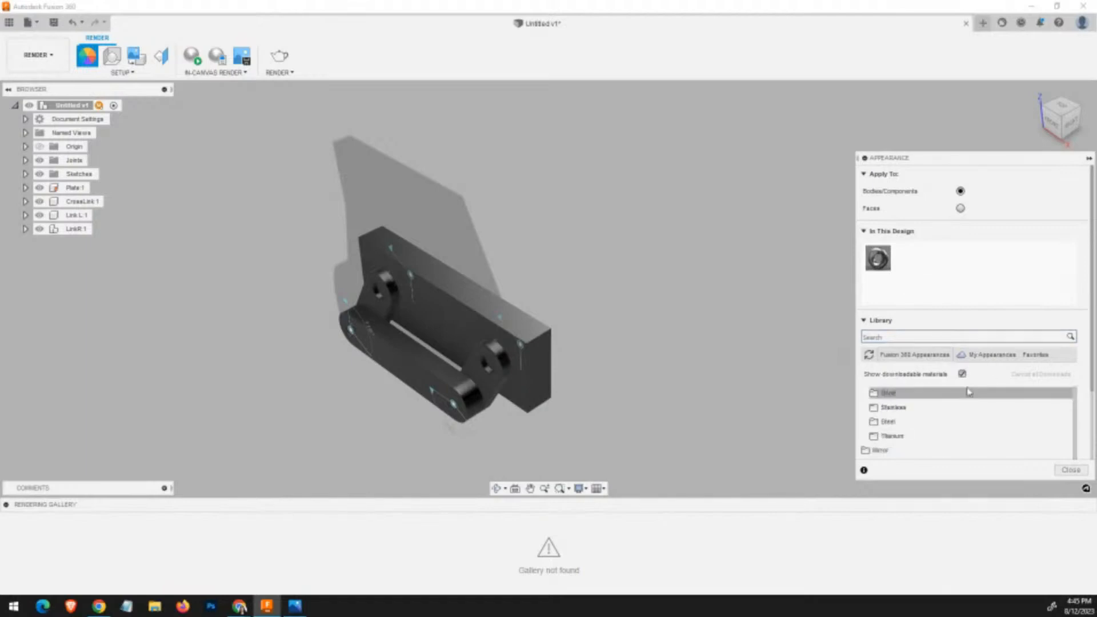
{"action": "scroll", "coordinate": [926, 417], "scroll_direction": "up", "scroll_amount": 4}
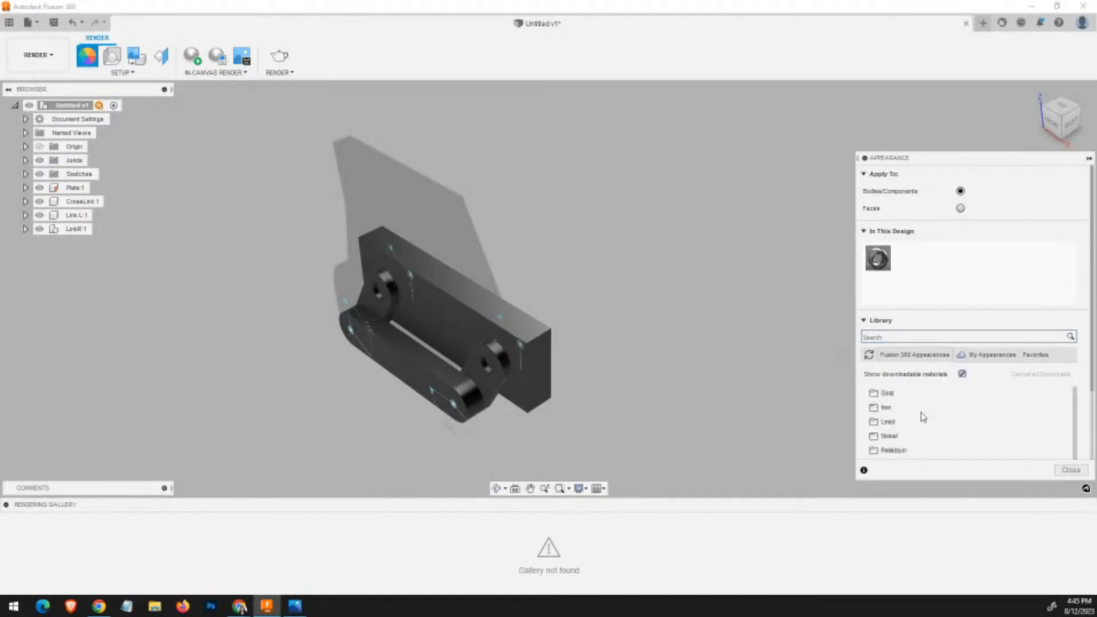
{"action": "scroll", "coordinate": [950, 410], "scroll_direction": "down", "scroll_amount": 1}
{"action": "scroll", "coordinate": [950, 423], "scroll_direction": "up", "scroll_amount": 2}
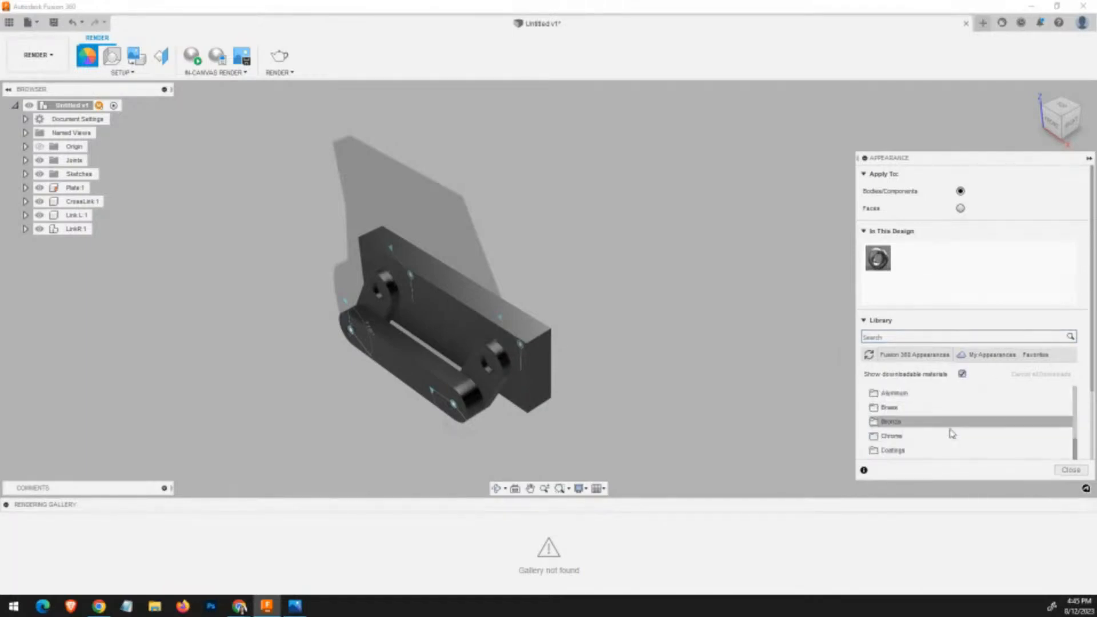
{"action": "left_click", "coordinate": [950, 430]}
{"action": "left_click", "coordinate": [900, 403]}
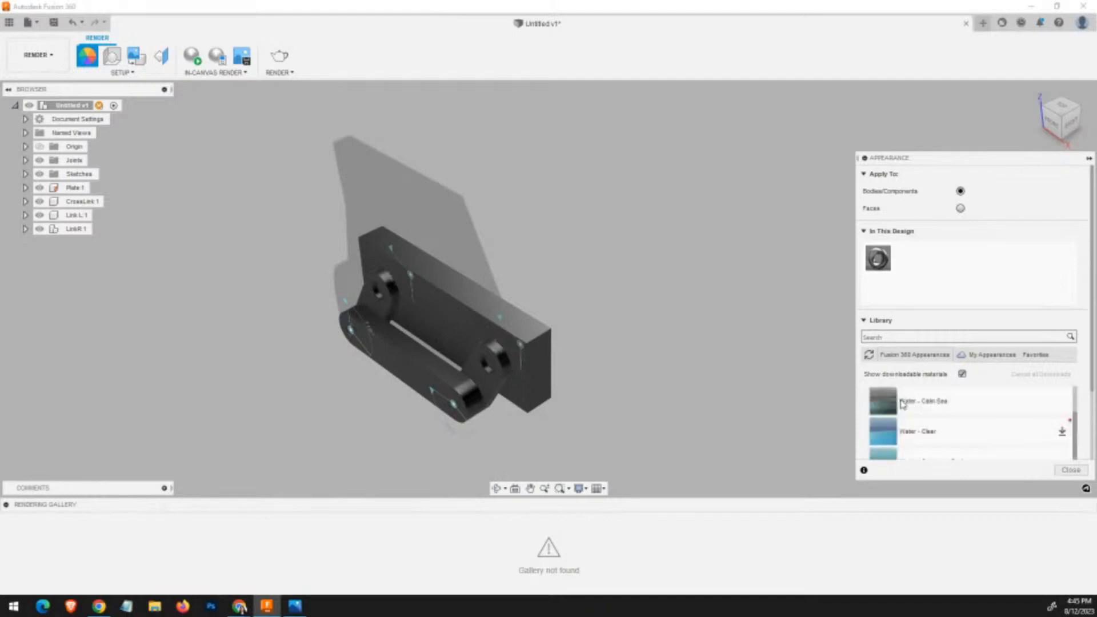
{"action": "scroll", "coordinate": [902, 409], "scroll_direction": "up", "scroll_amount": 8}
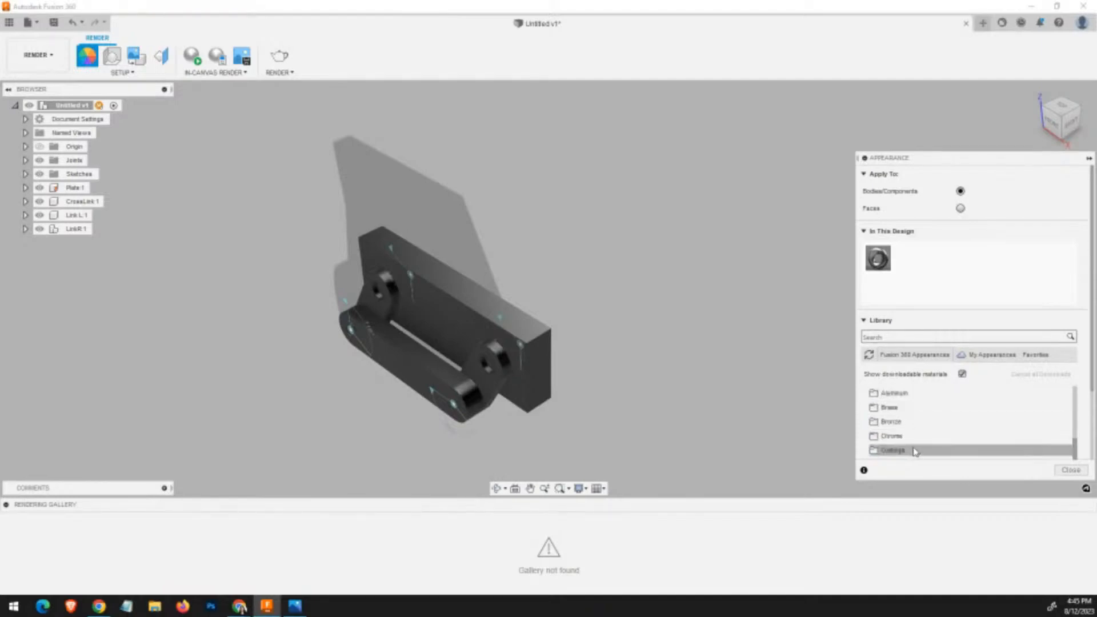
{"action": "scroll", "coordinate": [914, 451], "scroll_direction": "down", "scroll_amount": 3}
{"action": "scroll", "coordinate": [914, 435], "scroll_direction": "down", "scroll_amount": 5}
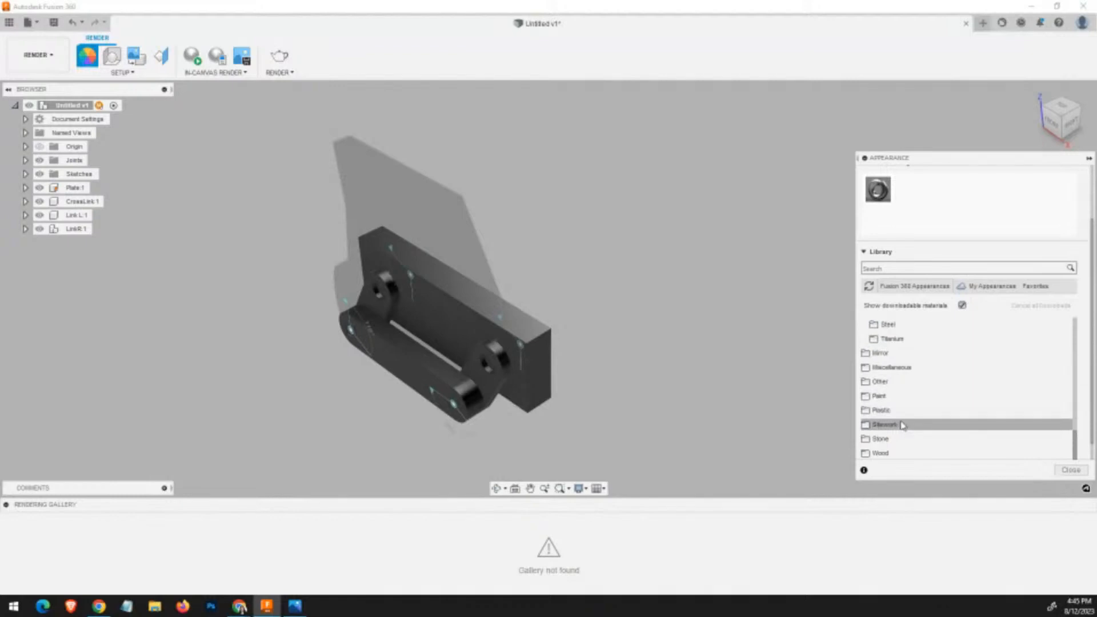
{"action": "scroll", "coordinate": [900, 400], "scroll_direction": "up", "scroll_amount": 10}
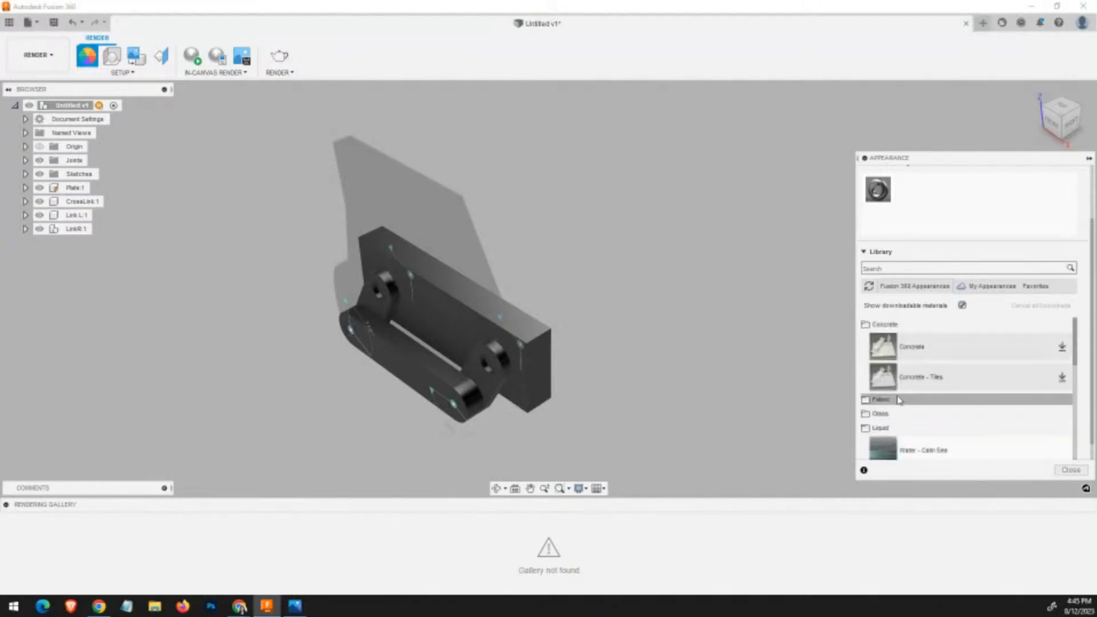
{"action": "scroll", "coordinate": [915, 416], "scroll_direction": "down", "scroll_amount": 10}
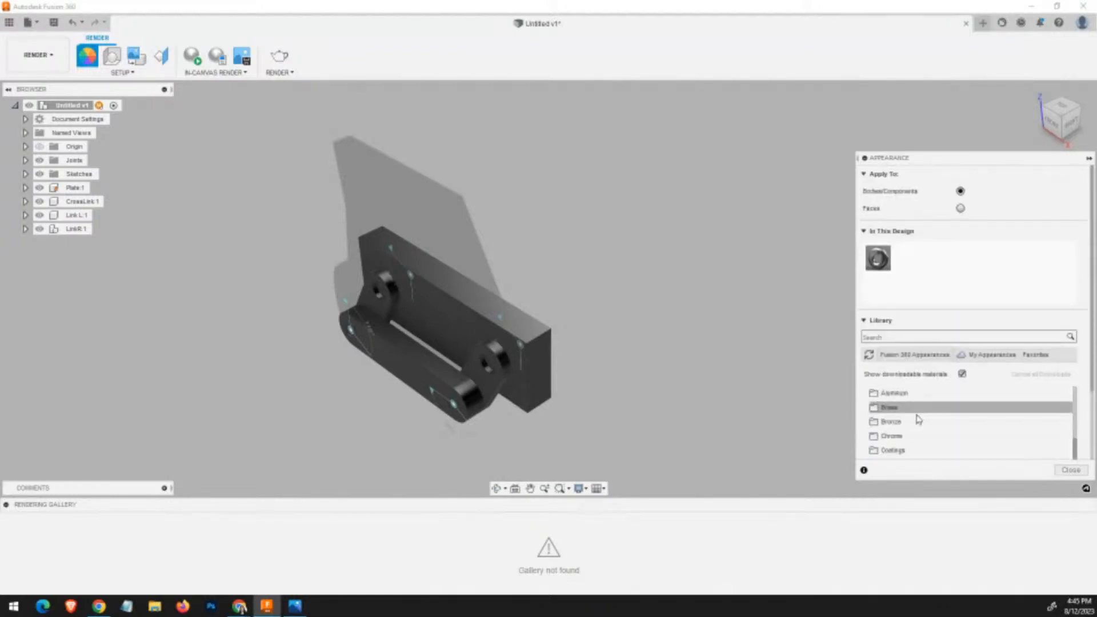
Try to apply the Concrete appearance from the library to the CrossLink.
{"action": "scroll", "coordinate": [950, 392], "scroll_direction": "up", "scroll_amount": 5}
{"action": "scroll", "coordinate": [948, 386], "scroll_direction": "up", "scroll_amount": 8}
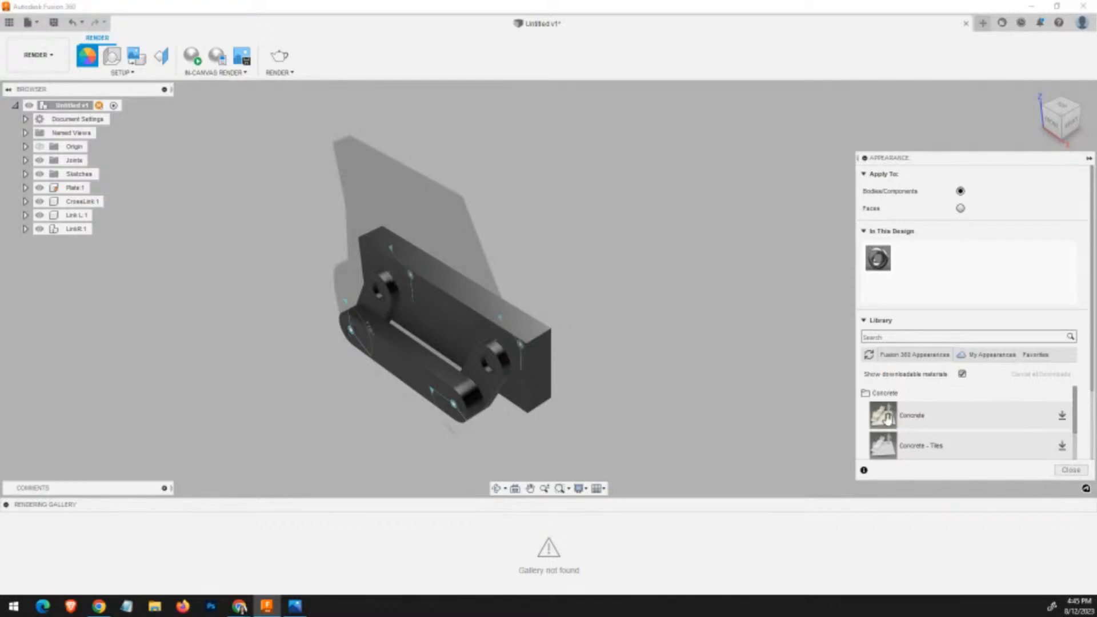
{"action": "left_click_drag", "start_coordinate": [888, 419], "coordinate": [412, 367]}
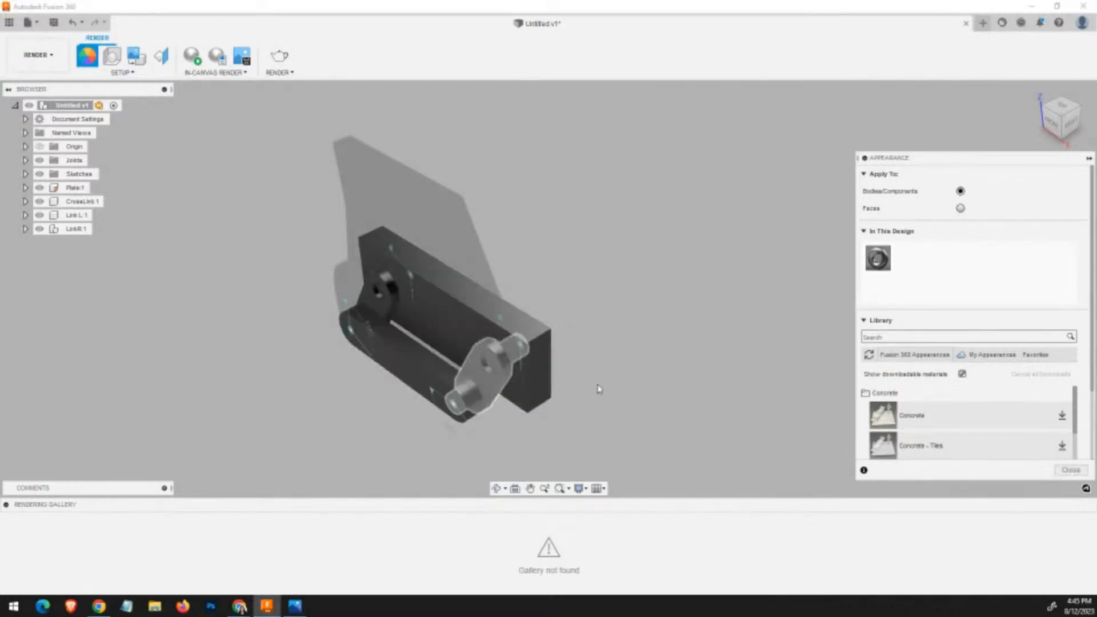
Apply the Water - Calm Sea appearance from the library to the CrossLink.
{"action": "scroll", "coordinate": [997, 422], "scroll_direction": "down", "scroll_amount": 5}
{"action": "scroll", "coordinate": [982, 434], "scroll_direction": "up", "scroll_amount": 5}
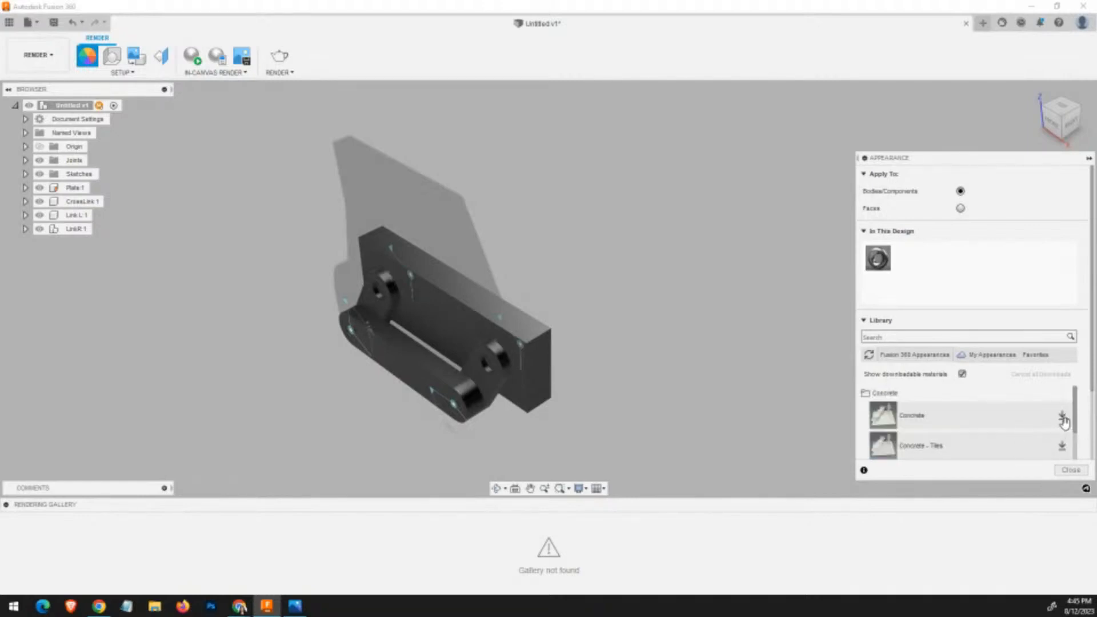
{"action": "scroll", "coordinate": [982, 437], "scroll_direction": "down", "scroll_amount": 10}
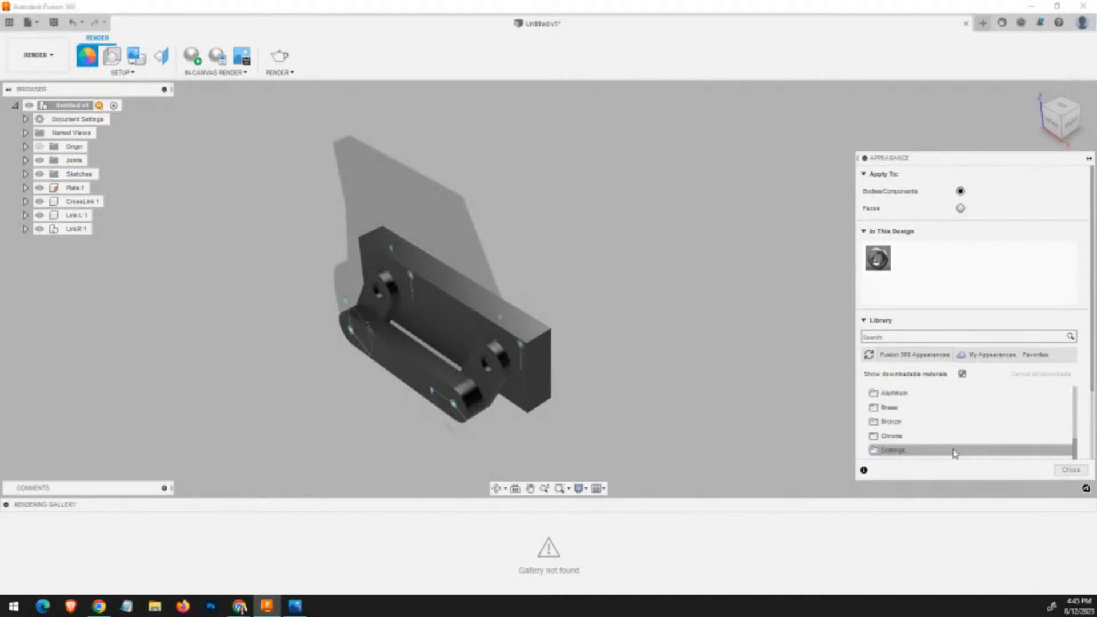
{"action": "scroll", "coordinate": [954, 452], "scroll_direction": "down", "scroll_amount": 5}
{"action": "scroll", "coordinate": [958, 443], "scroll_direction": "down", "scroll_amount": 10}
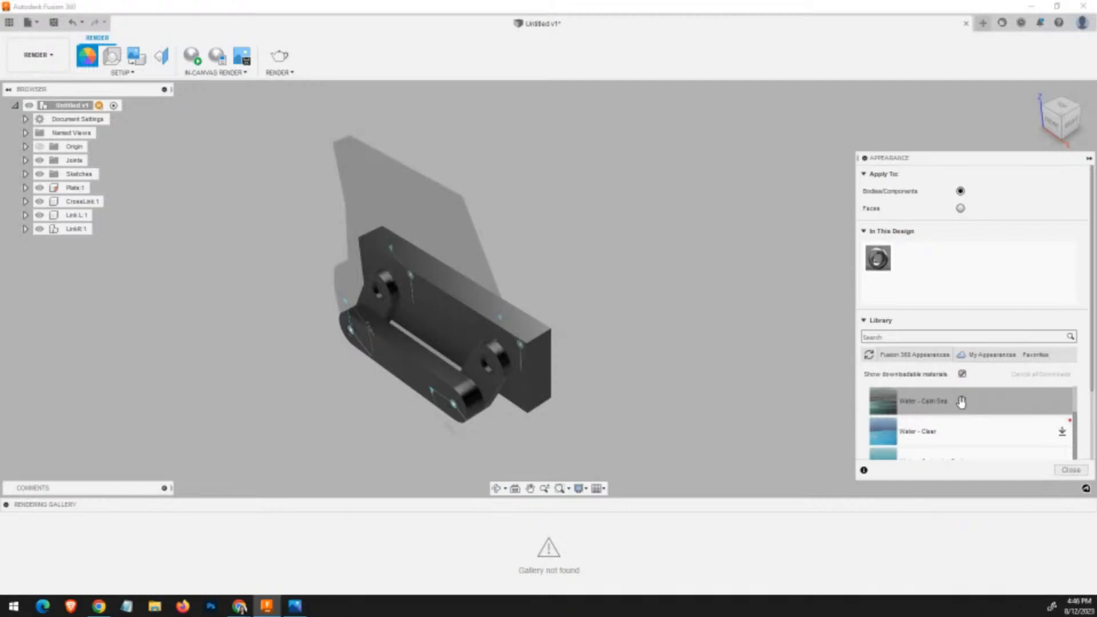
{"action": "left_click_drag", "start_coordinate": [962, 402], "coordinate": [433, 387]}
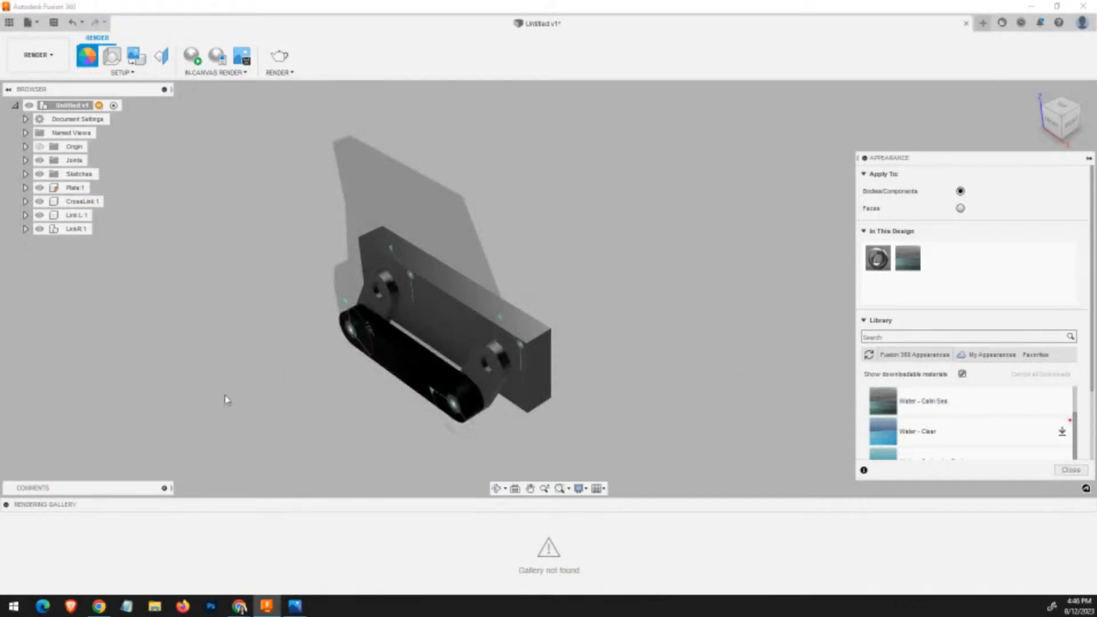
Examine the metal categories of the Fusion 360 appearance library, including the gold and silver appearances.
{"action": "scroll", "coordinate": [921, 434], "scroll_direction": "down", "scroll_amount": 5}
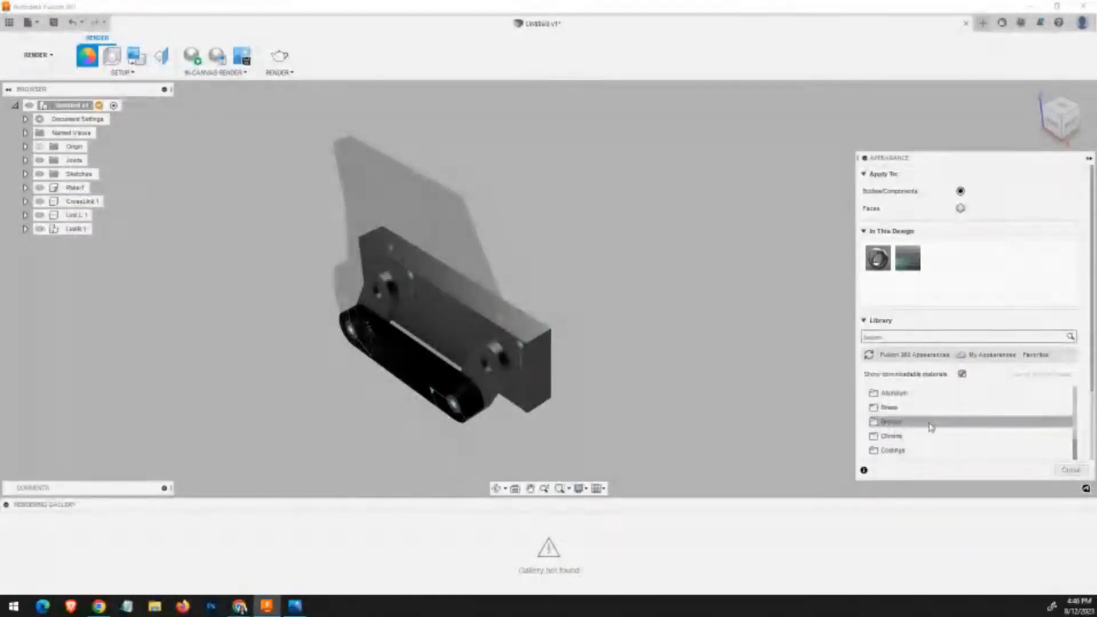
{"action": "scroll", "coordinate": [901, 429], "scroll_direction": "down", "scroll_amount": 2}
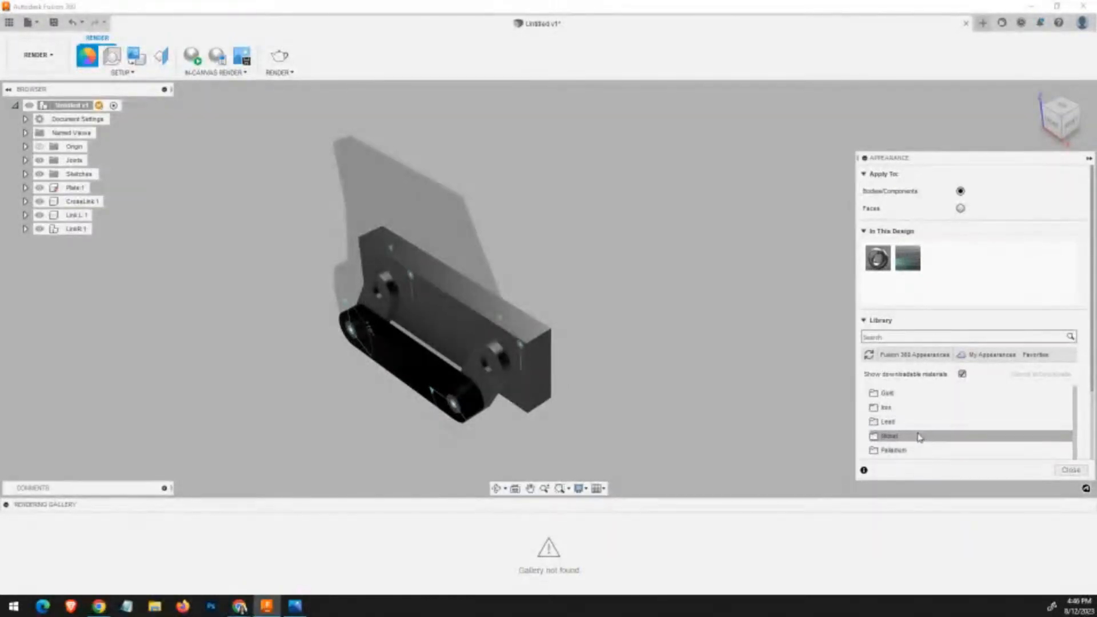
{"action": "left_click", "coordinate": [905, 407]}
{"action": "scroll", "coordinate": [937, 434], "scroll_direction": "down", "scroll_amount": 3}
{"action": "scroll", "coordinate": [940, 438], "scroll_direction": "up", "scroll_amount": 3}
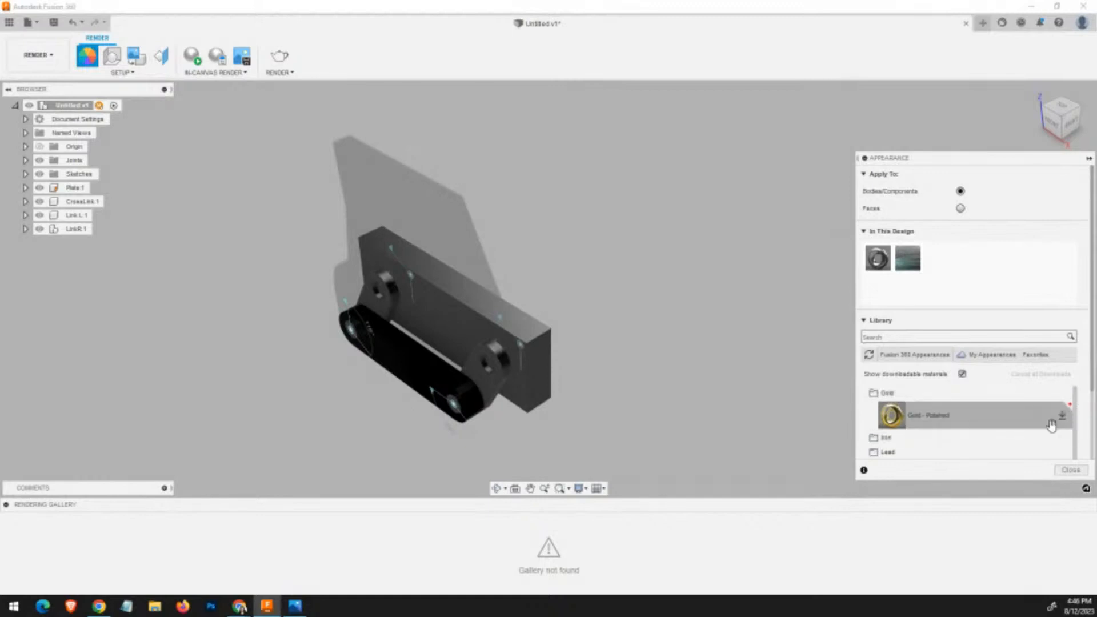
{"action": "scroll", "coordinate": [915, 426], "scroll_direction": "down", "scroll_amount": 3}
{"action": "left_click", "coordinate": [915, 411]}
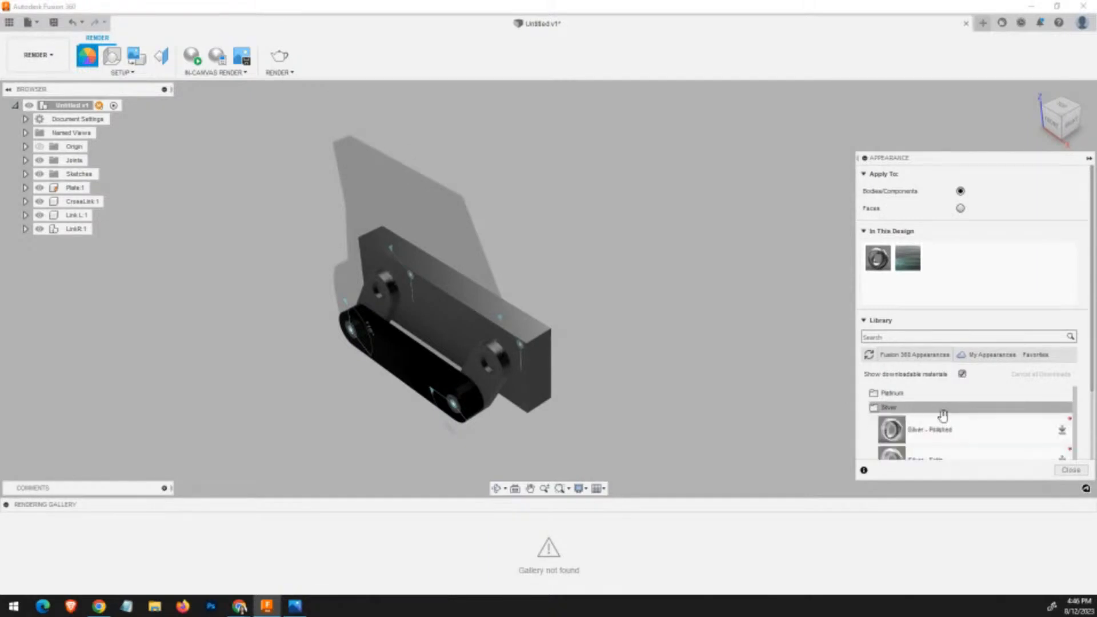
{"action": "scroll", "coordinate": [989, 426], "scroll_direction": "down", "scroll_amount": 2}
{"action": "scroll", "coordinate": [1005, 434], "scroll_direction": "up", "scroll_amount": 2}
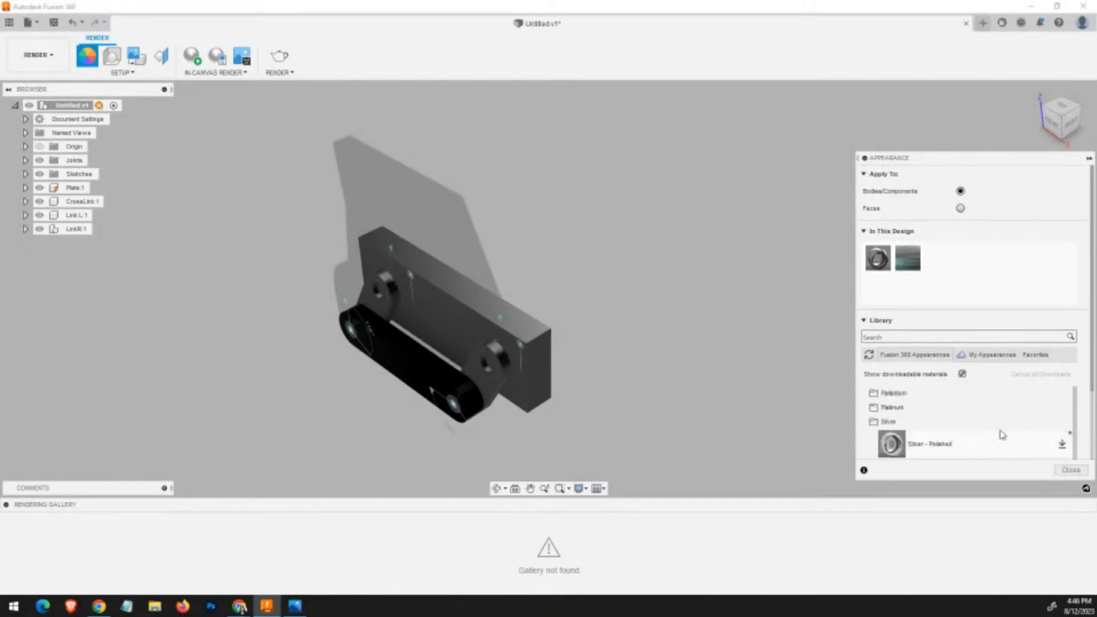
Look through the concrete and water appearances in the library, and examine the bronze and brass appearances among the metals.
{"action": "scroll", "coordinate": [998, 430], "scroll_direction": "up", "scroll_amount": 6}
{"action": "scroll", "coordinate": [847, 443], "scroll_direction": "up", "scroll_amount": 1}
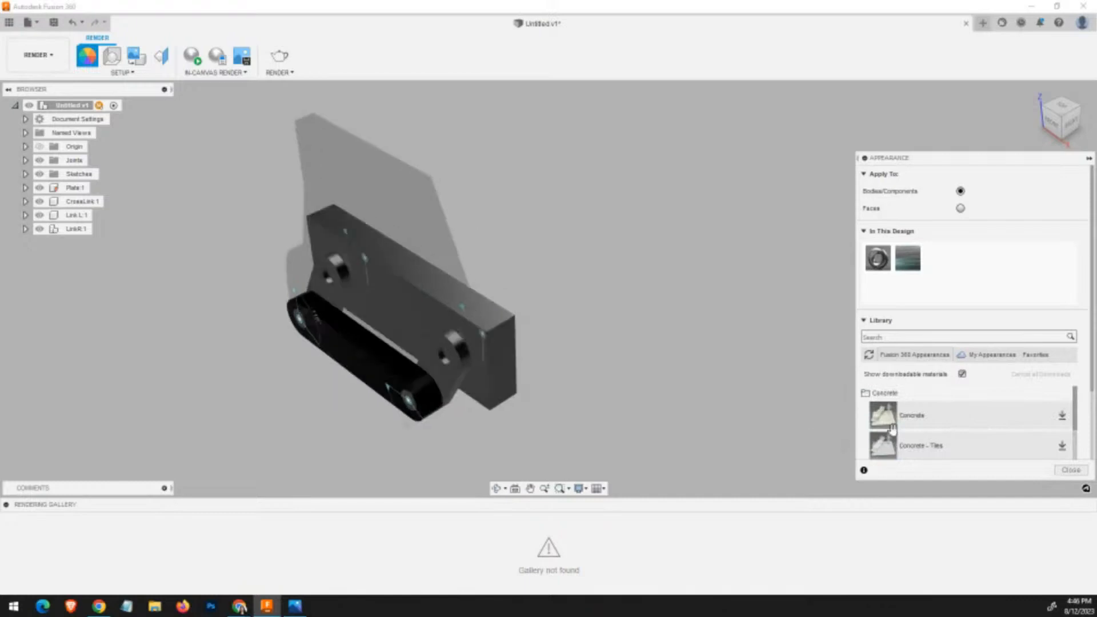
{"action": "scroll", "coordinate": [937, 440], "scroll_direction": "down", "scroll_amount": 10}
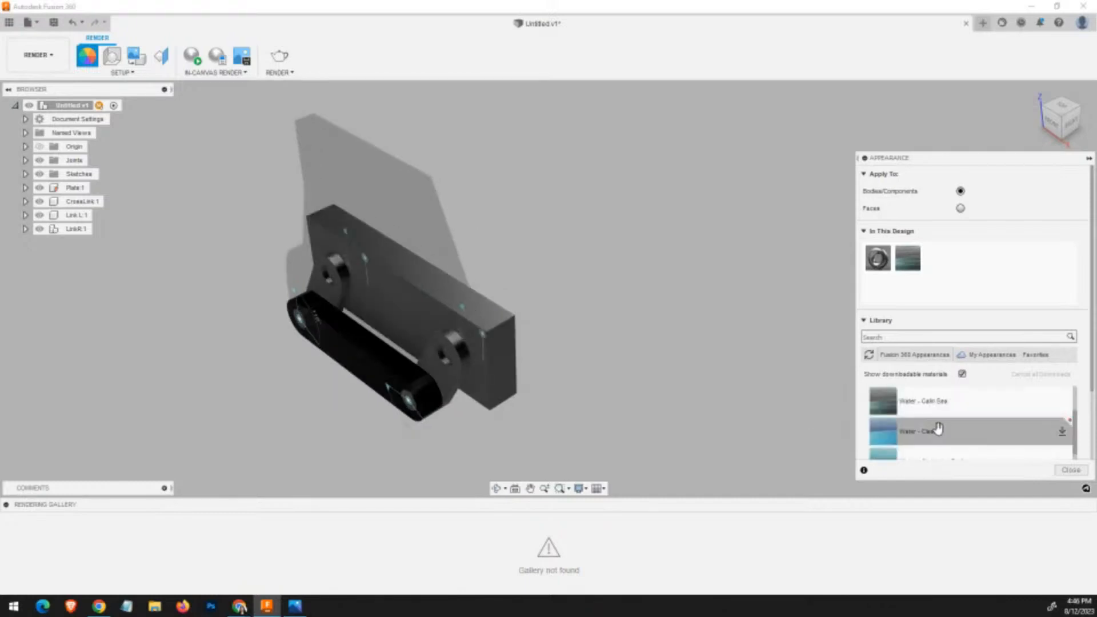
{"action": "scroll", "coordinate": [933, 430], "scroll_direction": "up", "scroll_amount": 10}
{"action": "left_click", "coordinate": [929, 424]}
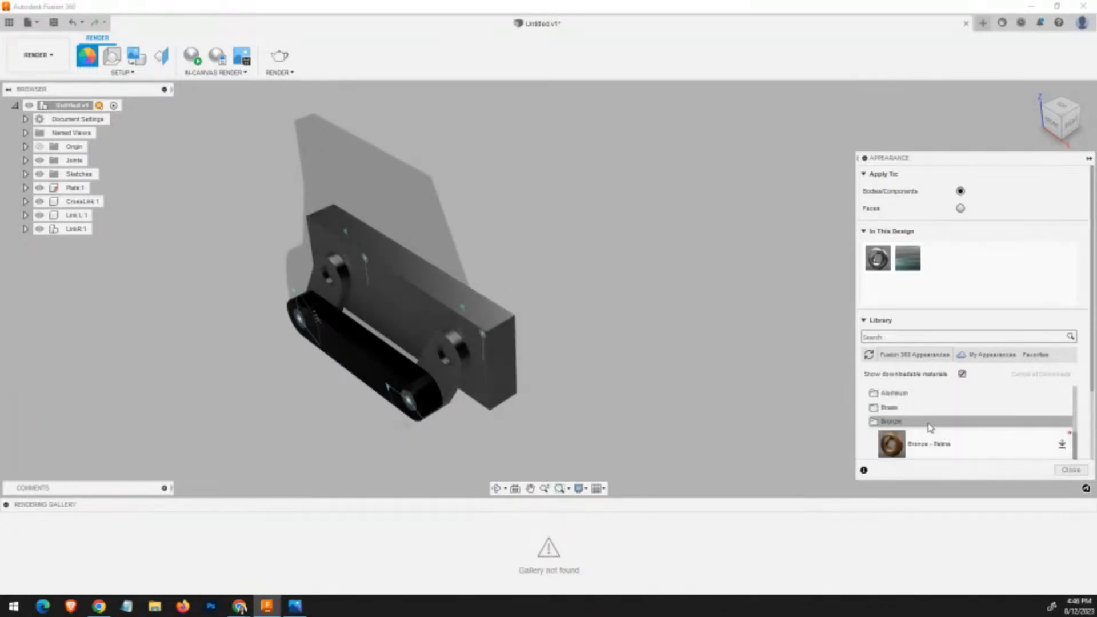
{"action": "scroll", "coordinate": [949, 427], "scroll_direction": "down", "scroll_amount": 2}
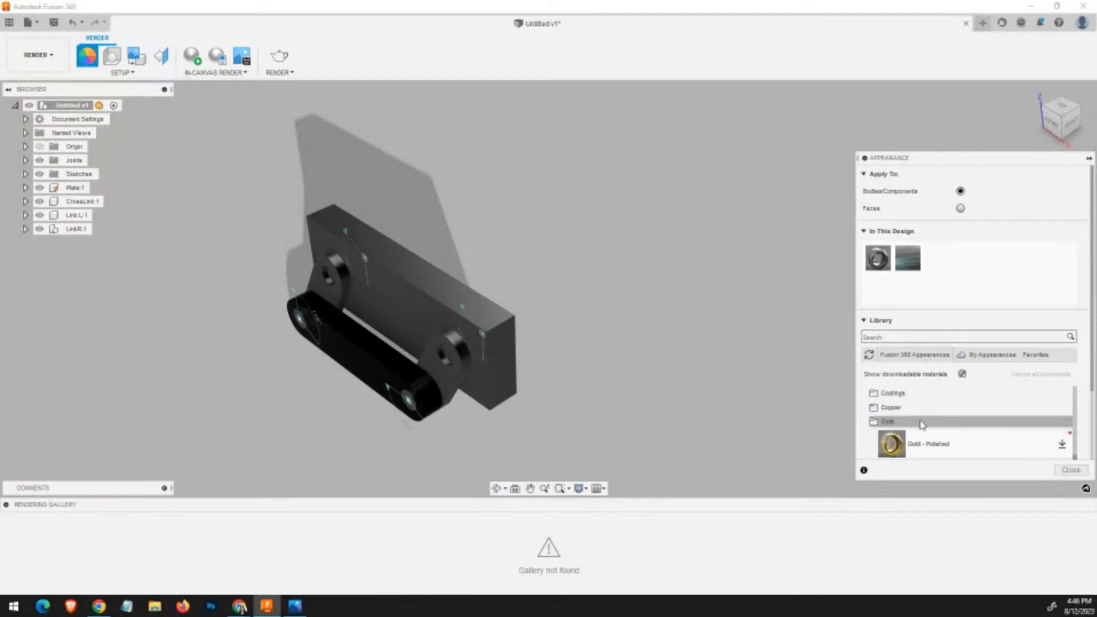
{"action": "scroll", "coordinate": [949, 423], "scroll_direction": "up", "scroll_amount": 2}
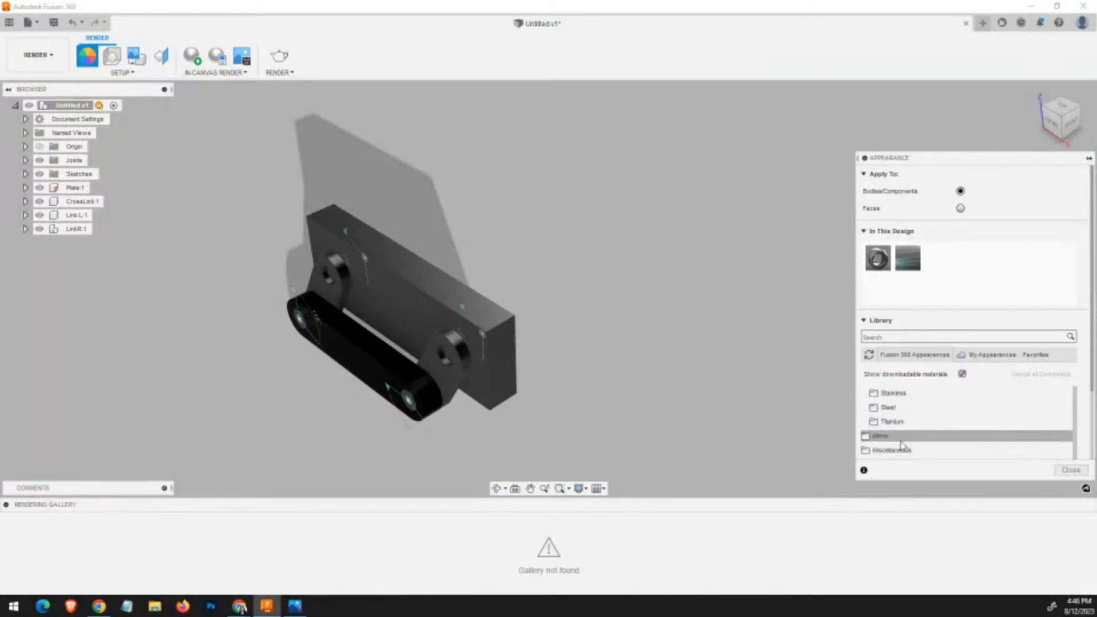
{"action": "scroll", "coordinate": [942, 420], "scroll_direction": "down", "scroll_amount": 2}
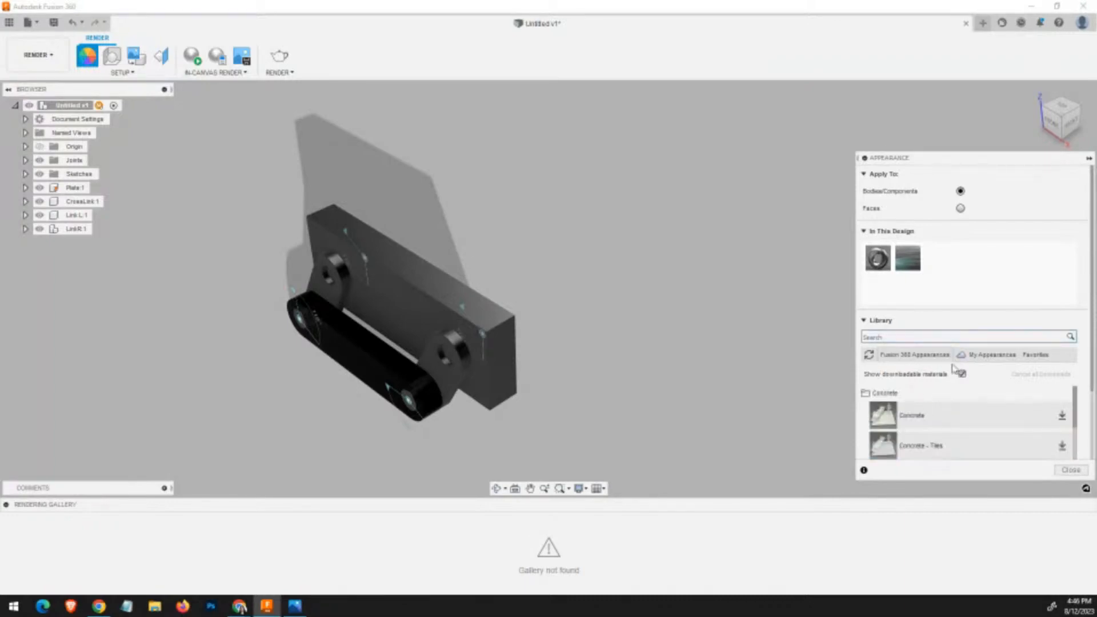
{"action": "scroll", "coordinate": [879, 431], "scroll_direction": "down", "scroll_amount": 3}
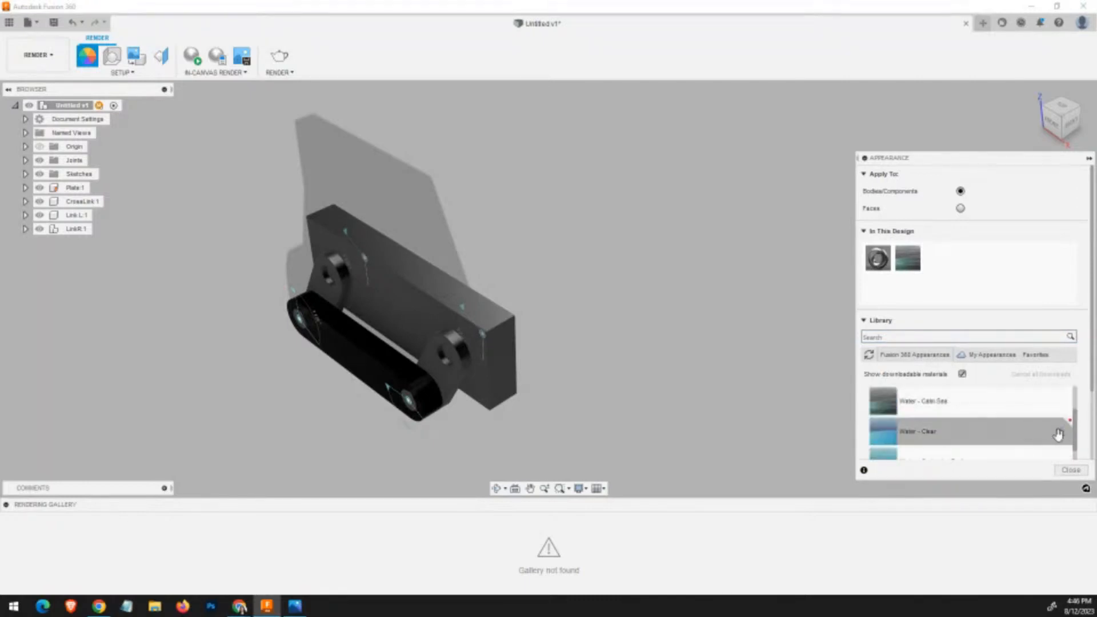
{"action": "scroll", "coordinate": [919, 436], "scroll_direction": "up", "scroll_amount": 5}
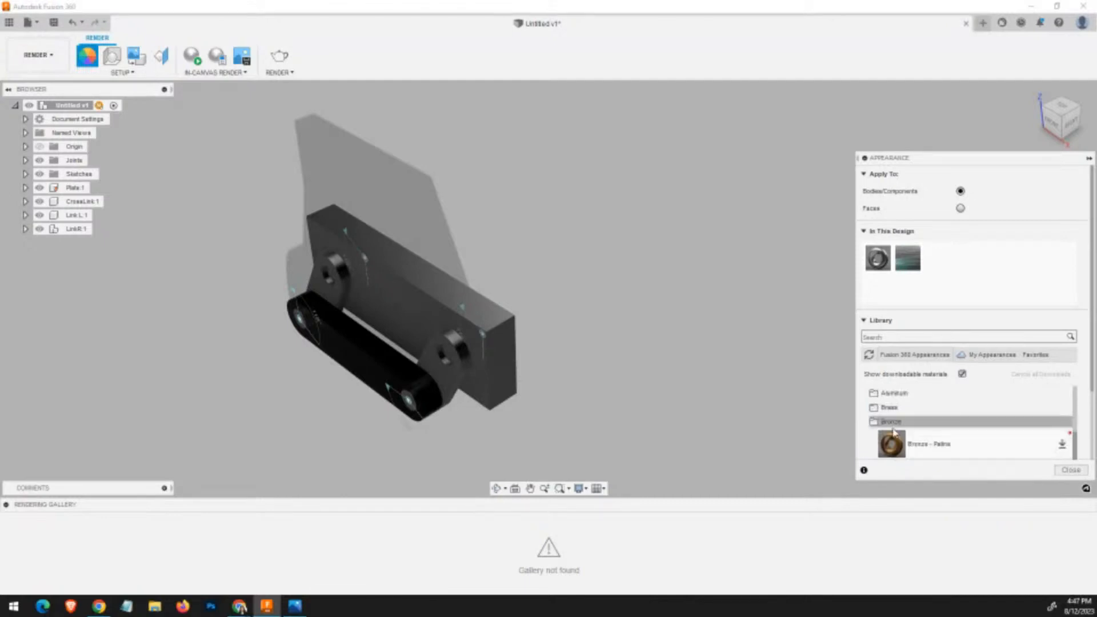
{"action": "left_click", "coordinate": [898, 422]}
{"action": "left_click", "coordinate": [889, 408]}
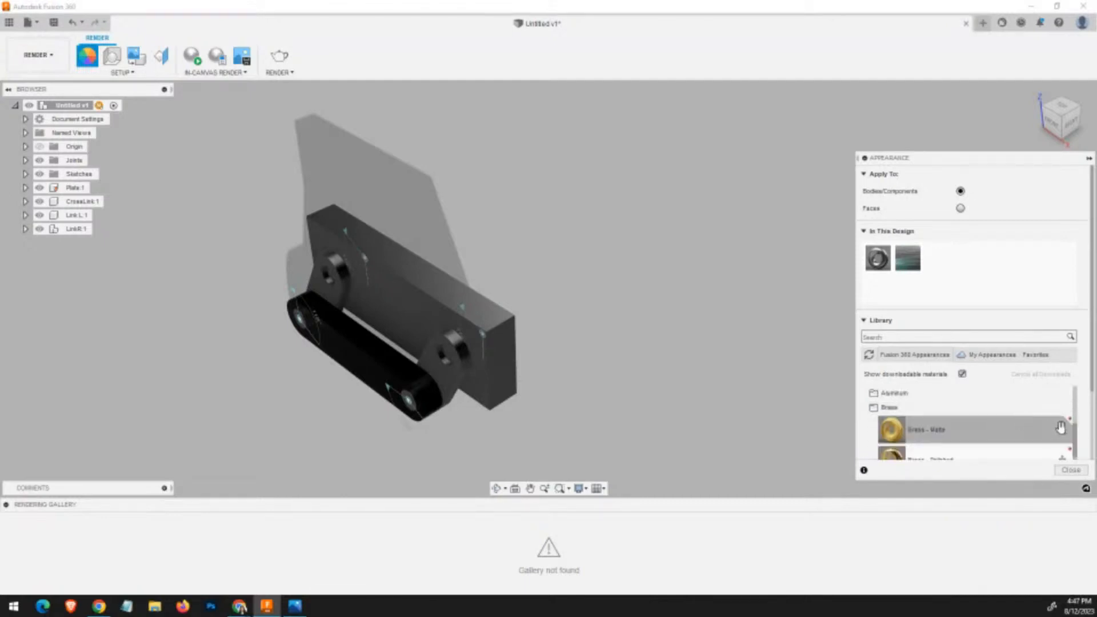
Expand the Paint category of the appearance library to view its subcategories.
{"action": "scroll", "coordinate": [1018, 427], "scroll_direction": "down", "scroll_amount": 2}
{"action": "scroll", "coordinate": [1014, 427], "scroll_direction": "down", "scroll_amount": 6}
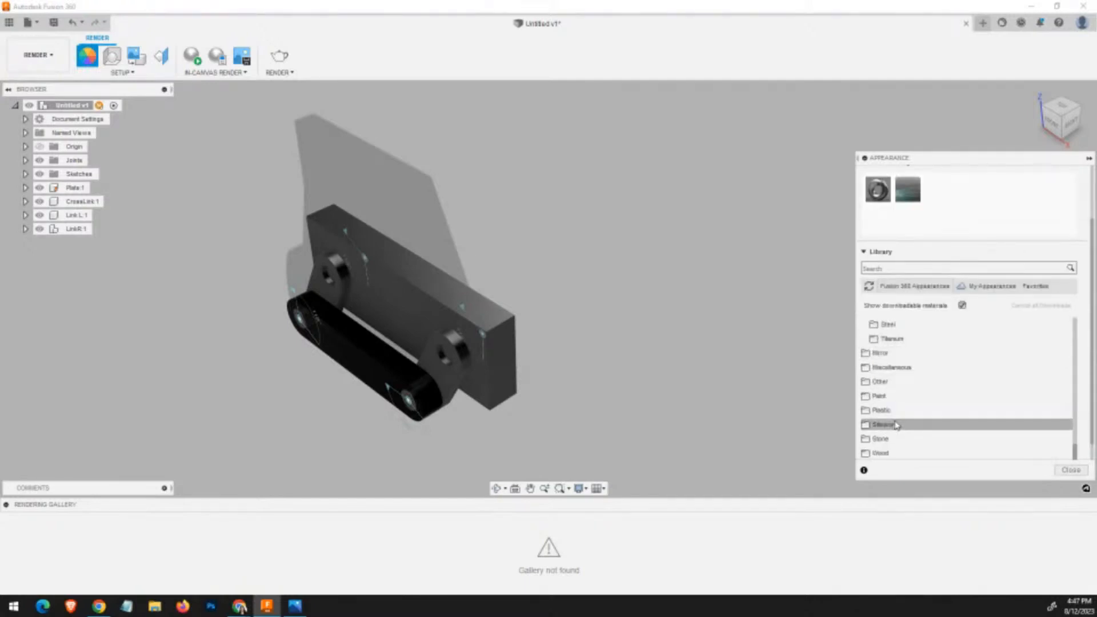
{"action": "left_click", "coordinate": [892, 398]}
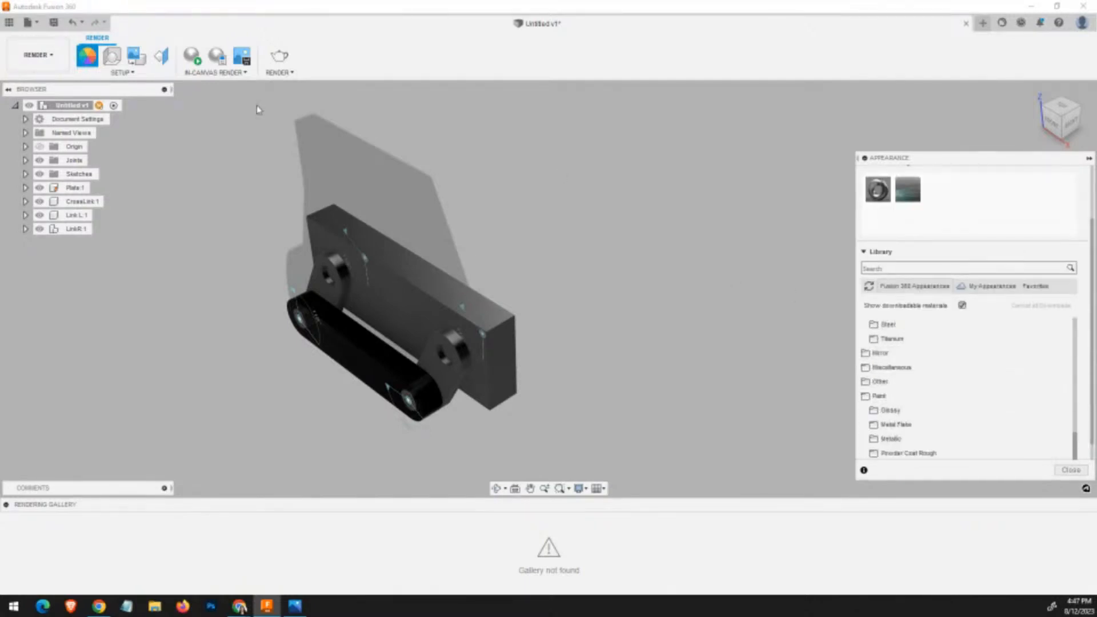